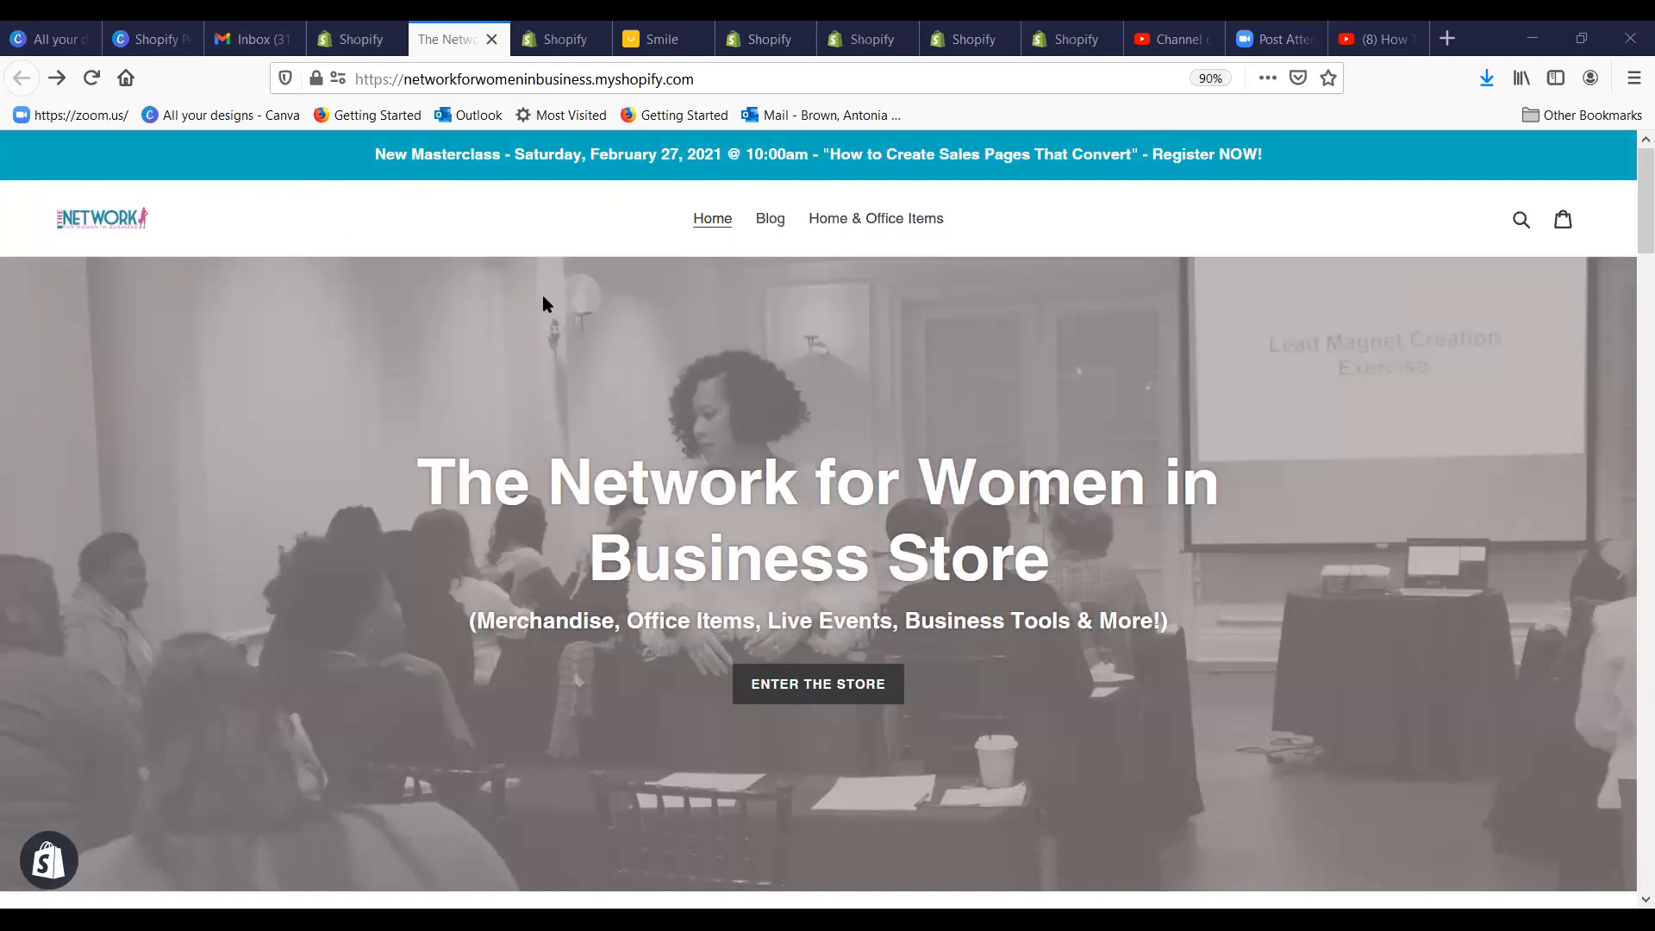
# Step: Review the storefront home page from the hero banner through the Educate 2 Elevate swag and Home & Office product sections
pyautogui.scroll(-2, 426, 324)
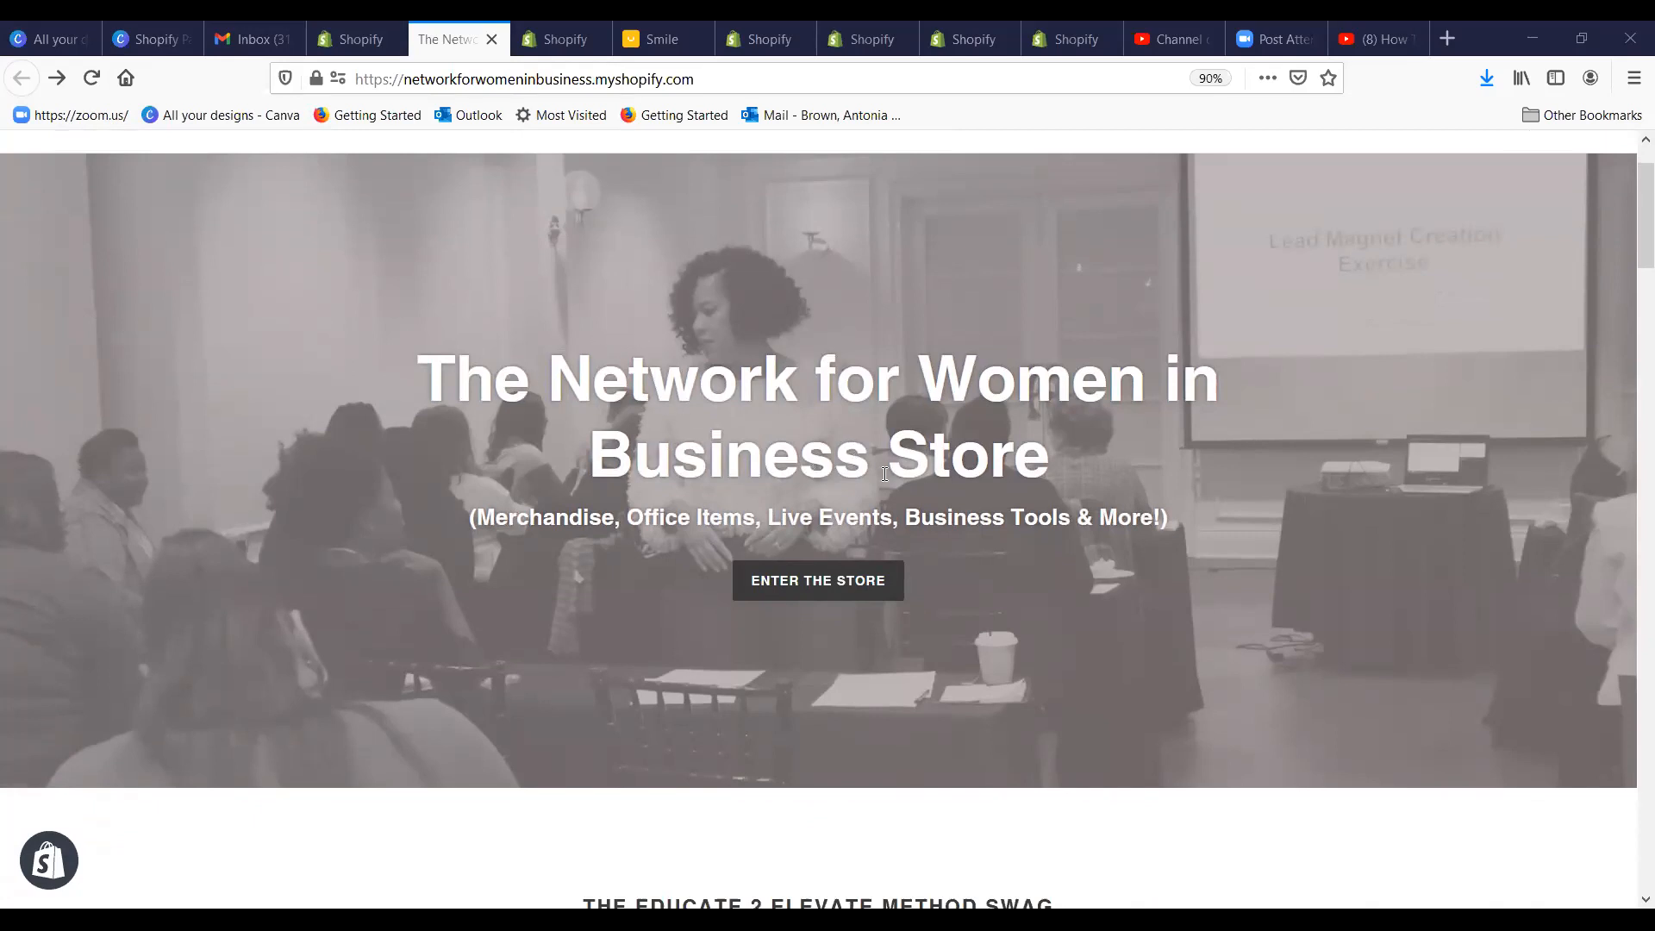
pyautogui.scroll(-2, 827, 431)
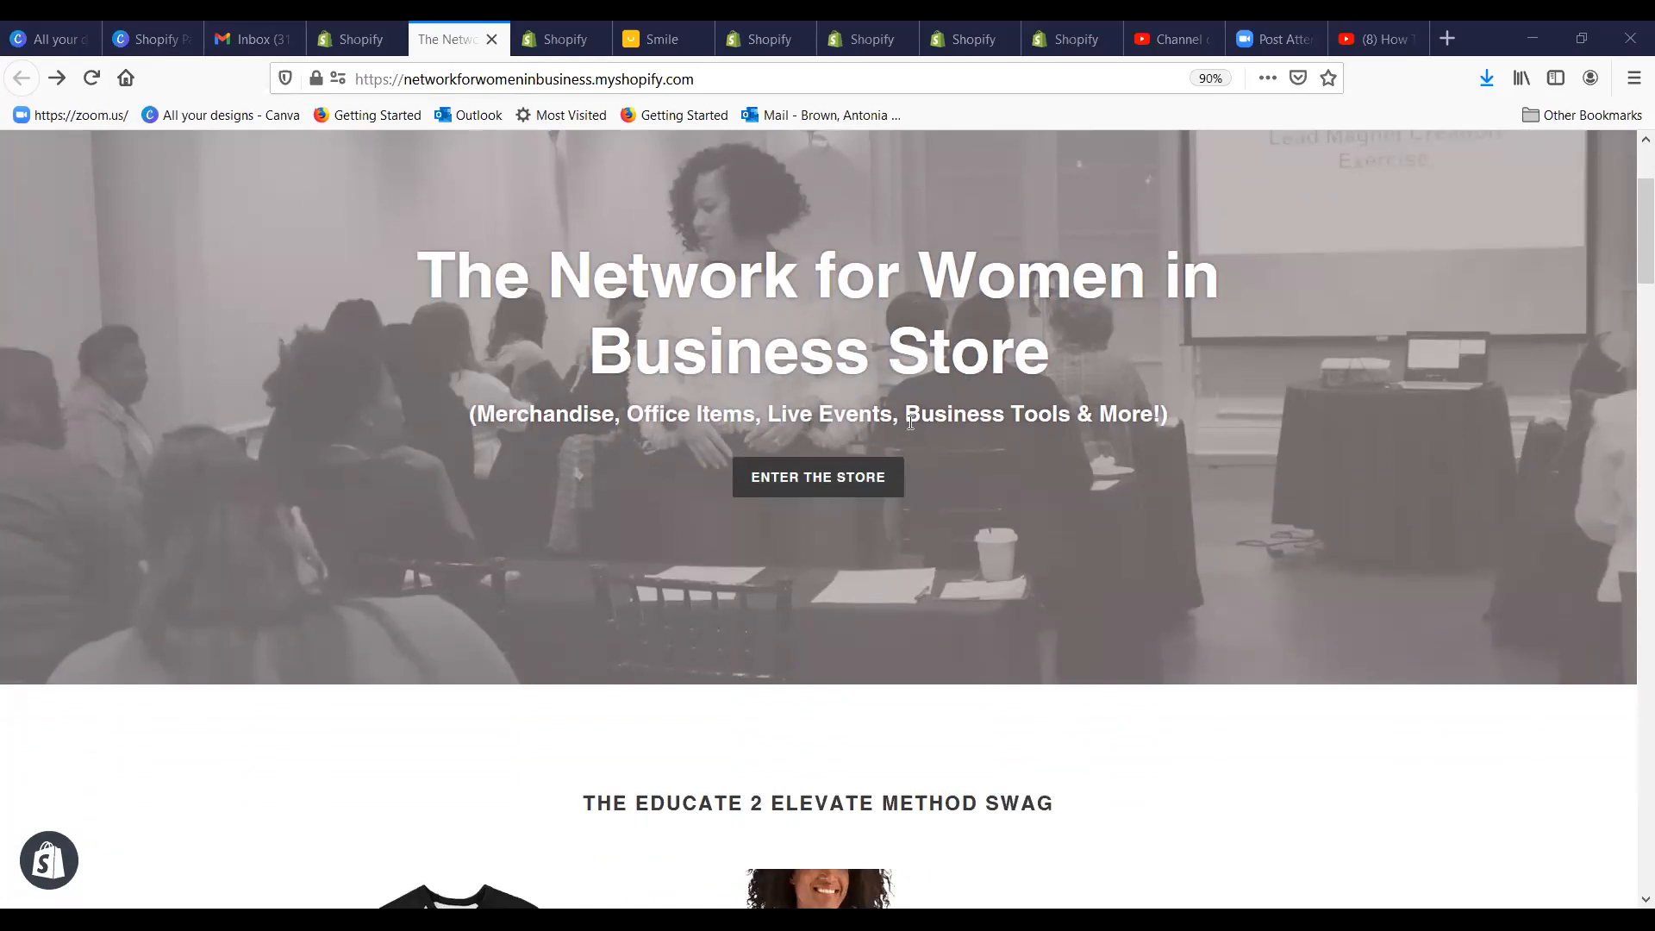
pyautogui.scroll(-2, 1129, 431)
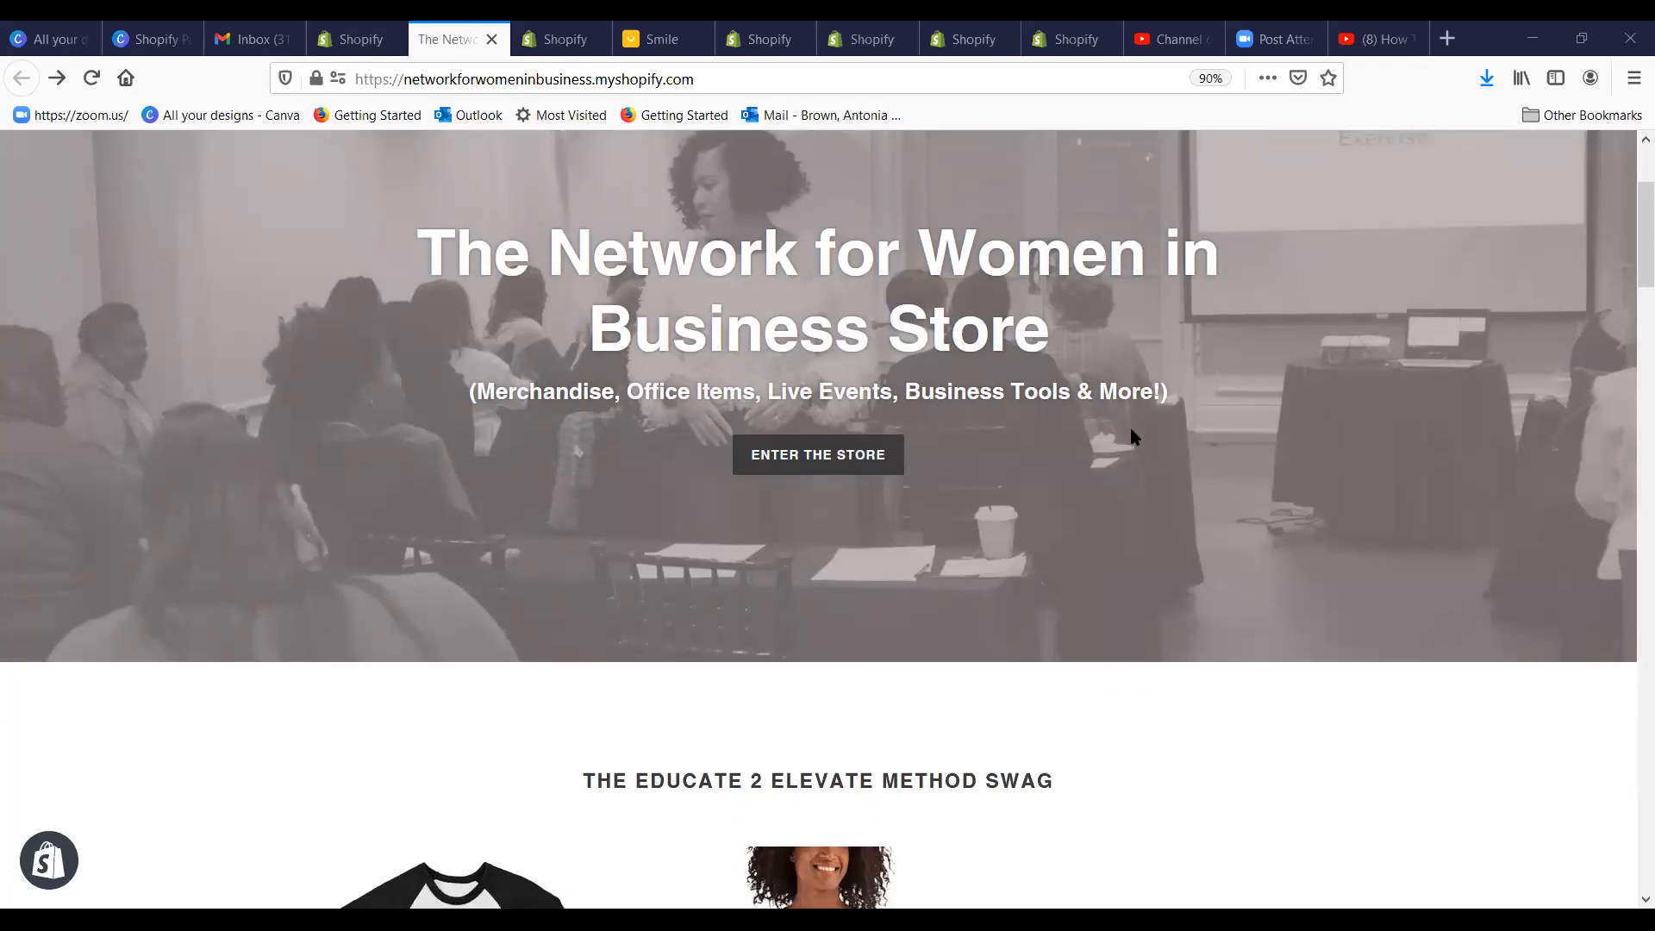
pyautogui.scroll(-2, 1117, 426)
pyautogui.scroll(-1, 1117, 425)
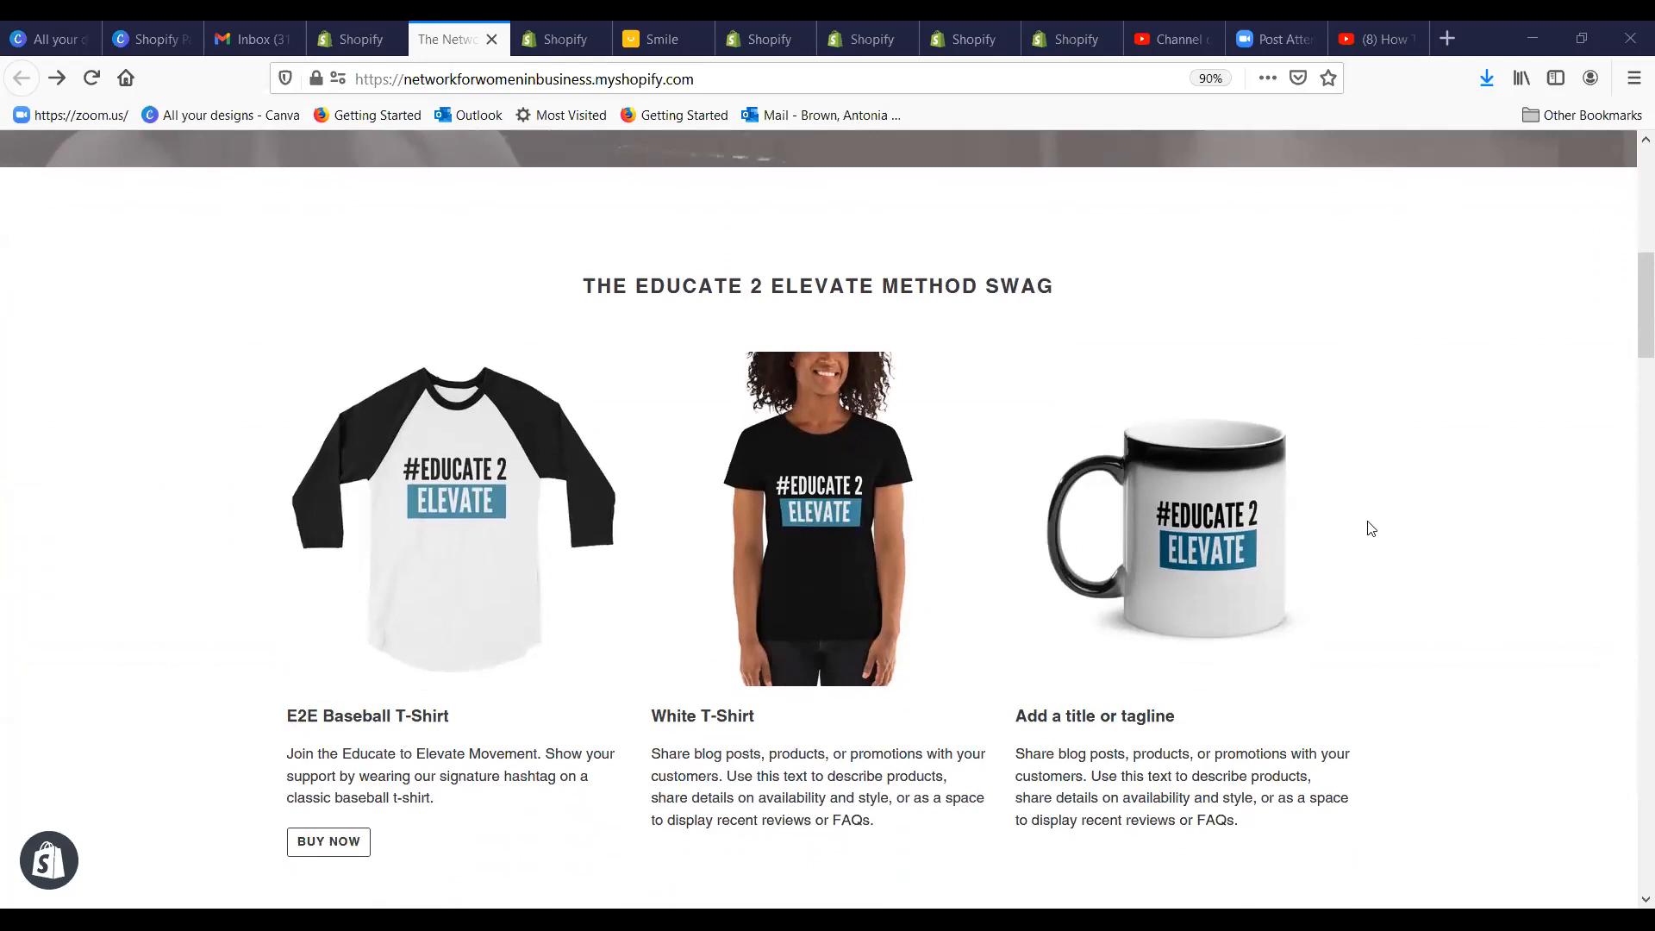
pyautogui.scroll(-5, 1419, 485)
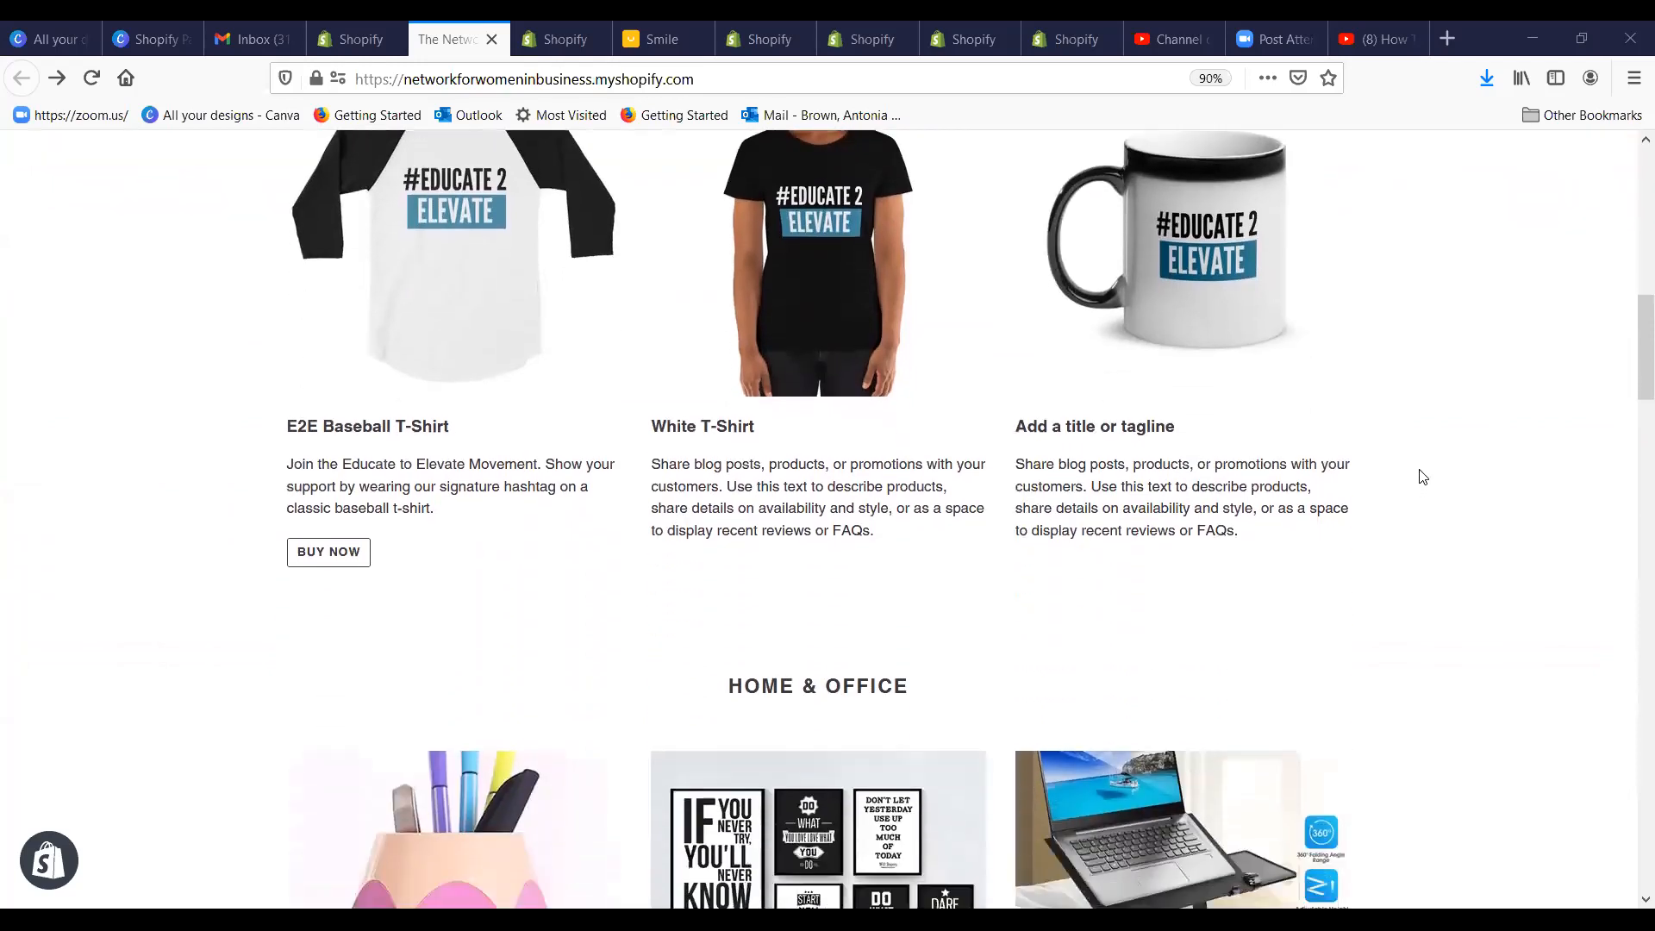
pyautogui.scroll(-3, 1418, 474)
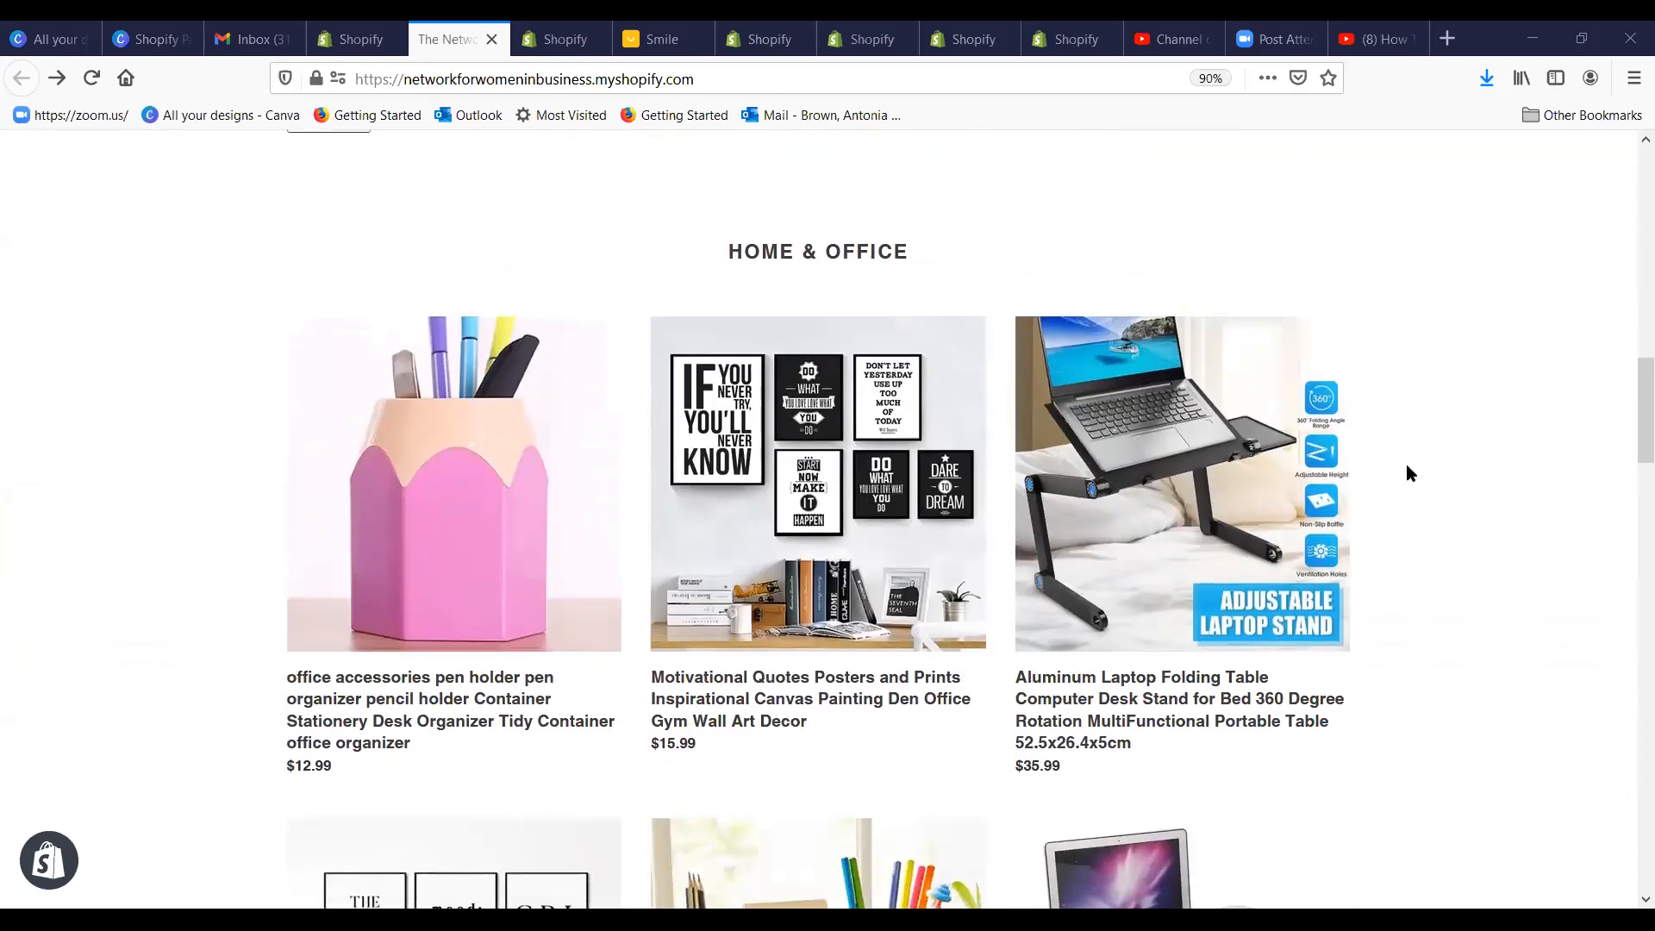
pyautogui.scroll(-3, 1156, 499)
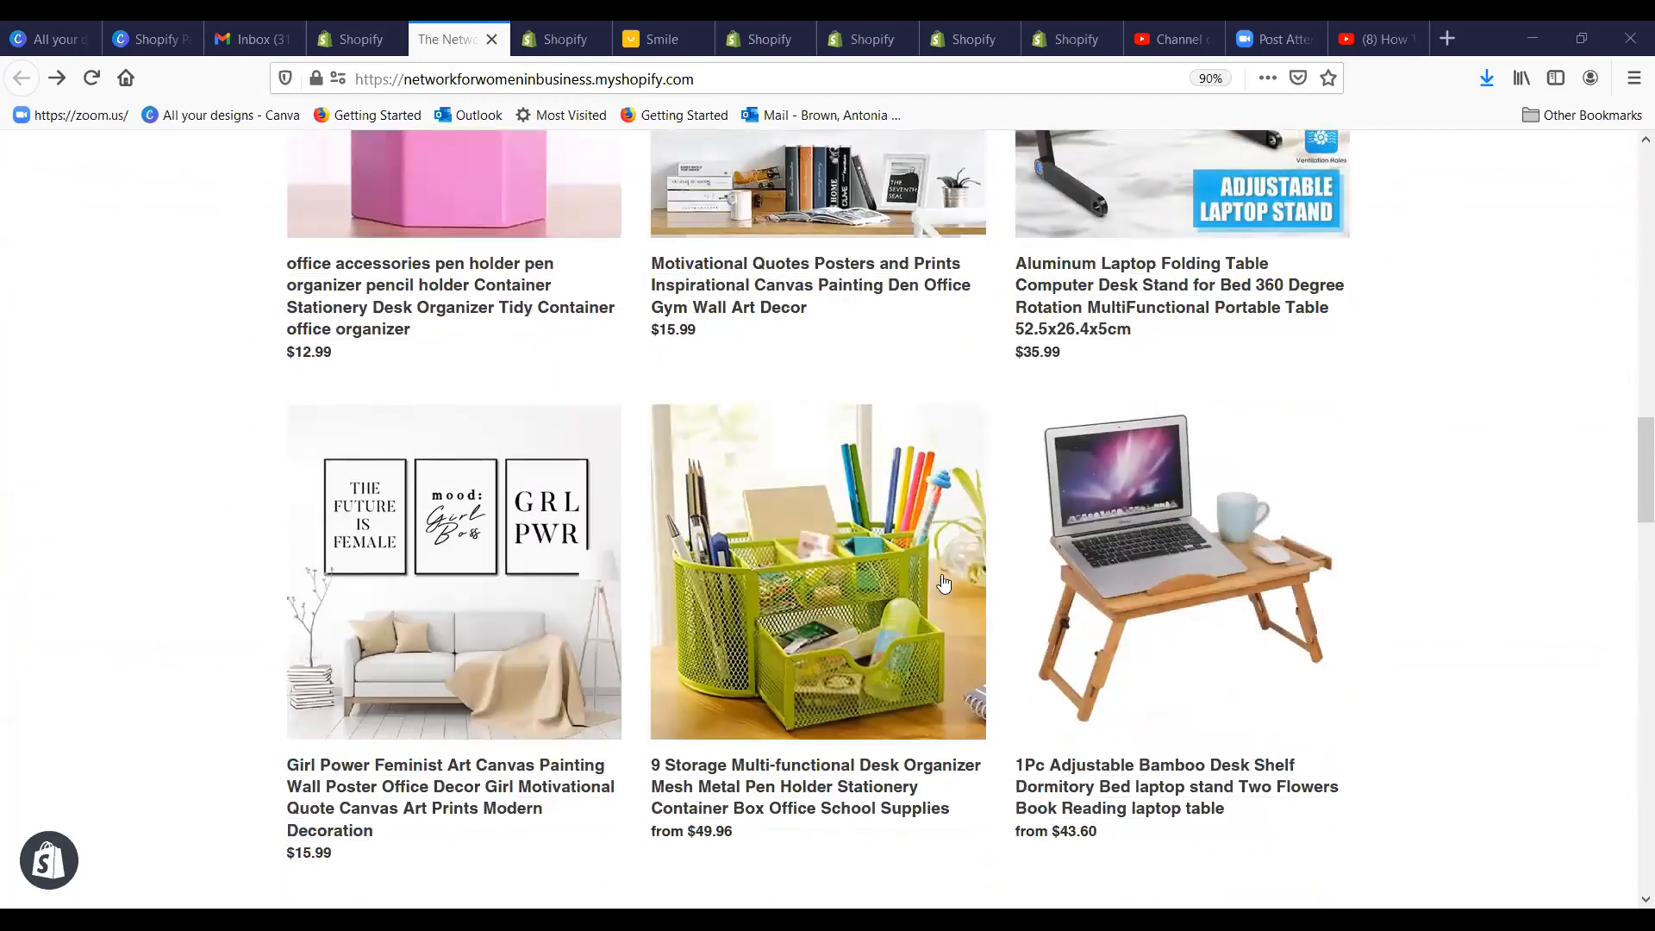
pyautogui.scroll(3, 813, 379)
pyautogui.scroll(-3, 1315, 444)
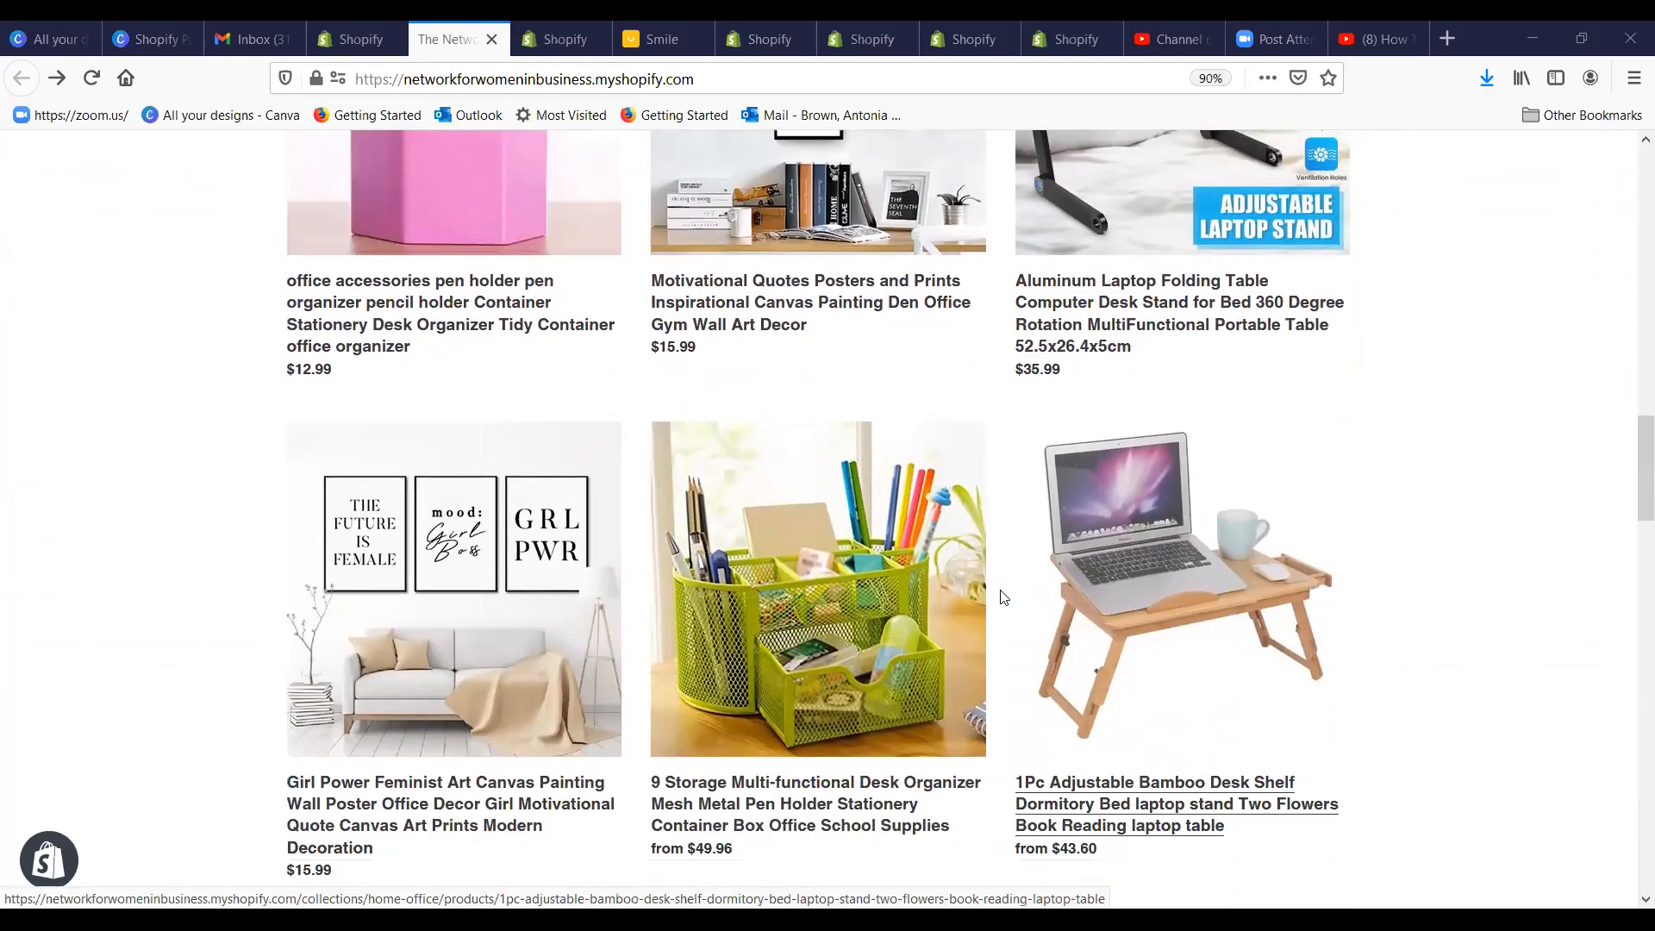
pyautogui.scroll(-1, 905, 363)
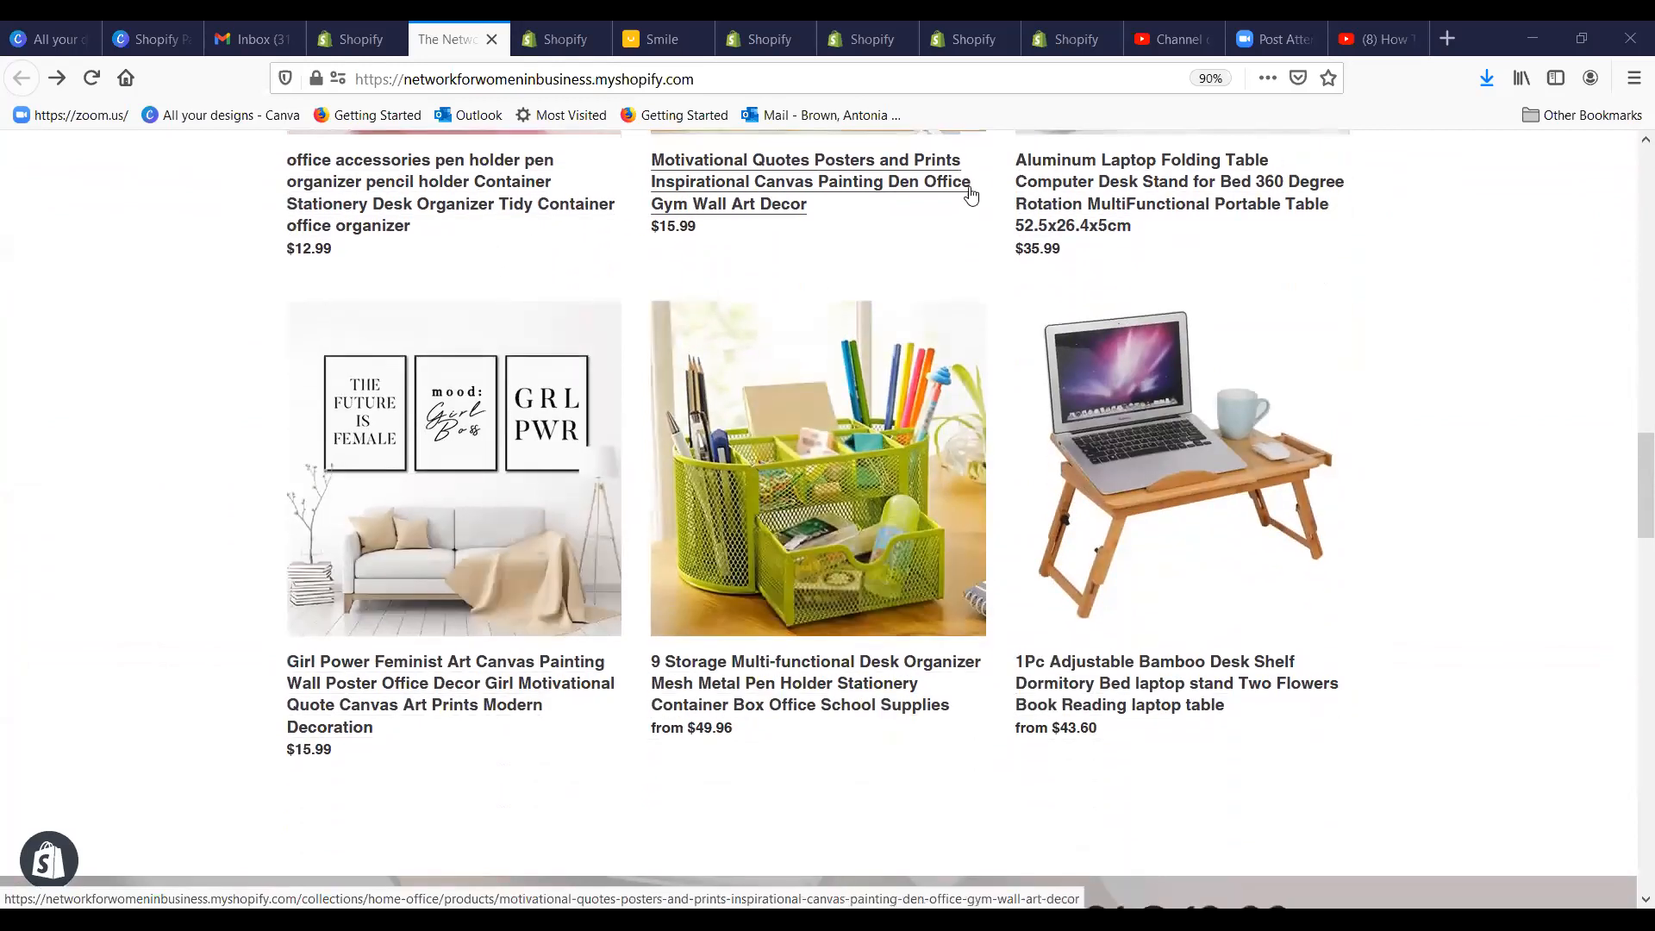
# Step: Examine the storefront's masterclass banner, testimonials, photo section, recommended products and footer, and return to the Home & Office section
pyautogui.scroll(-6, 845, 322)
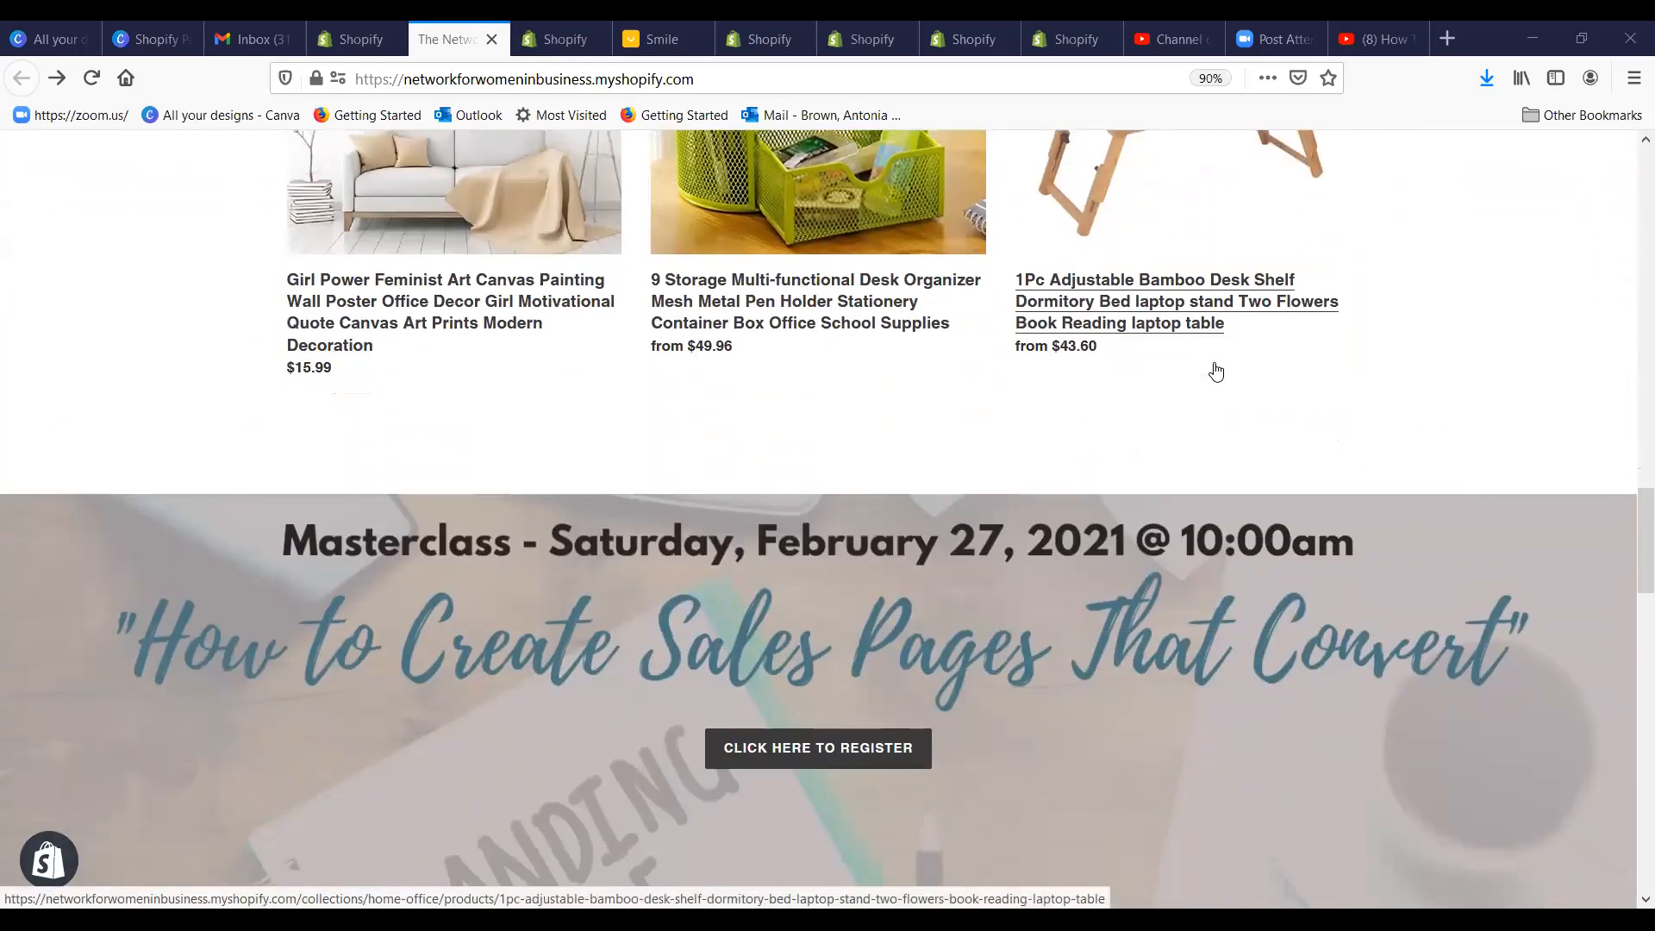
pyautogui.scroll(-1, 638, 323)
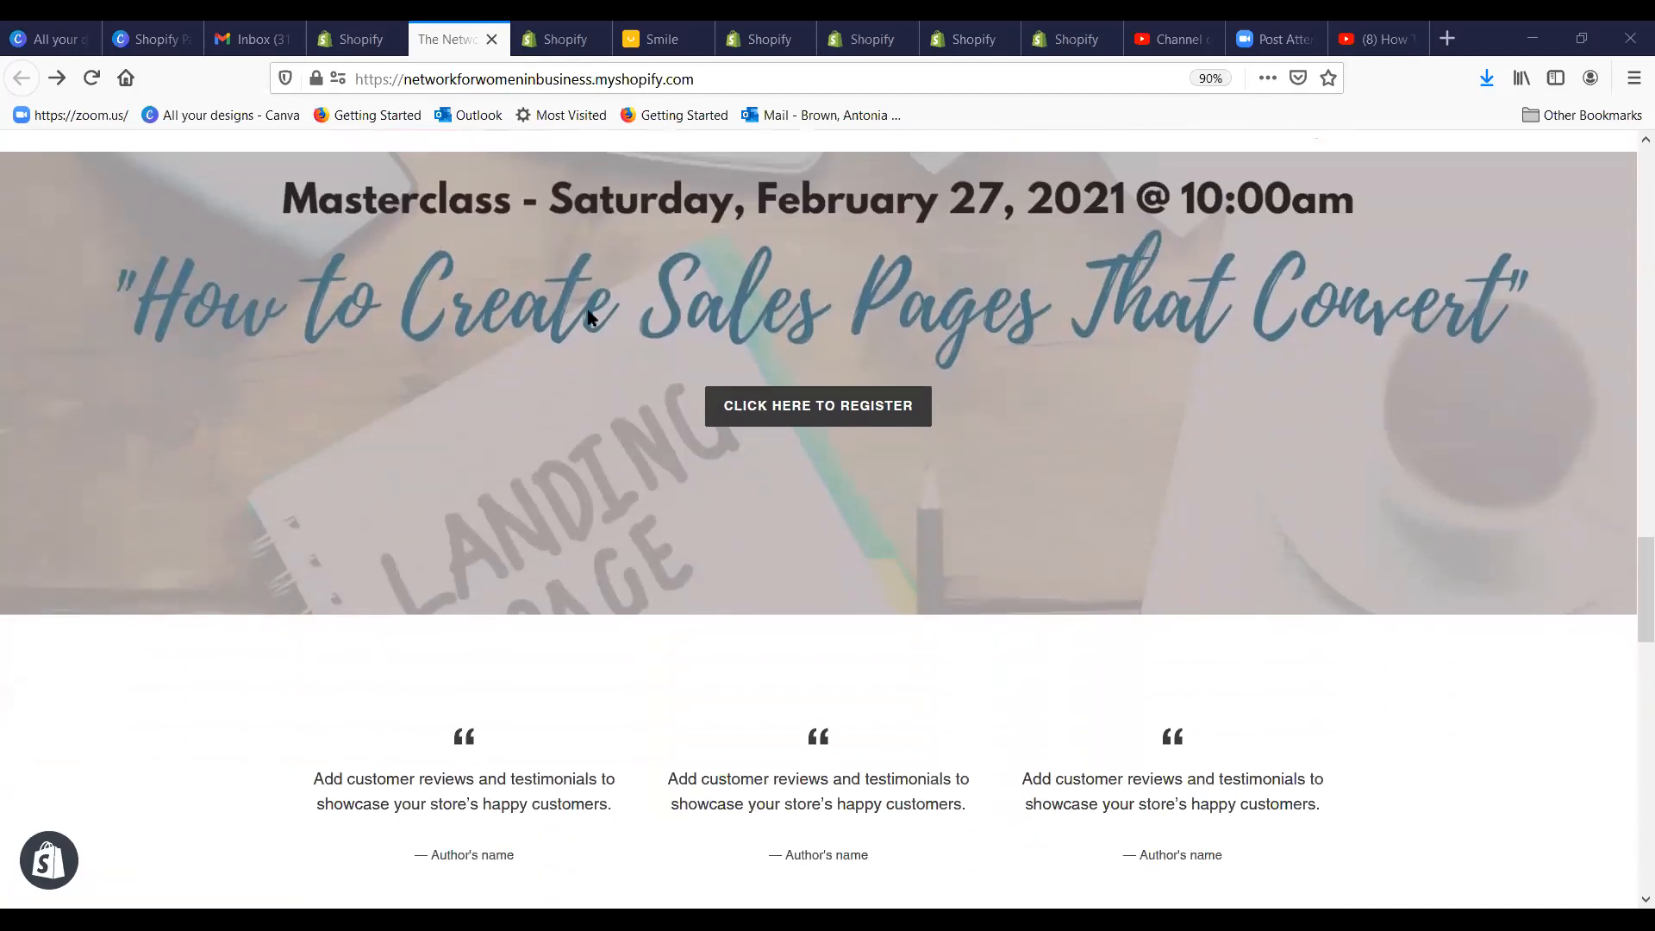
pyautogui.scroll(-3, 1222, 307)
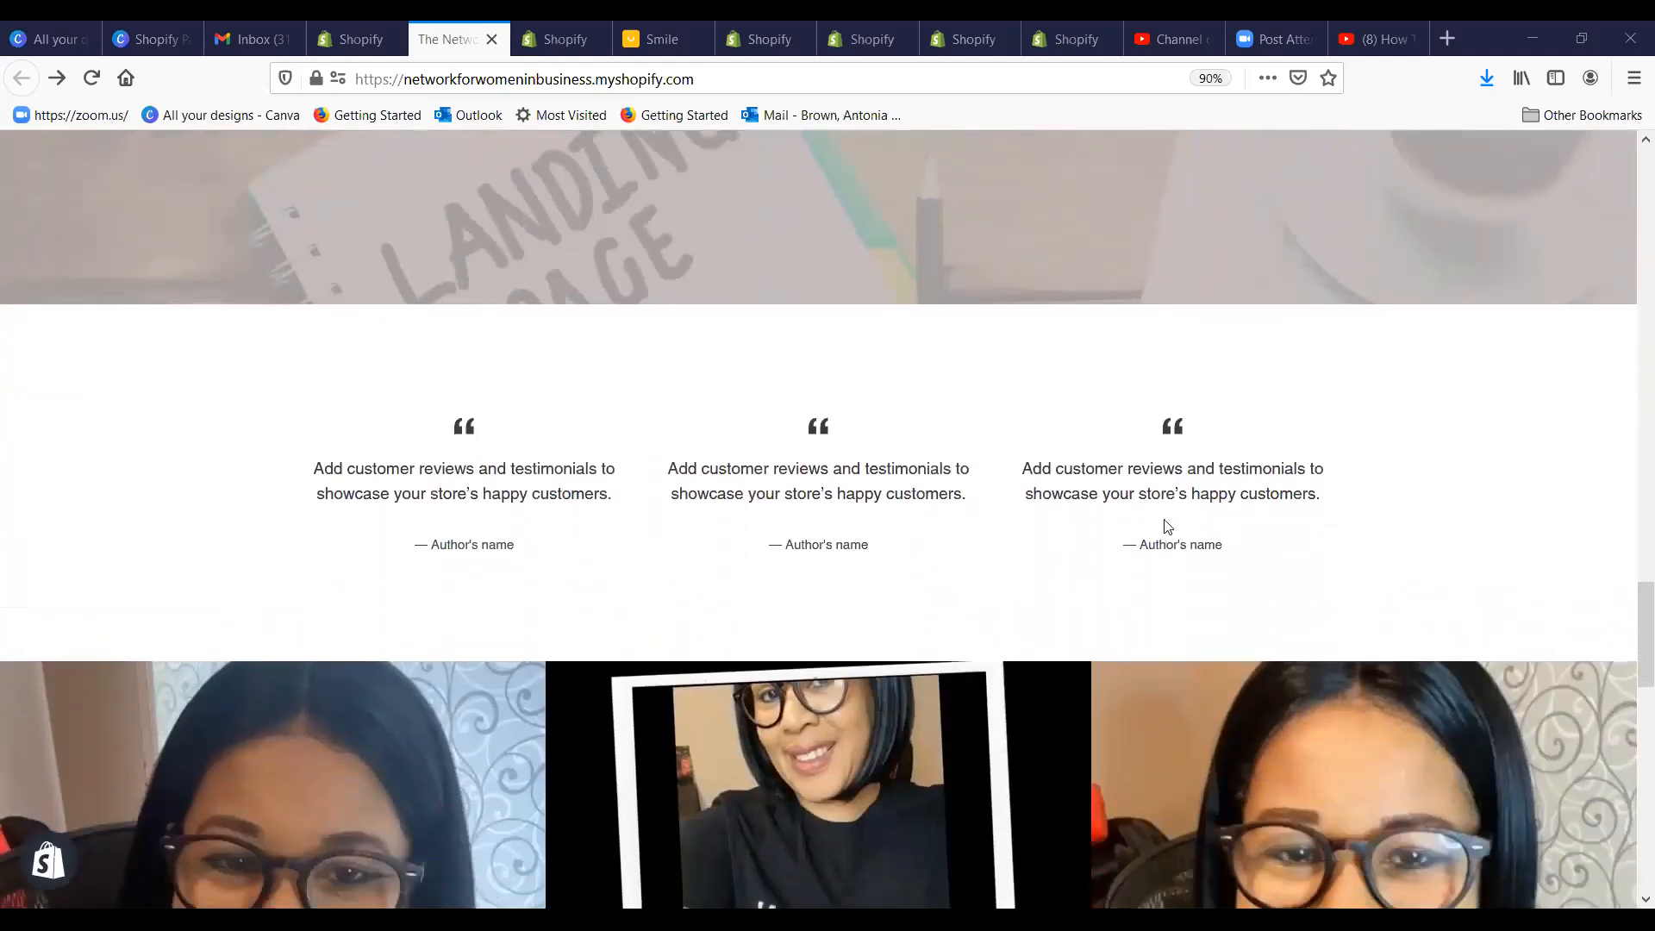
pyautogui.scroll(-3, 1219, 523)
pyautogui.scroll(-6, 1077, 505)
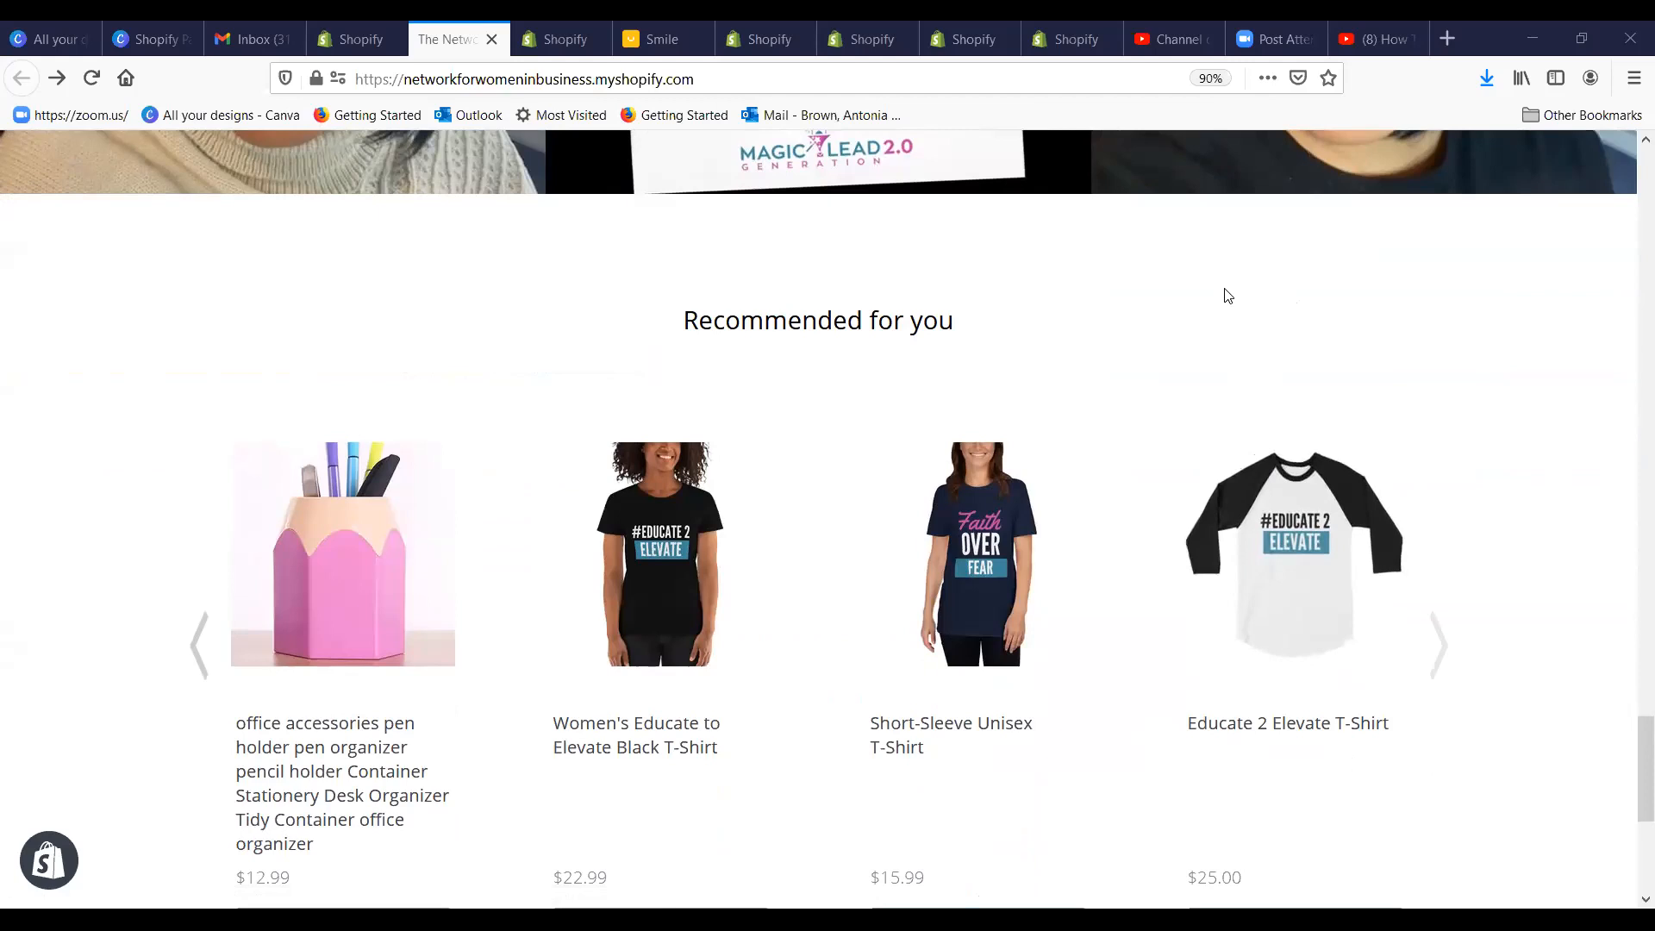
pyautogui.scroll(-1, 1228, 296)
pyautogui.scroll(-2, 1183, 308)
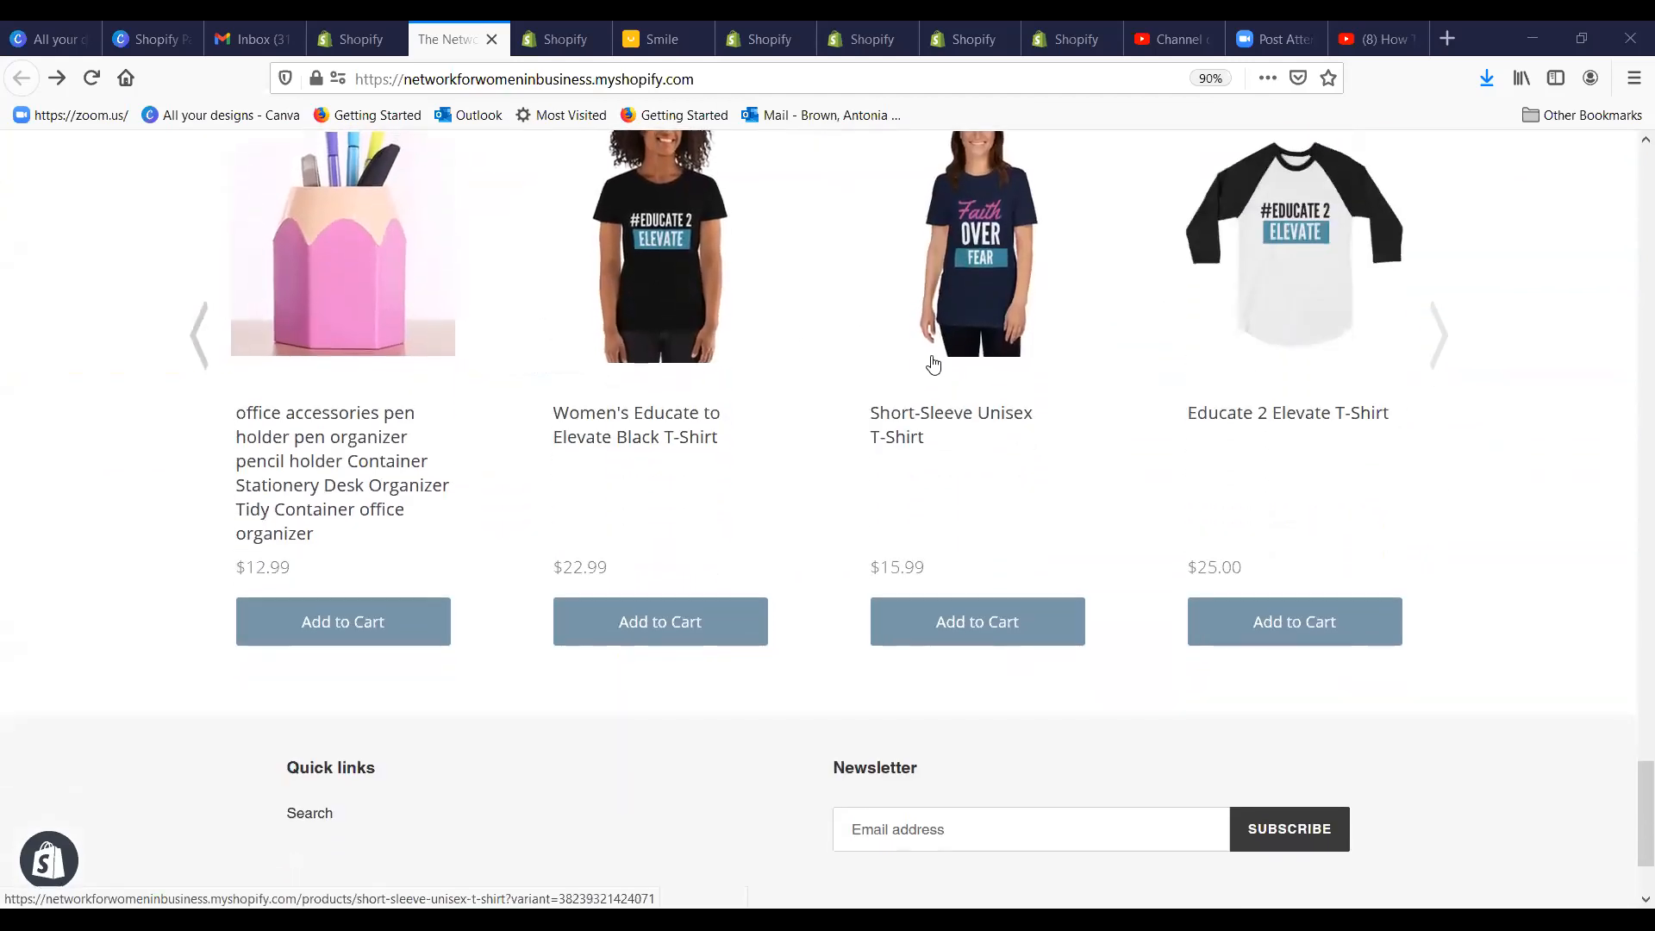
pyautogui.scroll(-2, 1267, 373)
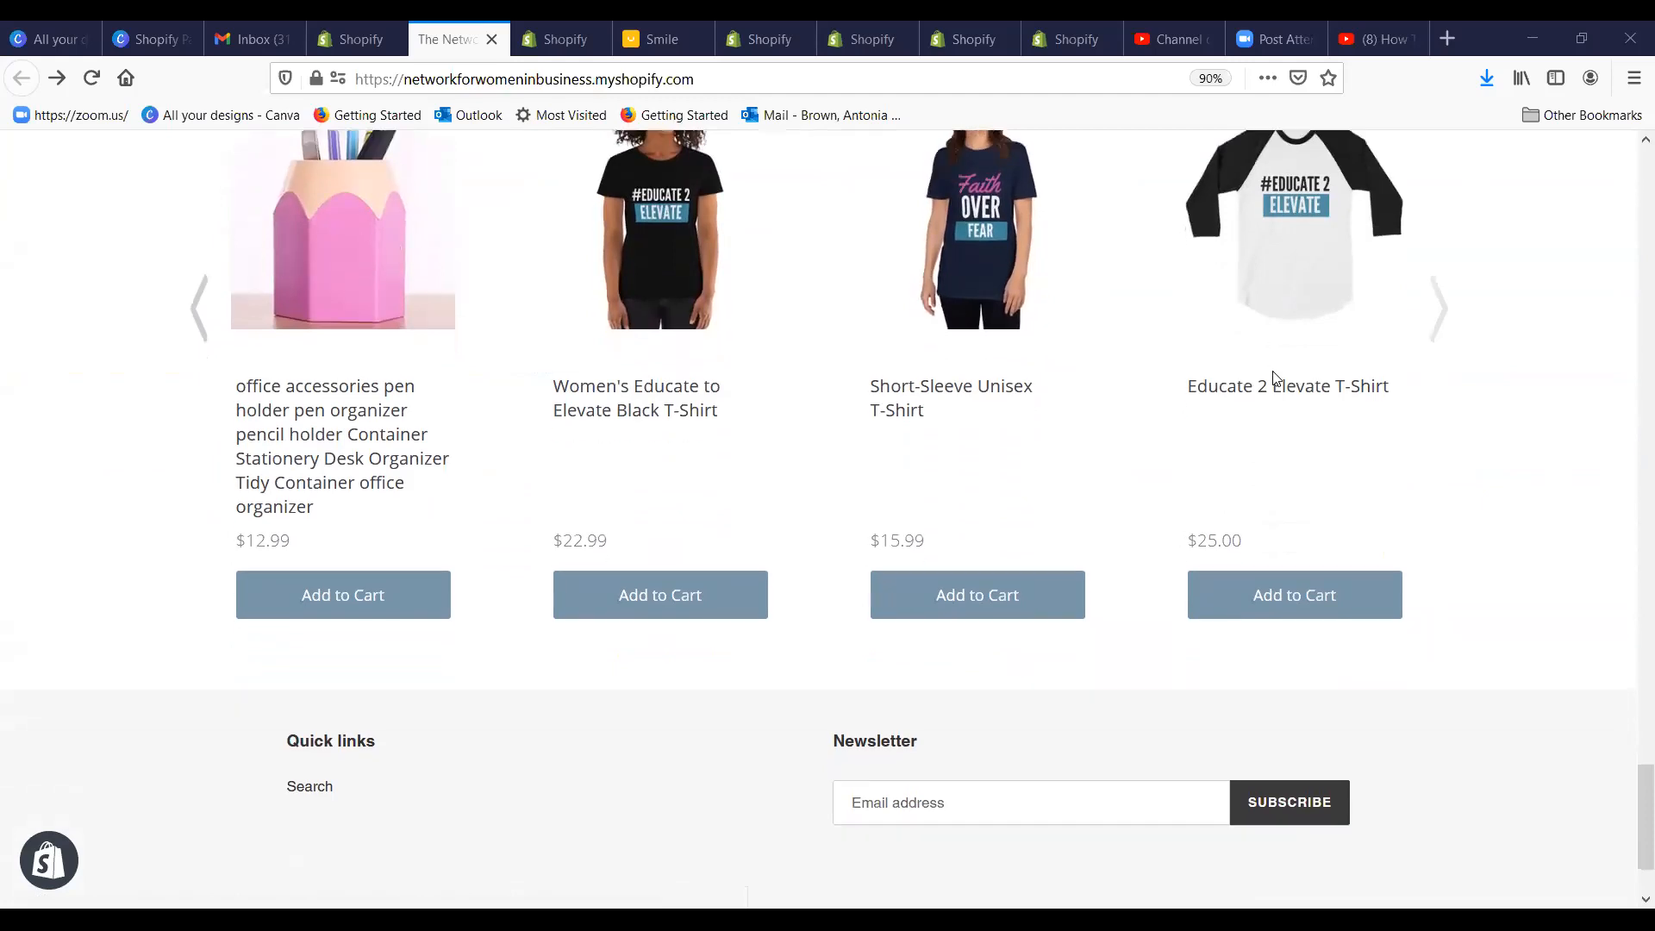
pyautogui.scroll(10, 1461, 406)
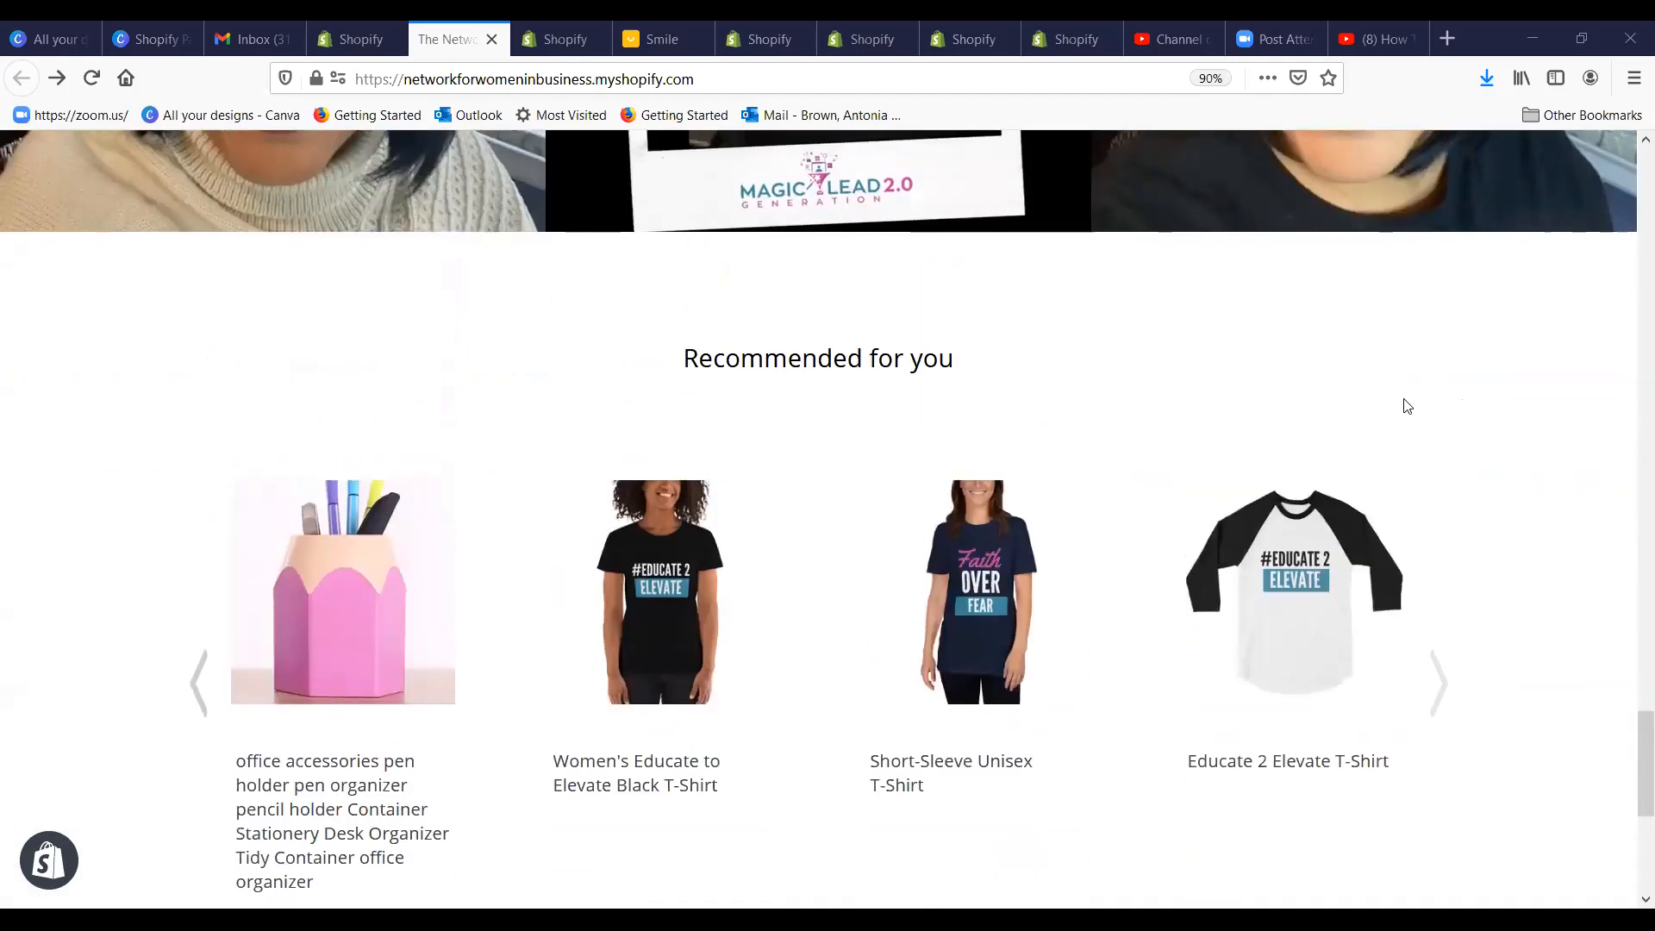
pyautogui.scroll(15, 1161, 371)
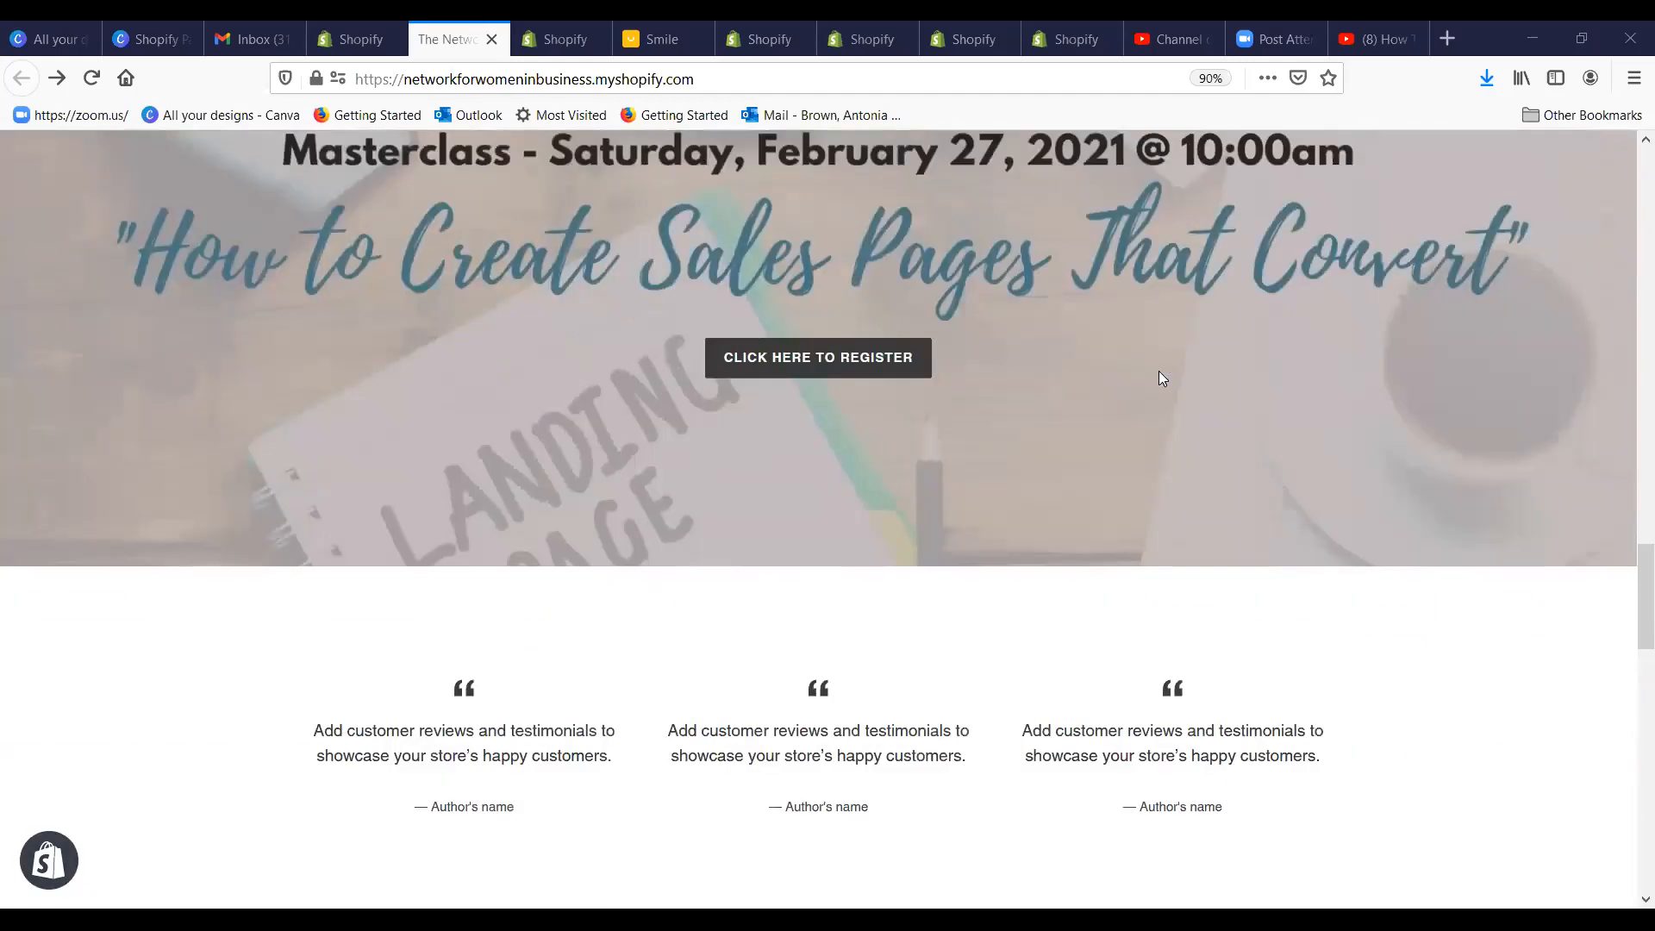
pyautogui.scroll(9, 1157, 372)
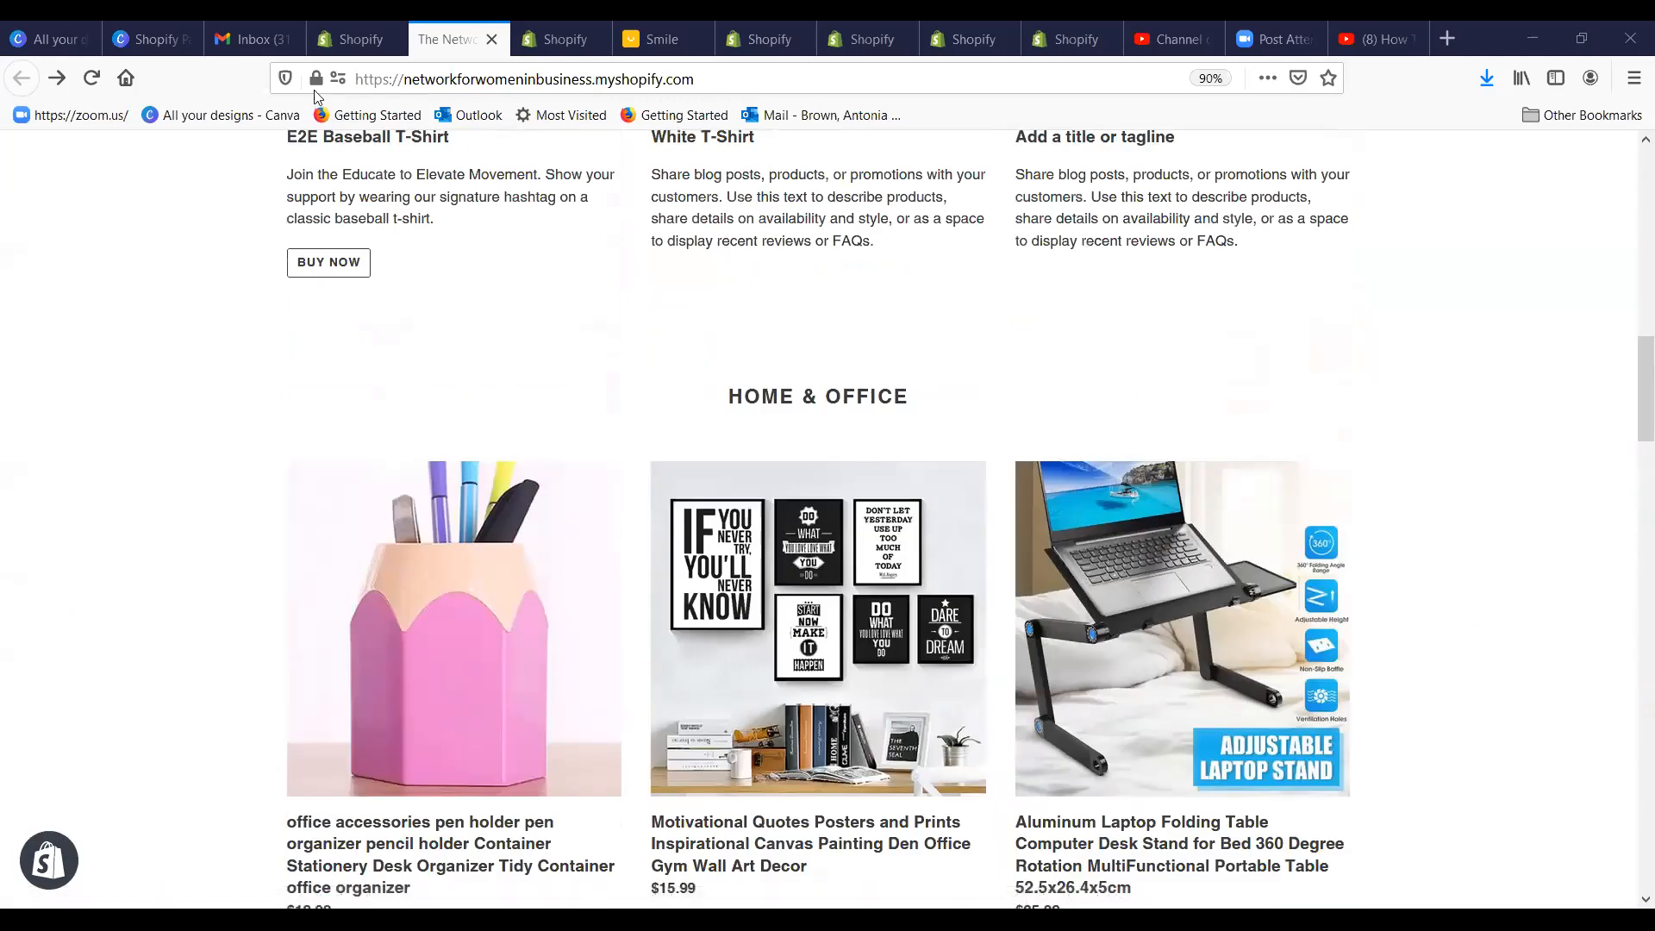
# Step: Switch to the Shopify admin and review the setup checklist and store bookmark card on its home dashboard
pyautogui.click(344, 42)
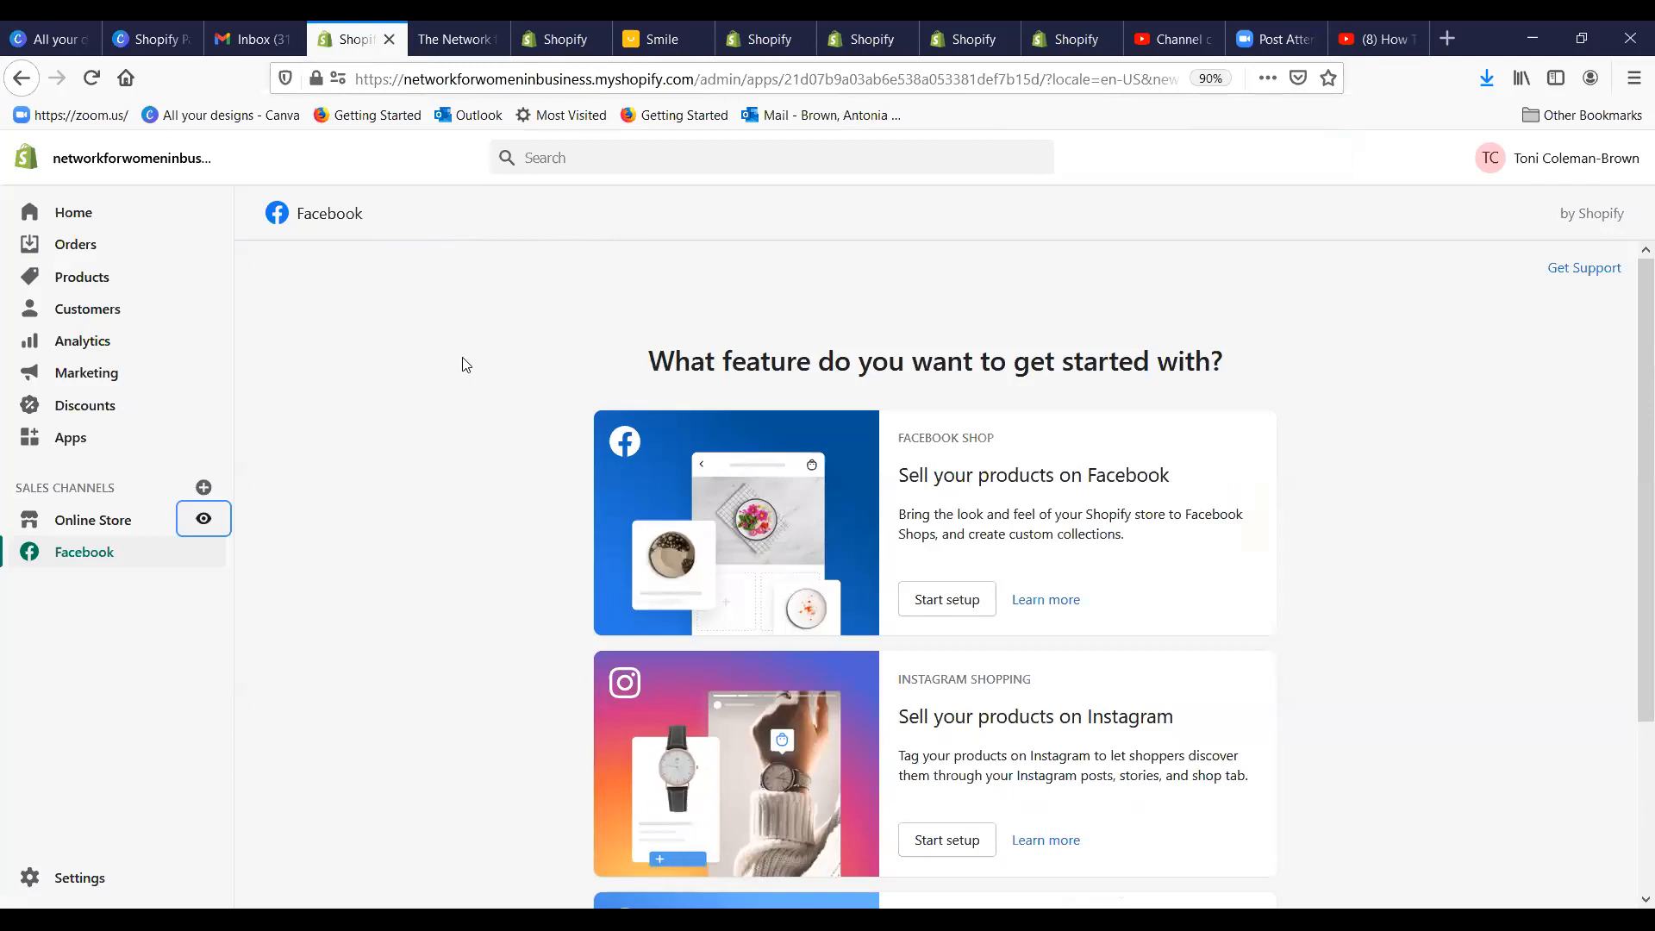
pyautogui.click(52, 210)
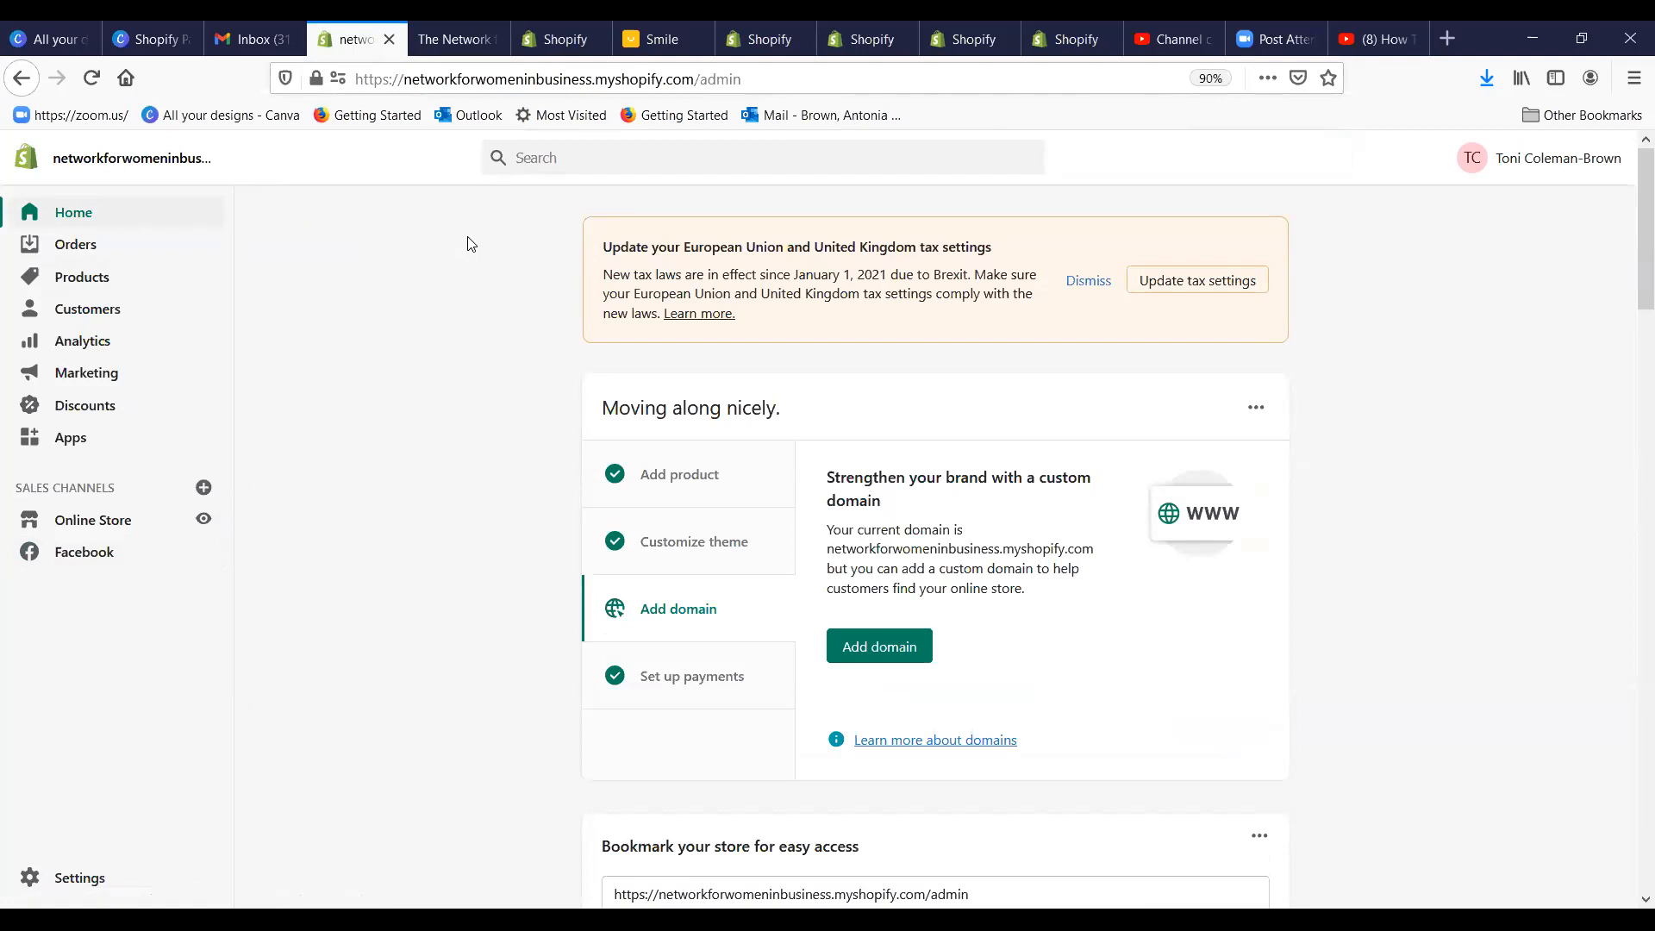
pyautogui.scroll(-2, 1289, 392)
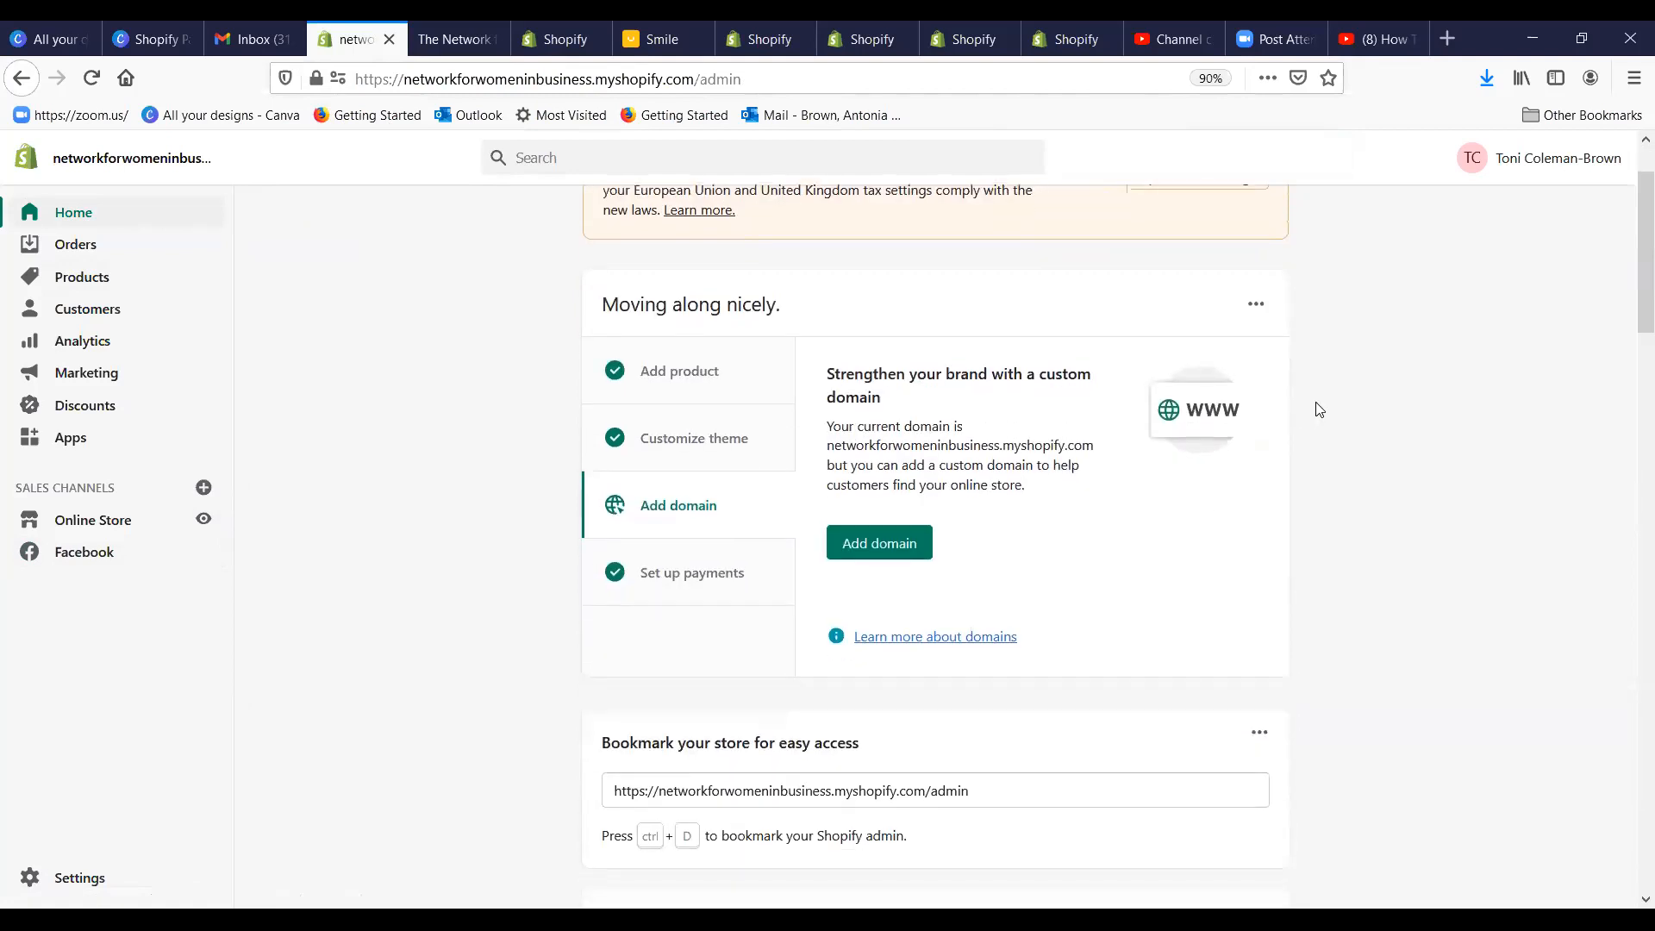
pyautogui.scroll(-2, 1314, 396)
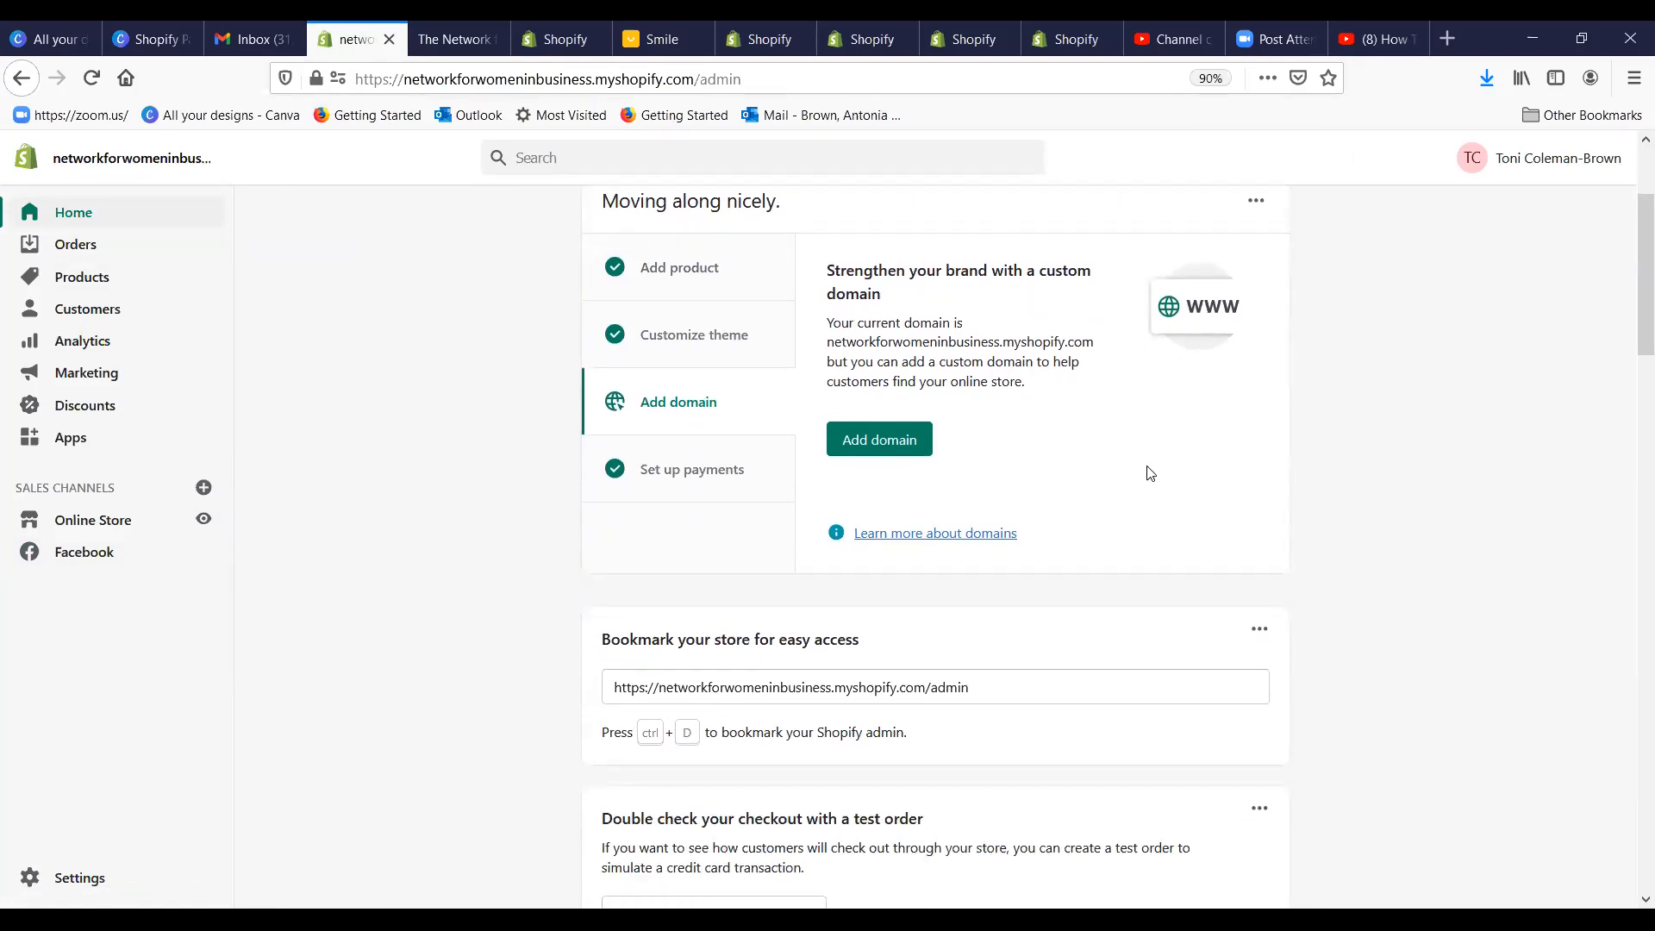
pyautogui.scroll(4, 704, 361)
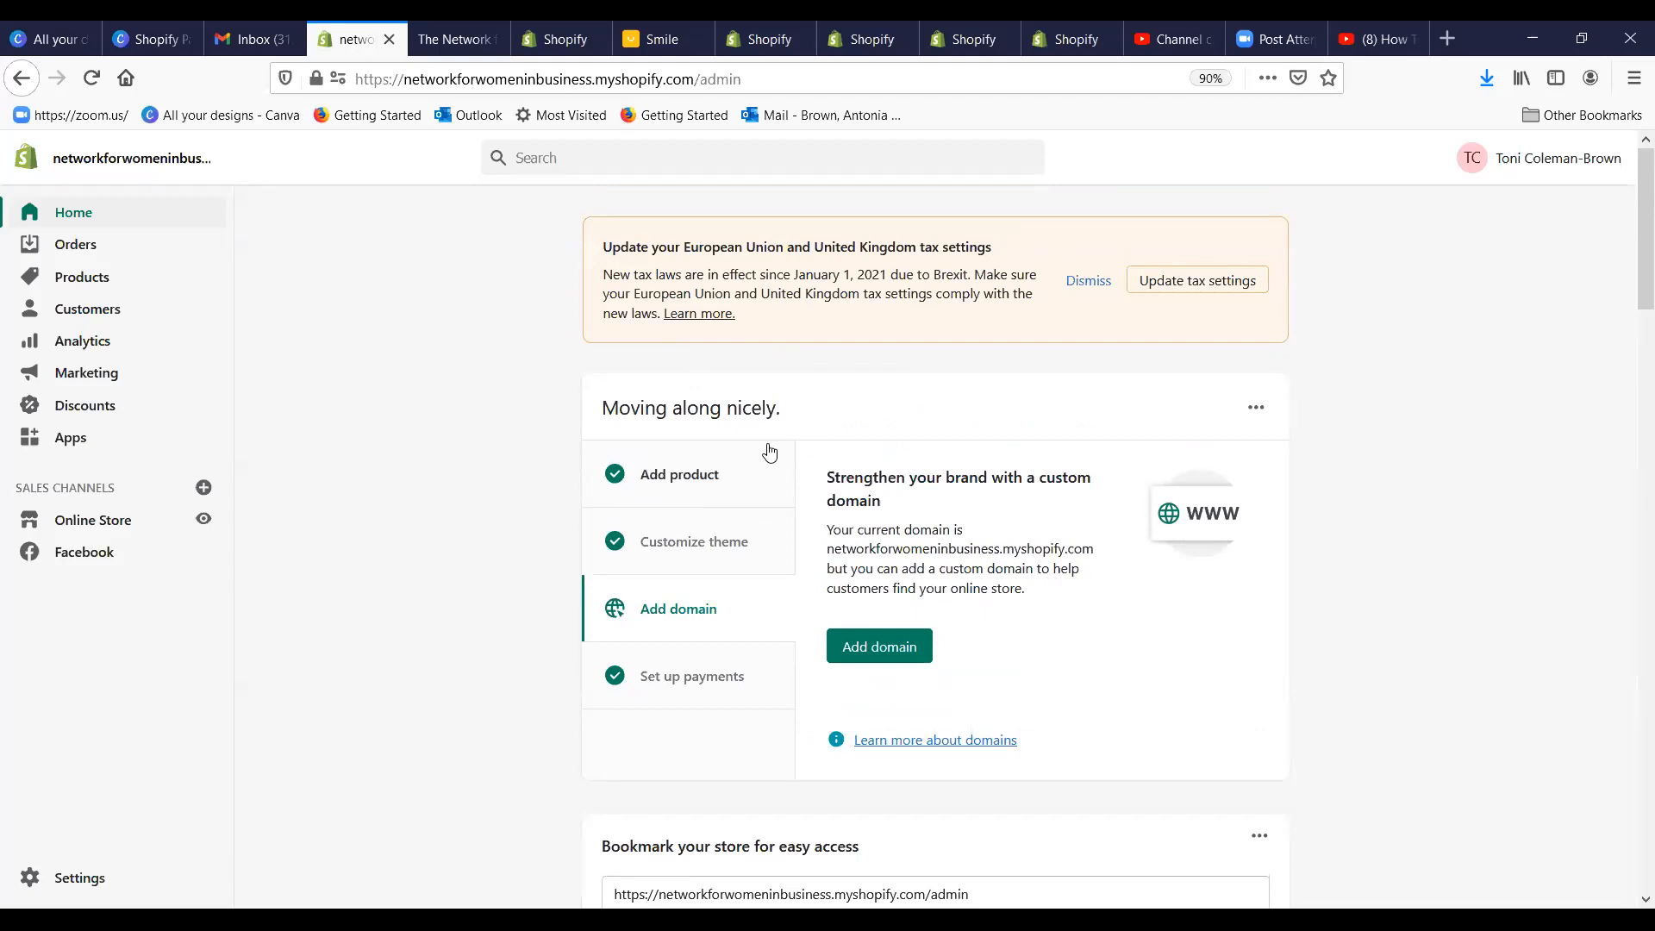
pyautogui.scroll(-4, 774, 441)
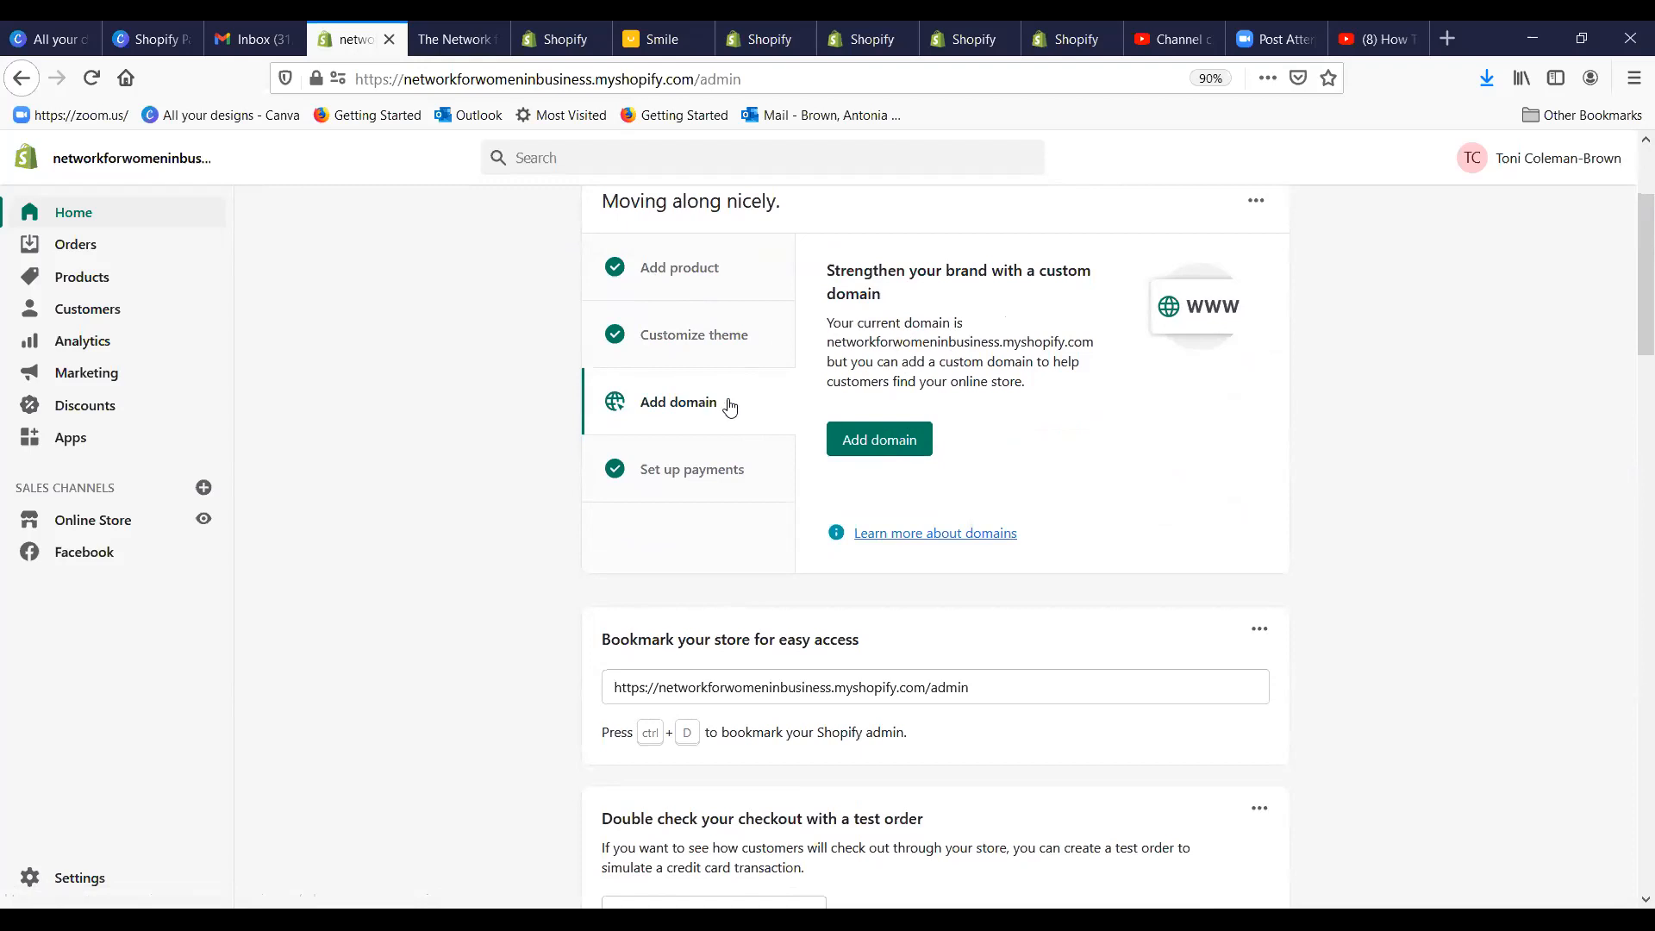
# Step: View the Domains settings through the setup checklist's Add domain task, and the Orders page
pyautogui.click(888, 445)
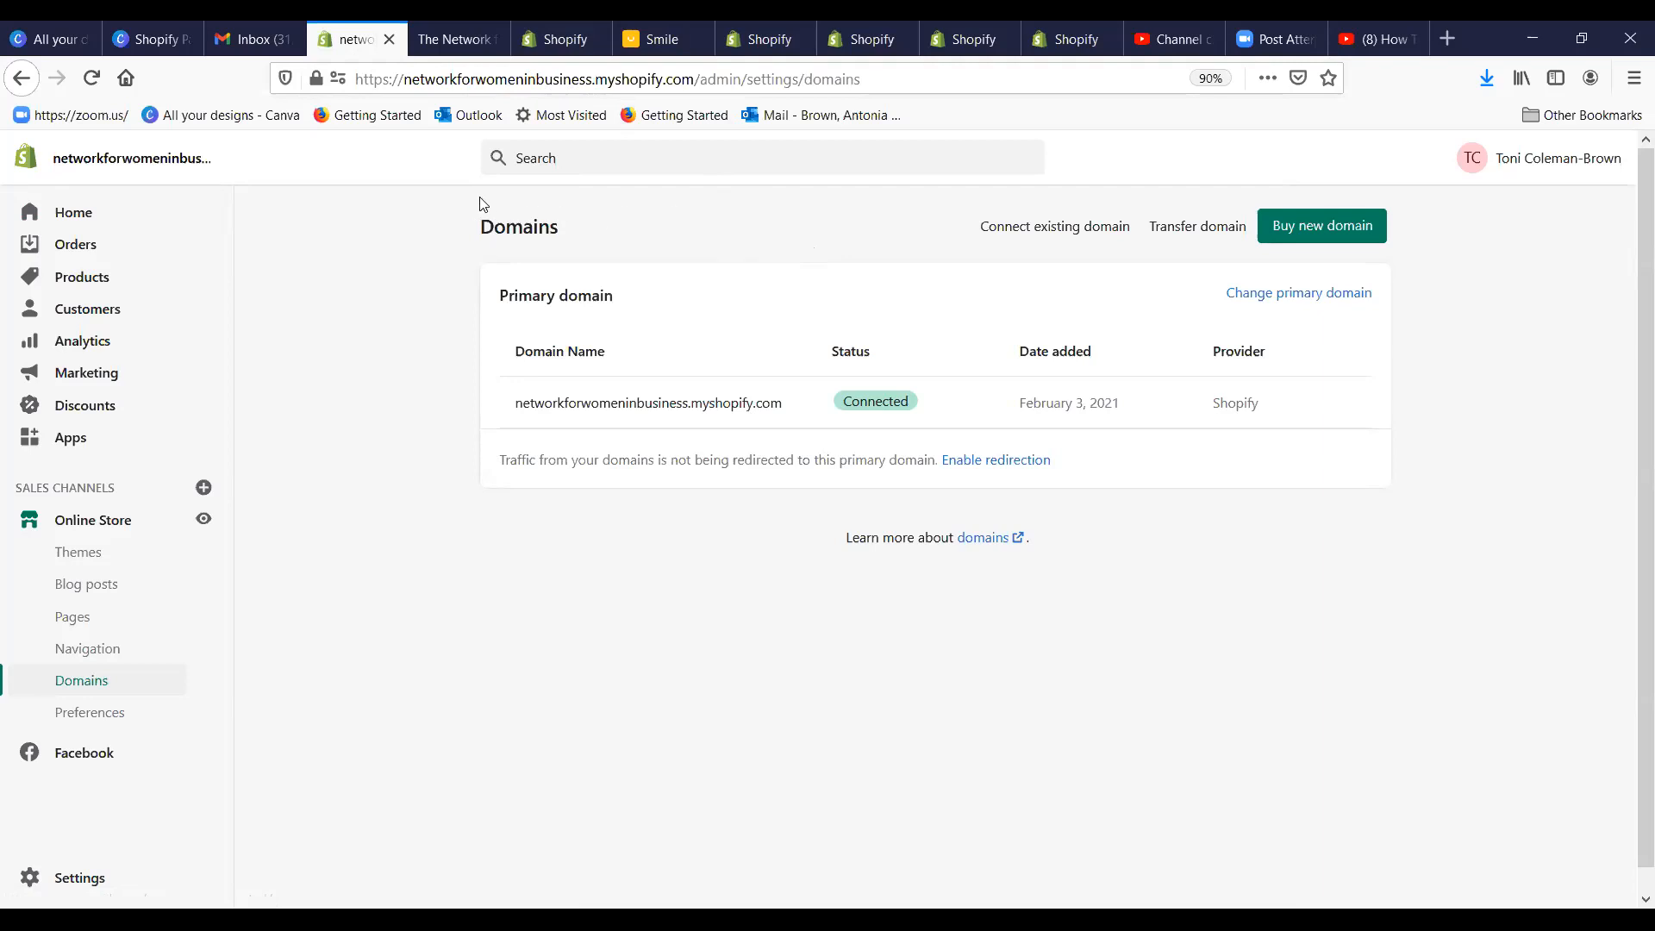
pyautogui.click(80, 220)
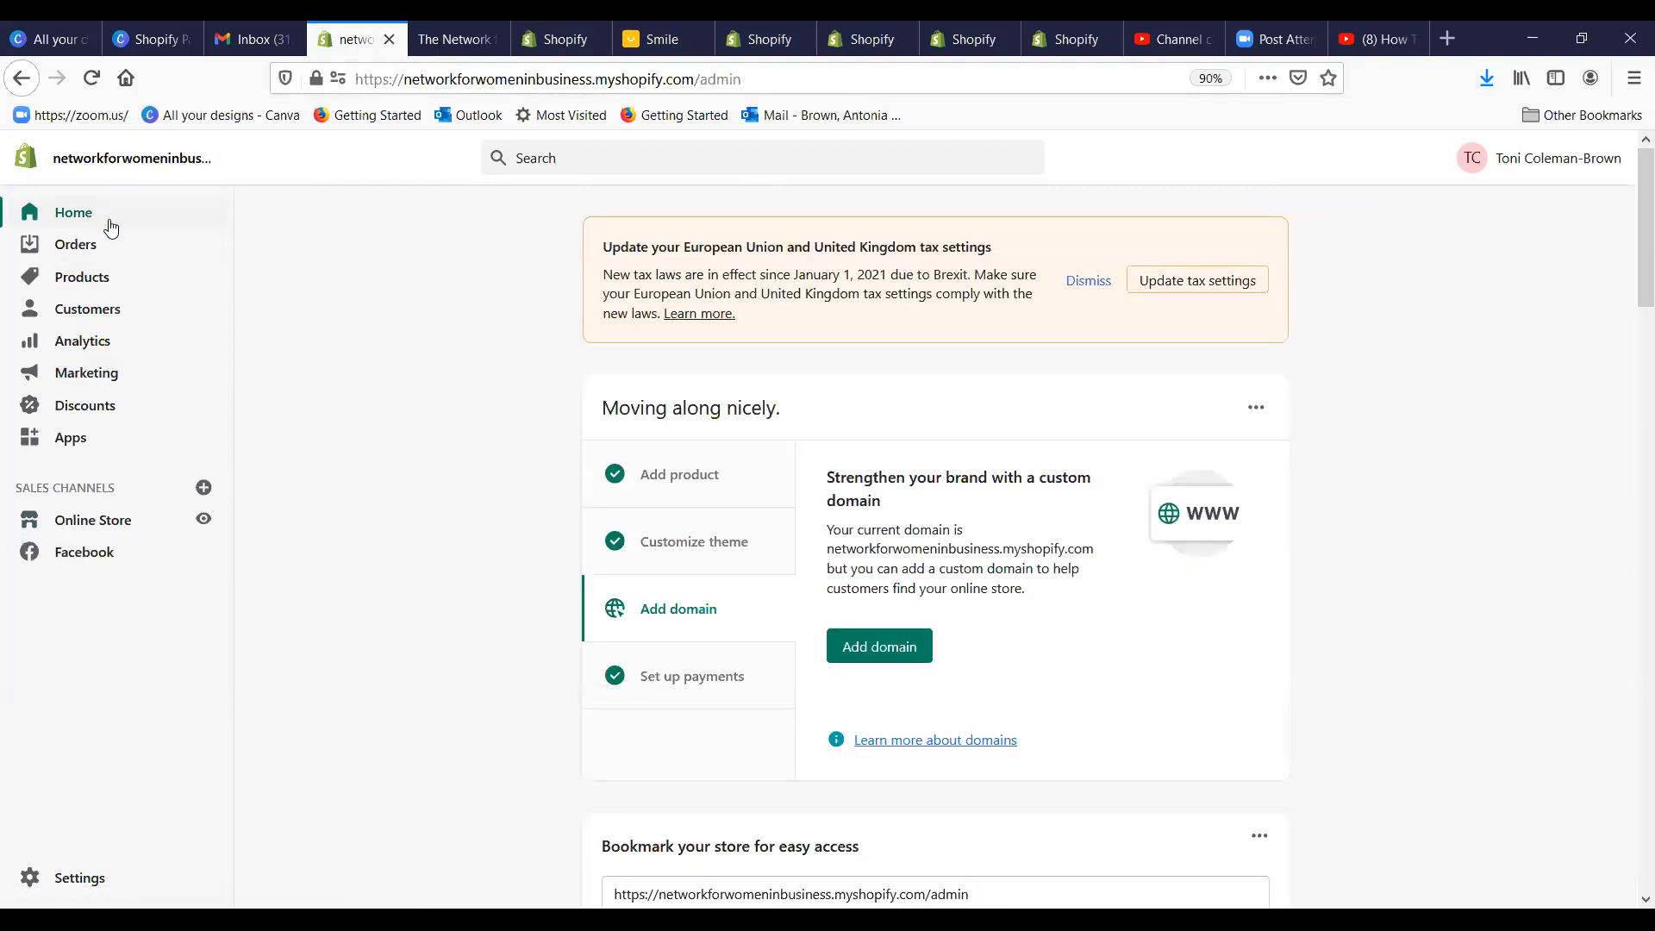
pyautogui.click(68, 249)
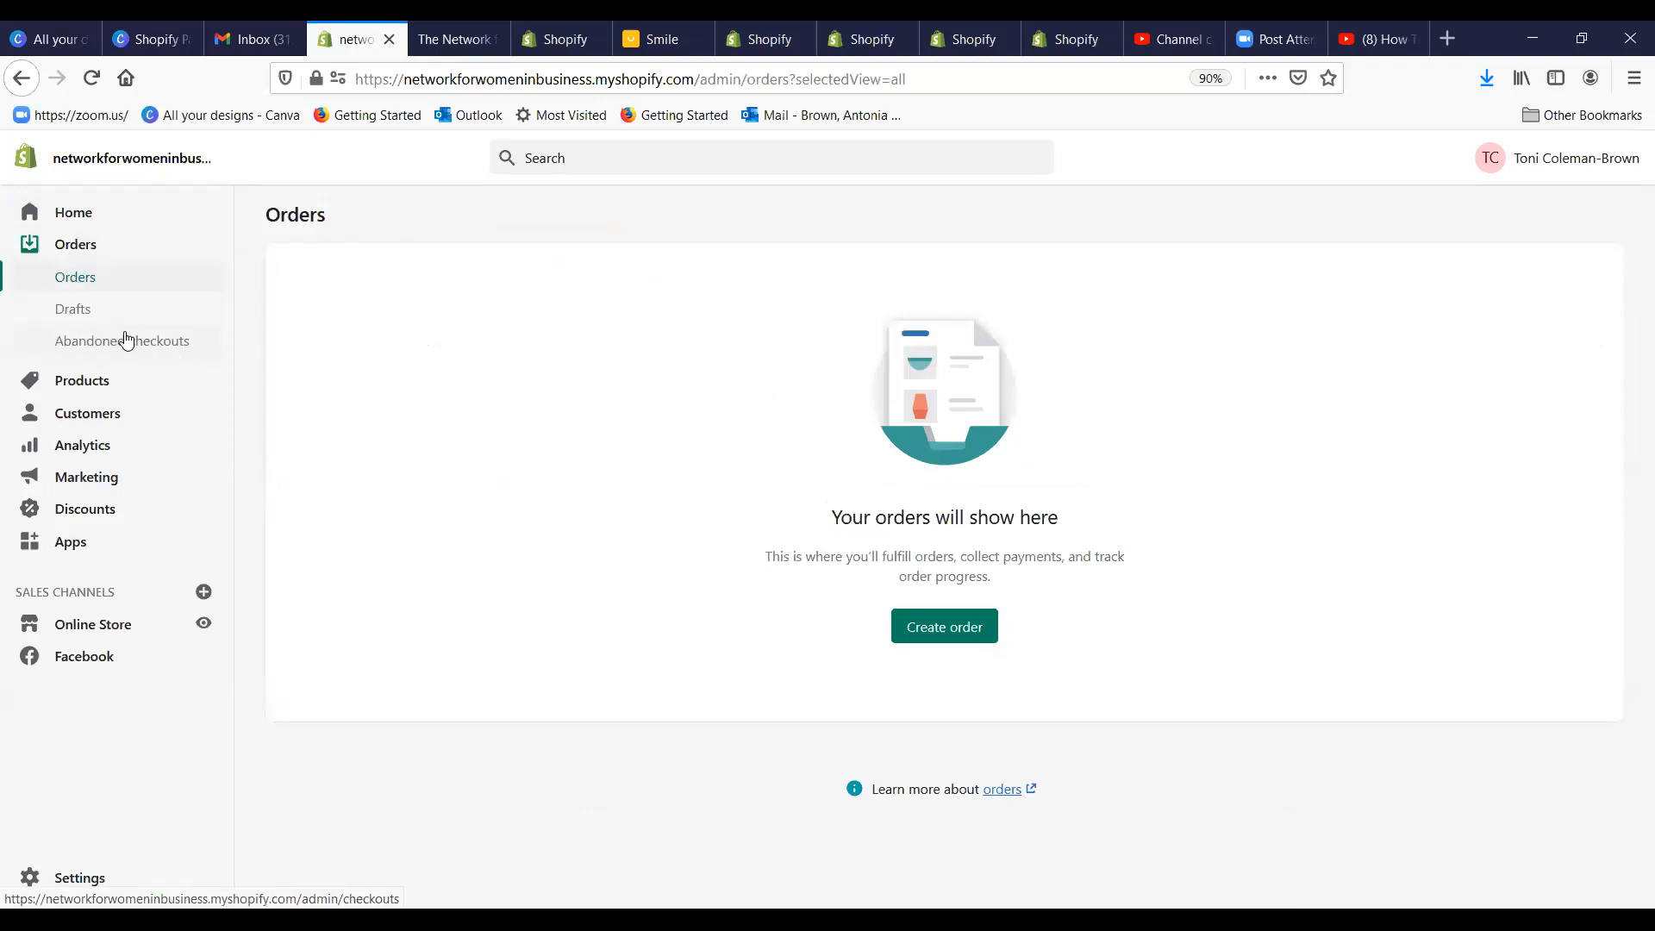
# Step: Open the list of all products and examine its items, including their status, inventory, type and vendor
pyautogui.click(80, 388)
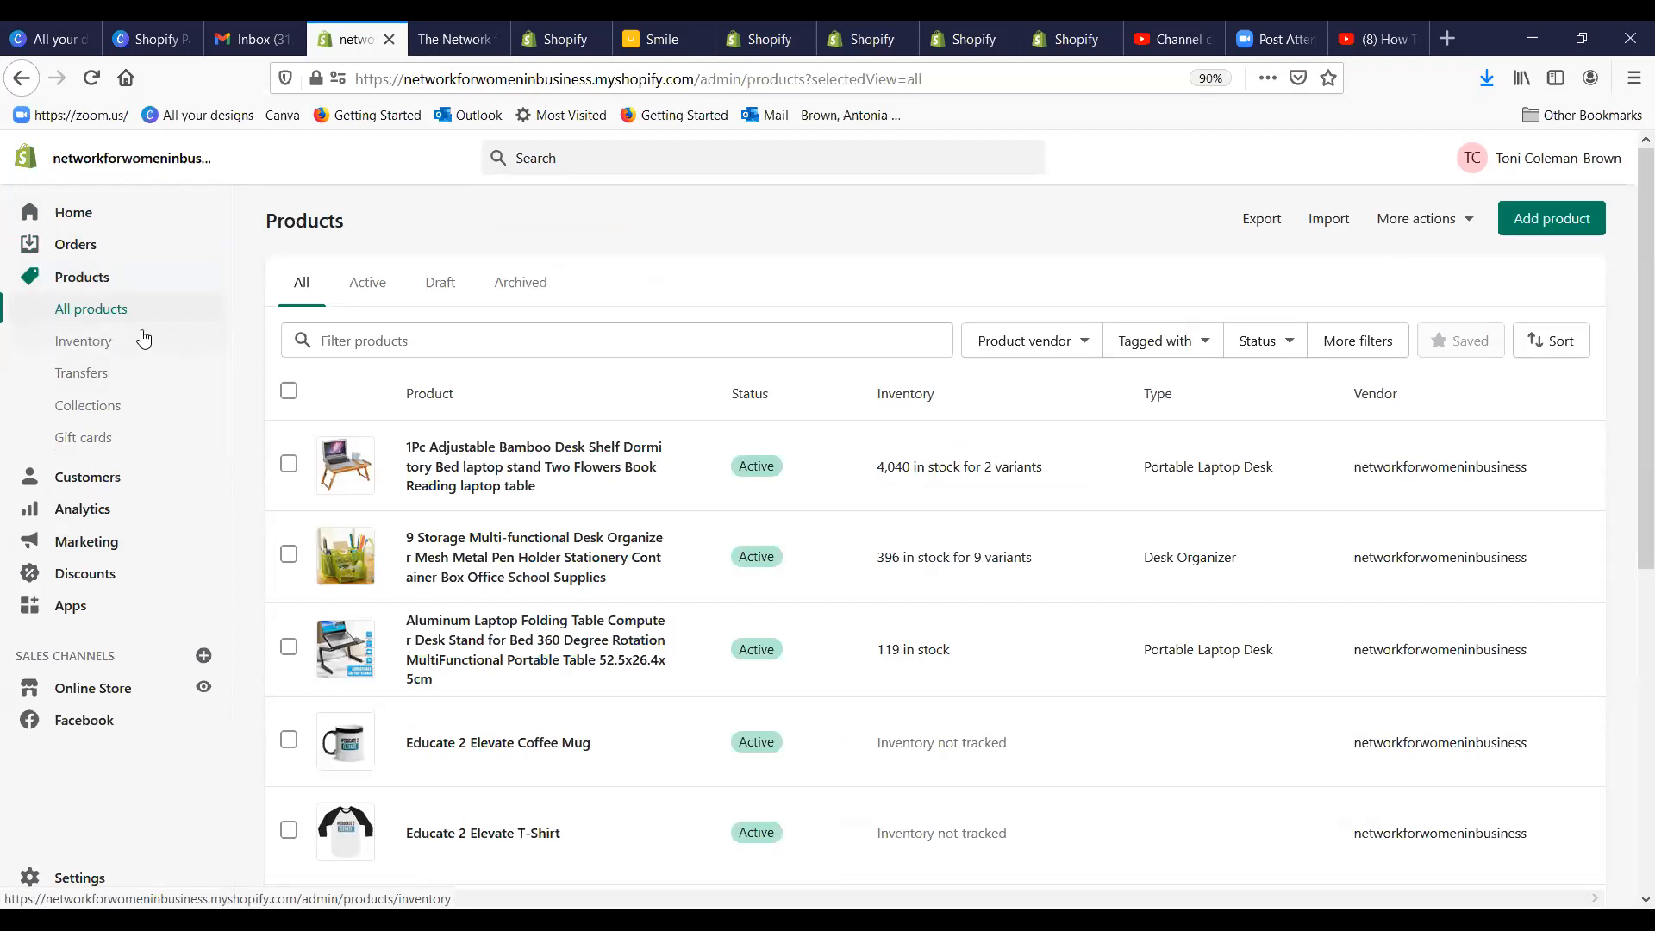
pyautogui.scroll(-6, 465, 405)
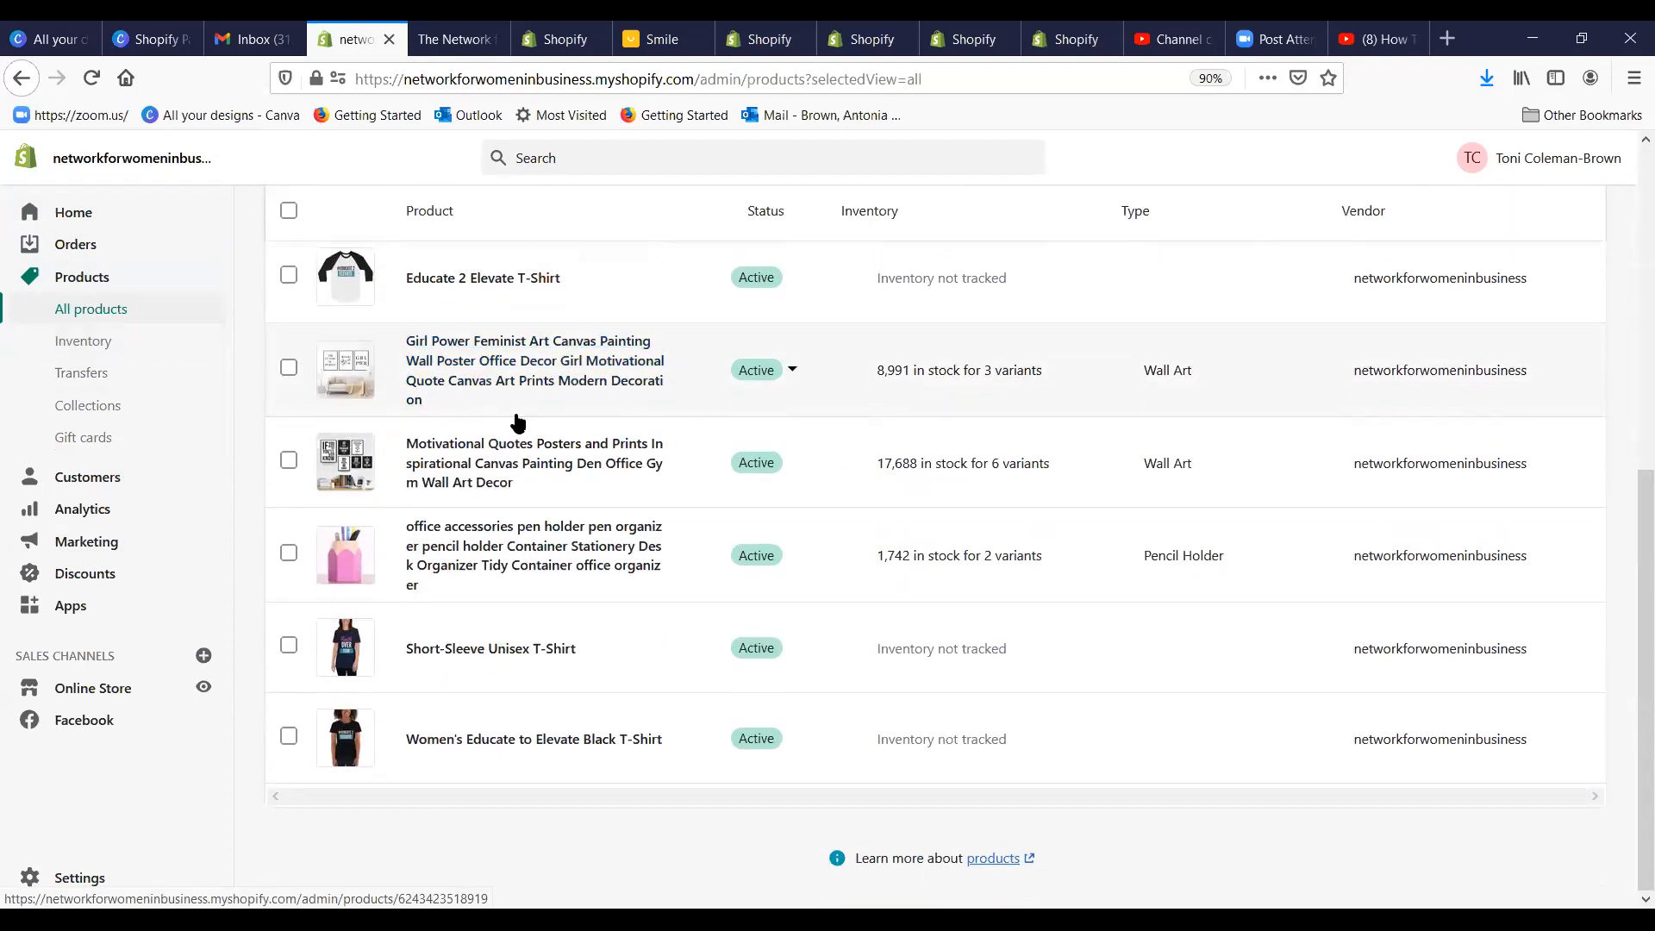
pyautogui.scroll(5, 482, 410)
pyautogui.scroll(2, 498, 405)
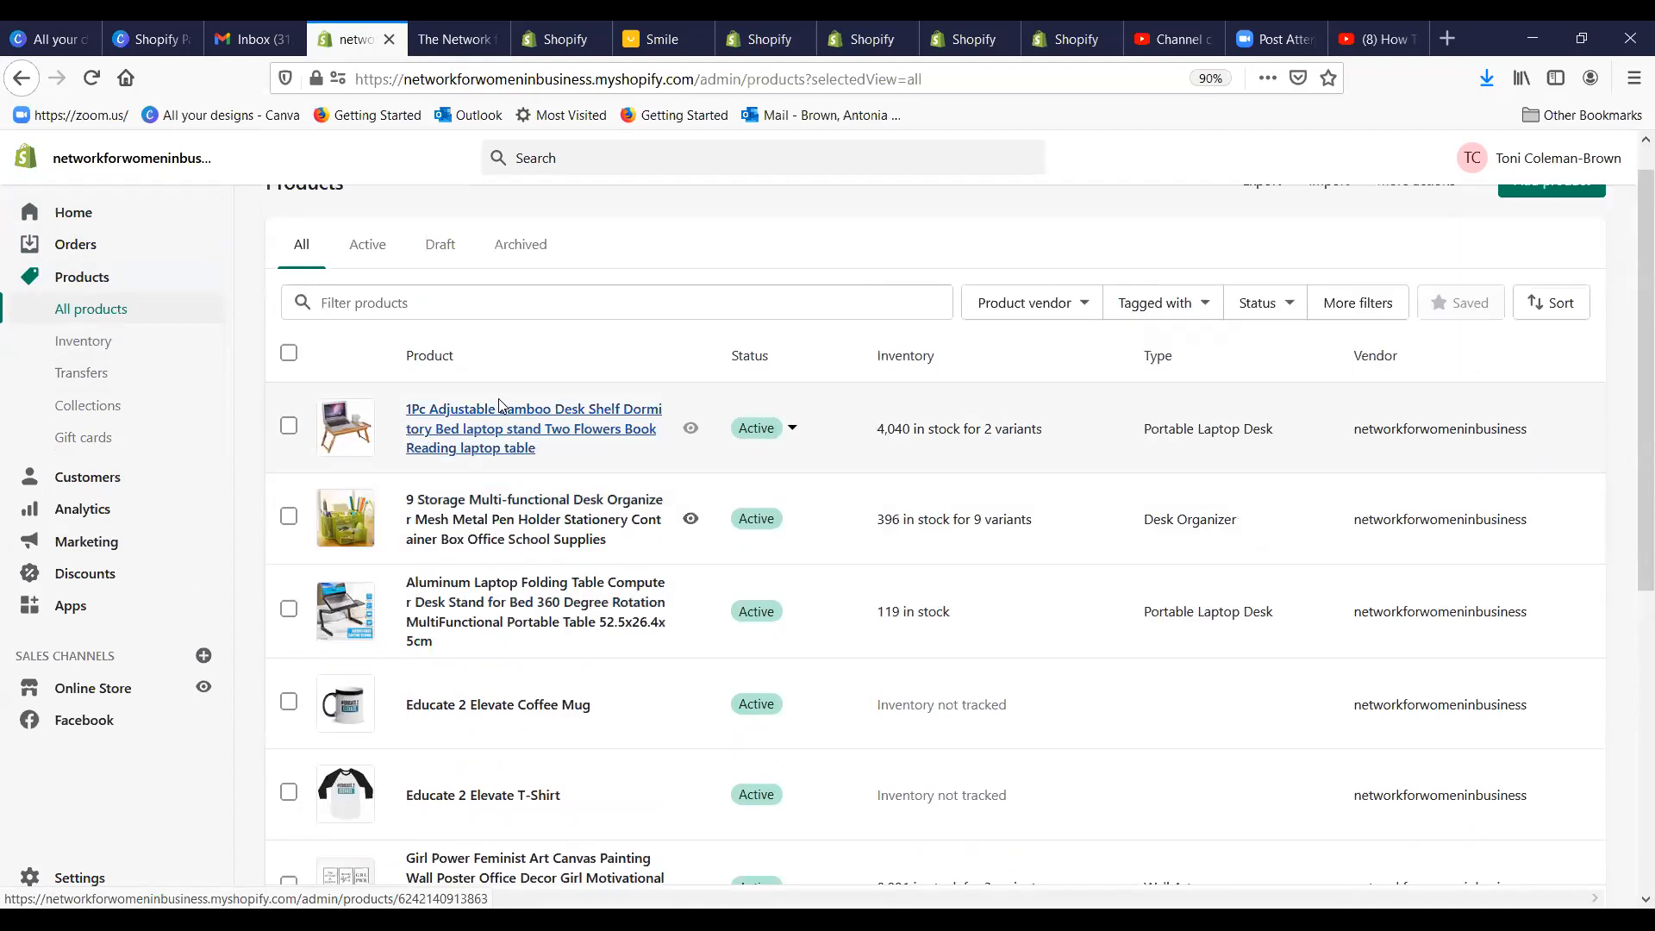
pyautogui.scroll(-1, 522, 392)
pyautogui.scroll(-2, 524, 390)
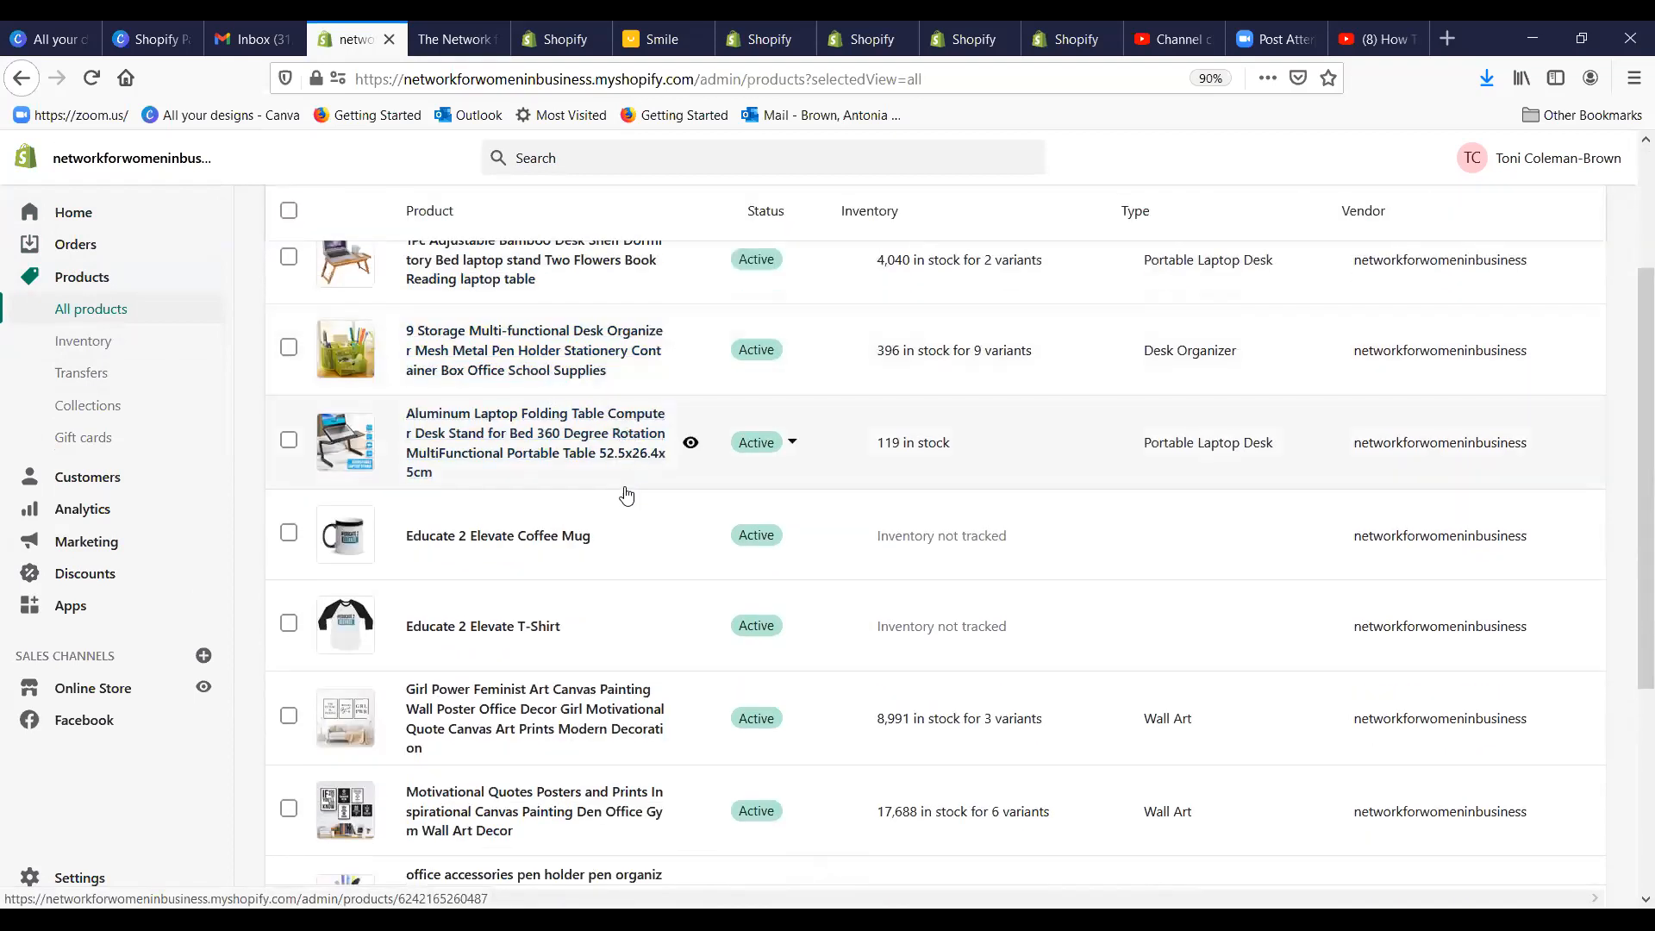
pyautogui.scroll(-1, 625, 487)
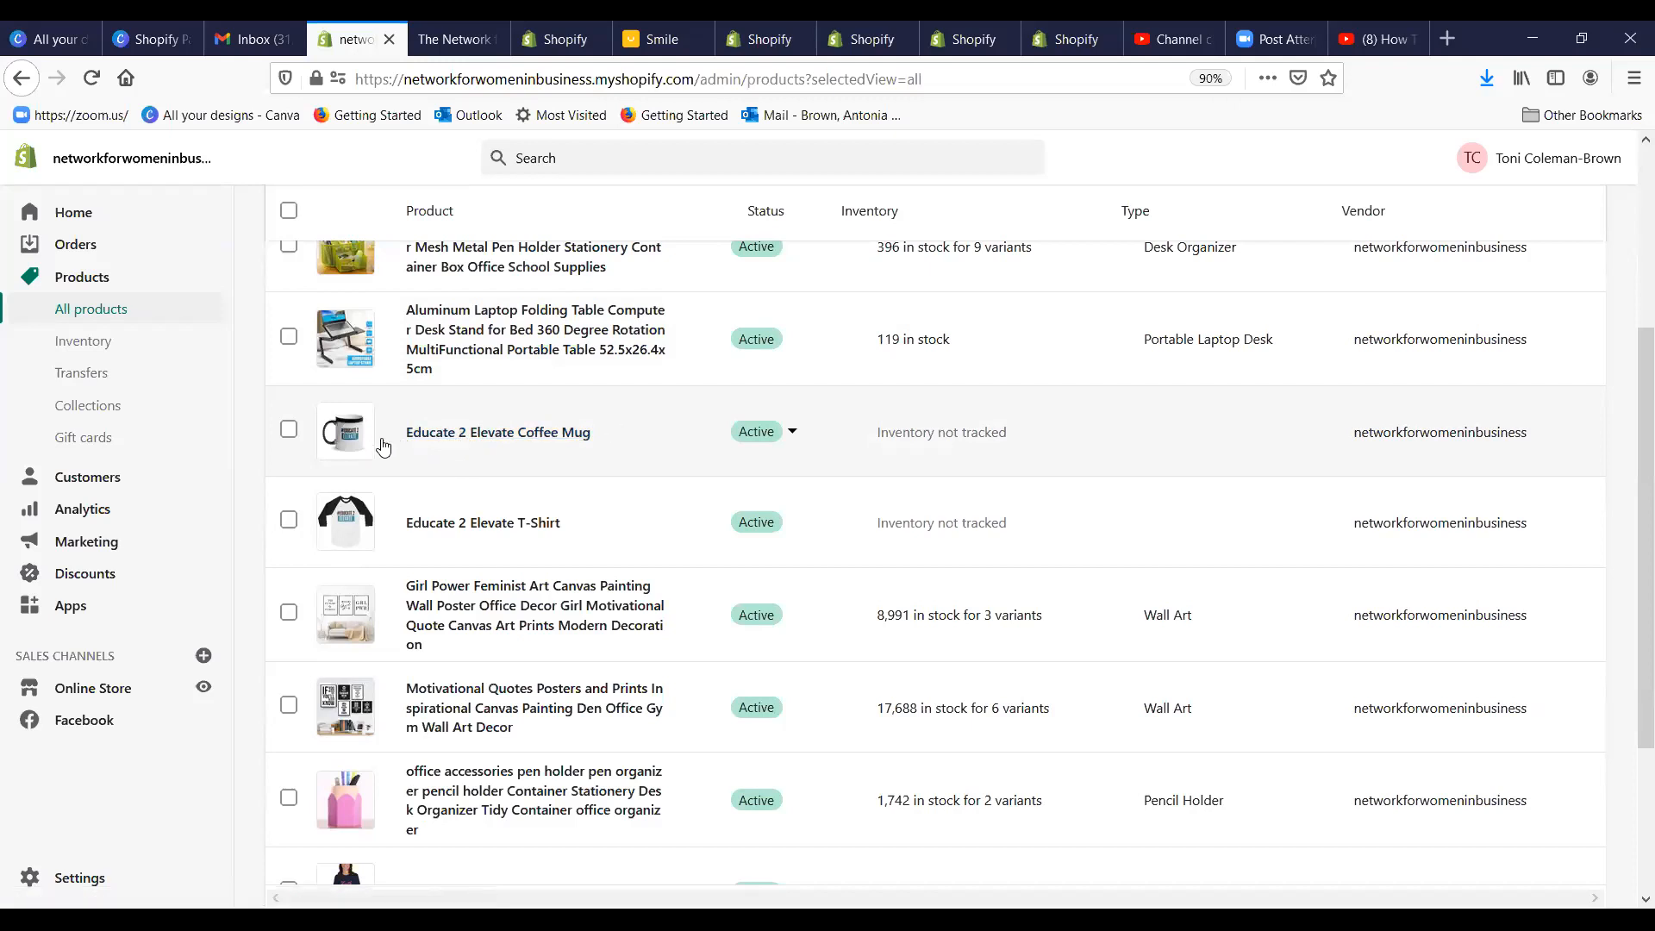
pyautogui.scroll(-2, 445, 479)
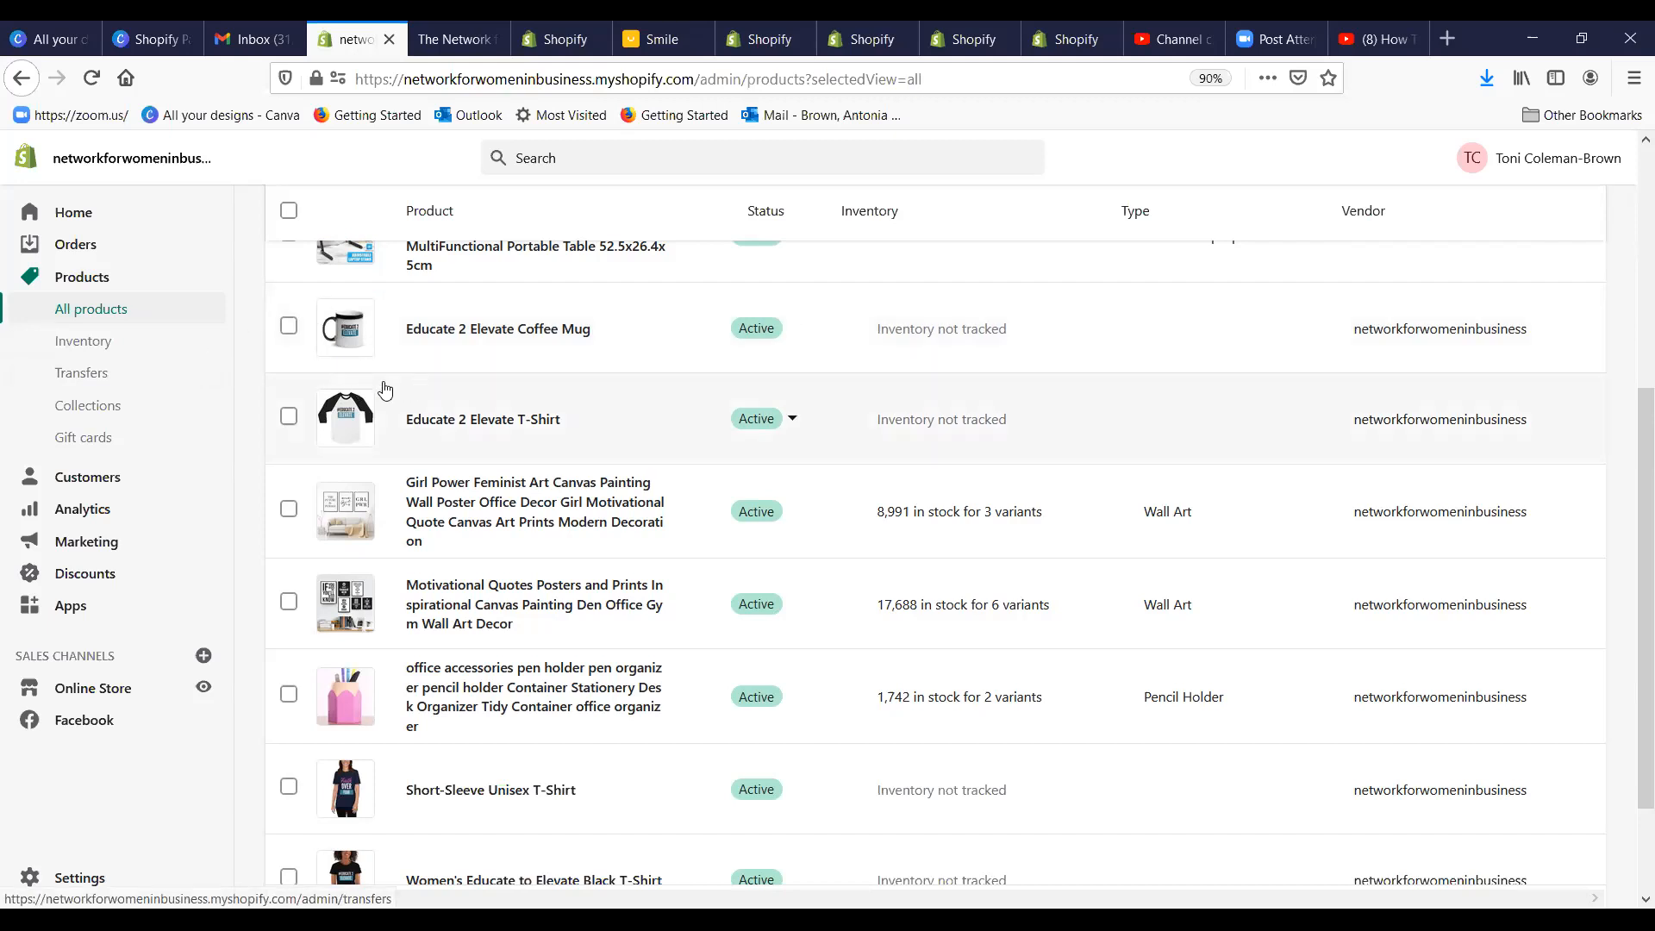
pyautogui.scroll(-1, 423, 408)
pyautogui.scroll(-2, 423, 409)
pyautogui.scroll(6, 503, 399)
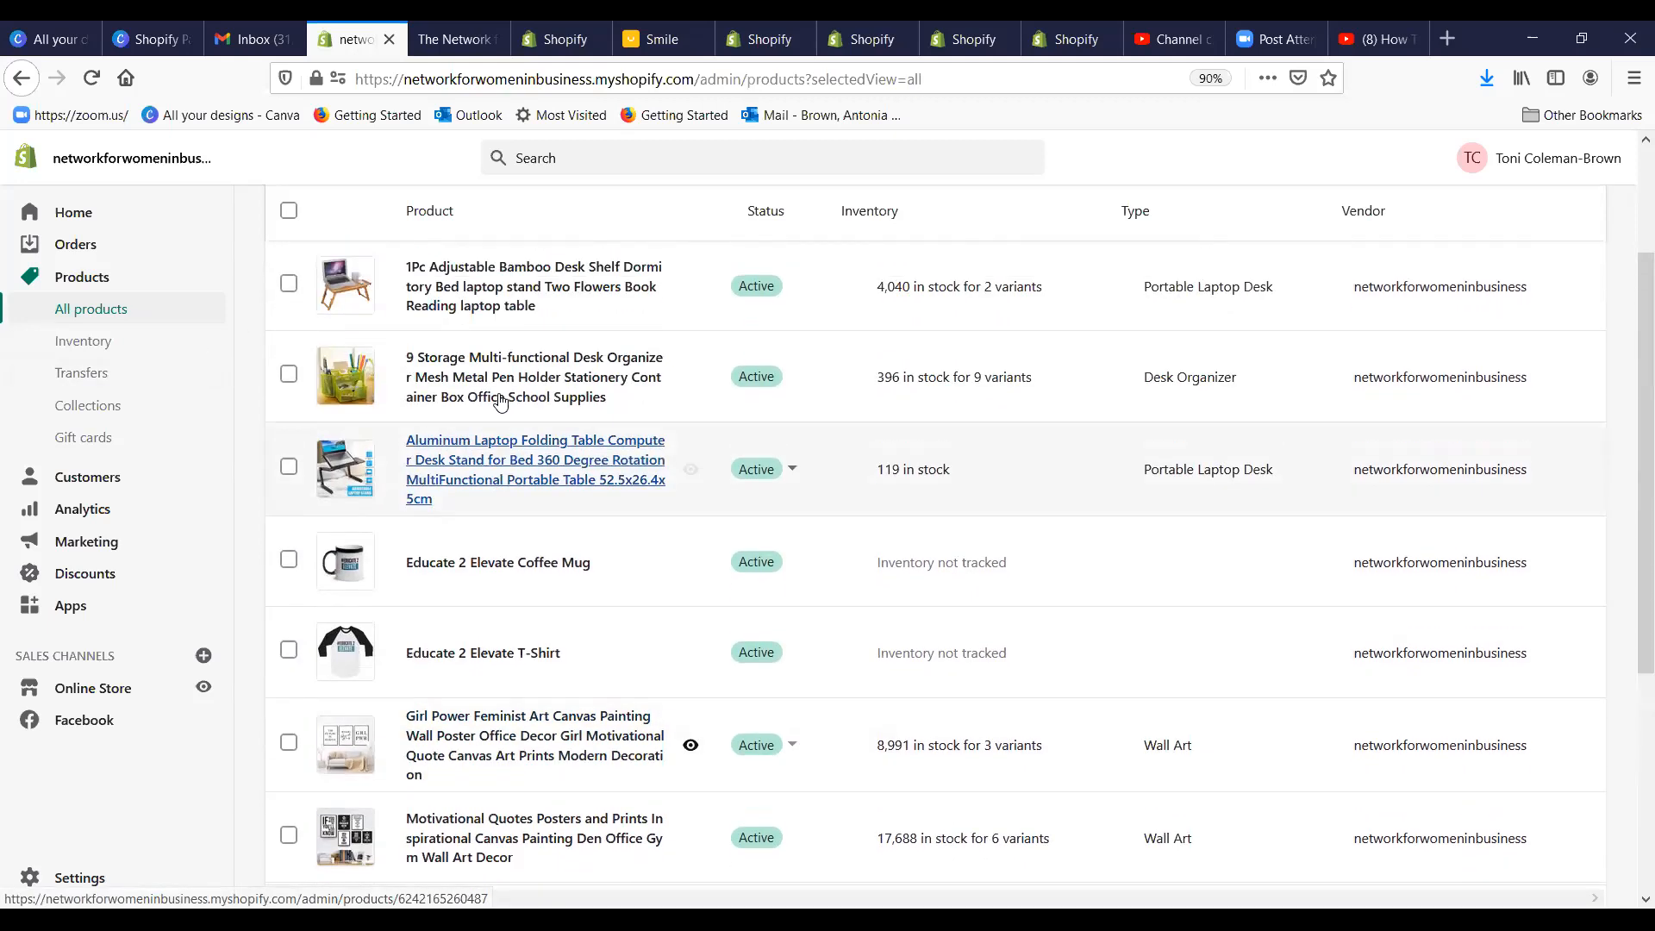
pyautogui.scroll(-3, 503, 399)
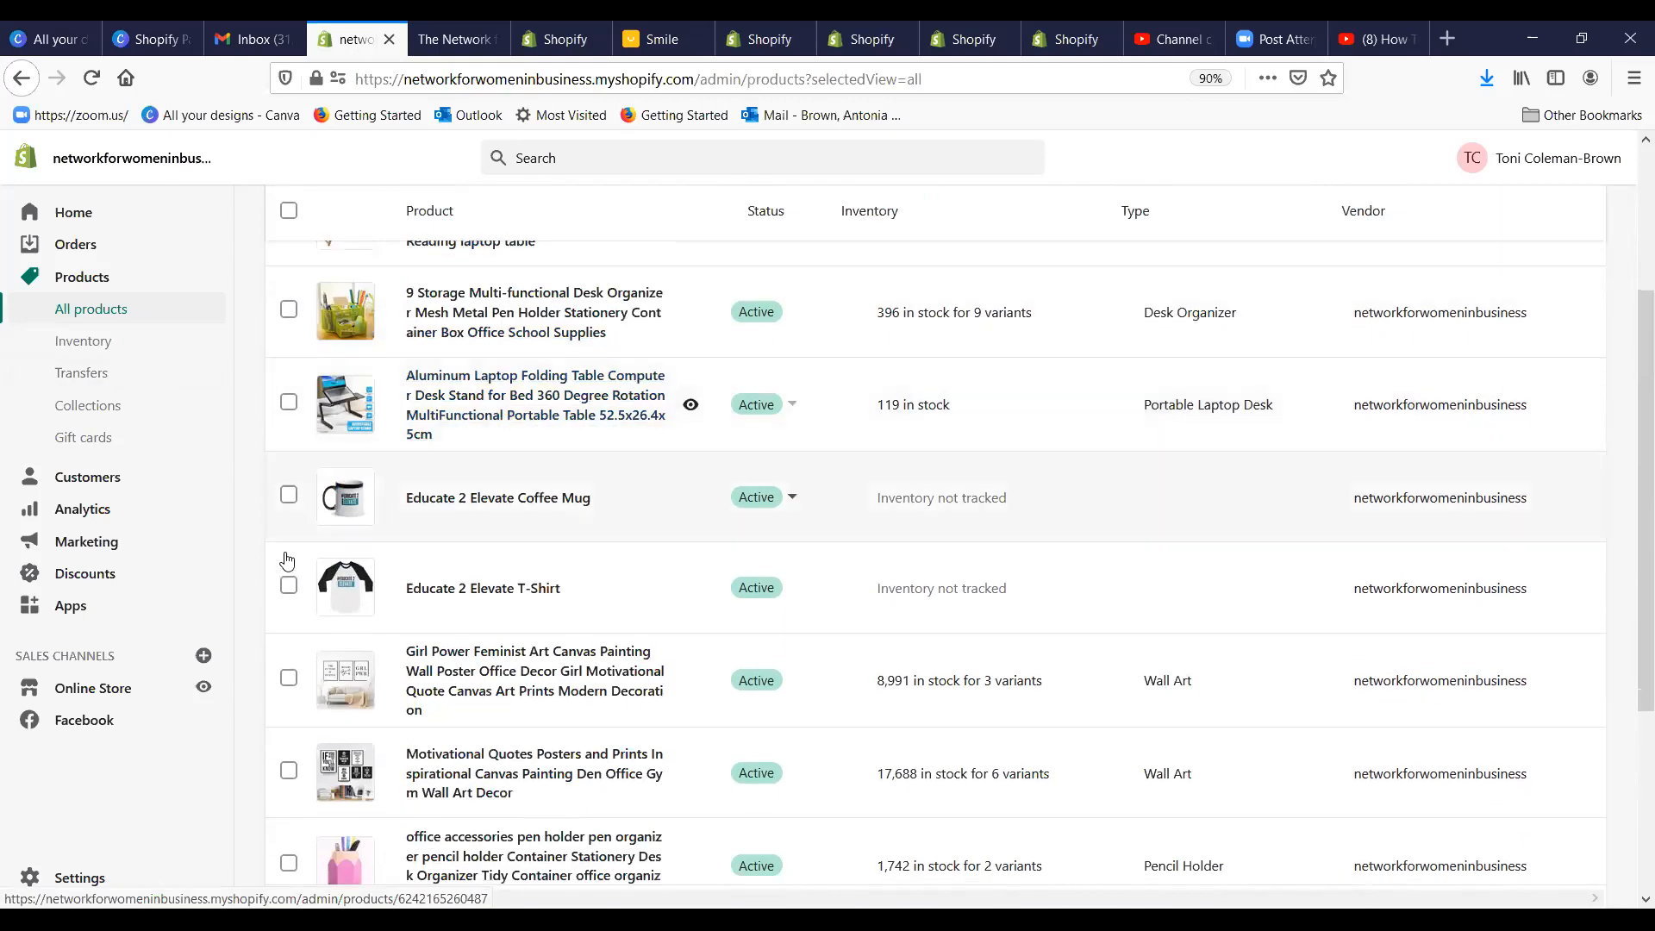
# Step: Review the store's installed apps and view the About page of the Oberlo app
pyautogui.click(72, 606)
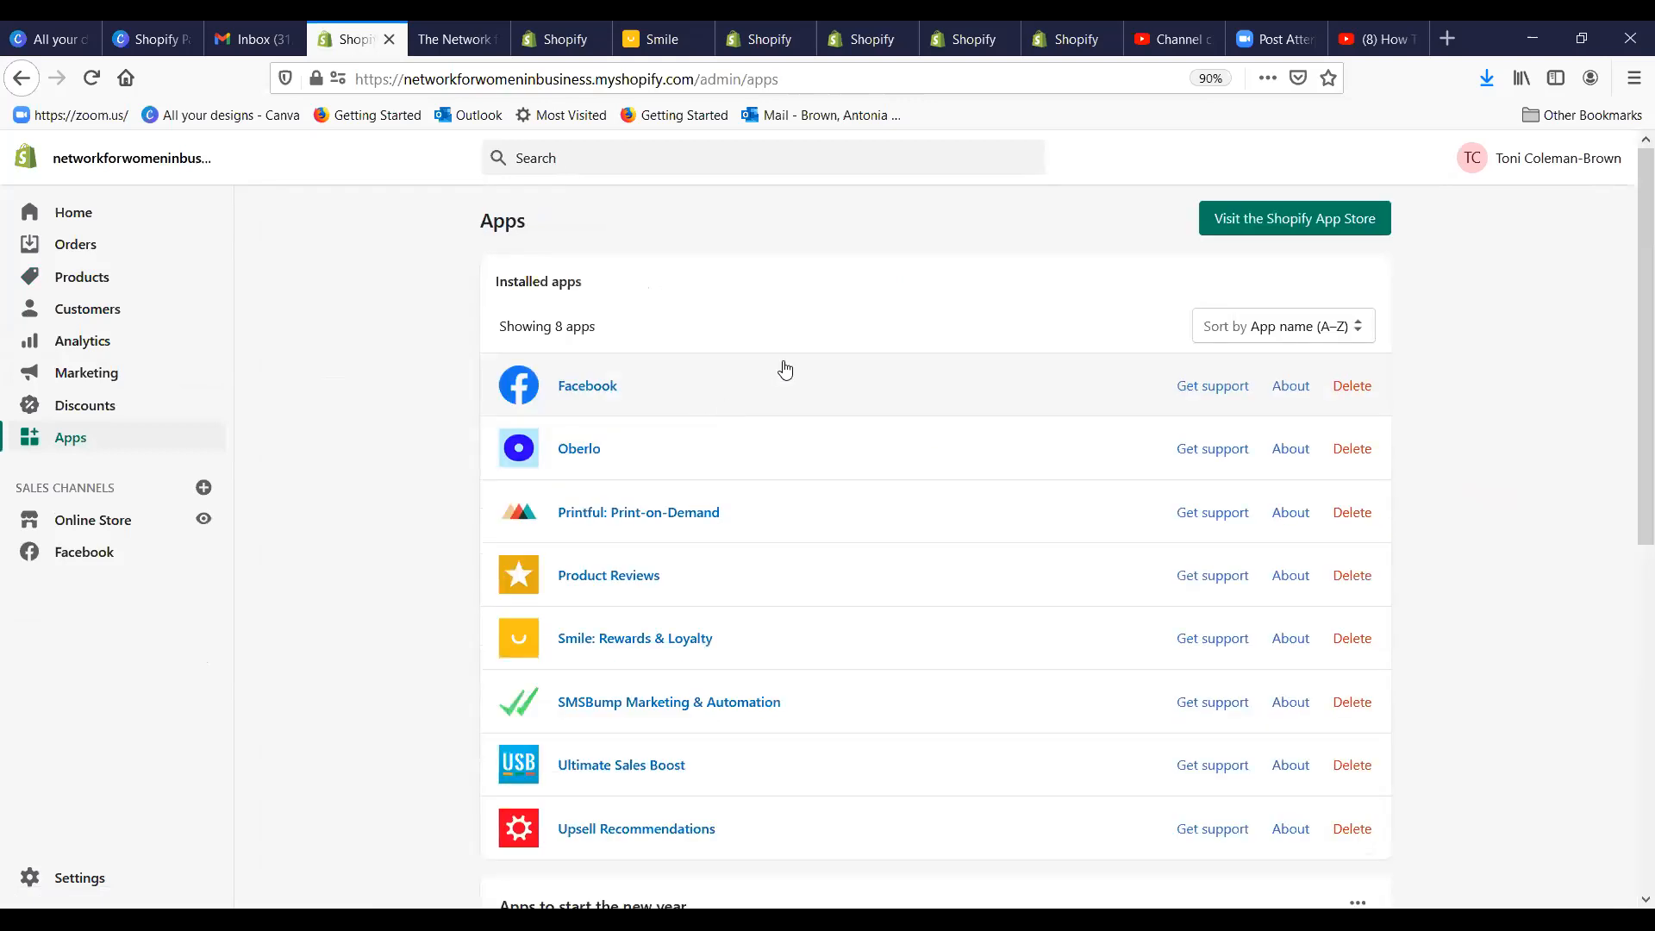
pyautogui.scroll(-4, 809, 442)
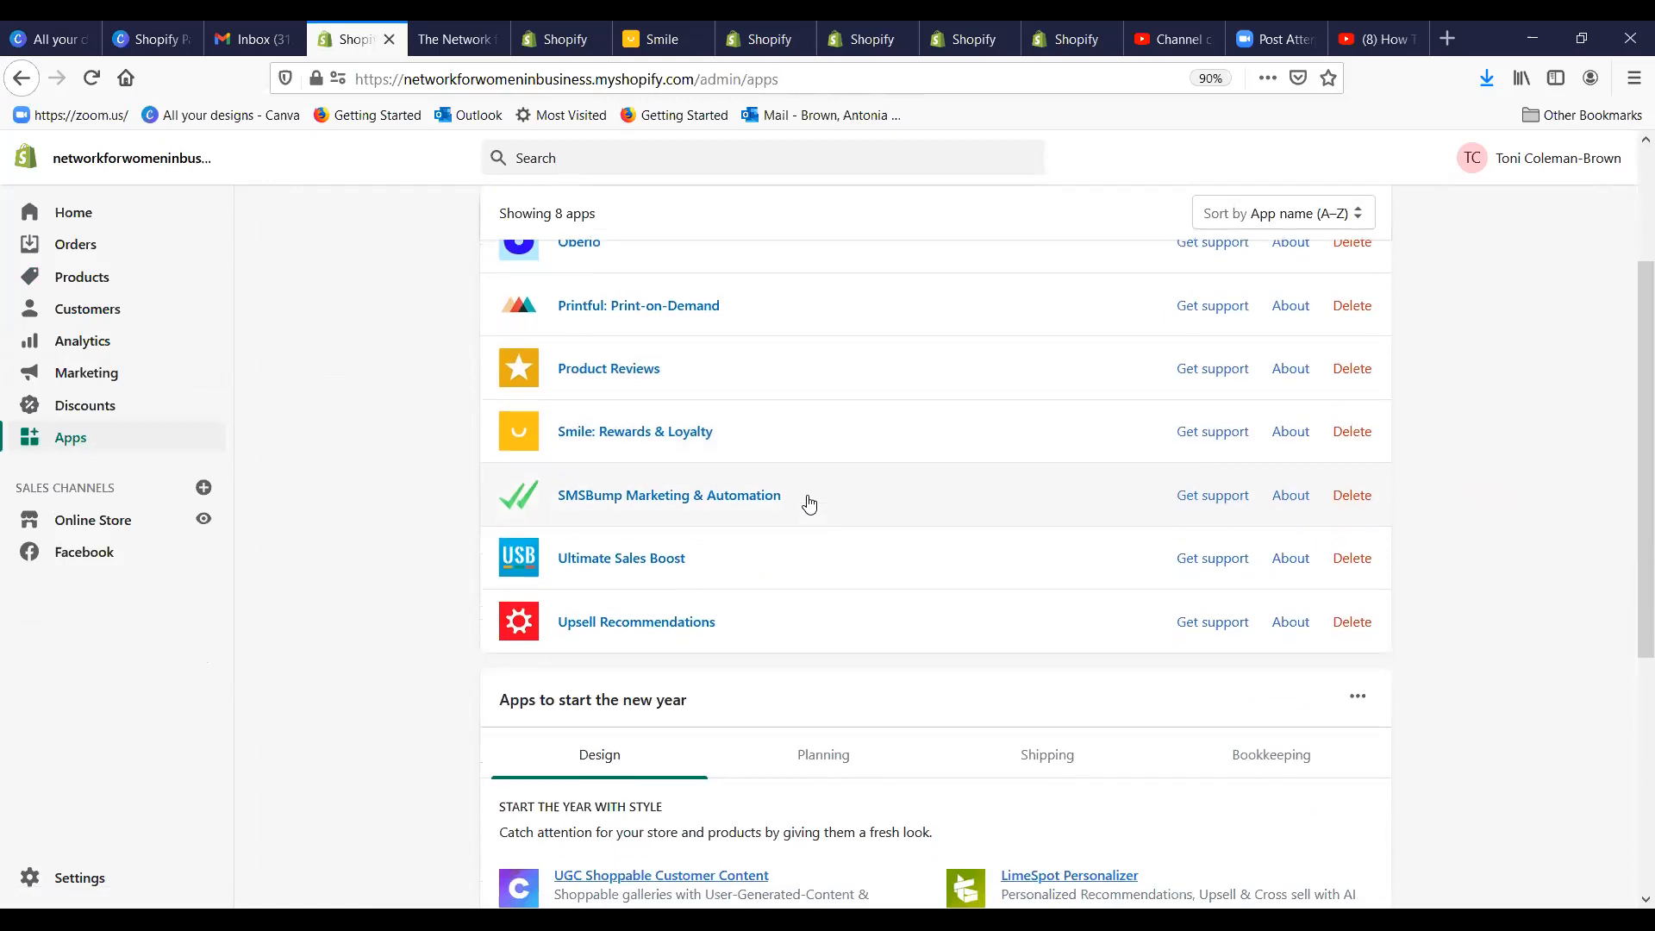
pyautogui.scroll(4, 806, 546)
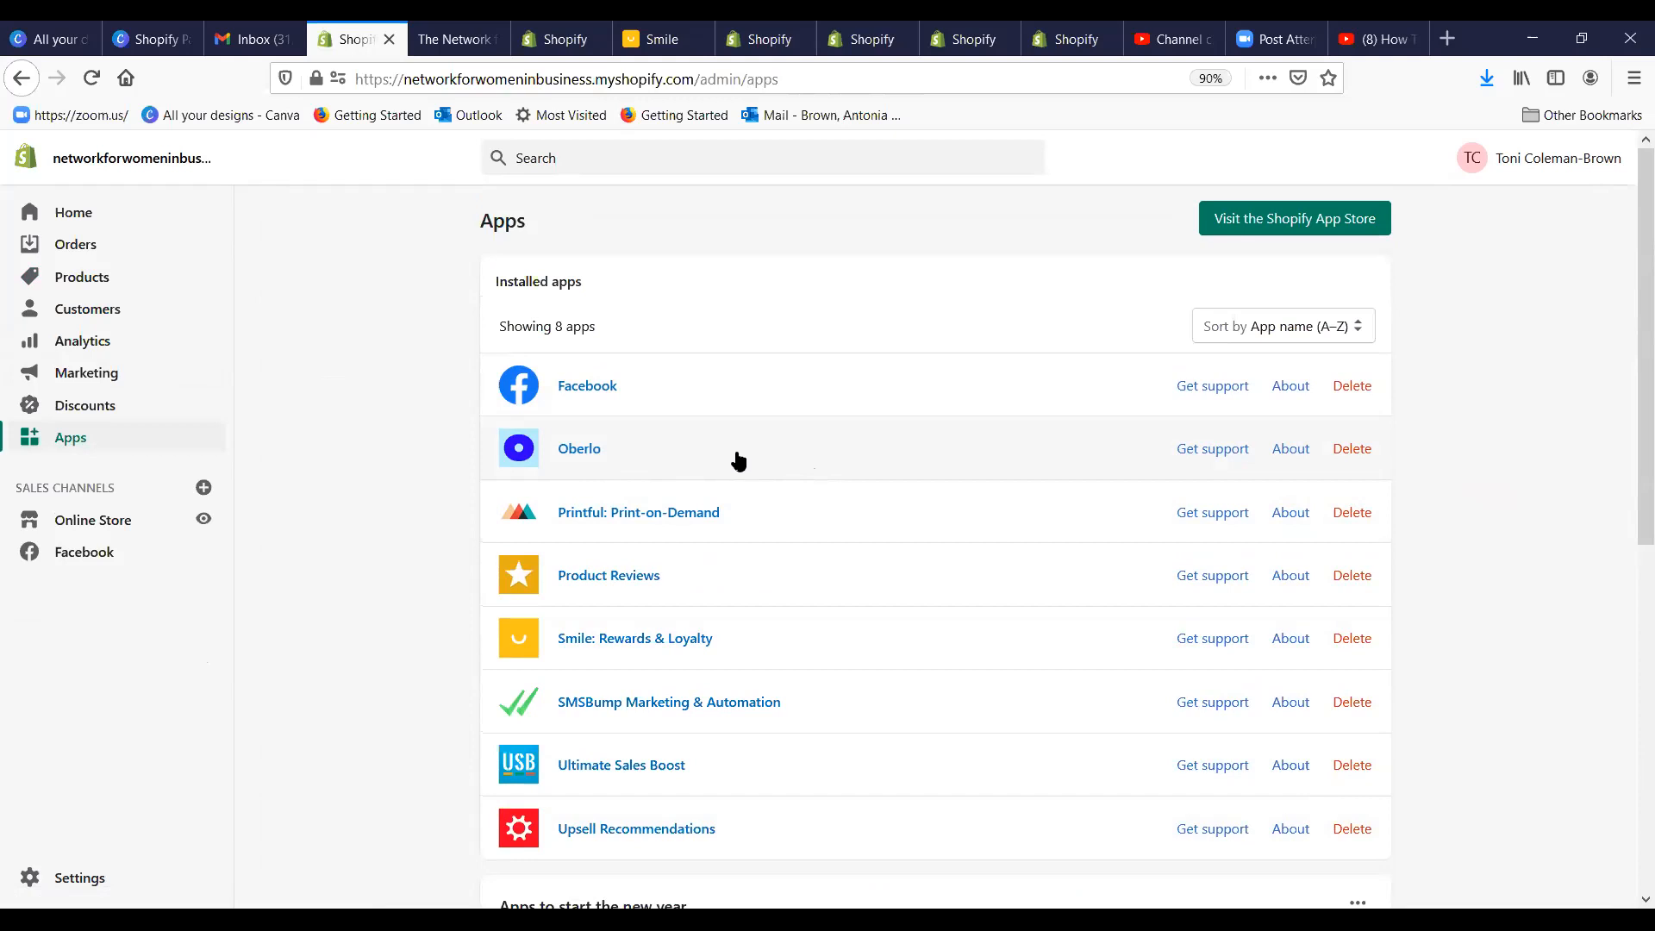
pyautogui.click(1290, 450)
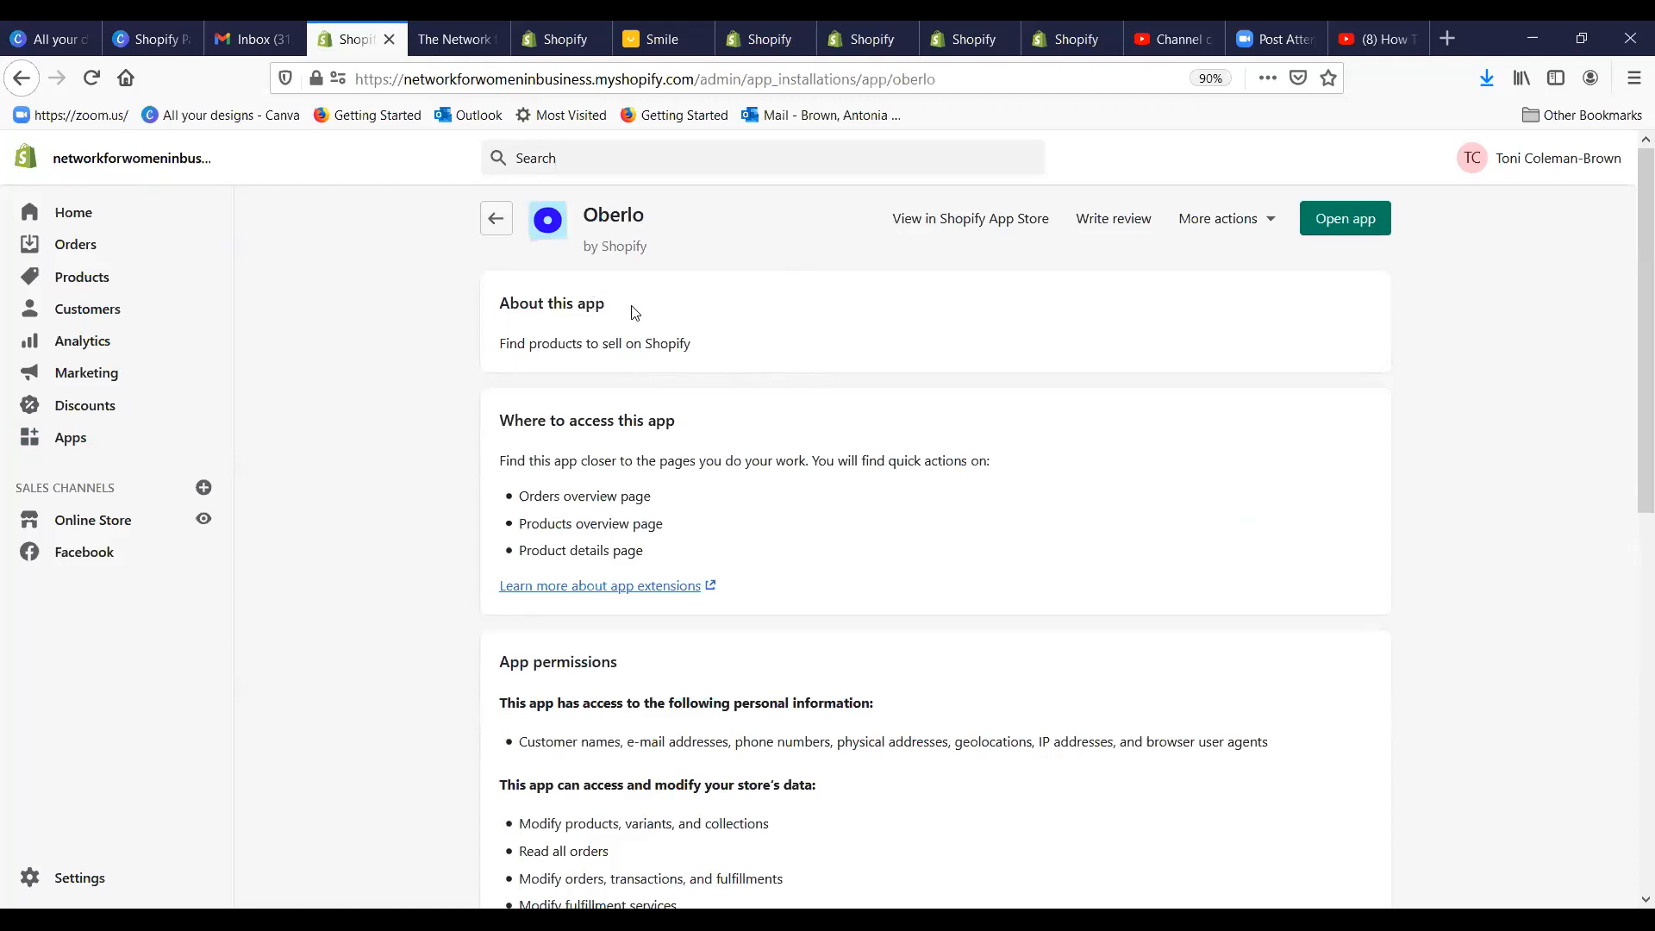
pyautogui.click(497, 221)
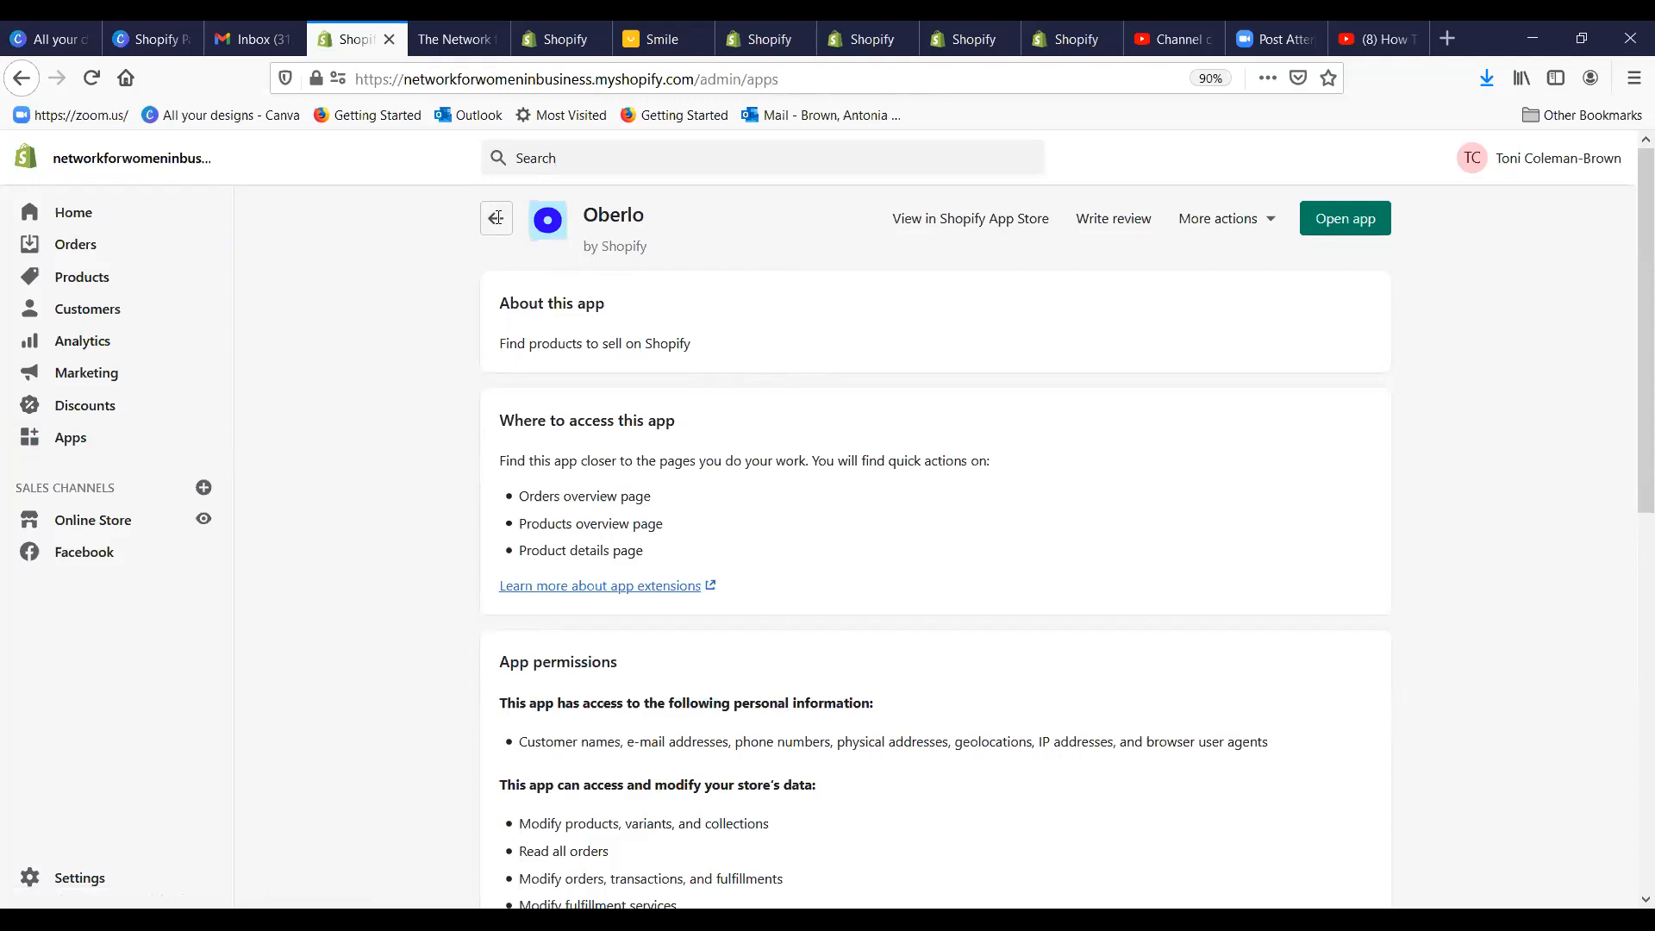
# Step: Open the aluminum laptop folding table product from the list of all products
pyautogui.click(67, 285)
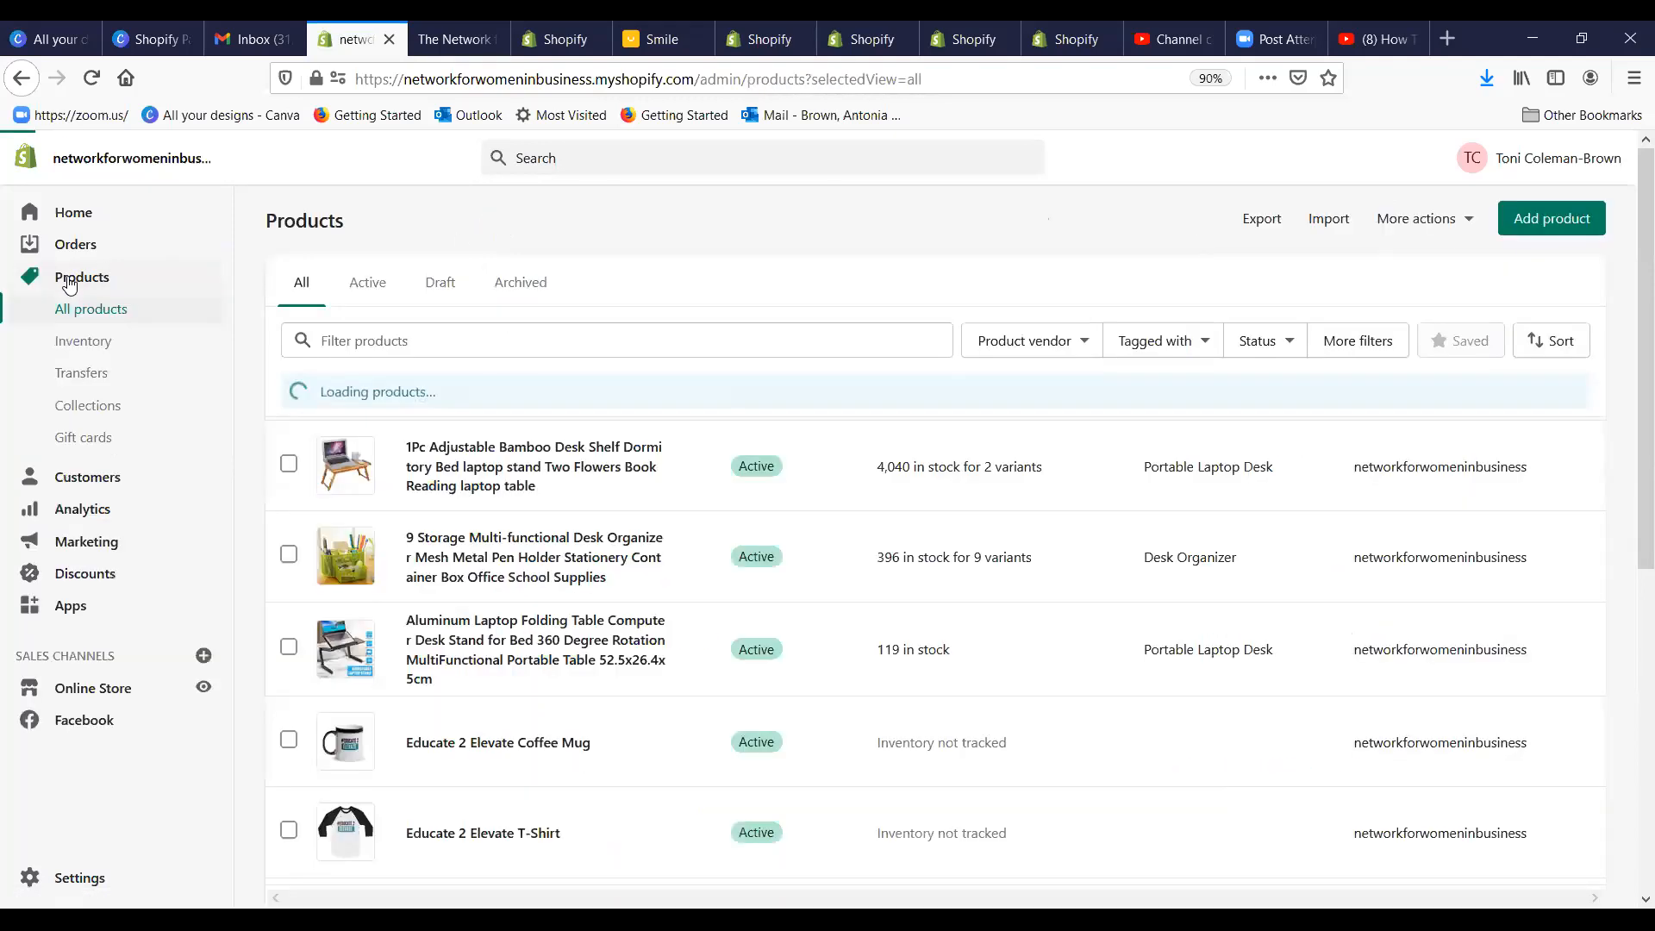
pyautogui.scroll(-3, 491, 438)
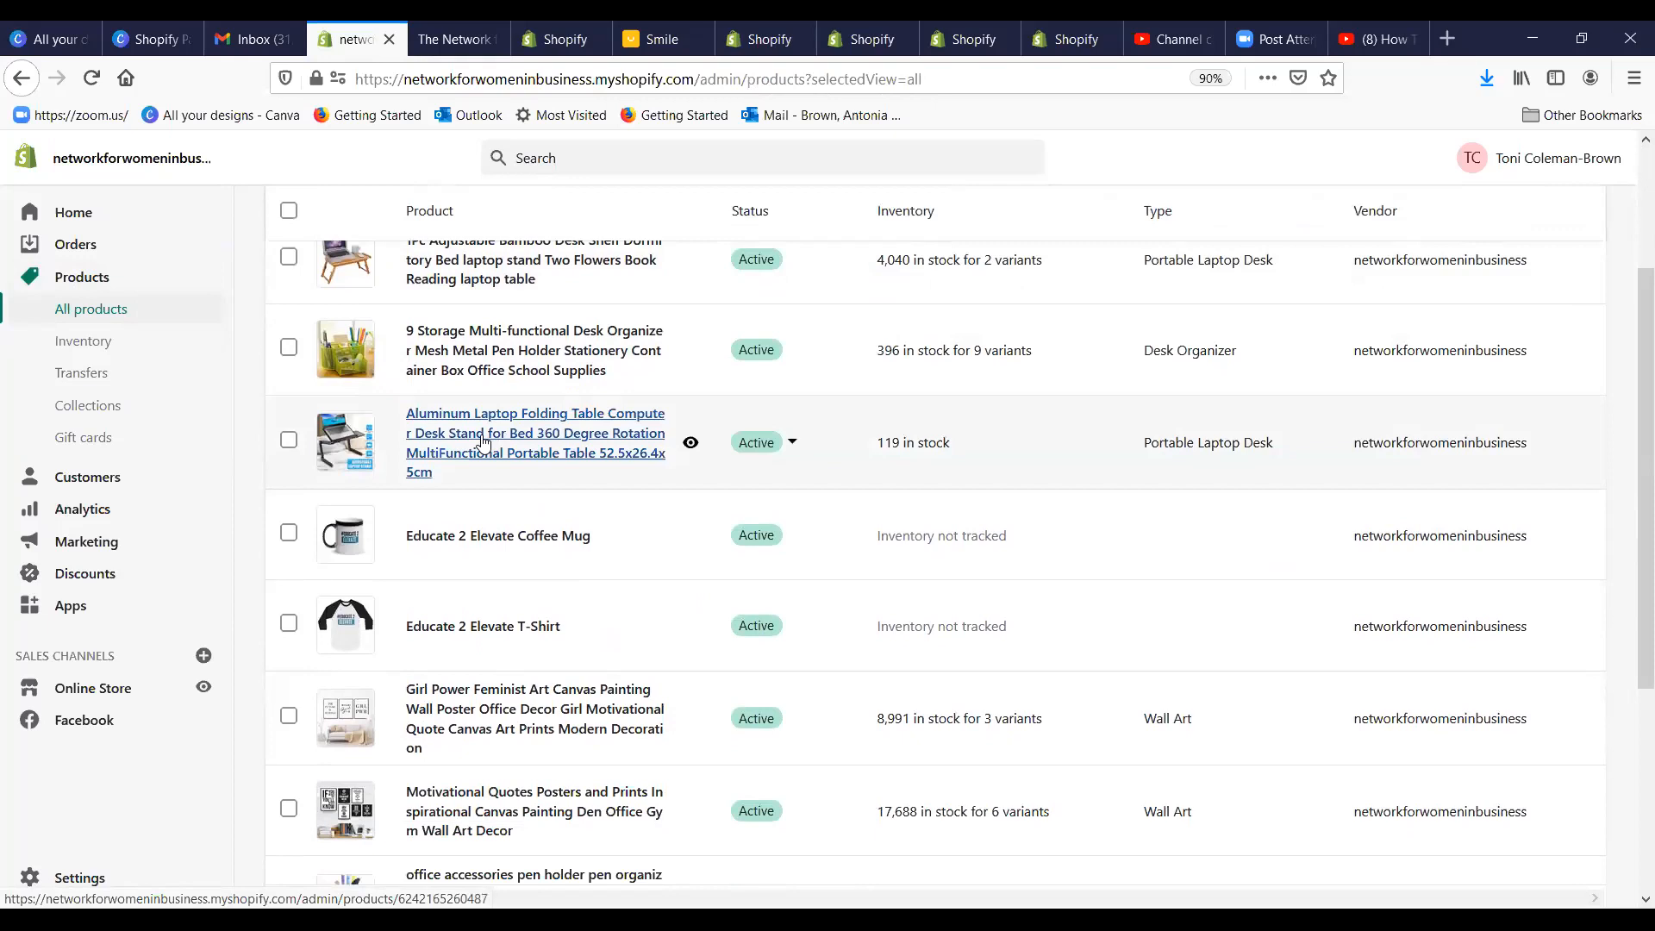
pyautogui.click(483, 442)
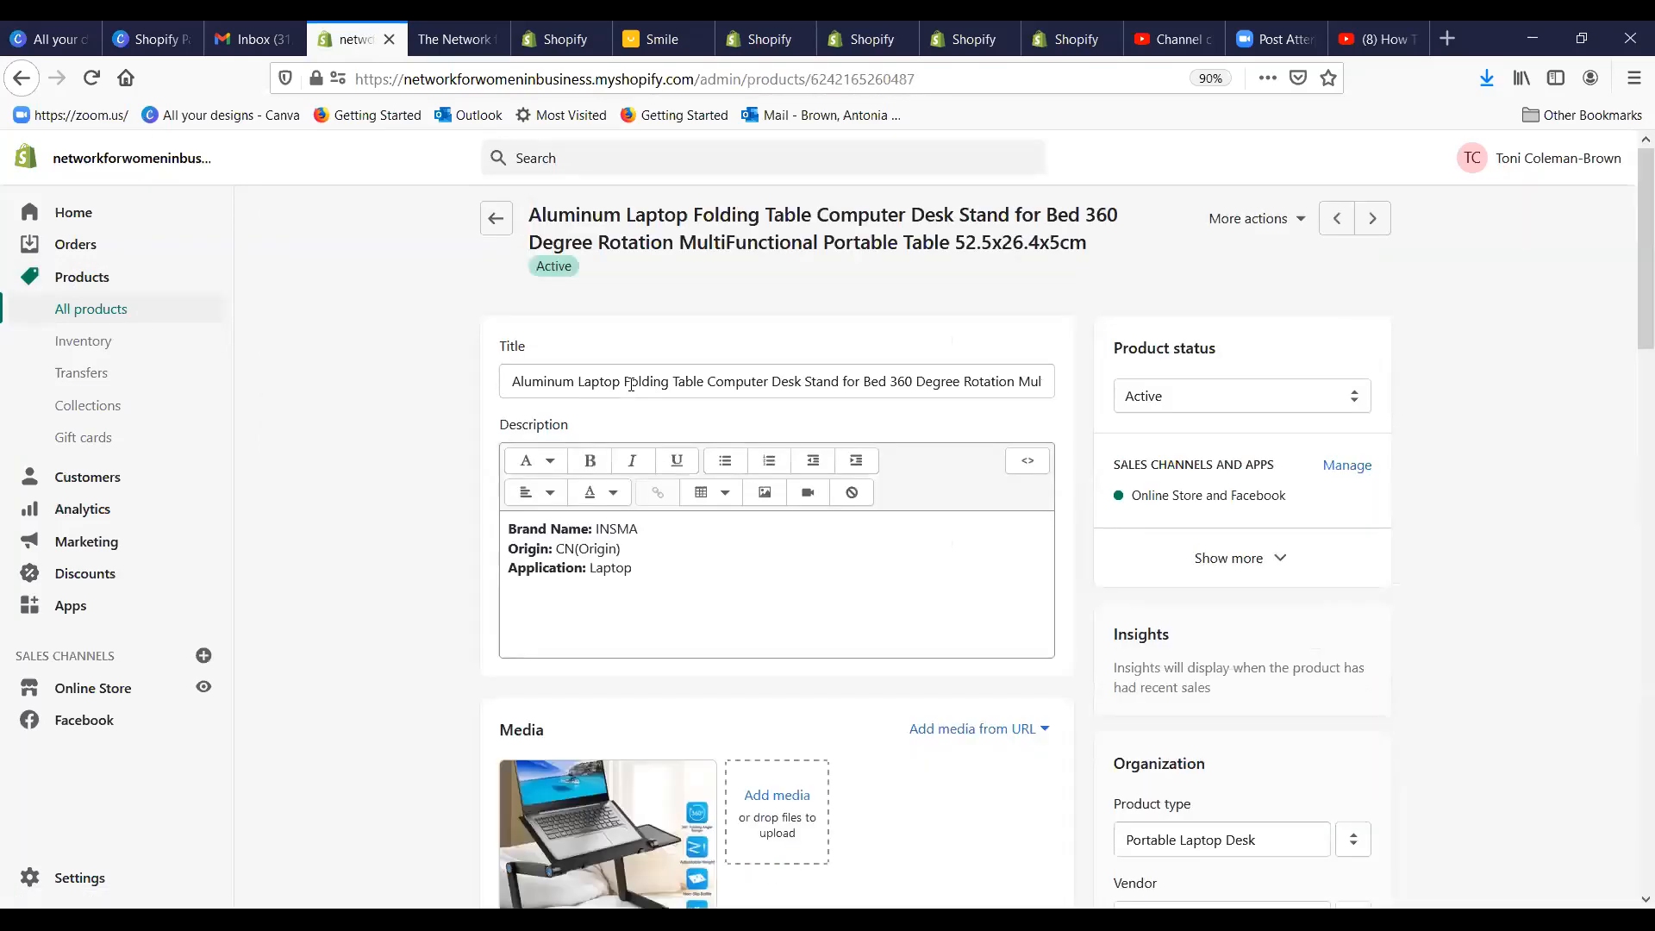
# Step: Review the product's title, description, media, pricing and organization details
pyautogui.scroll(-4, 633, 388)
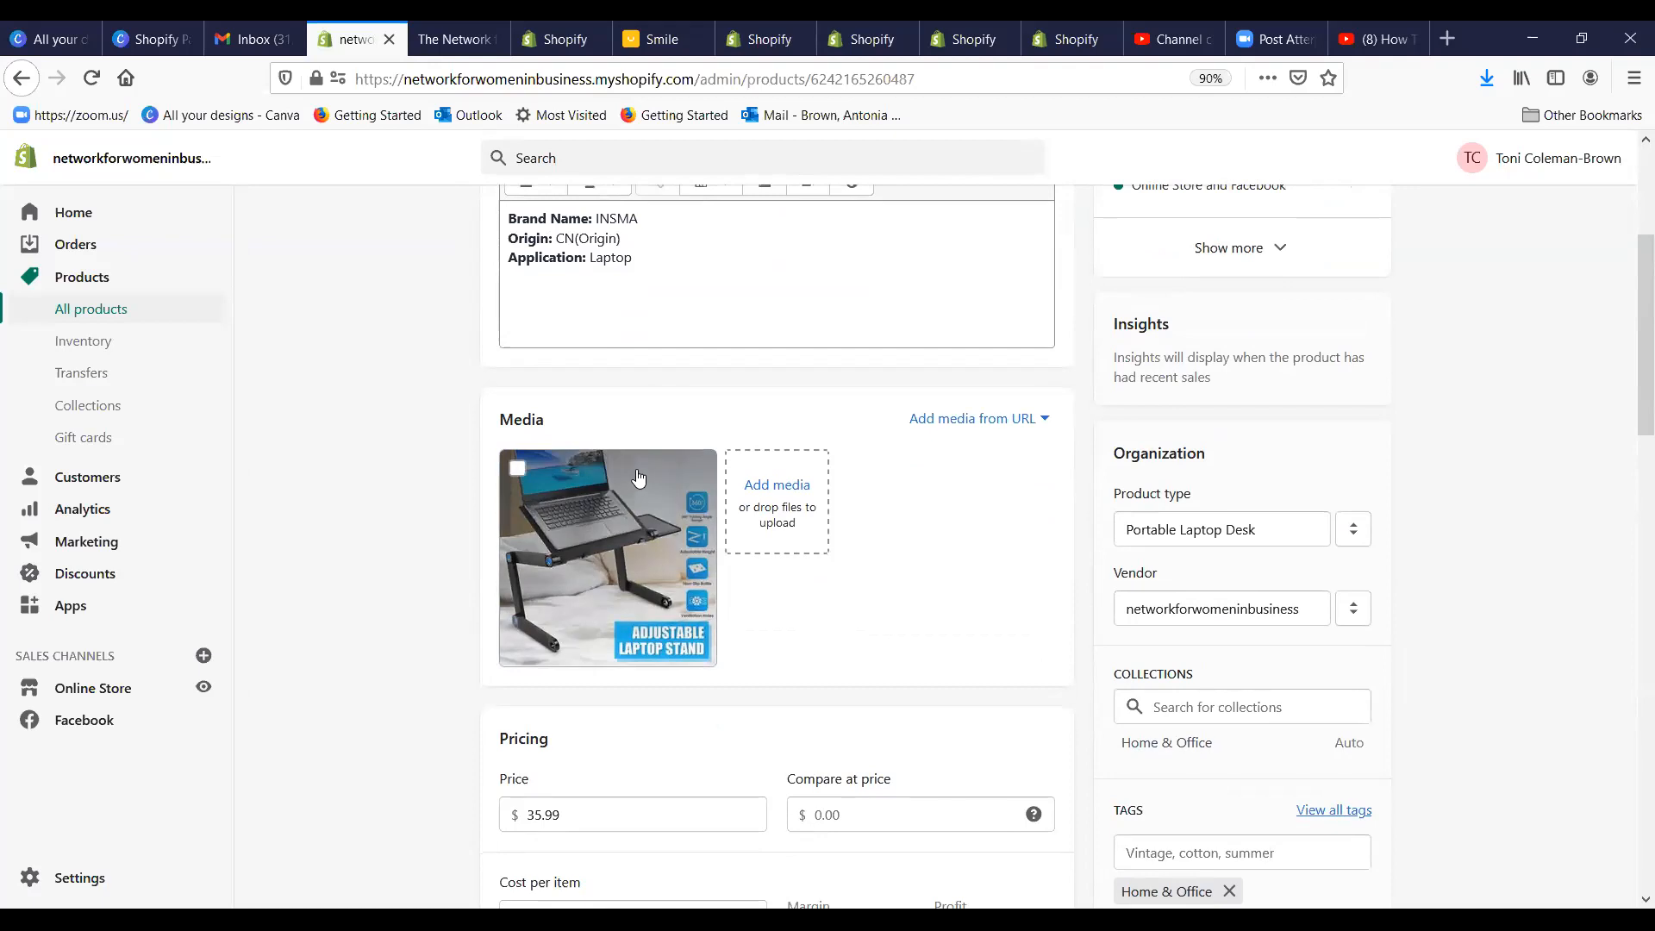
pyautogui.scroll(4, 677, 490)
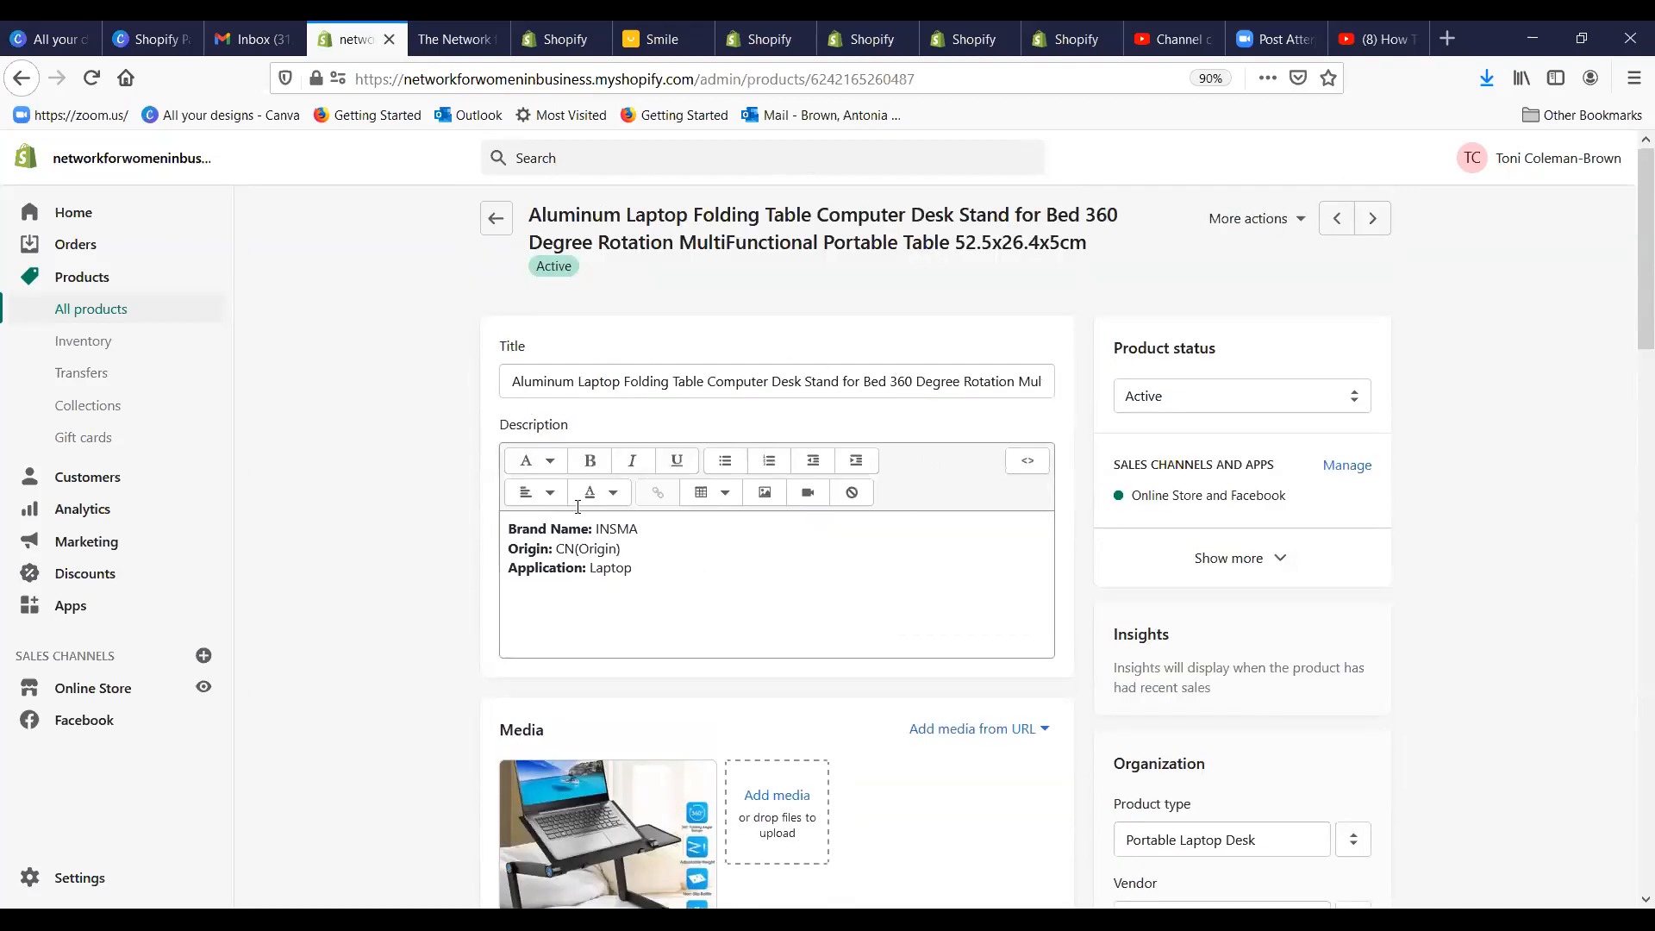
pyautogui.scroll(-5, 798, 562)
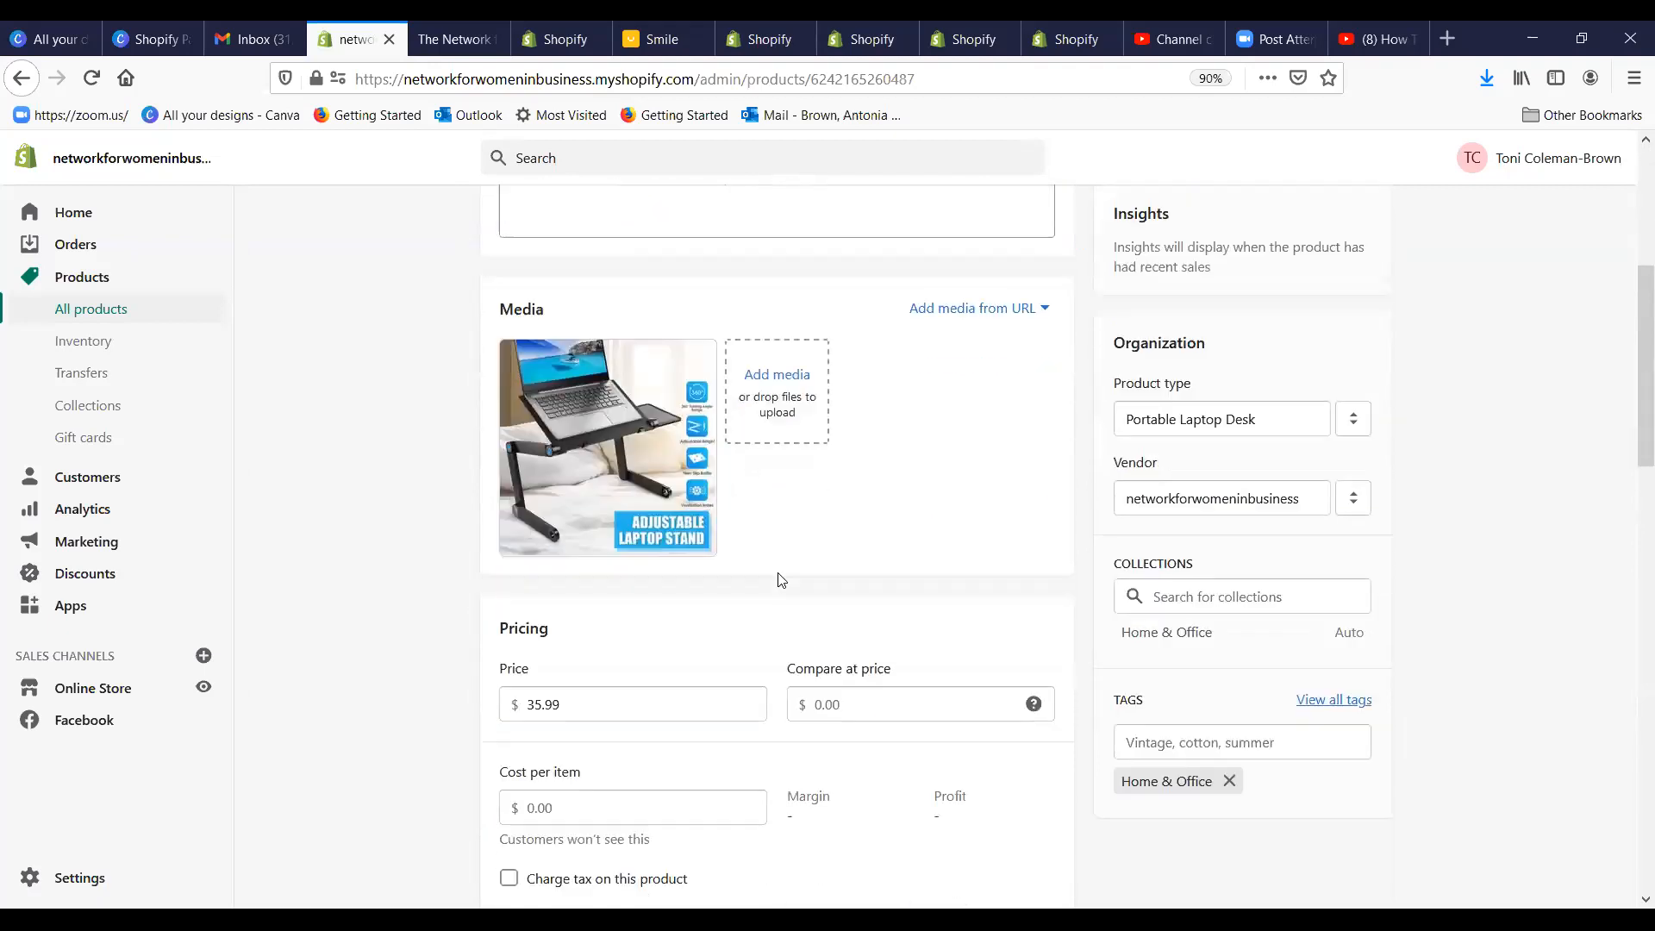
pyautogui.scroll(-1, 776, 569)
pyautogui.scroll(-1, 759, 544)
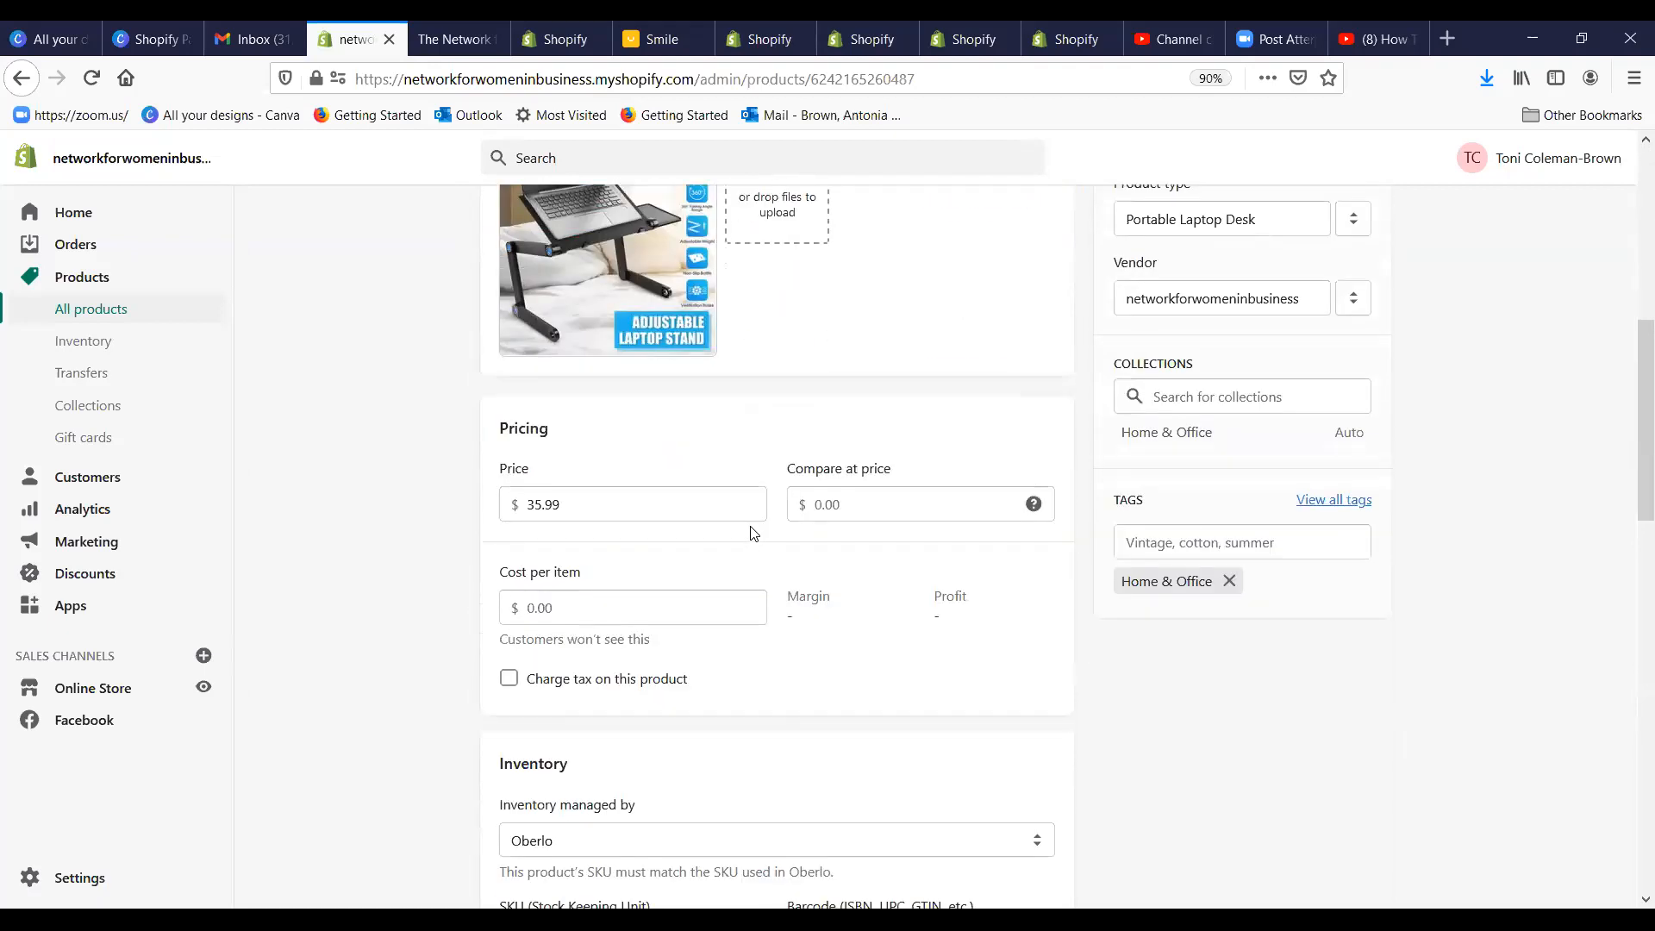
pyautogui.scroll(4, 751, 521)
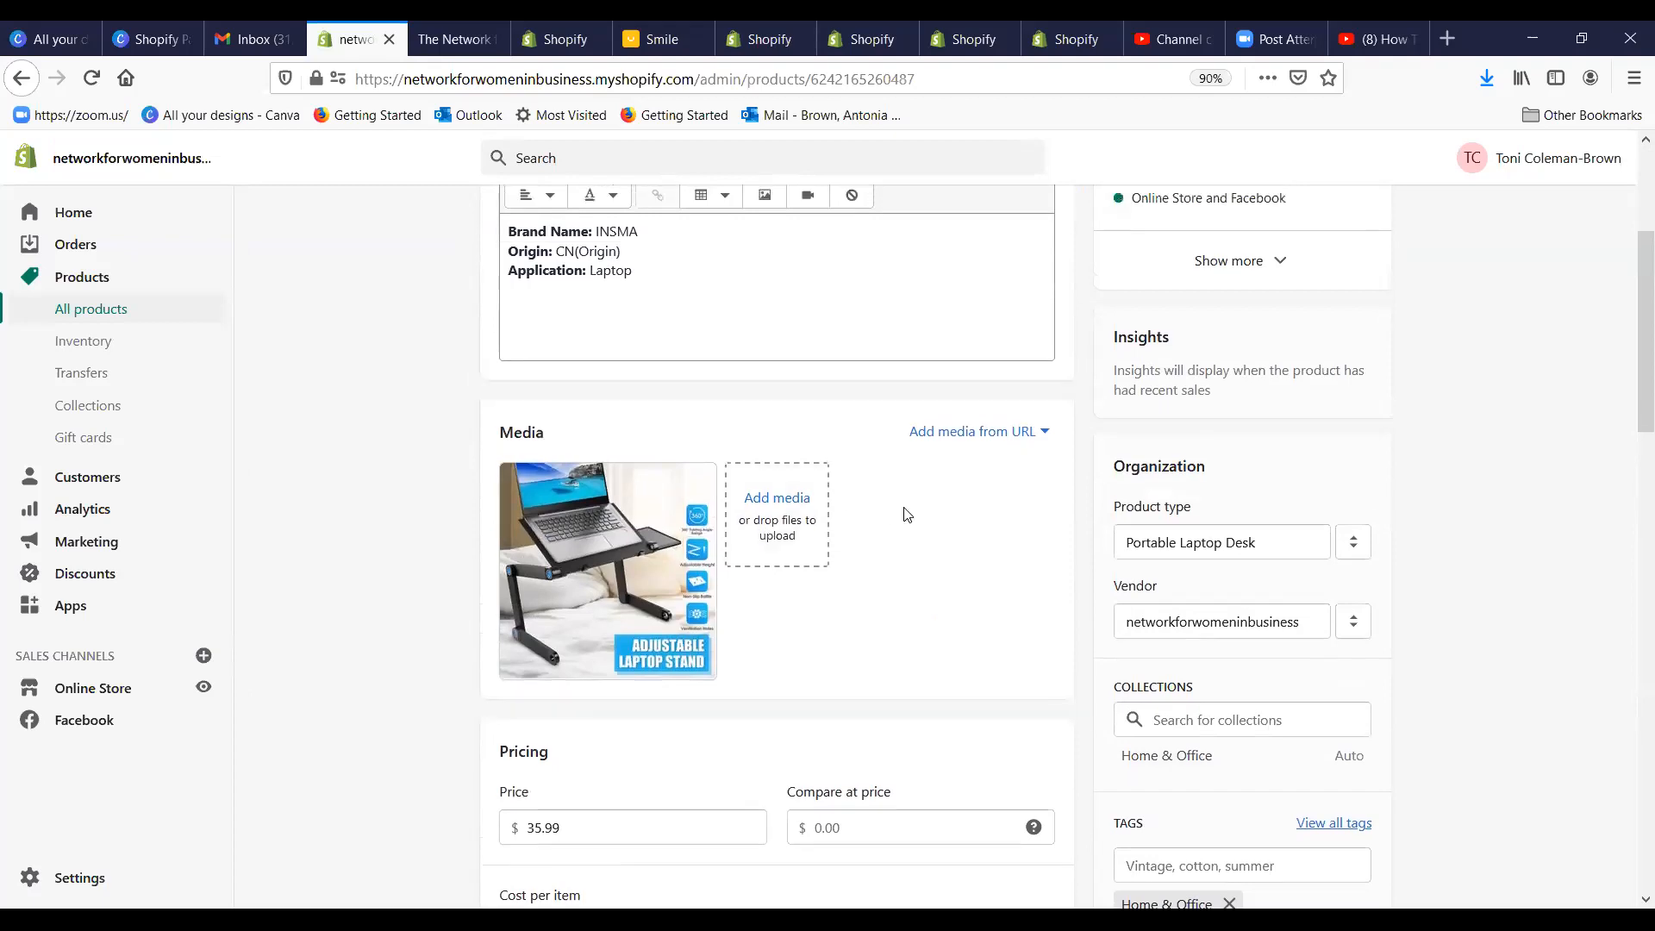
pyautogui.scroll(4, 905, 514)
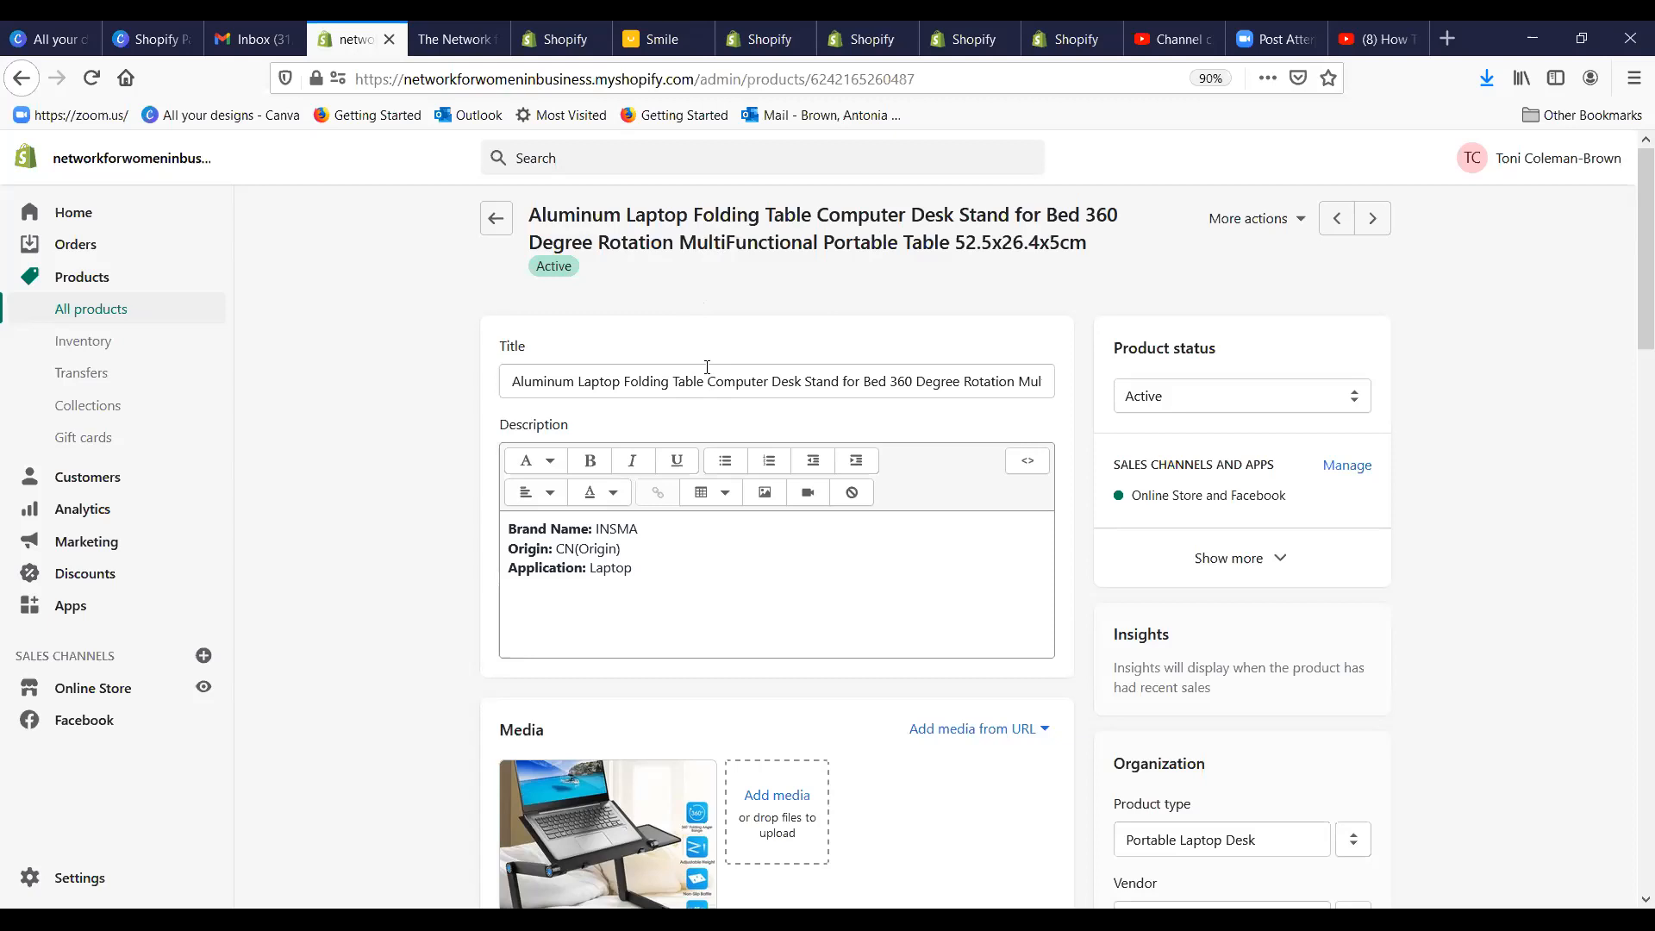
# Step: Review the product's inventory, shipping, customs, variants and search engine listing sections
pyautogui.scroll(-3, 787, 491)
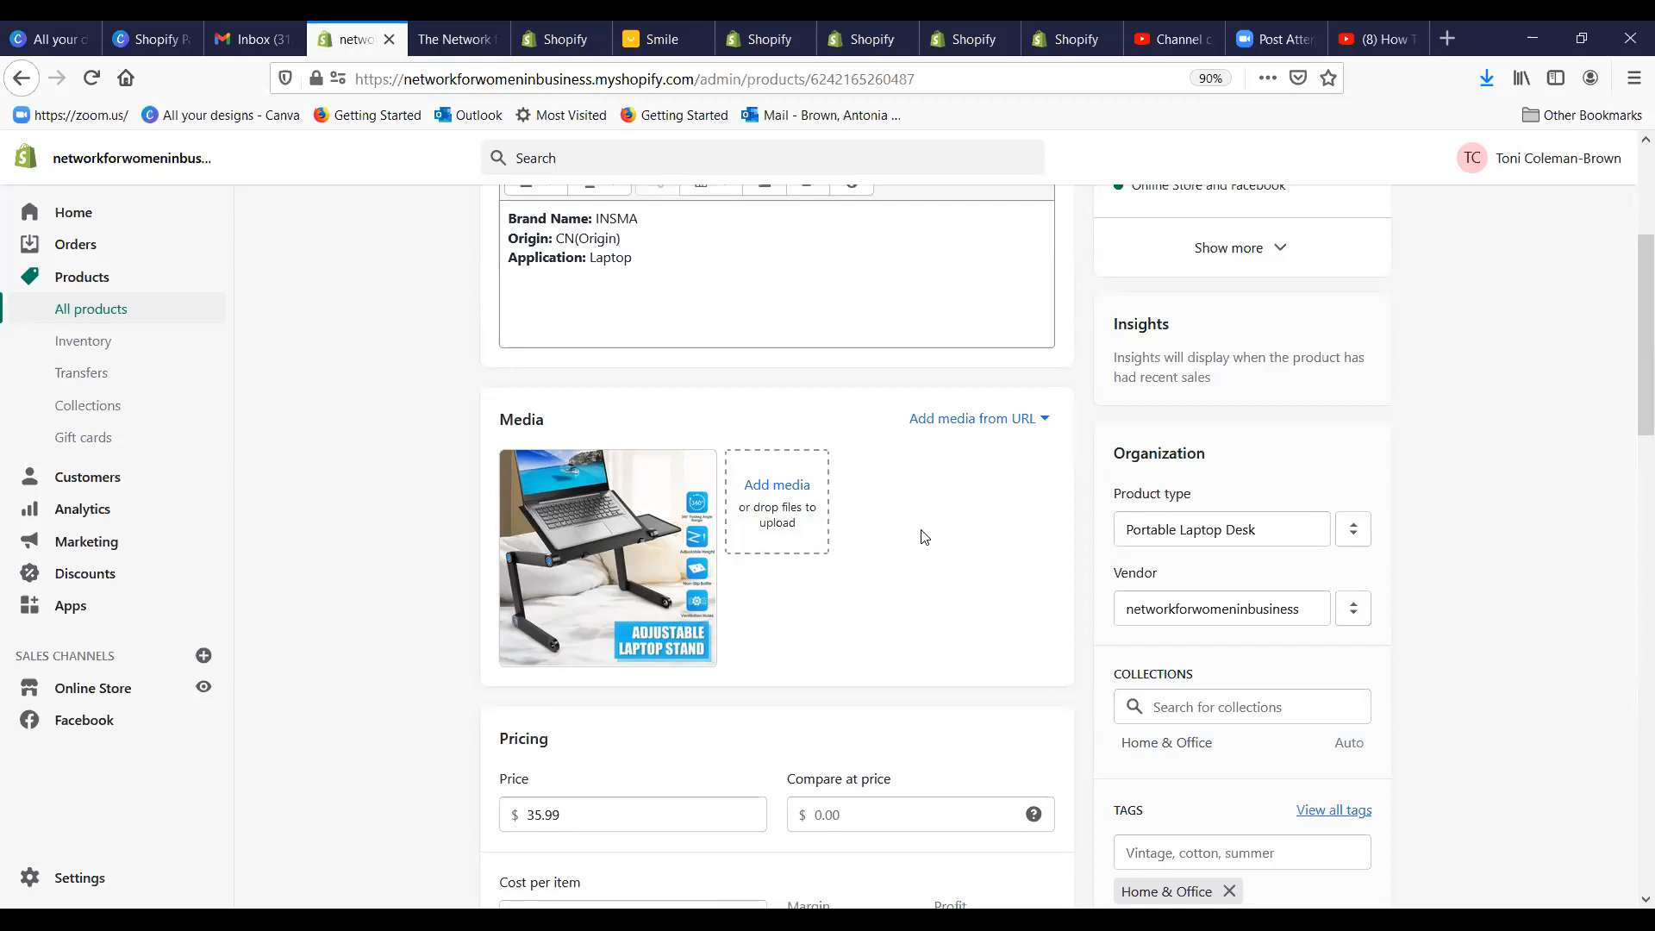
pyautogui.scroll(-8, 925, 537)
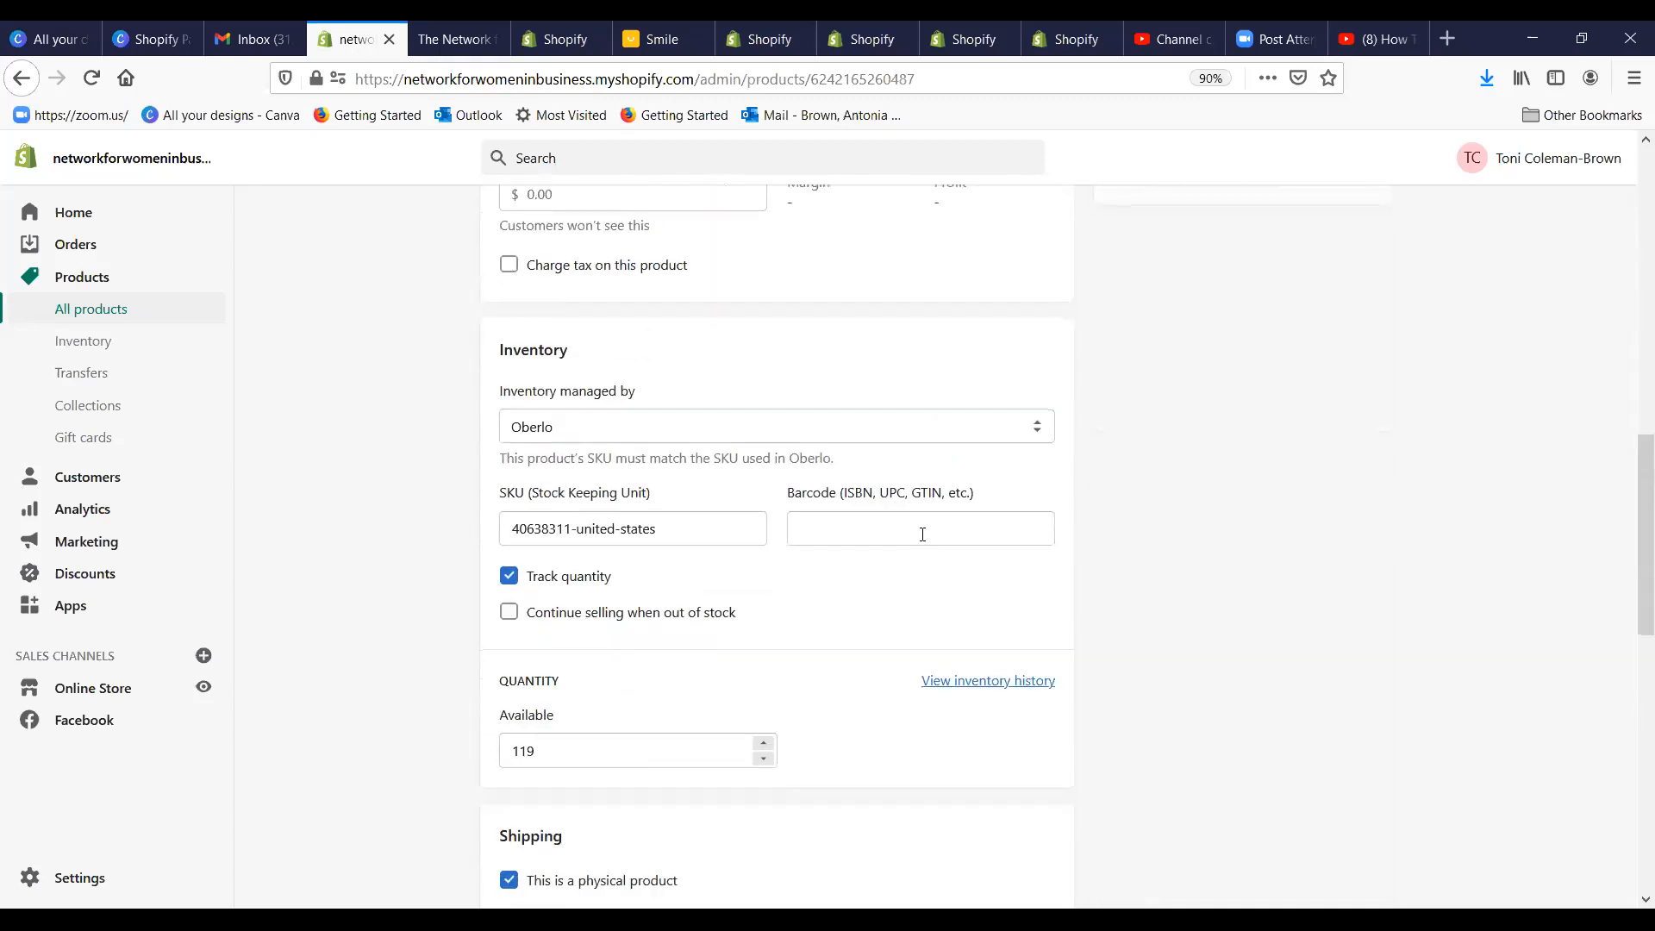
pyautogui.scroll(-5, 922, 535)
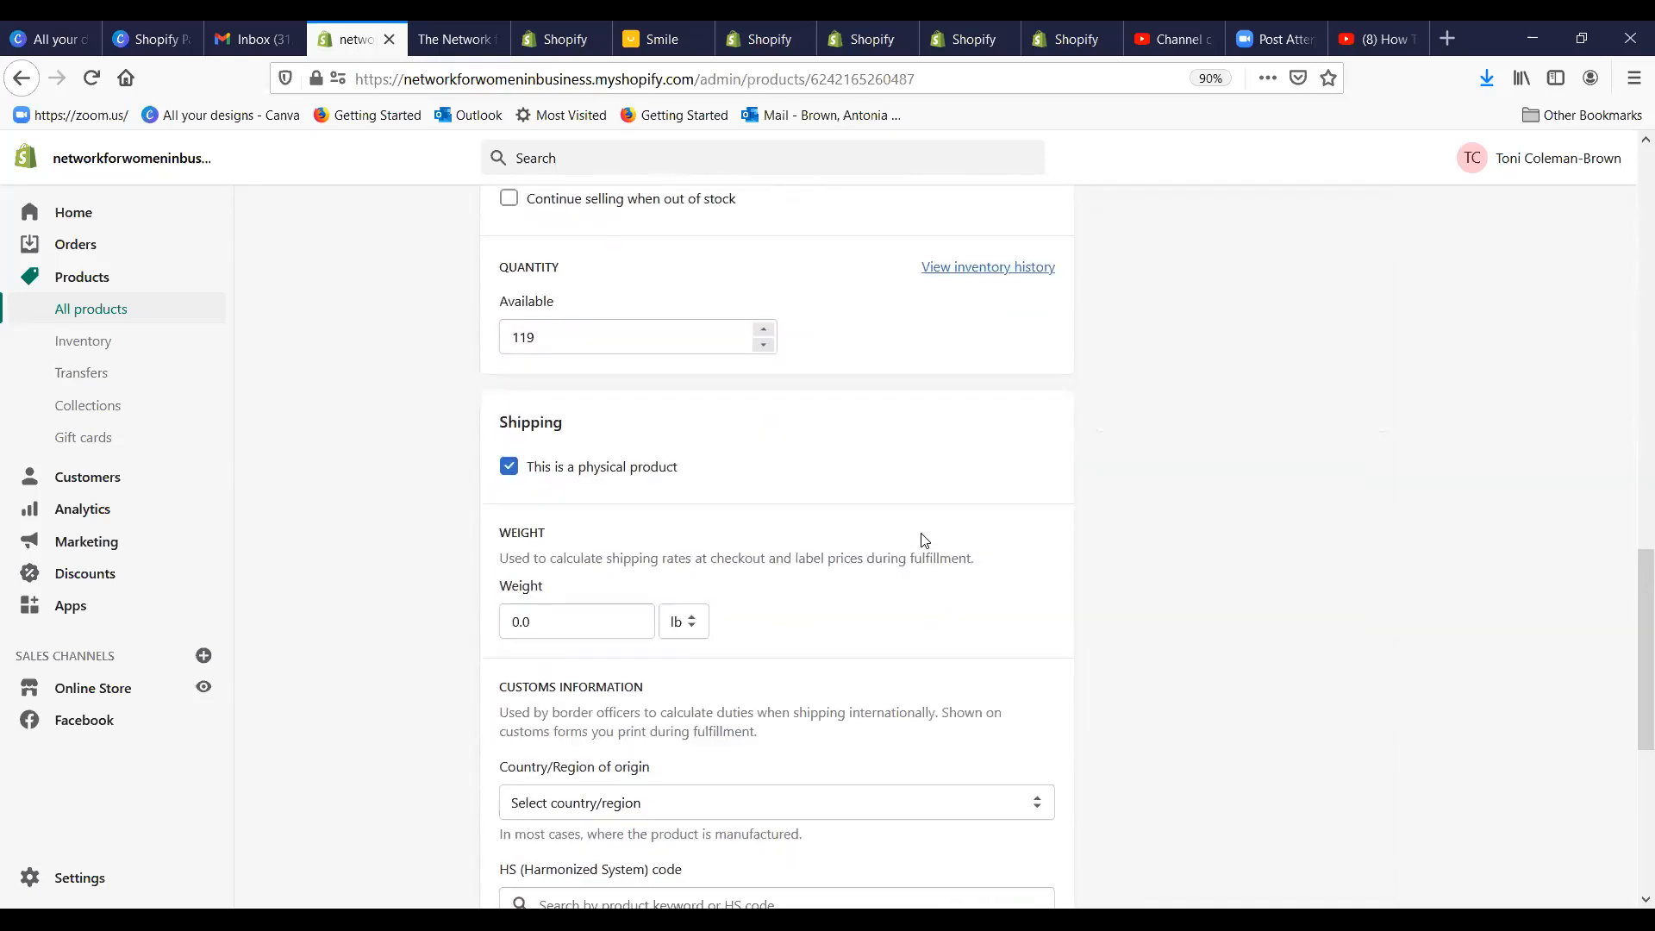
pyautogui.scroll(-3, 924, 540)
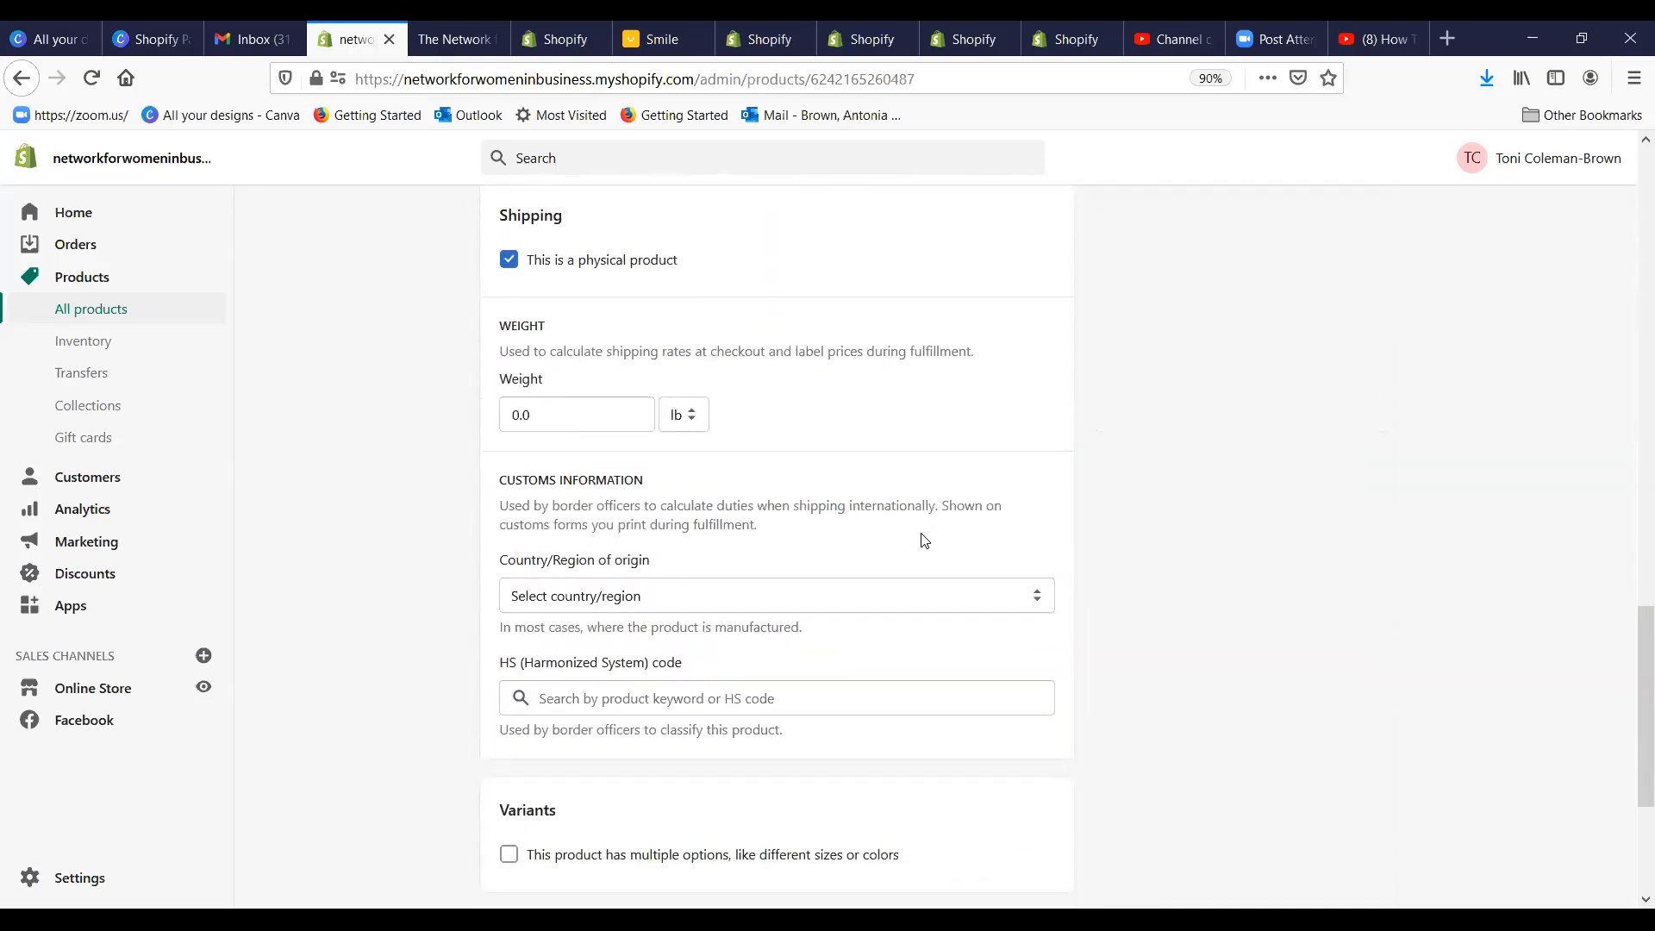
pyautogui.scroll(-4, 924, 539)
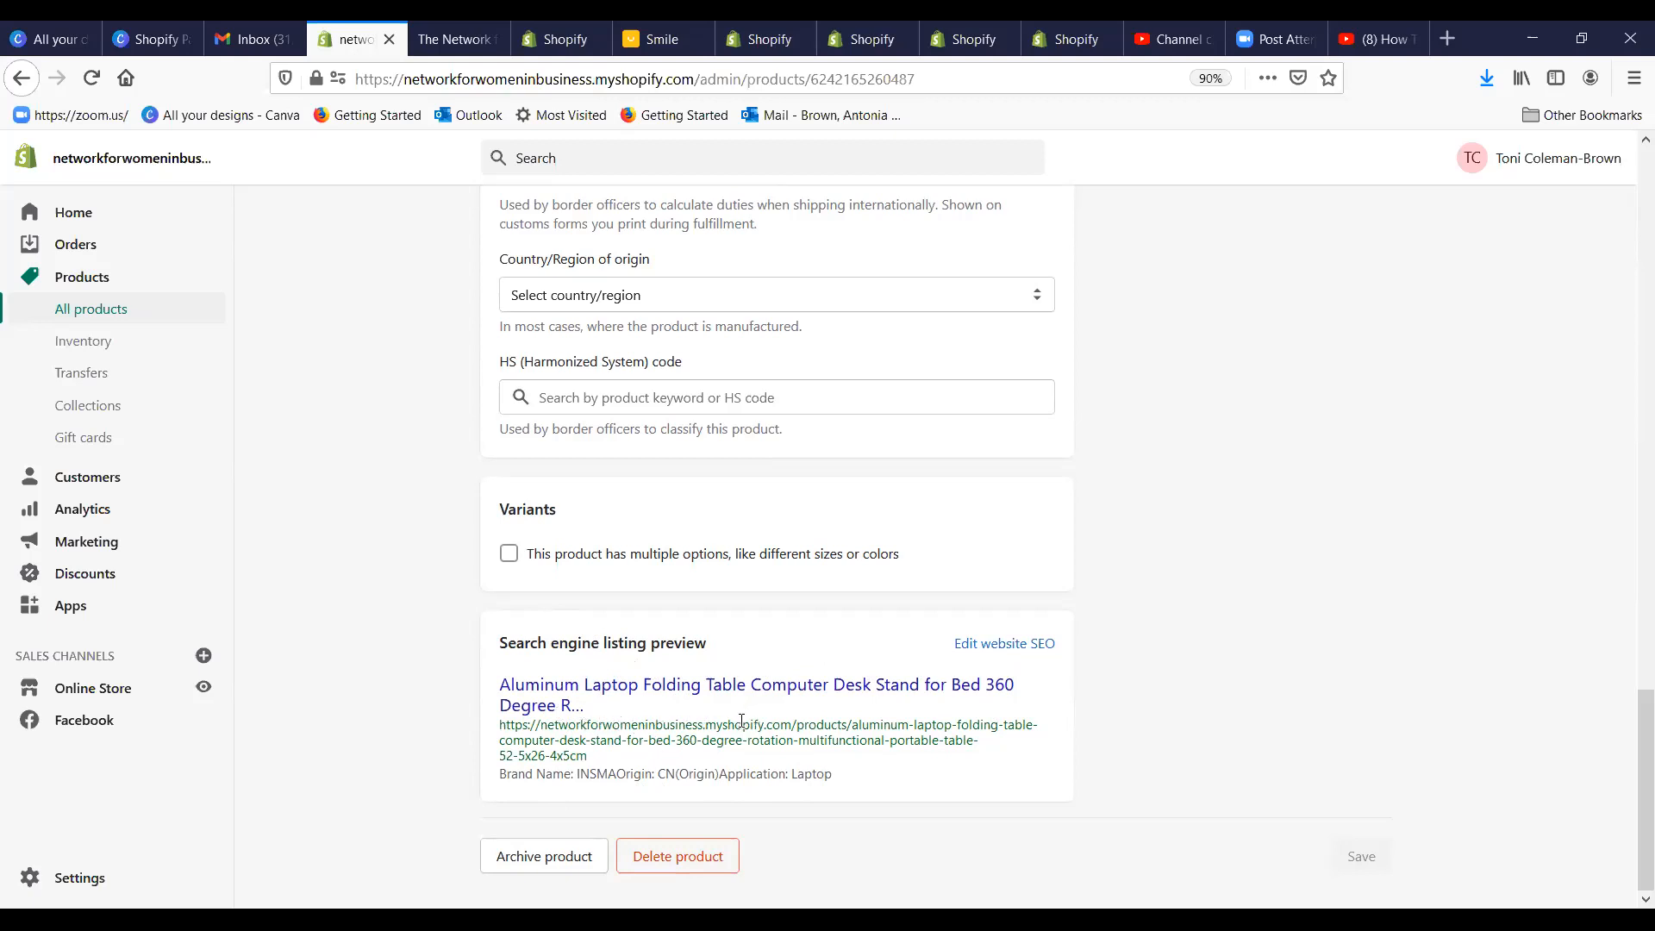
# Step: Open the product's website SEO for editing and set the page title to "Black Portable Laptop Table (That Folds)"
pyautogui.click(981, 654)
pyautogui.scroll(-5, 1102, 648)
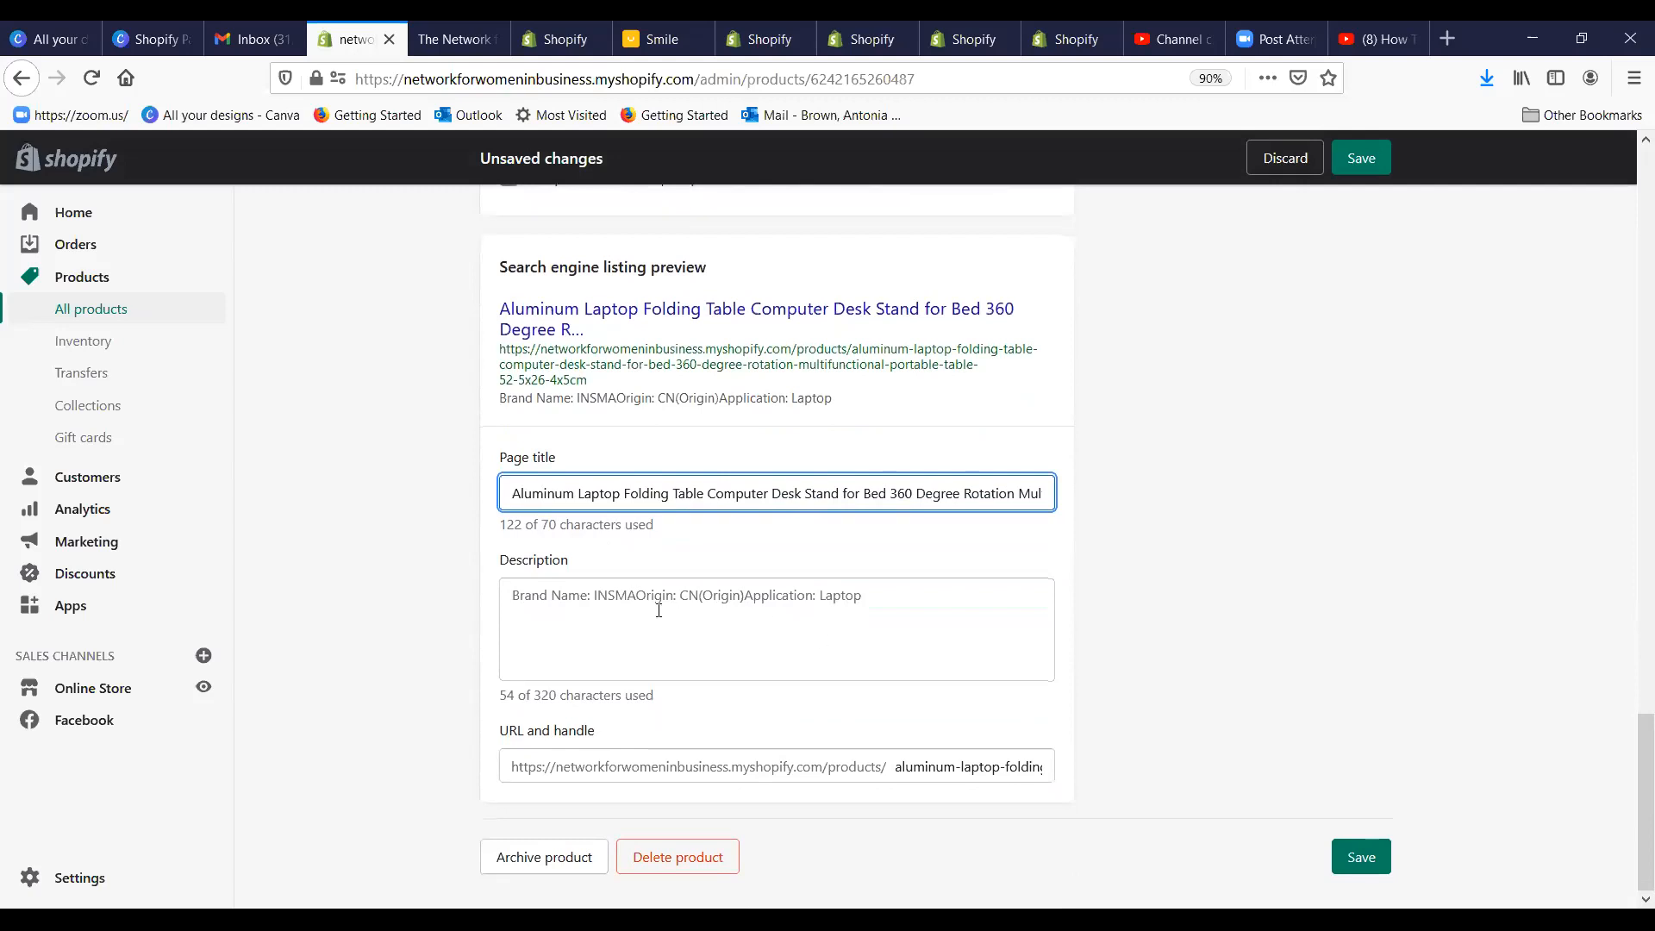
pyautogui.moveTo(504, 490); pyautogui.dragTo(1098, 495)
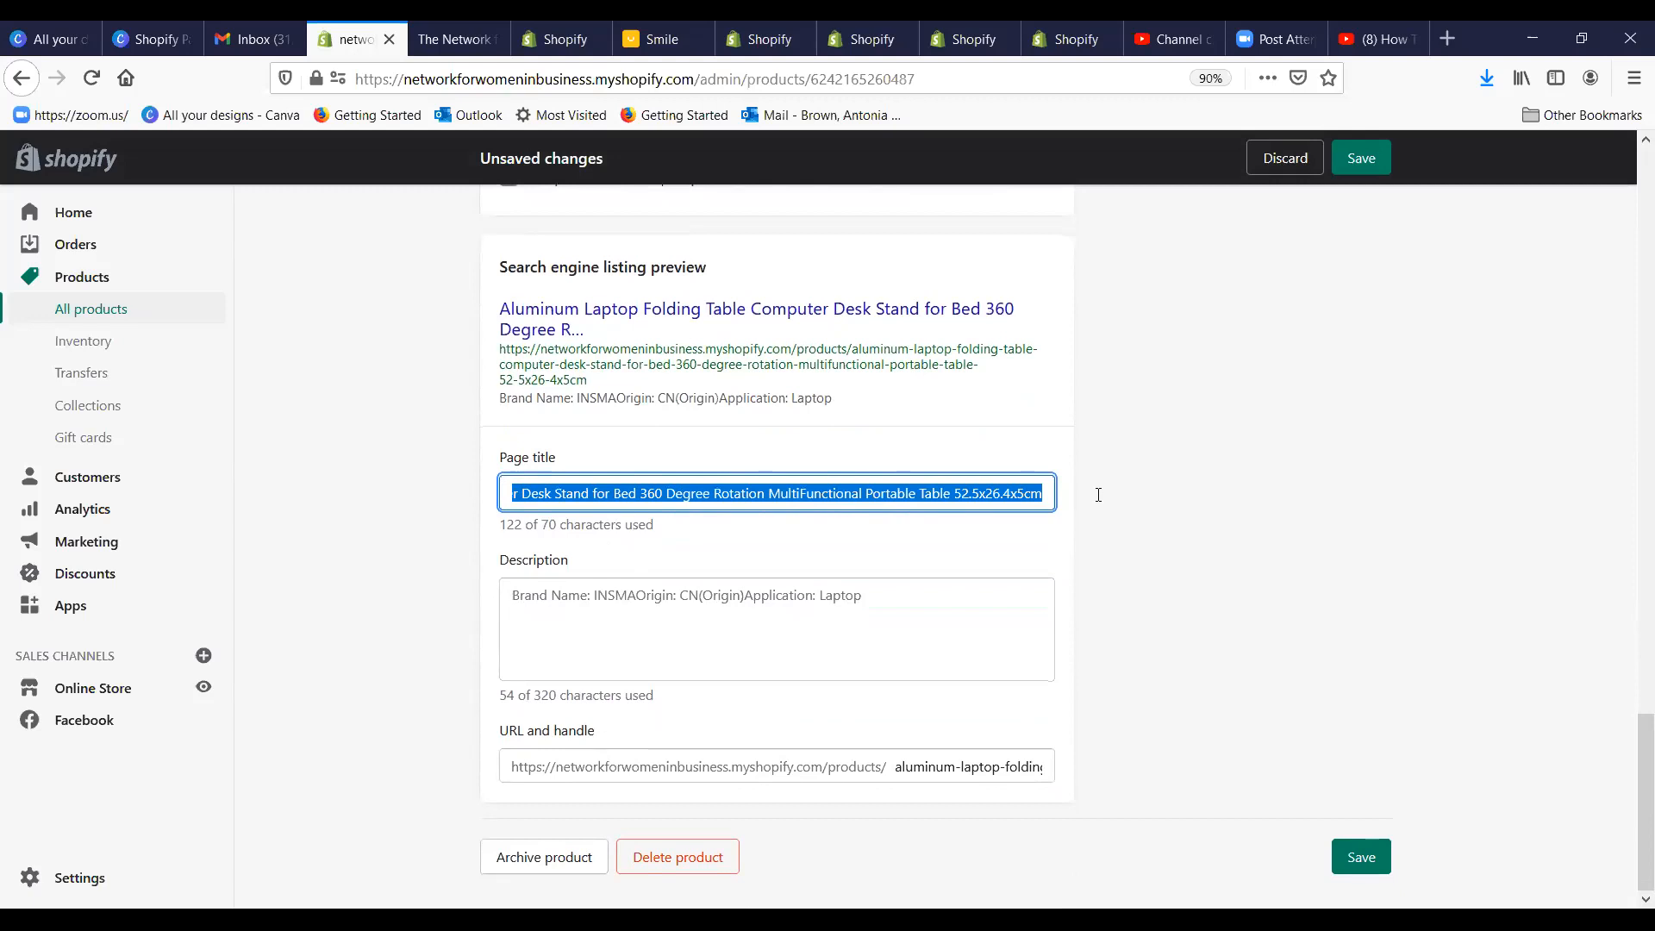
pyautogui.write('Portable')
pyautogui.press('BackSpace')
pyautogui.press('BackSpace')
pyautogui.press('BackSpace')
pyautogui.press('BackSpace')
pyautogui.press('BackSpace')
pyautogui.press('BackSpace')
pyautogui.press('BackSpace')
pyautogui.press('BackSpace')
pyautogui.write('Black Portable Lab')
pyautogui.press('BackSpace')
pyautogui.write('ptop T')
pyautogui.press('BackSpace')
pyautogui.write('Tabl')
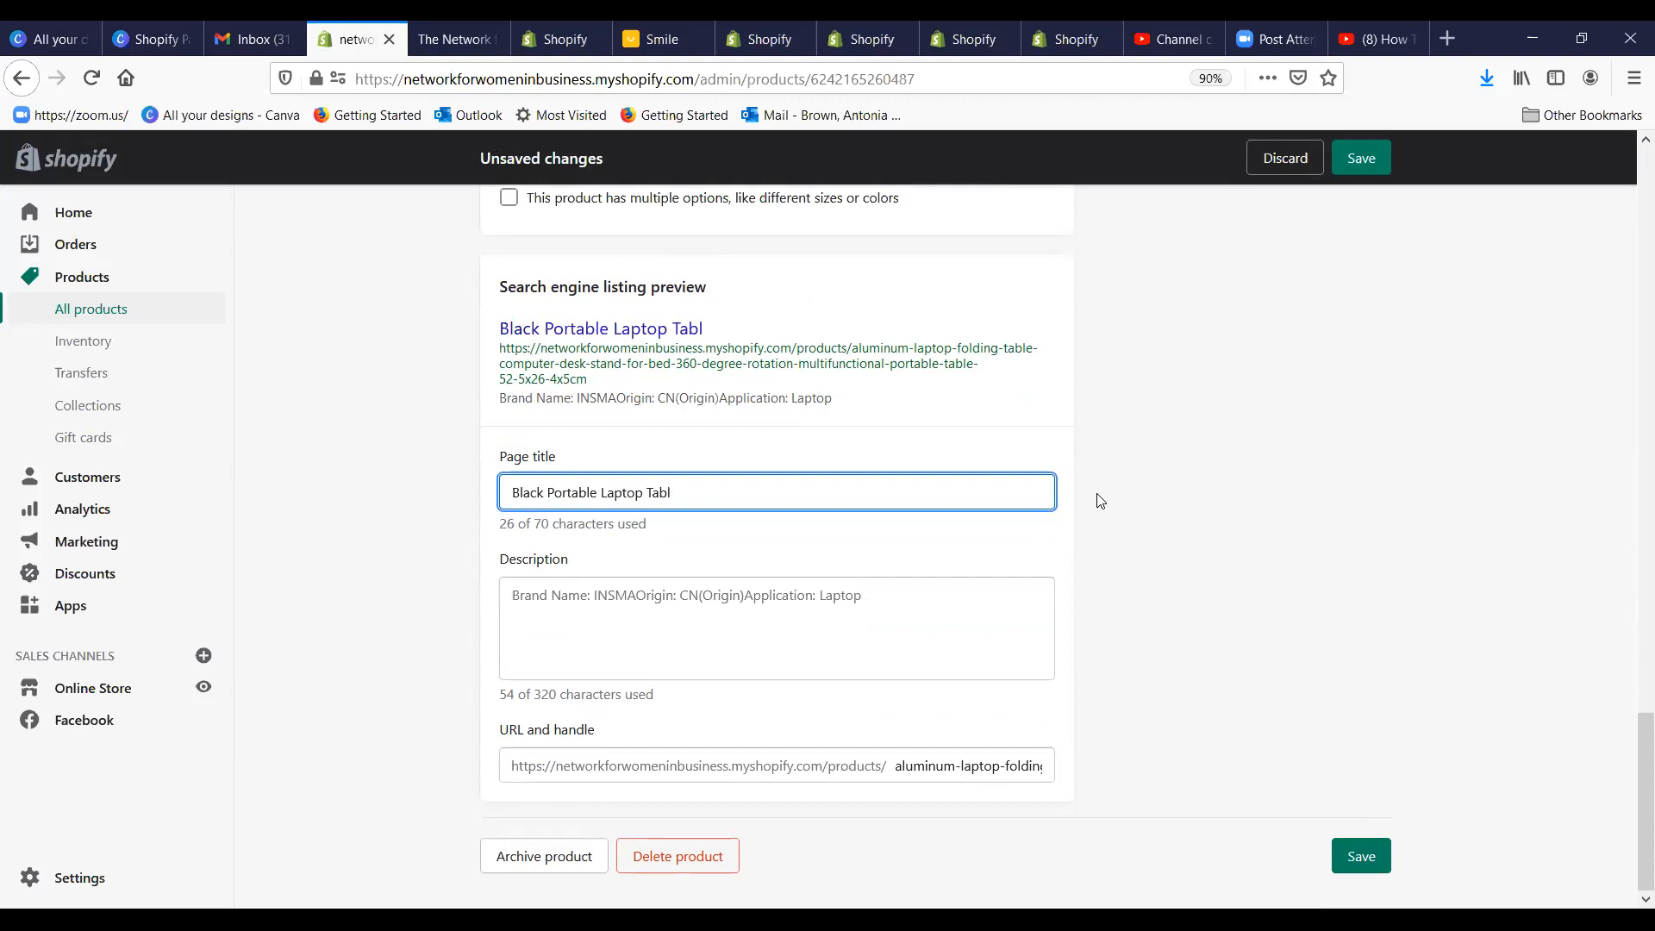
pyautogui.write('e (That Folds)')
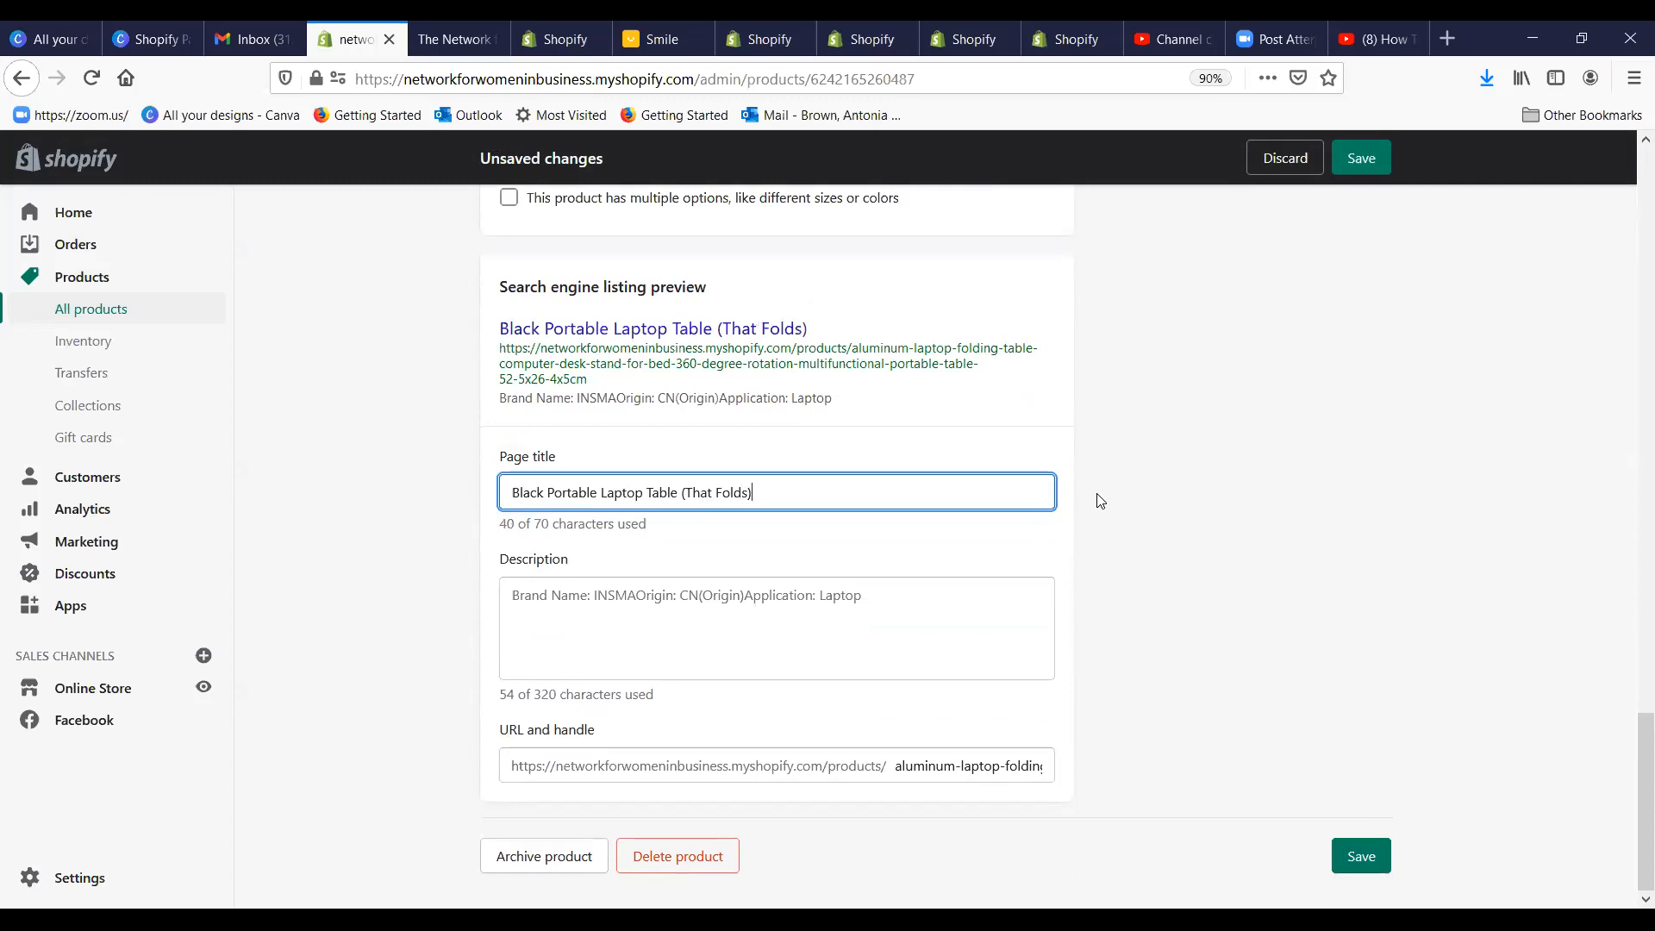
# Step: Replace the search engine description with "Are you the type of person who works on their laptop in bed."
pyautogui.moveTo(862, 595); pyautogui.dragTo(467, 593)
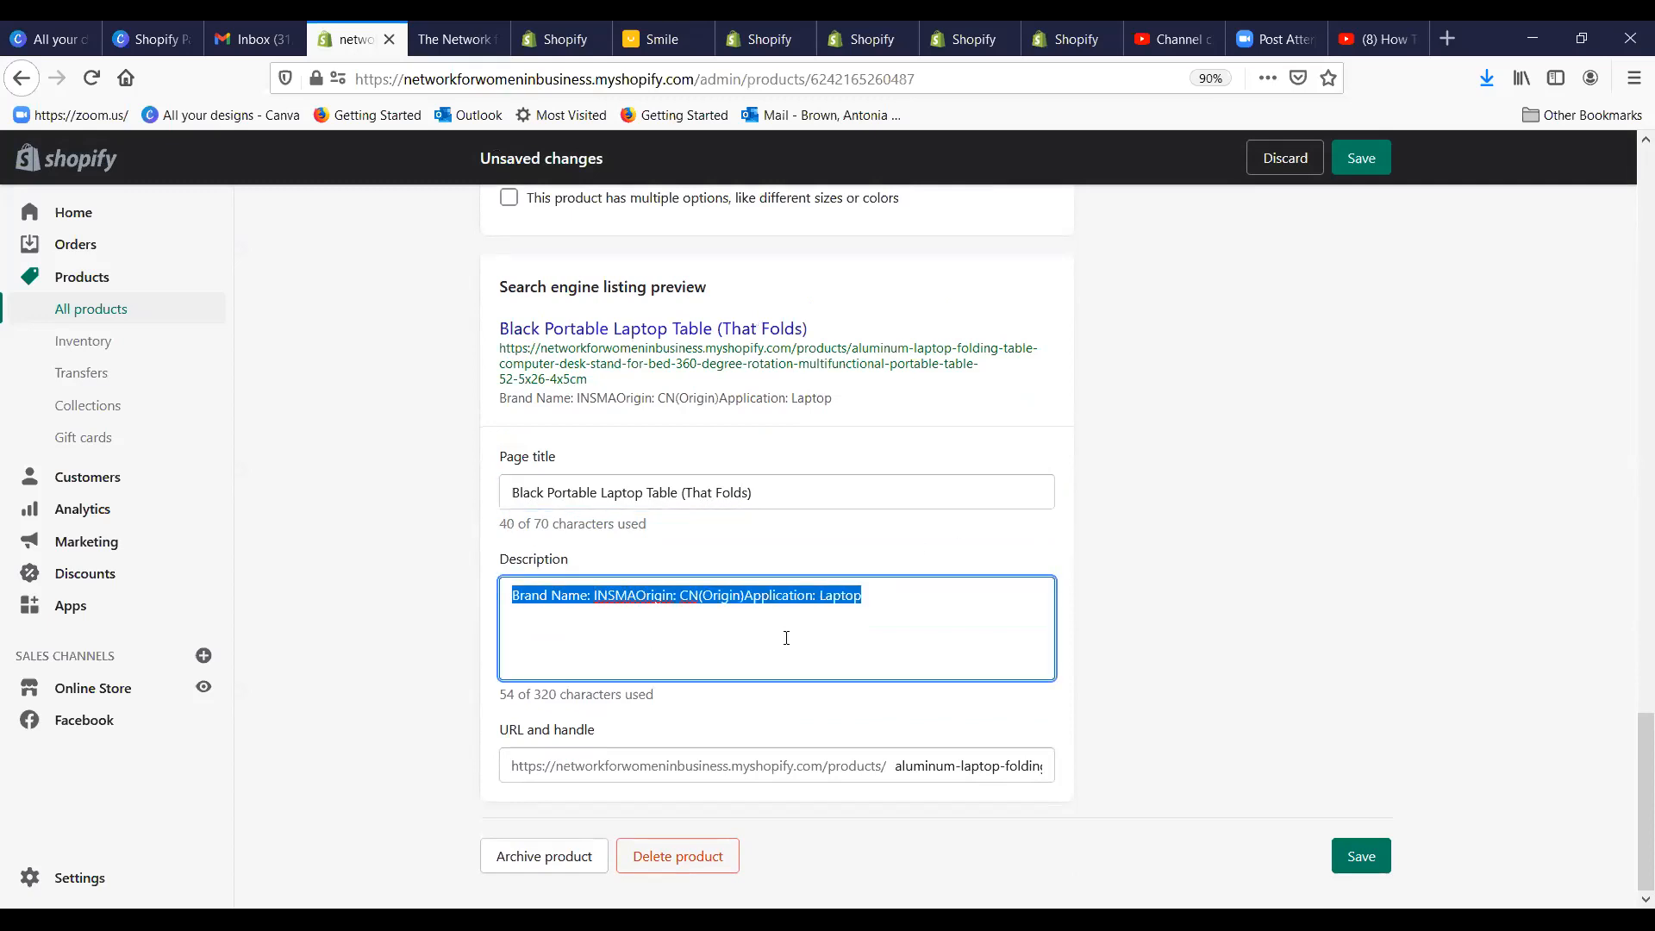
pyautogui.write('Ar')
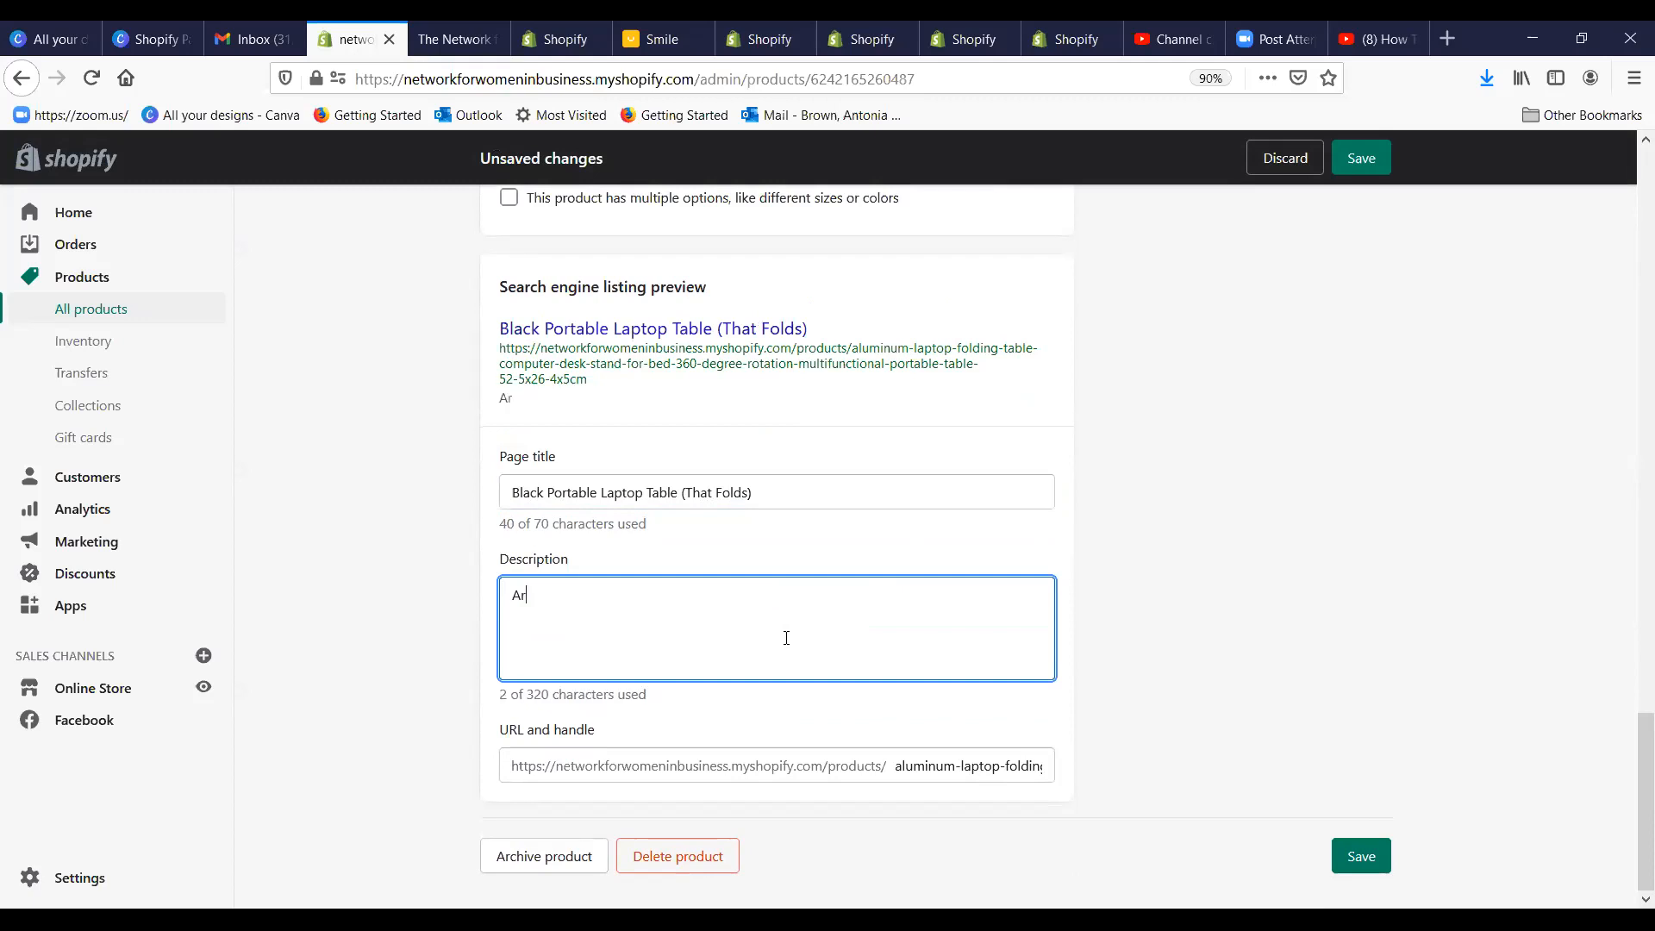
pyautogui.write('e you the type ')
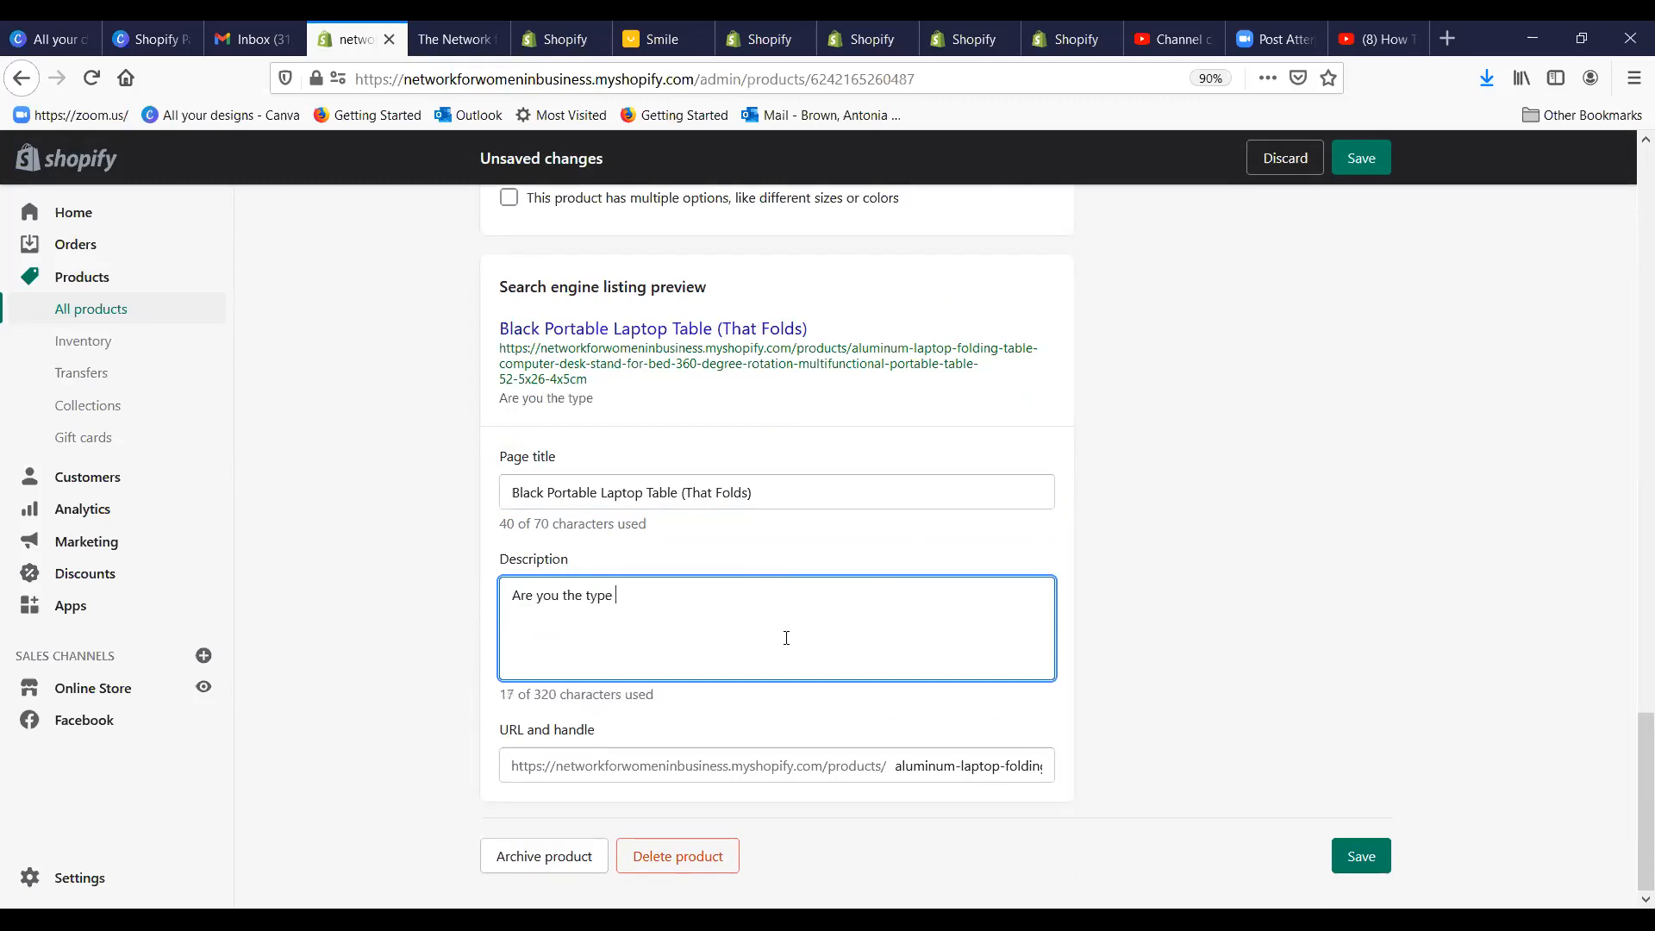
pyautogui.write('of person who works on ')
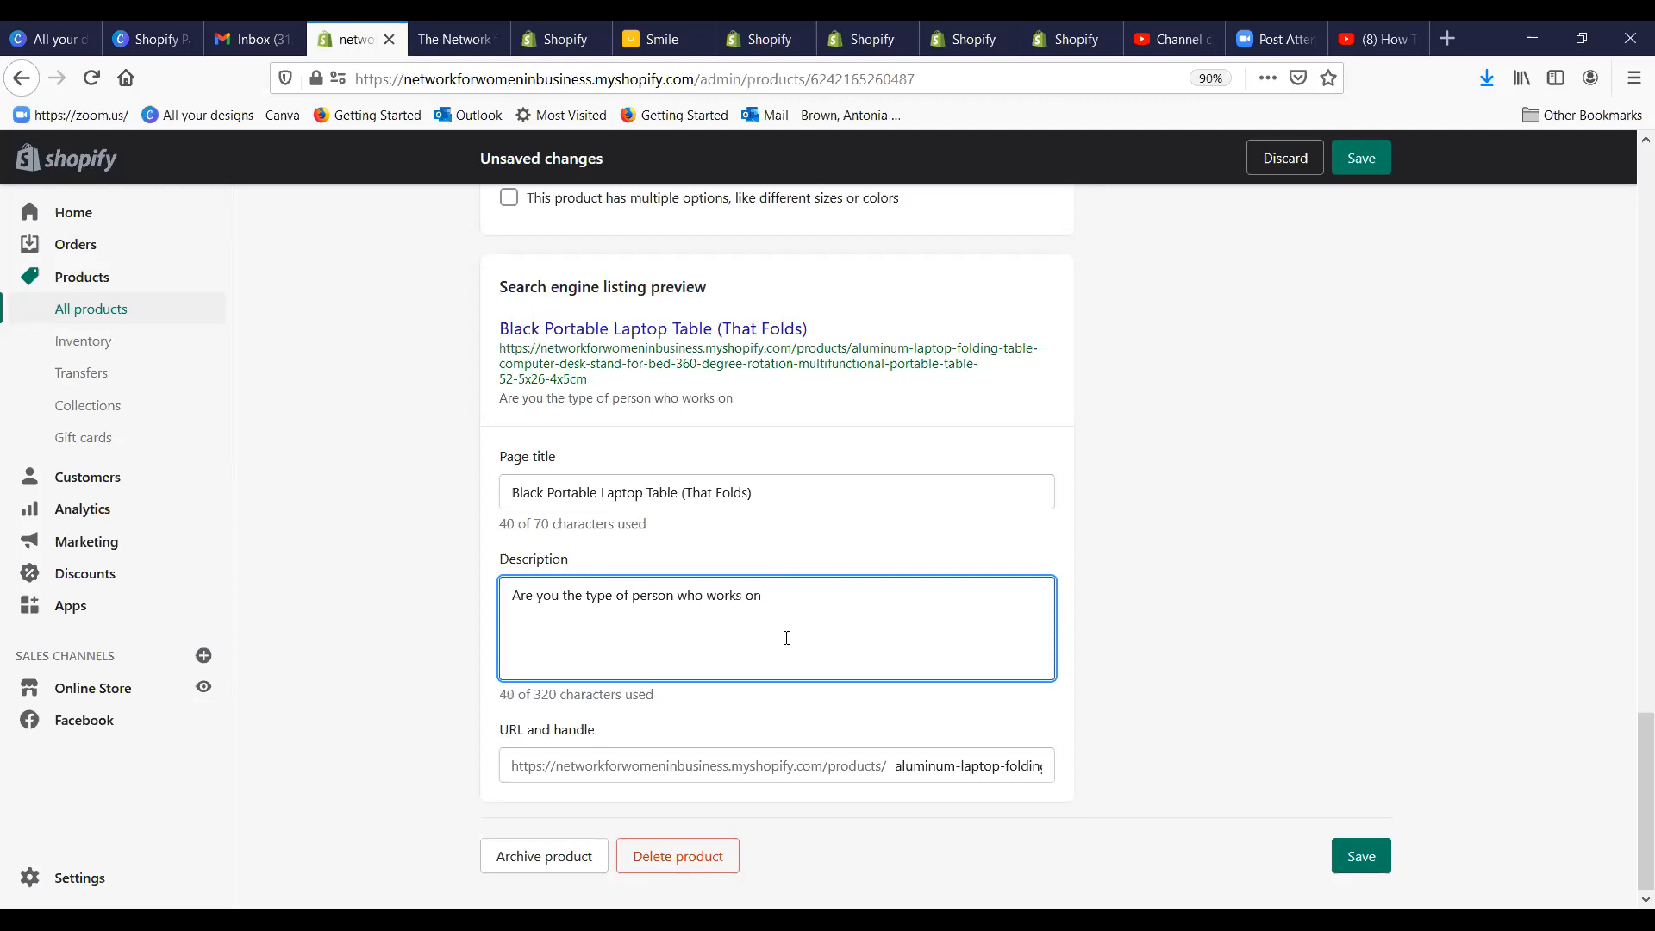
pyautogui.write('their lapto')
pyautogui.press('BackSpace')
pyautogui.press('BackSpace')
pyautogui.write('ptop in bed.')
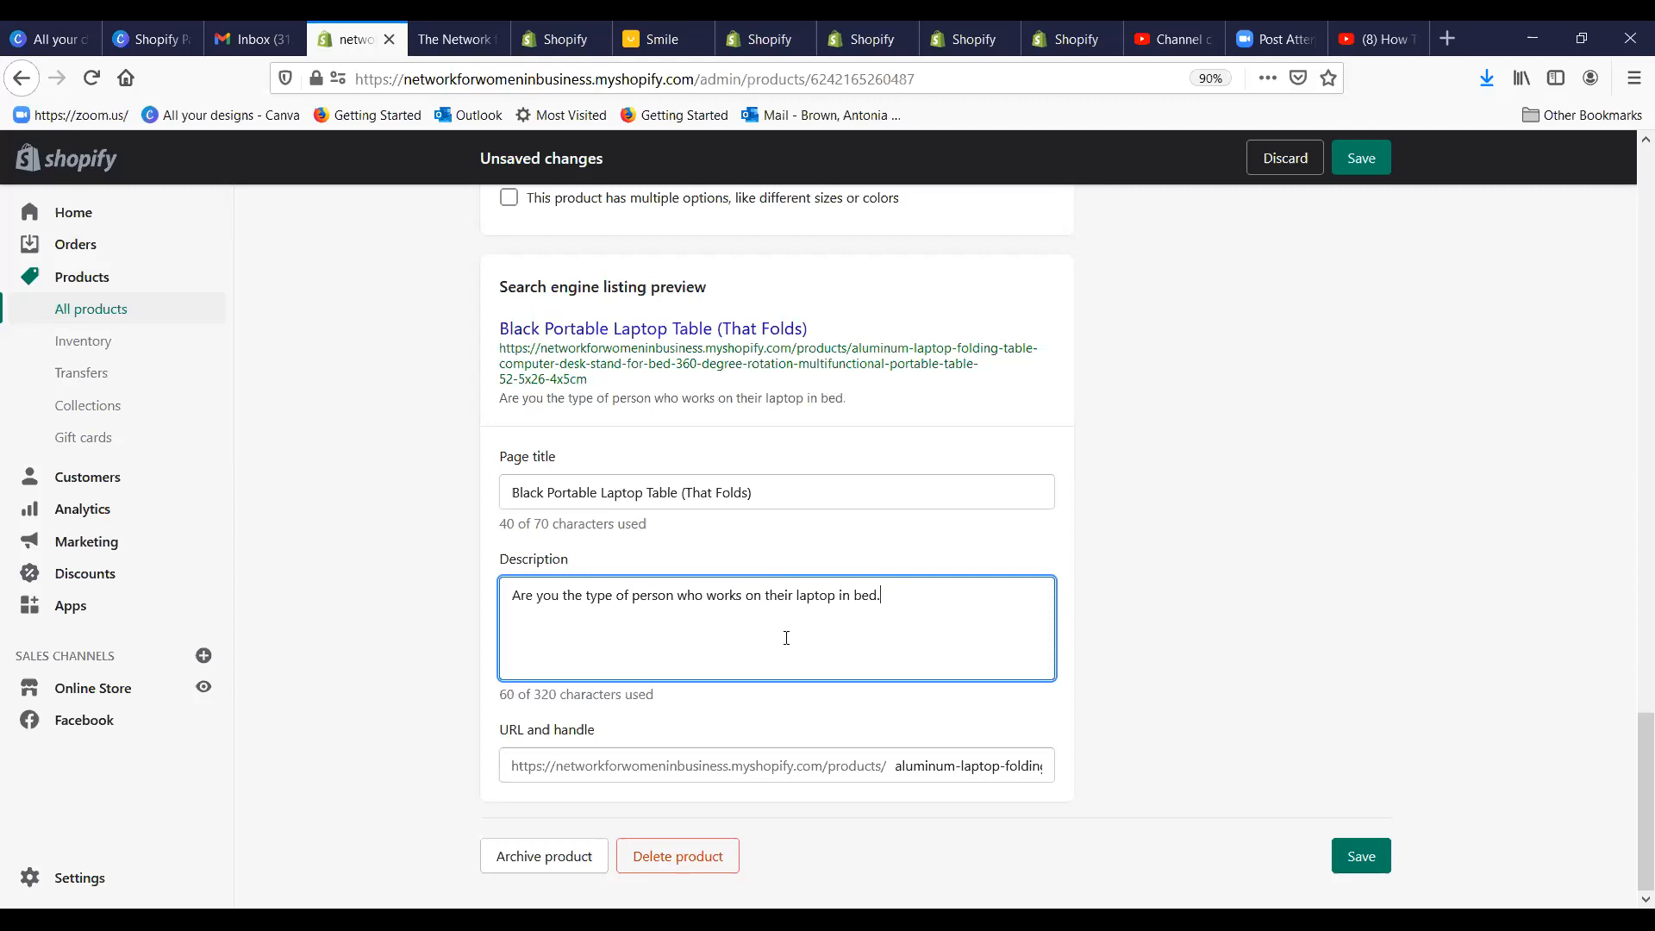
# Step: End the description's sentence with a question mark and add "Well this lightweight black portable laptop table is exactly what you need."
pyautogui.press('BackSpace')
pyautogui.write('? Well this lightwei')
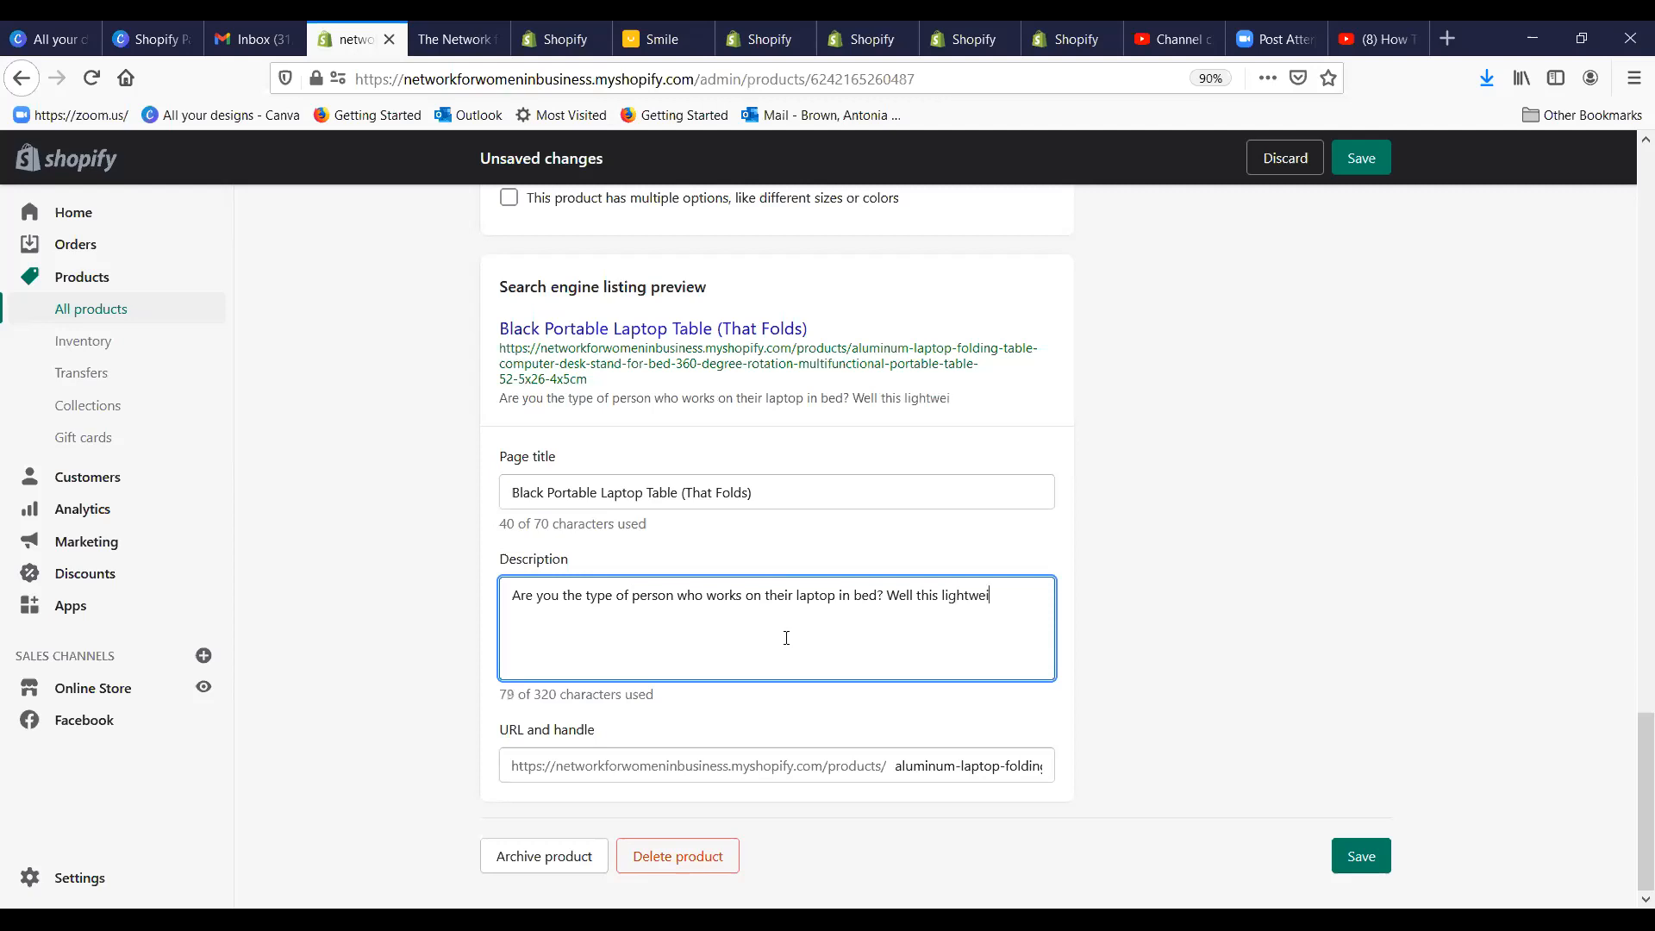
pyautogui.write('ght black portable lapto')
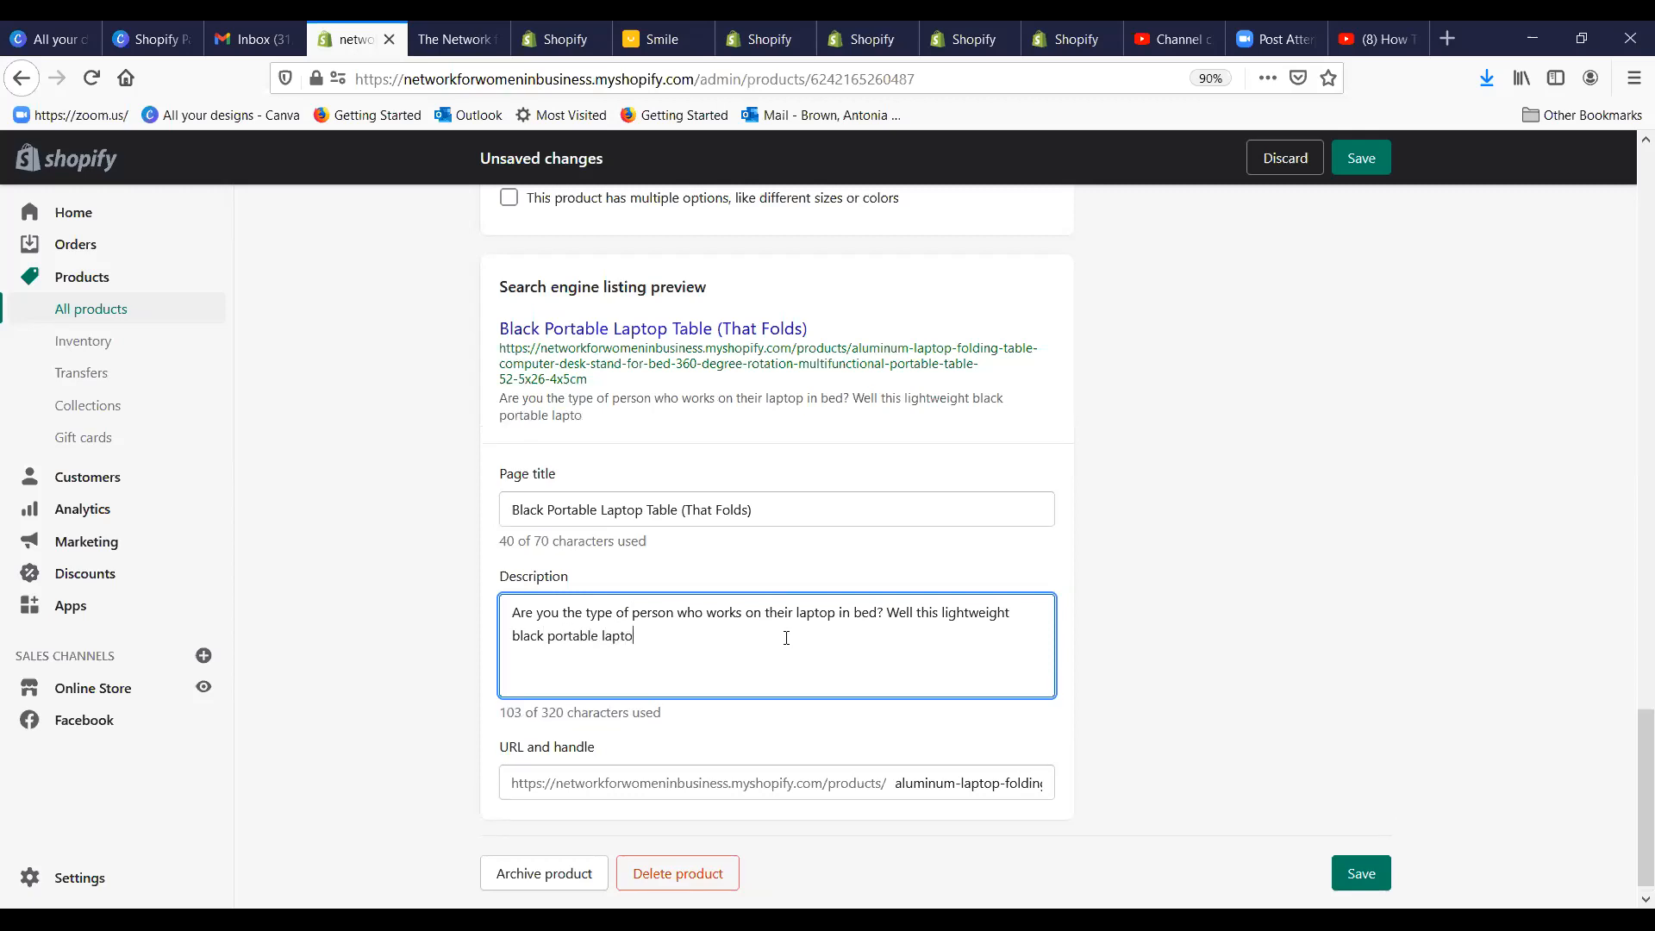
pyautogui.write('p table is exactly what y')
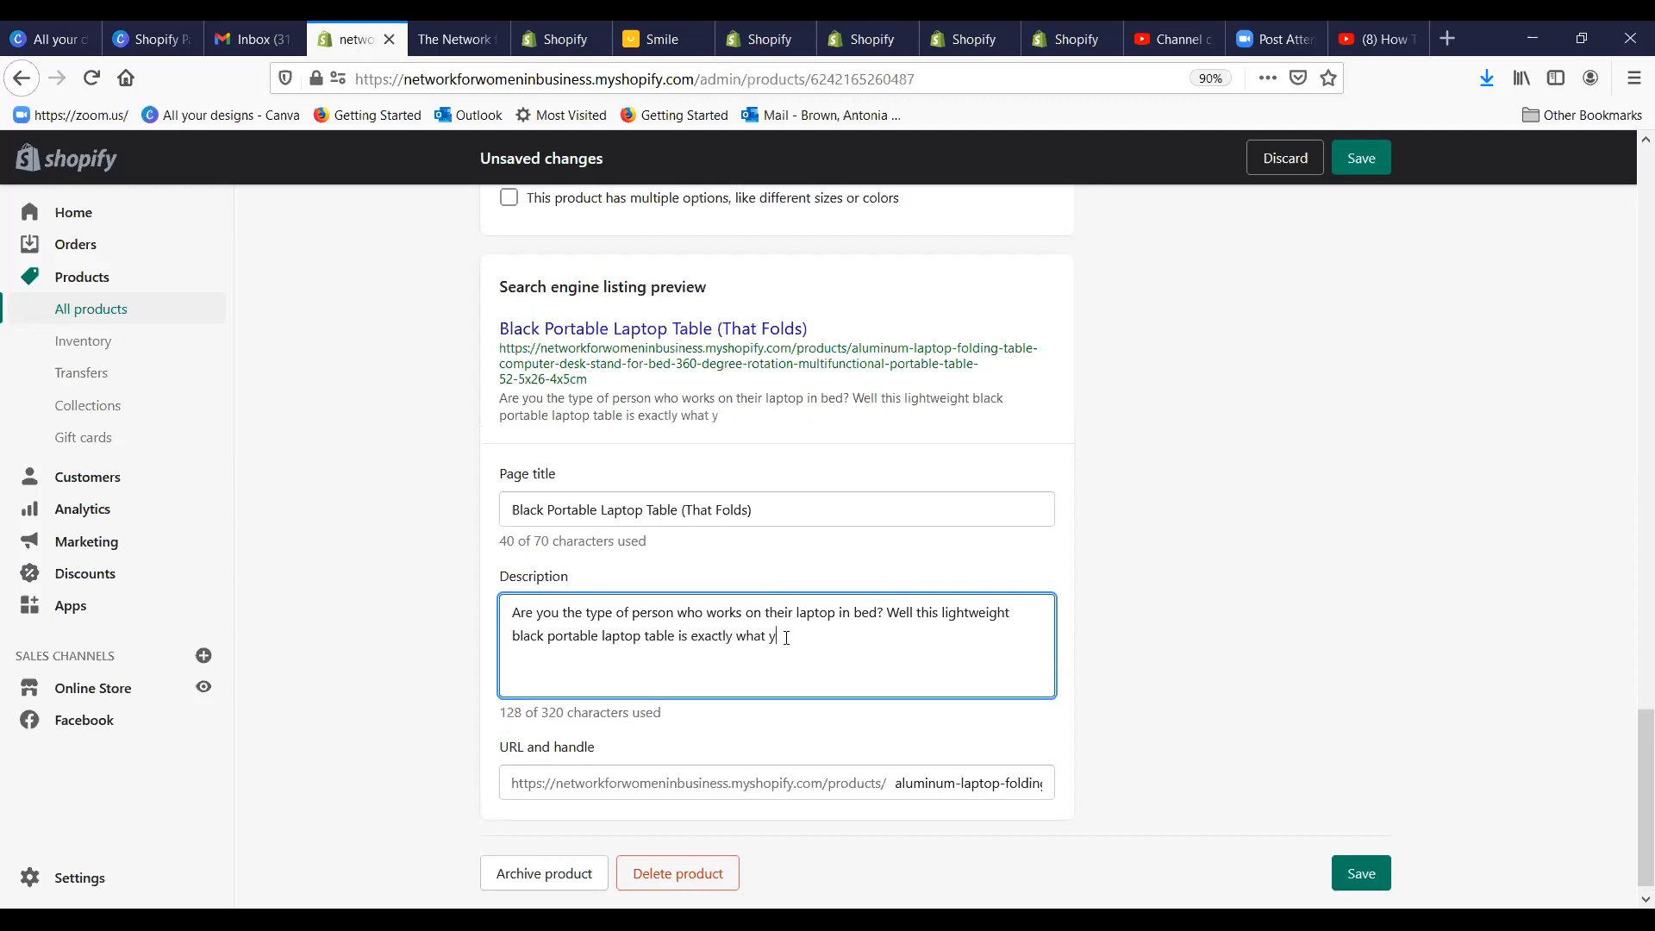
pyautogui.write('ou need.')
pyautogui.scroll(-1, 827, 619)
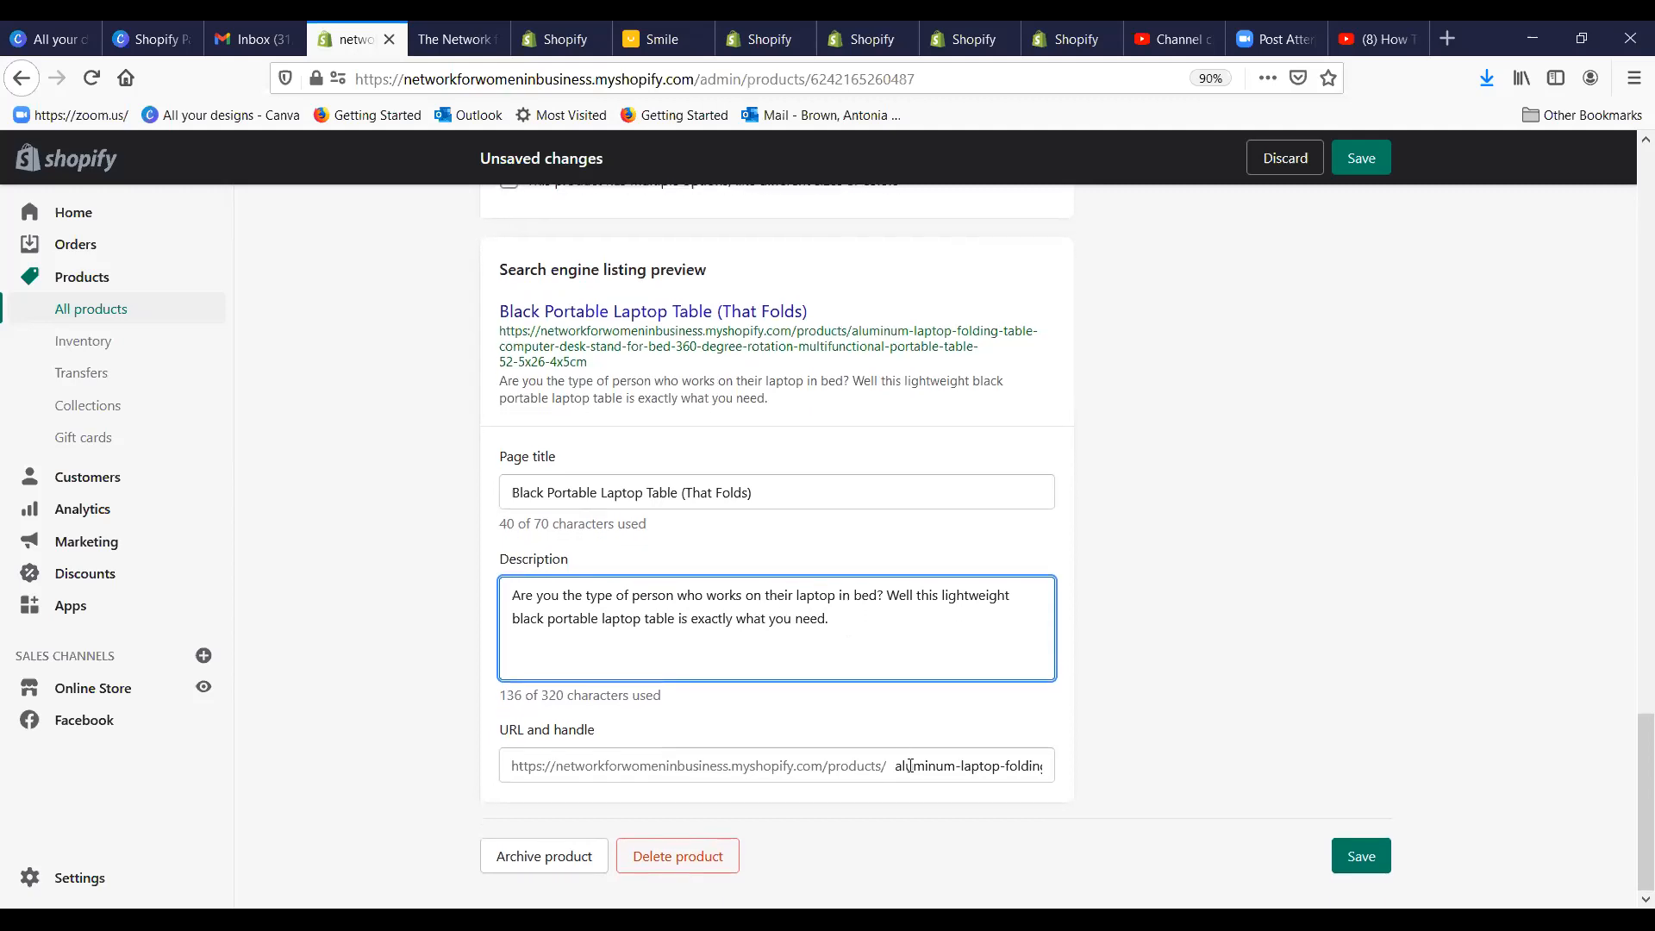
# Step: Replace the beginning of the product's URL handle with "black portable laptop table"
pyautogui.moveTo(897, 768); pyautogui.dragTo(1069, 767)
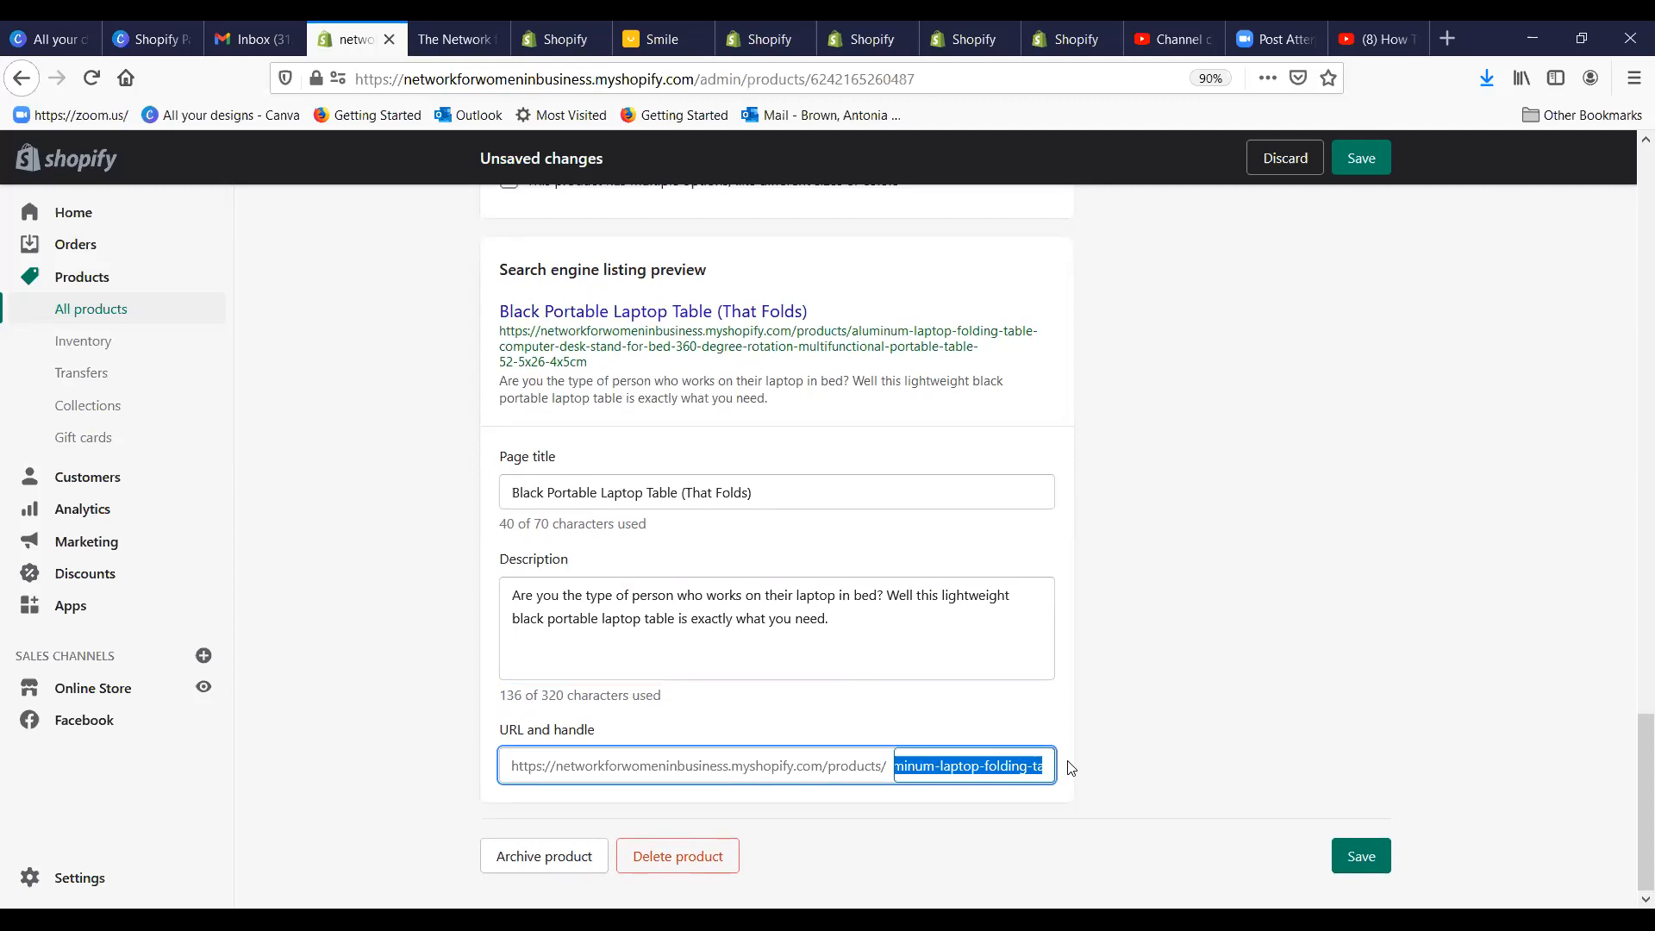
pyautogui.write('black porta')
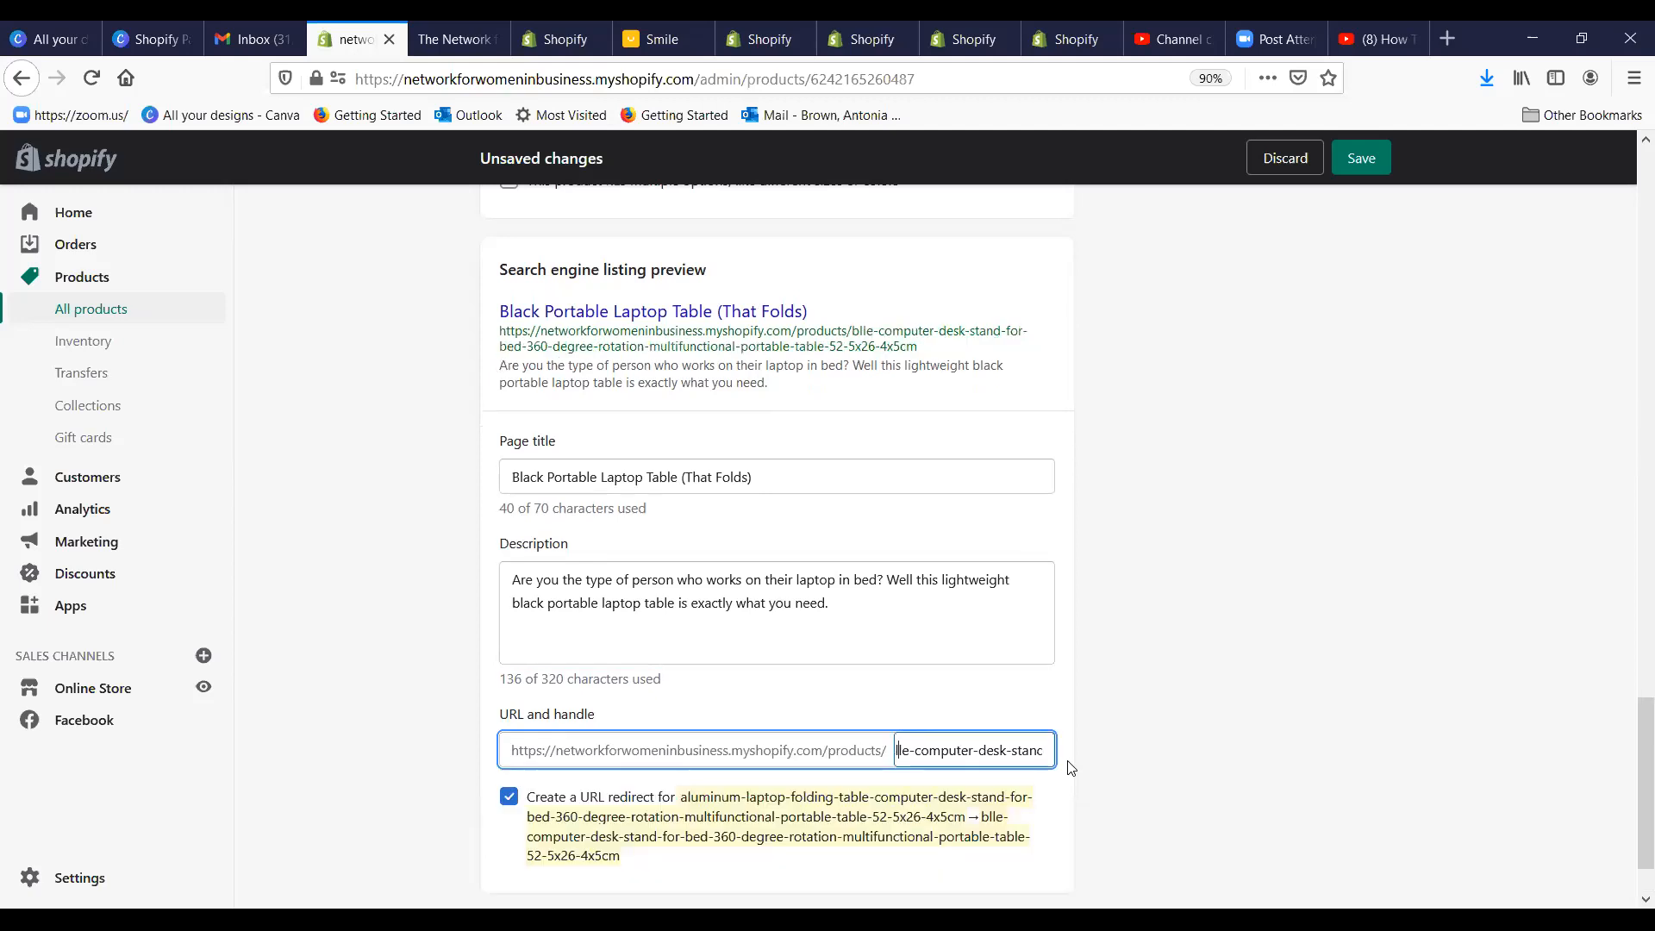
pyautogui.write('ble laptop')
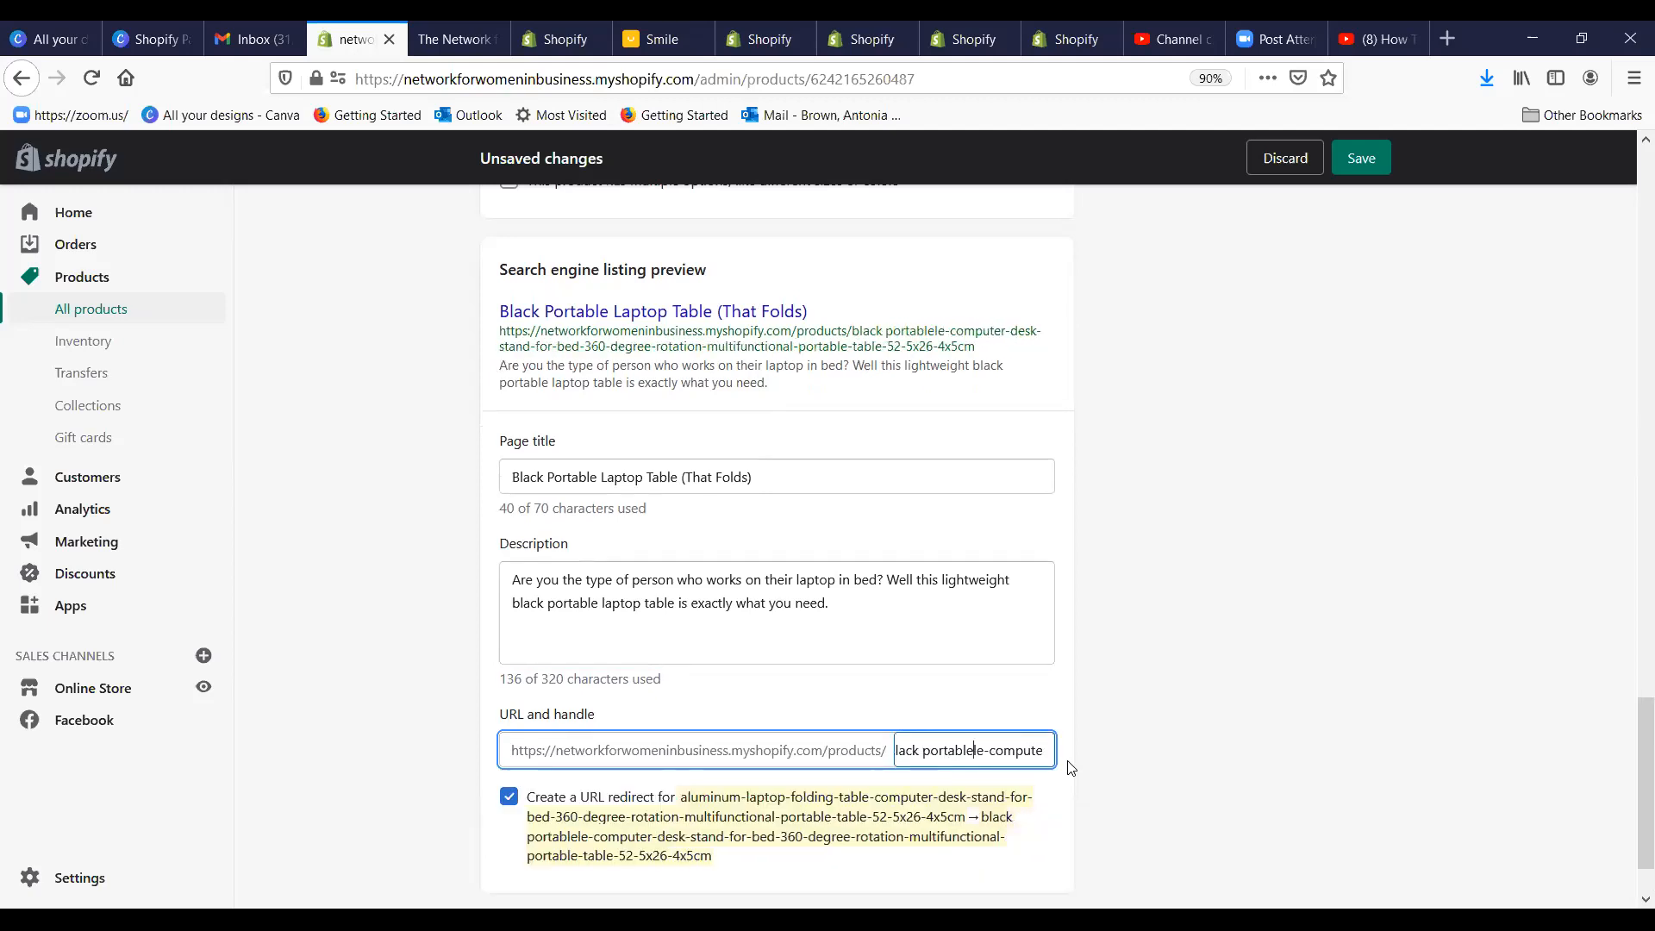
pyautogui.write(' talb')
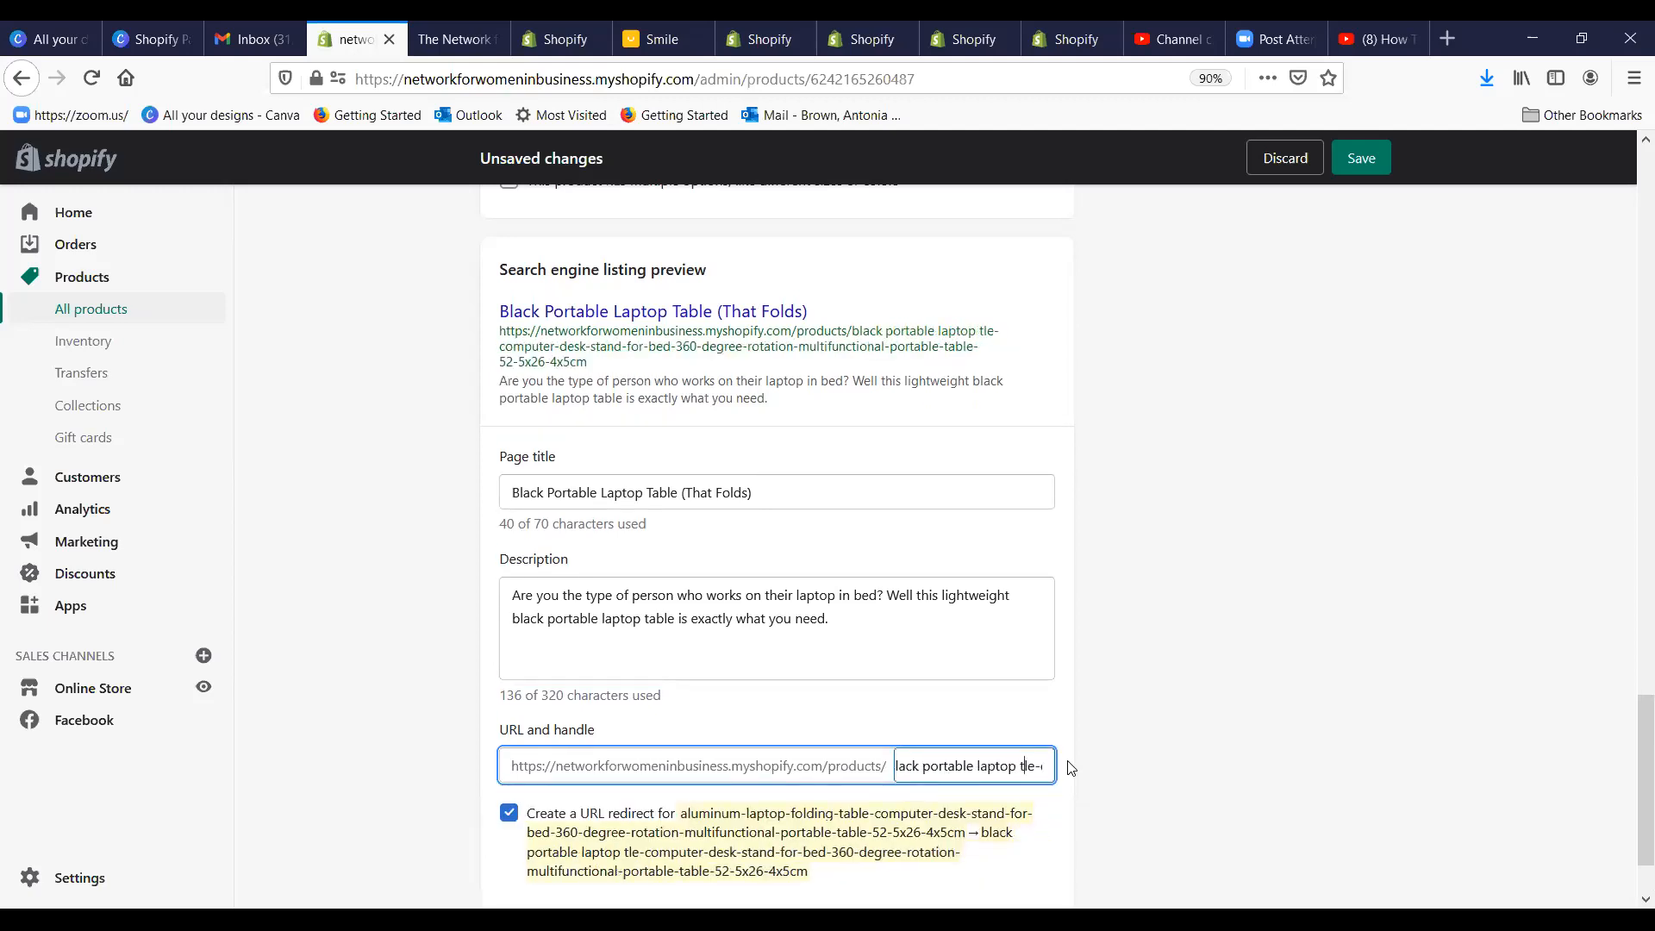
pyautogui.press('BackSpace')
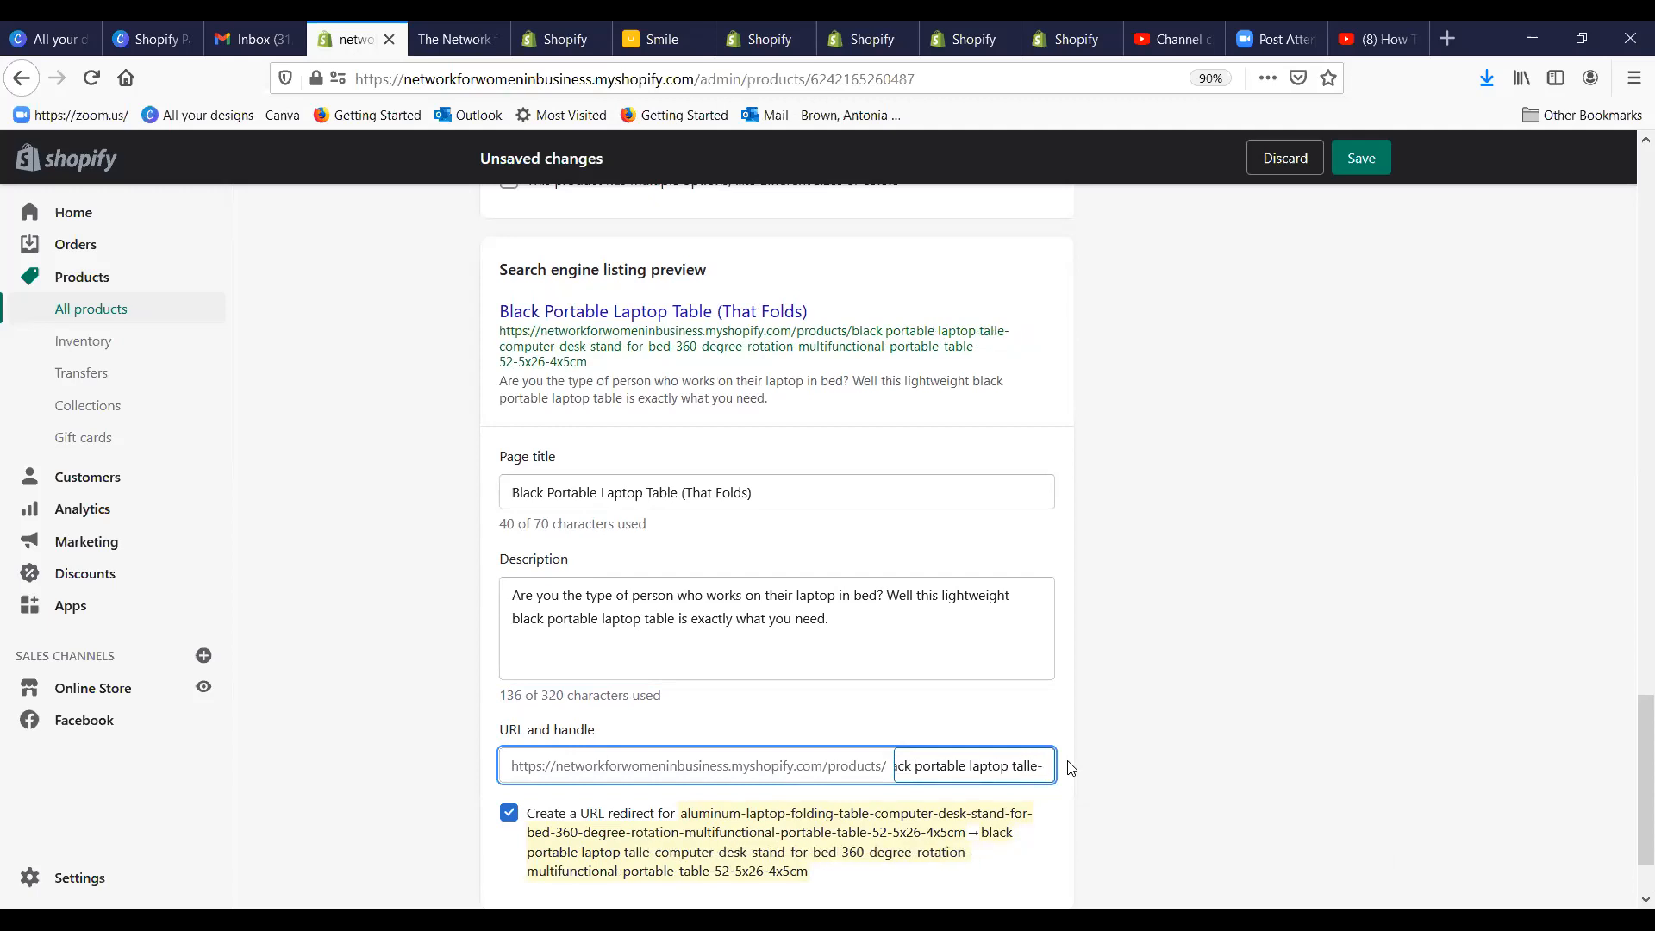
pyautogui.write('ble')
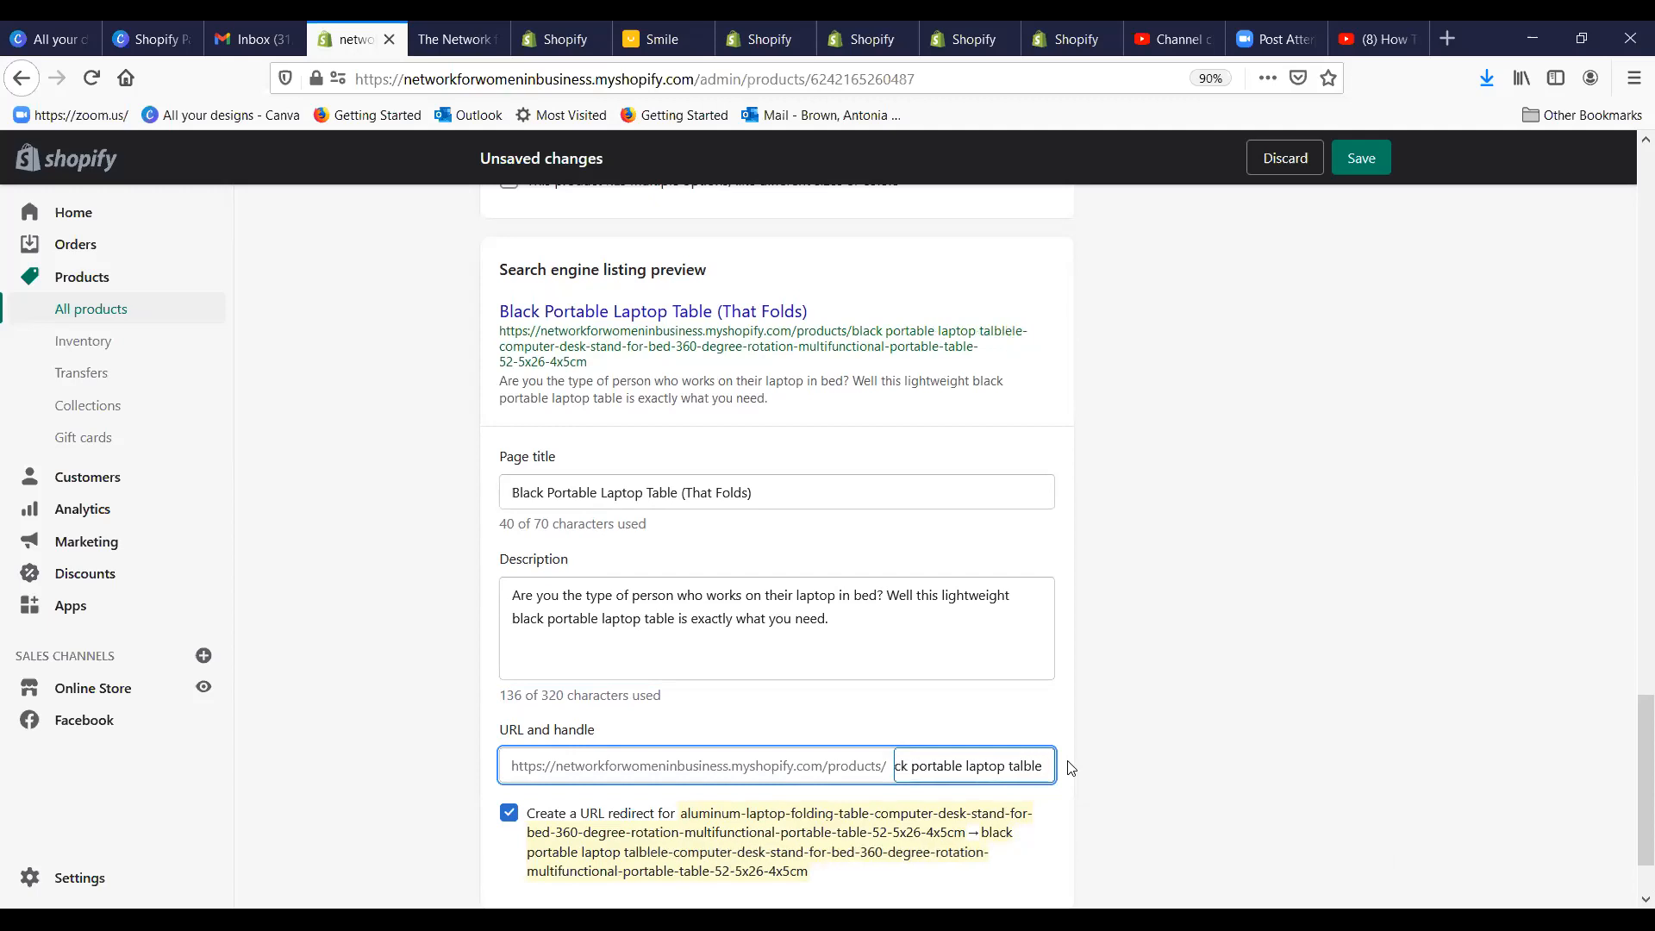
pyautogui.press('BackSpace')
pyautogui.press('BackSpace')
pyautogui.press('BackSpace')
pyautogui.press('BackSpace')
pyautogui.write('ble')
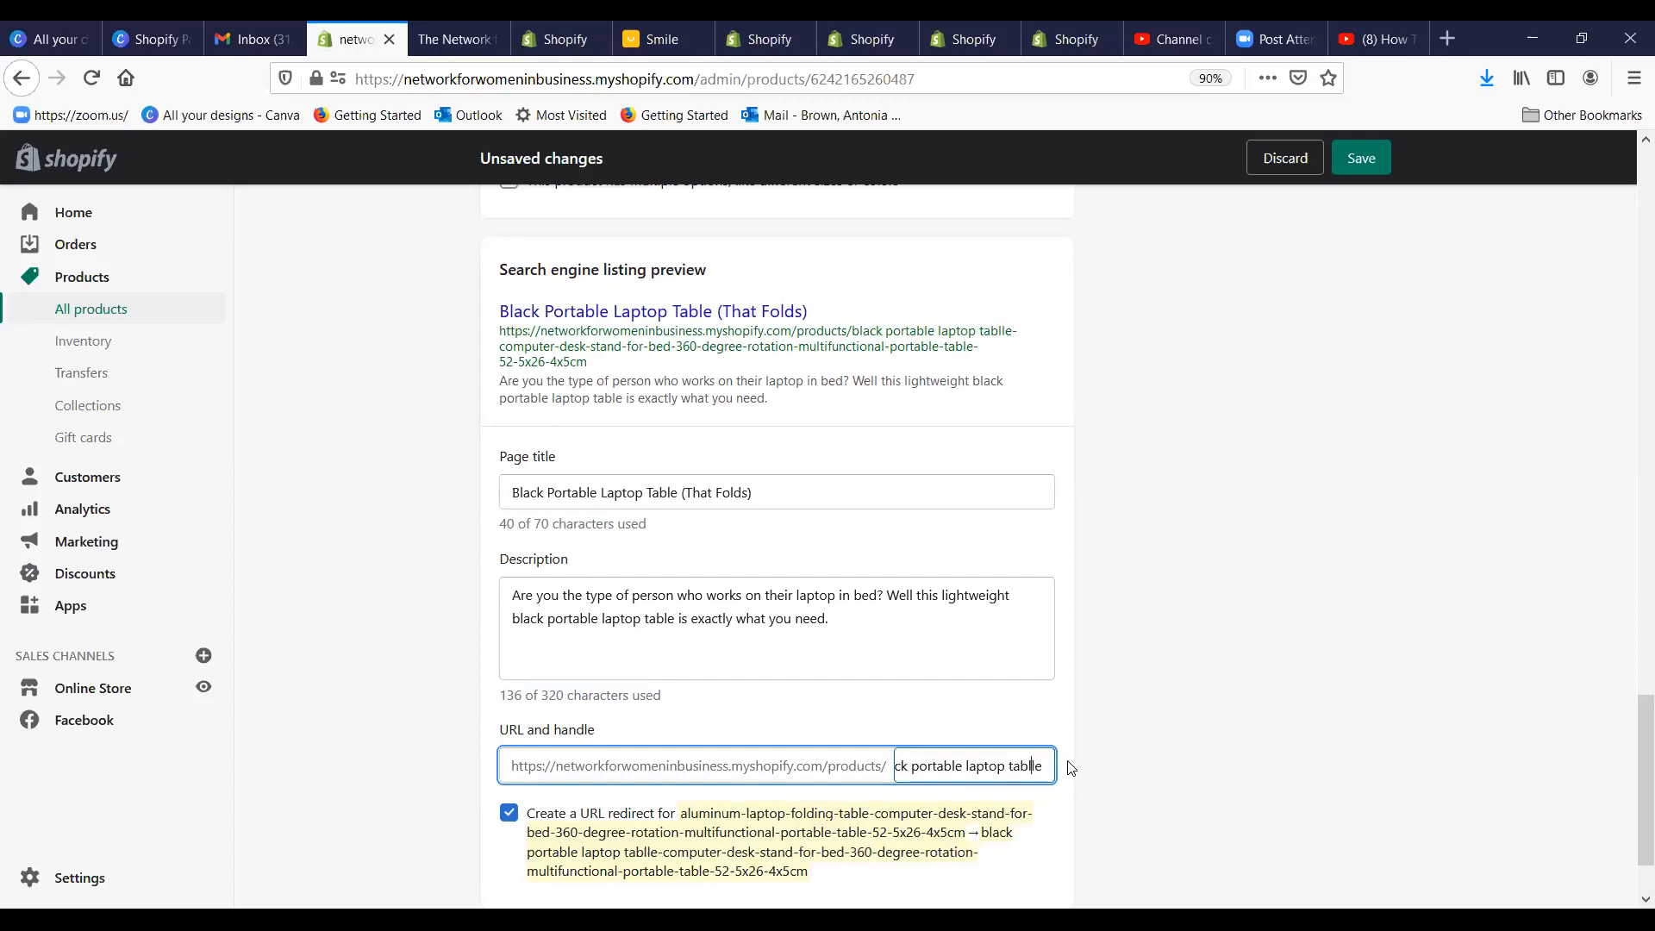
# Step: Delete the leftover old text after "black portable laptop table" in the URL handle
pyautogui.press('Delete')
pyautogui.press('Delete')
pyautogui.press('Delete')
pyautogui.press('Delete')
pyautogui.press('Delete')
pyautogui.press('Delete')
pyautogui.press('Delete')
pyautogui.press('Delete')
pyautogui.press('Delete')
pyautogui.press('Delete')
pyautogui.press('Delete')
pyautogui.press('Delete')
pyautogui.press('Delete')
pyautogui.press('Delete')
pyautogui.press('Delete')
pyautogui.press('Delete')
pyautogui.press('Delete')
pyautogui.press('Delete')
pyautogui.press('Delete')
pyautogui.press('Delete')
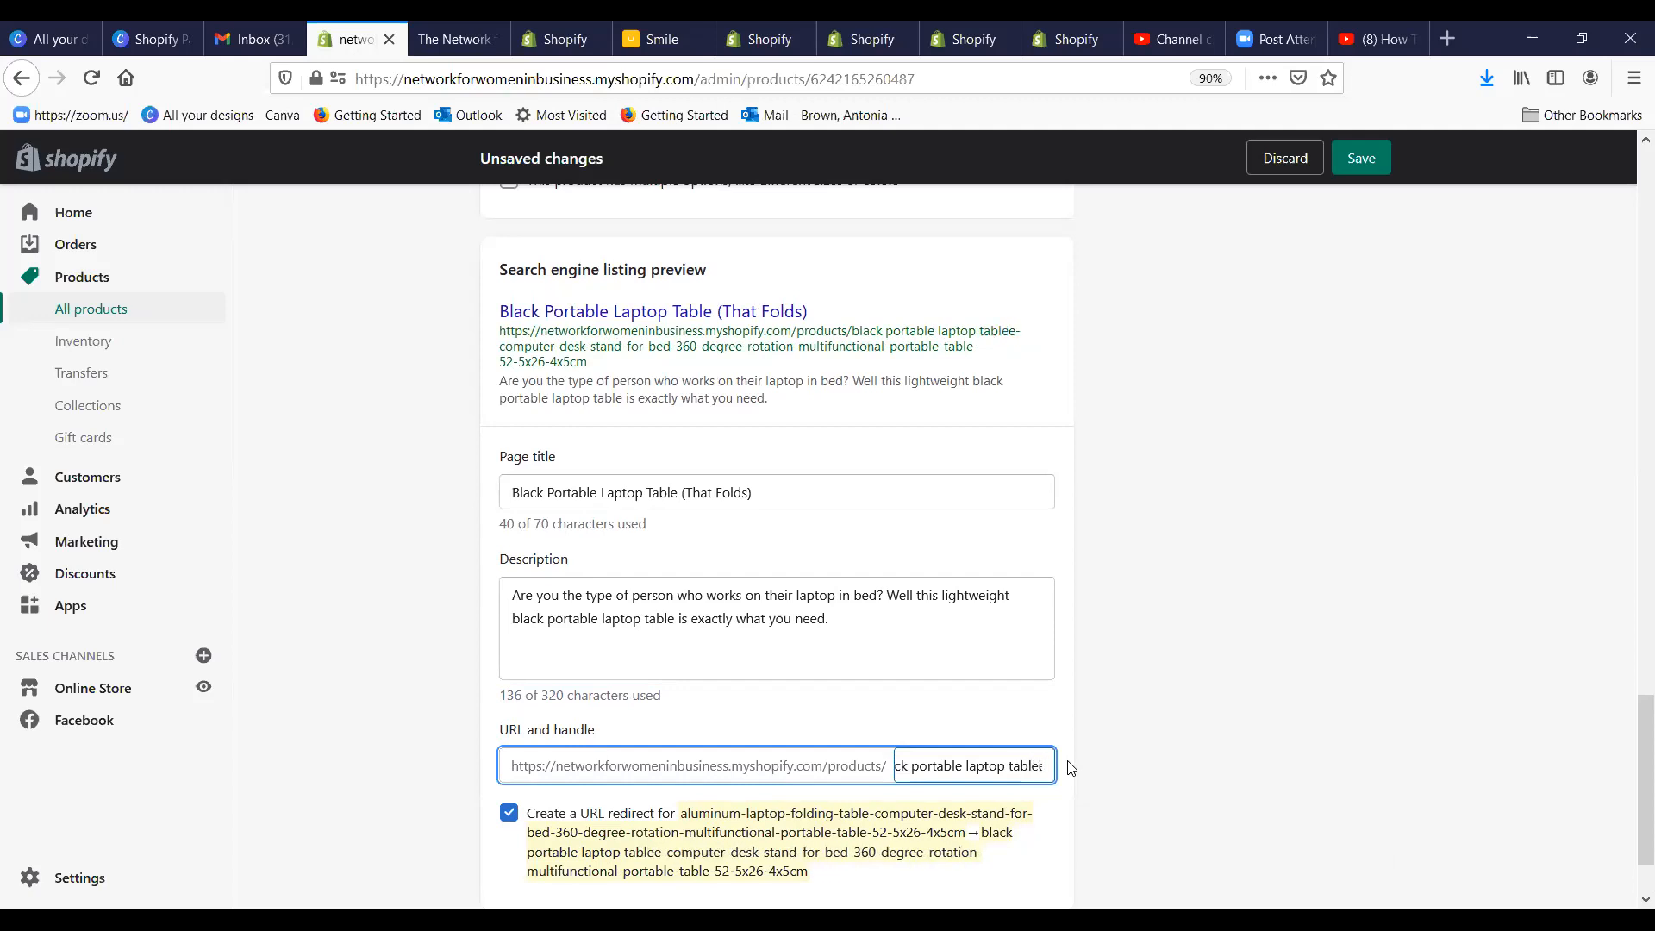
pyautogui.press('Delete')
pyautogui.press('Delete')
pyautogui.press('Delete')
pyautogui.press('Delete')
pyautogui.press('Delete')
pyautogui.press('Delete')
pyautogui.press('Delete')
pyautogui.press('Delete')
pyautogui.press('Delete')
pyautogui.press('Delete')
pyautogui.press('Delete')
pyautogui.press('Delete')
pyautogui.press('Delete')
pyautogui.press('Delete')
pyautogui.press('Delete')
pyautogui.press('Delete')
pyautogui.press('Delete')
pyautogui.press('Delete')
pyautogui.press('Delete')
pyautogui.press('Delete')
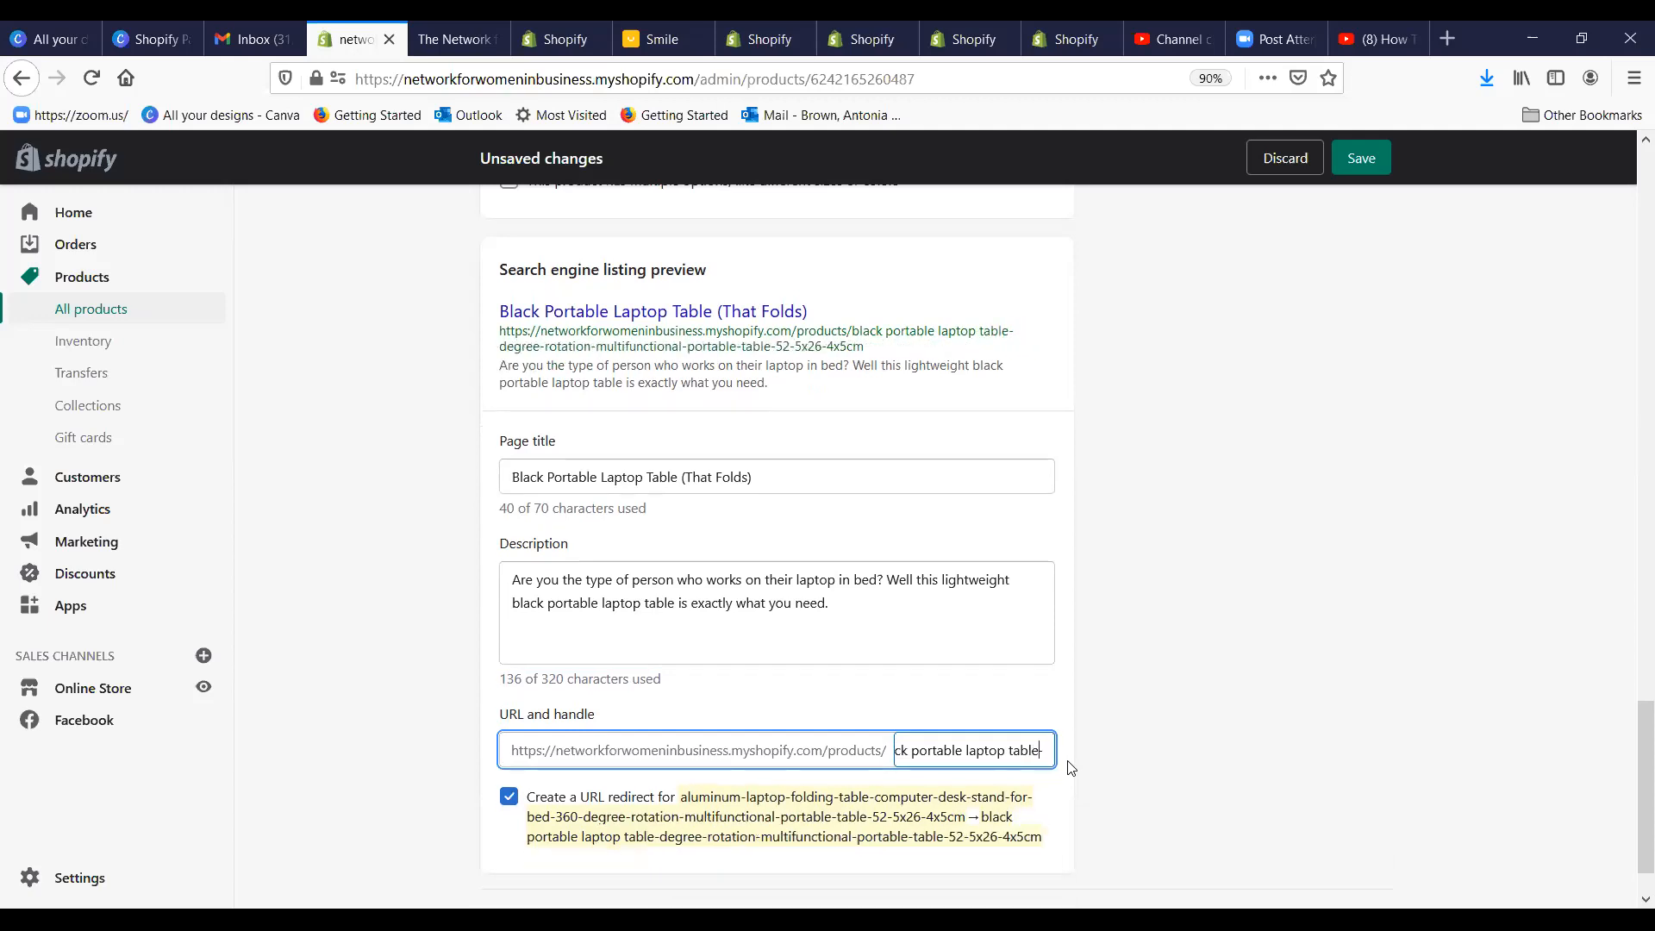
pyautogui.press('Delete')
pyautogui.press('Delete')
pyautogui.press('Delete')
pyautogui.press('Delete')
pyautogui.press('Delete')
pyautogui.press('Delete')
pyautogui.press('Delete')
pyautogui.press('Delete')
pyautogui.press('Delete')
pyautogui.press('Delete')
pyautogui.press('Delete')
pyautogui.press('Delete')
pyautogui.press('Delete')
pyautogui.press('Delete')
pyautogui.press('Delete')
pyautogui.press('Delete')
pyautogui.press('Delete')
pyautogui.press('Delete')
pyautogui.press('Delete')
pyautogui.press('Delete')
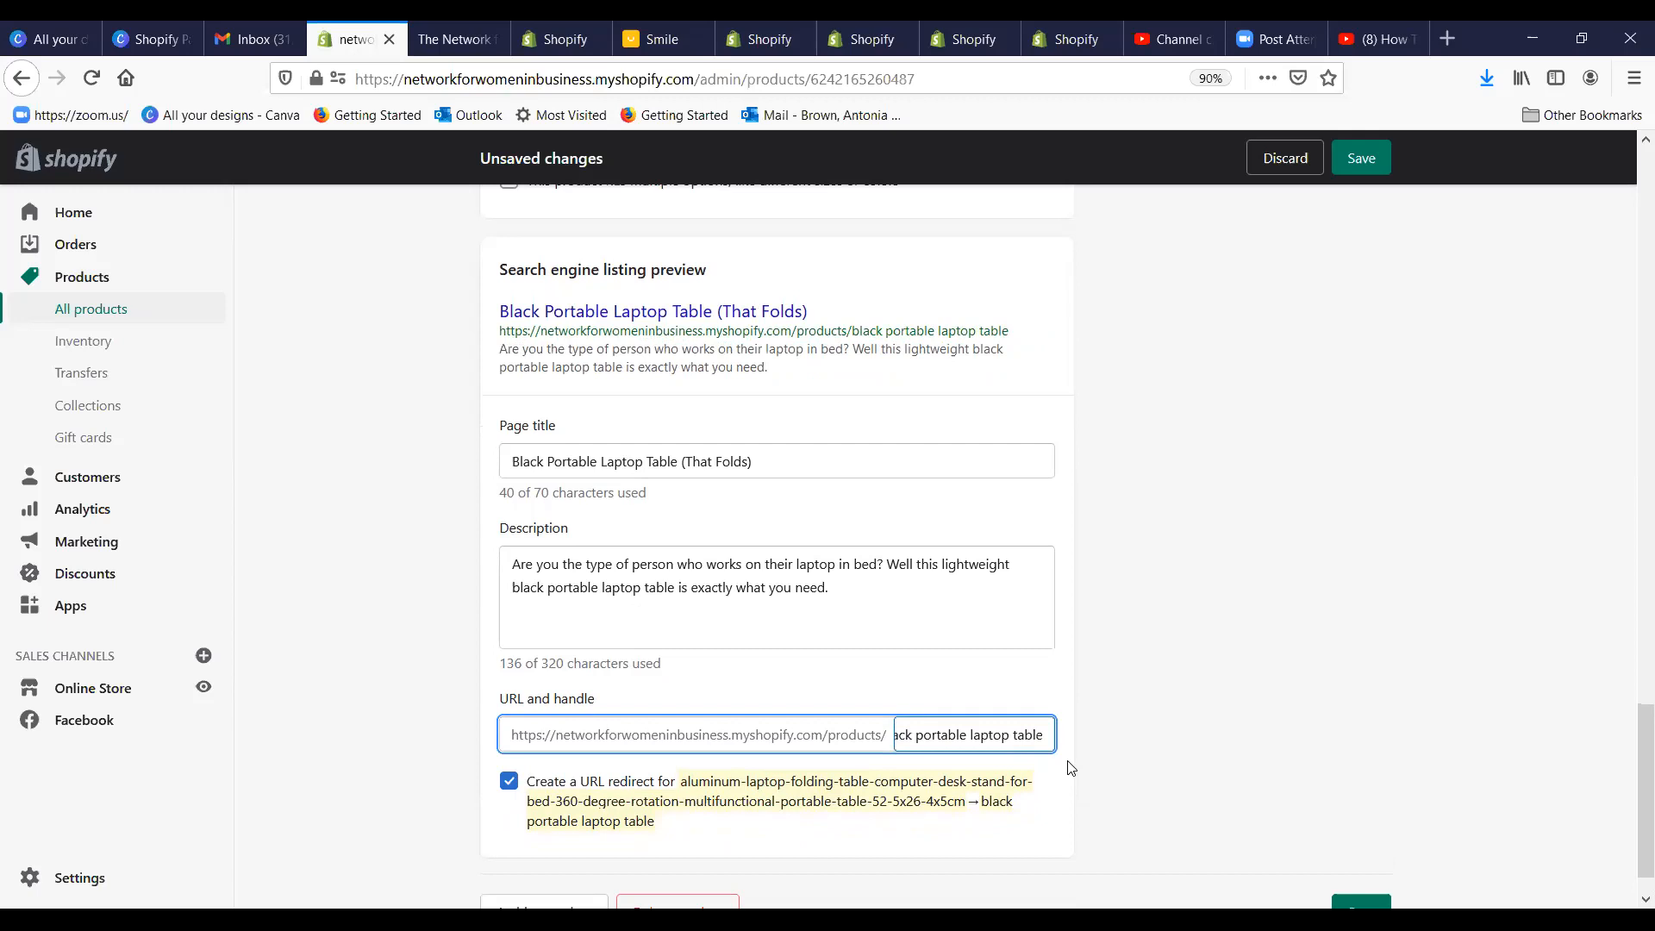
pyautogui.hotkey('ctrl', 'shift', 'Left')
pyautogui.click(1060, 748)
# Step: Save the product and check its updated search engine listing
pyautogui.scroll(3, 1142, 721)
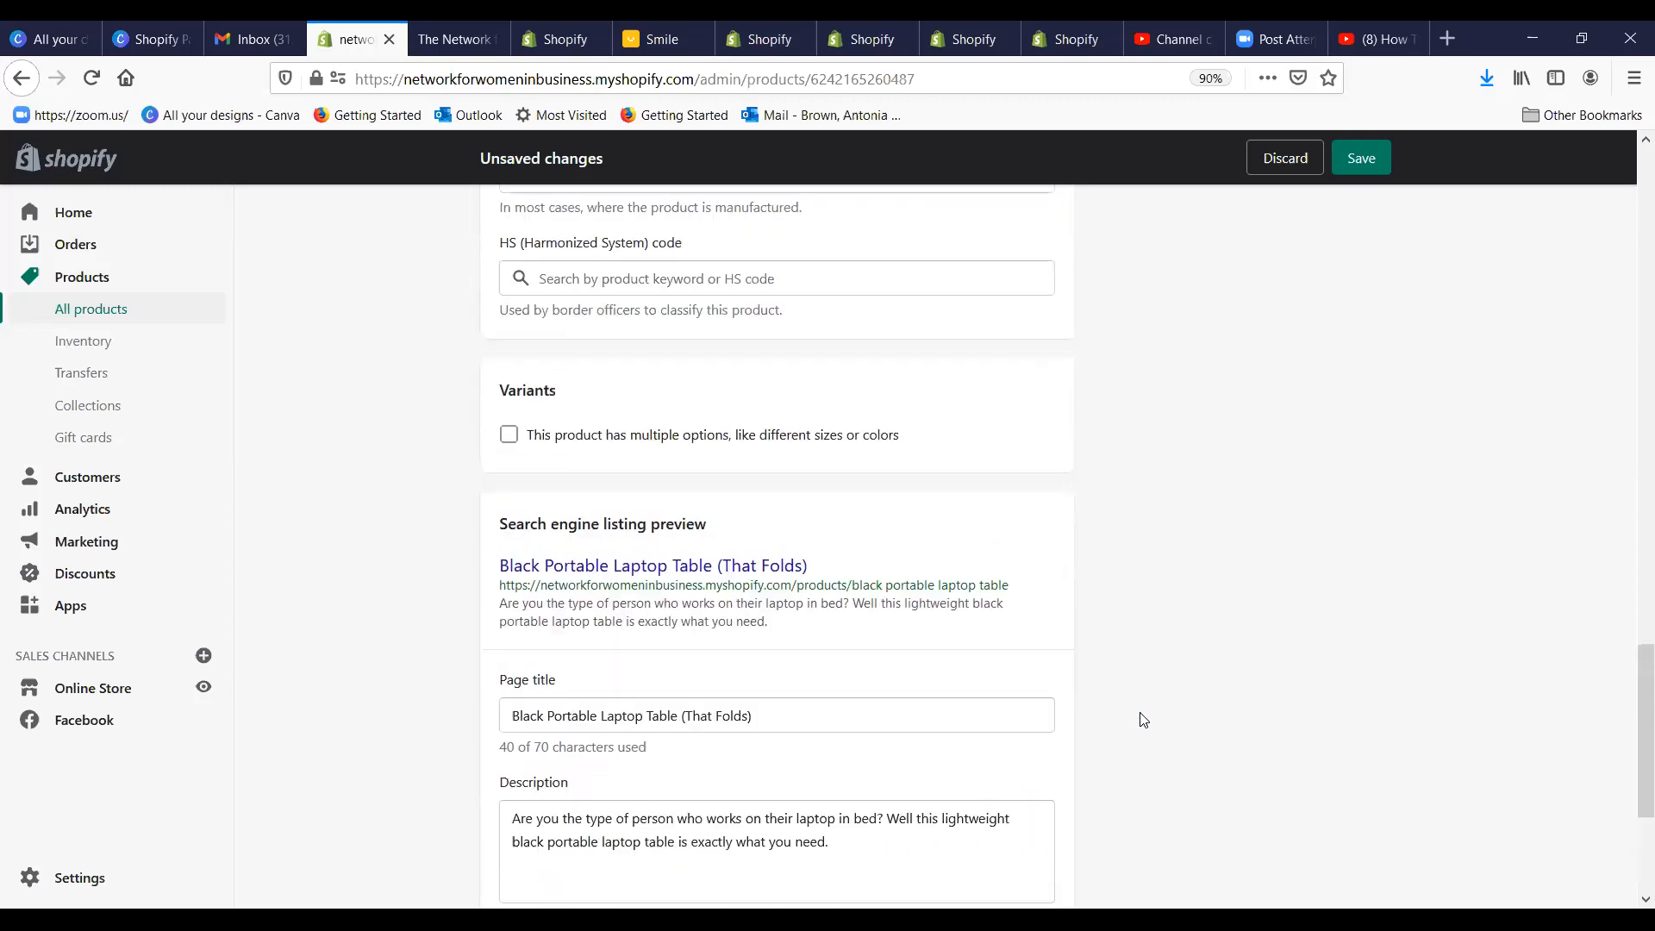
pyautogui.scroll(-4, 1142, 720)
pyautogui.click(1373, 866)
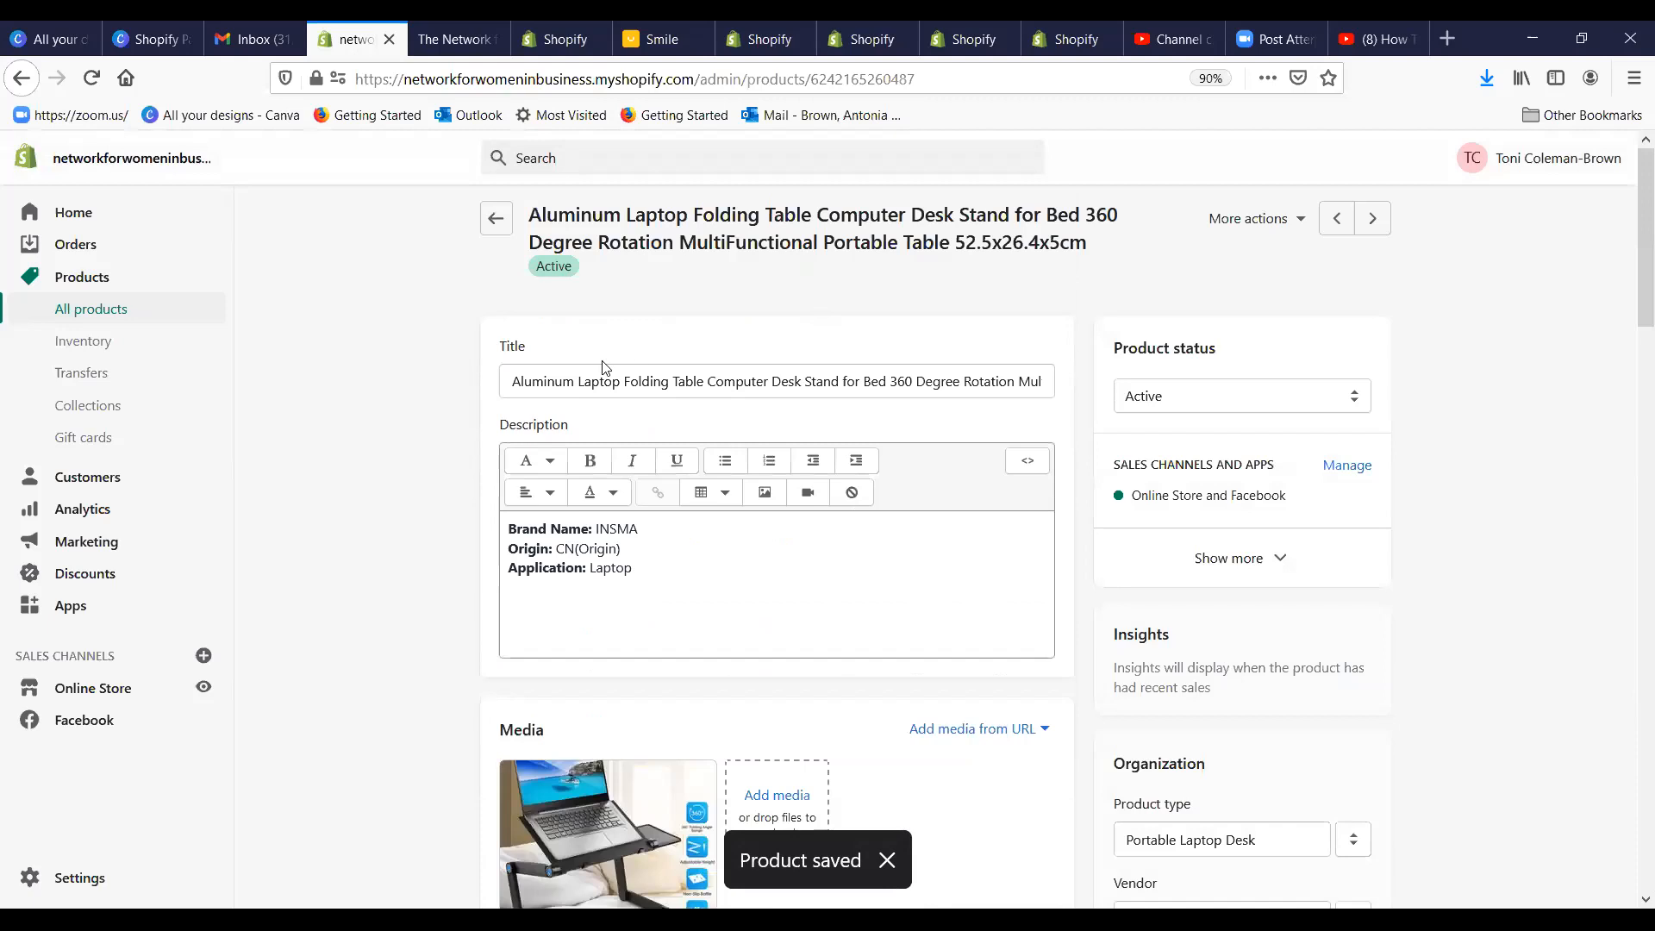
pyautogui.scroll(-20, 769, 420)
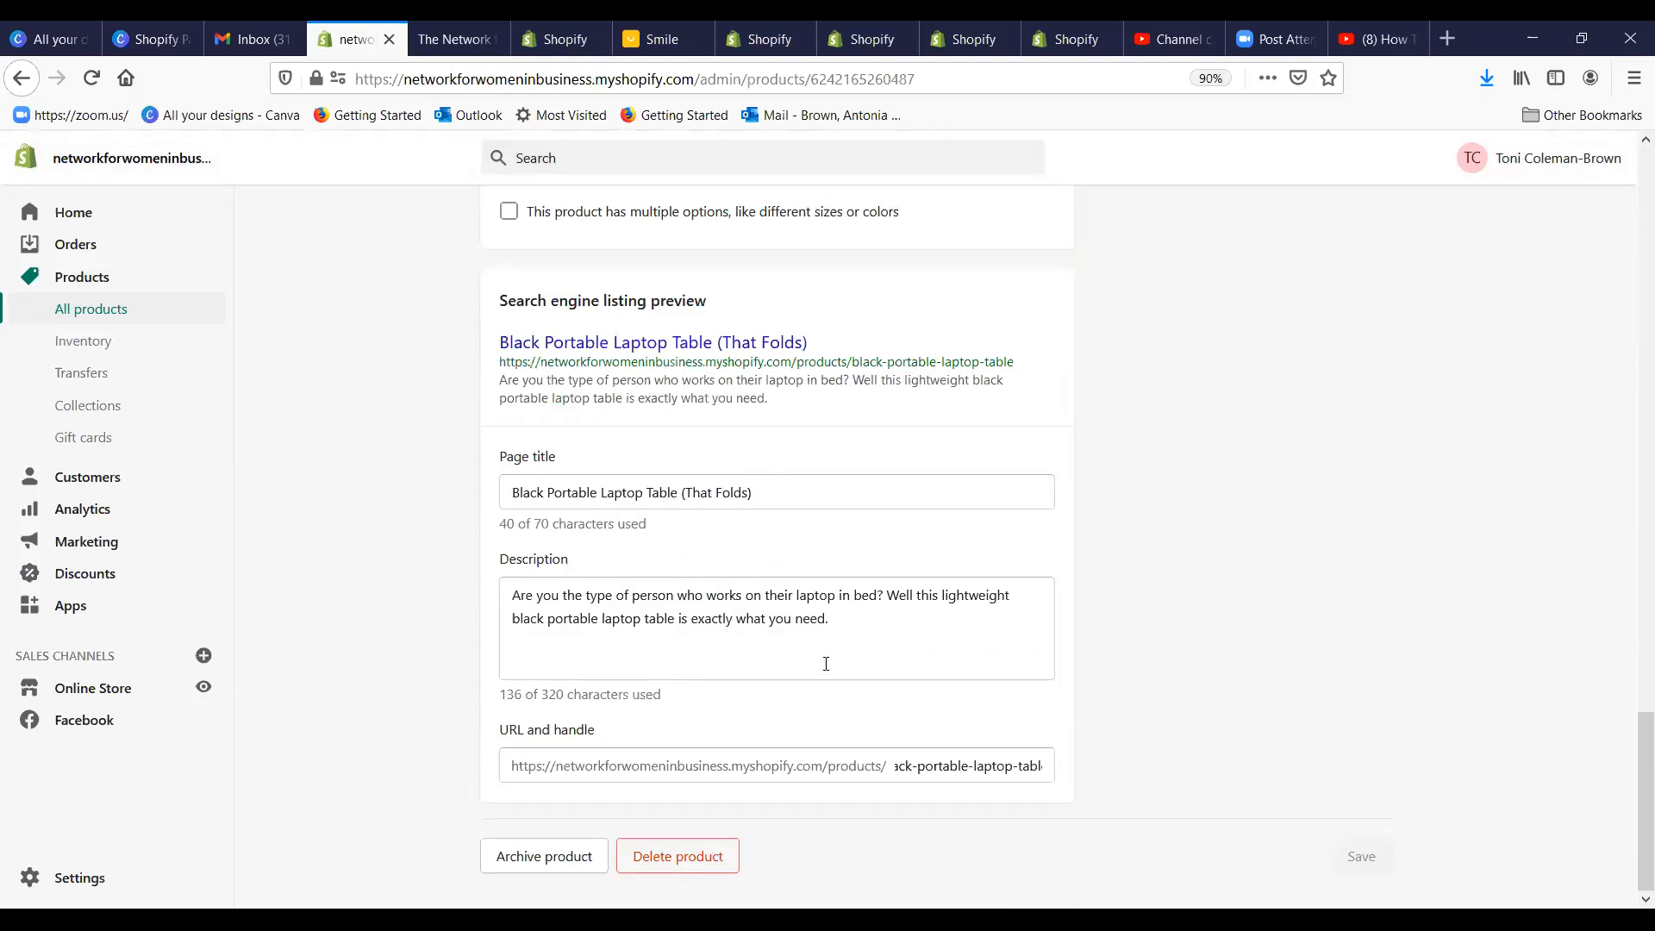
pyautogui.scroll(10, 831, 517)
pyautogui.scroll(10, 822, 493)
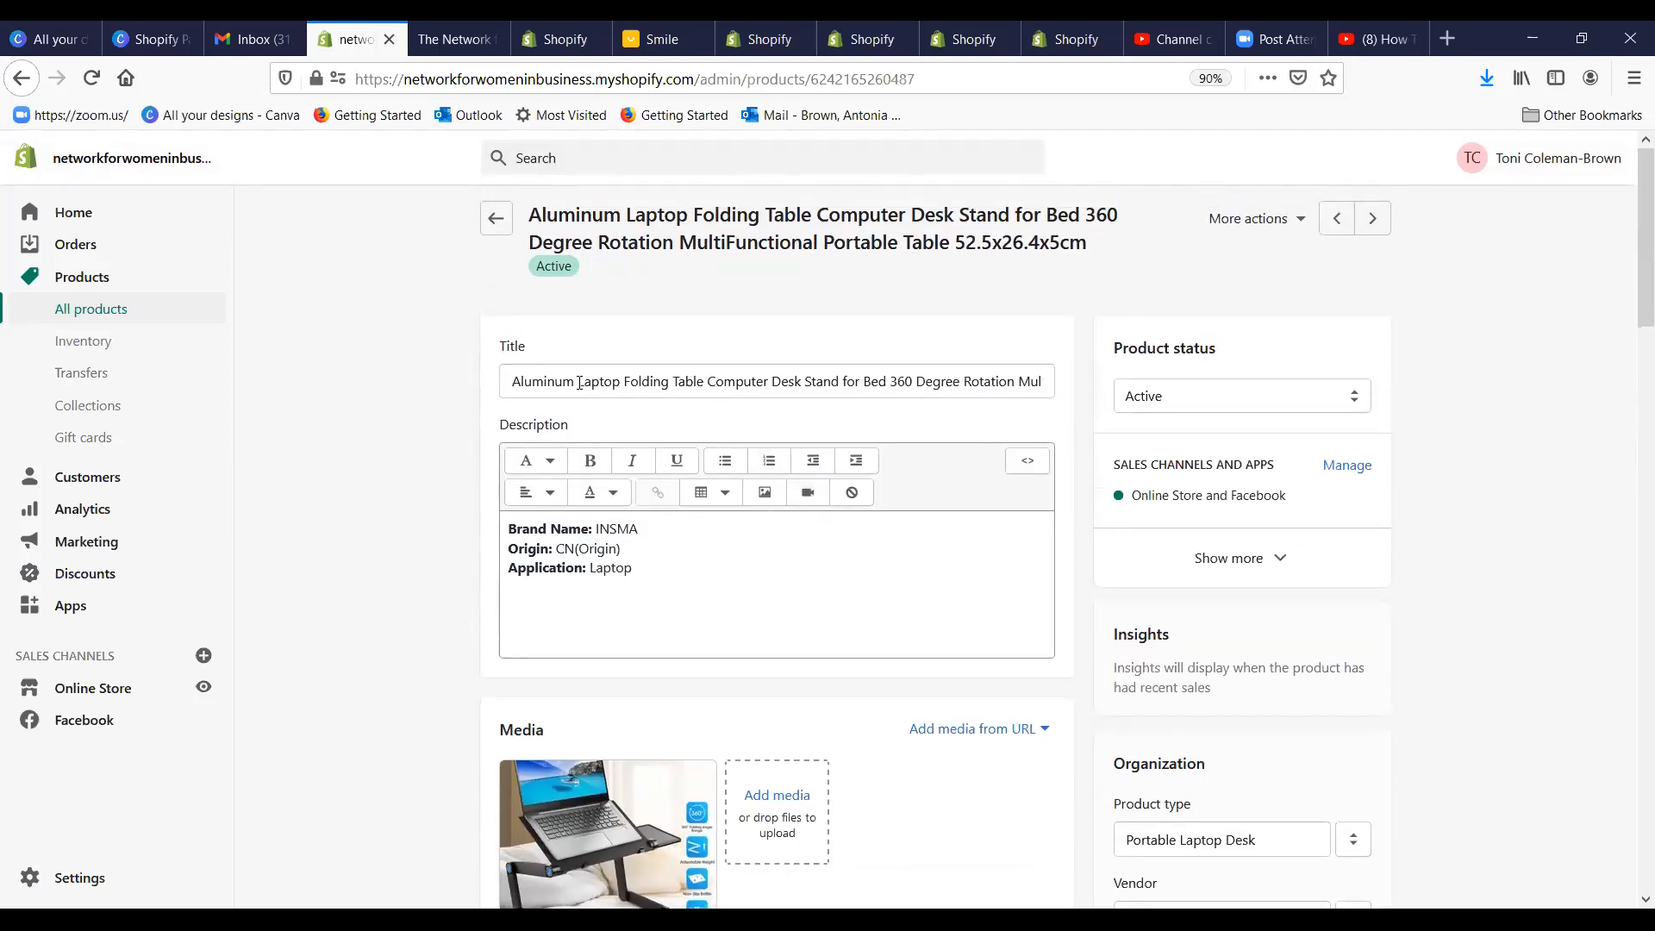
# Step: Retitle the product "Black Portable Laptop Folding Table" and clear its existing description
pyautogui.click(515, 383)
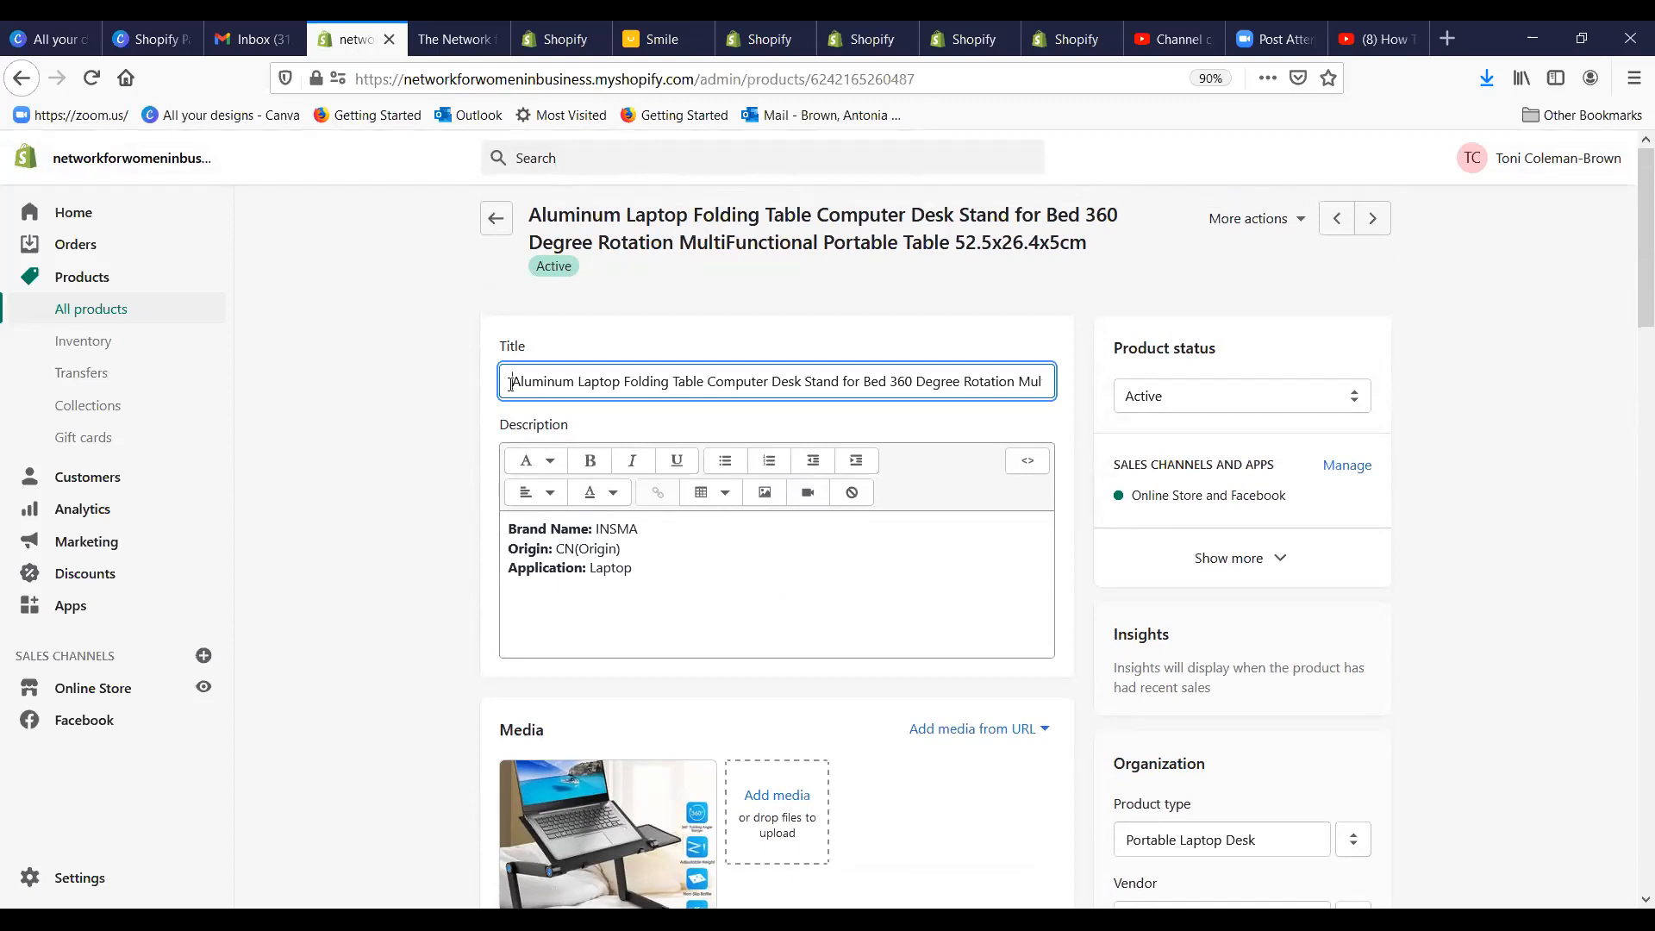
pyautogui.moveTo(510, 382); pyautogui.dragTo(1084, 403)
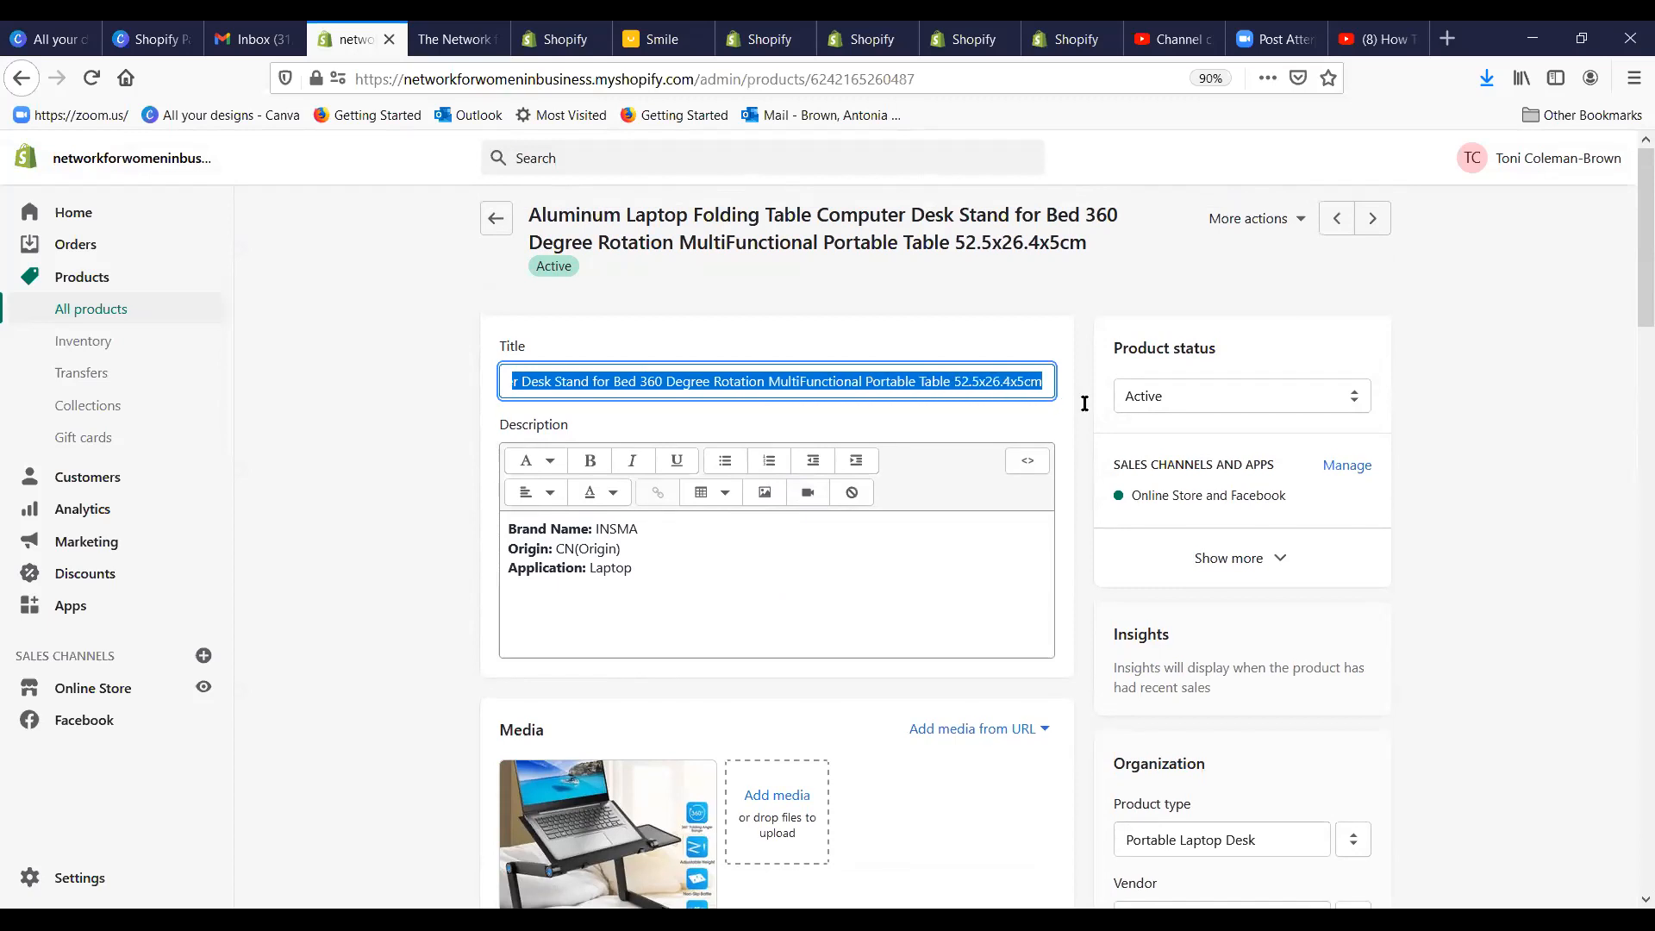
pyautogui.press('BackSpace')
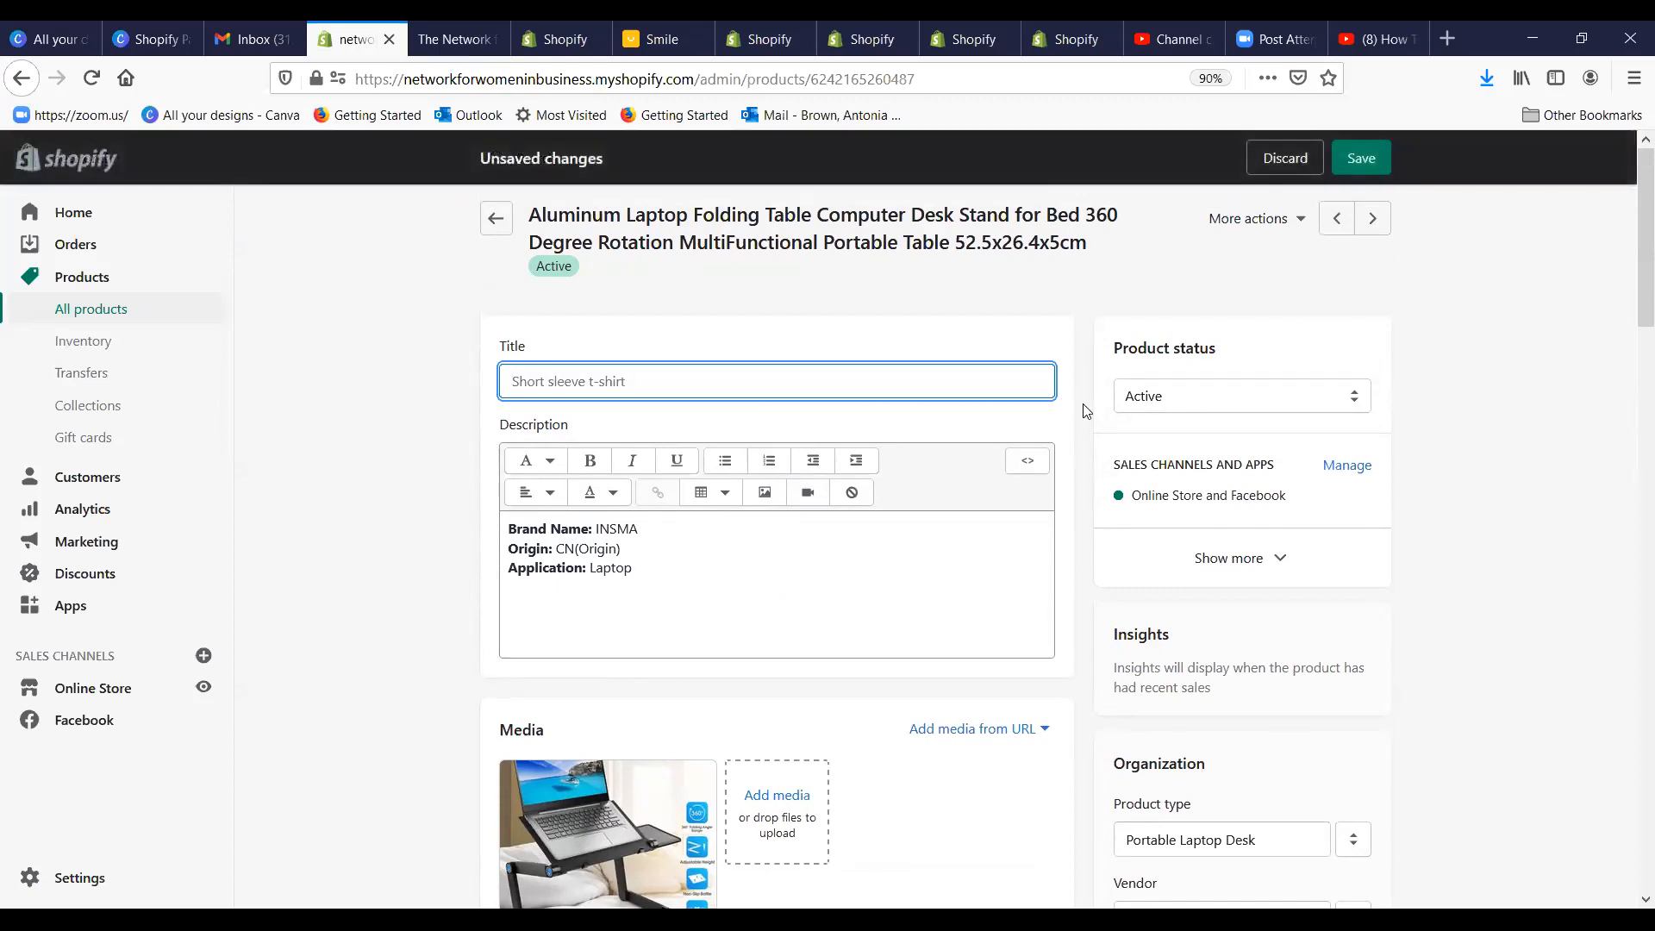
pyautogui.write('Black')
pyautogui.write(' Portables ')
pyautogui.write('le L')
pyautogui.write('aptop')
pyautogui.write(' Table')
pyautogui.press('BackSpace')
pyautogui.press('BackSpace')
pyautogui.press('BackSpace')
pyautogui.press('BackSpace')
pyautogui.press('BackSpace')
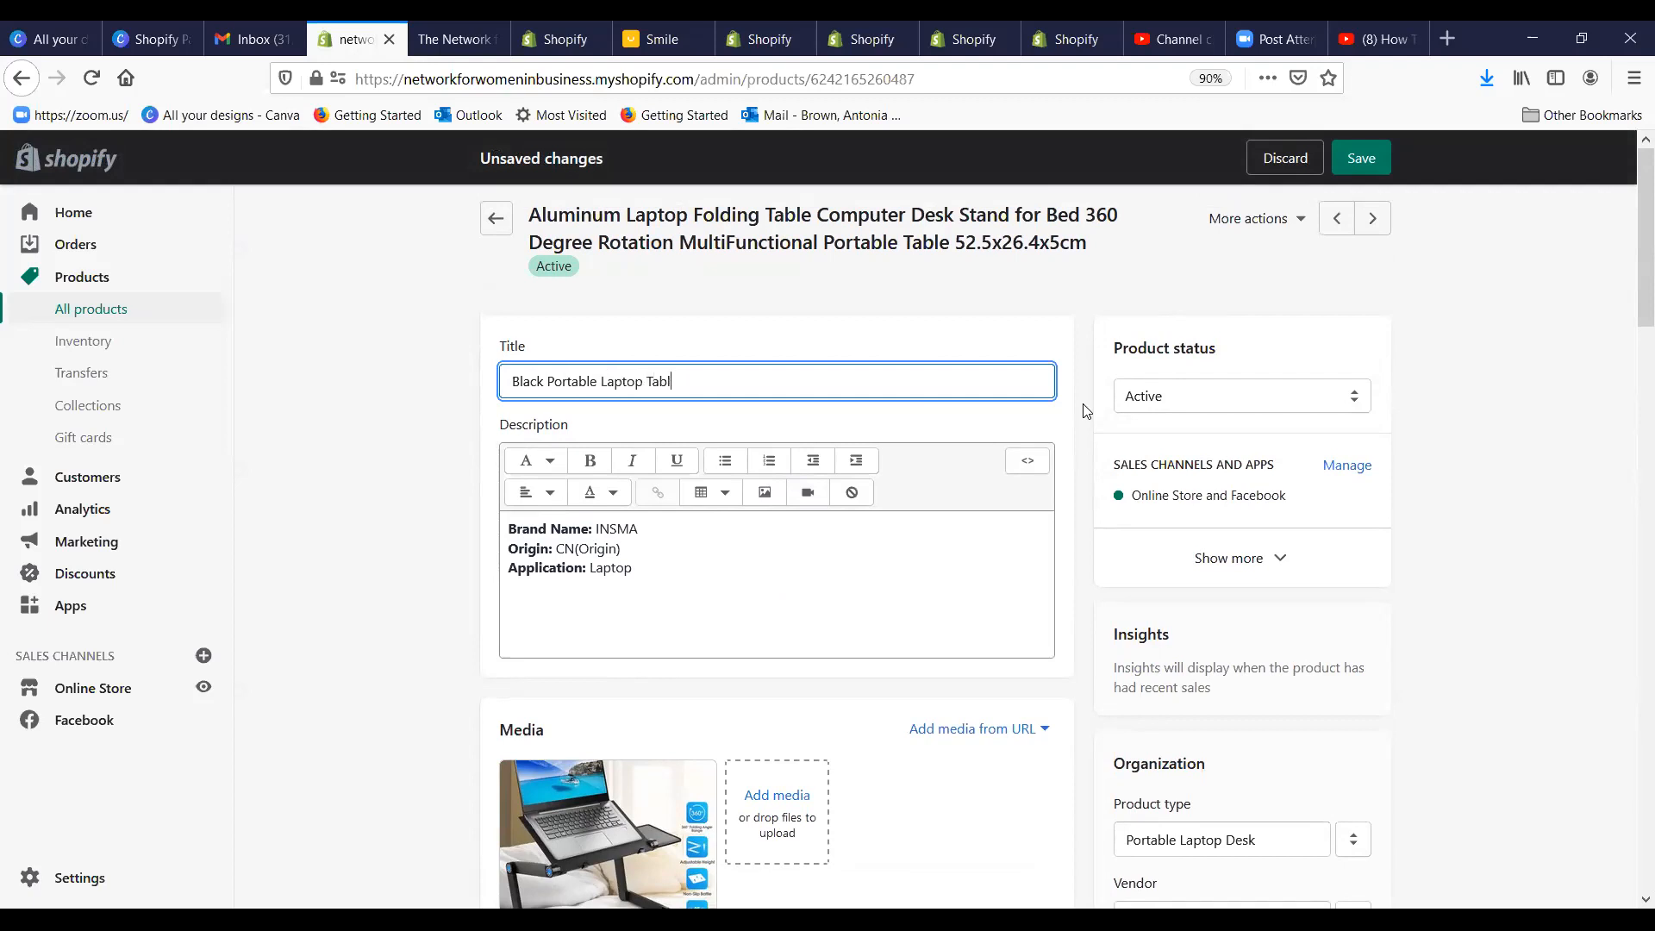
pyautogui.write('Folding Table')
pyautogui.moveTo(642, 567); pyautogui.dragTo(508, 530)
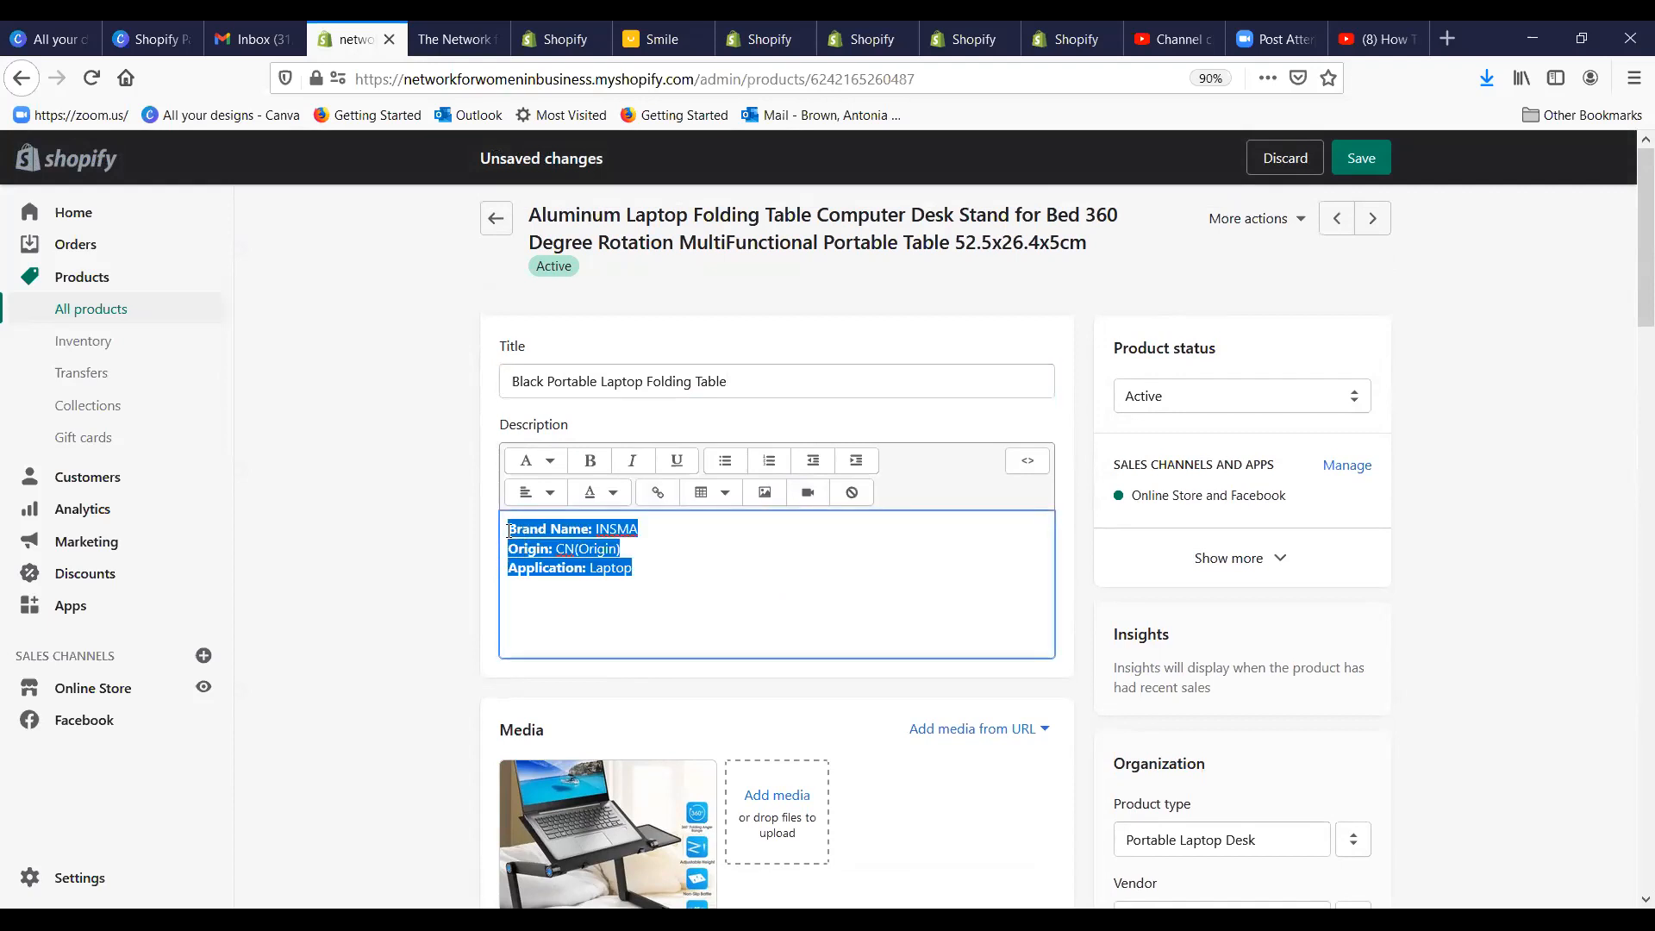
pyautogui.press('BackSpace')
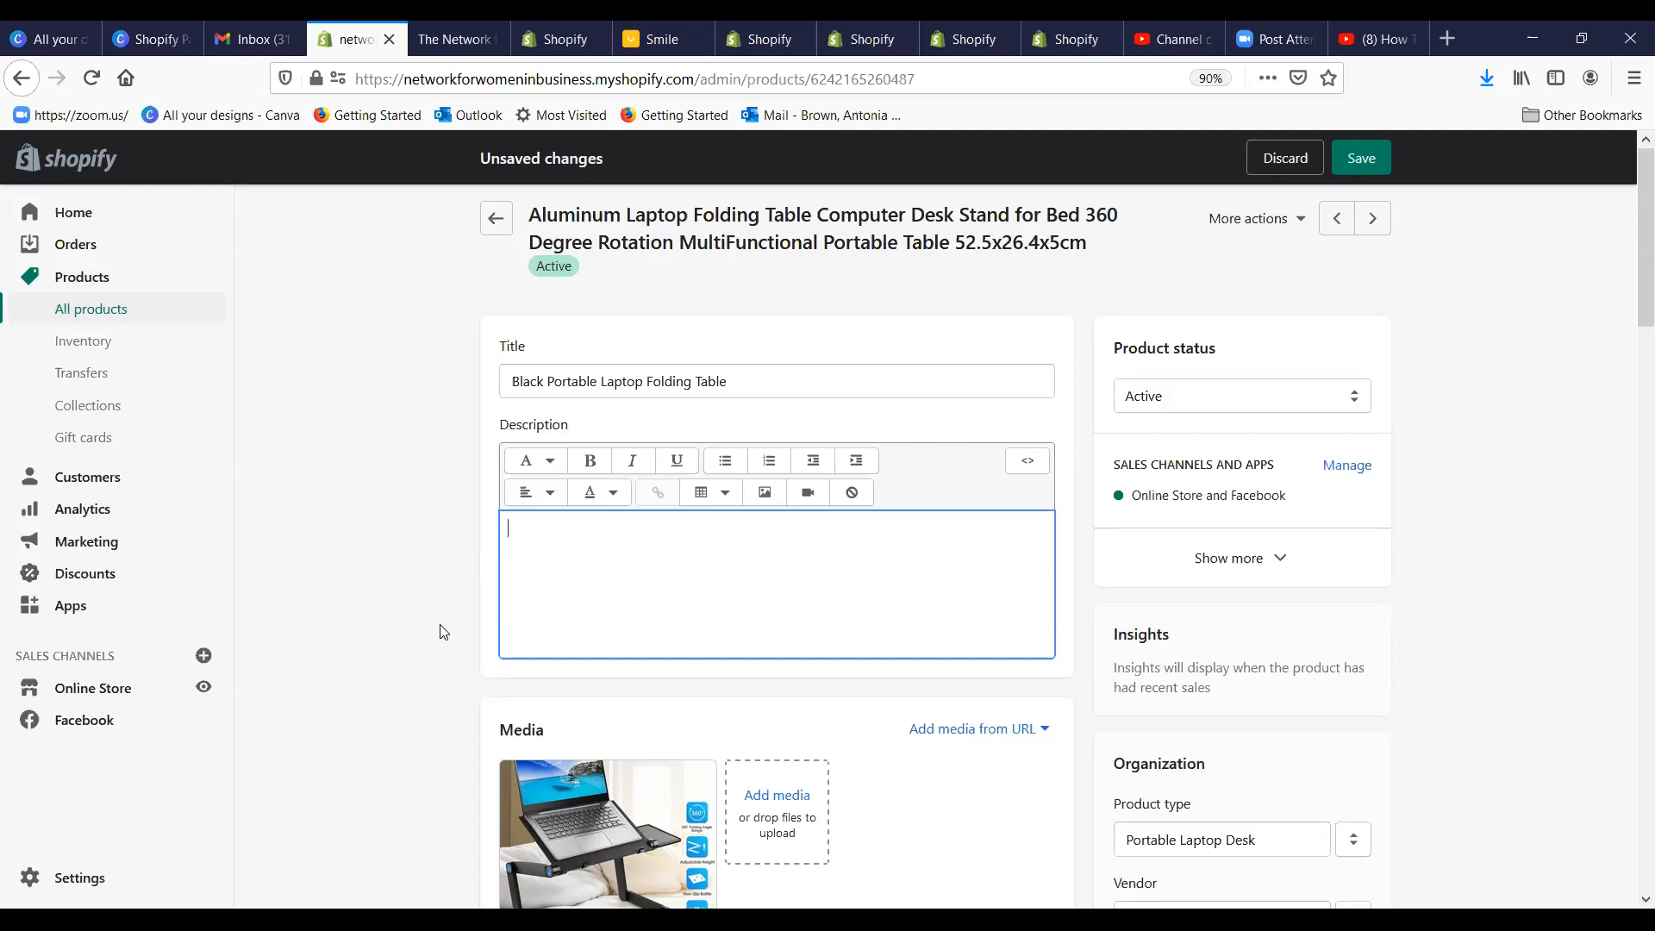
# Step: Look over the product's media, pricing, inventory, customs and variants sections
pyautogui.scroll(-3, 603, 616)
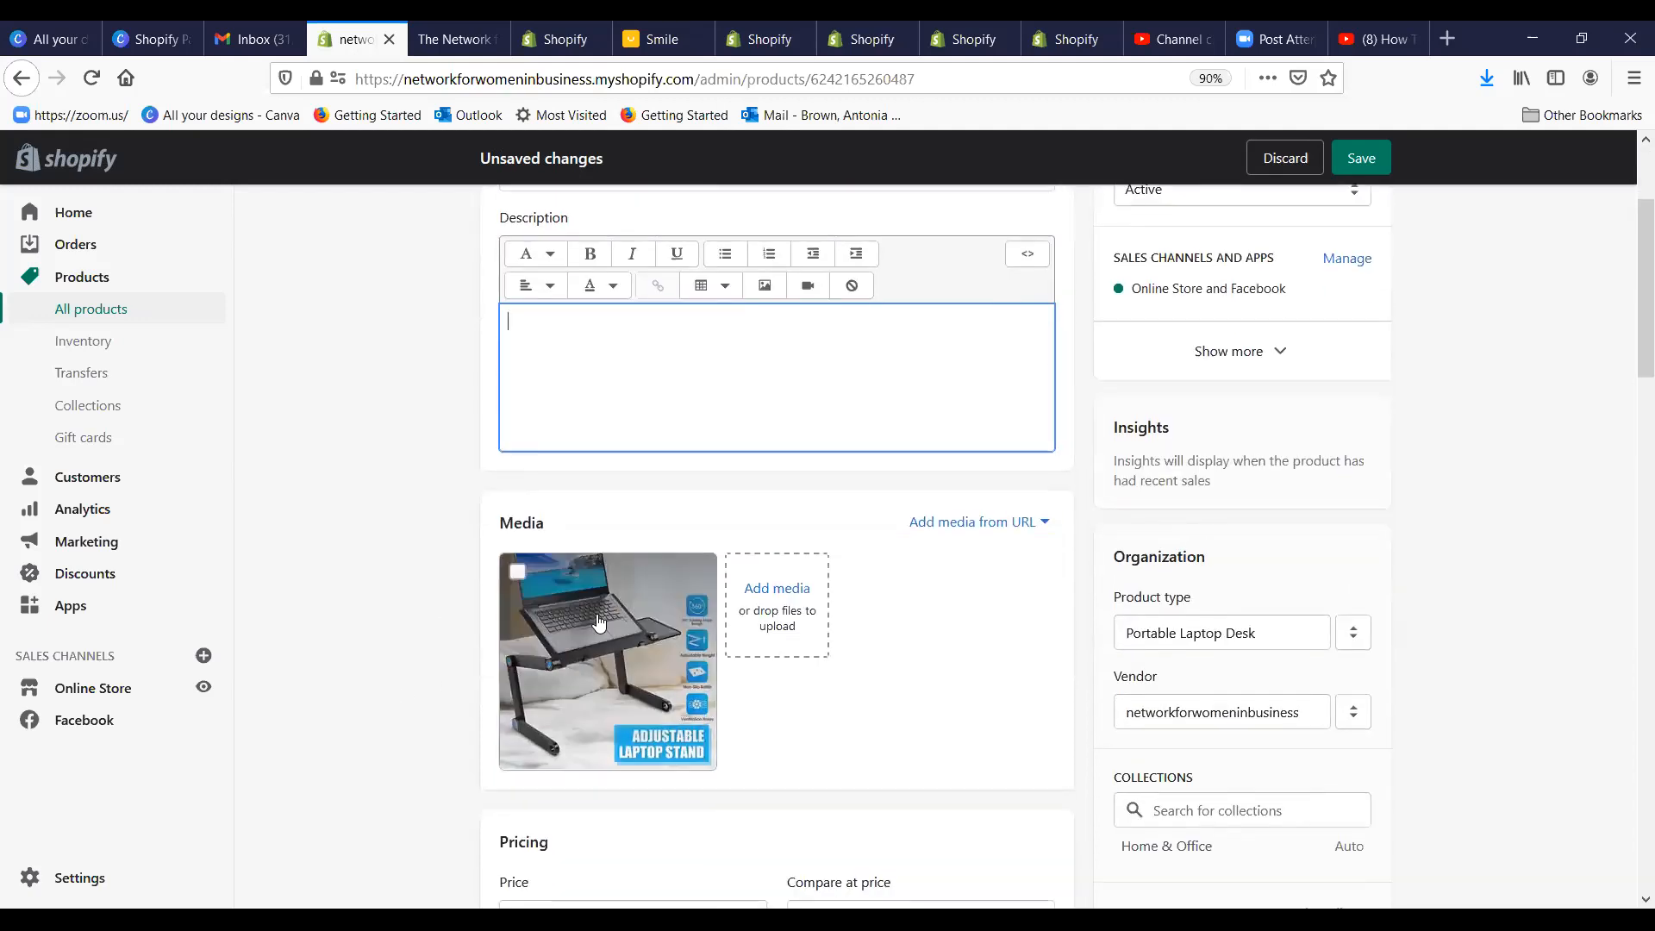
pyautogui.scroll(-6, 709, 543)
pyautogui.scroll(-3, 710, 540)
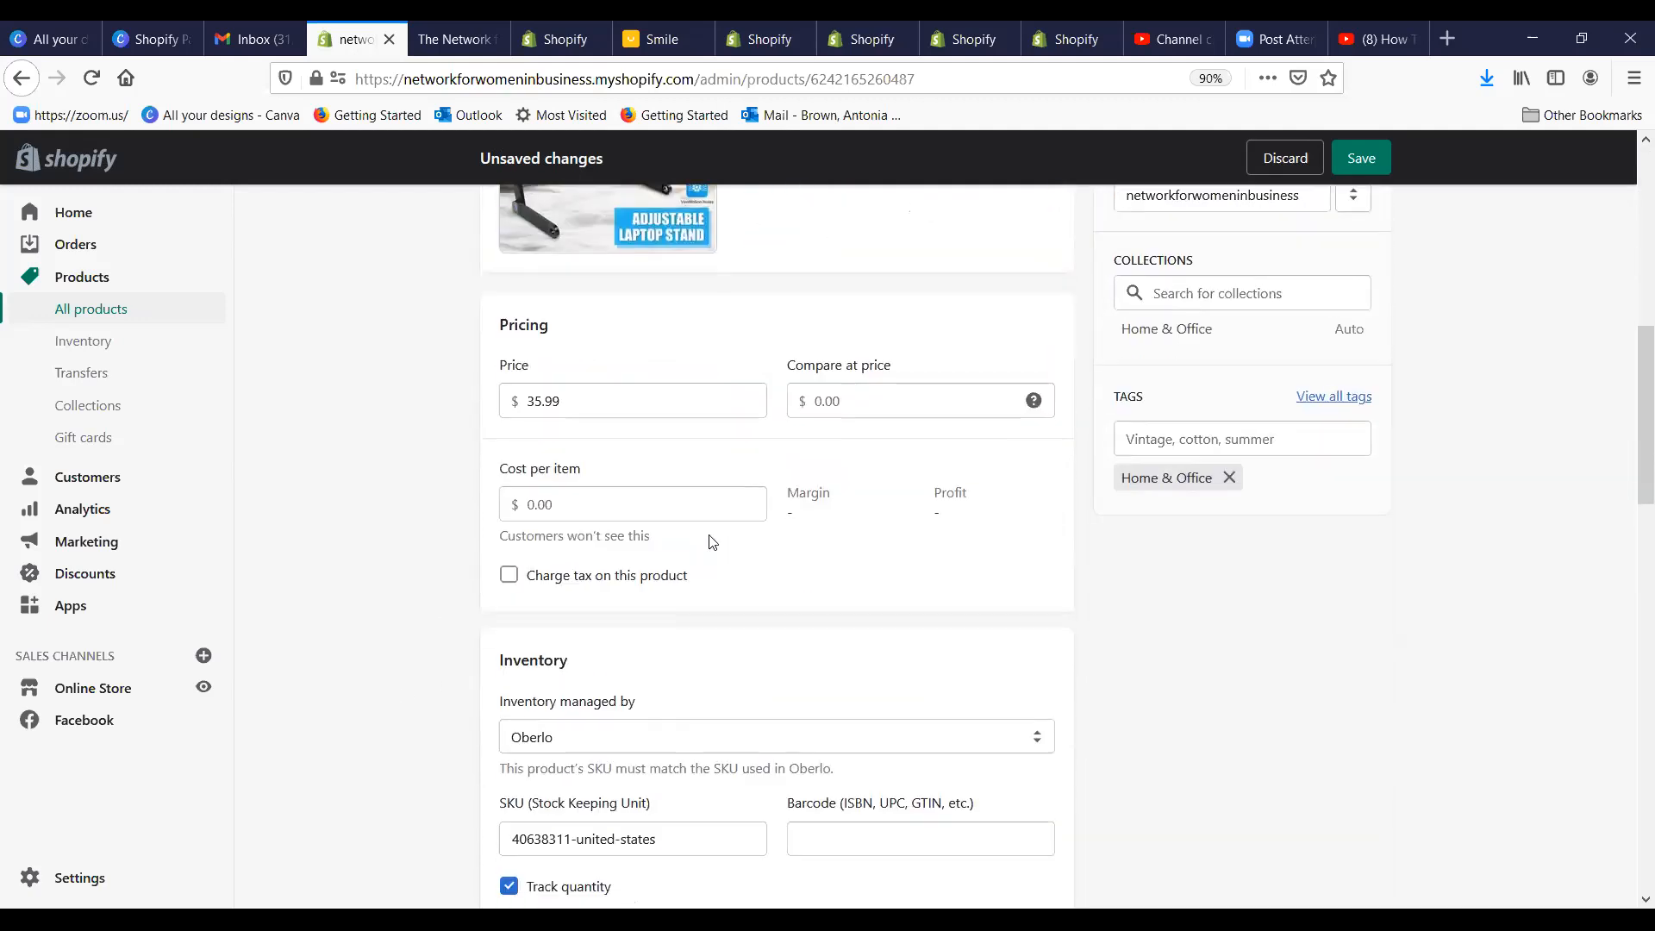
pyautogui.scroll(-15, 955, 466)
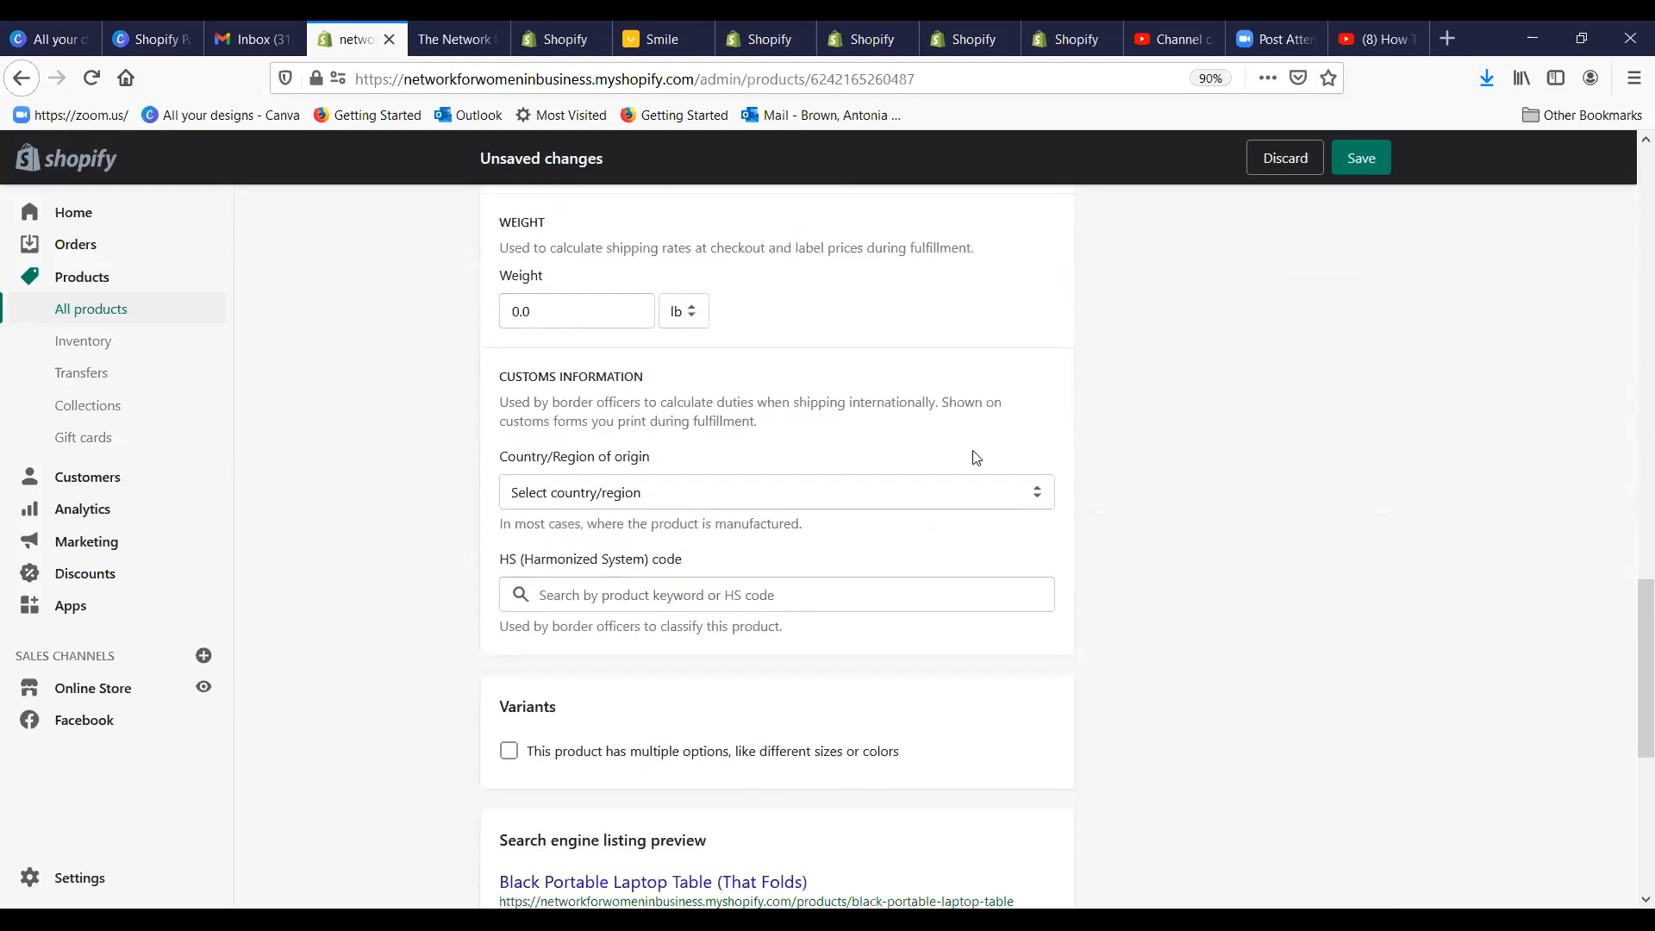
pyautogui.scroll(15, 1008, 443)
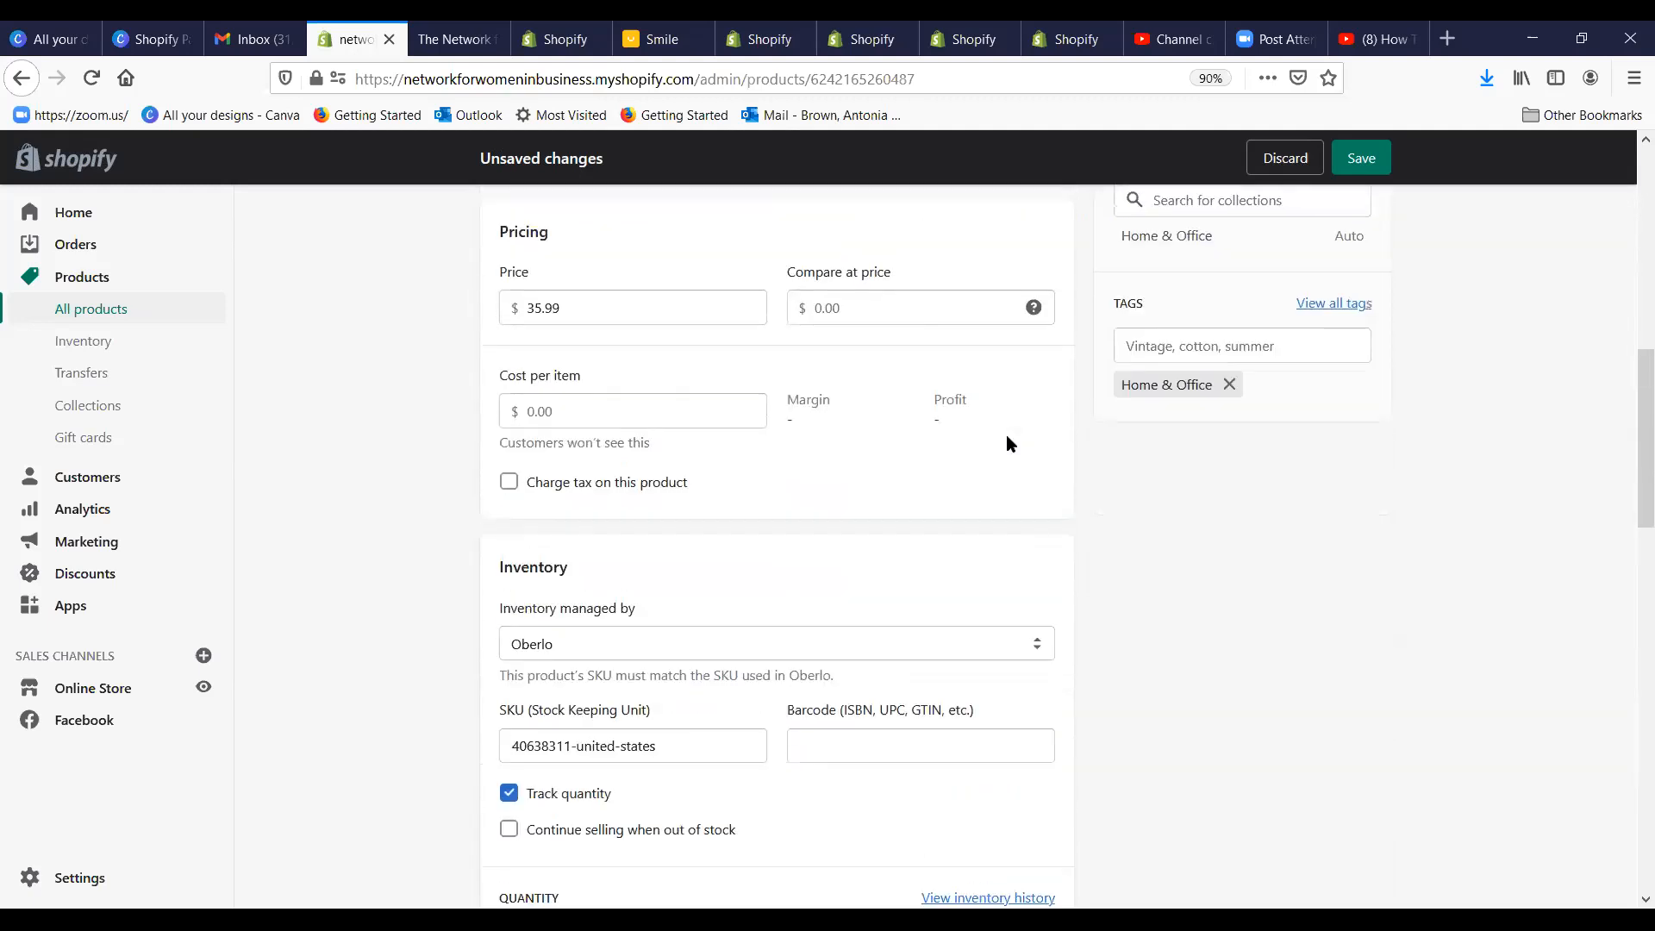
pyautogui.scroll(1, 1005, 440)
pyautogui.scroll(-1, 1005, 440)
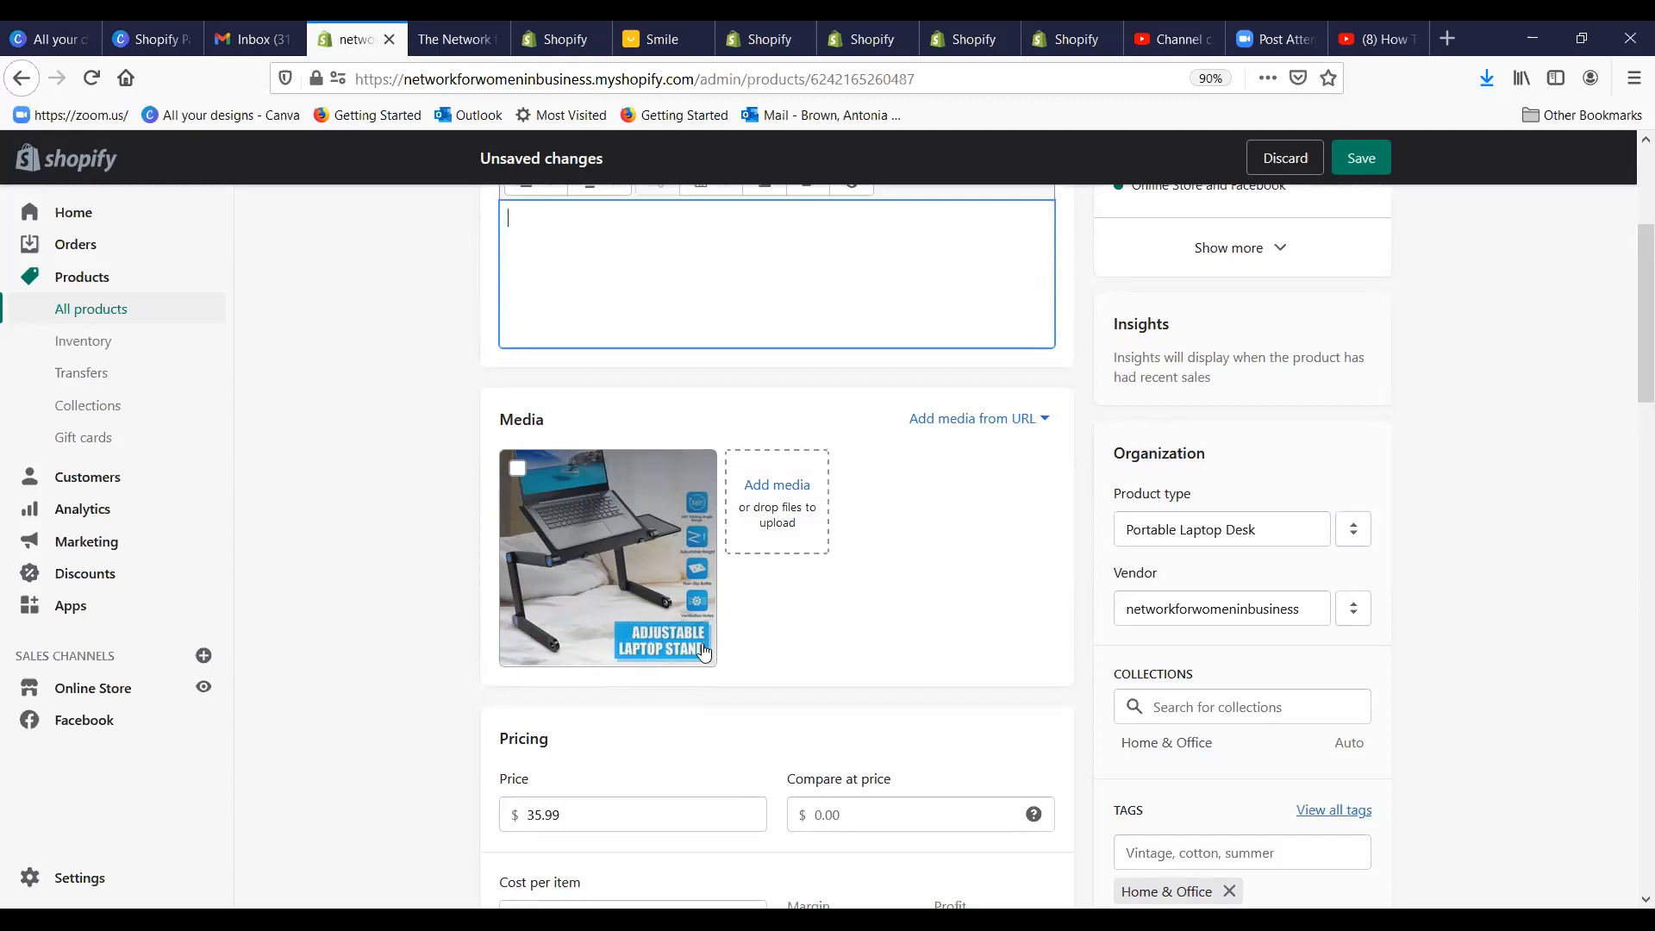
pyautogui.scroll(4, 689, 638)
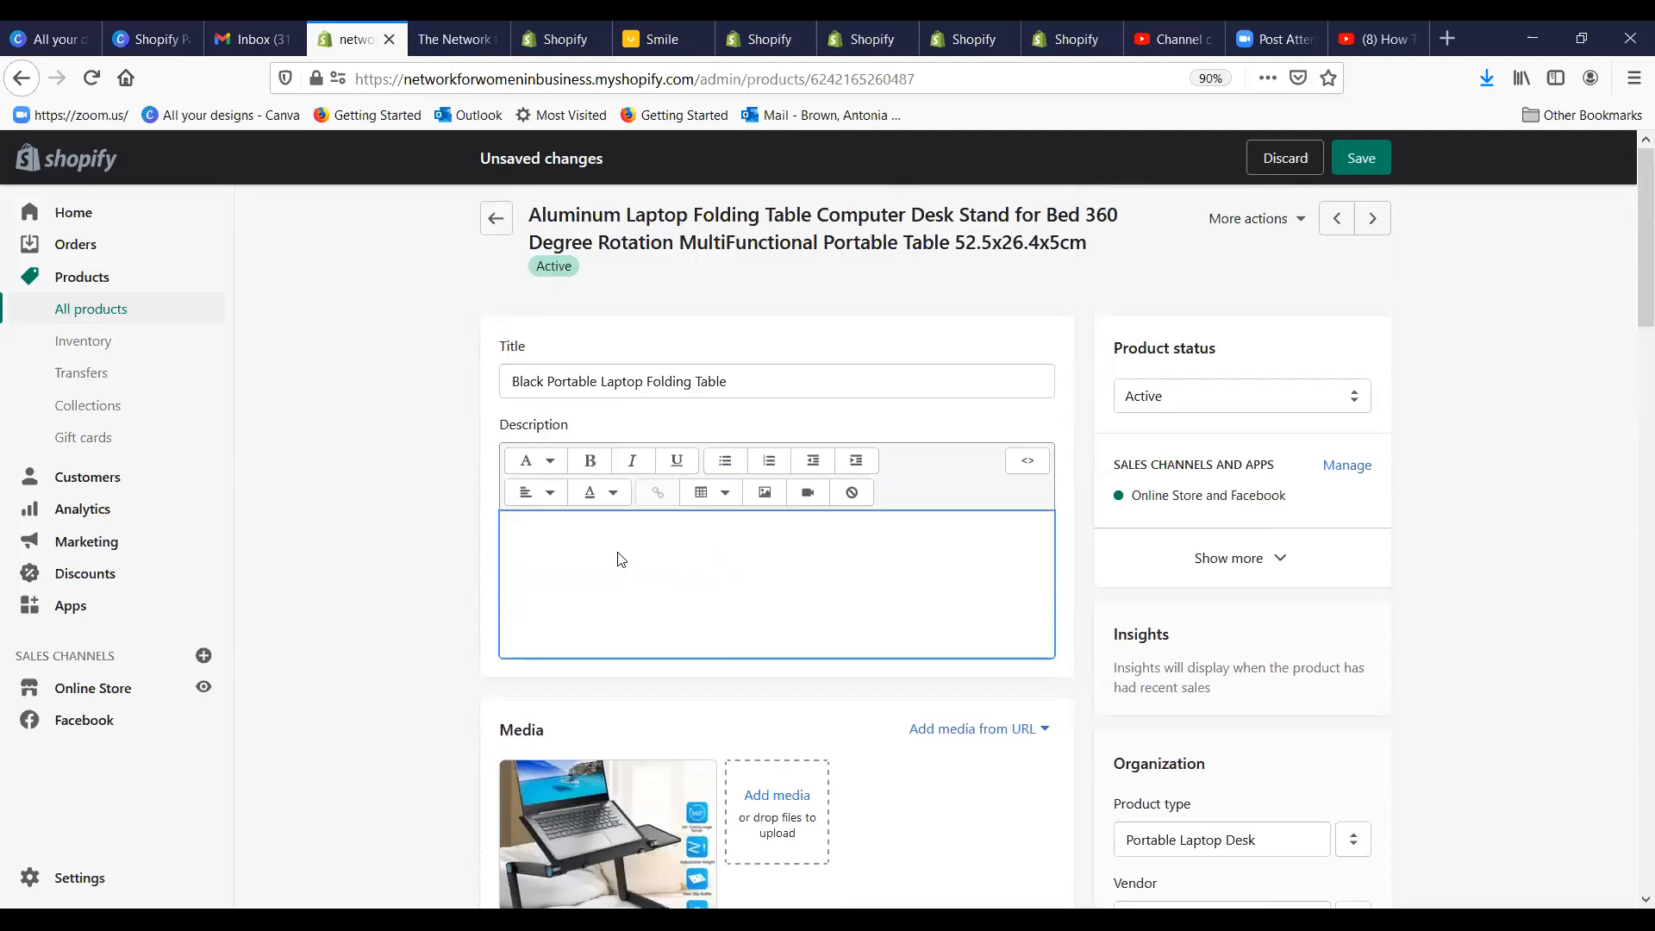
# Step: Enter "Adjustable laptop stand" as the product description, using the wording on the product image
pyautogui.write('Adjustable')
pyautogui.scroll(-3, 617, 559)
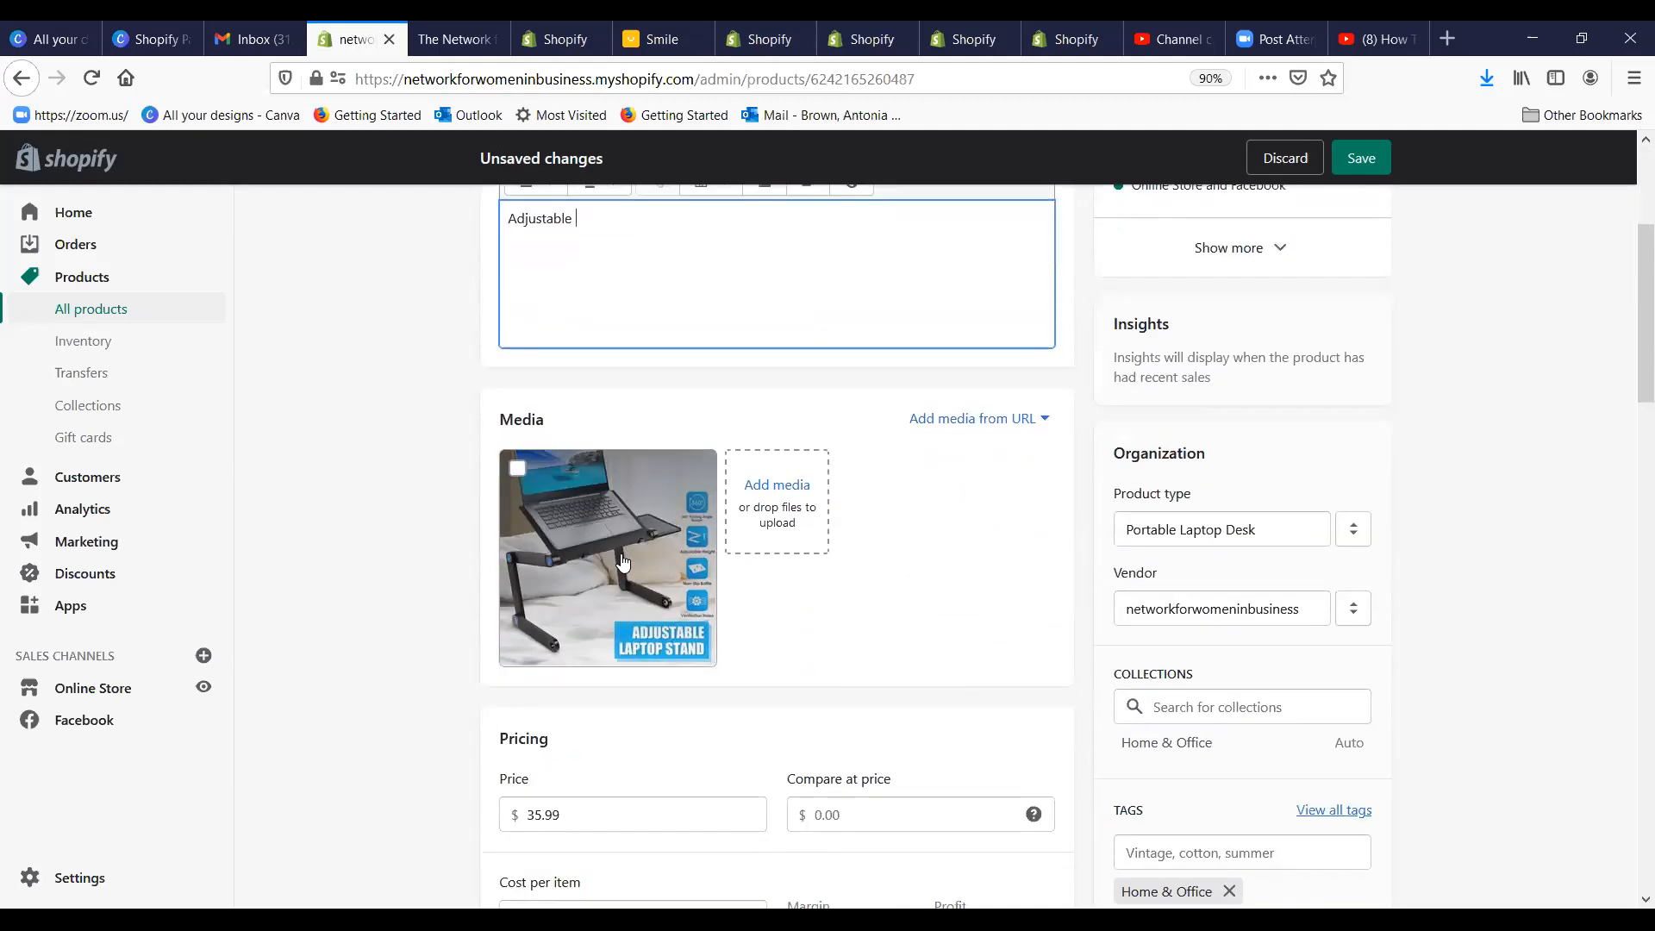
pyautogui.scroll(3, 620, 561)
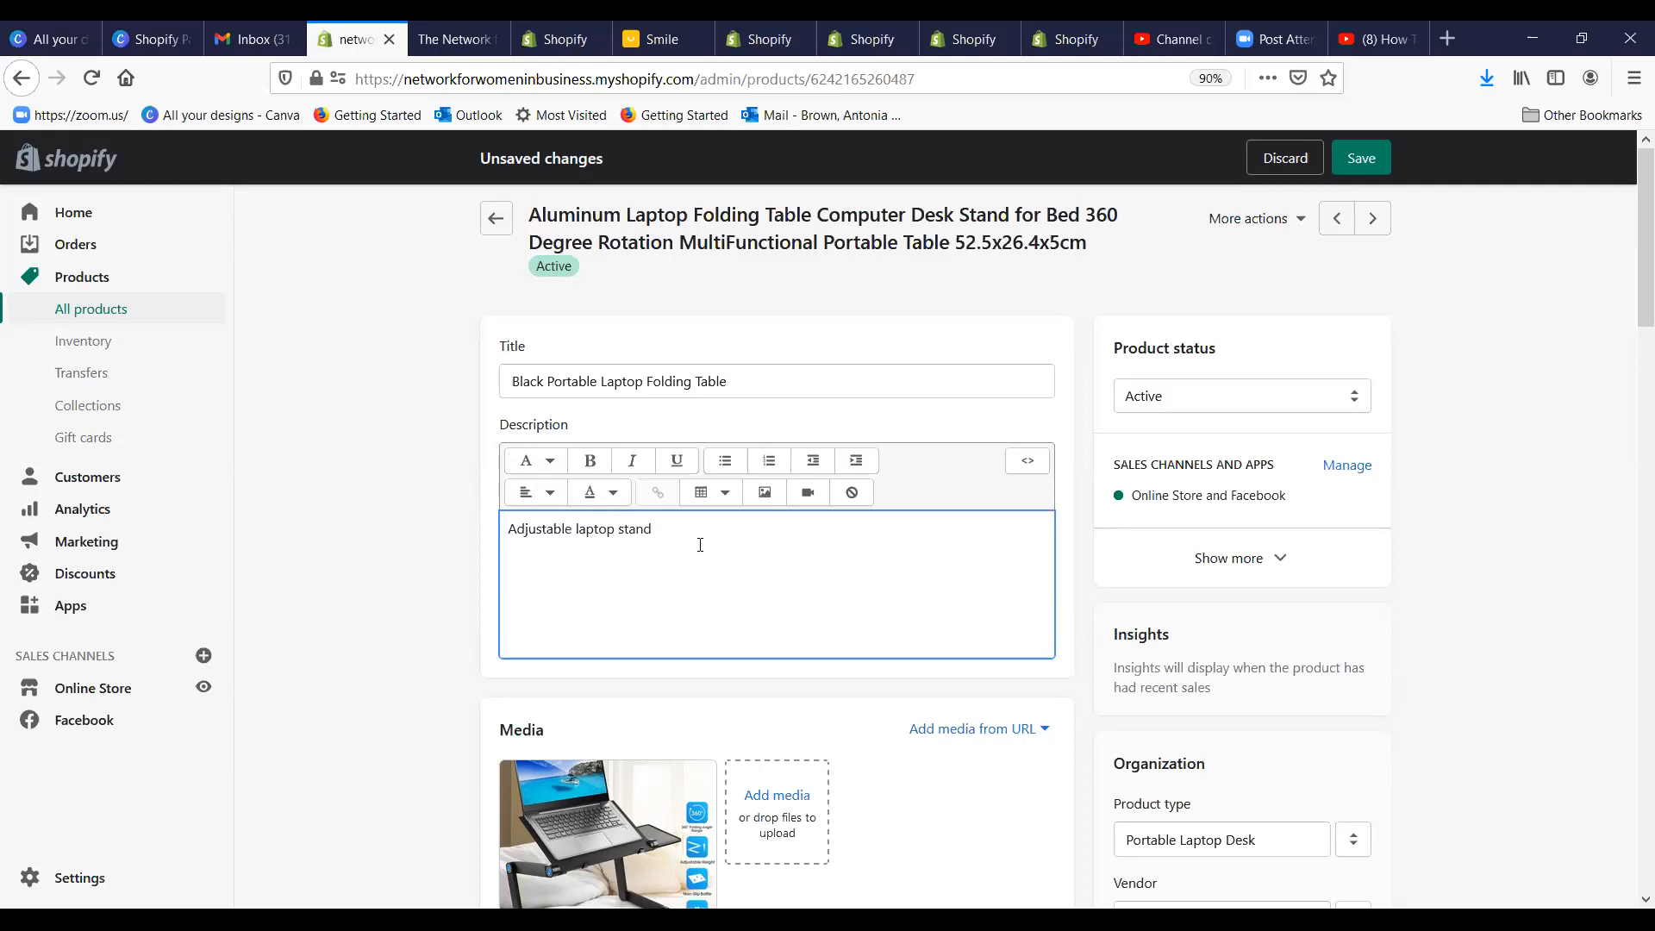
# Step: Copy the product title and paste it on a new line below "Adjustable laptop stand" in the description
pyautogui.scroll(-2, 700, 541)
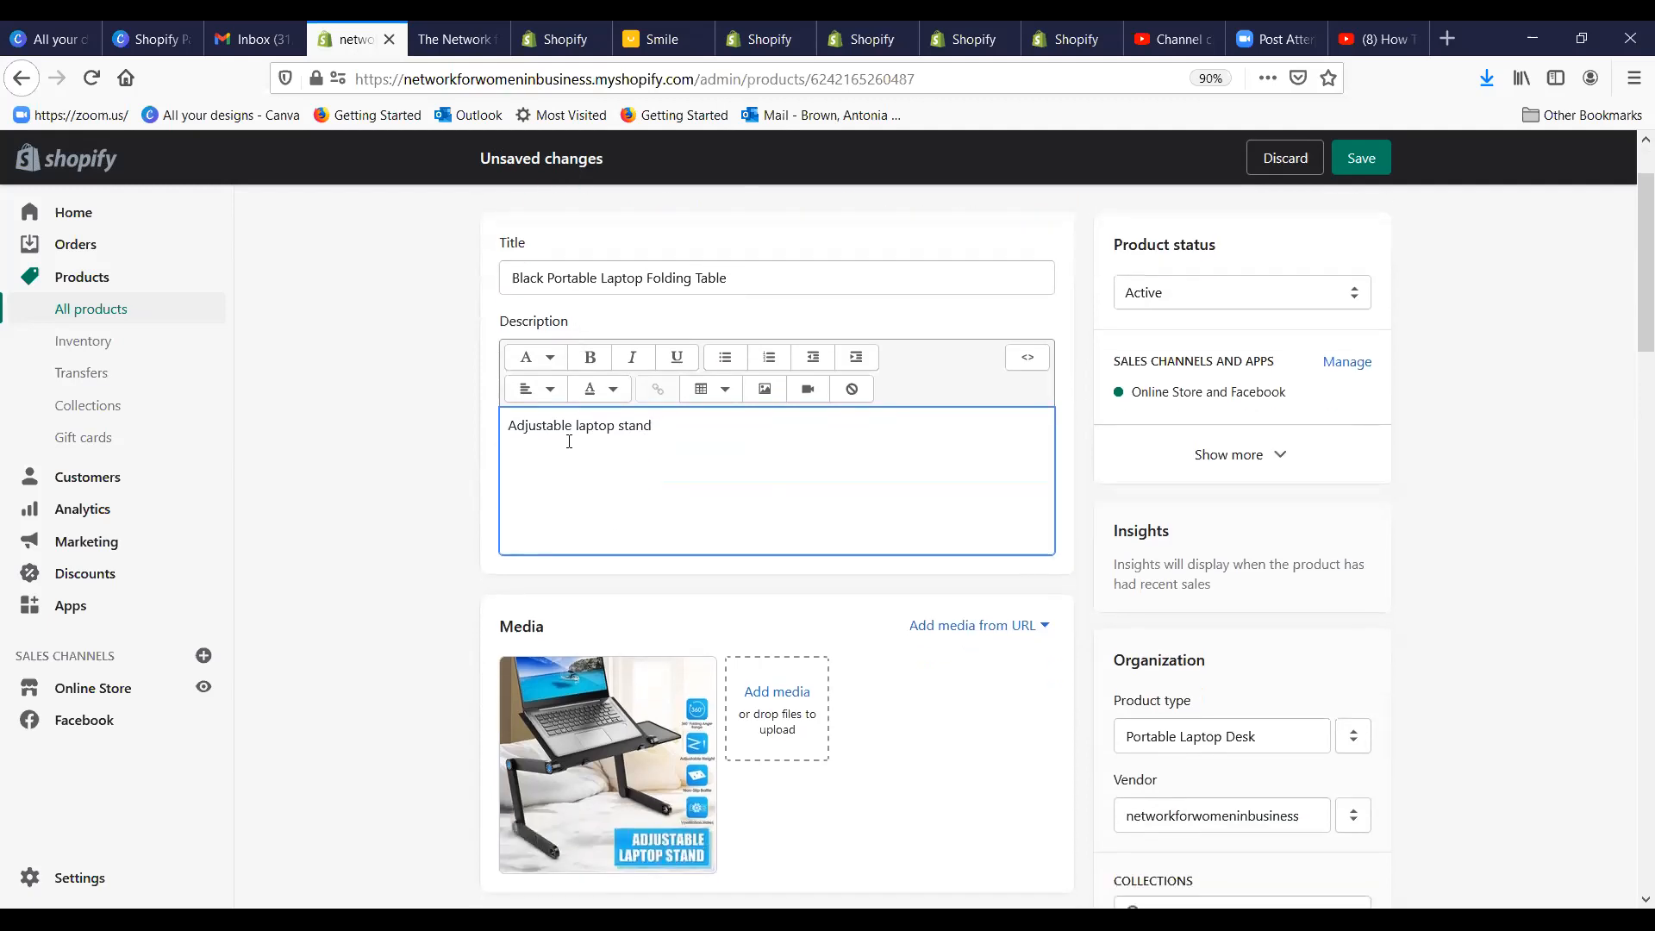
pyautogui.moveTo(739, 277); pyautogui.dragTo(433, 276)
pyautogui.hotkey('ctrl', 'c')
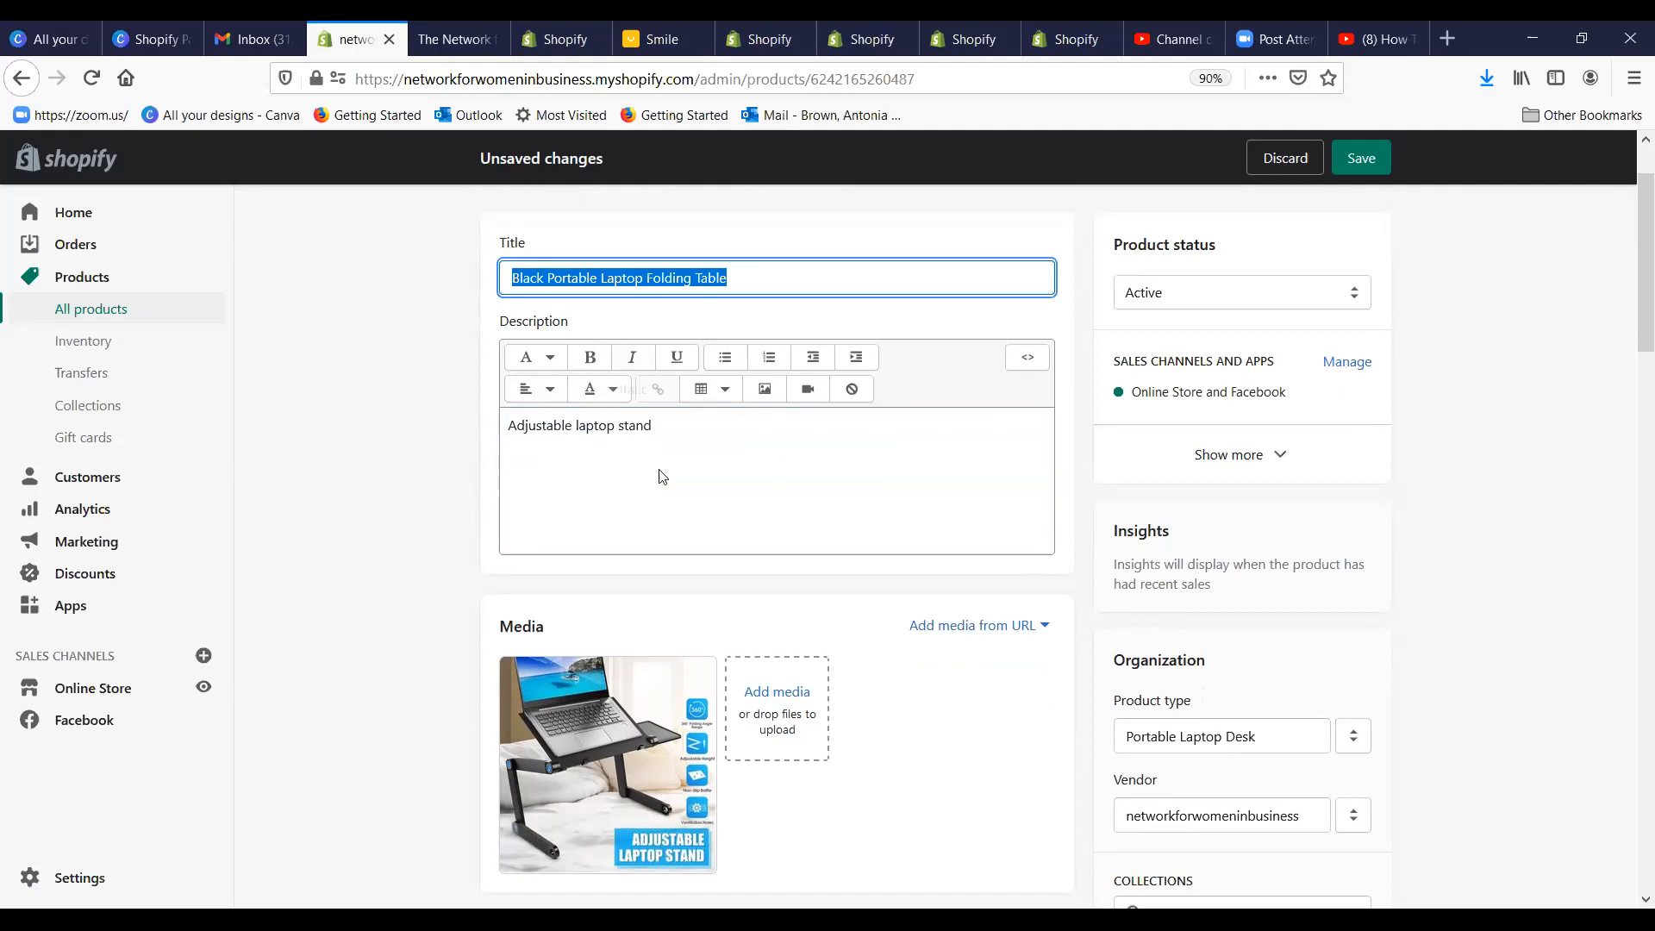
pyautogui.click(567, 456)
pyautogui.click(653, 426)
pyautogui.press('Return')
pyautogui.hotkey('ctrl', 'v')
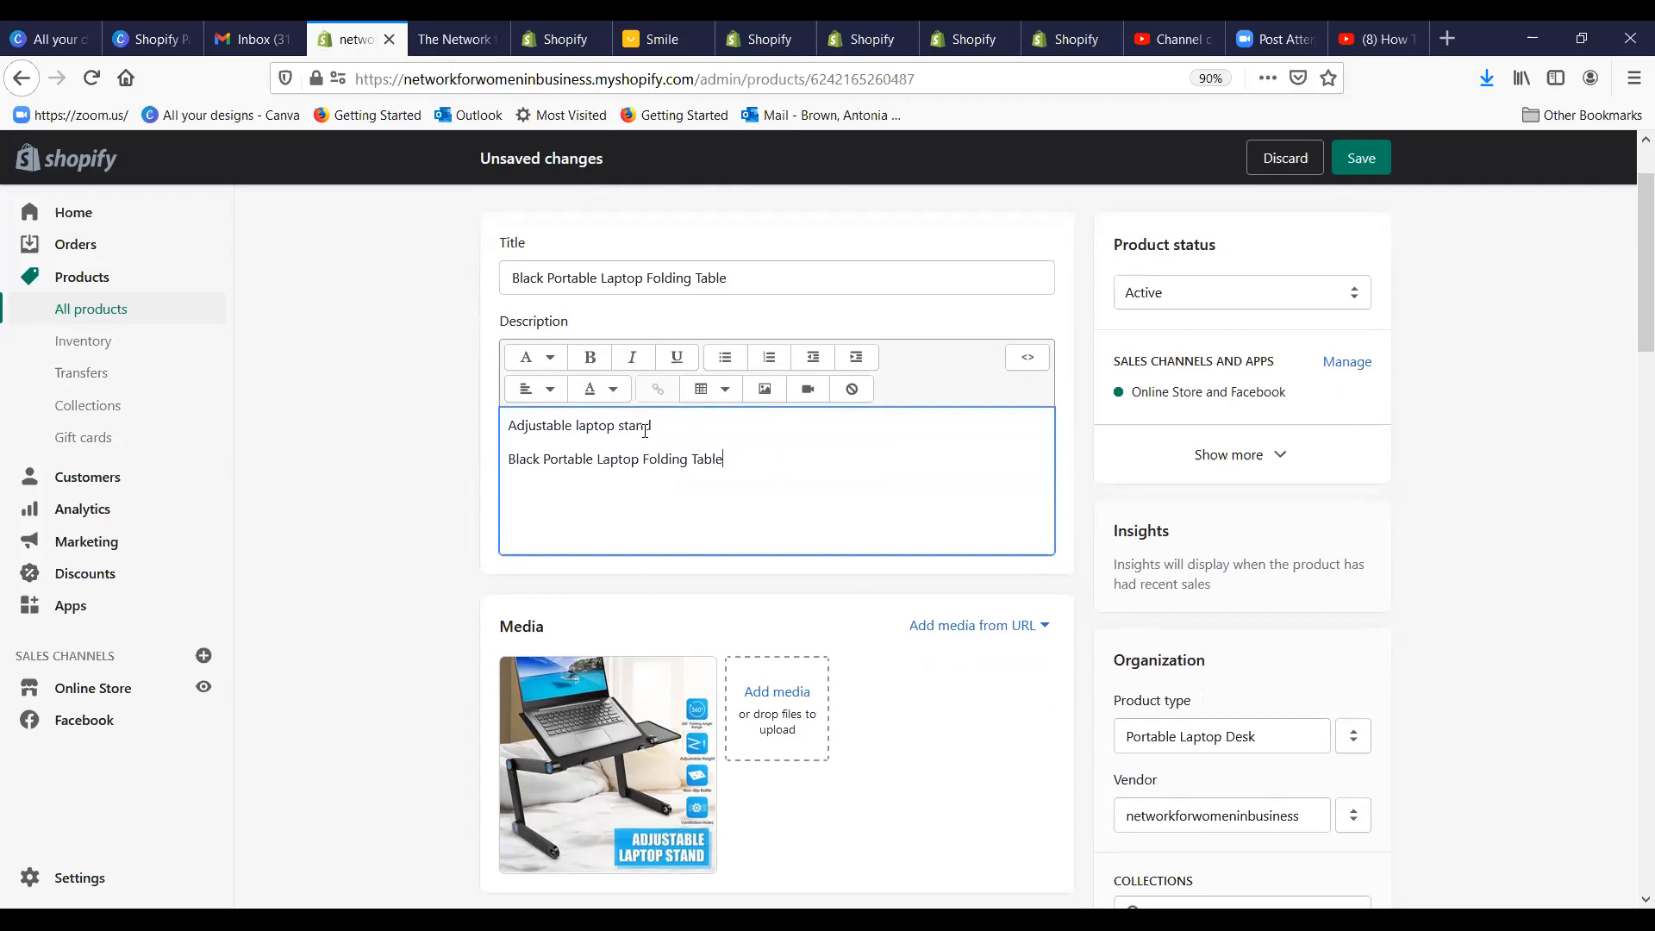
# Step: Examine the product's price, compare at price and cost per item fields
pyautogui.scroll(-6, 743, 450)
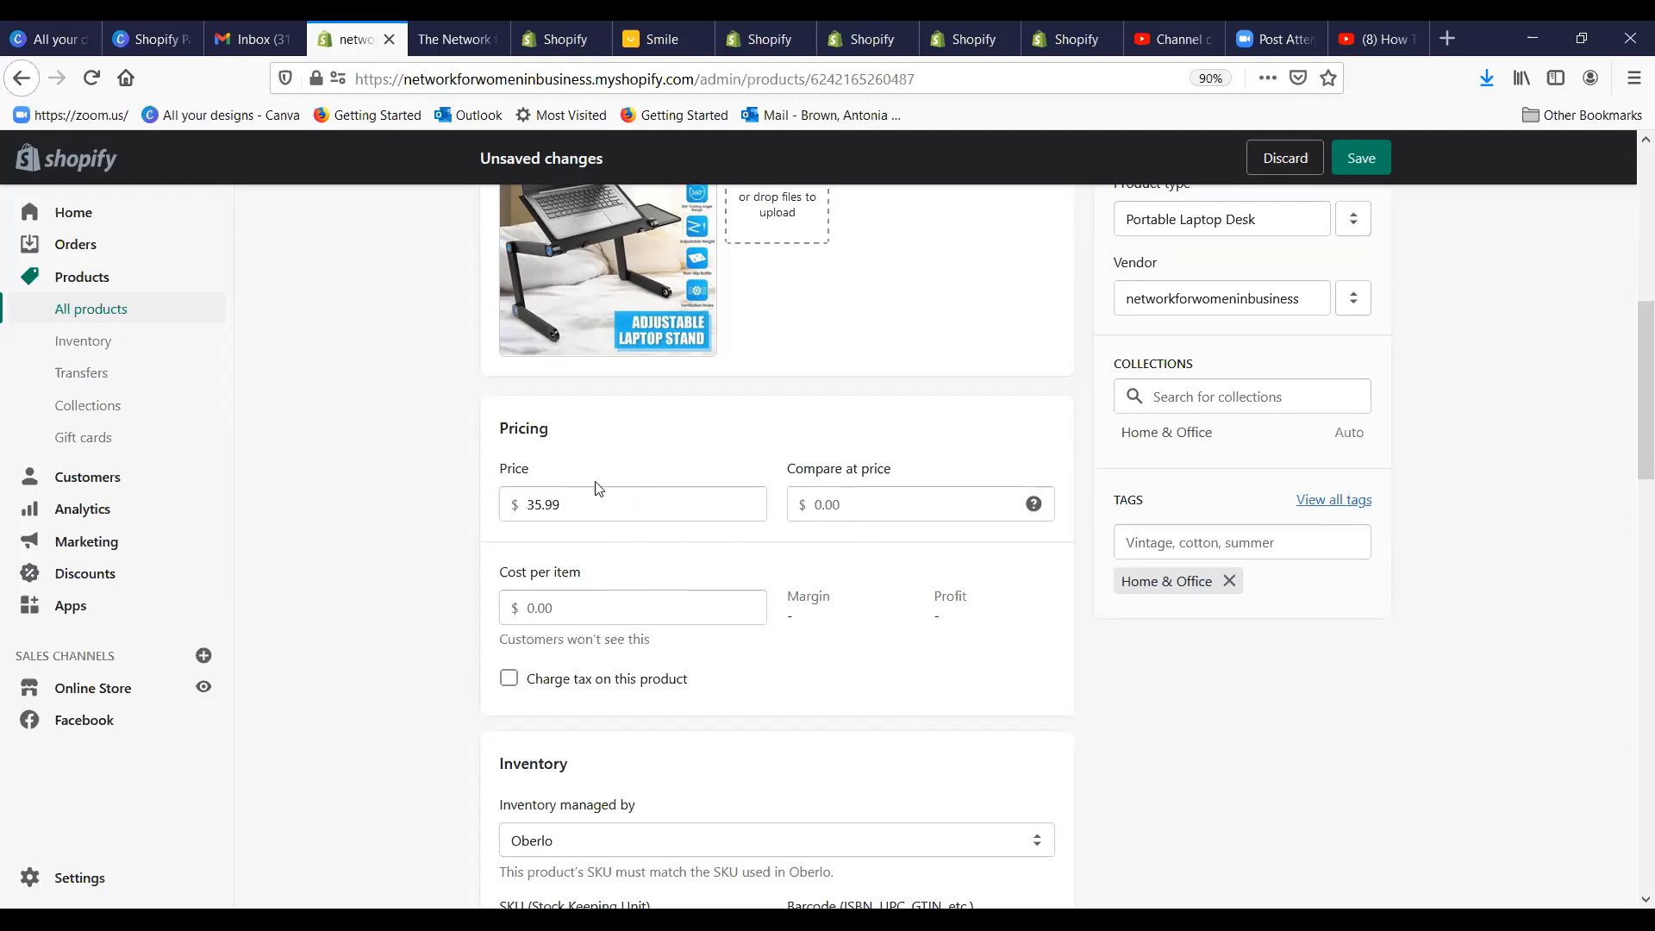
pyautogui.click(861, 499)
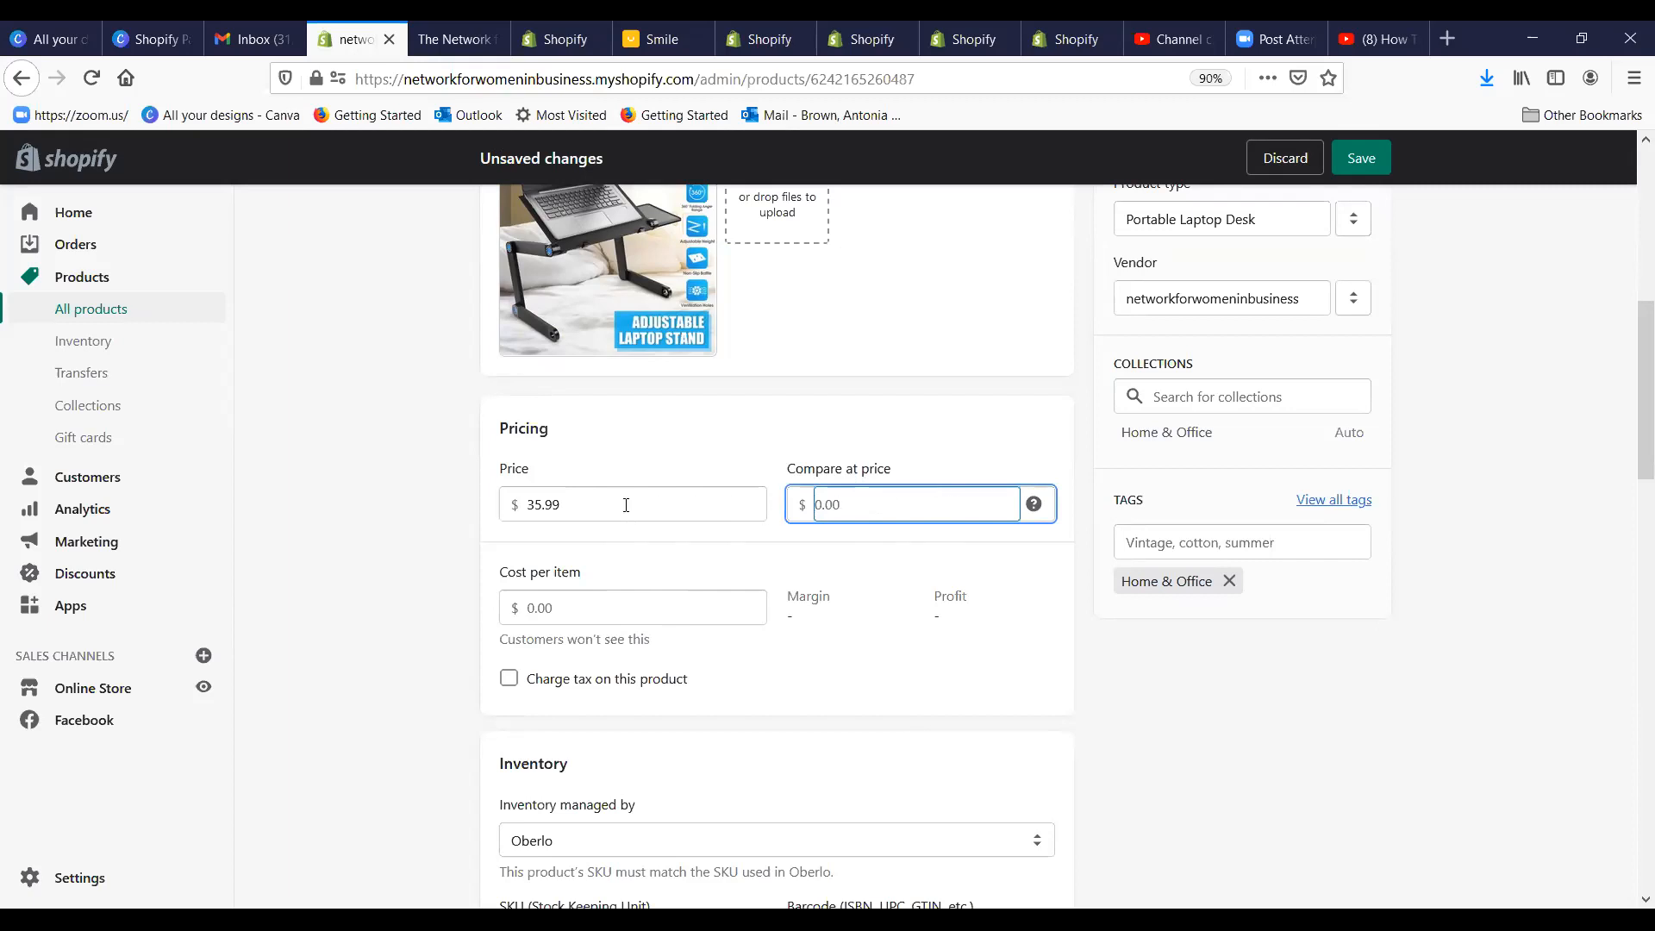
pyautogui.click(589, 507)
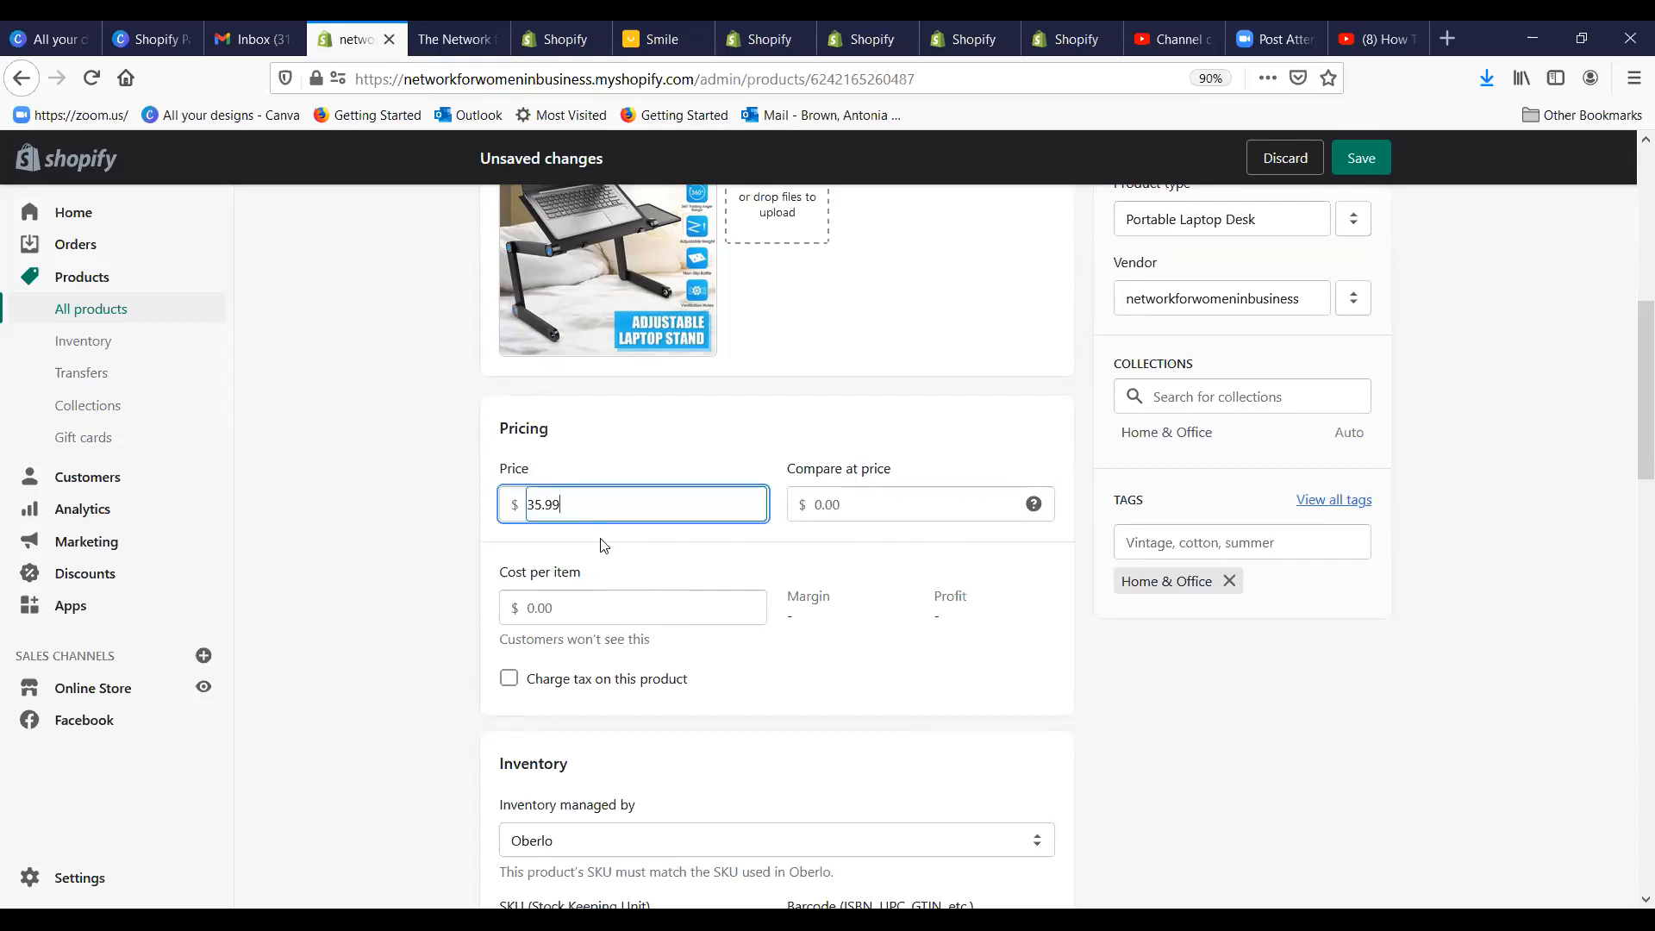
pyautogui.scroll(-2, 607, 604)
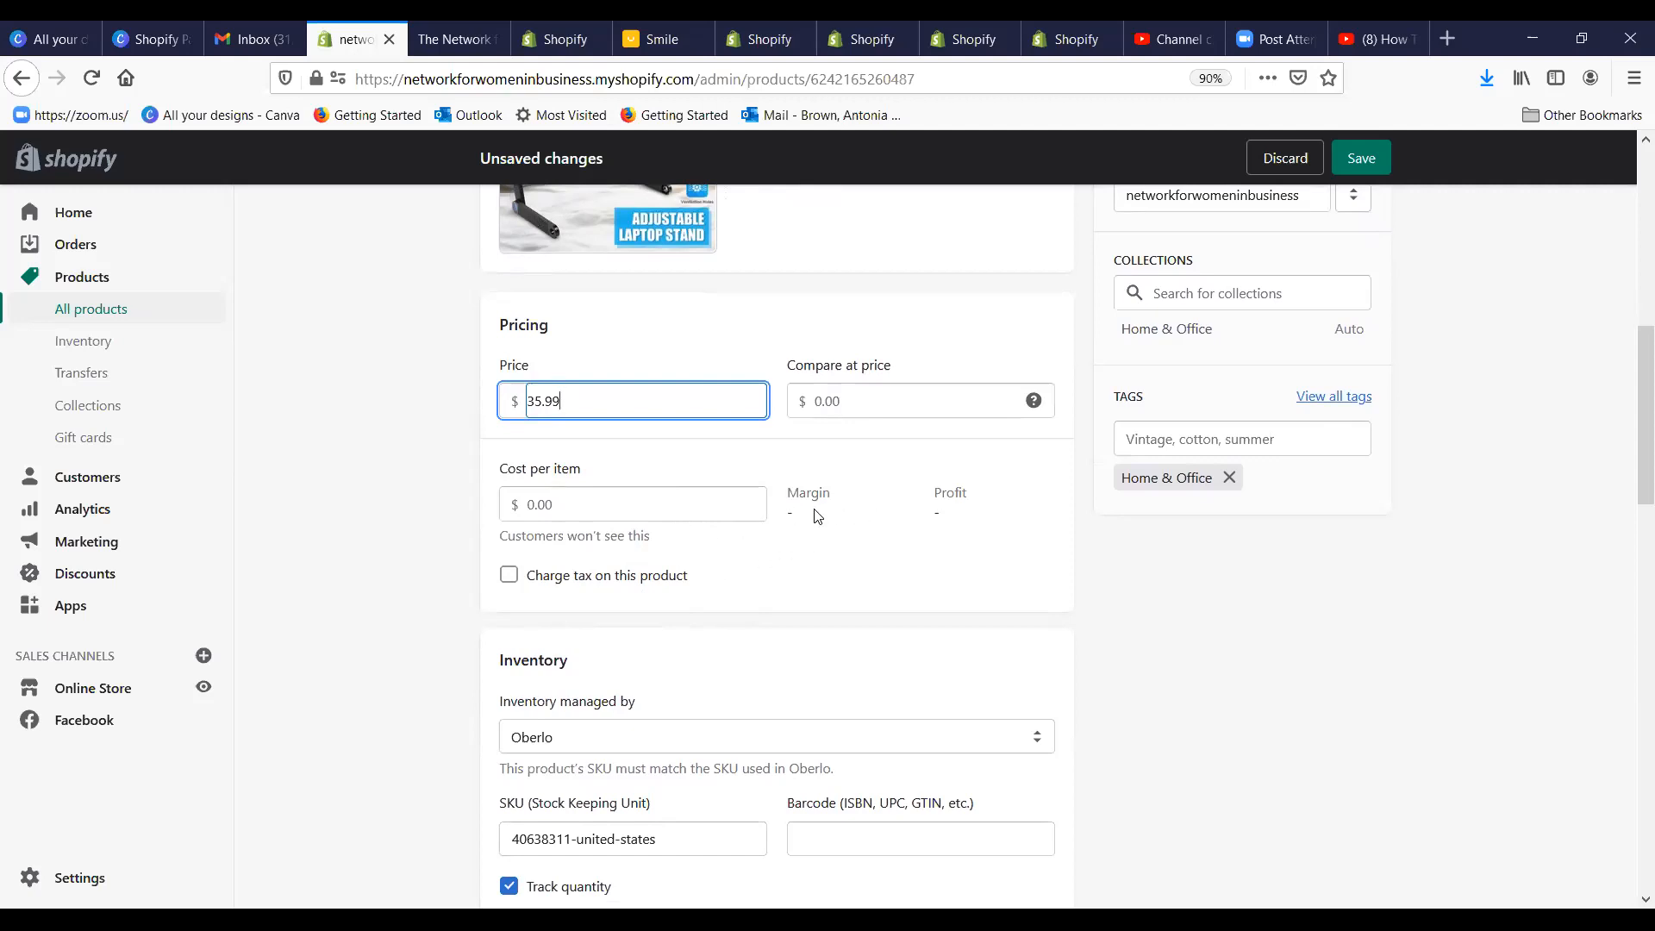
# Step: Examine the product's inventory, quantity, shipping weight and customs information sections
pyautogui.scroll(-3, 781, 553)
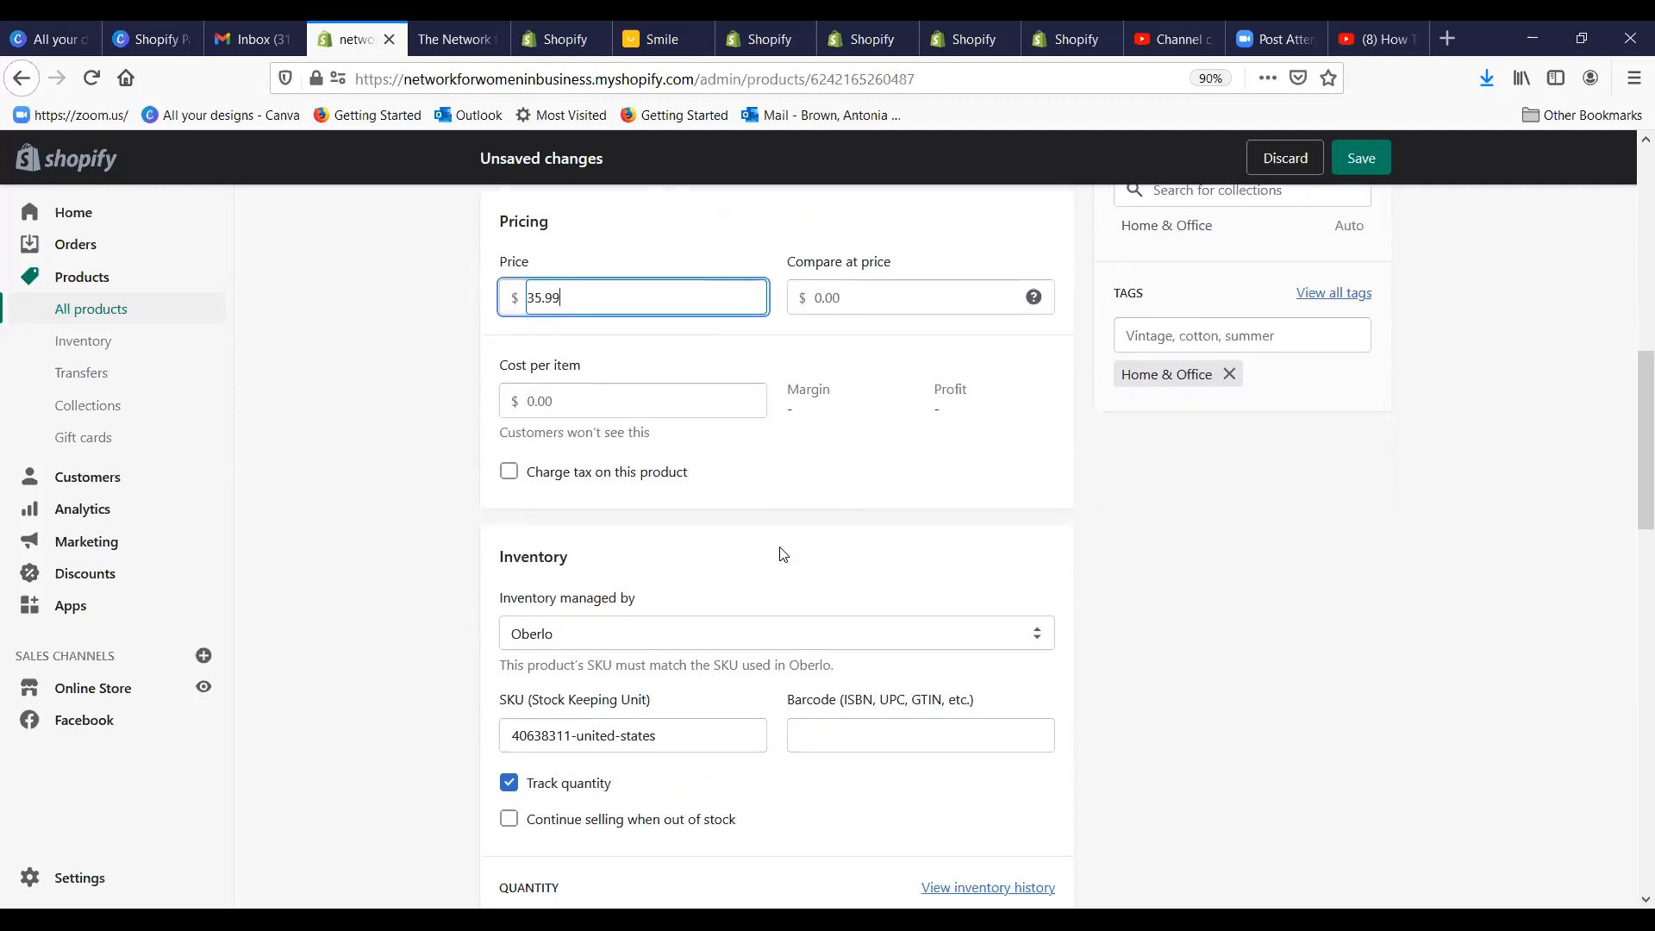
pyautogui.scroll(-1, 781, 553)
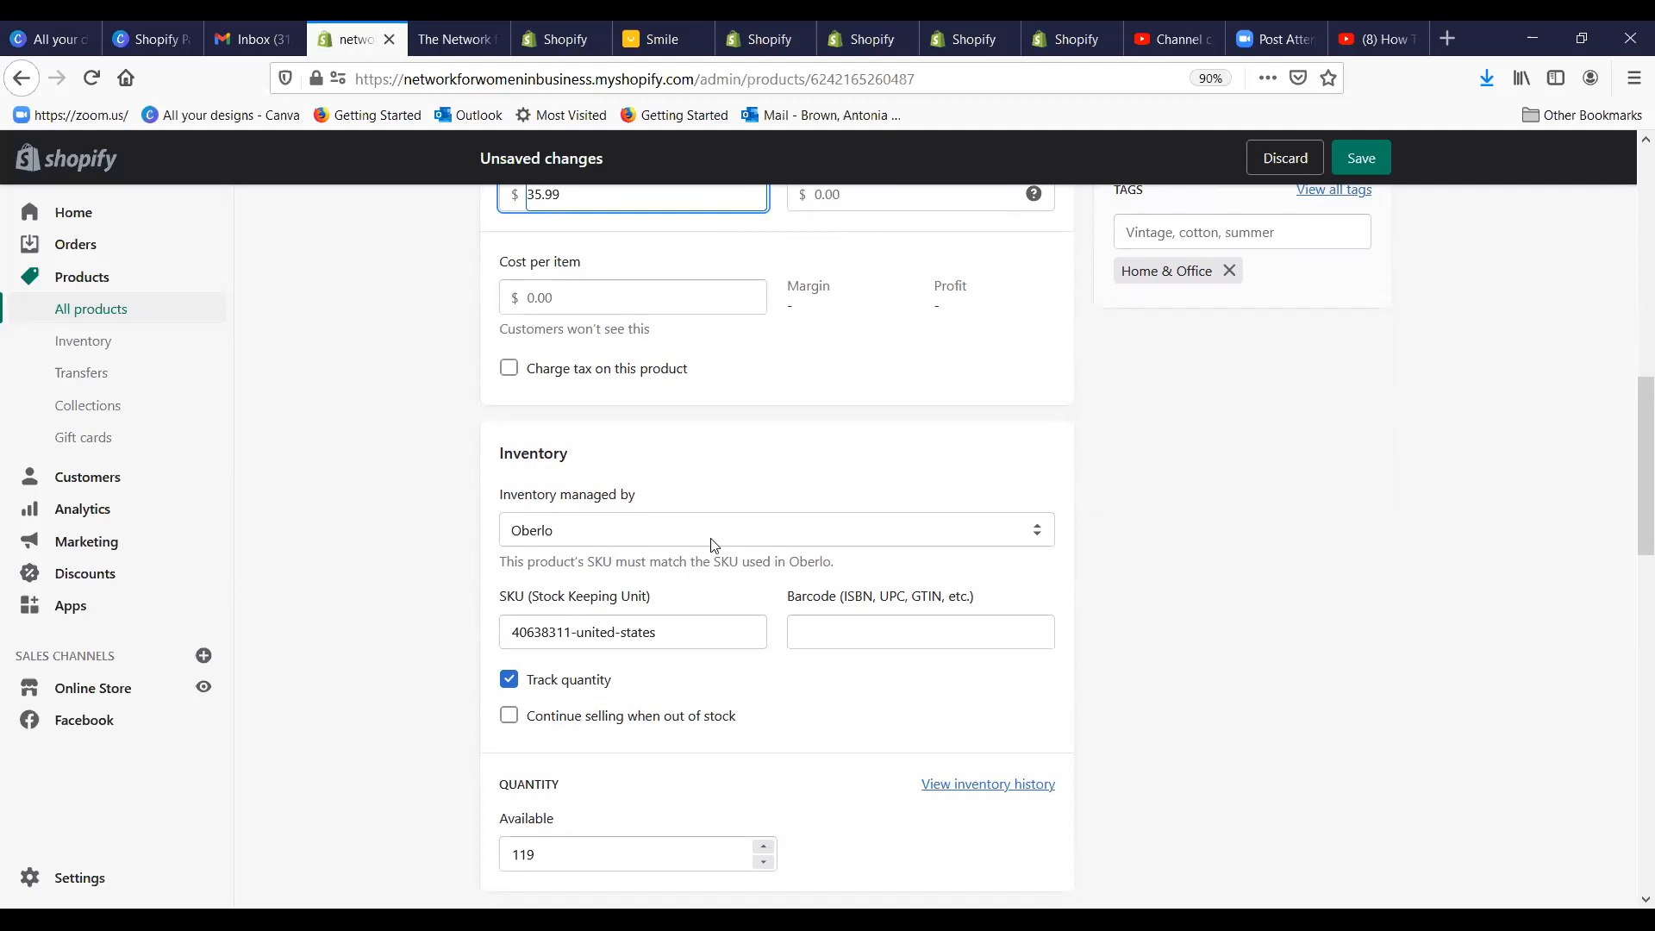
pyautogui.scroll(-1, 710, 538)
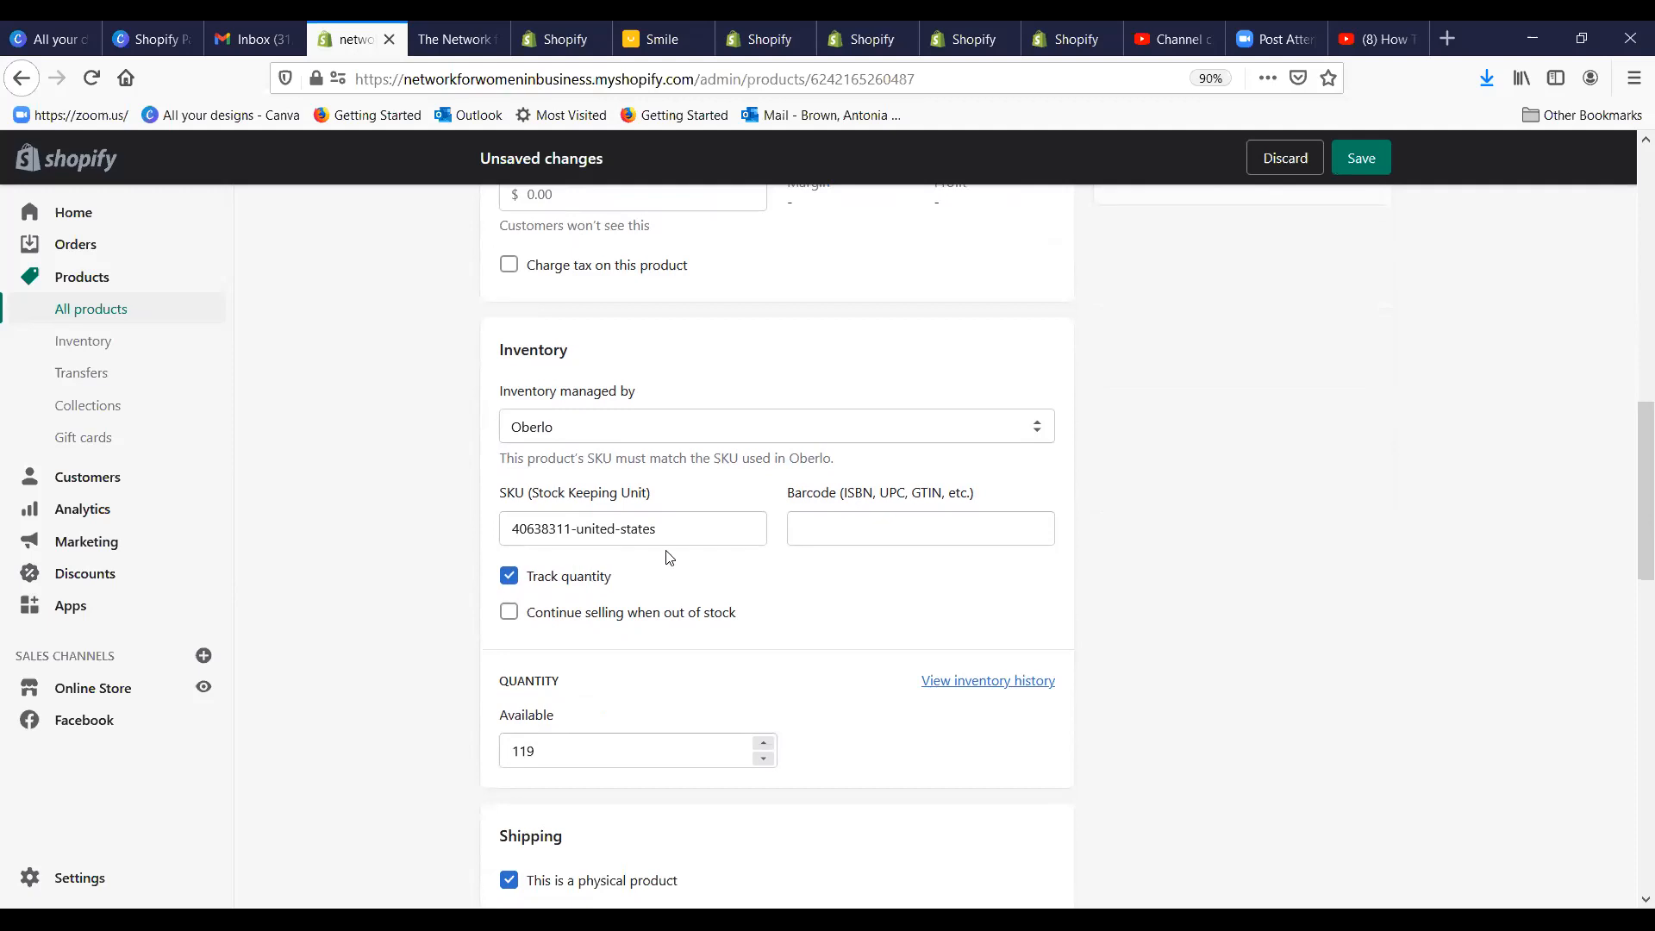
pyautogui.scroll(-1, 694, 536)
pyautogui.scroll(-2, 694, 537)
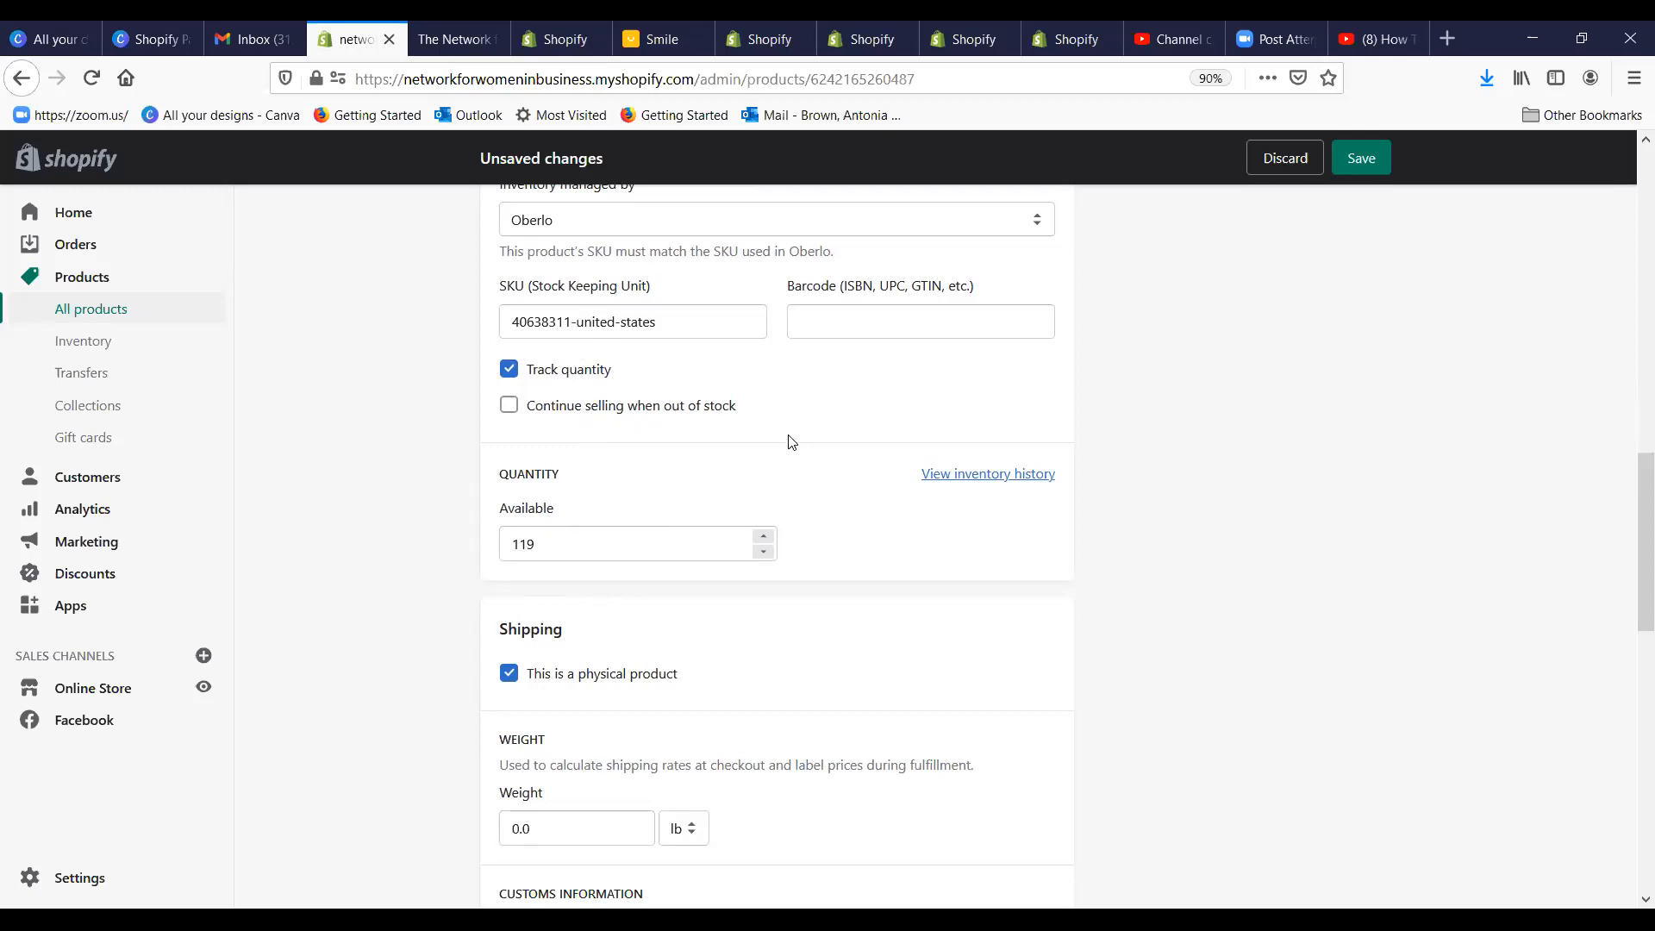
pyautogui.scroll(-3, 791, 441)
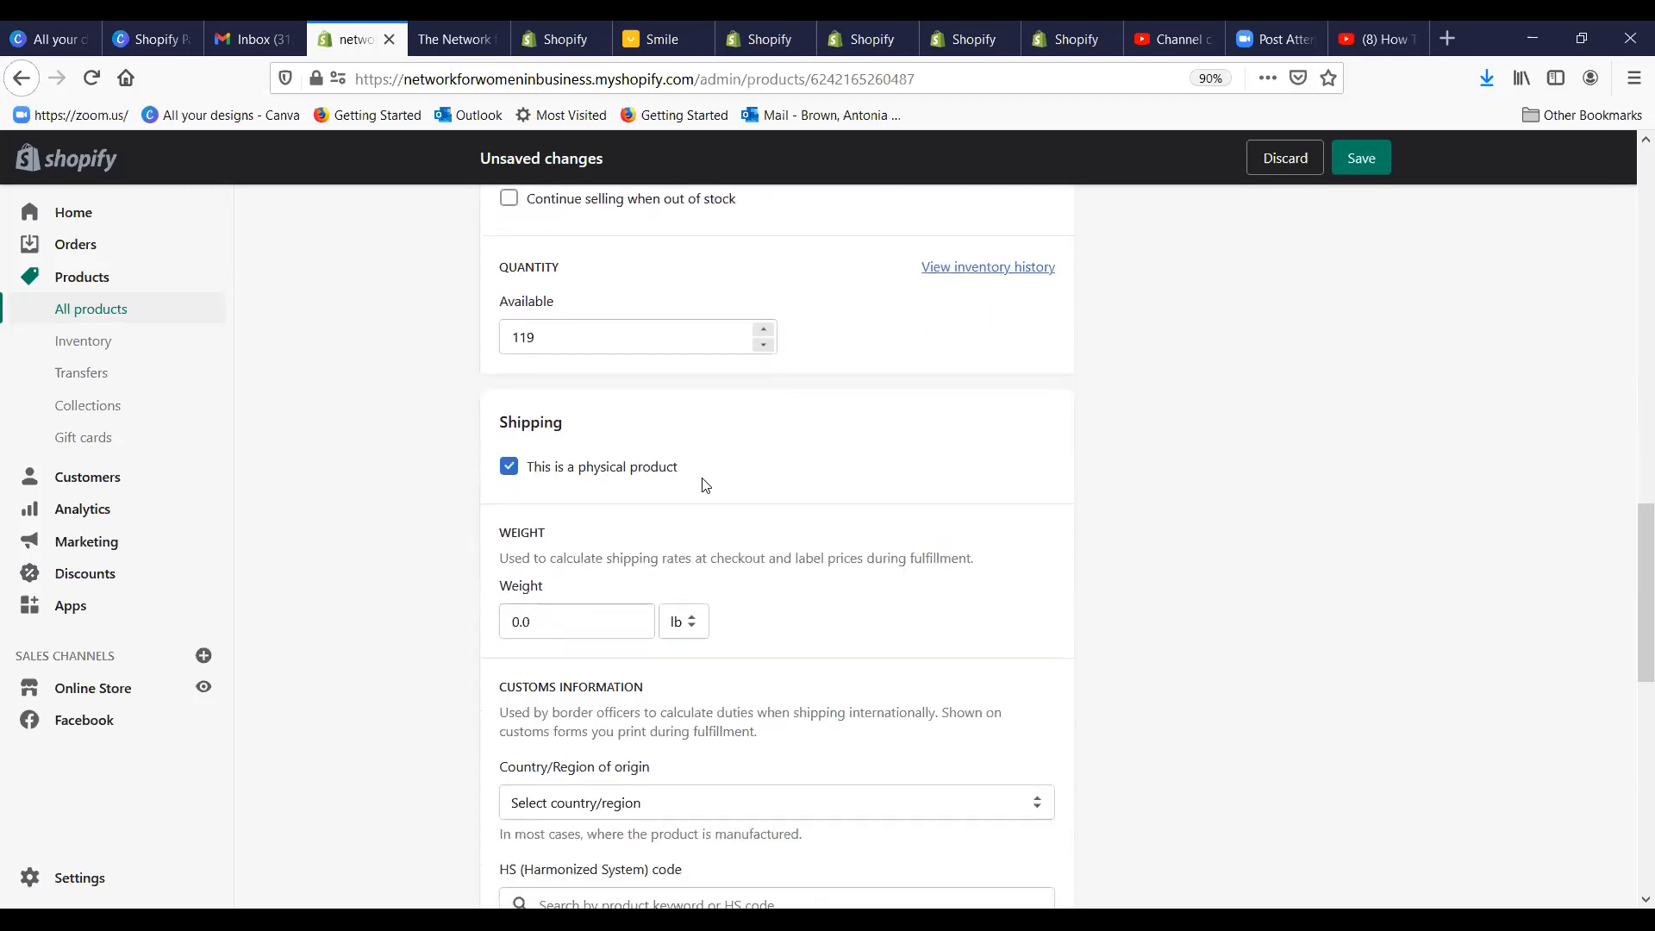
pyautogui.scroll(-2, 702, 485)
pyautogui.scroll(-3, 696, 535)
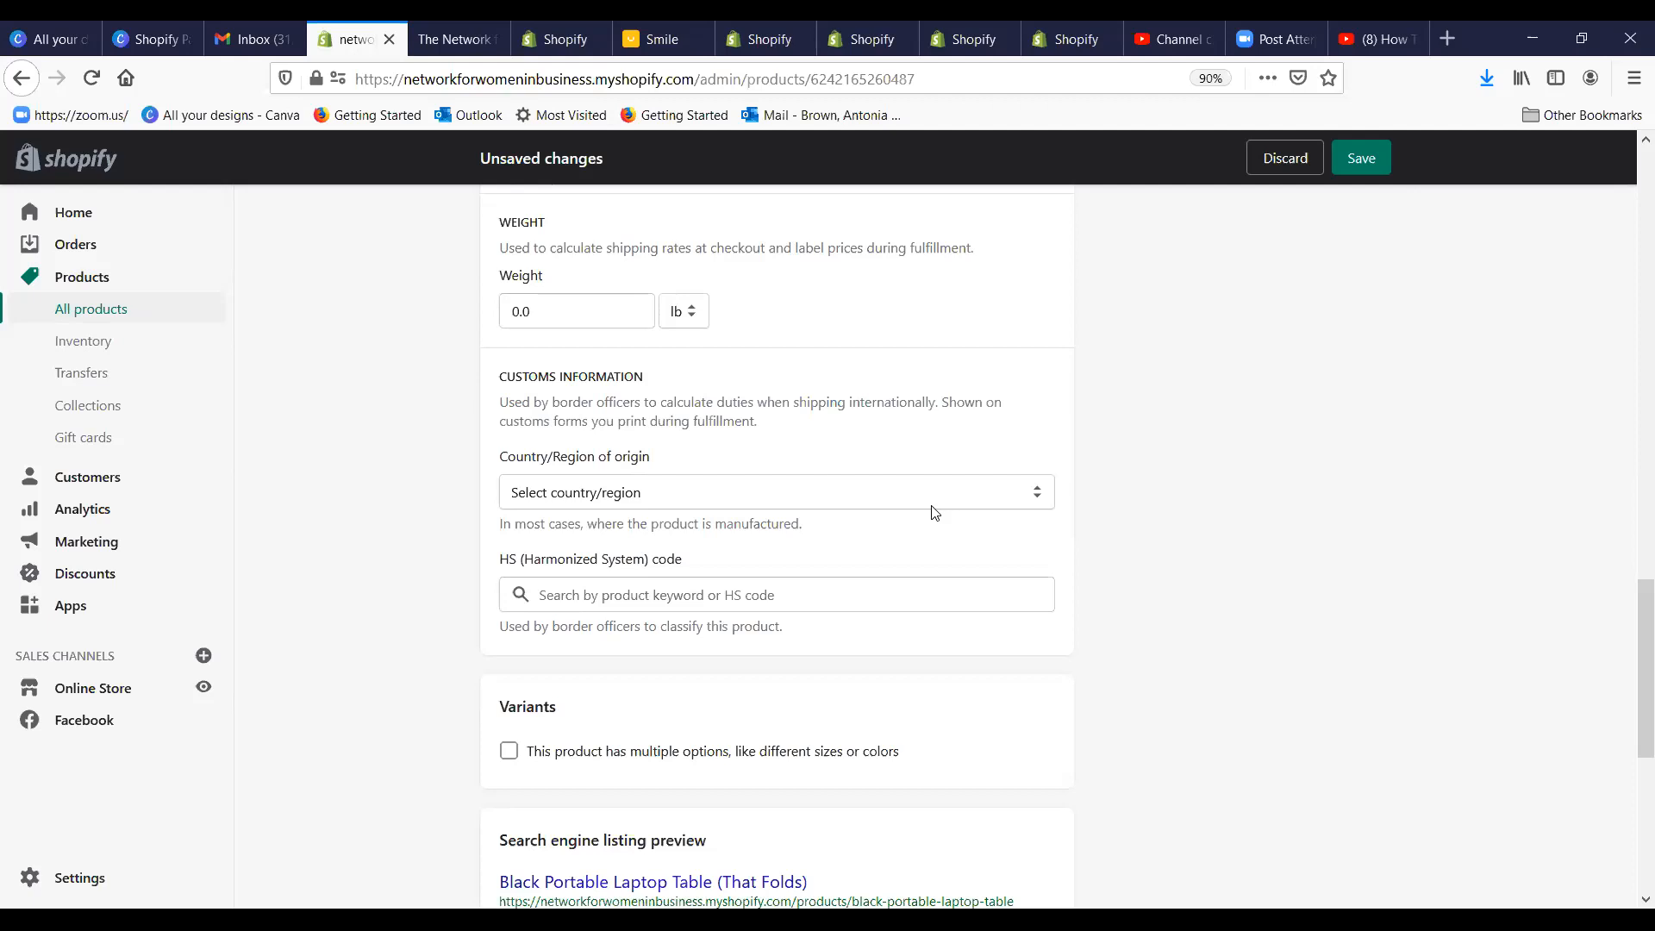
# Step: Check the variants section and search engine listing preview, and save the product changes
pyautogui.scroll(-4, 1112, 517)
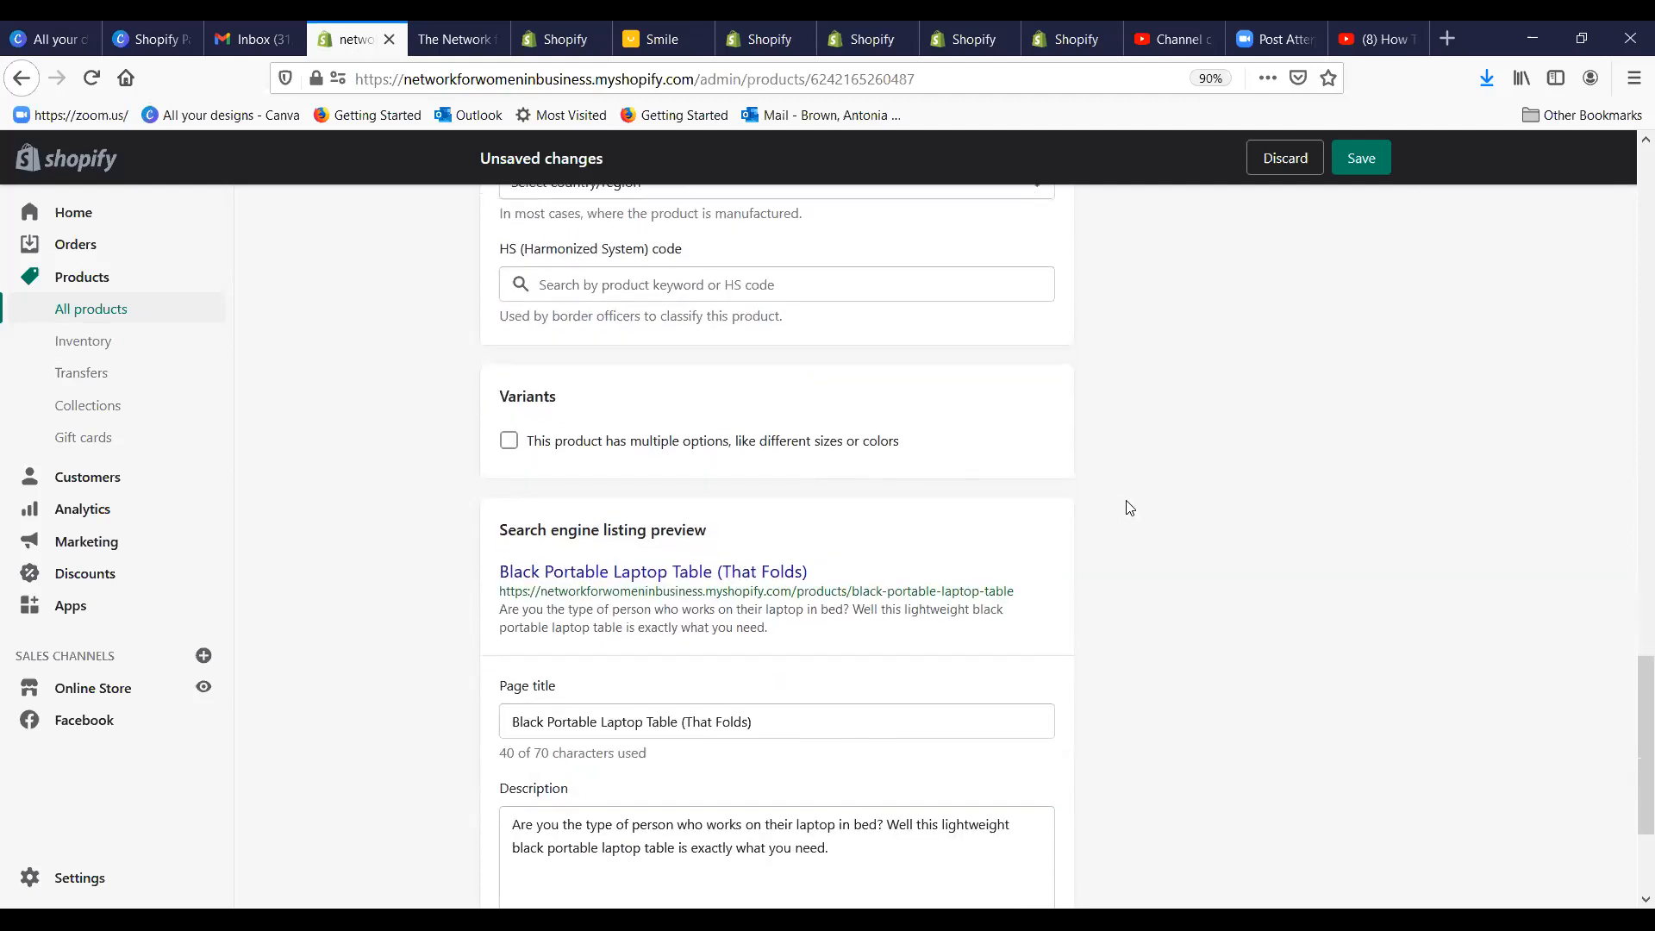
pyautogui.scroll(-3, 1130, 500)
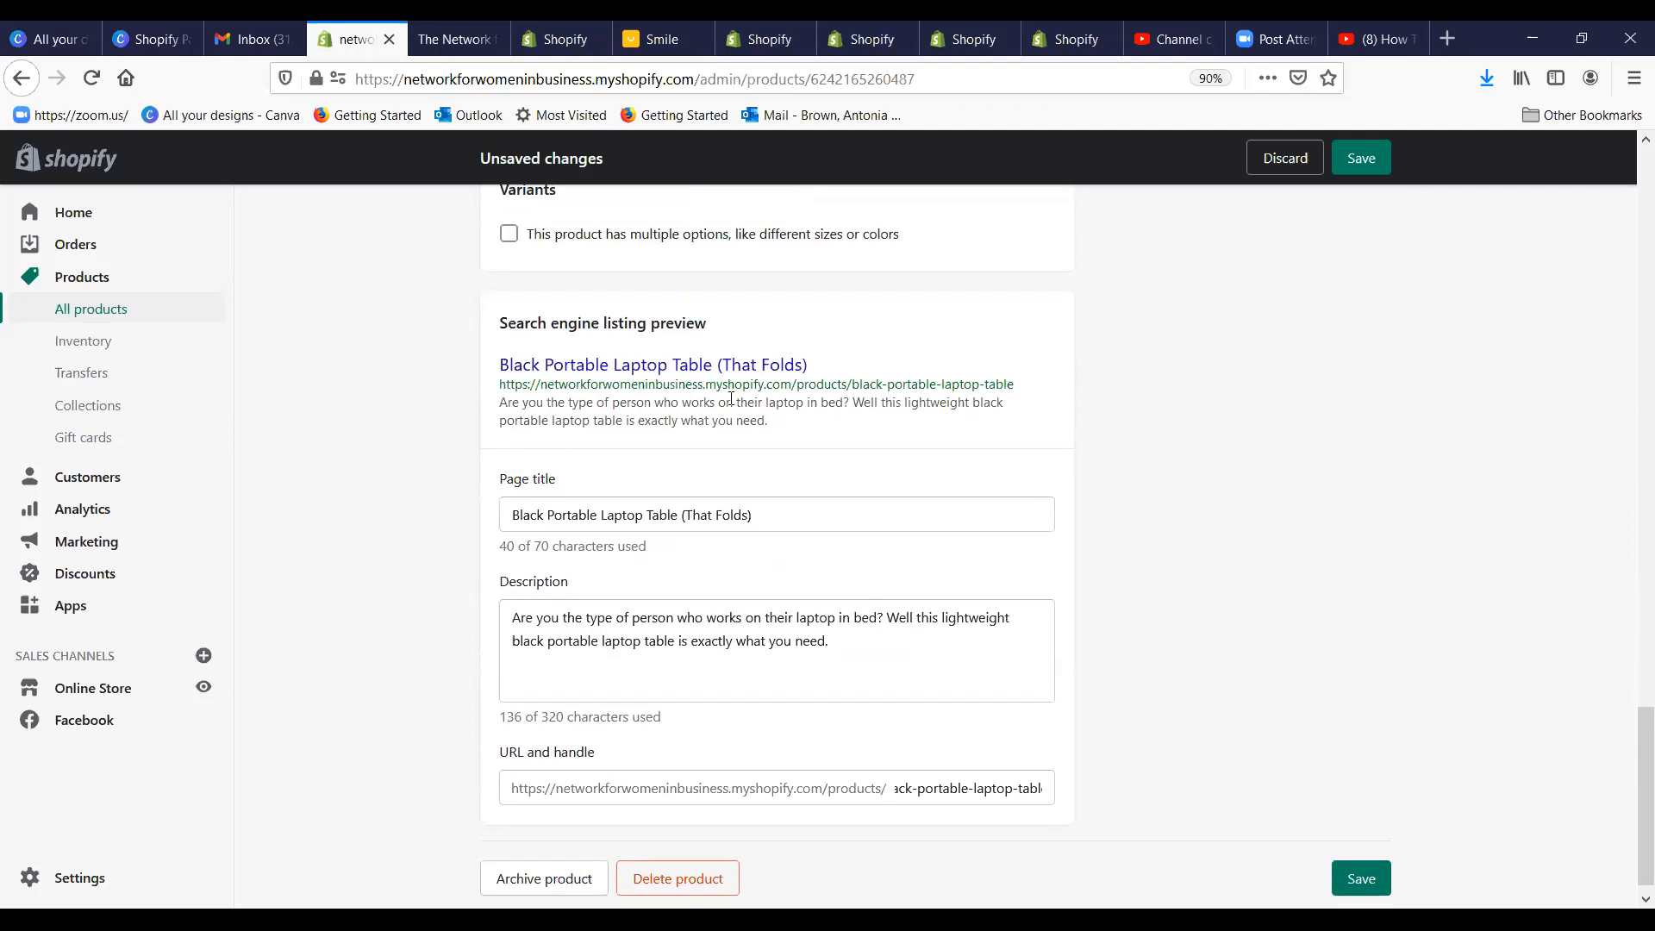
pyautogui.scroll(-1, 1060, 517)
pyautogui.click(1373, 862)
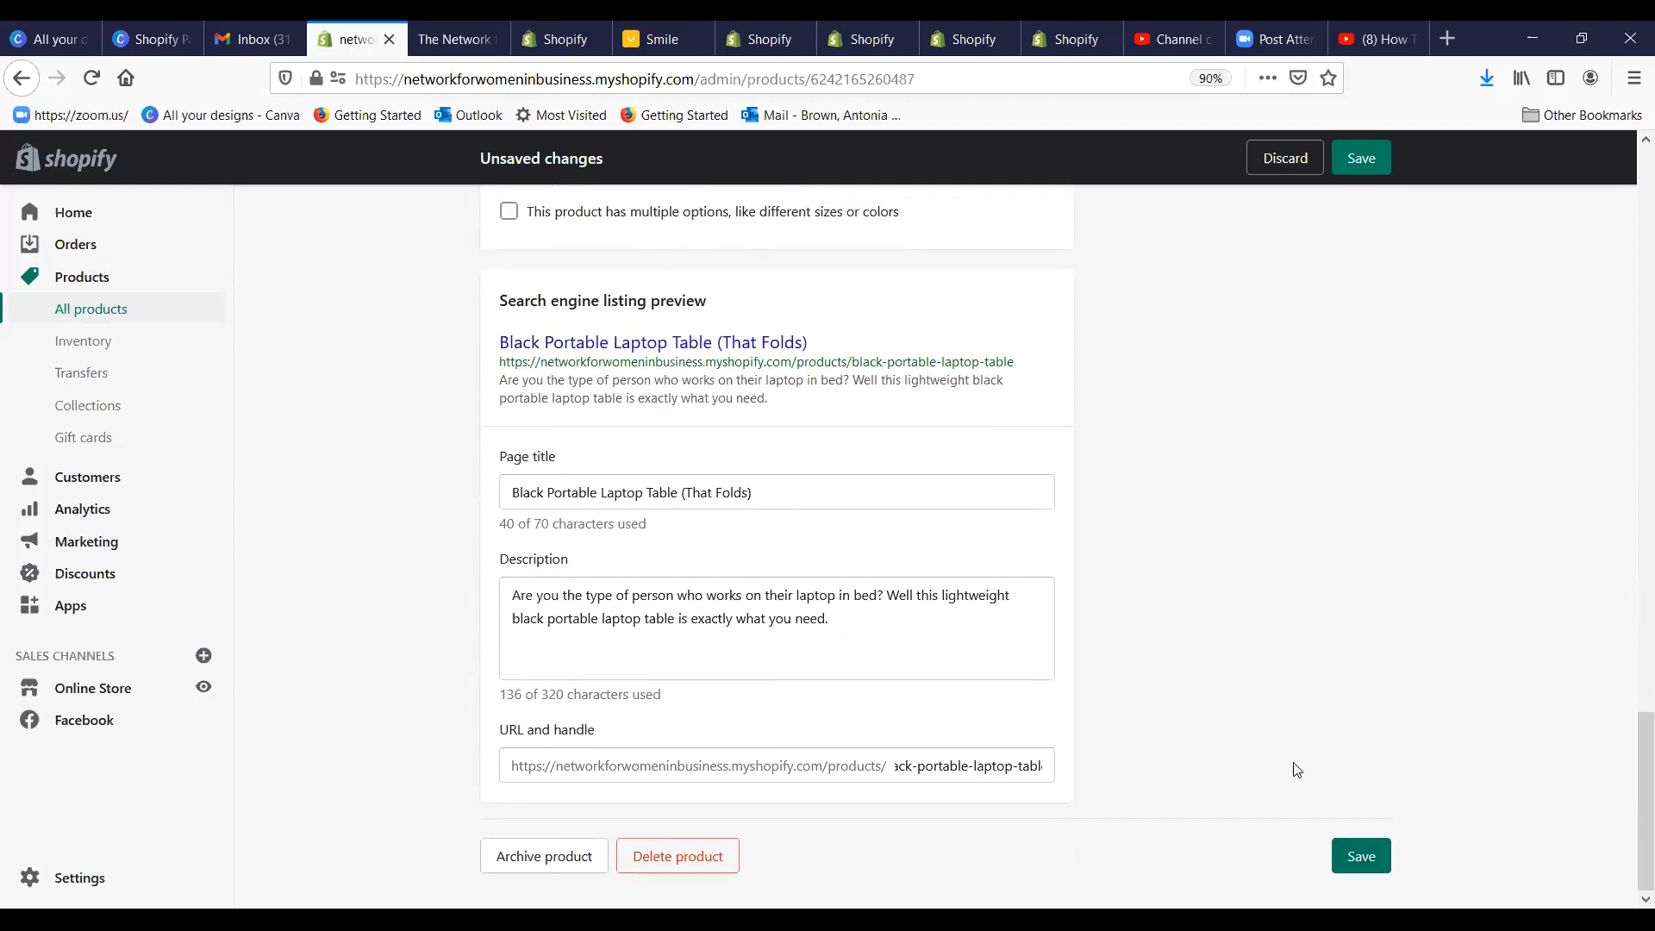
pyautogui.click(1362, 857)
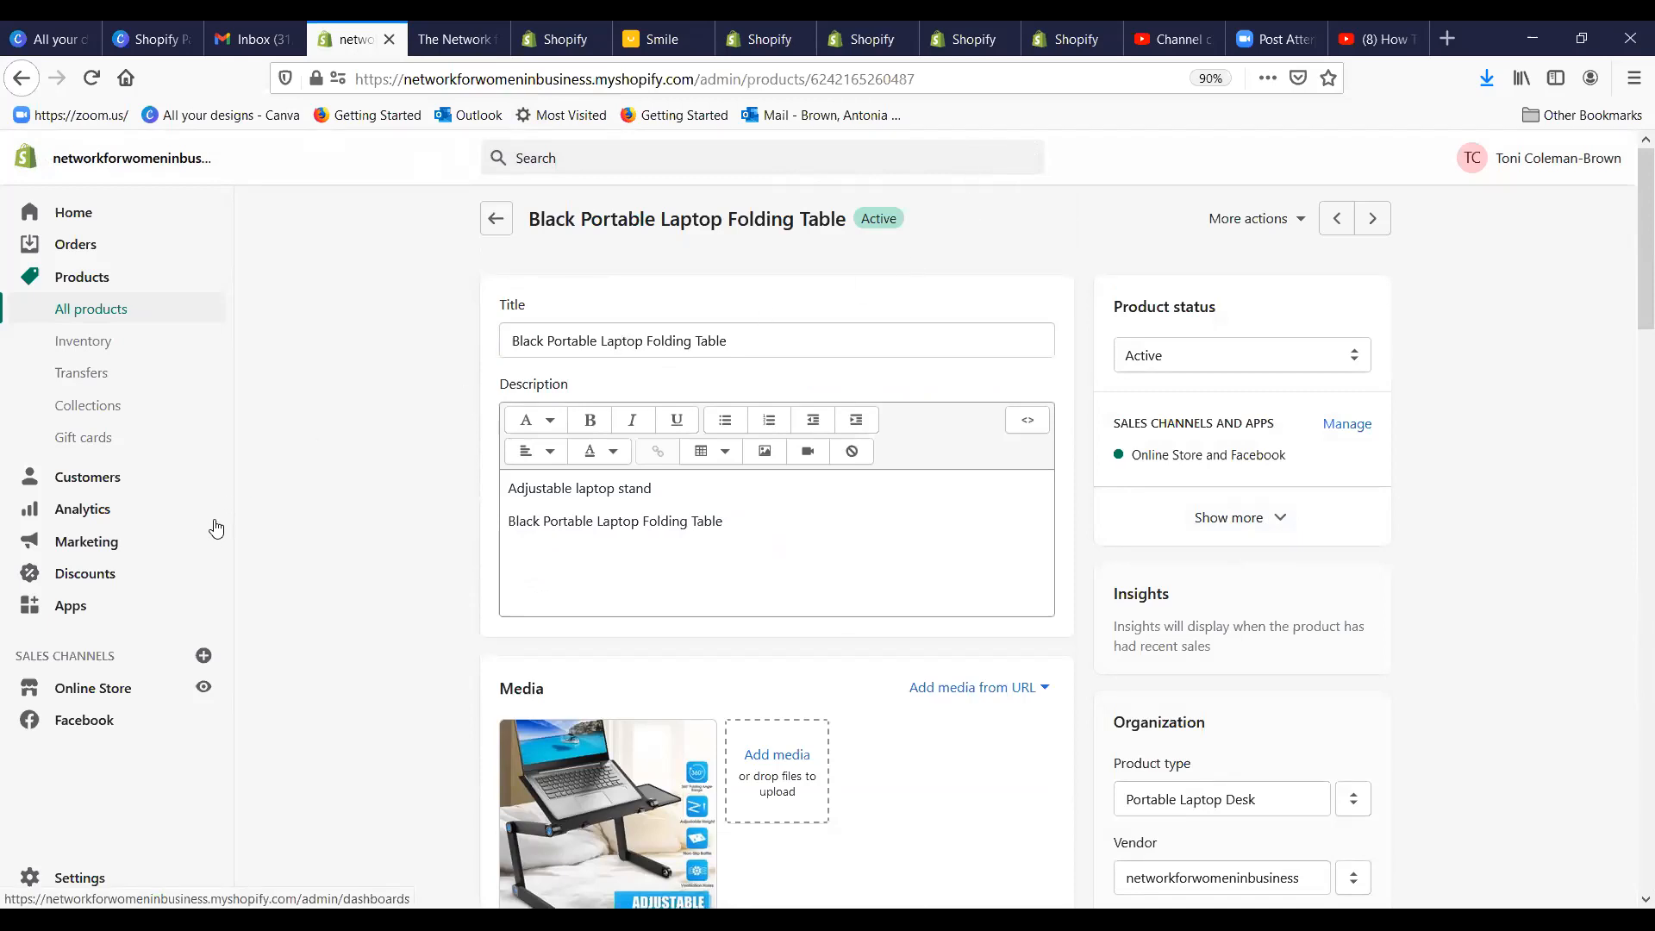
# Step: View the details of the installed Printful: Print-on-Demand app and open its dashboard
pyautogui.click(76, 609)
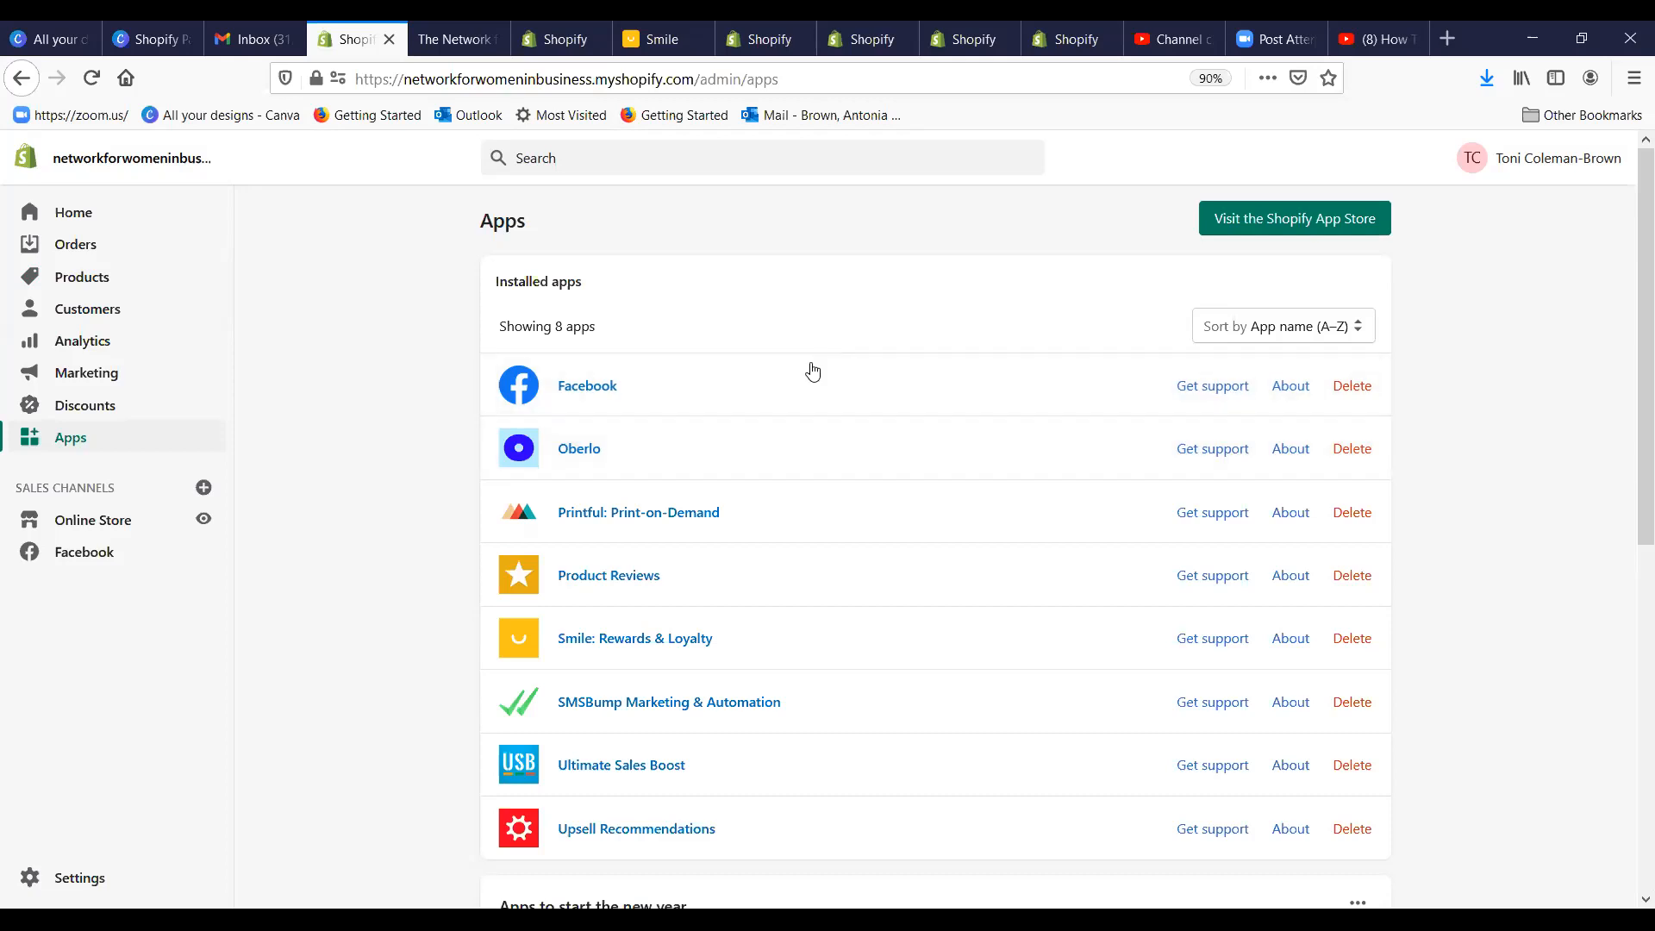
pyautogui.scroll(-2, 840, 425)
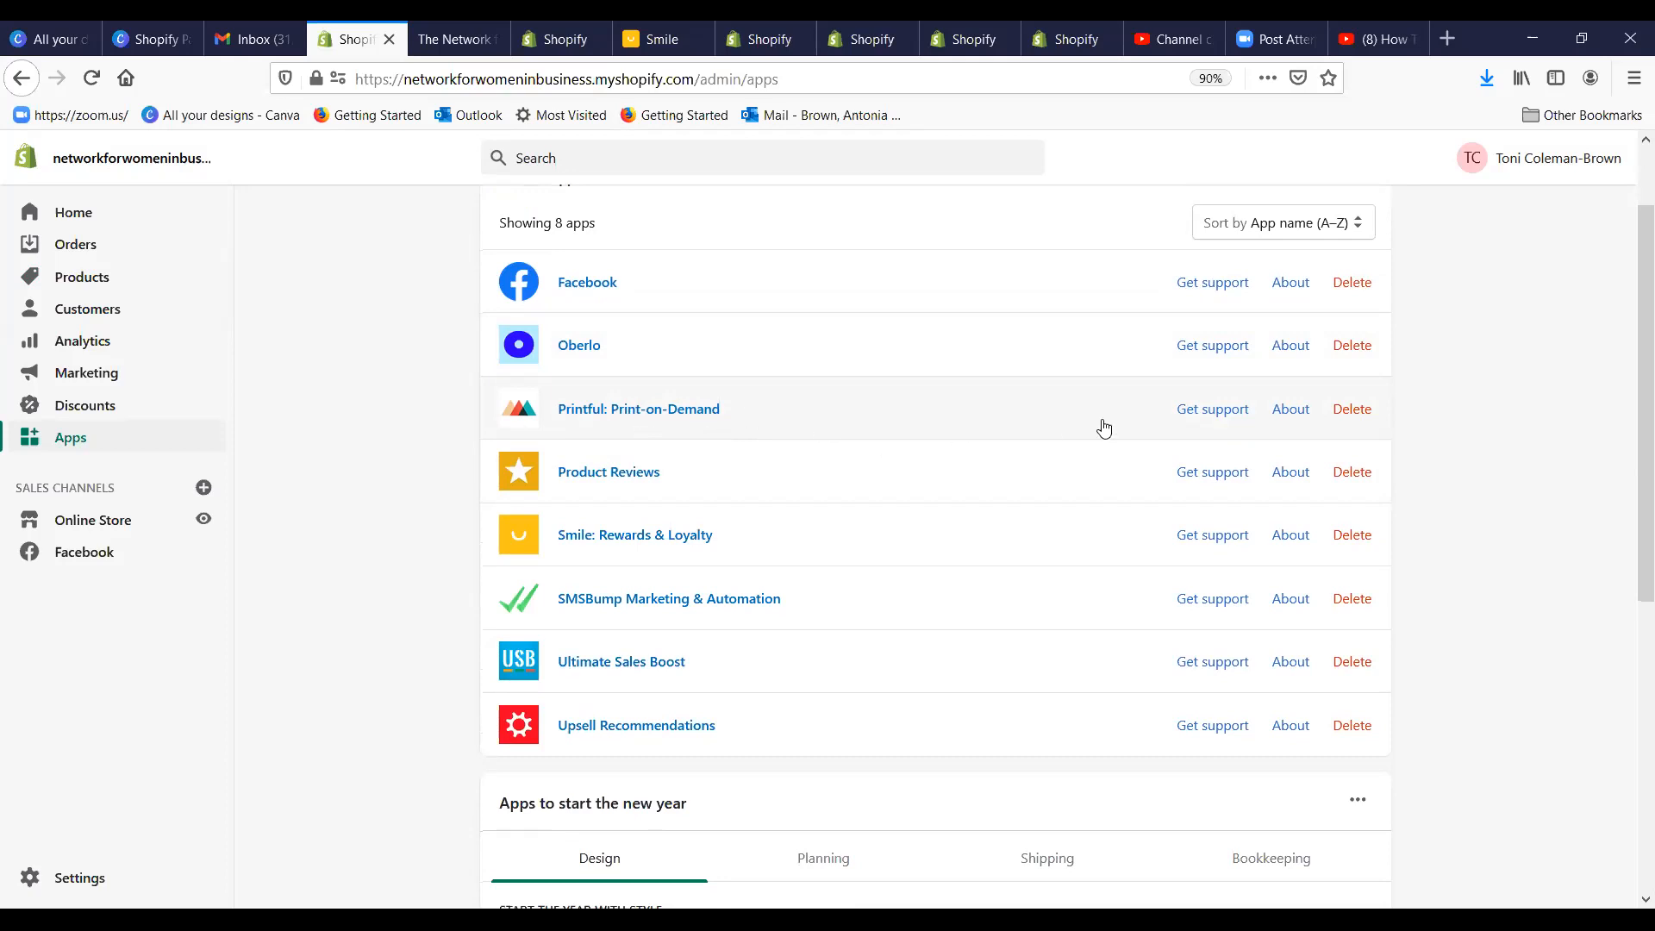
pyautogui.click(1291, 411)
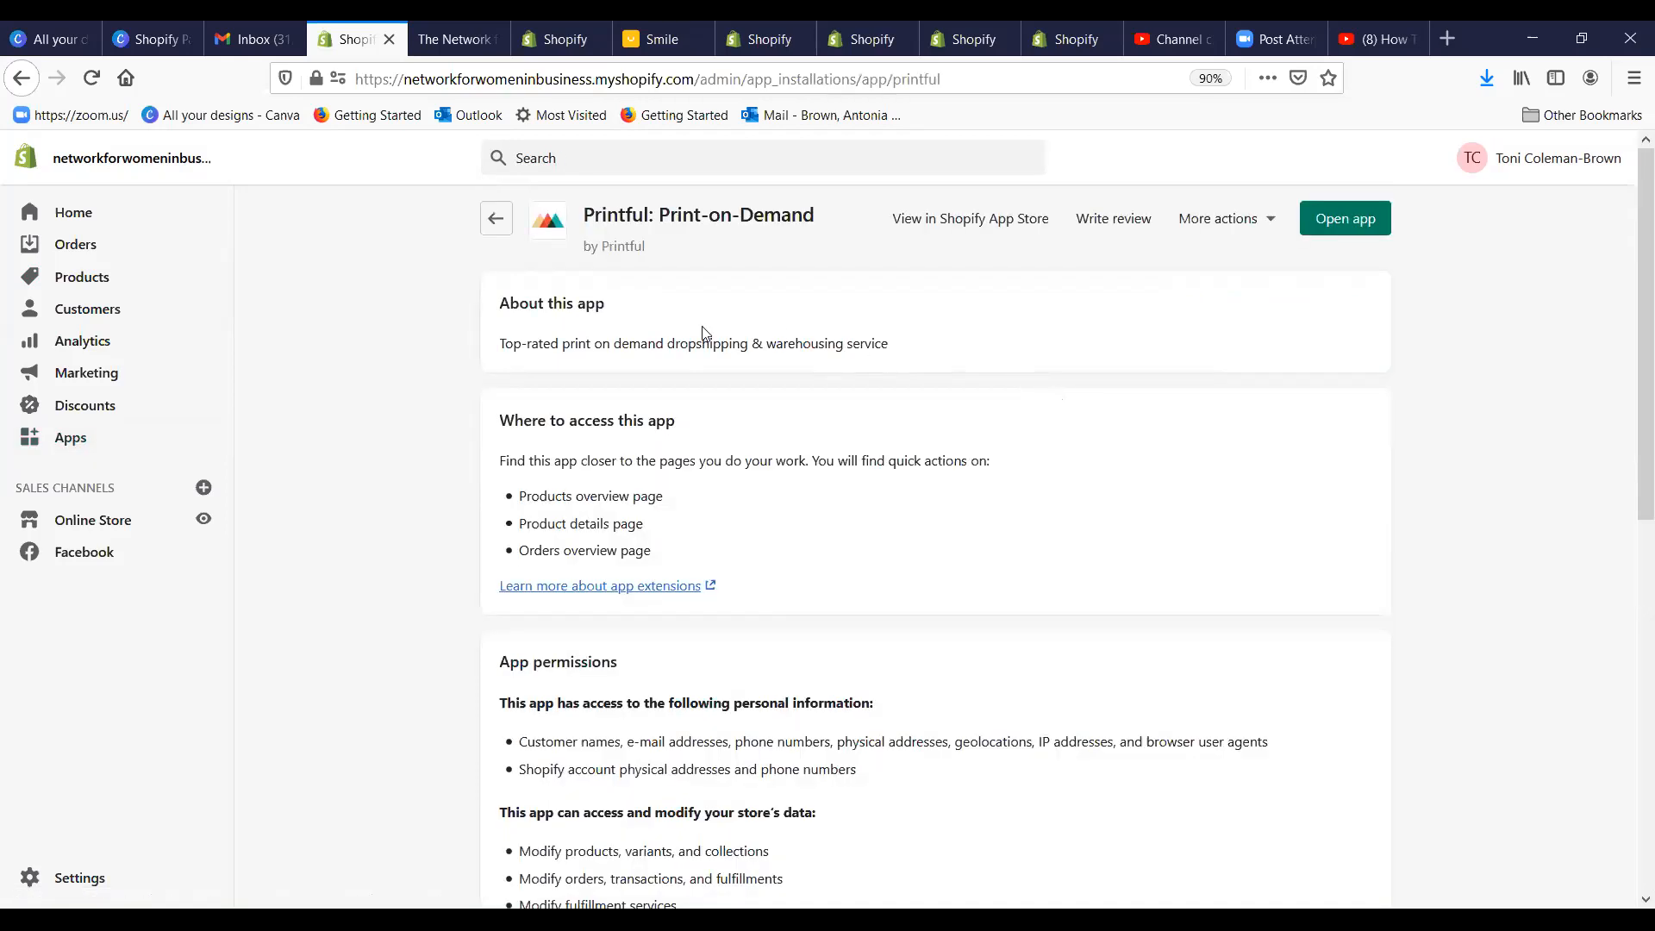
pyautogui.click(1332, 223)
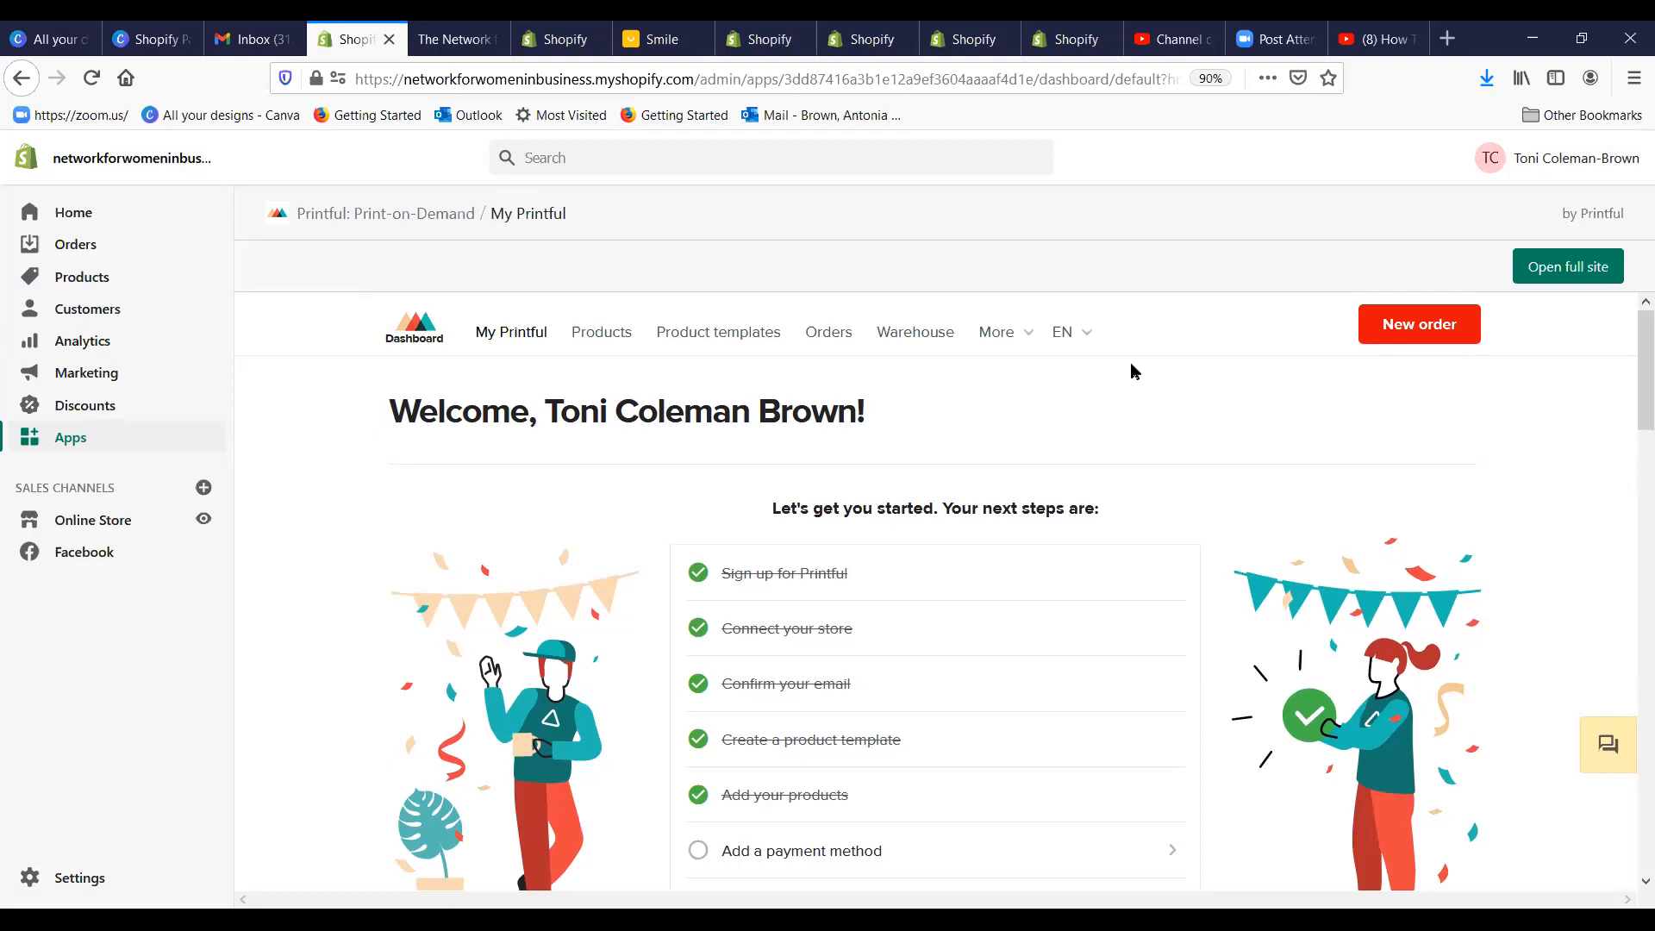
# Step: Look over the store's products listed in Printful, including the T-shirts and coffee mug
pyautogui.click(618, 338)
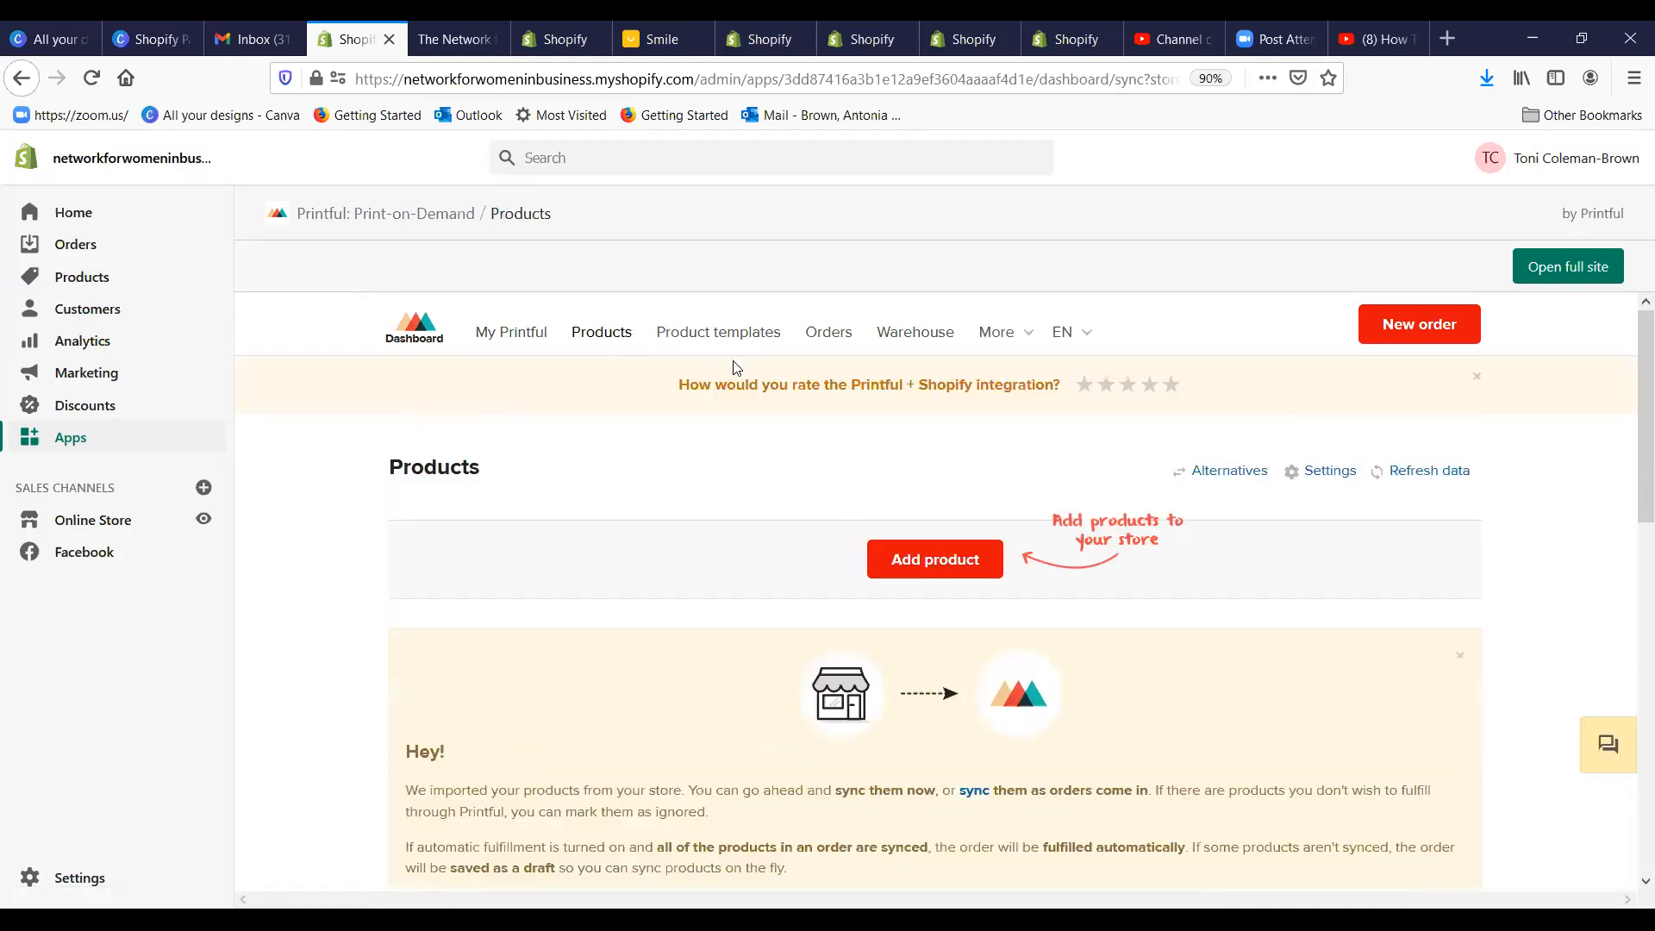
pyautogui.scroll(-8, 733, 370)
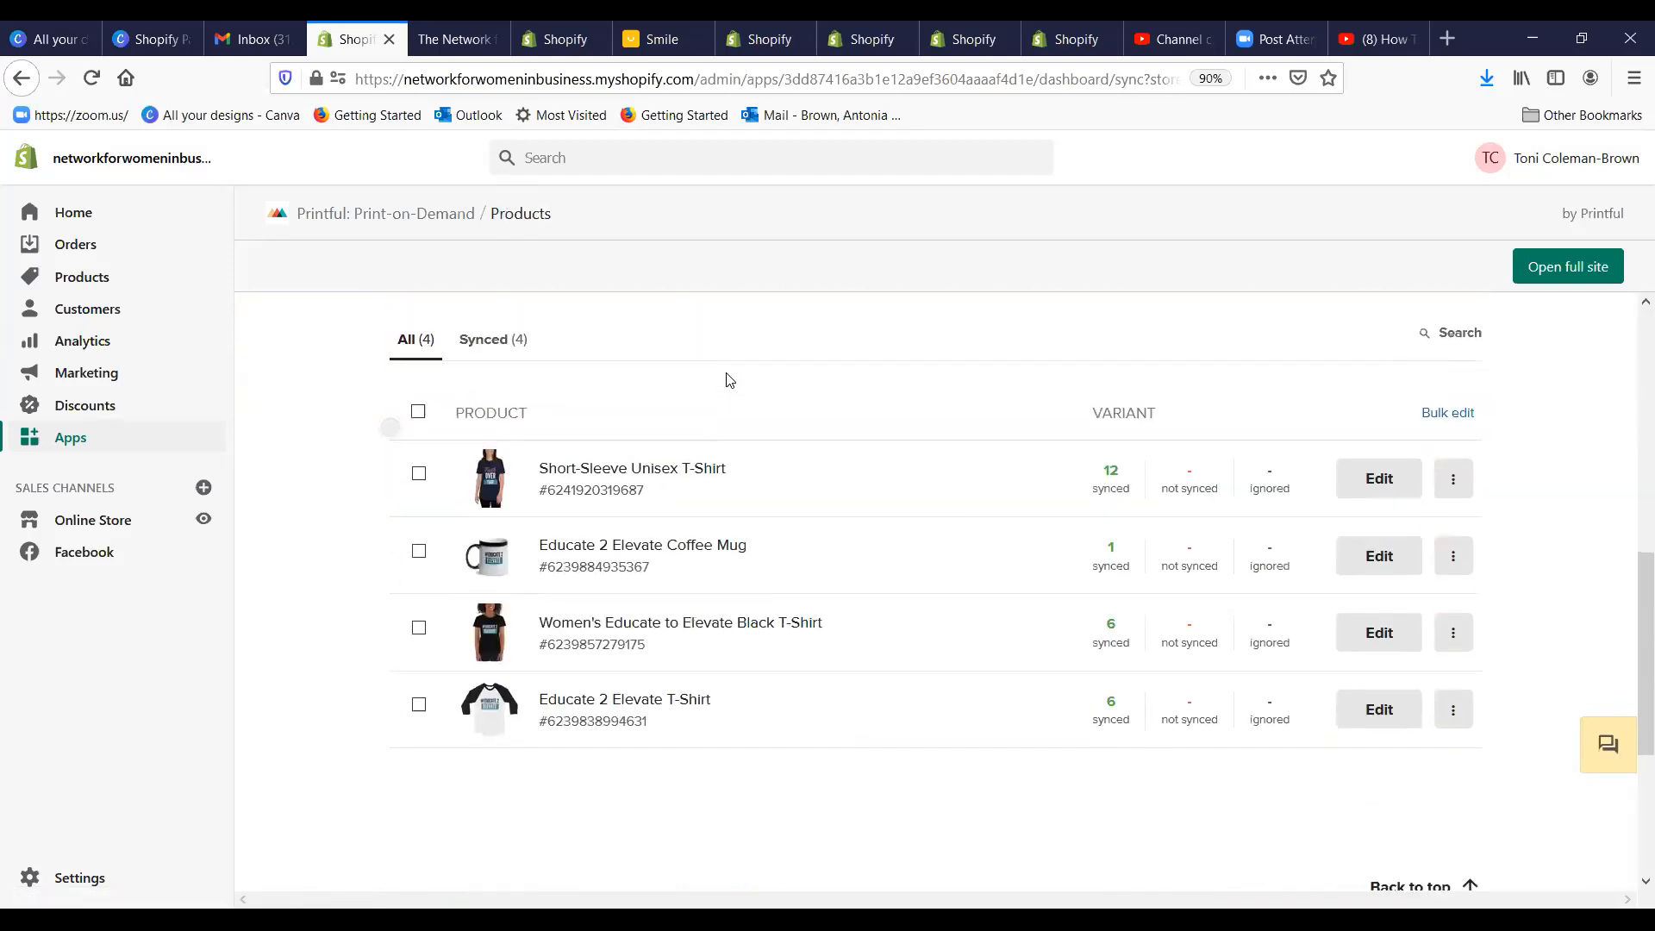
pyautogui.scroll(-1, 728, 380)
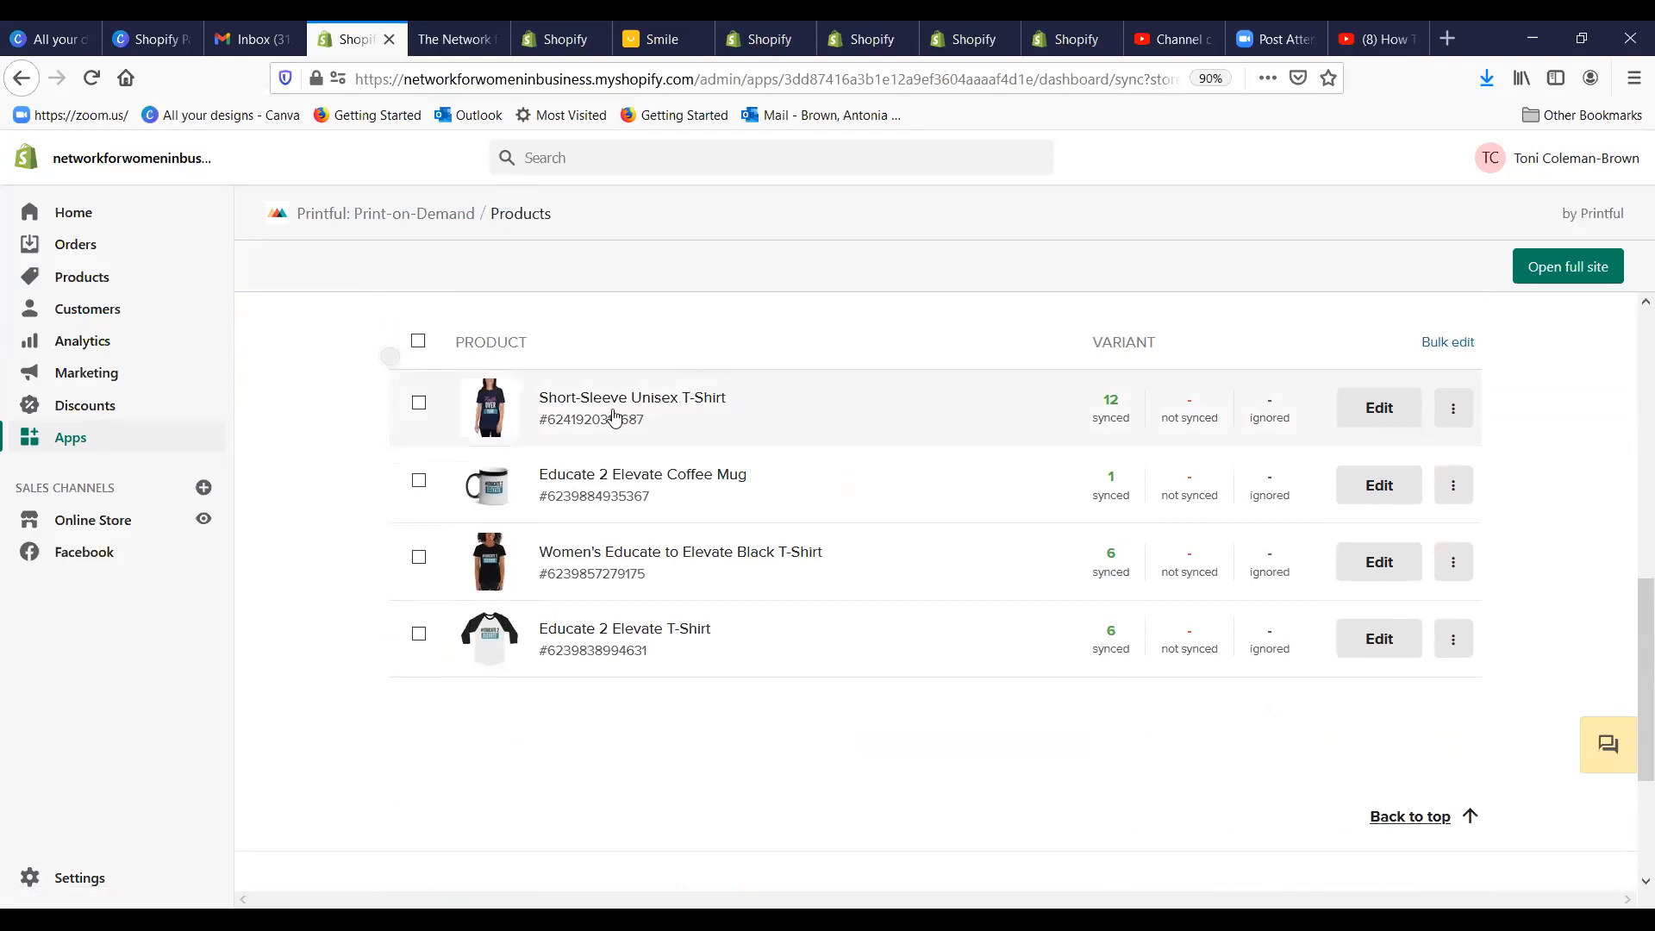
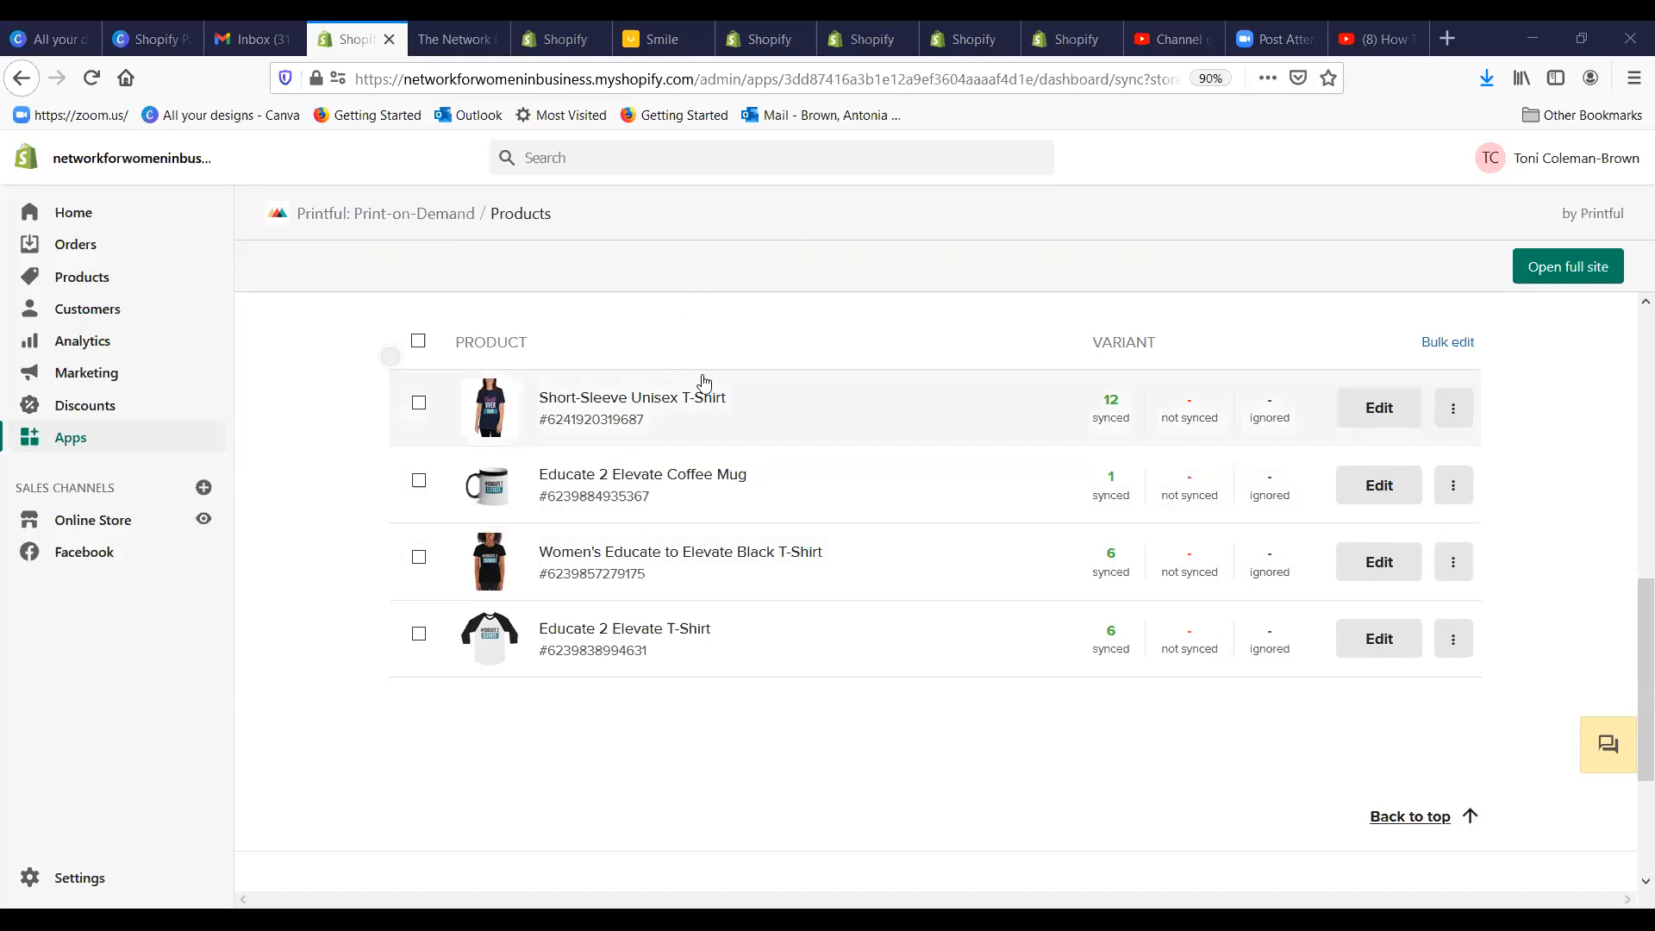
pyautogui.scroll(7, 759, 381)
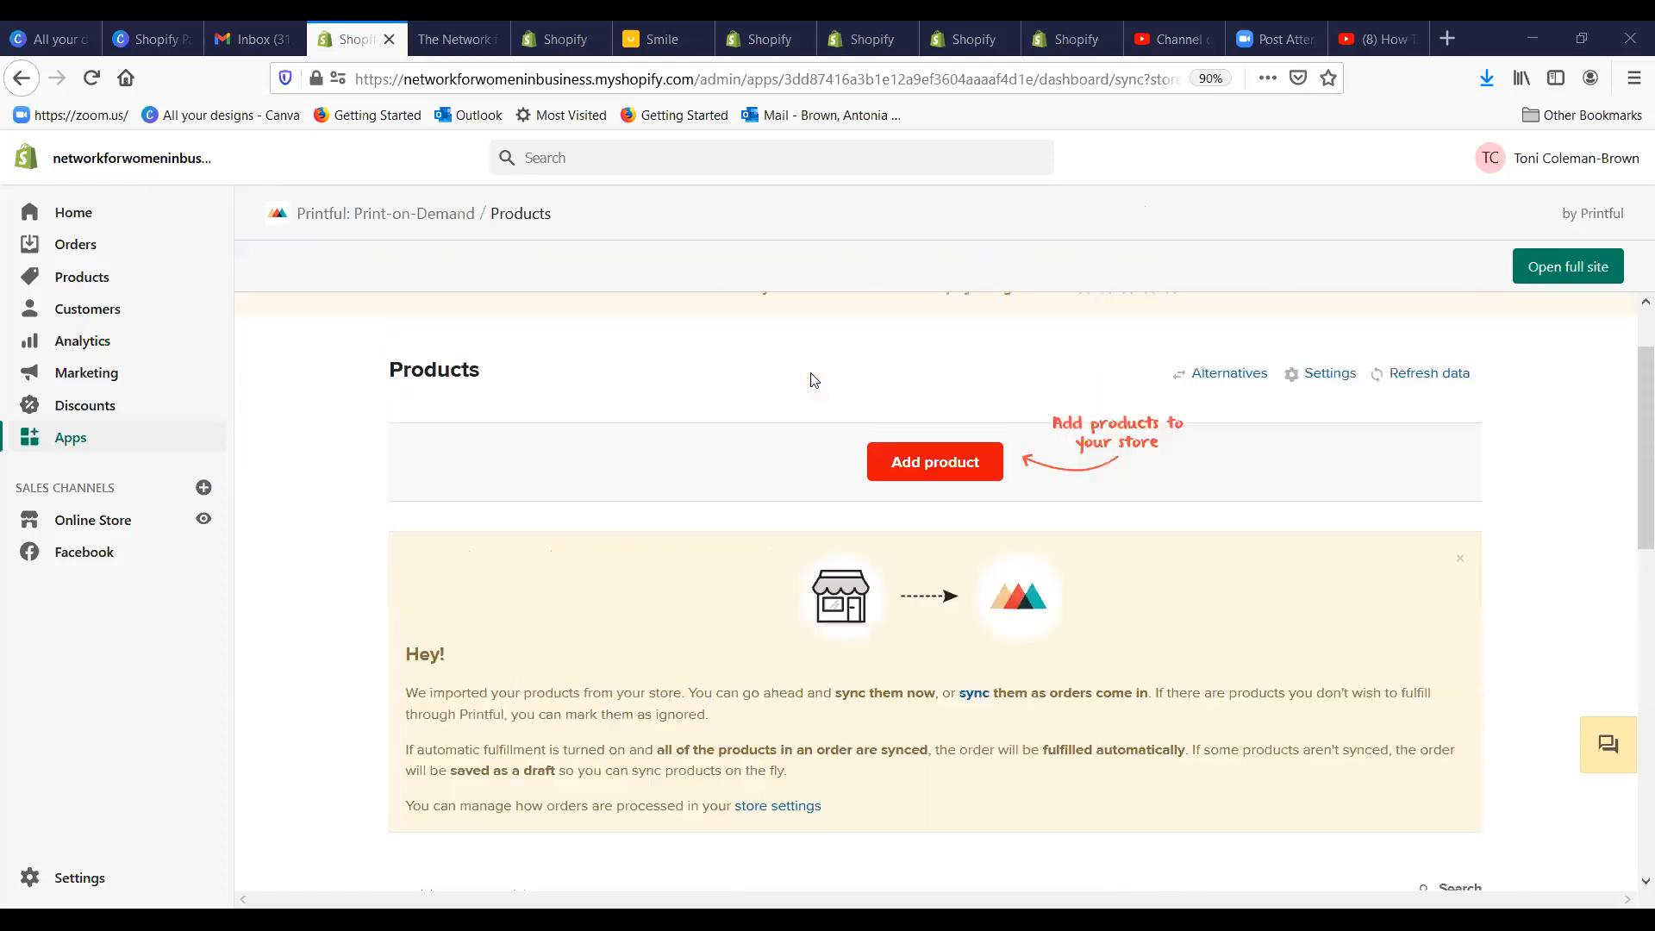
pyautogui.scroll(2, 815, 379)
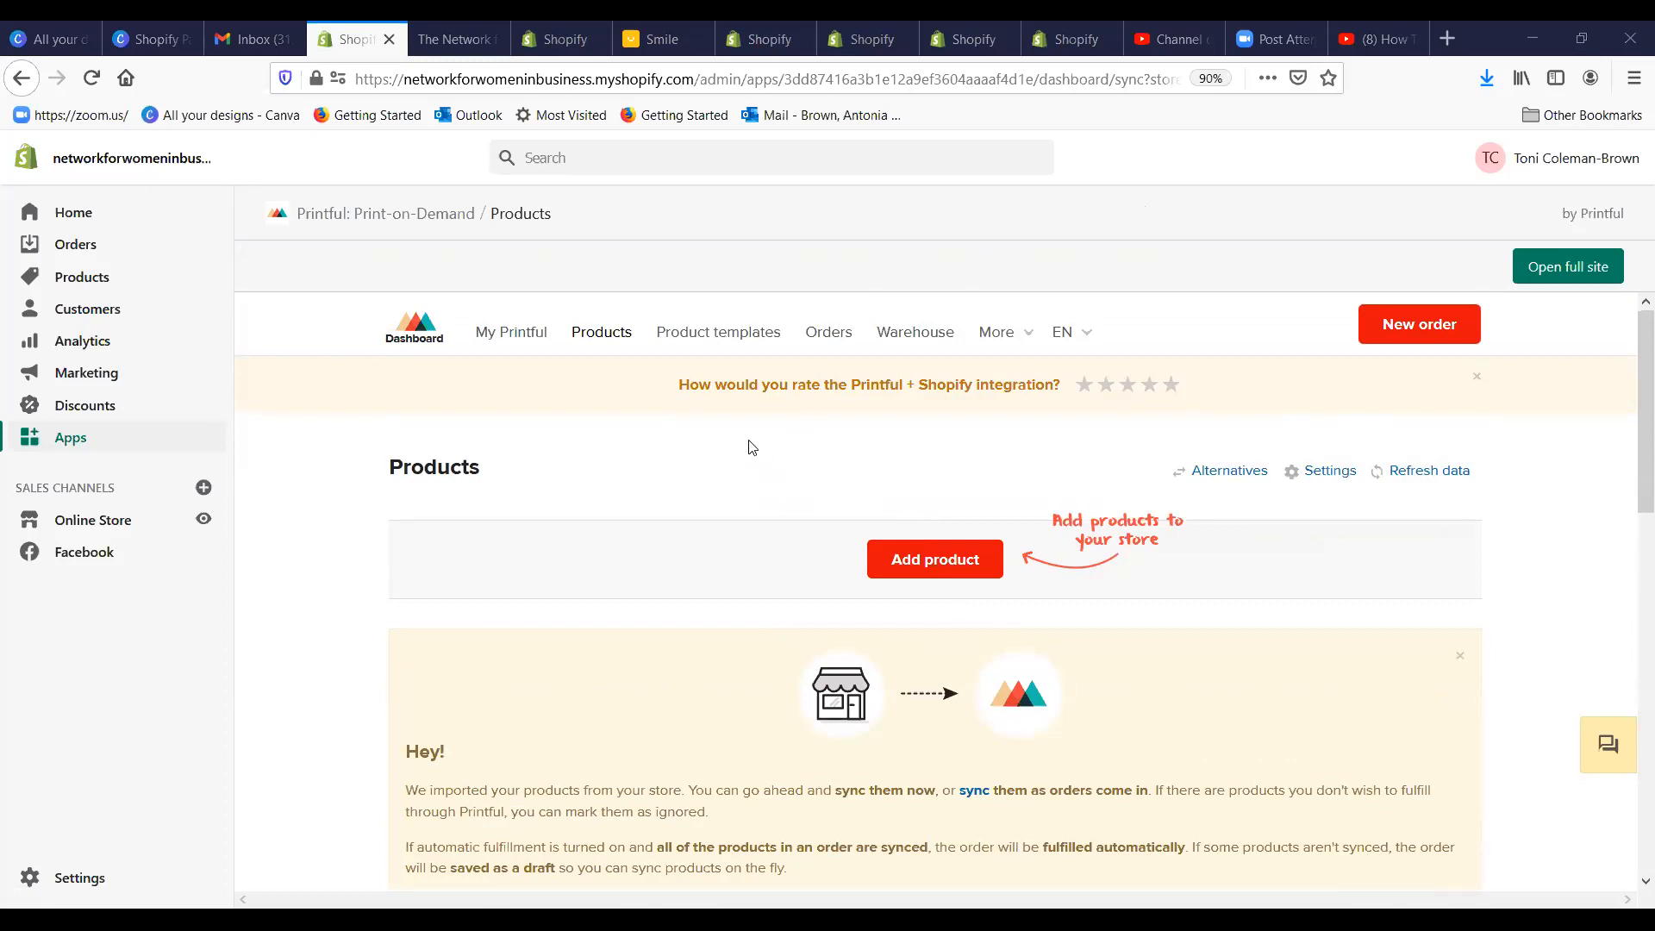
# Step: Return to the installed apps and review the description, access points and permissions of Product Reviews
pyautogui.click(72, 438)
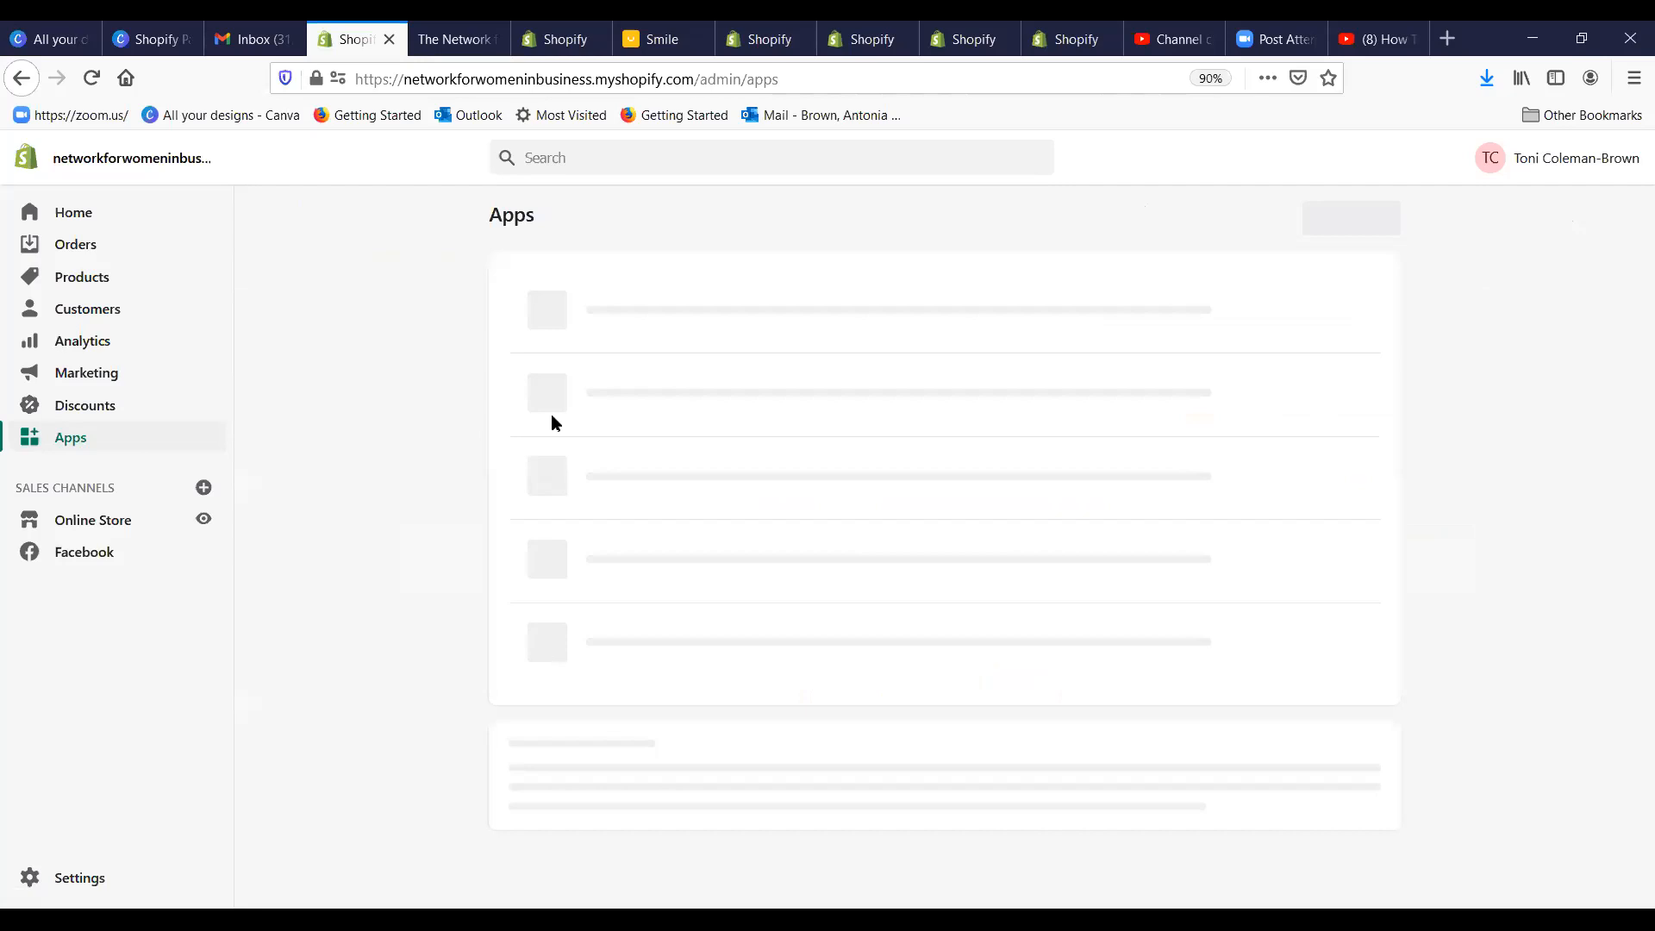
pyautogui.scroll(-2, 845, 414)
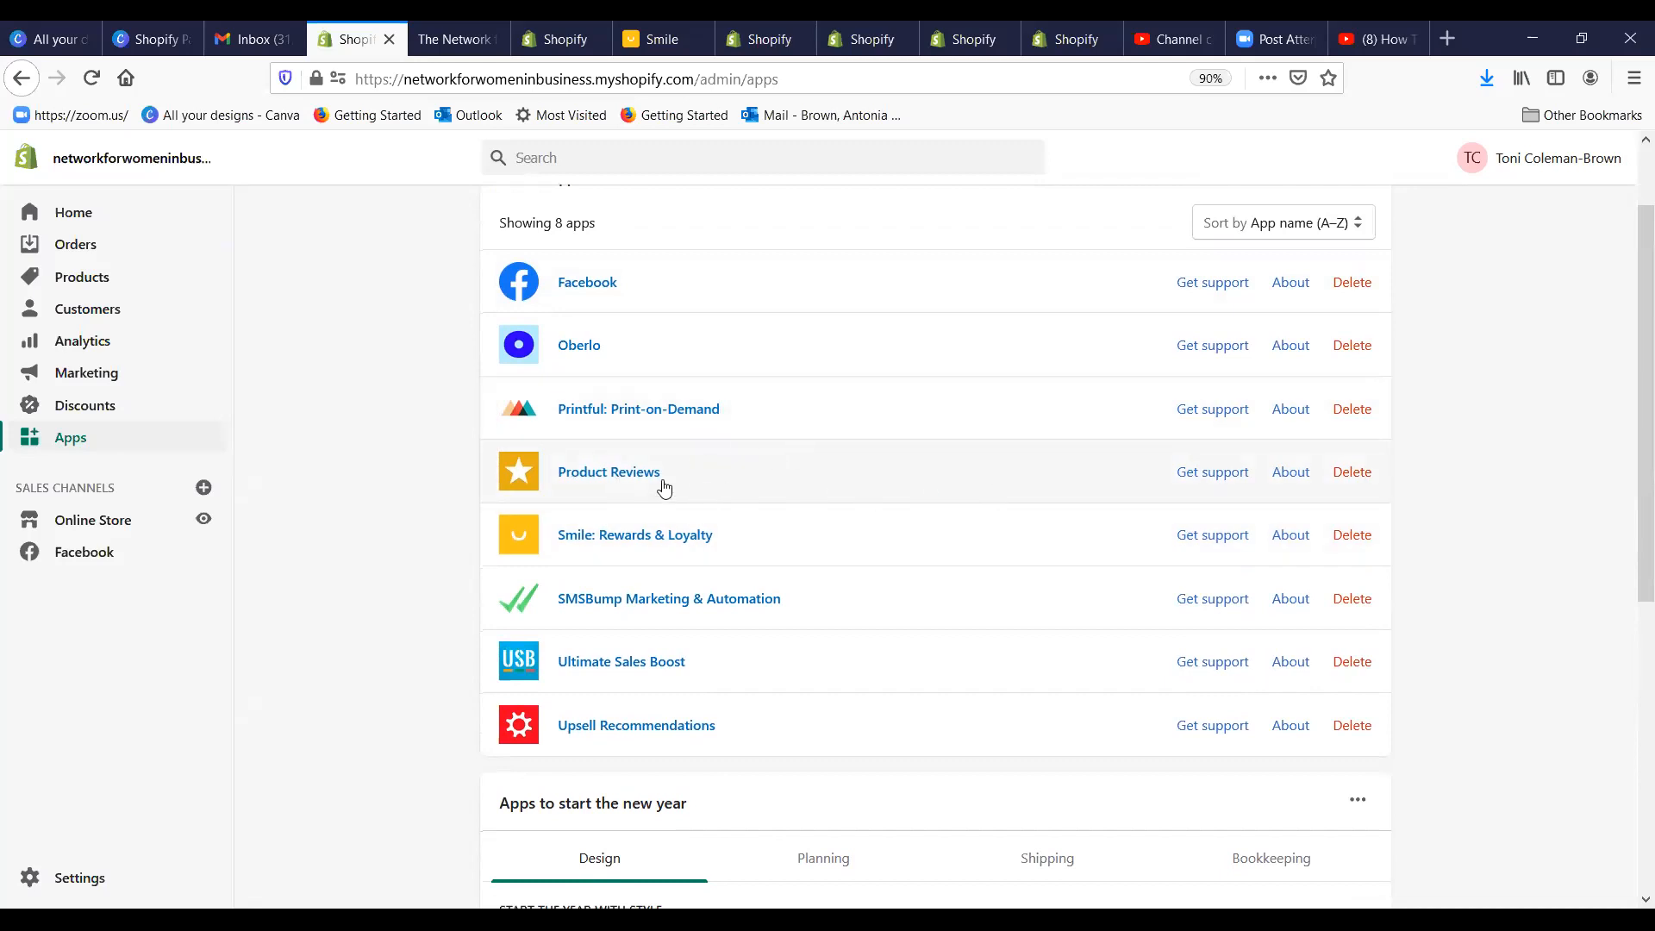
pyautogui.click(1291, 473)
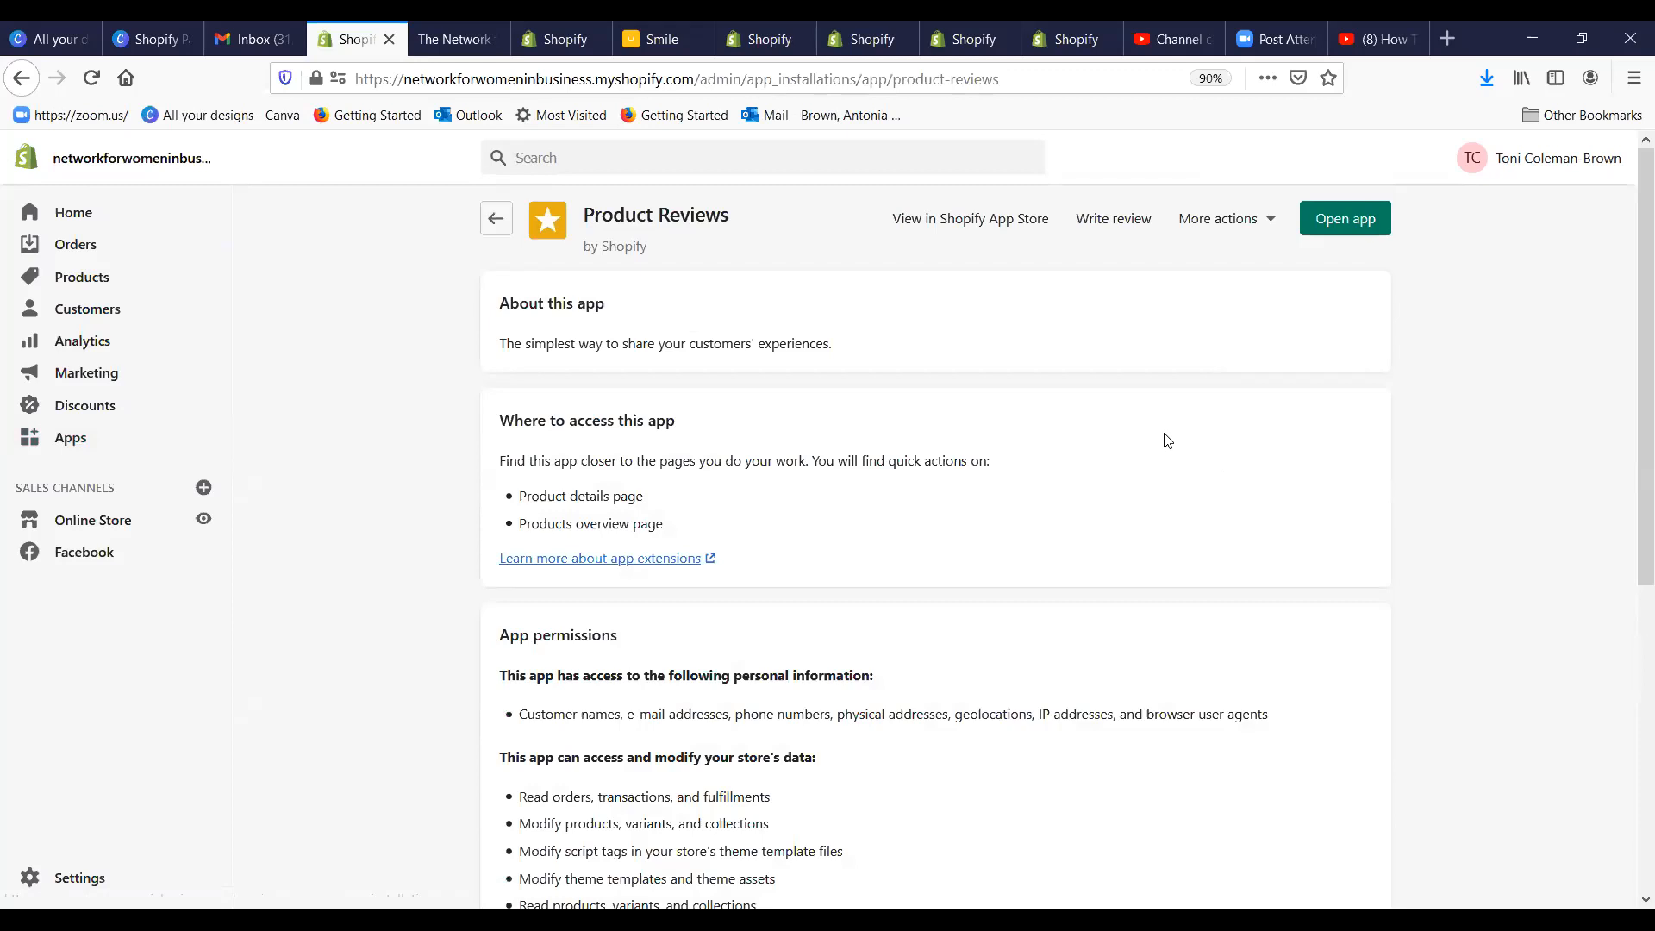
pyautogui.scroll(-2, 1169, 440)
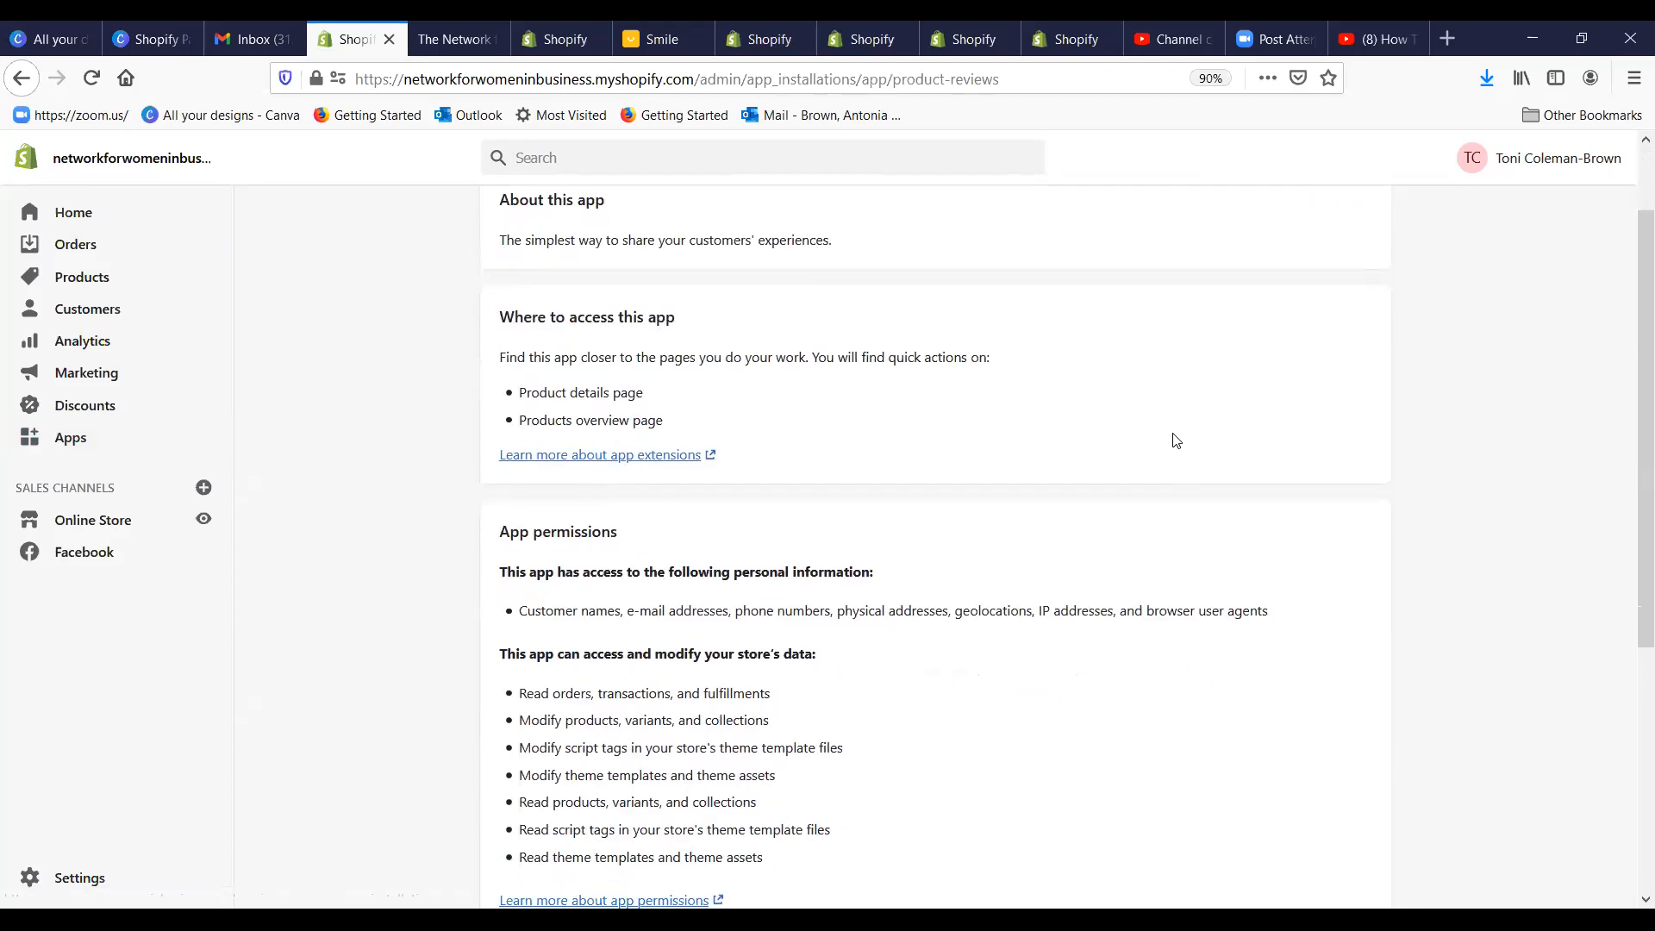
pyautogui.scroll(2, 1175, 440)
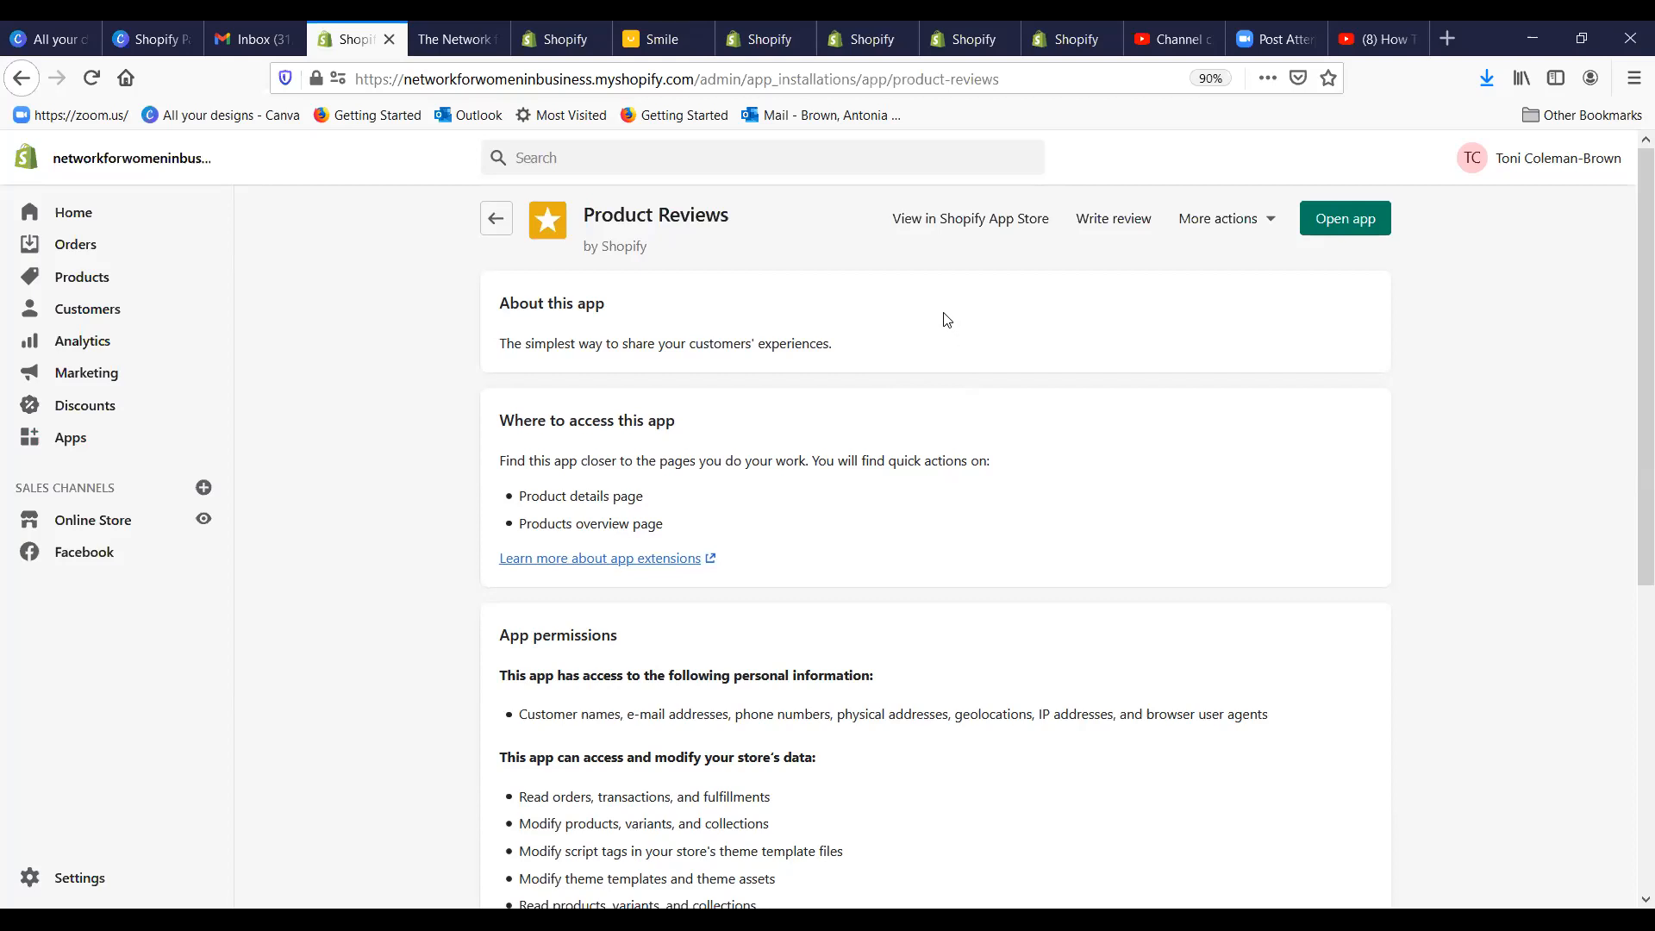
# Step: Return to the installed apps and view the details of Smile: Rewards & Loyalty
pyautogui.click(57, 442)
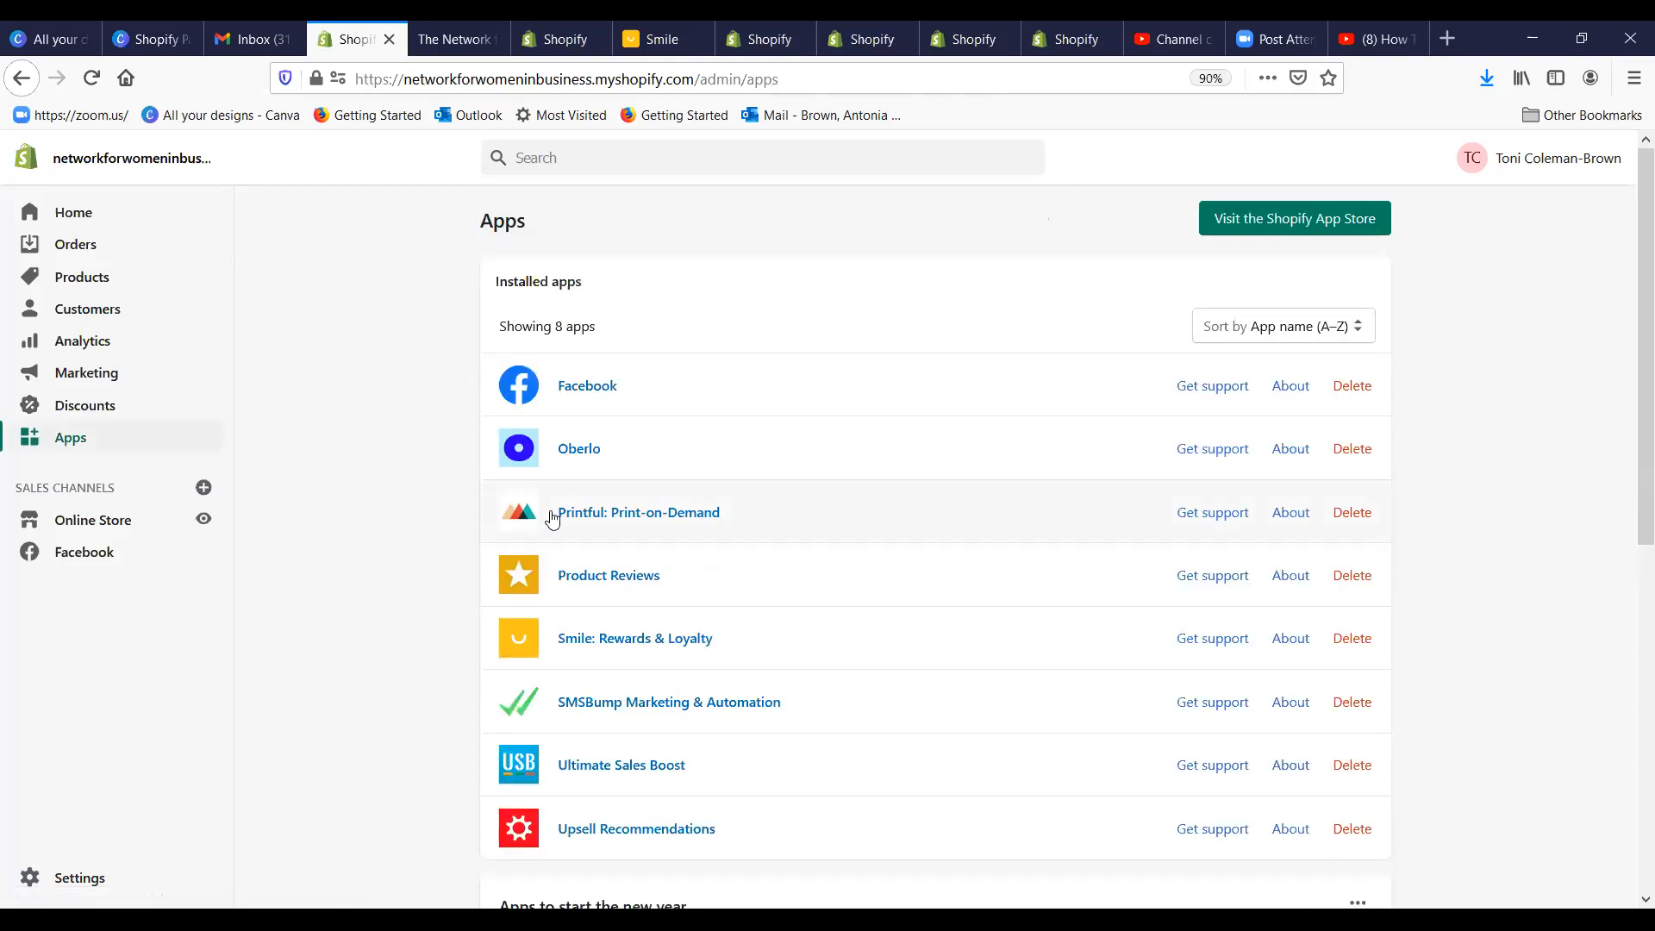
pyautogui.scroll(-2, 756, 584)
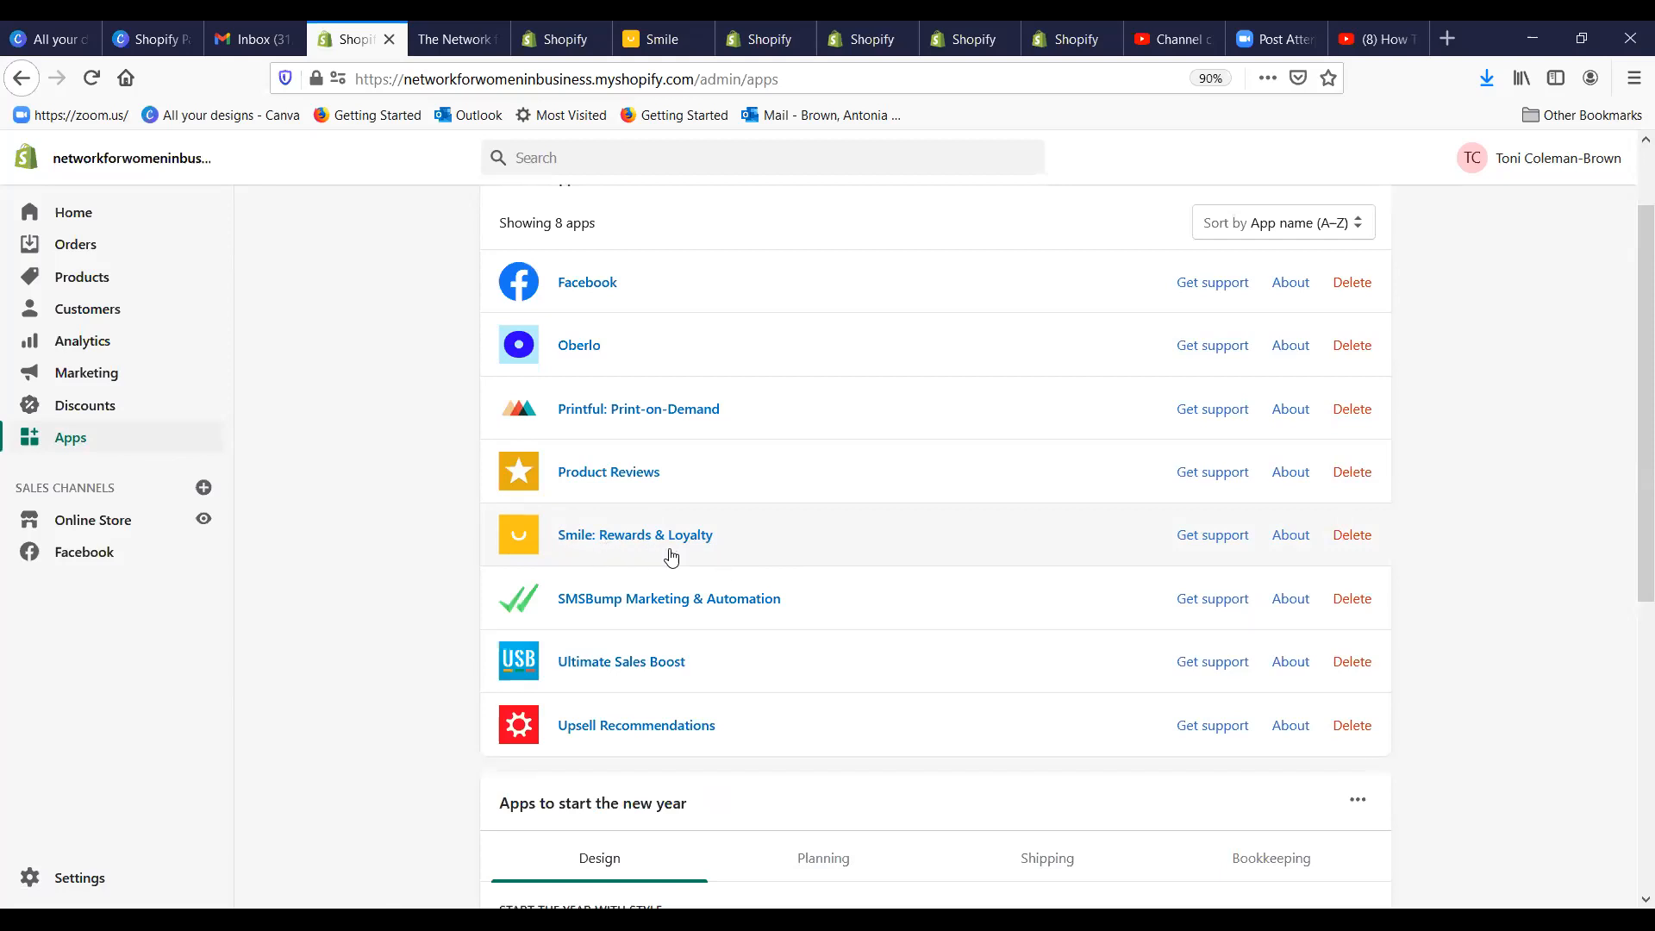
pyautogui.click(1291, 534)
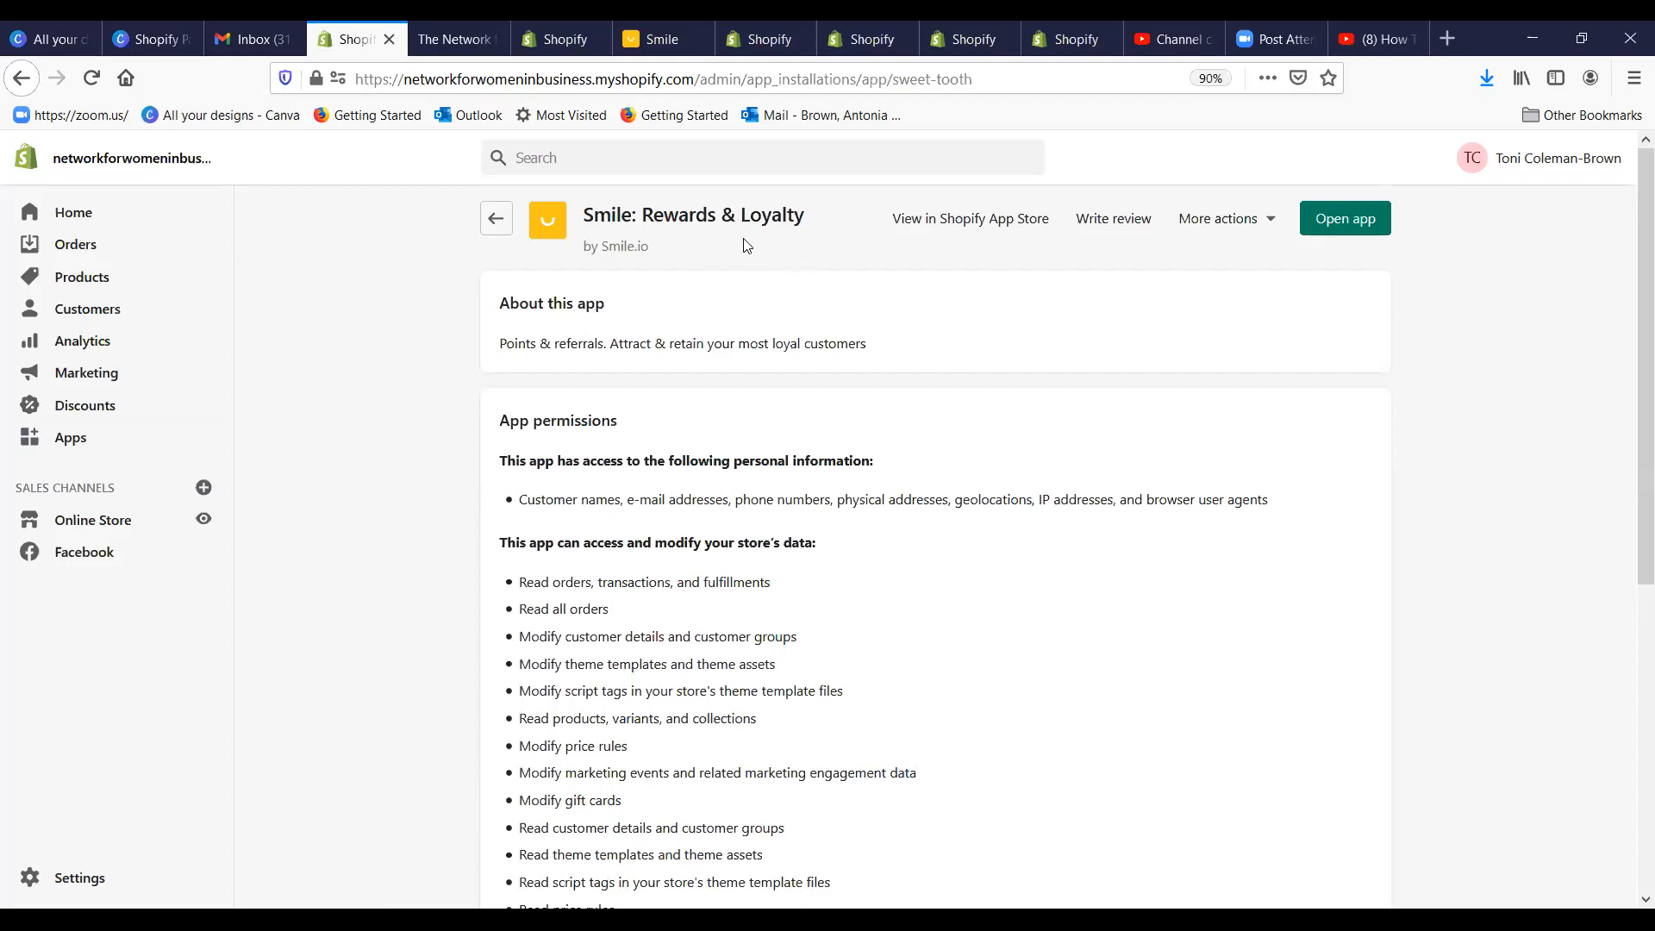
# Step: Go back to the installed apps and view the details of SMSBump Marketing & Automation
pyautogui.click(72, 439)
pyautogui.scroll(-3, 703, 461)
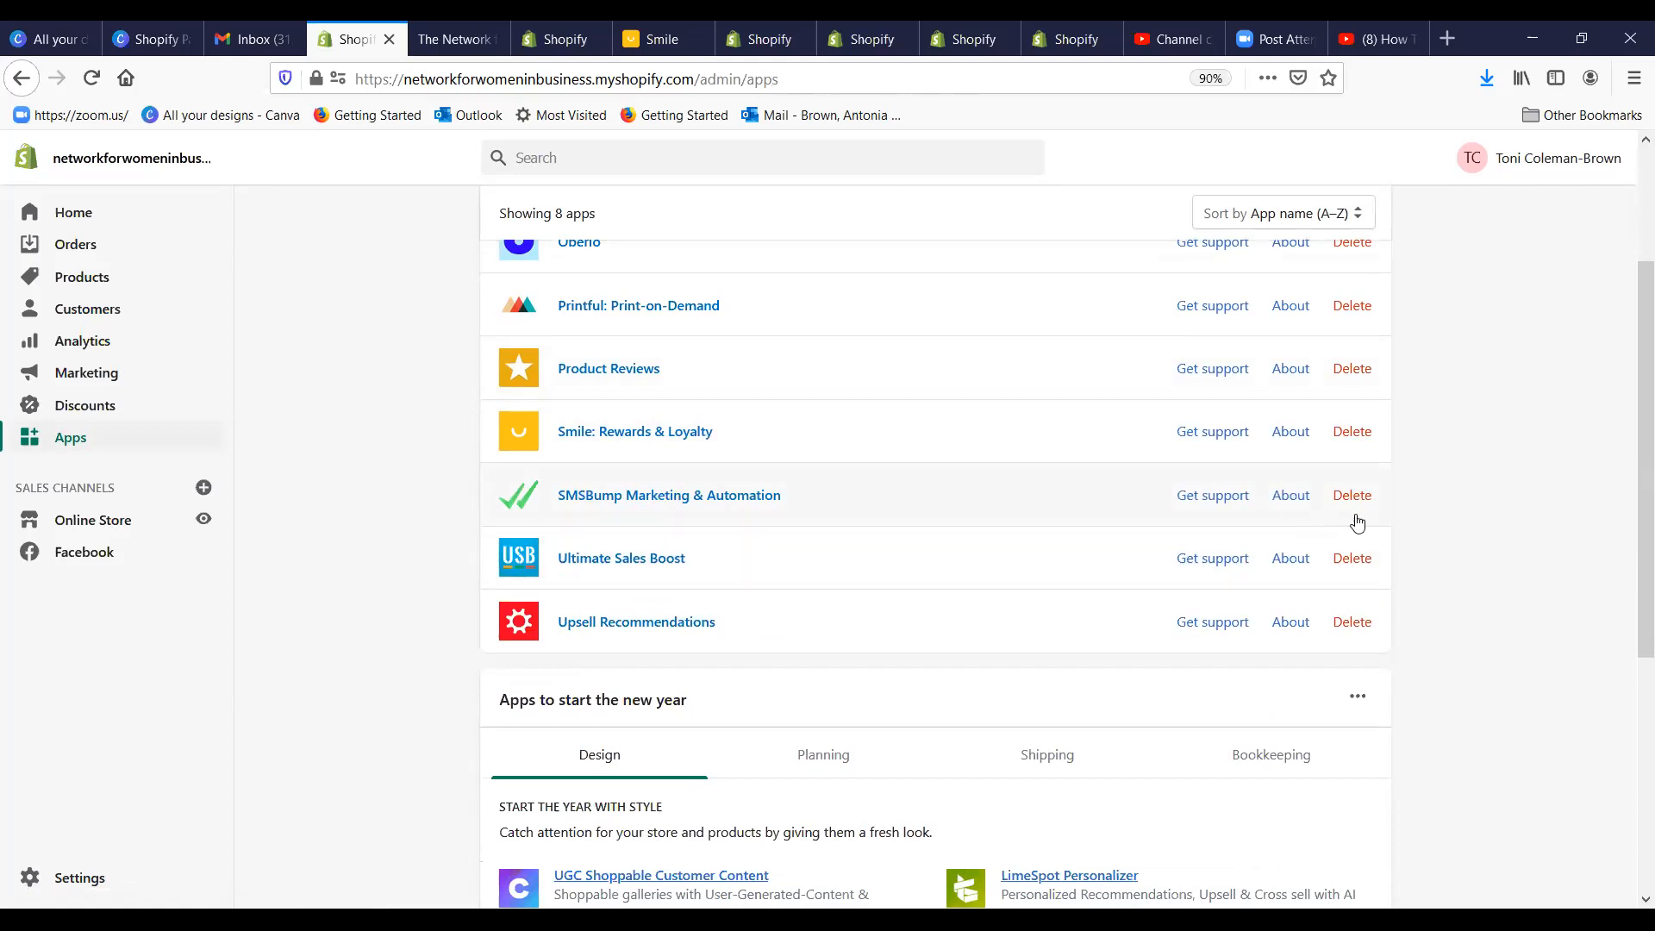
pyautogui.click(1294, 497)
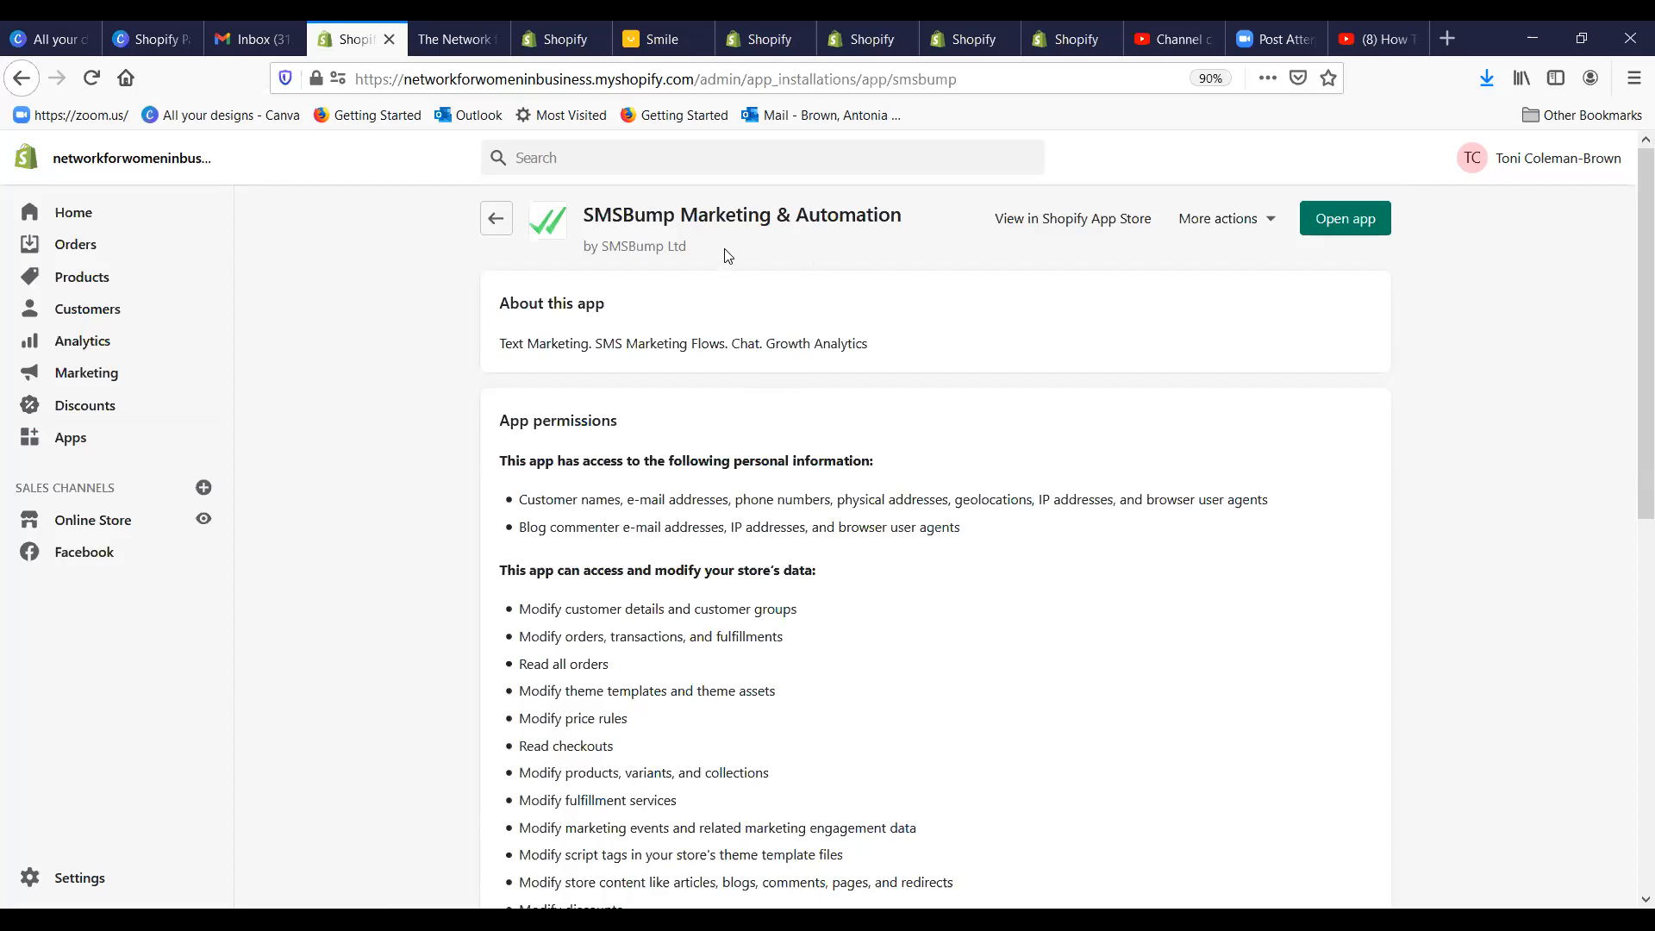
# Step: Find Ultimate Sales Boost among the installed apps, view its details and open the app
pyautogui.click(76, 450)
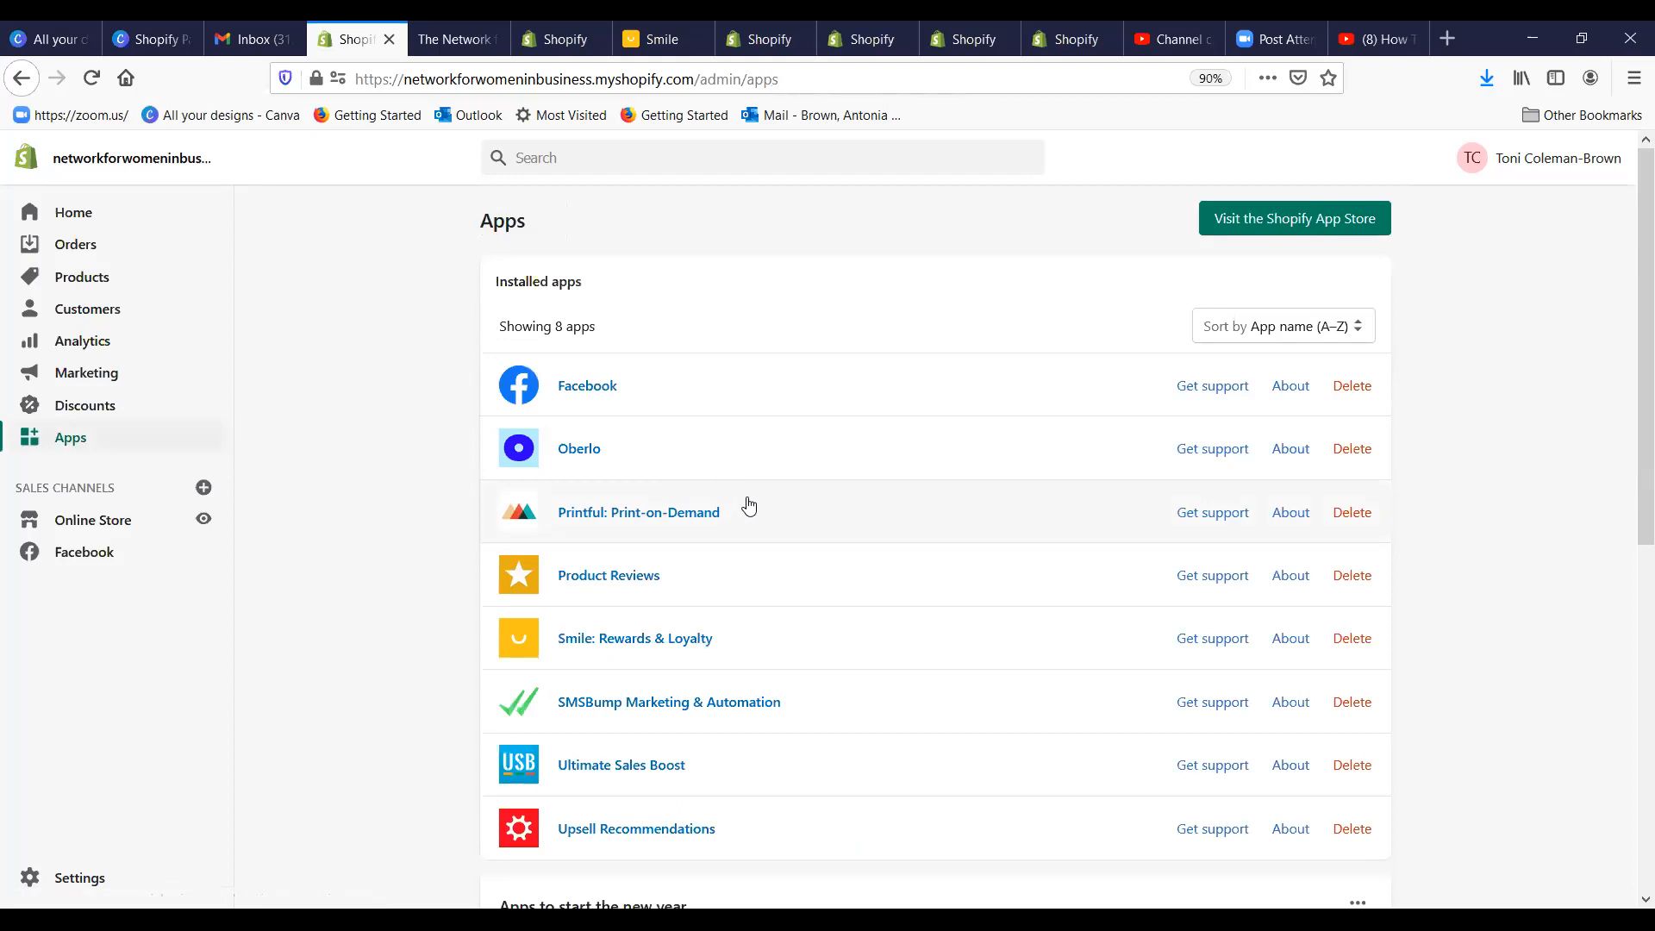
pyautogui.scroll(-1, 752, 512)
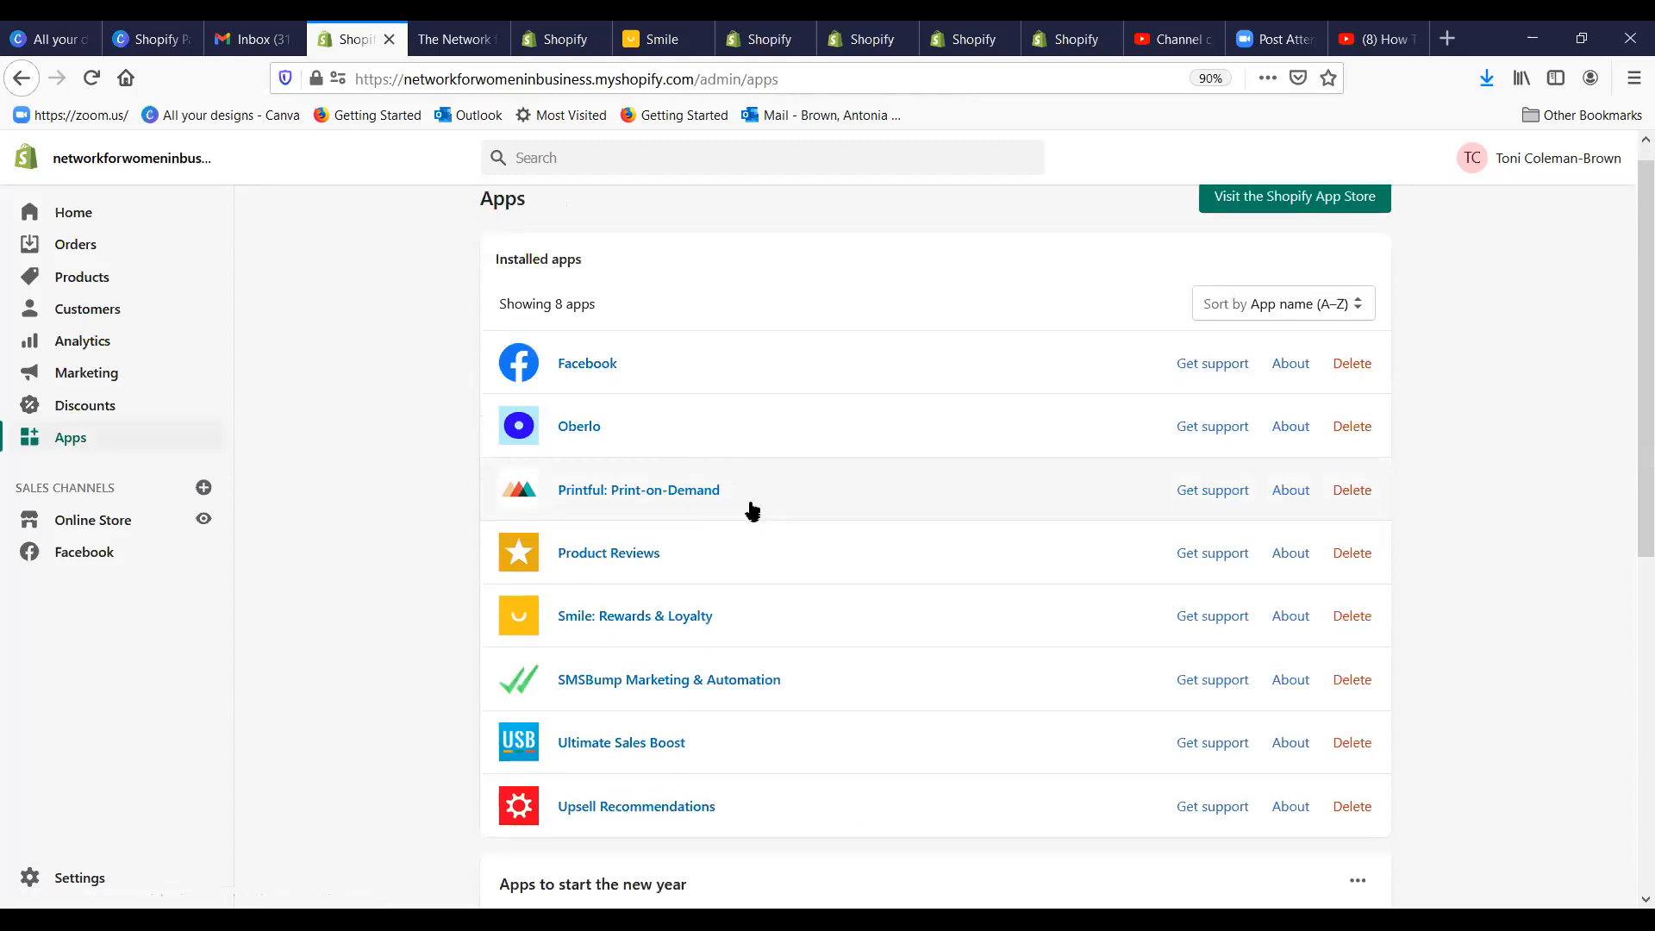
pyautogui.scroll(-2, 751, 509)
pyautogui.scroll(-2, 762, 559)
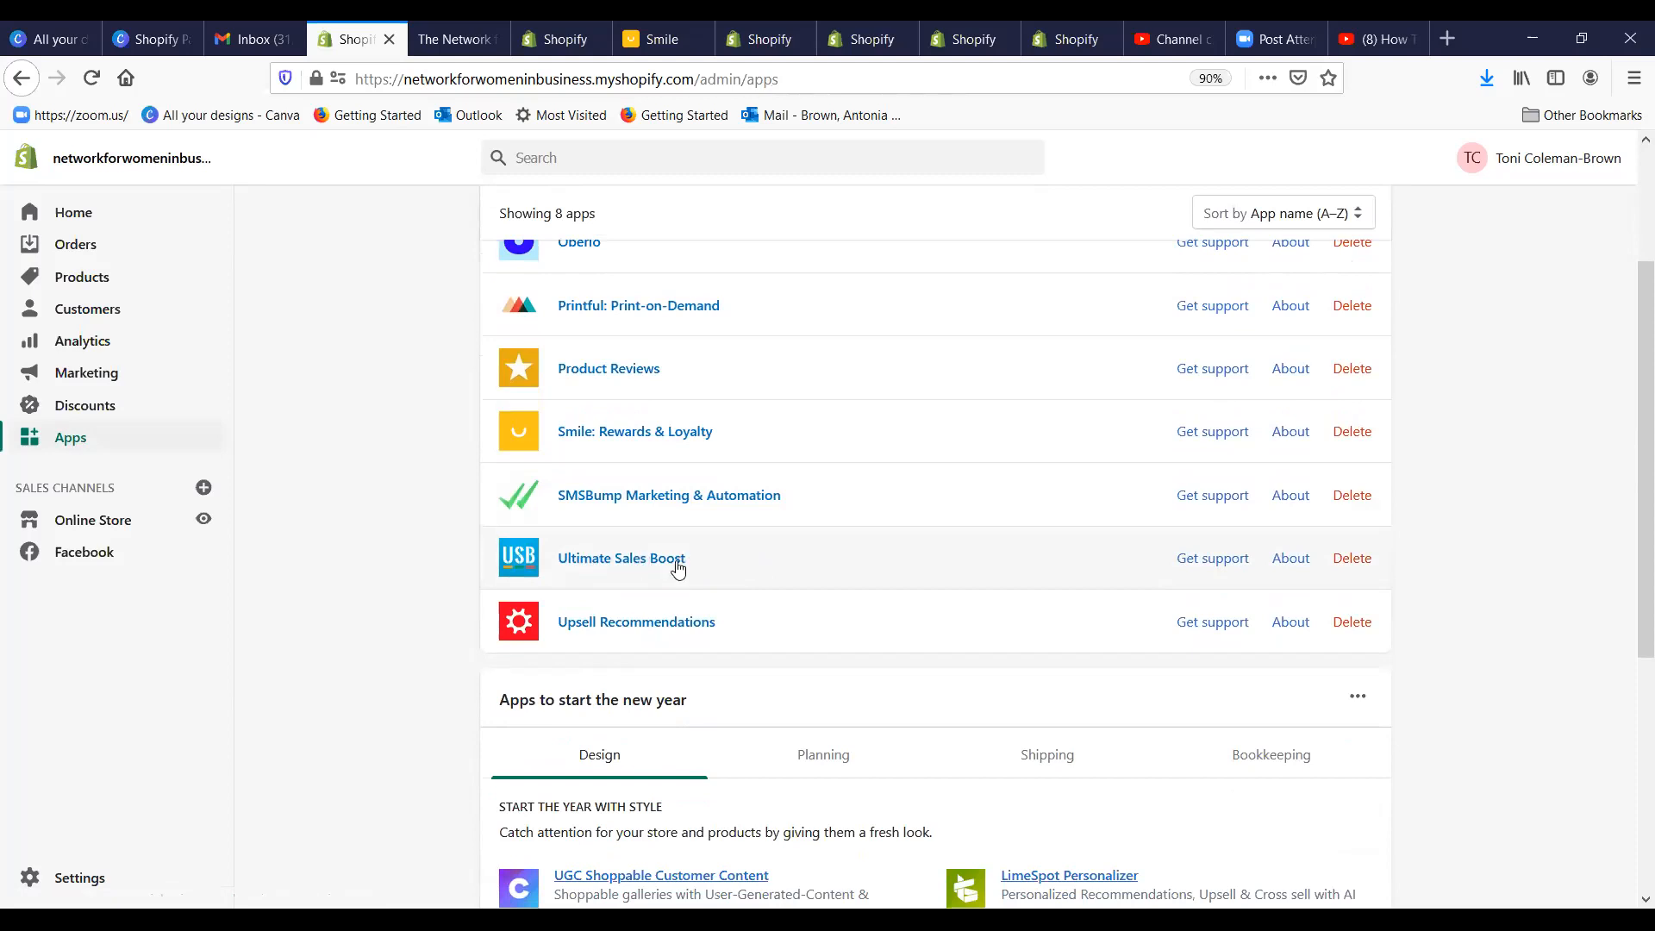
pyautogui.click(1288, 559)
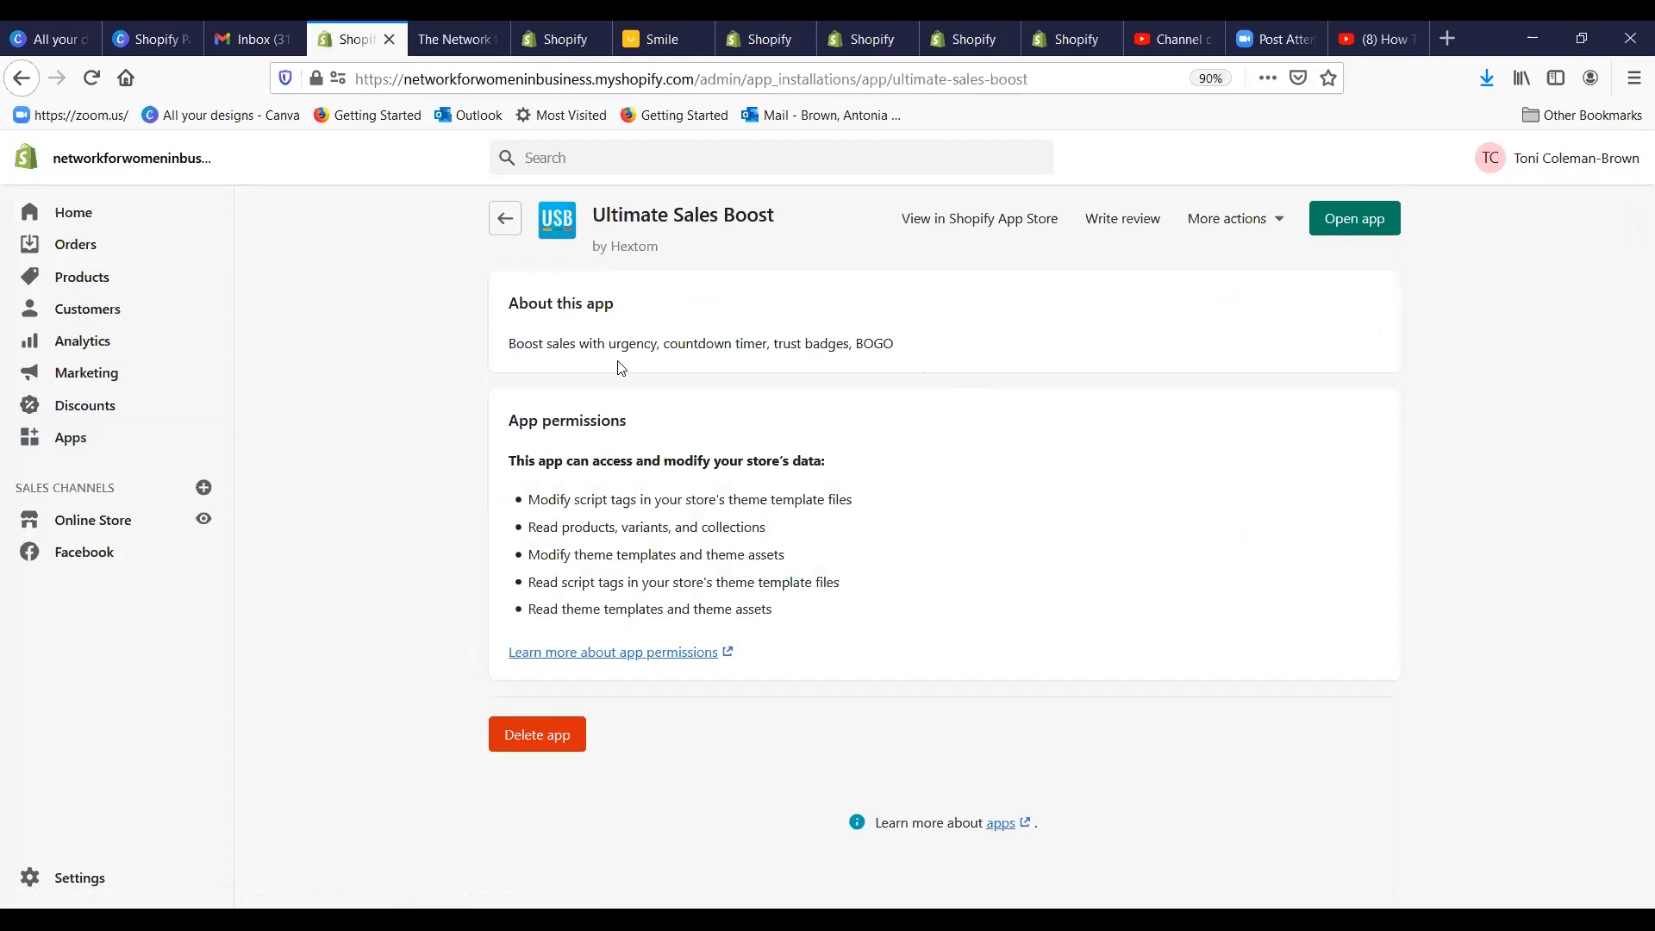
pyautogui.click(1355, 206)
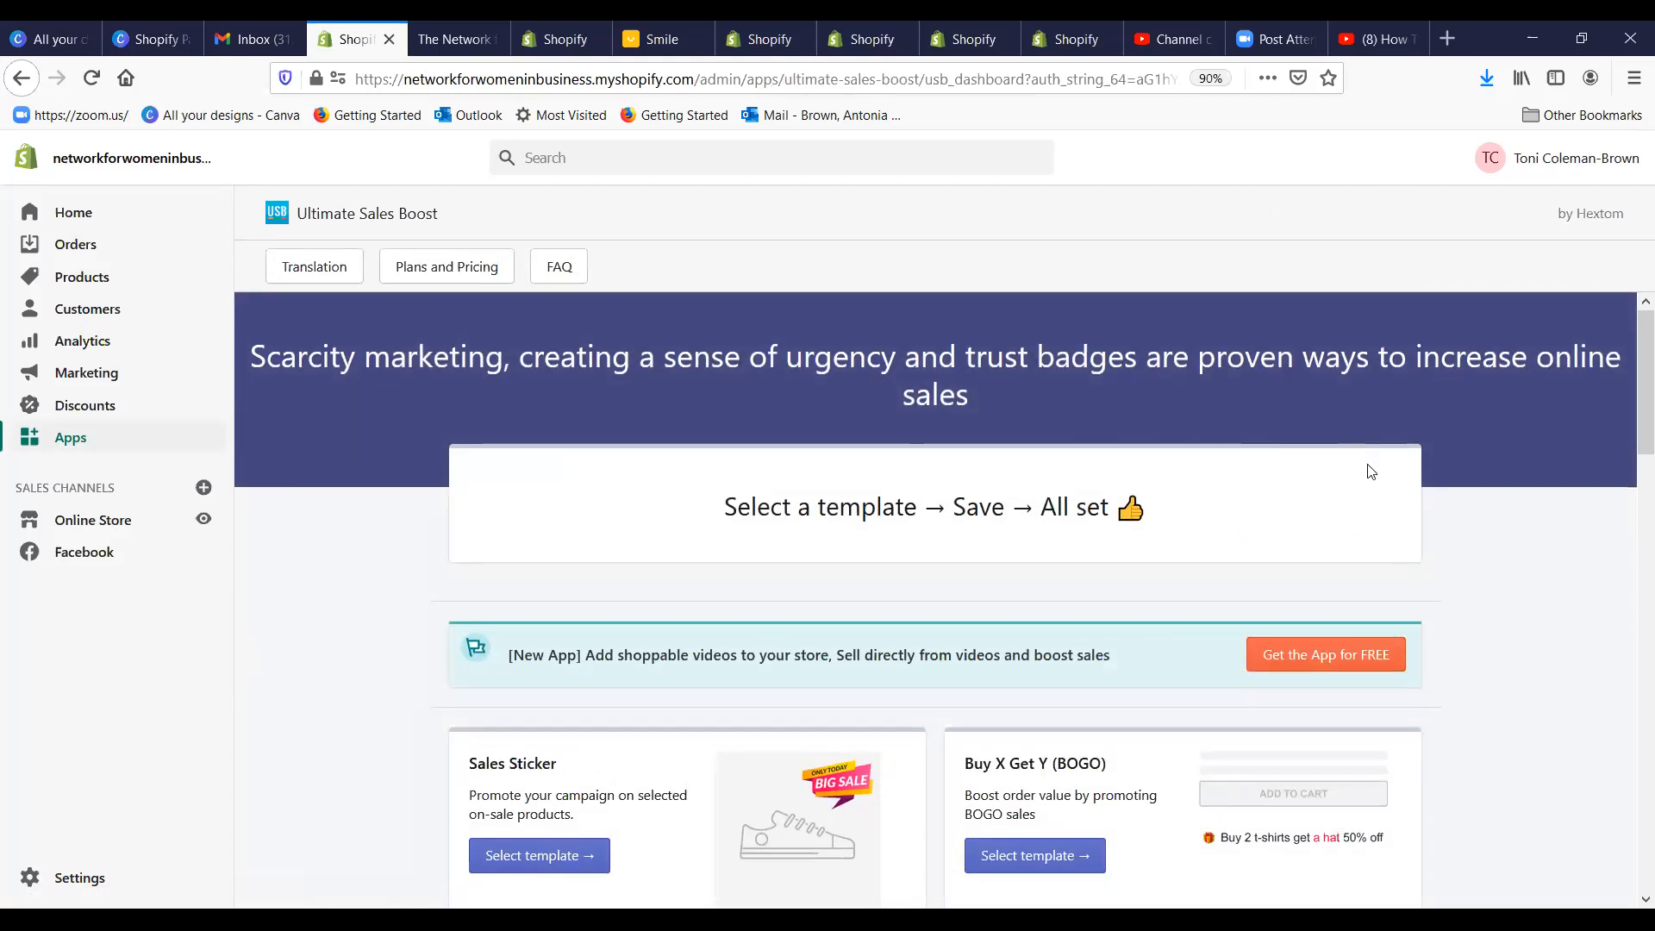
# Step: Examine the campaign templates offered by Ultimate Sales Boost, from Sales Sticker through Customized Campaign
pyautogui.scroll(-4, 1488, 465)
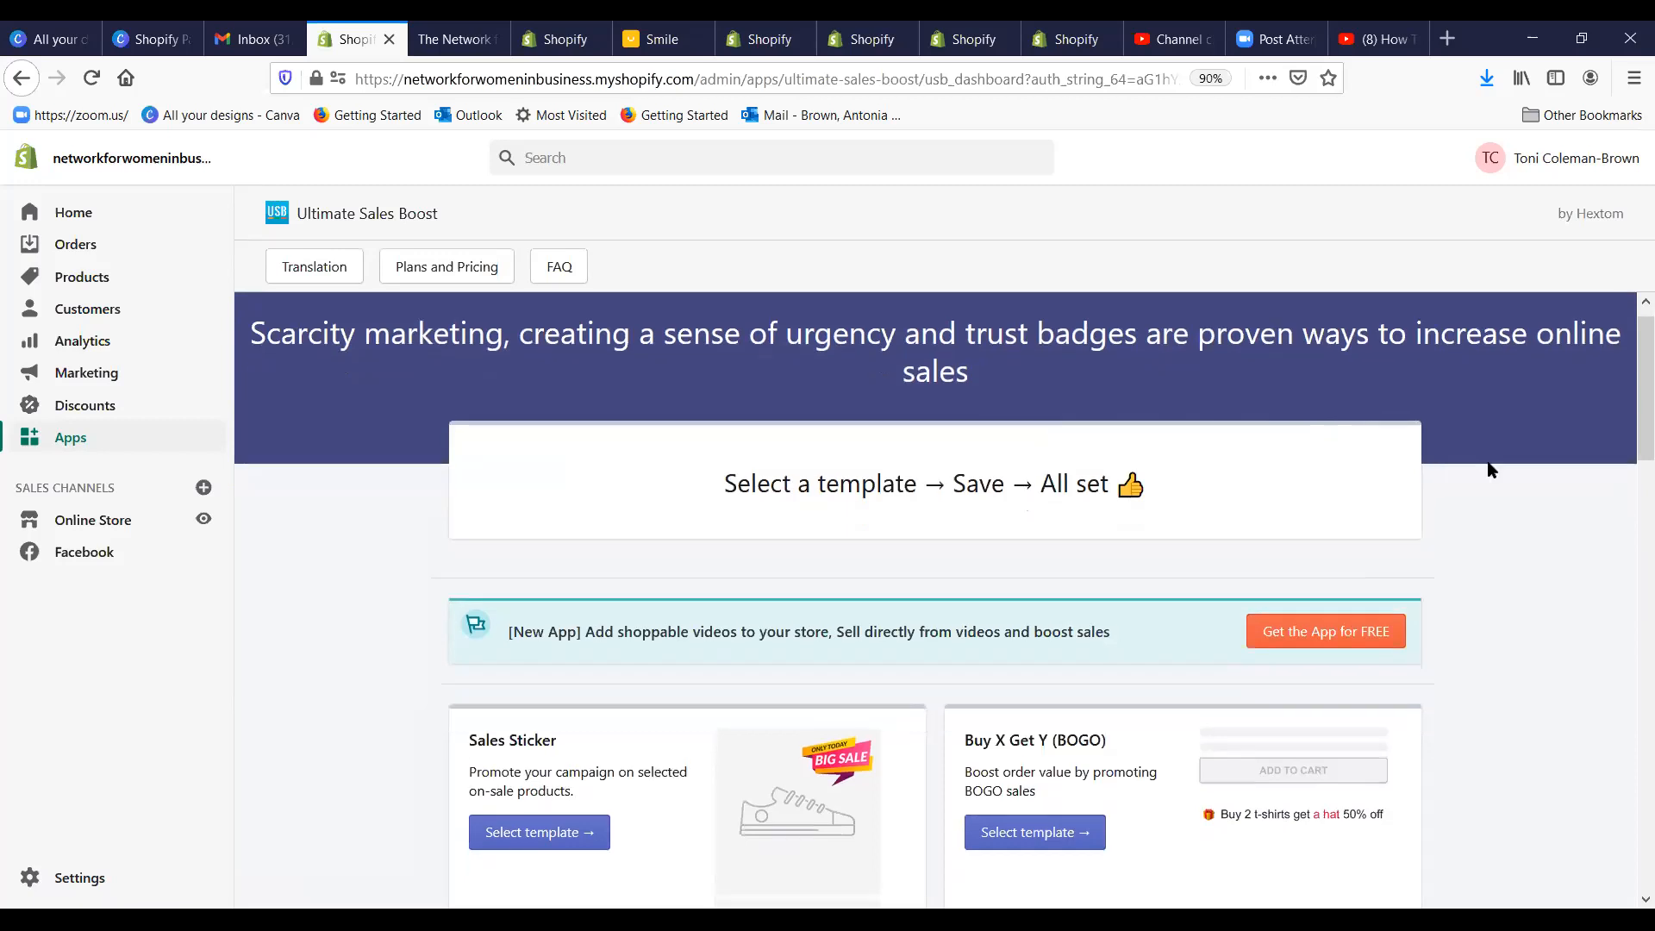
pyautogui.scroll(-2, 1483, 472)
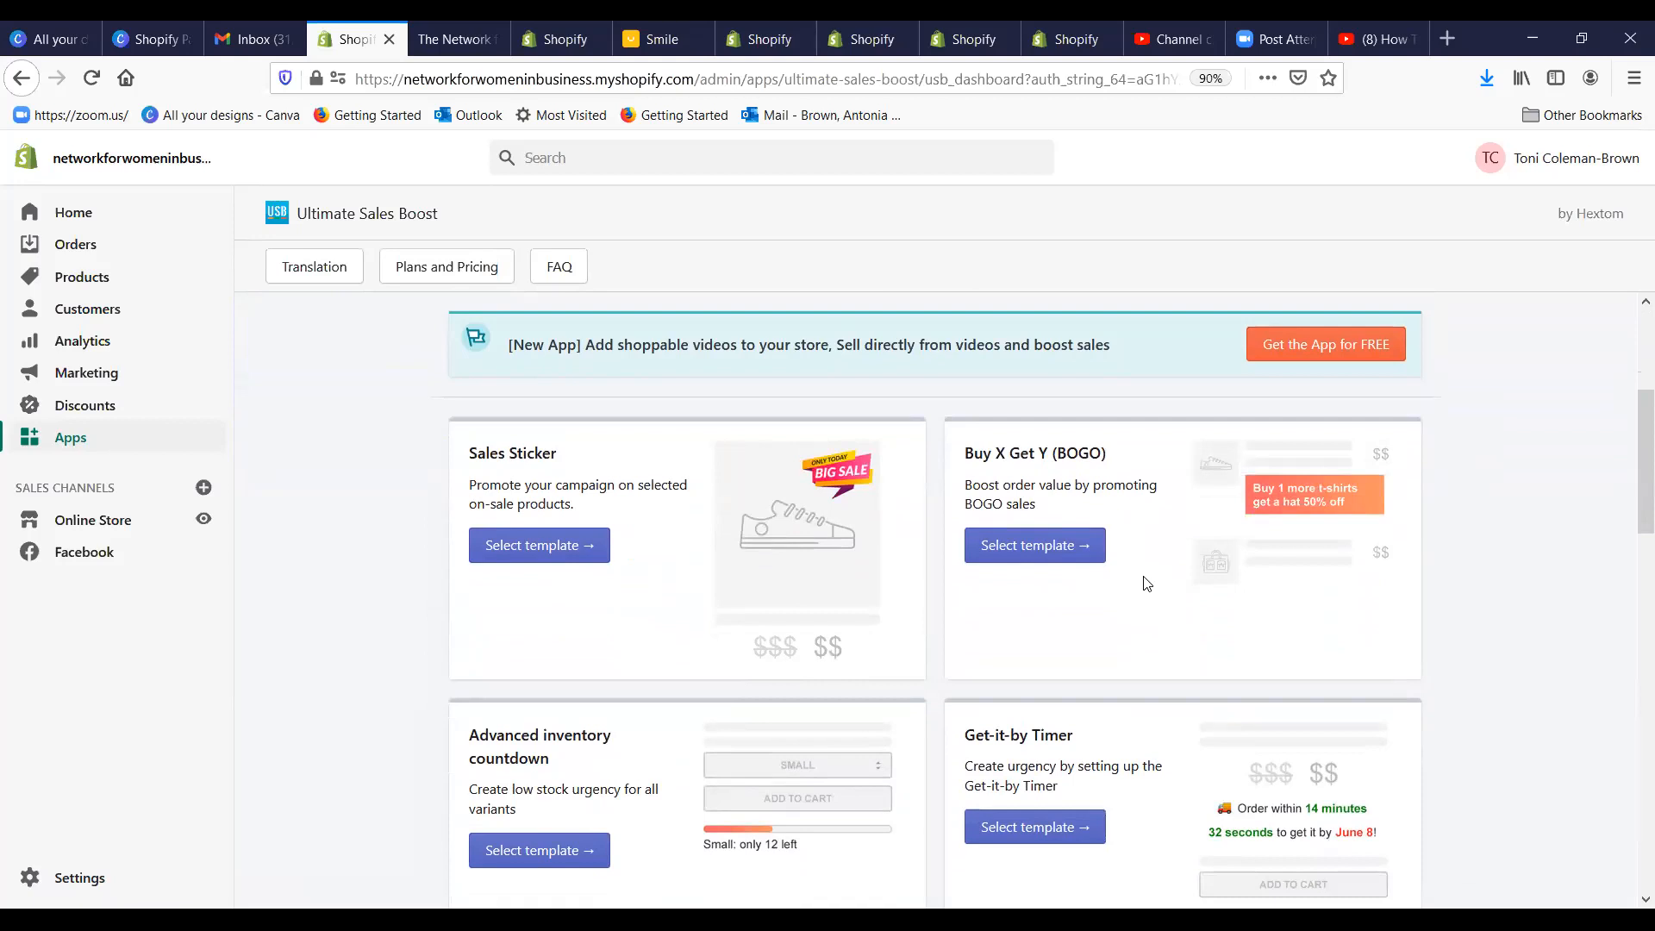
pyautogui.scroll(-1, 1143, 577)
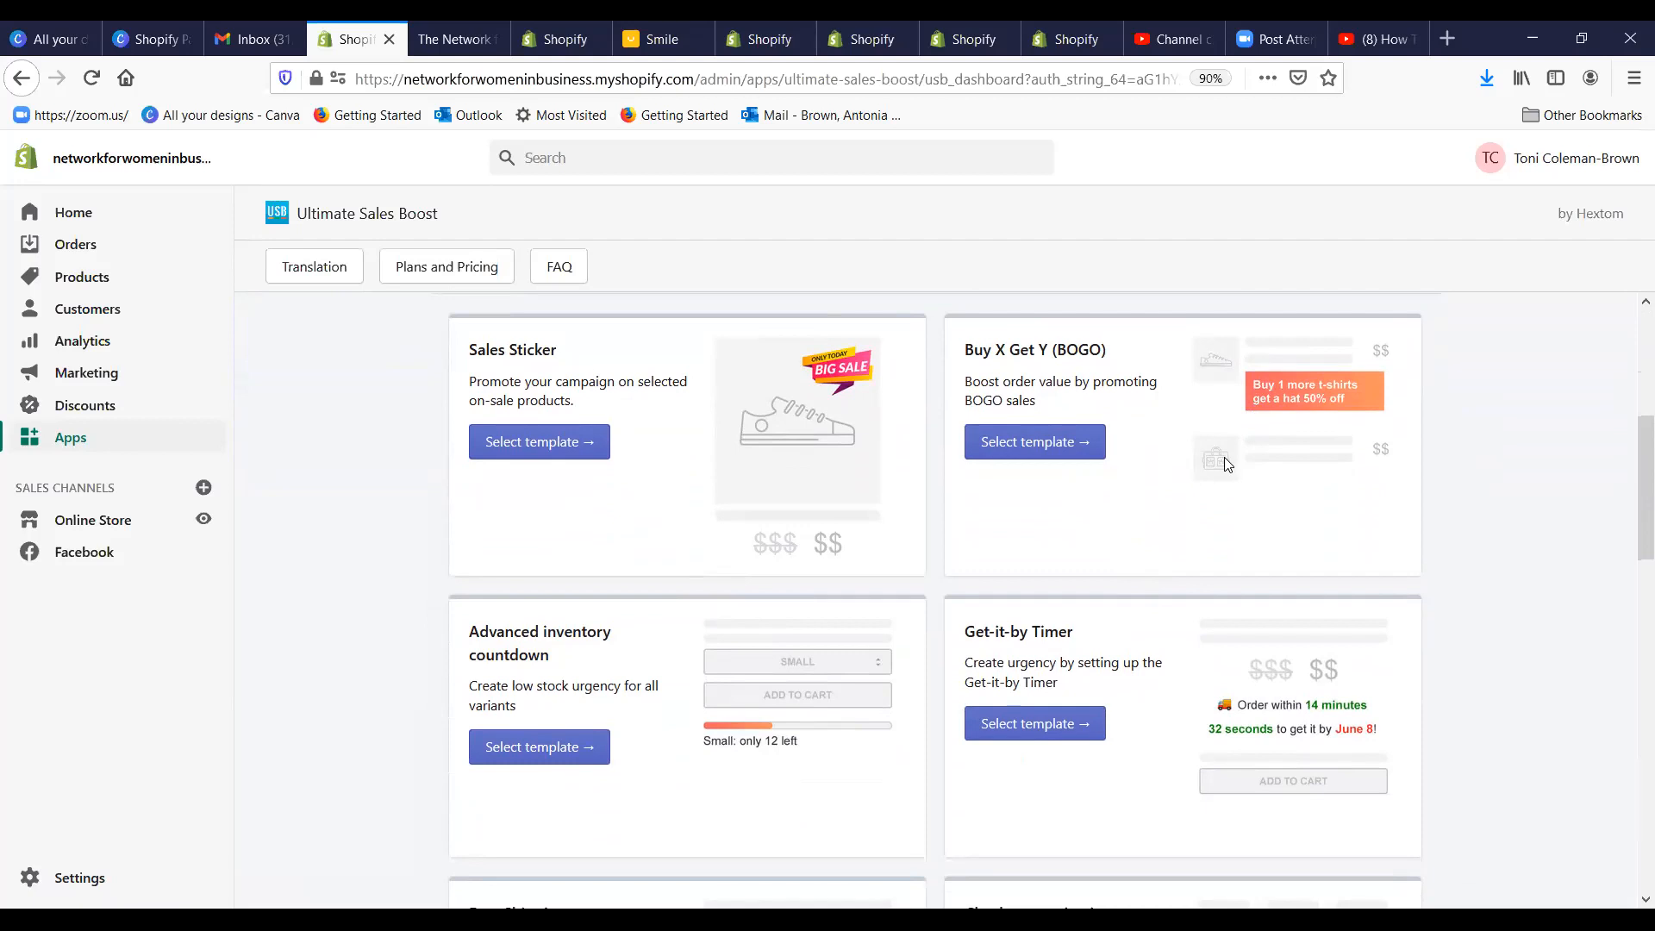
pyautogui.scroll(-2, 1224, 453)
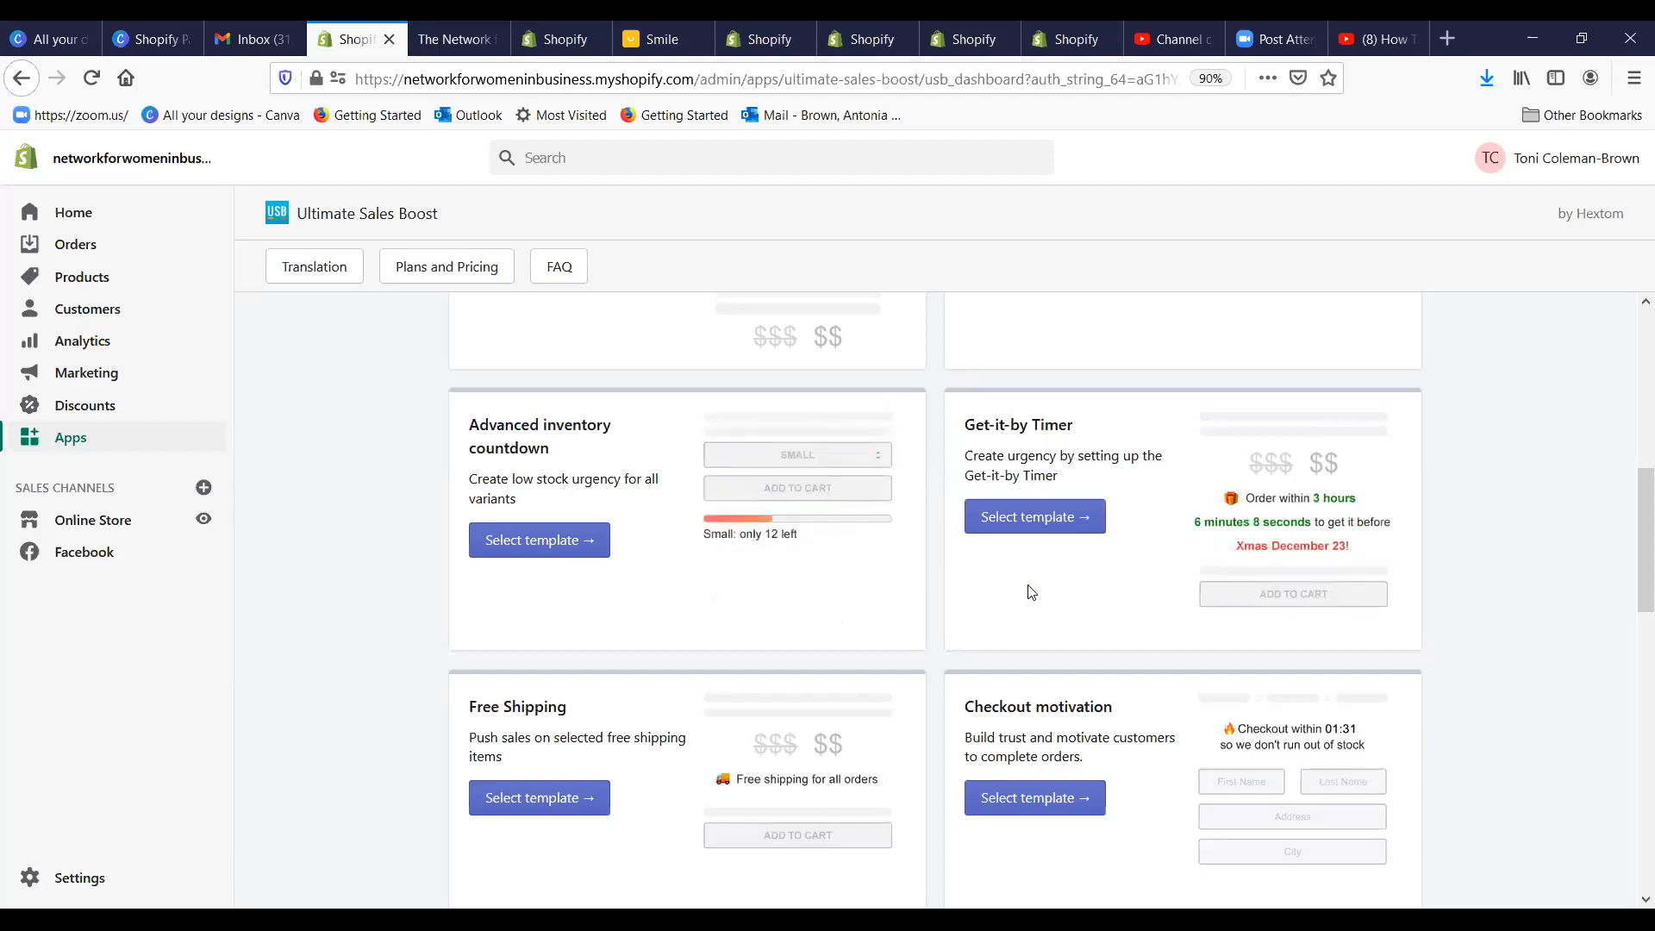
pyautogui.scroll(-1, 1033, 592)
pyautogui.scroll(1, 1043, 582)
pyautogui.scroll(-1, 1047, 583)
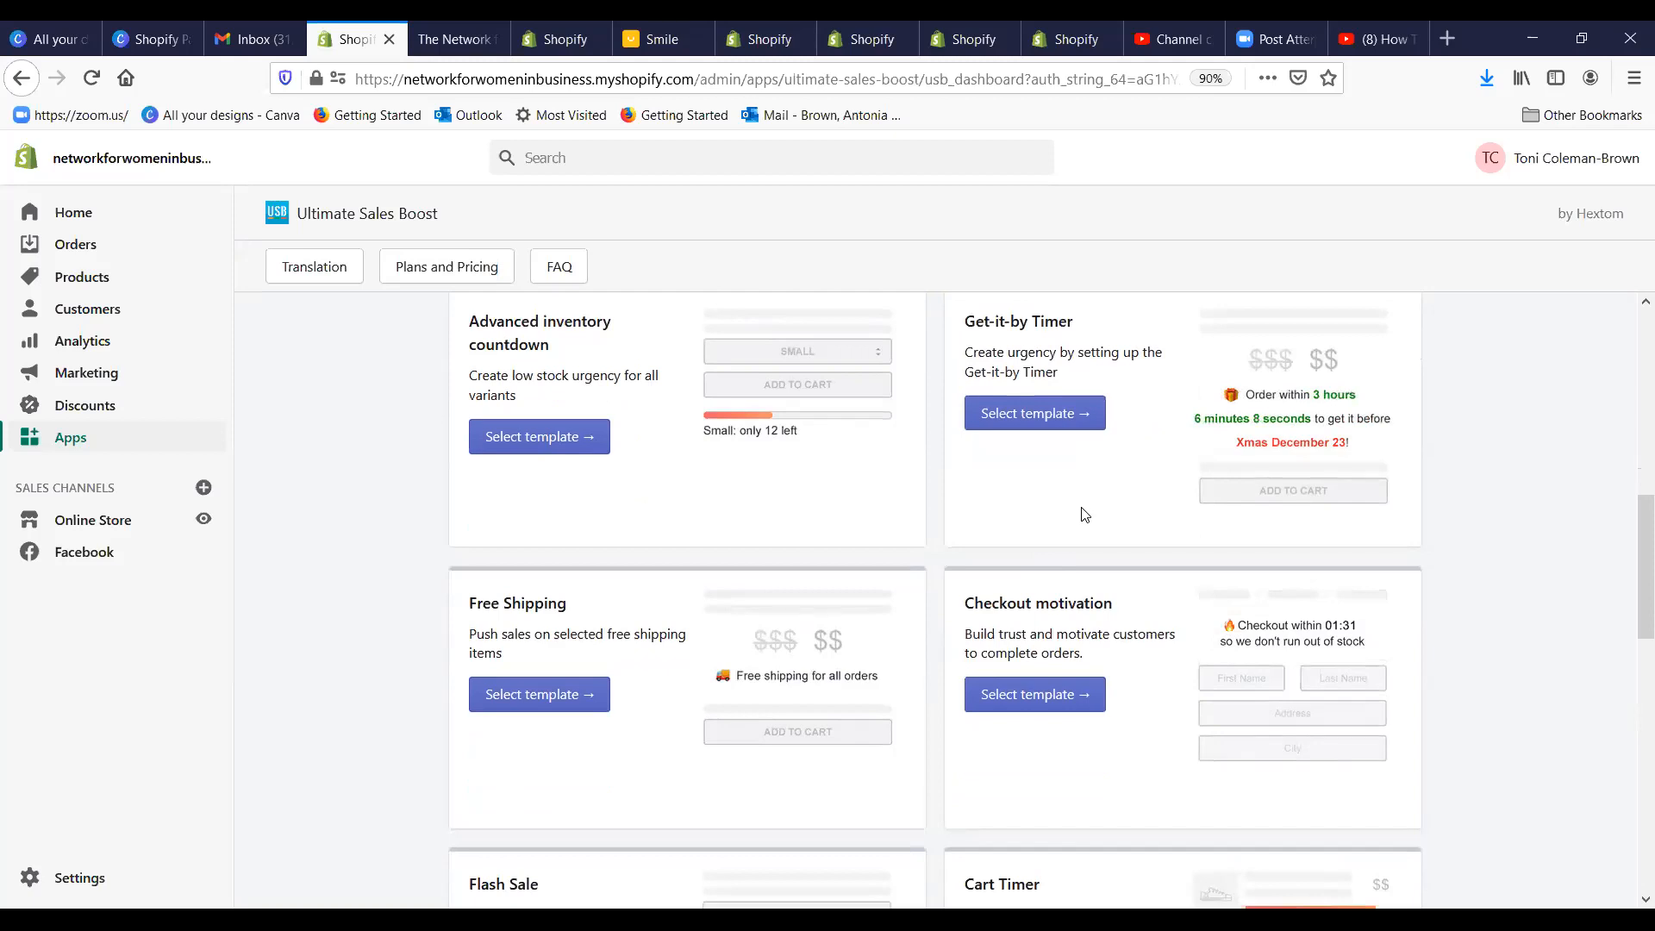
pyautogui.scroll(-1, 785, 570)
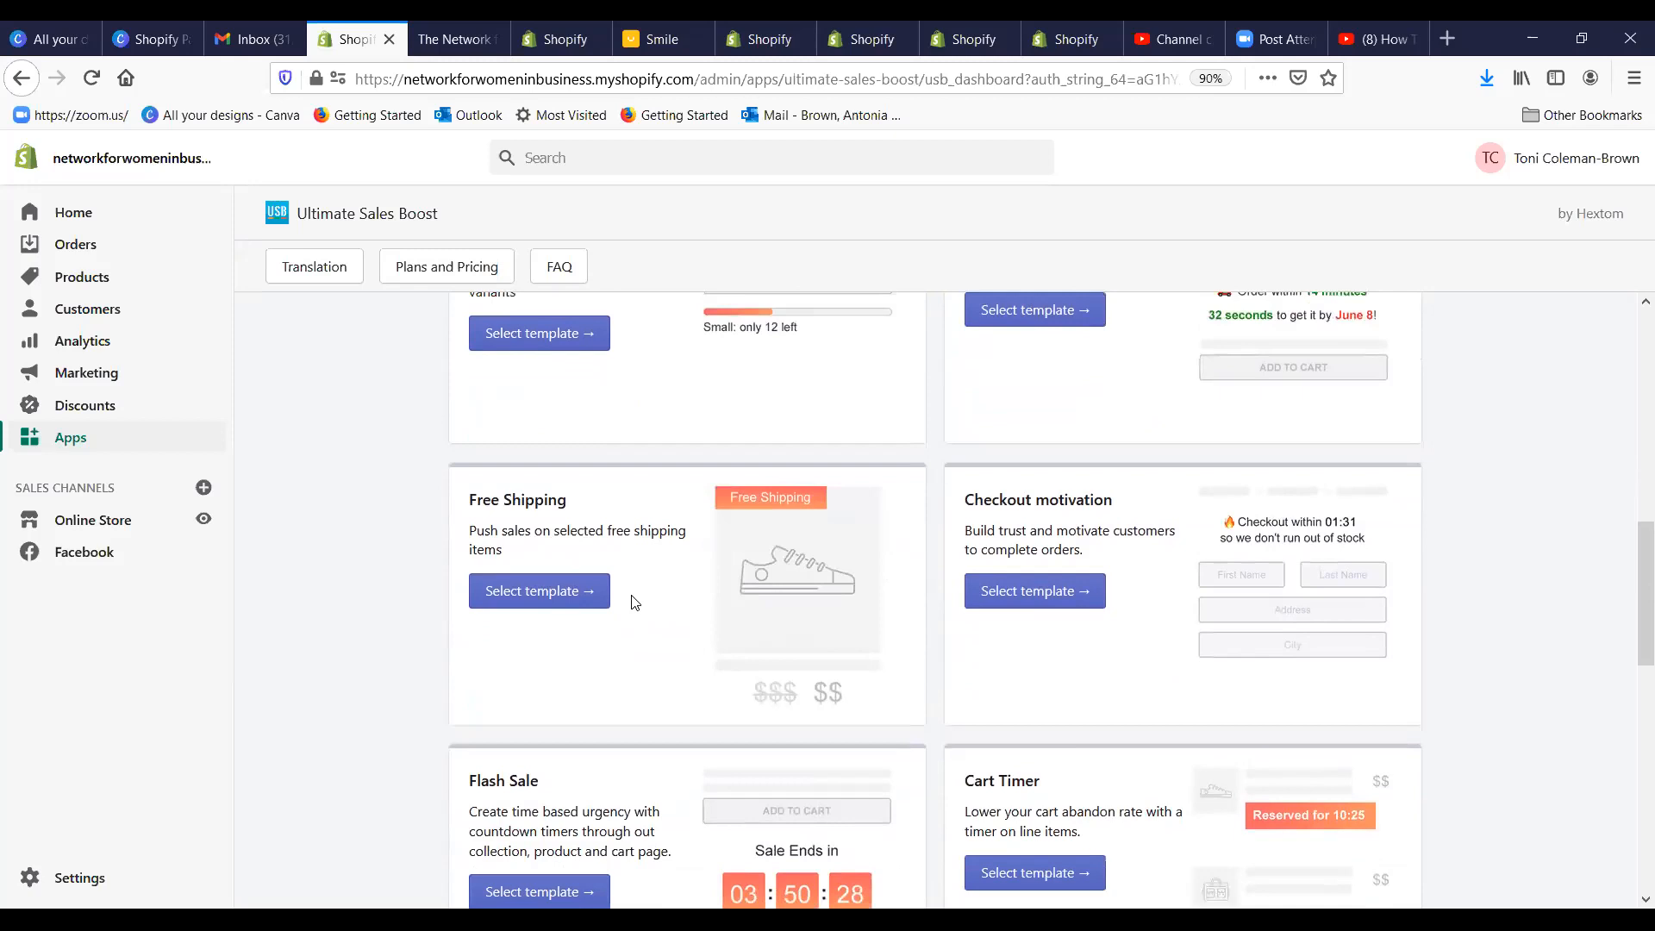
pyautogui.scroll(-1, 635, 602)
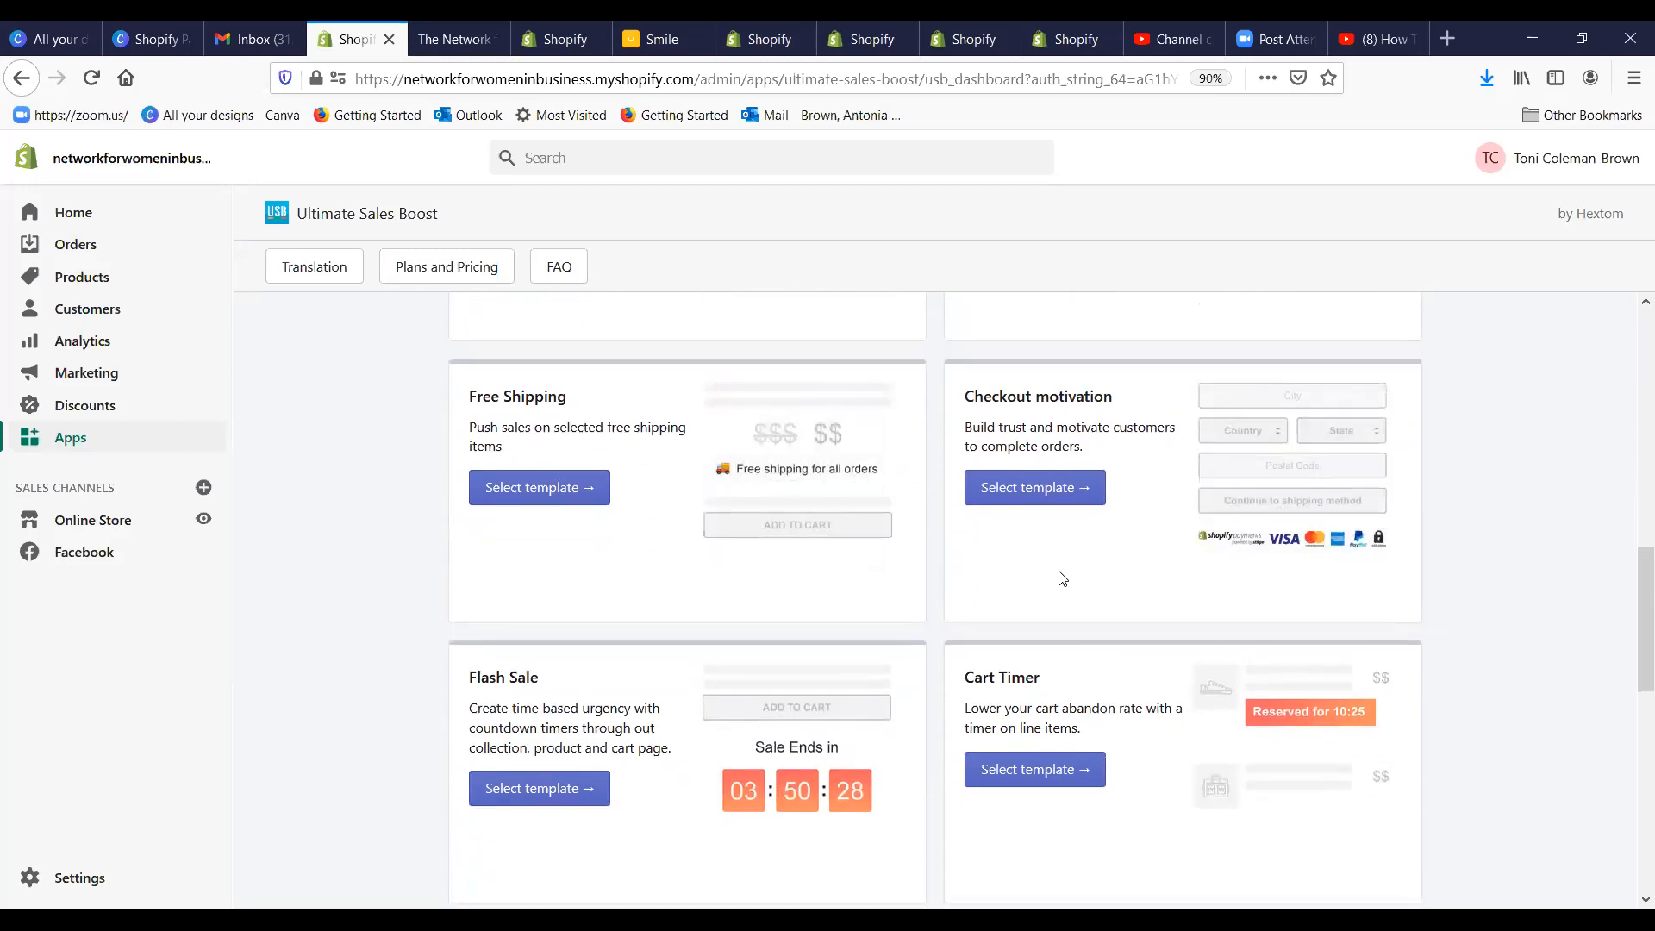
pyautogui.scroll(-1, 862, 595)
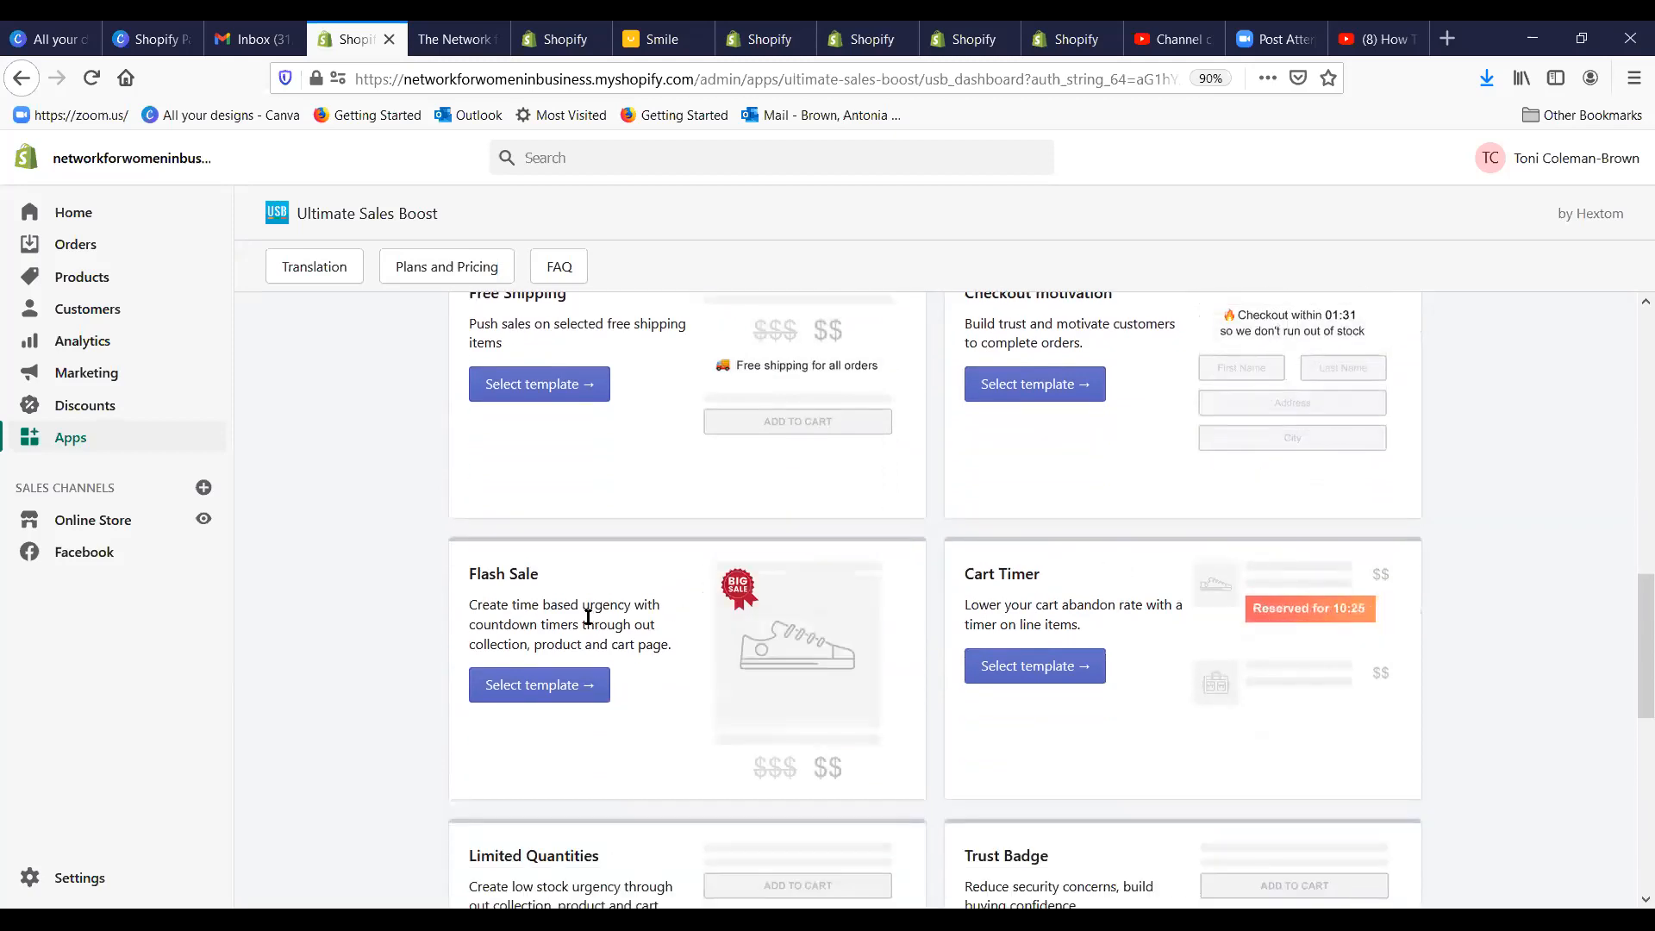
pyautogui.scroll(-1, 578, 626)
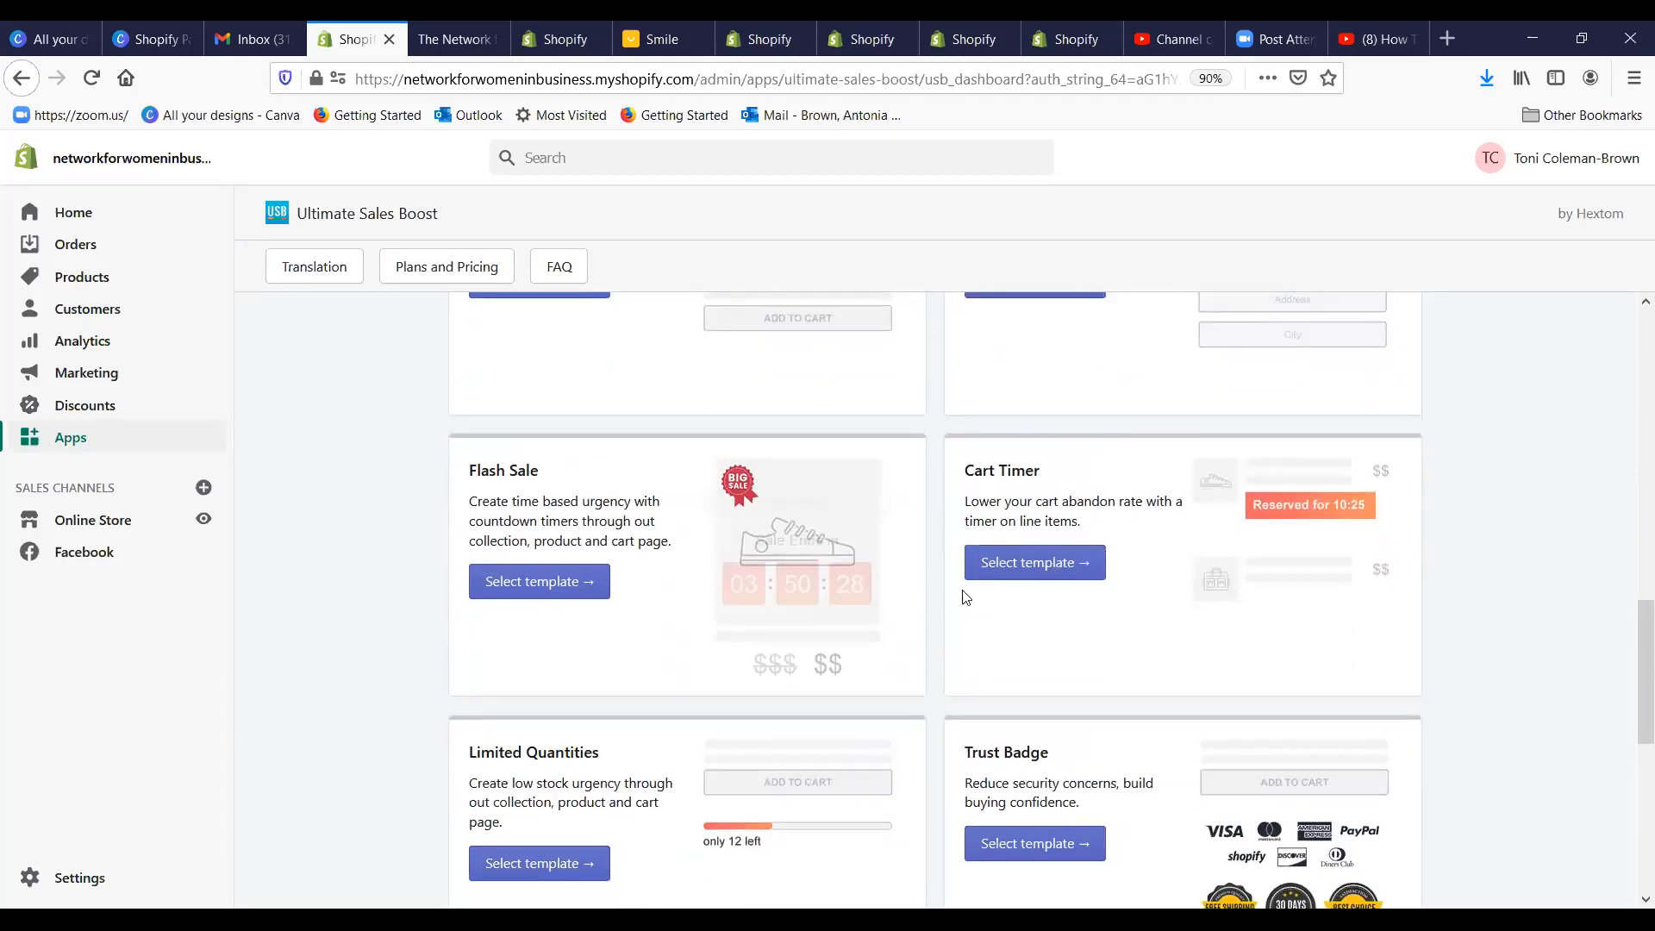
pyautogui.scroll(-1, 1198, 600)
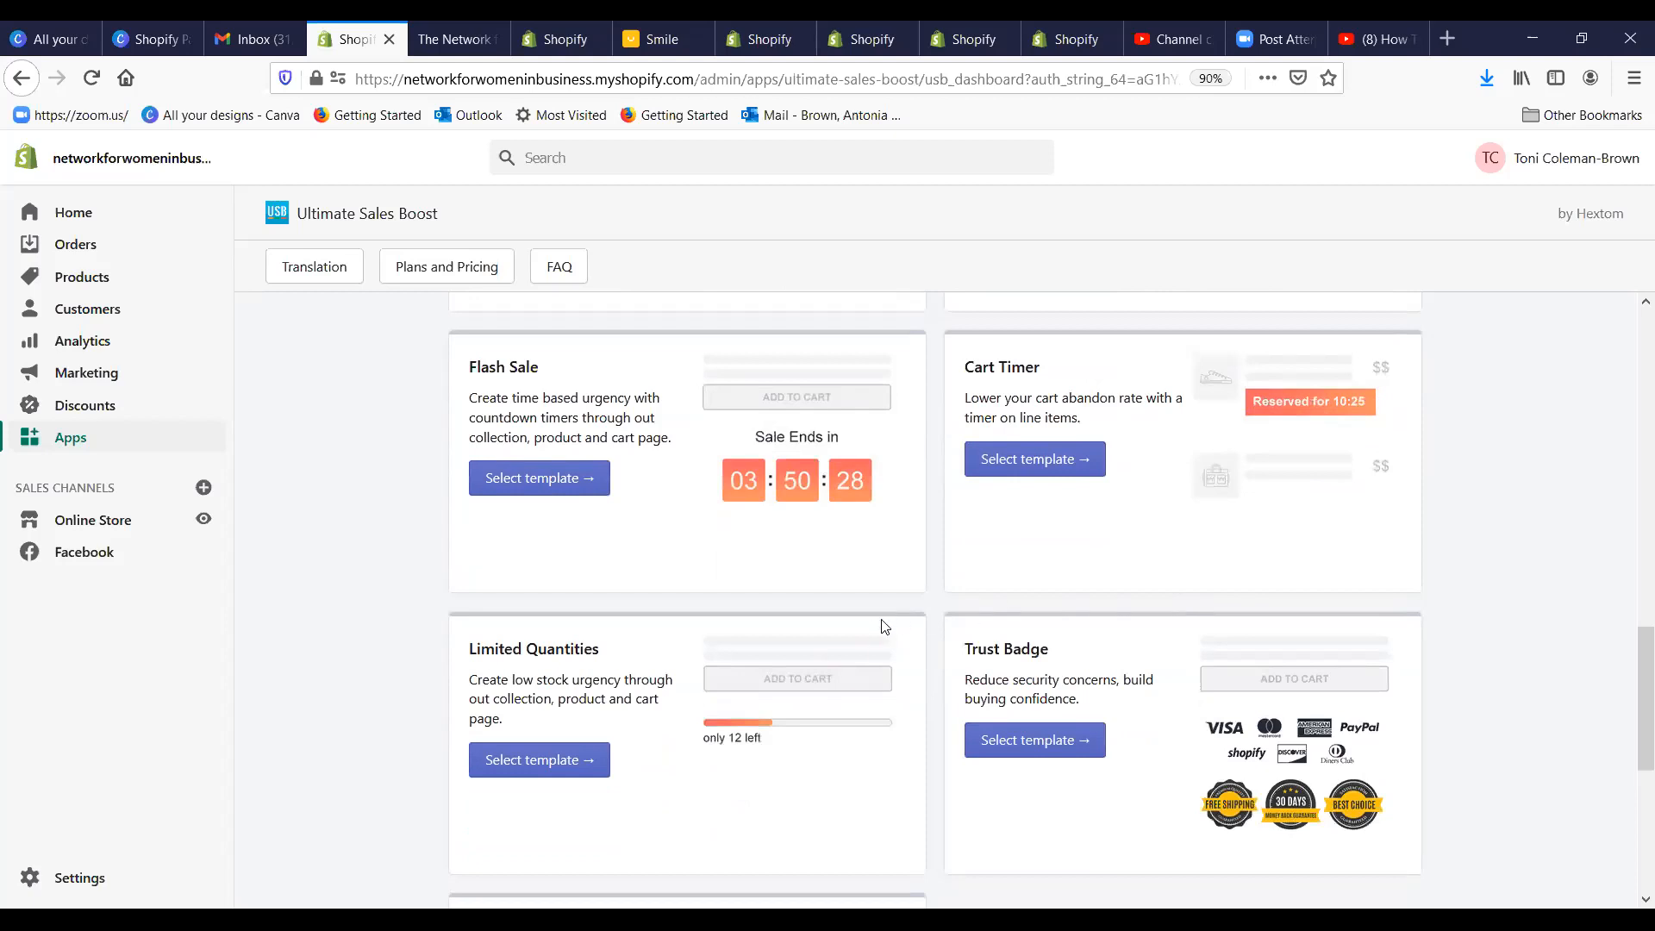
pyautogui.scroll(-1, 606, 653)
pyautogui.scroll(-1, 608, 648)
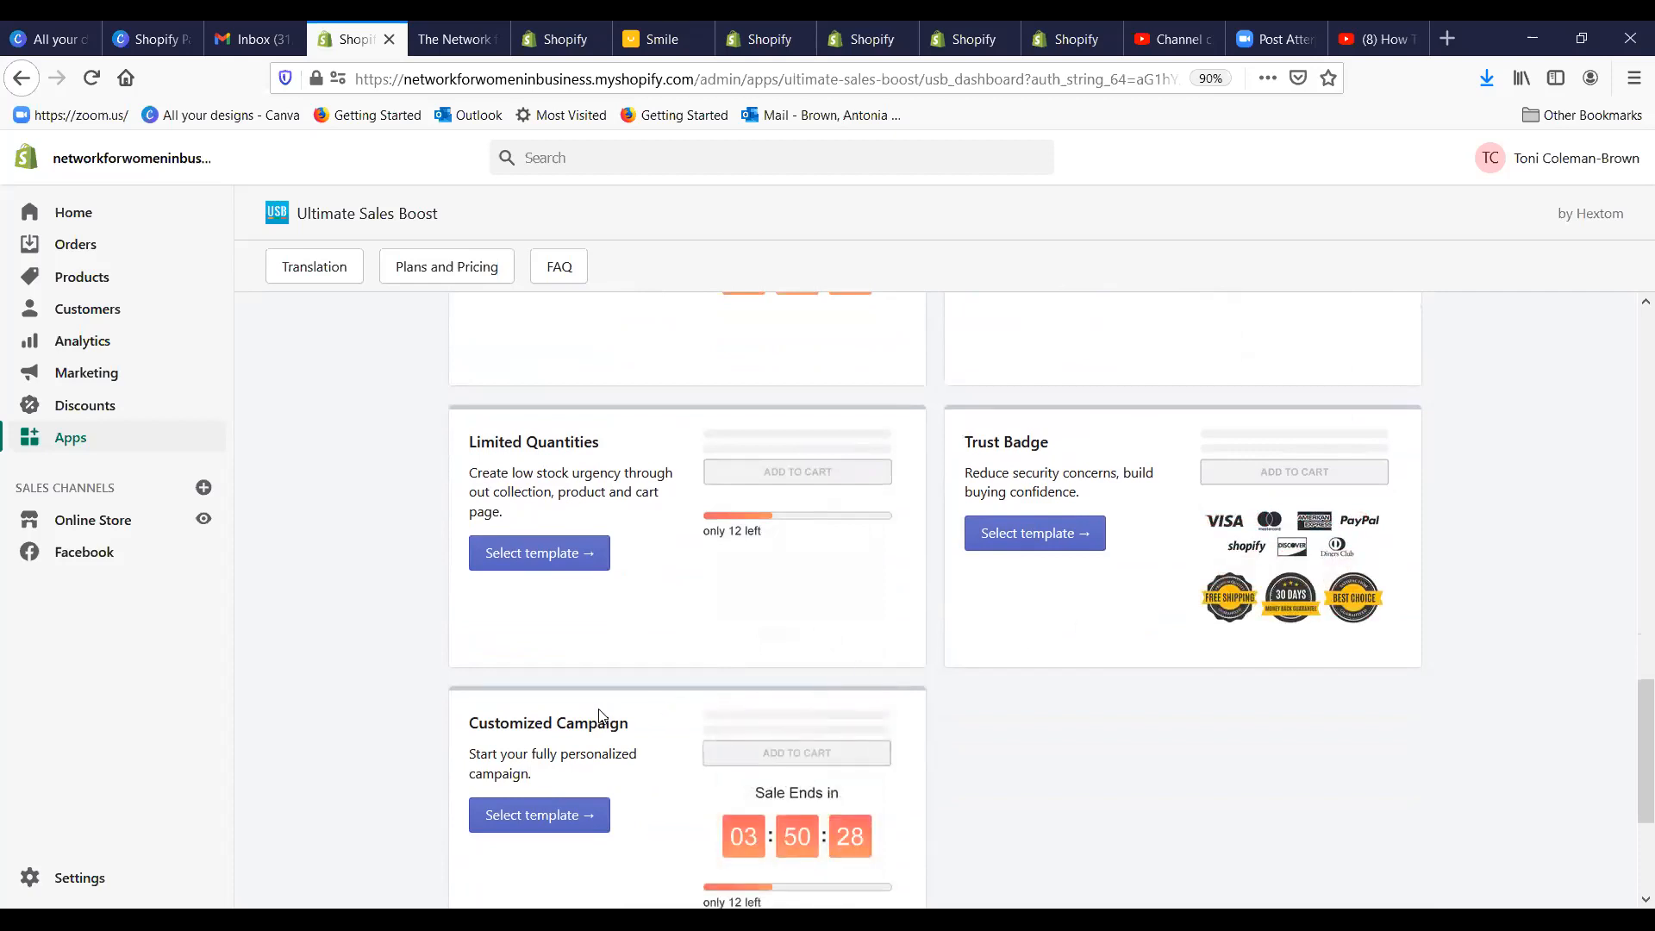
pyautogui.scroll(-2, 597, 717)
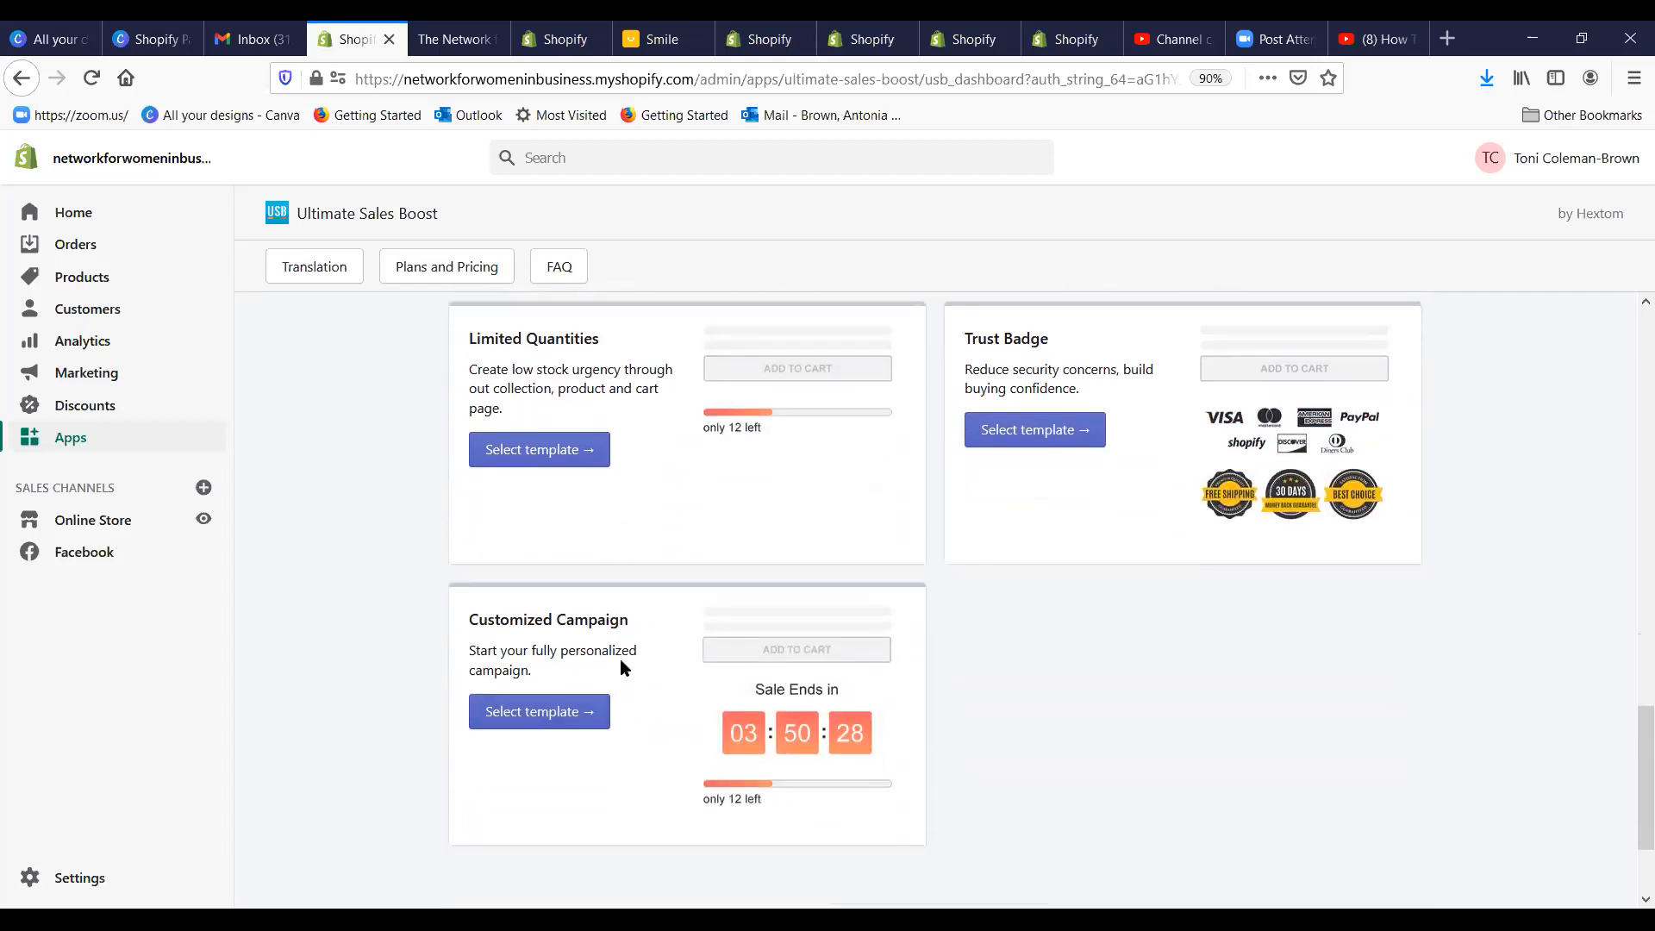
# Step: Go back to the first Ultimate Sales Boost templates and review Sales Sticker, Buy X Get Y, Advanced inventory countdown and Get-it-by Timer
pyautogui.scroll(10, 737, 697)
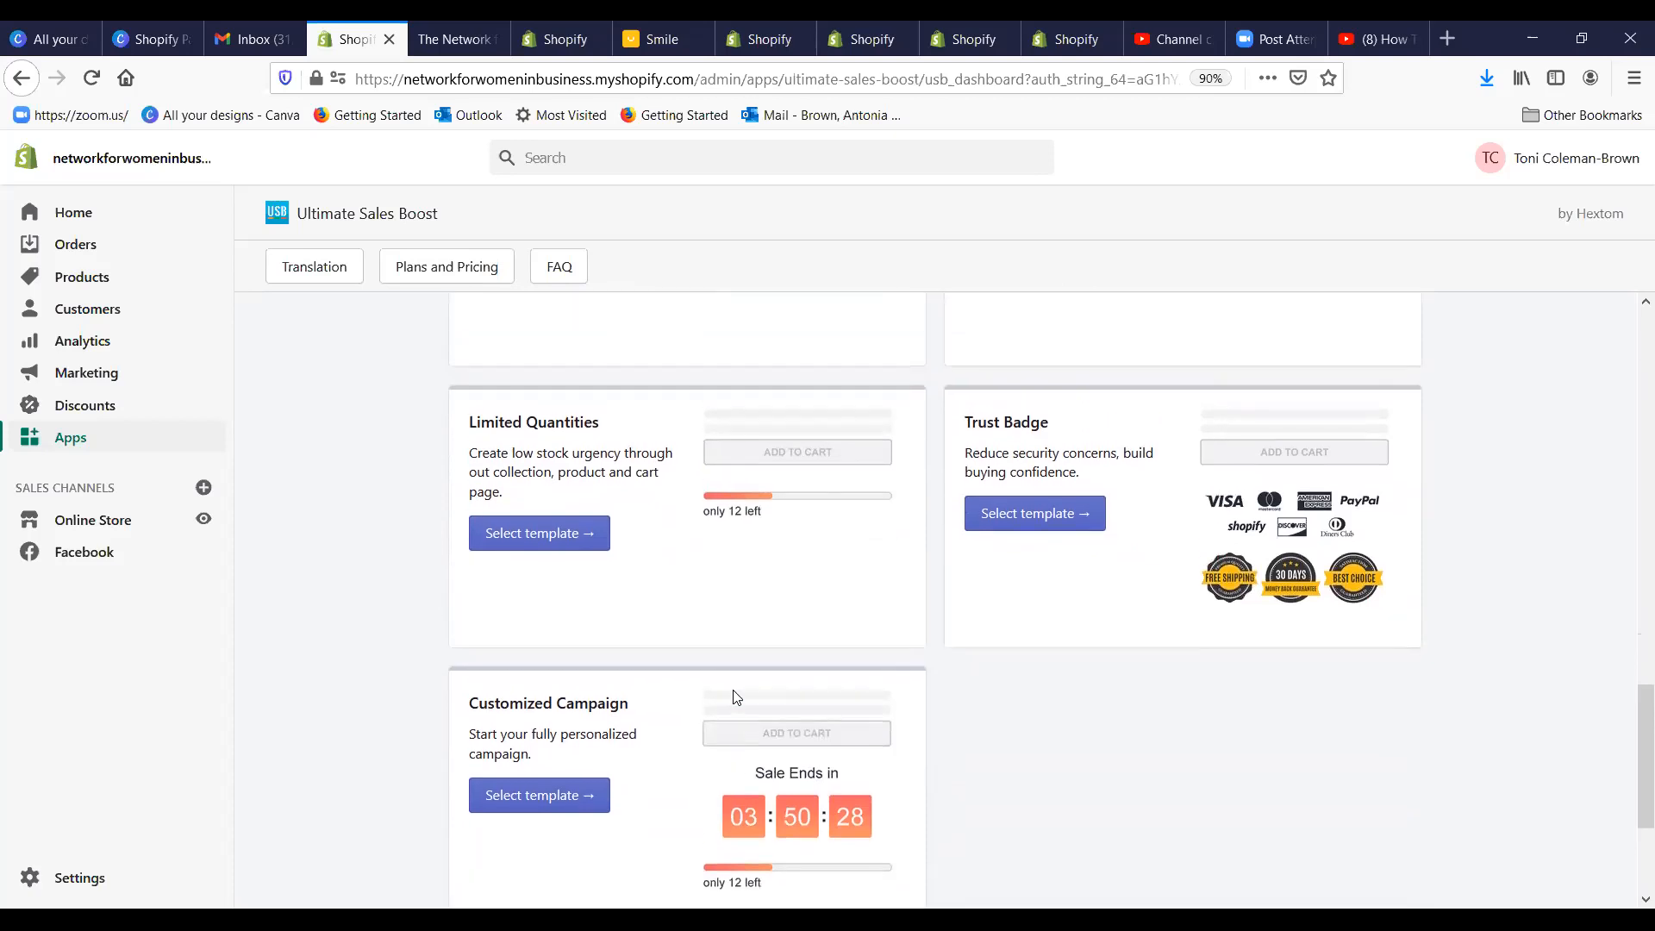
pyautogui.scroll(5, 1025, 622)
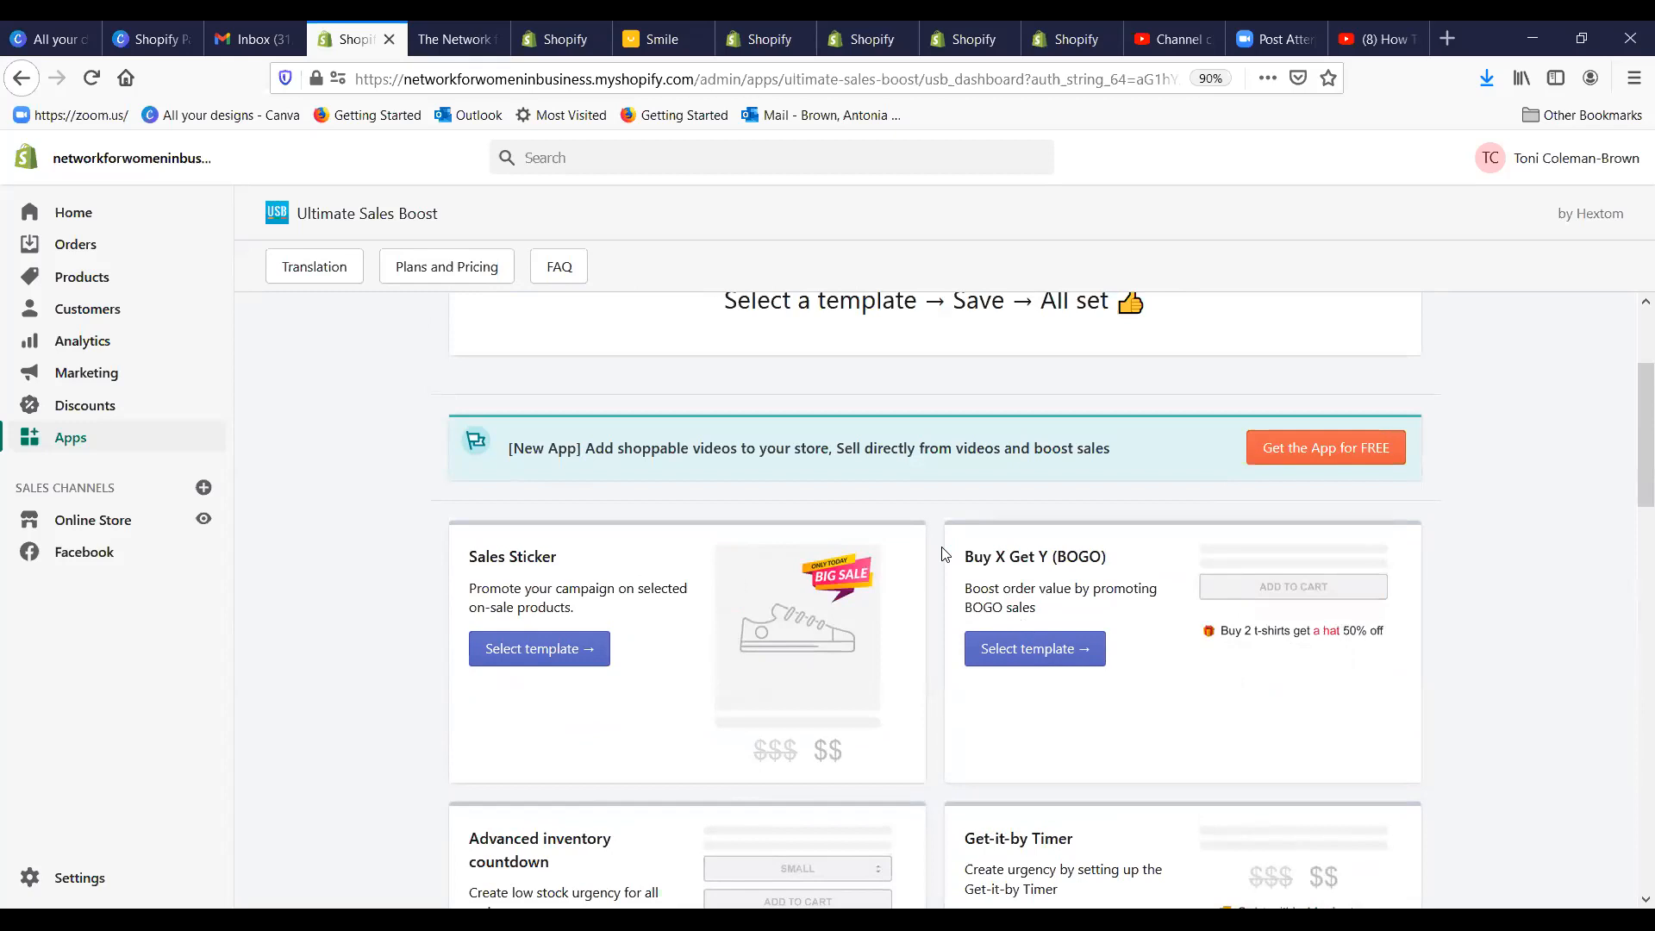
pyautogui.scroll(-3, 835, 596)
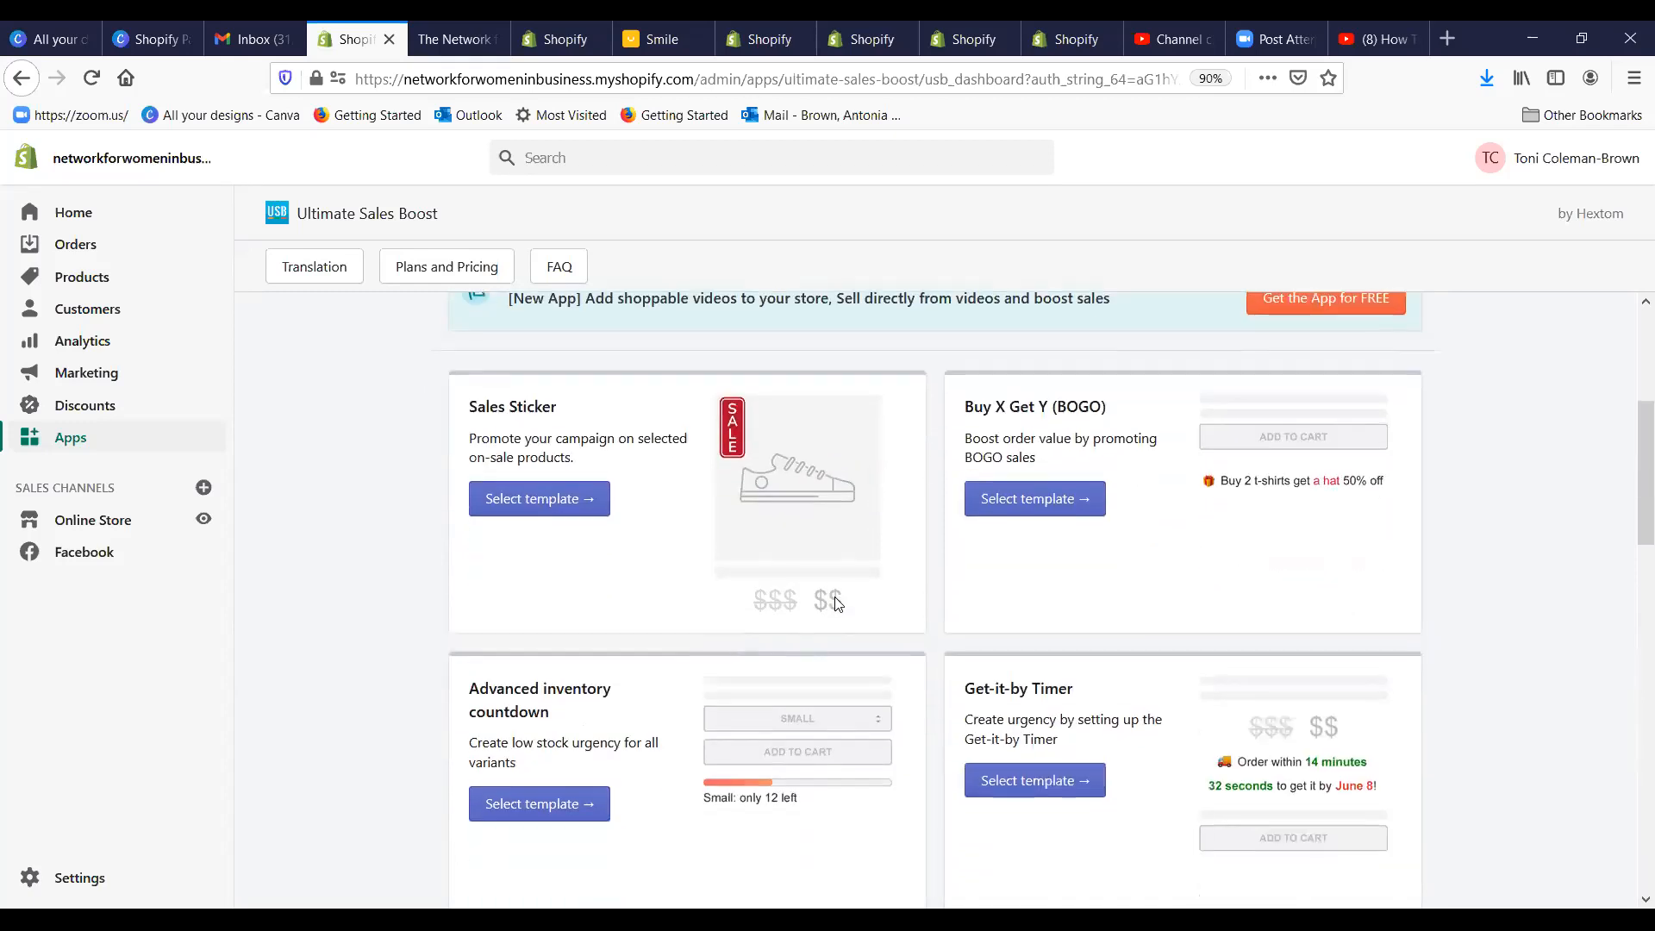
pyautogui.scroll(1, 838, 581)
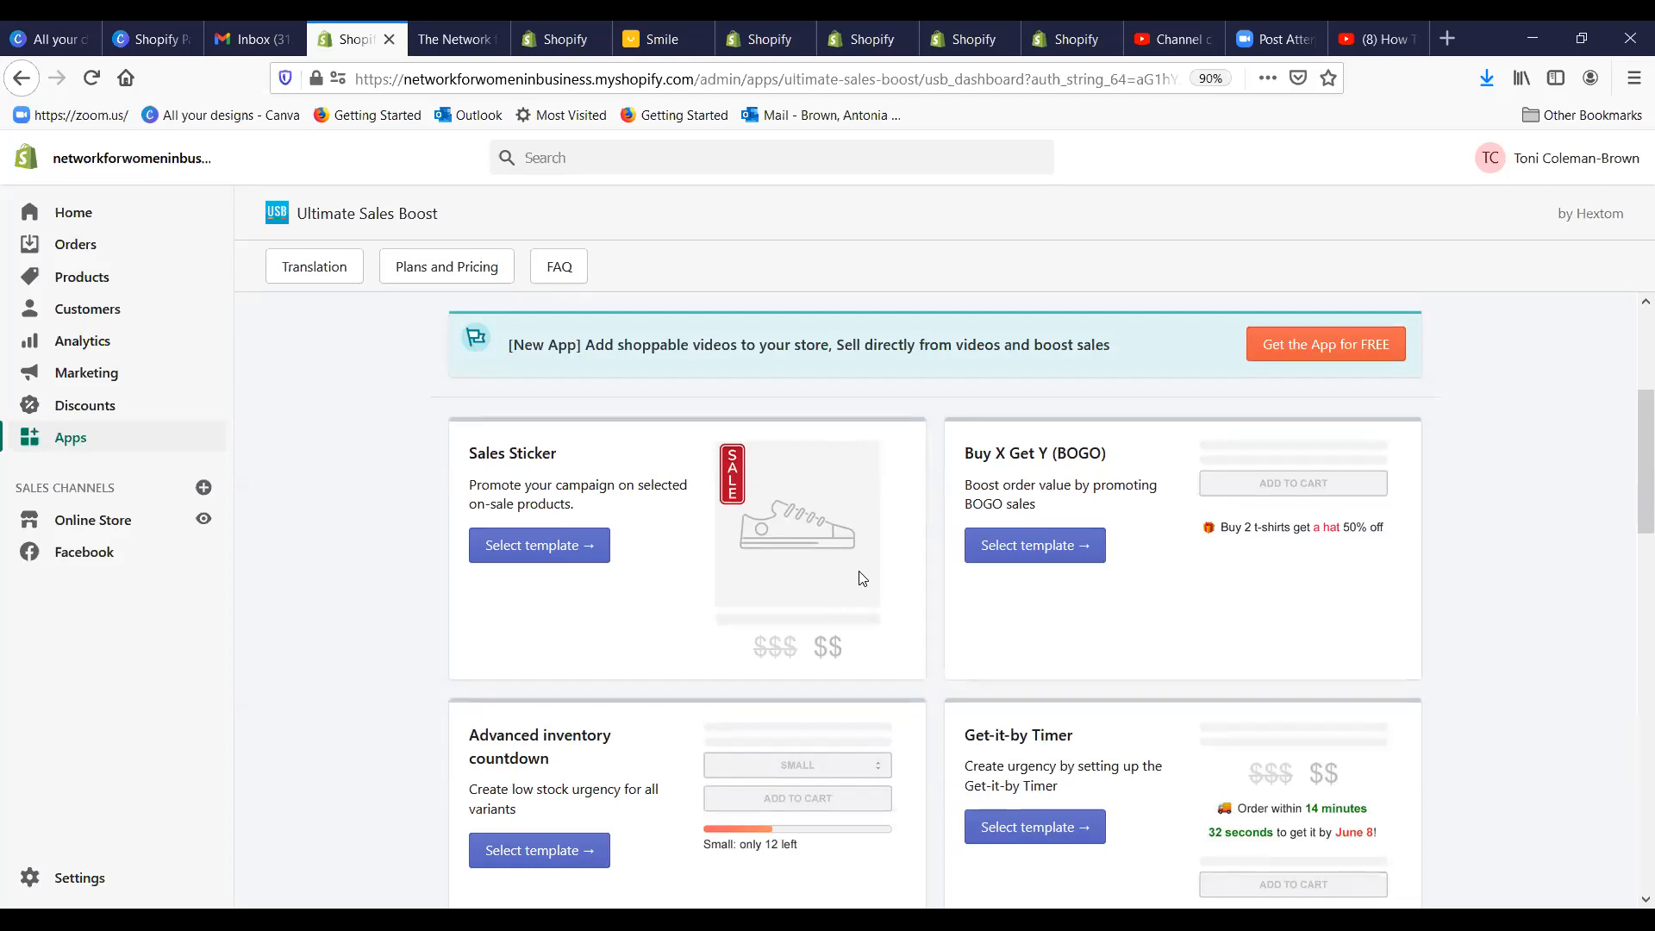
pyautogui.scroll(-2, 780, 610)
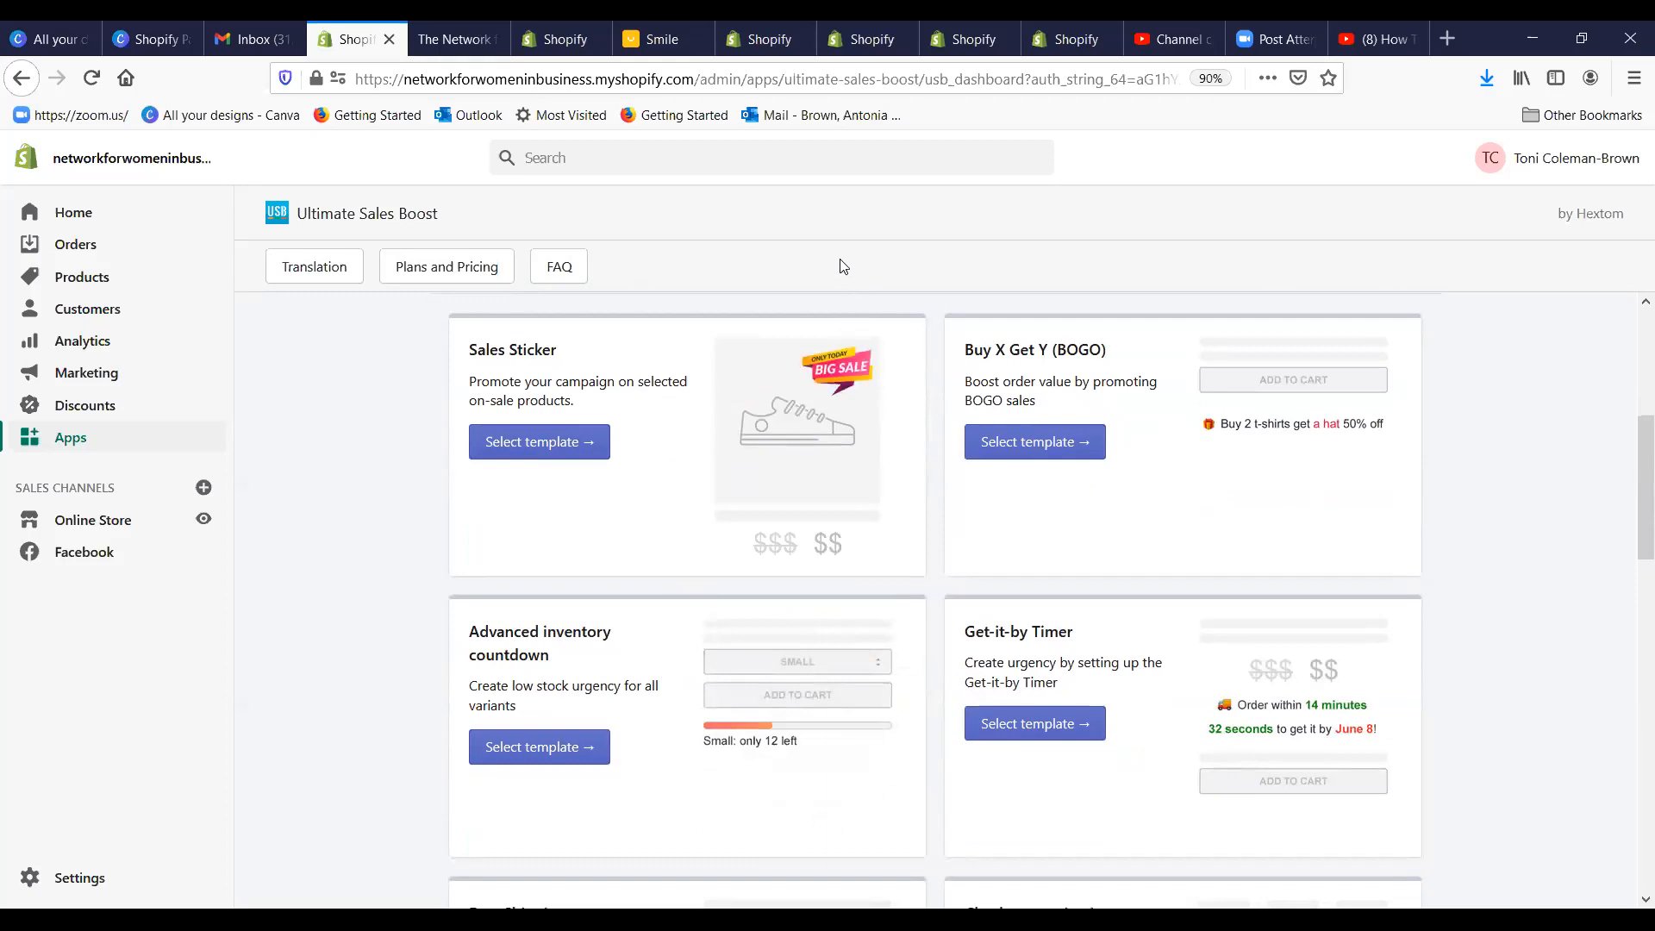
# Step: Find Upsell Recommendations among the installed apps, view its details, and open the app to review its dashboard
pyautogui.click(89, 452)
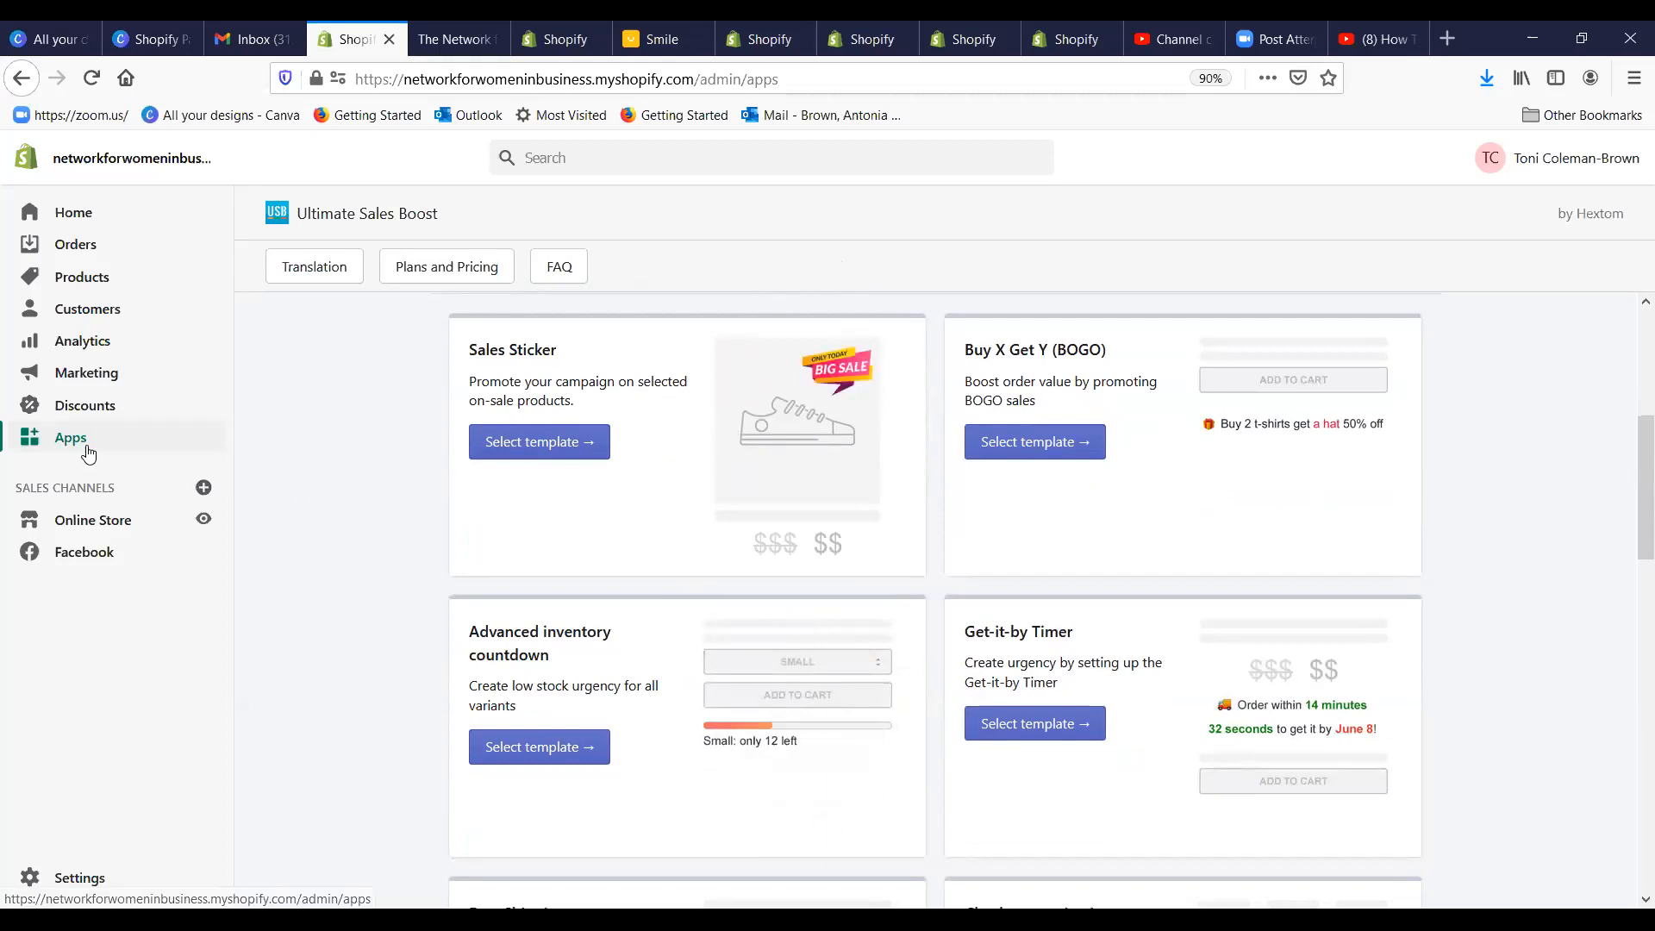
pyautogui.scroll(-3, 750, 532)
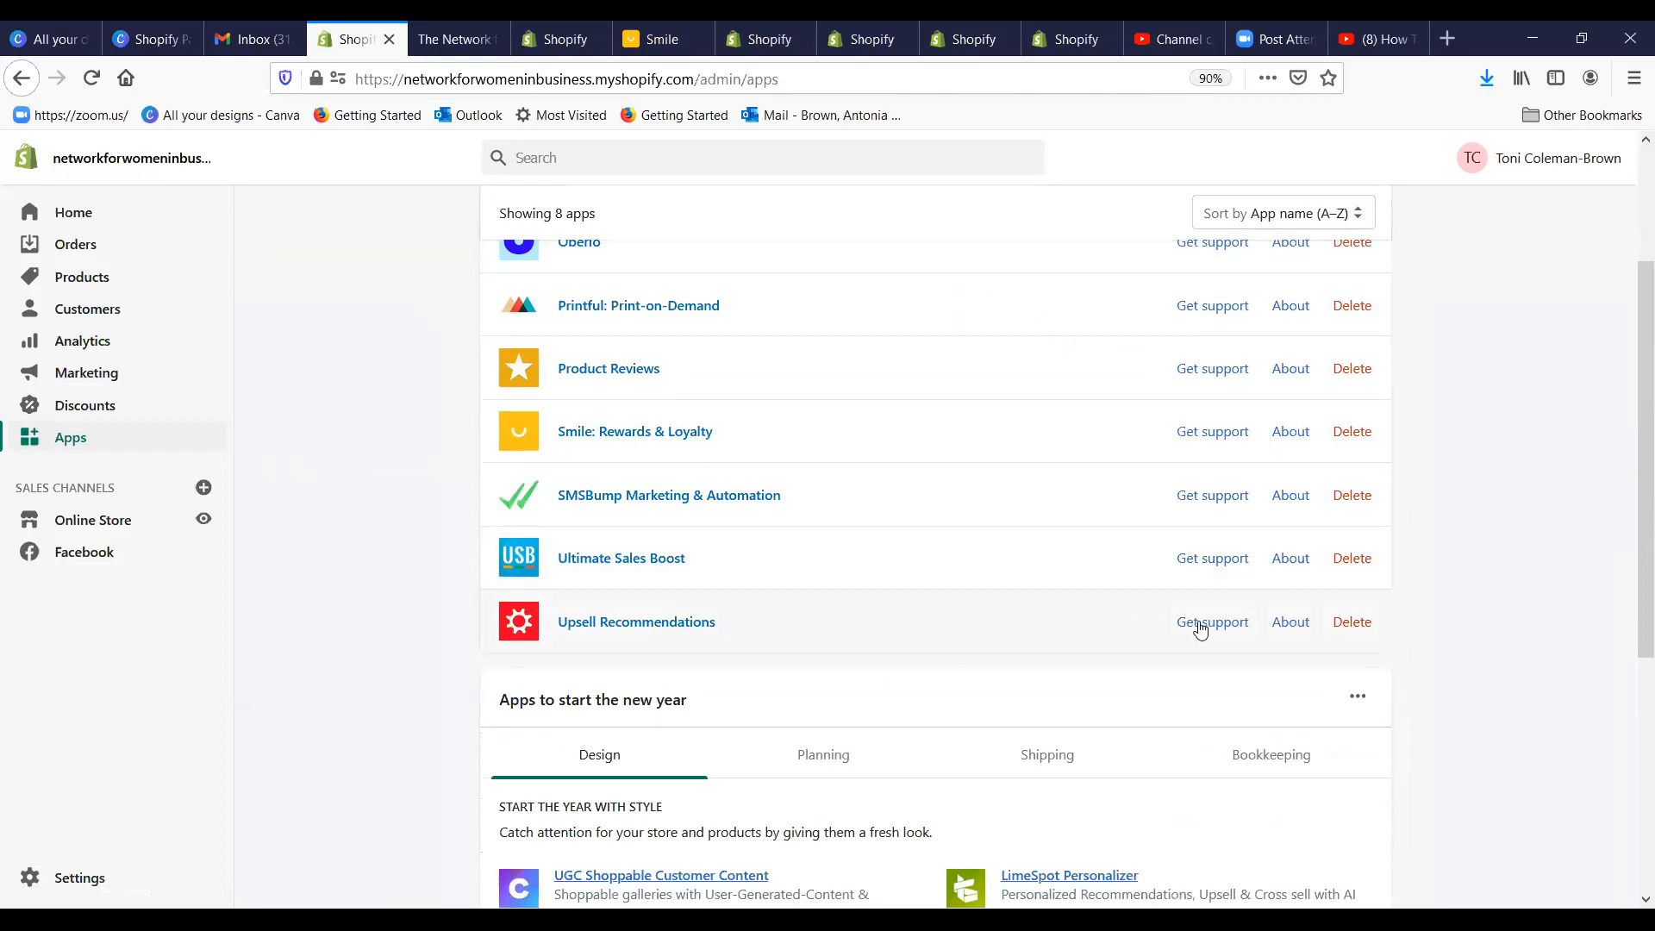
pyautogui.click(1288, 623)
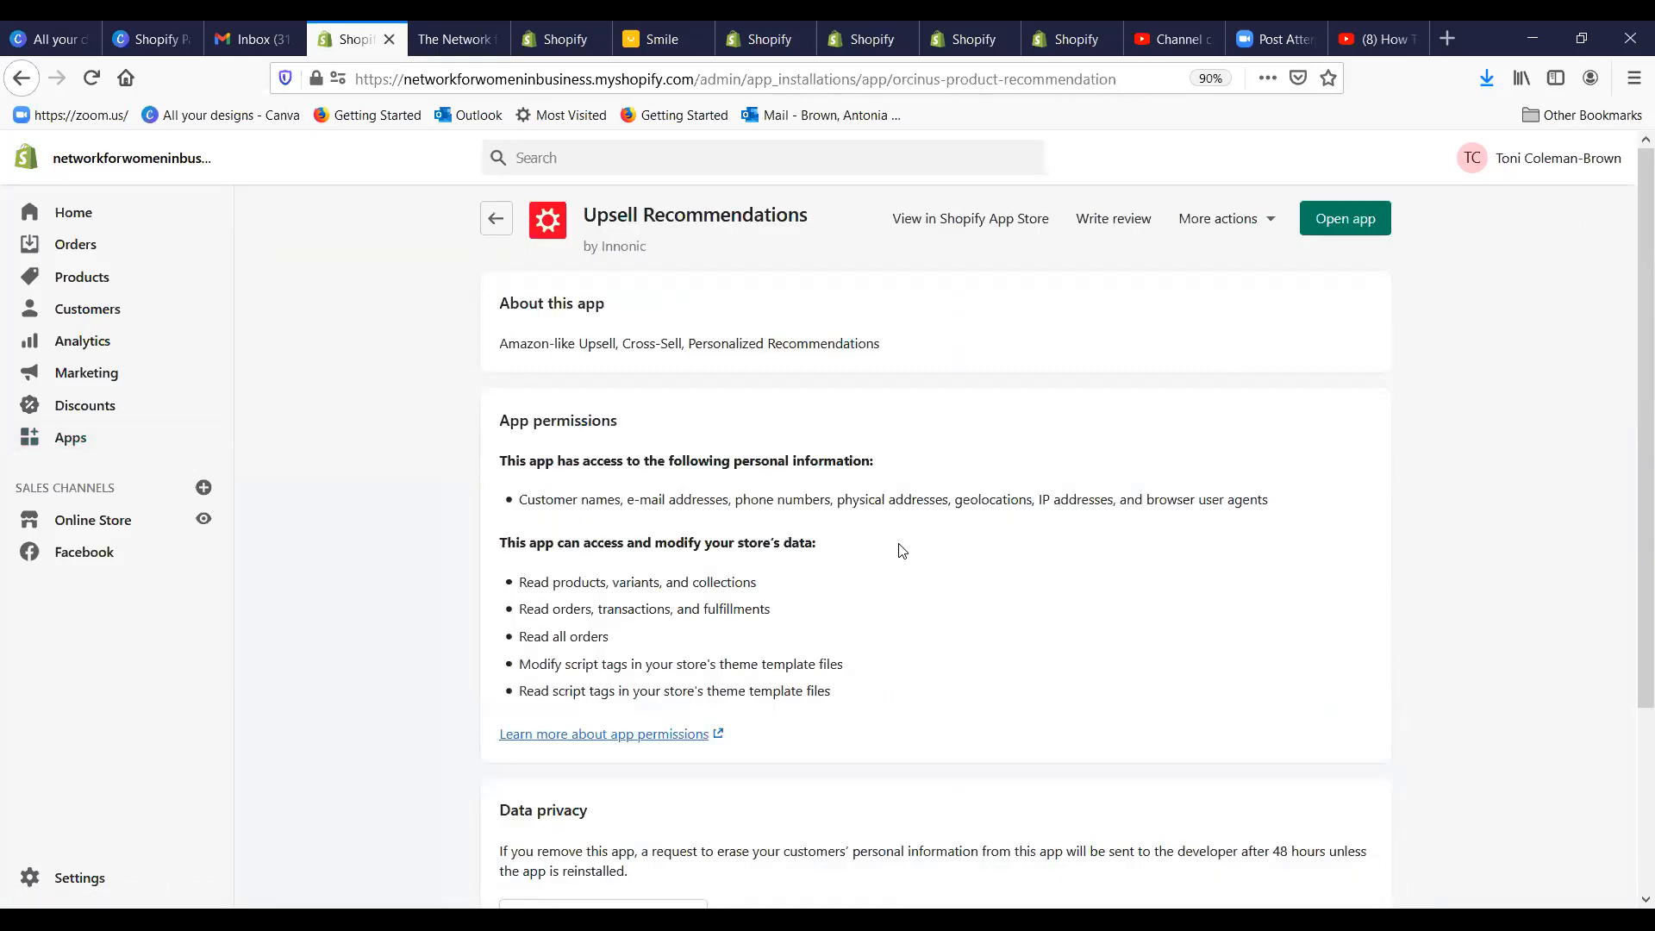
pyautogui.click(1351, 223)
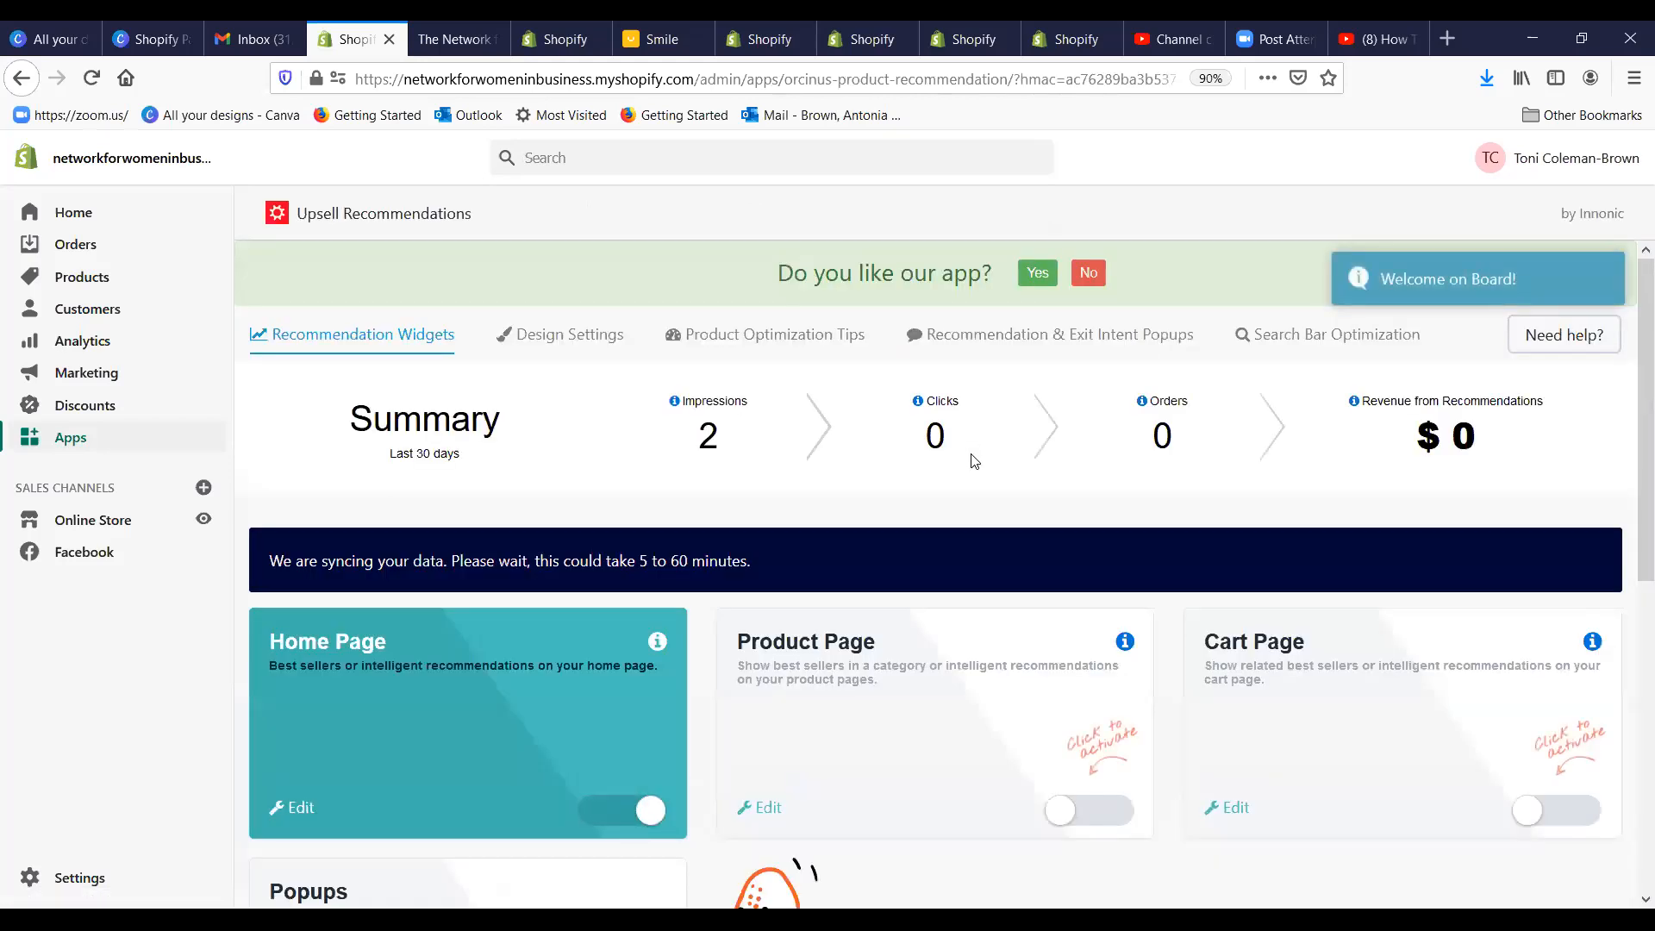
pyautogui.scroll(-3, 973, 458)
pyautogui.scroll(3, 973, 456)
pyautogui.scroll(-2, 973, 467)
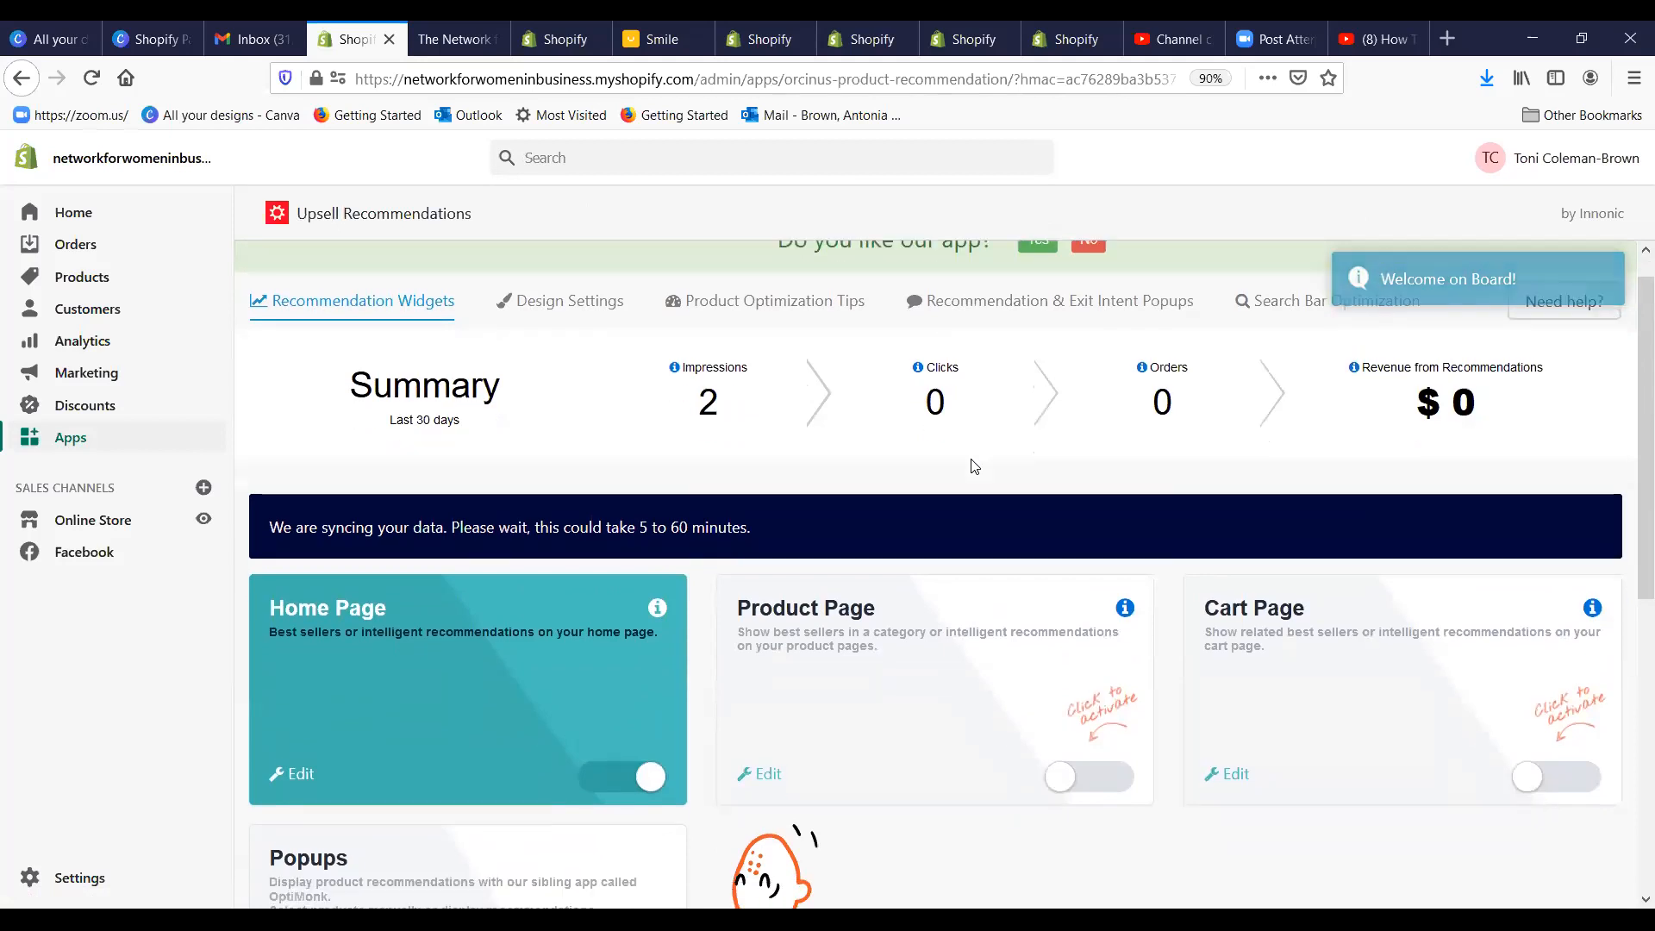
pyautogui.scroll(2, 966, 483)
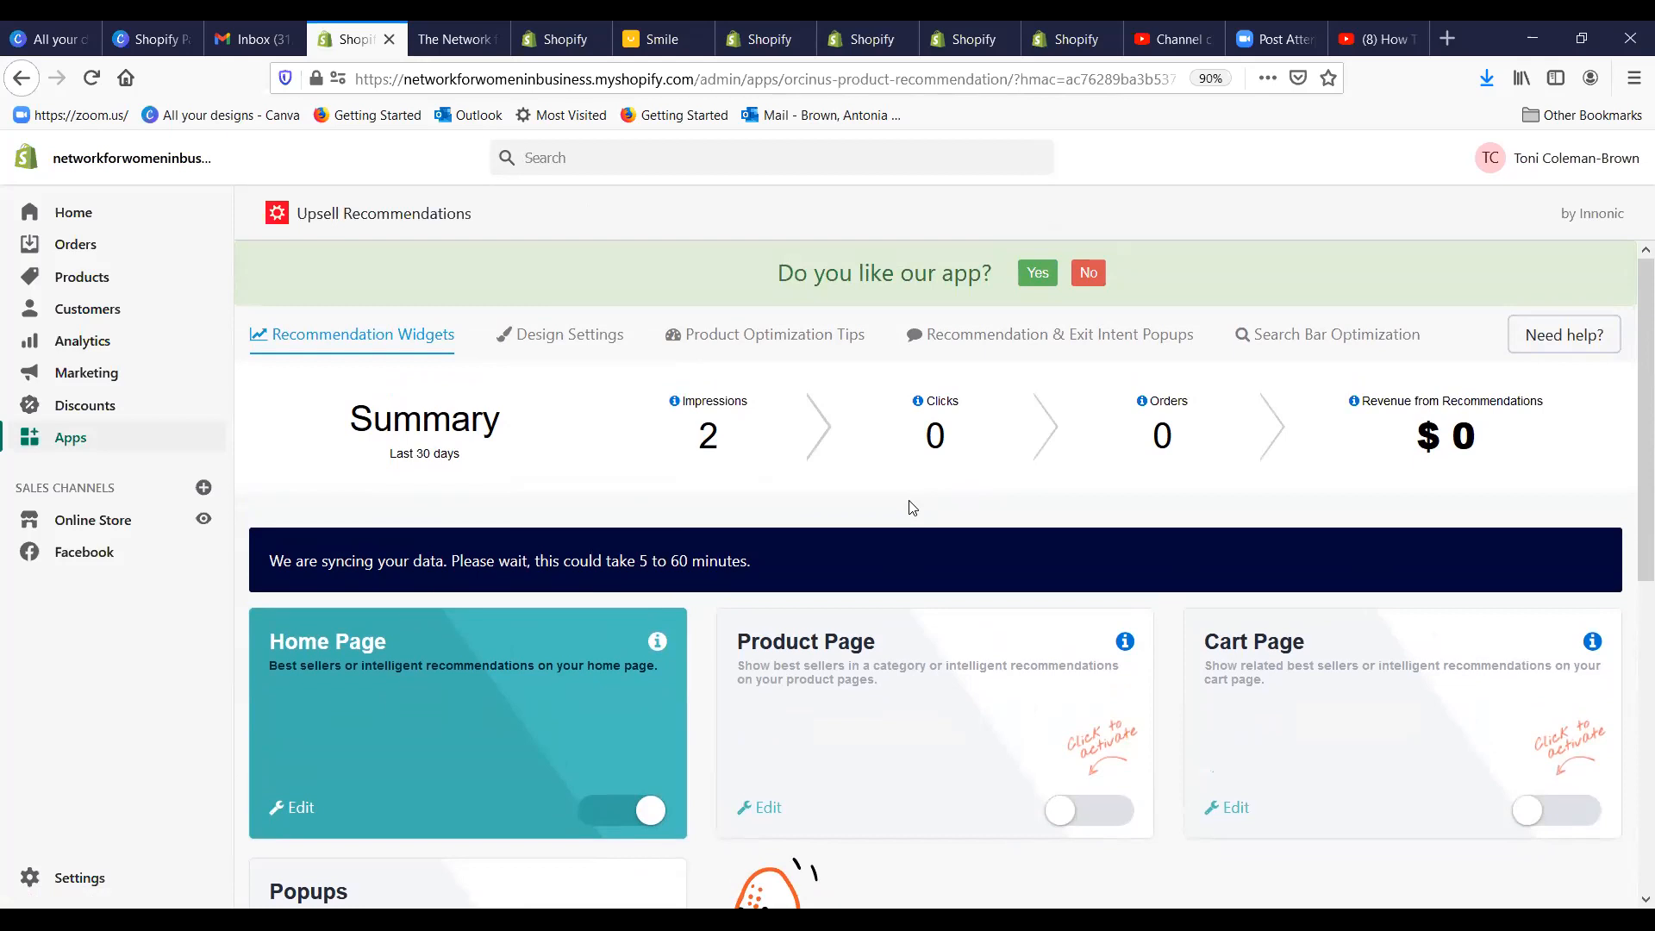
# Step: Return to the installed apps, look over the list and visit the Shopify App Store
pyautogui.click(93, 442)
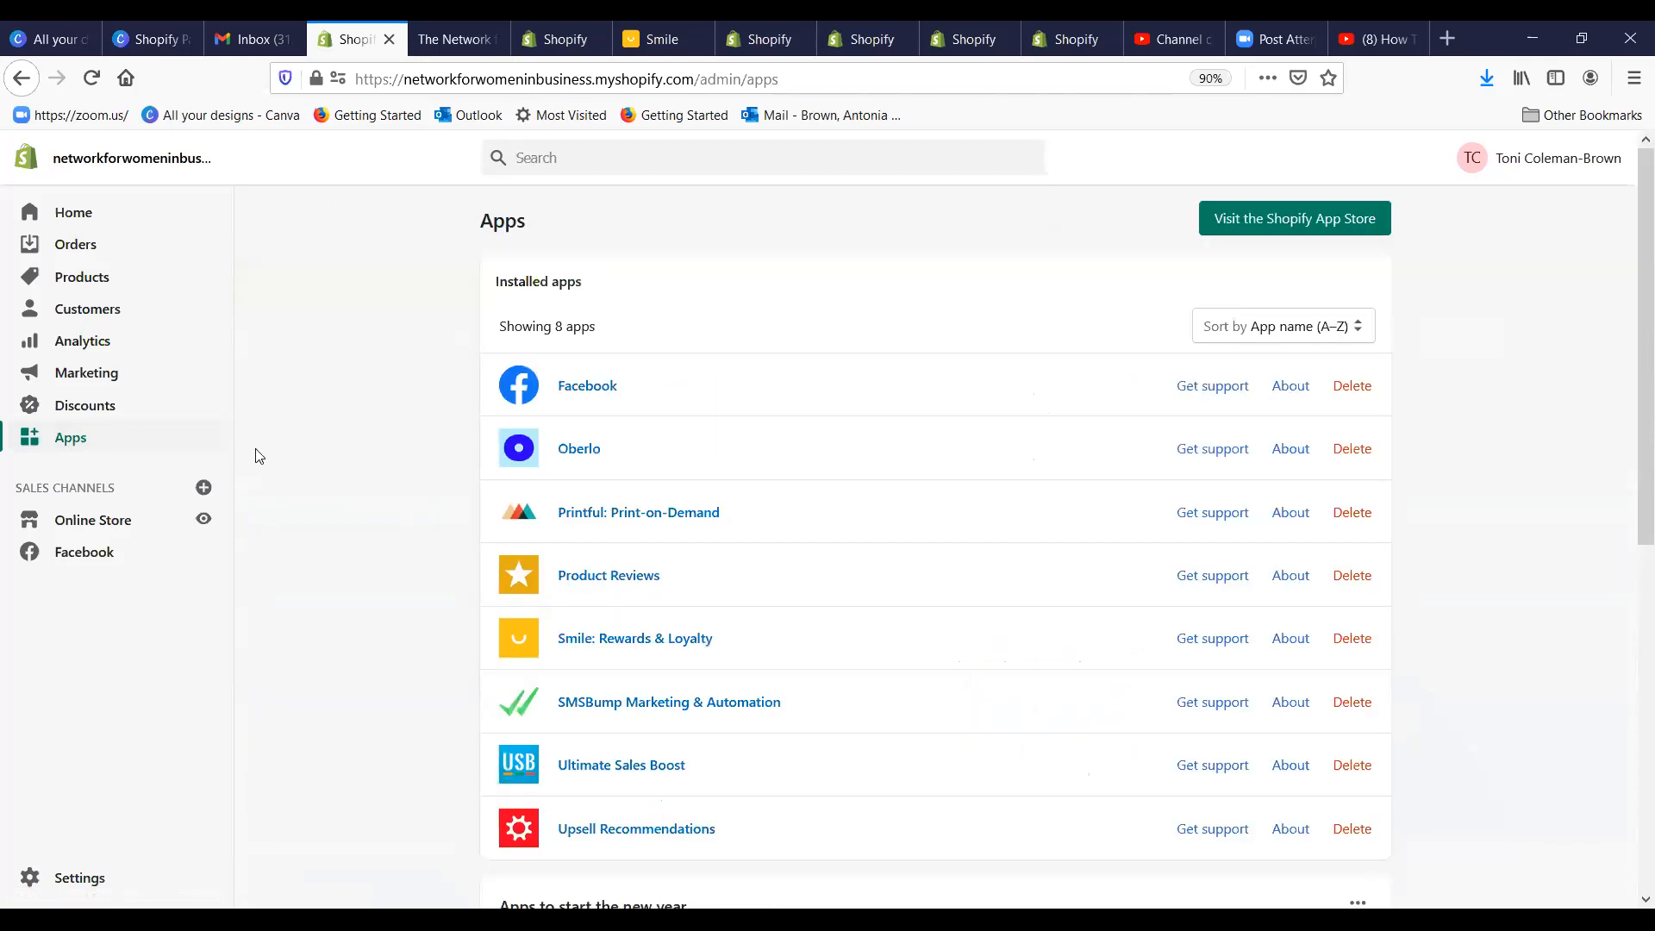
pyautogui.scroll(-1, 791, 397)
pyautogui.scroll(-3, 791, 423)
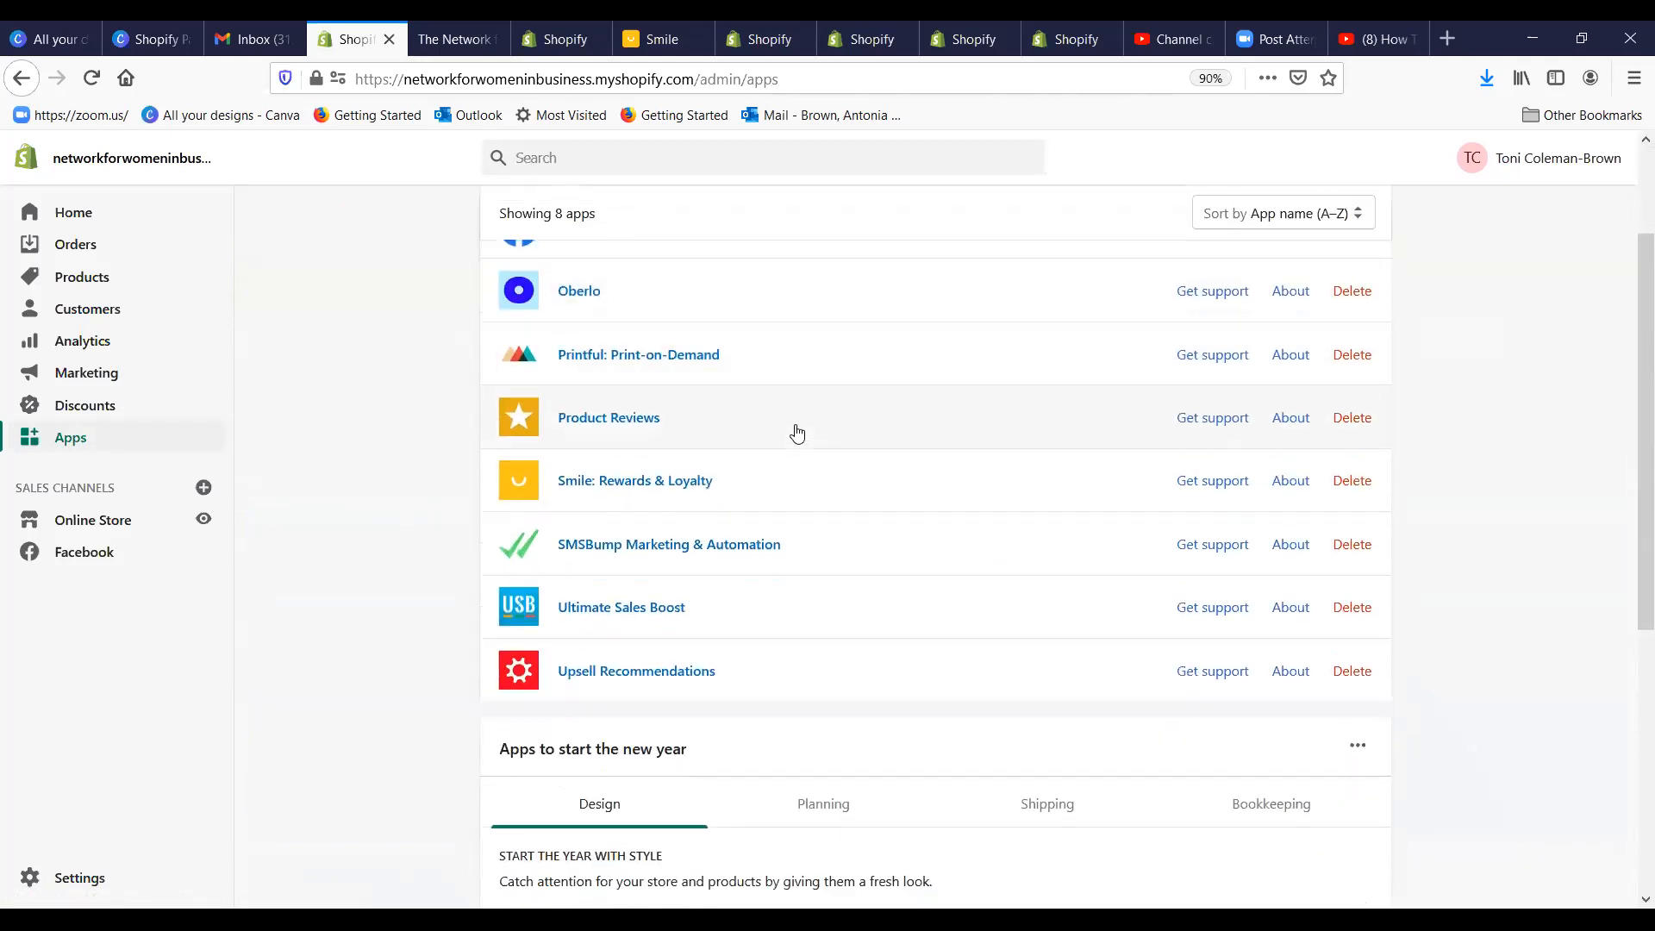
pyautogui.scroll(3, 798, 439)
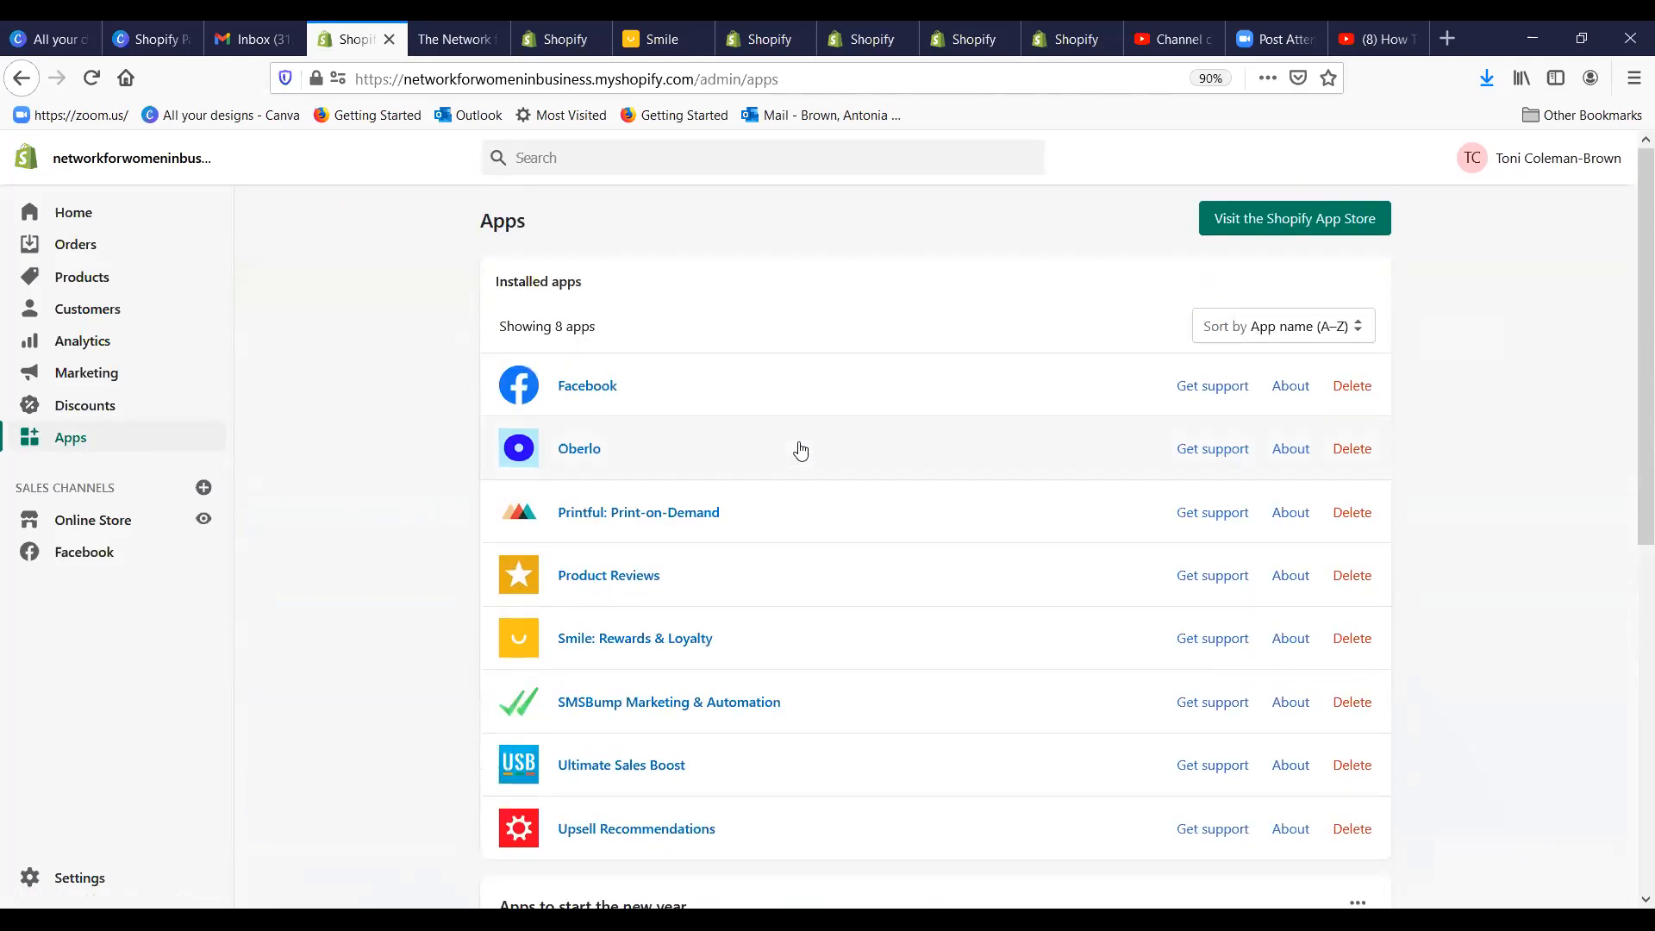
pyautogui.click(1290, 221)
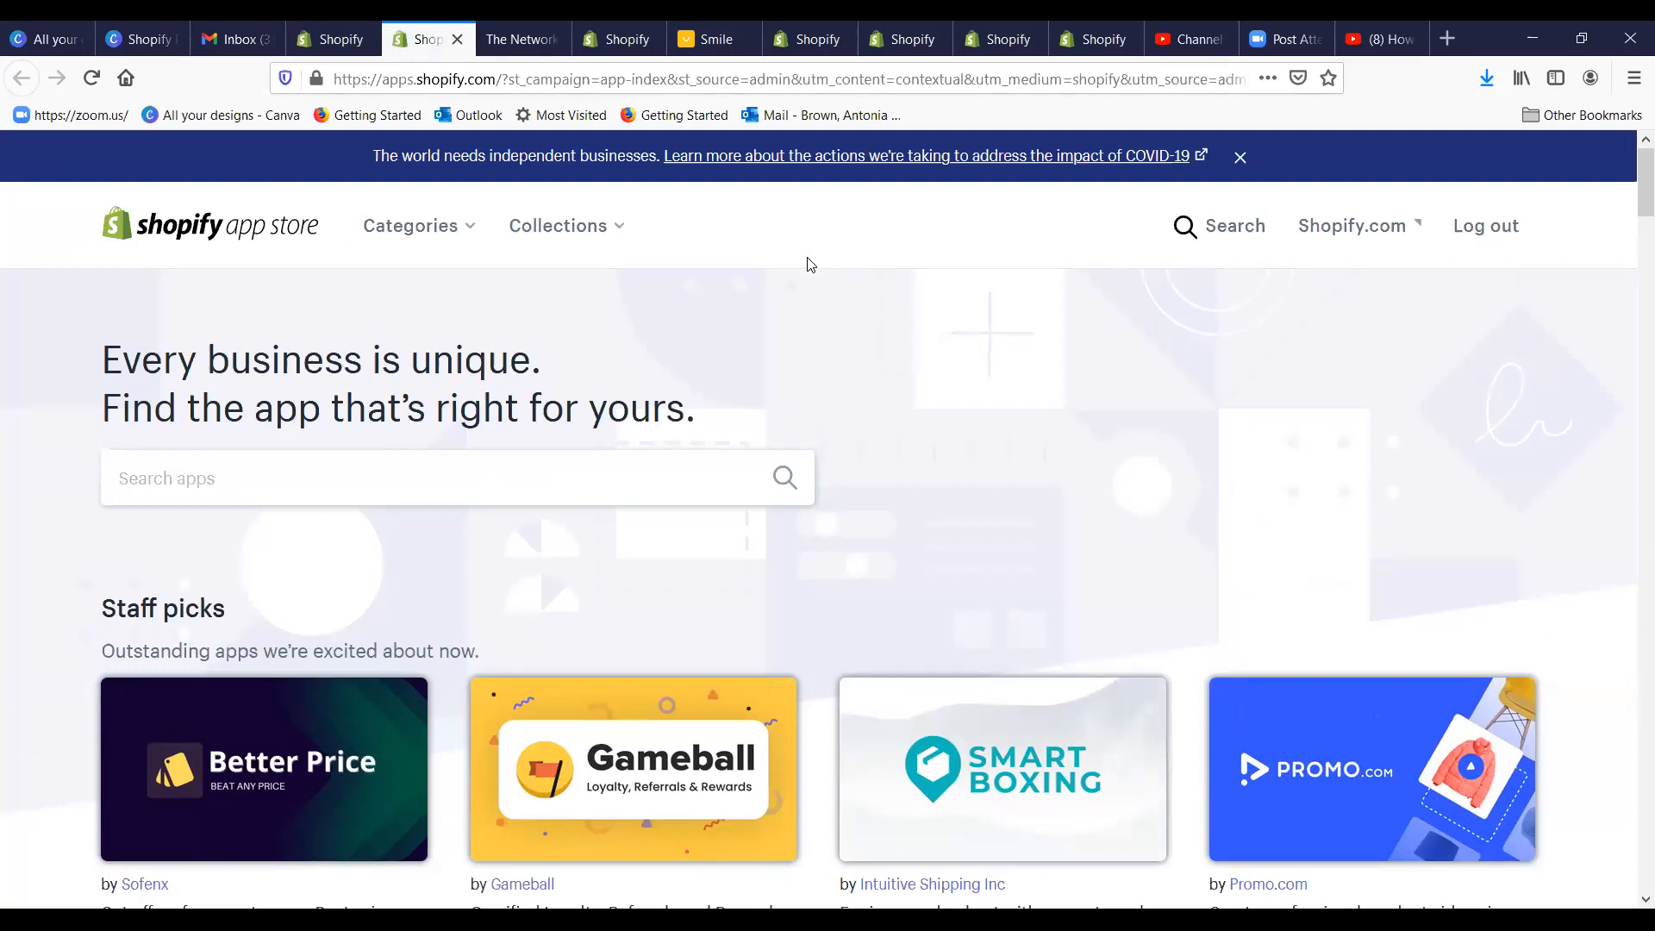
# Step: Browse the app store's home page from Staff picks and Trending apps through the Plan for what's next section
pyautogui.scroll(-2, 1002, 333)
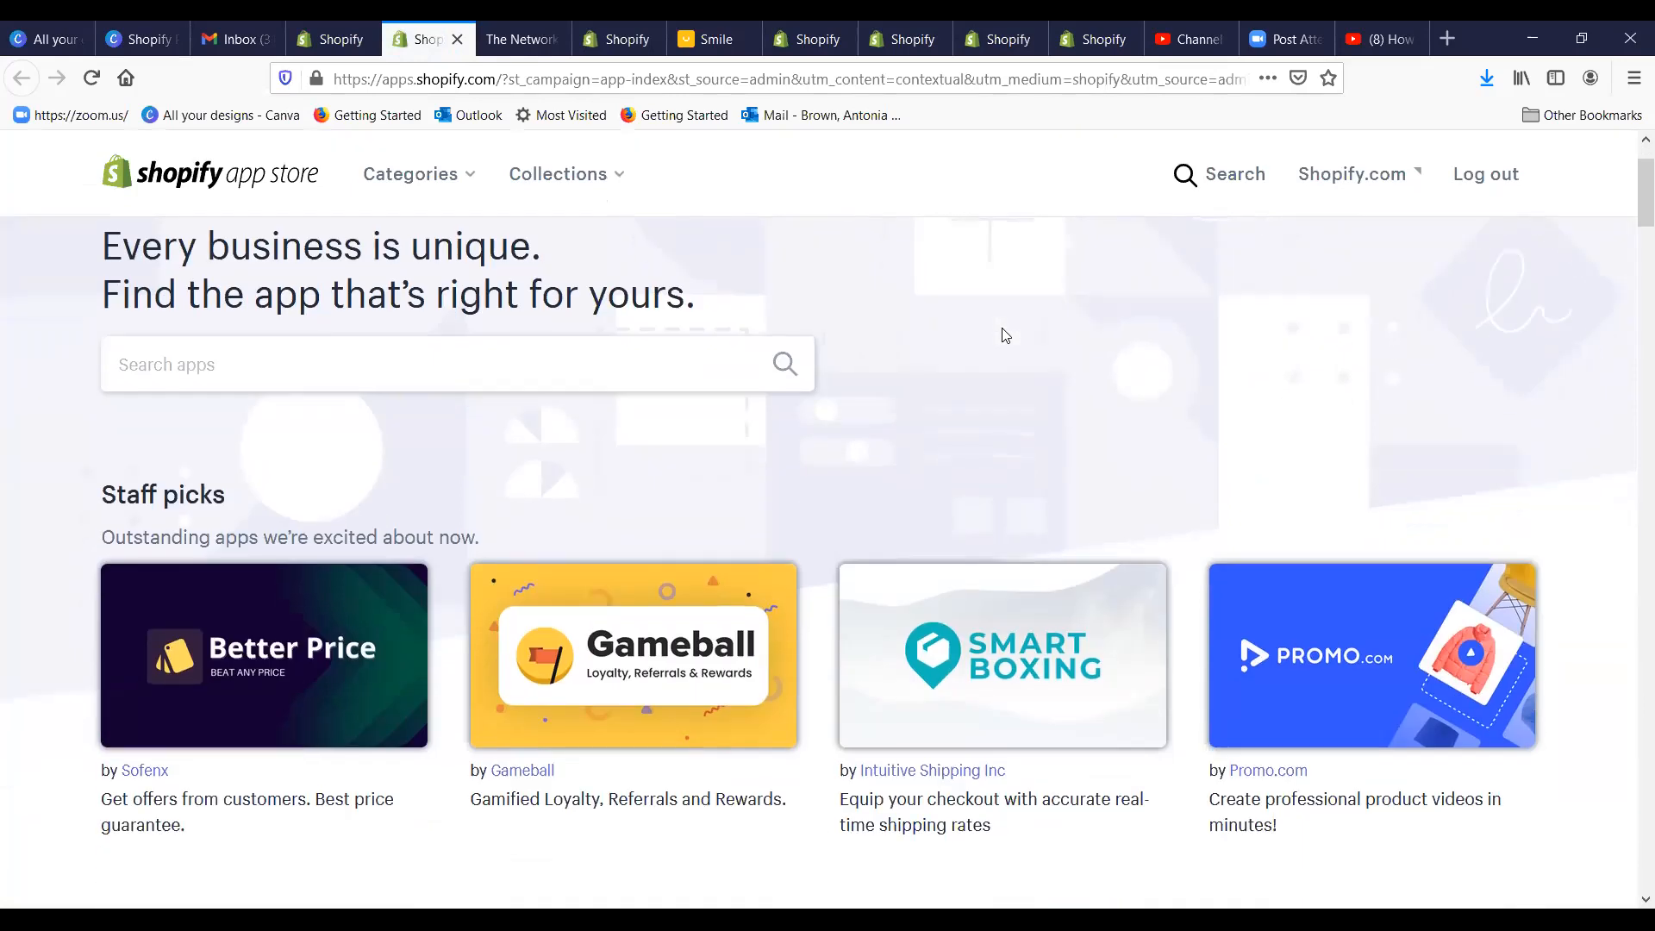
pyautogui.scroll(-1, 1000, 324)
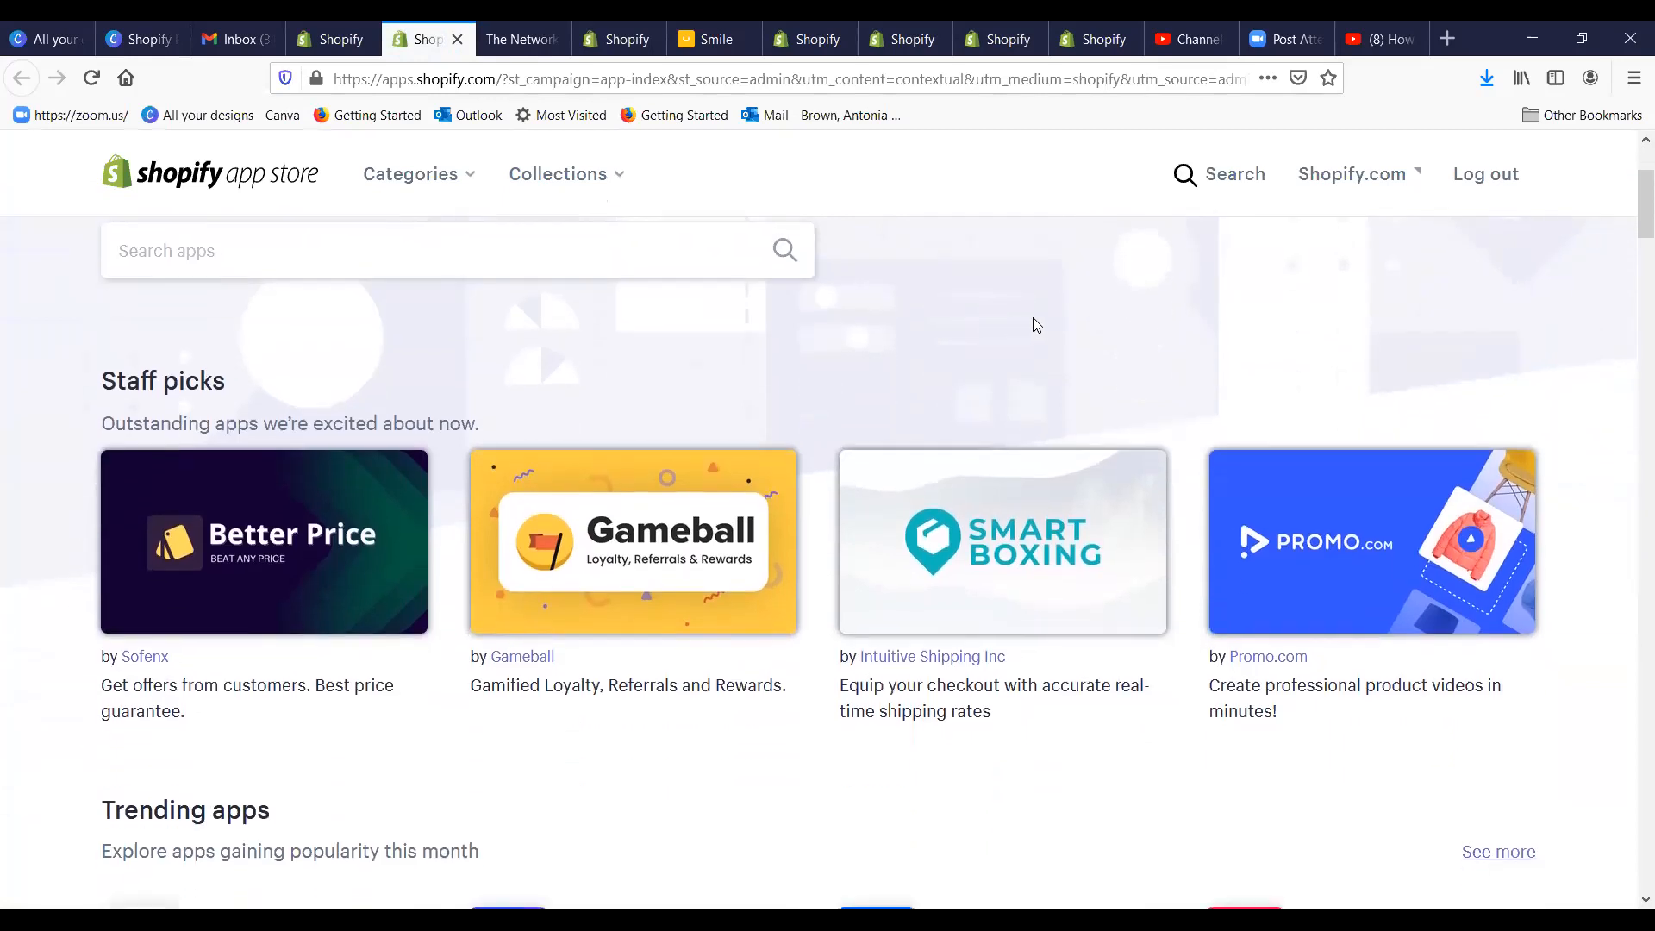
pyautogui.scroll(-3, 1050, 313)
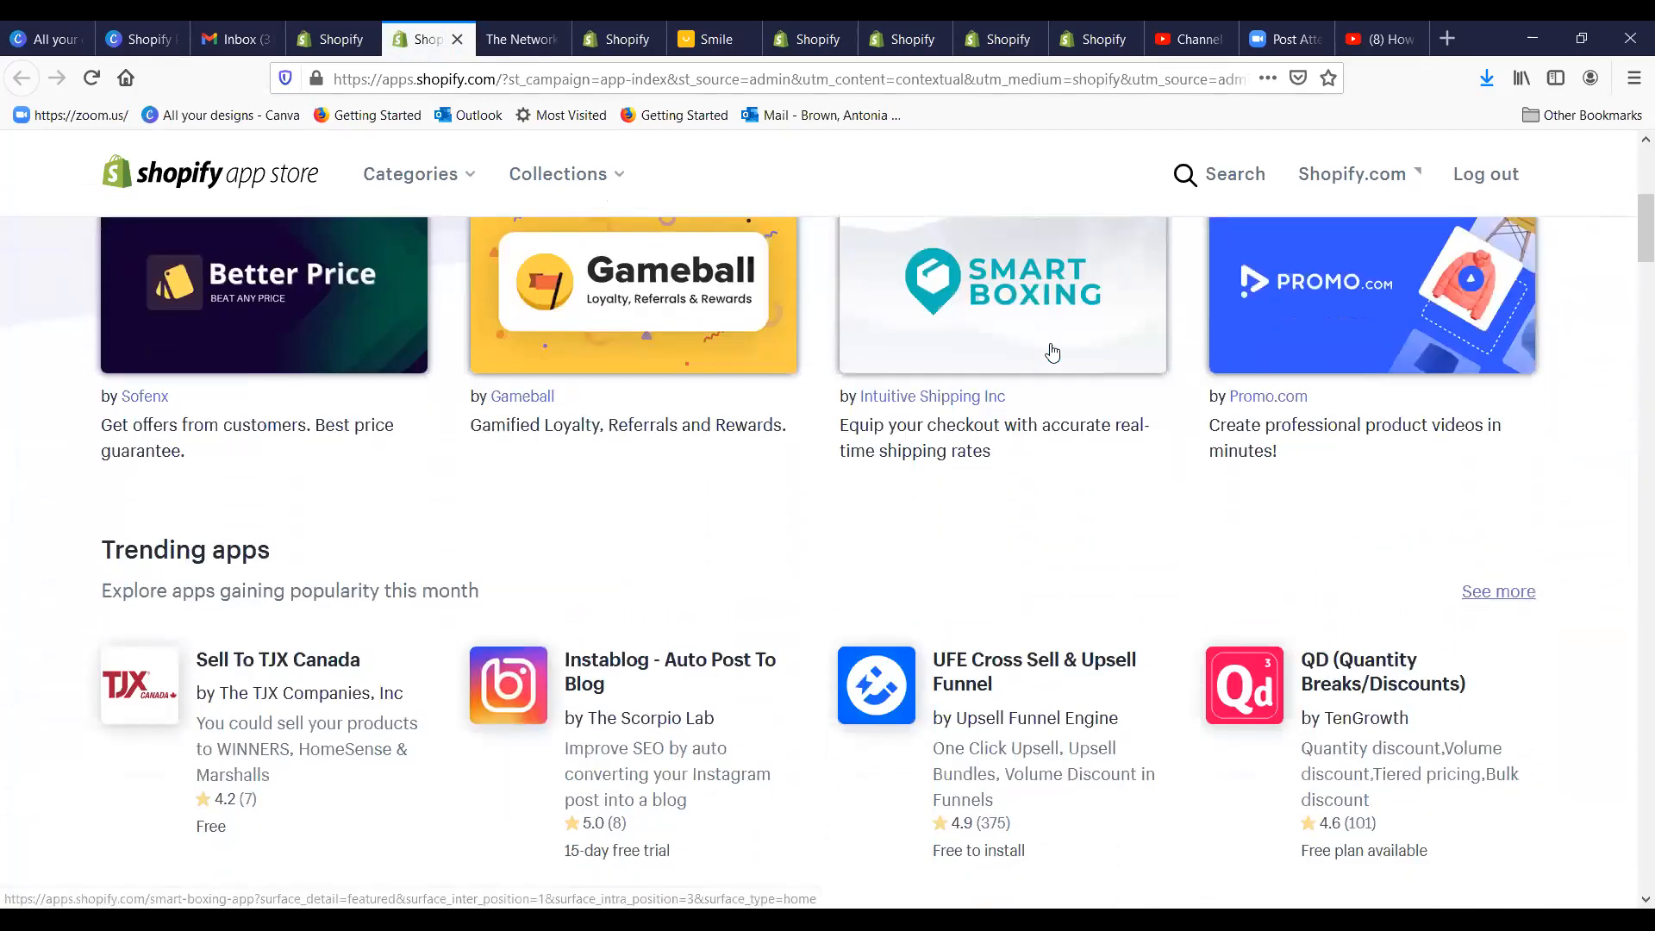
pyautogui.scroll(2, 1190, 414)
pyautogui.scroll(-2, 1332, 470)
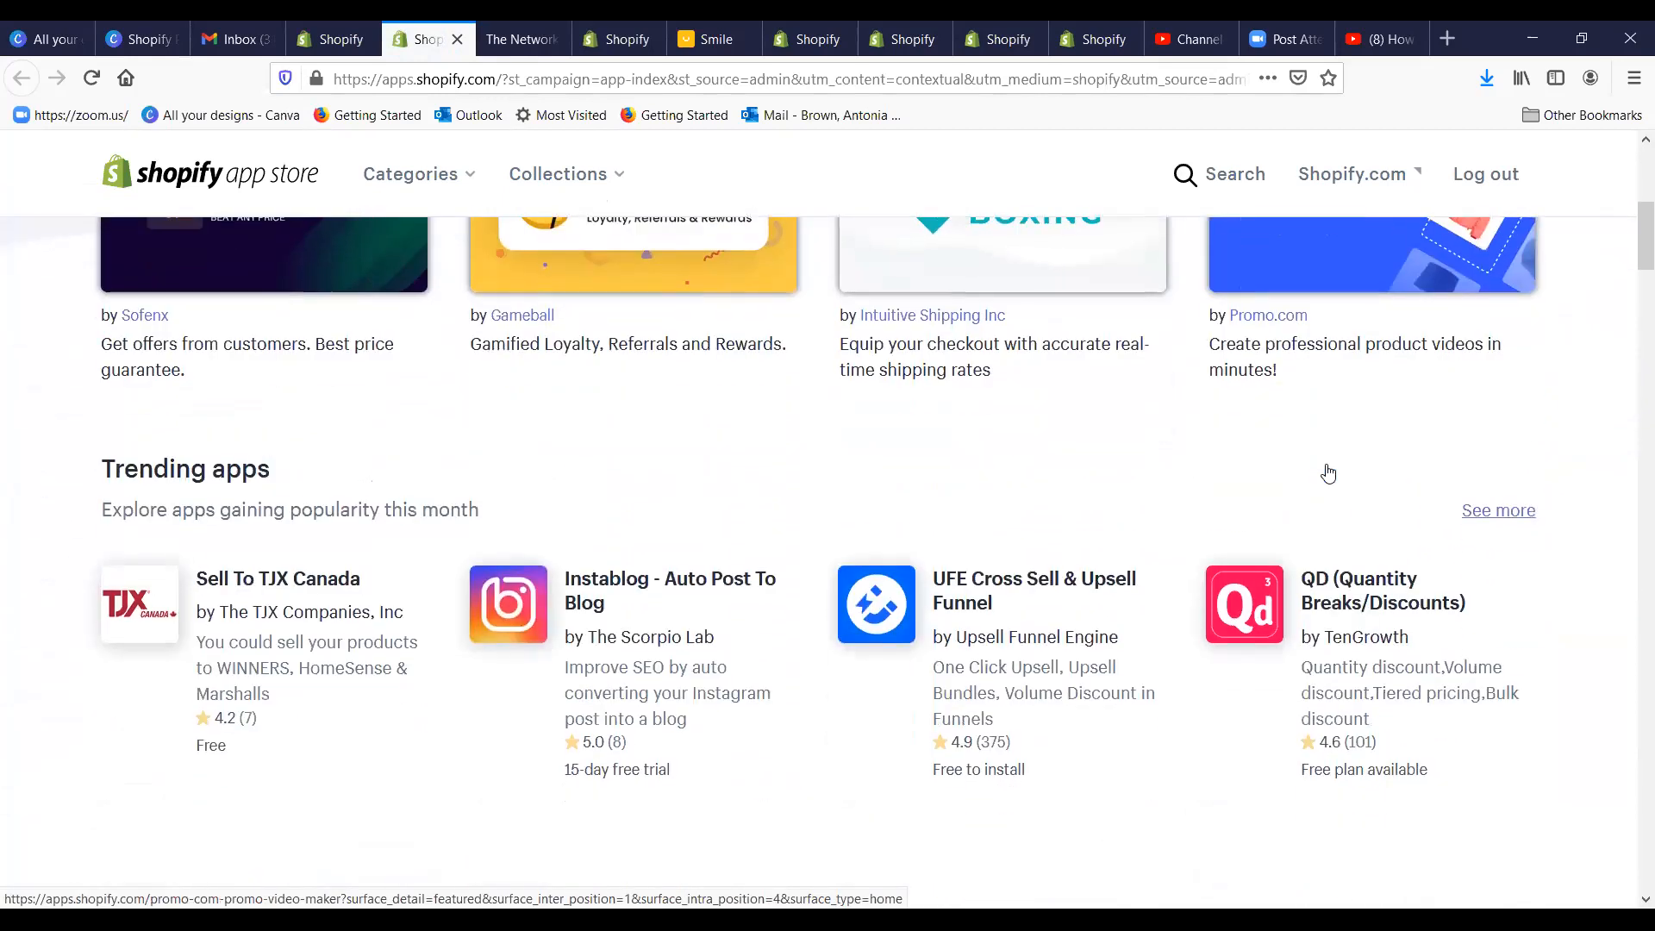
pyautogui.scroll(-1, 1326, 468)
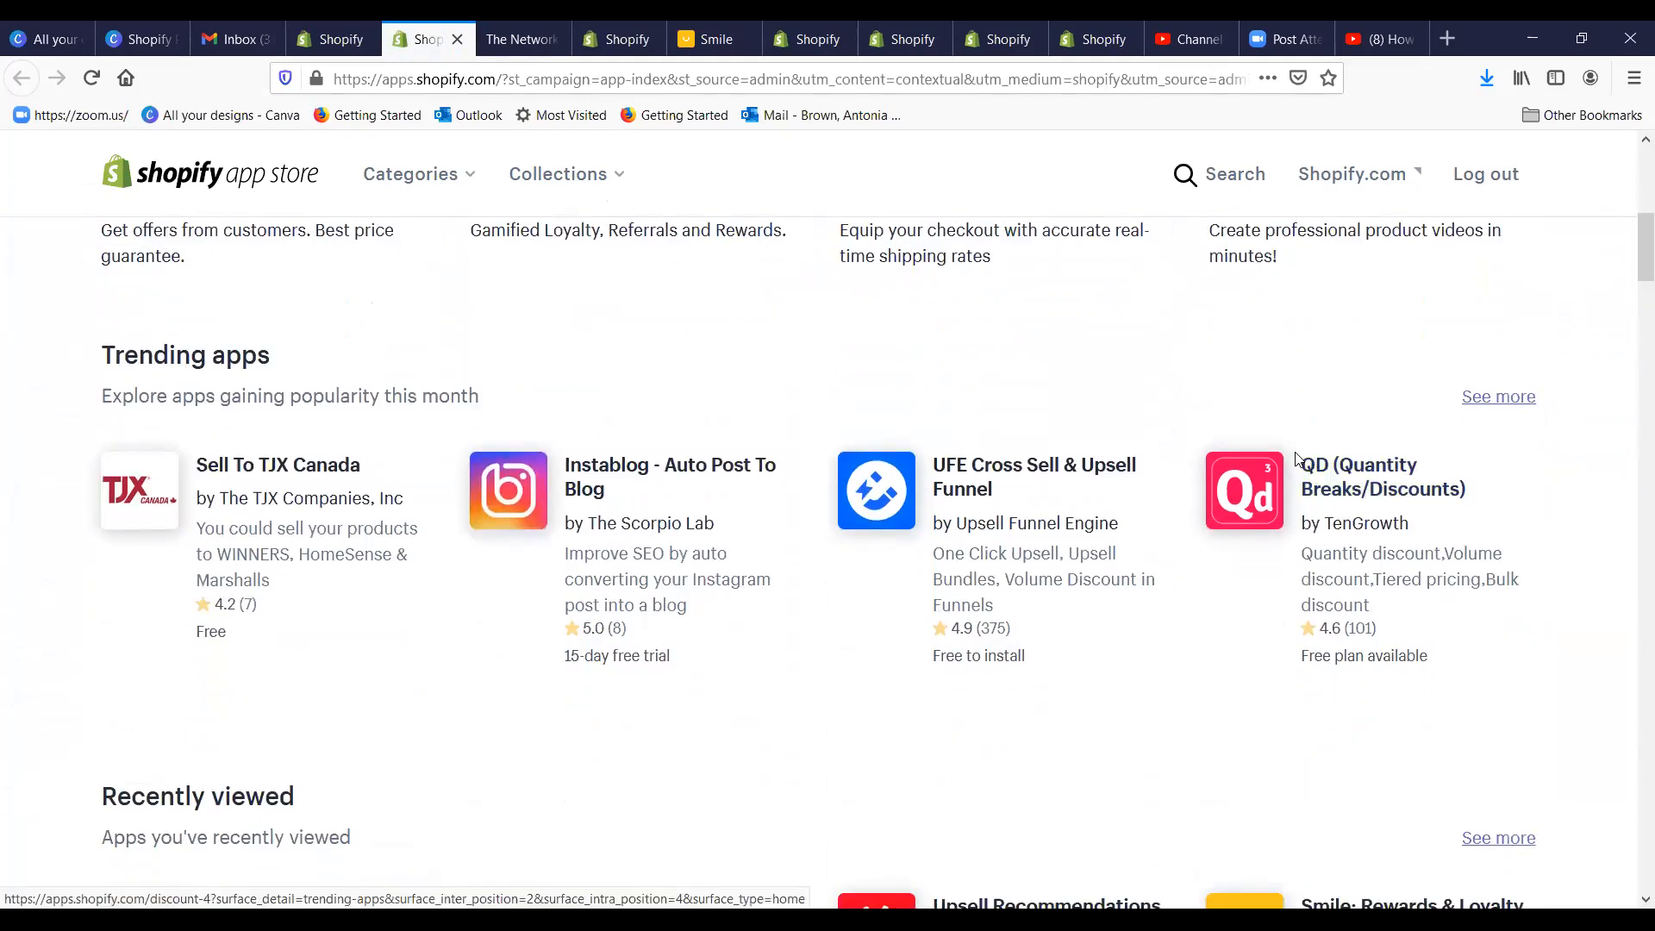
pyautogui.scroll(-2, 1295, 459)
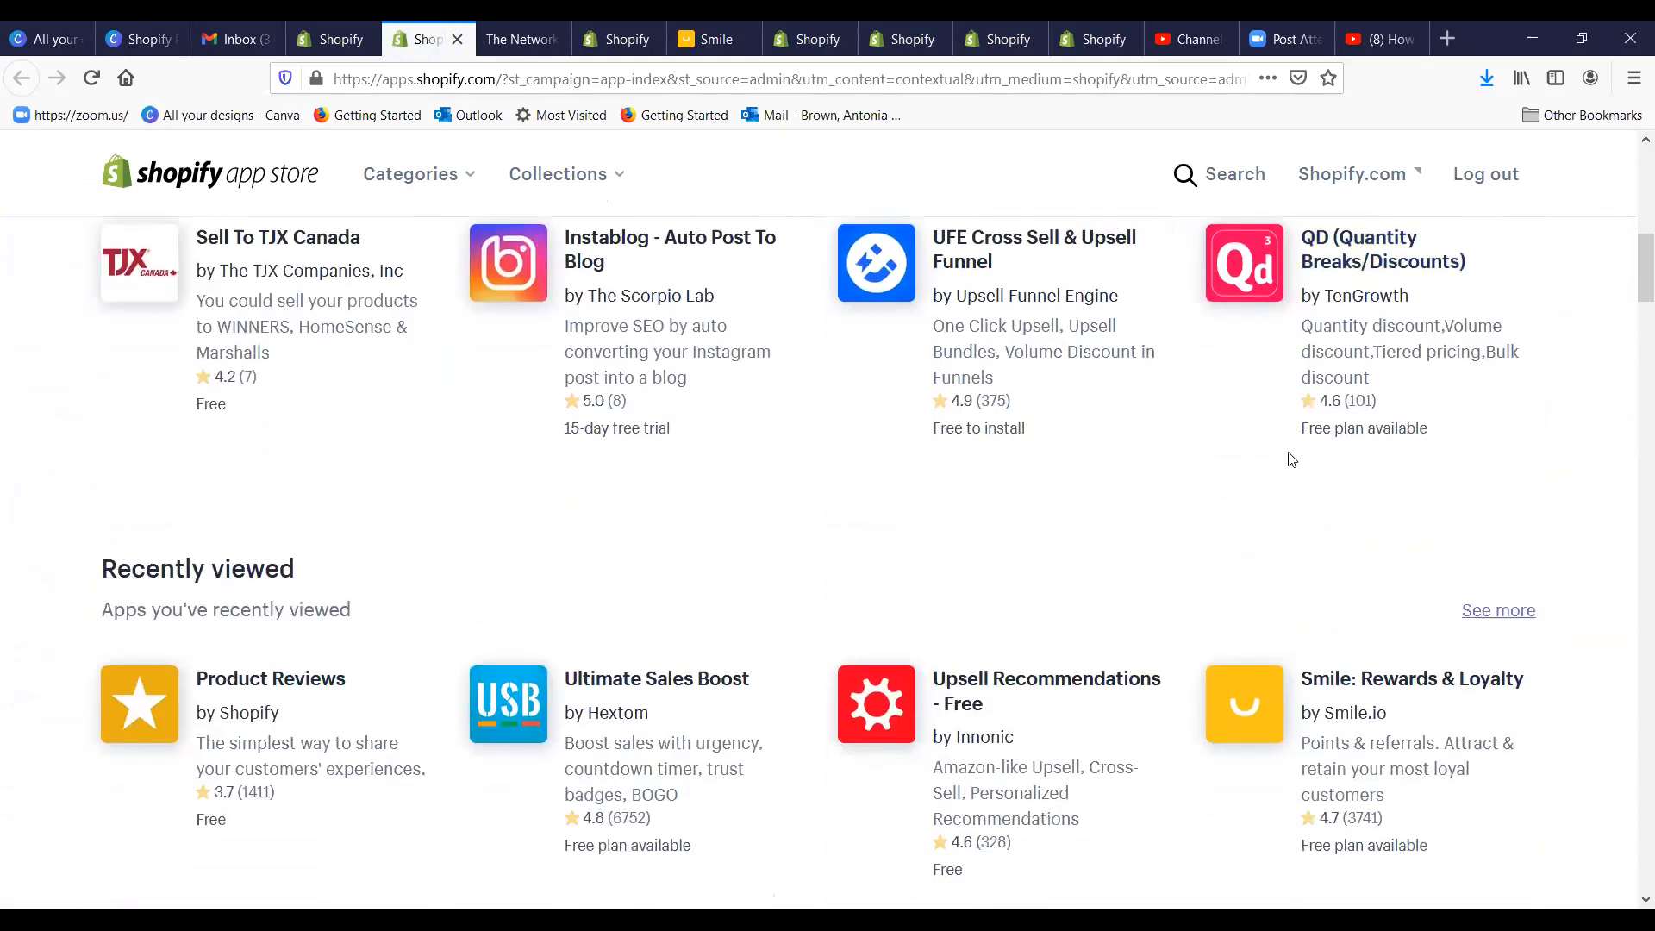
pyautogui.scroll(-2, 1291, 458)
pyautogui.scroll(-3, 1290, 459)
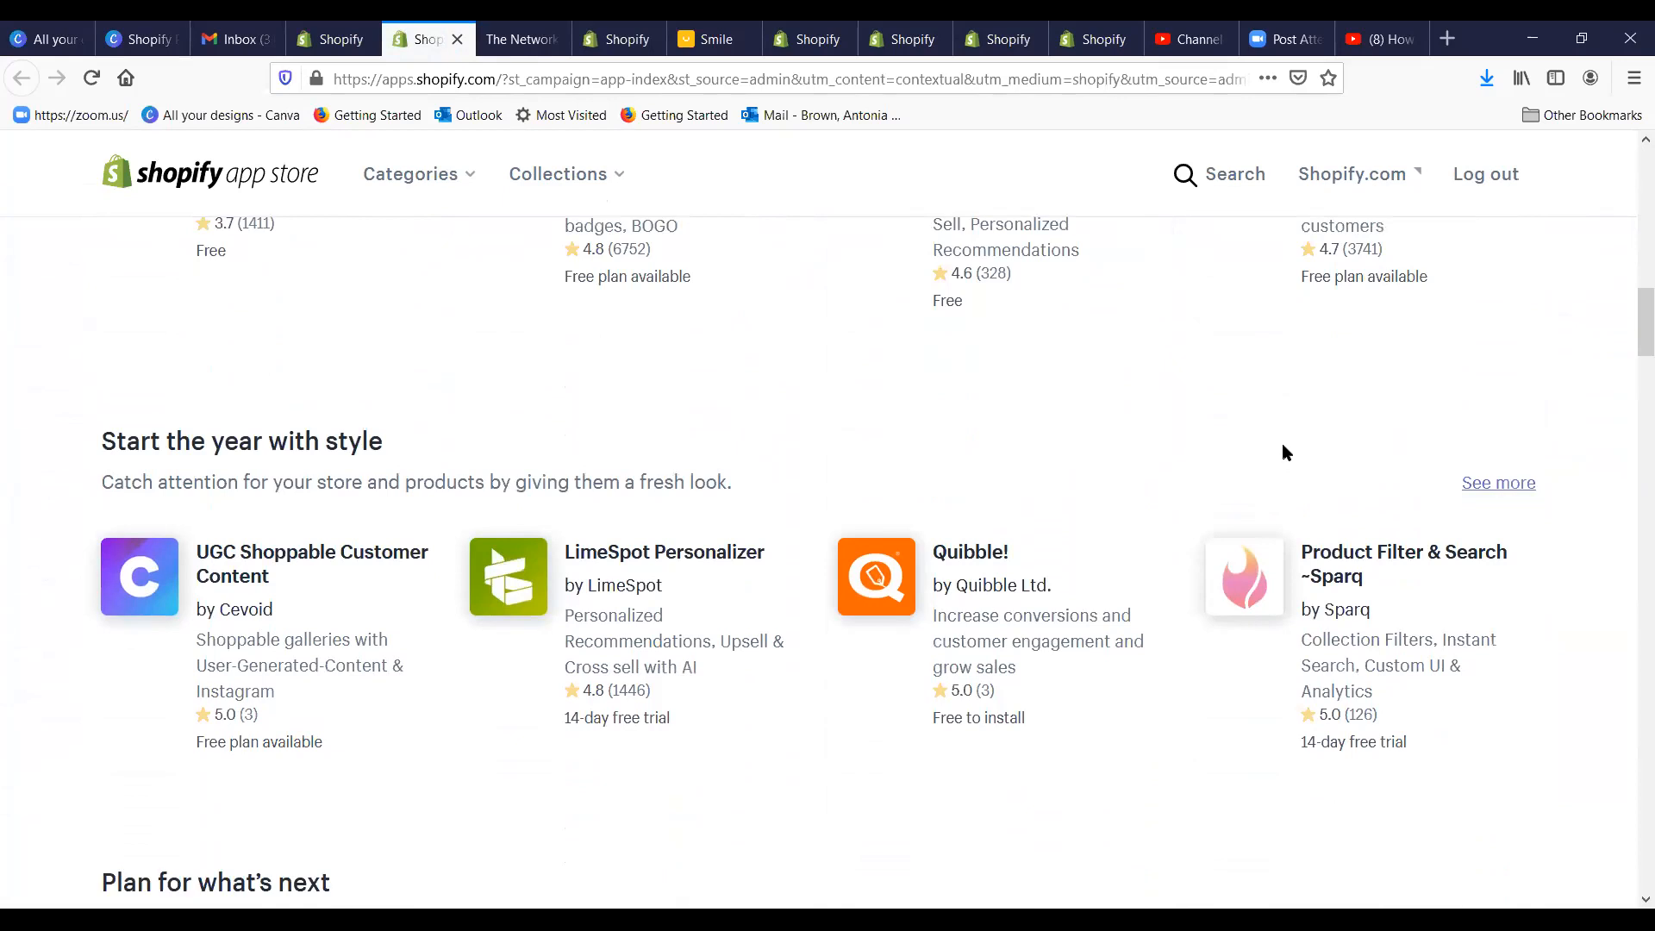
pyautogui.scroll(-2, 1275, 448)
pyautogui.scroll(-2, 1267, 456)
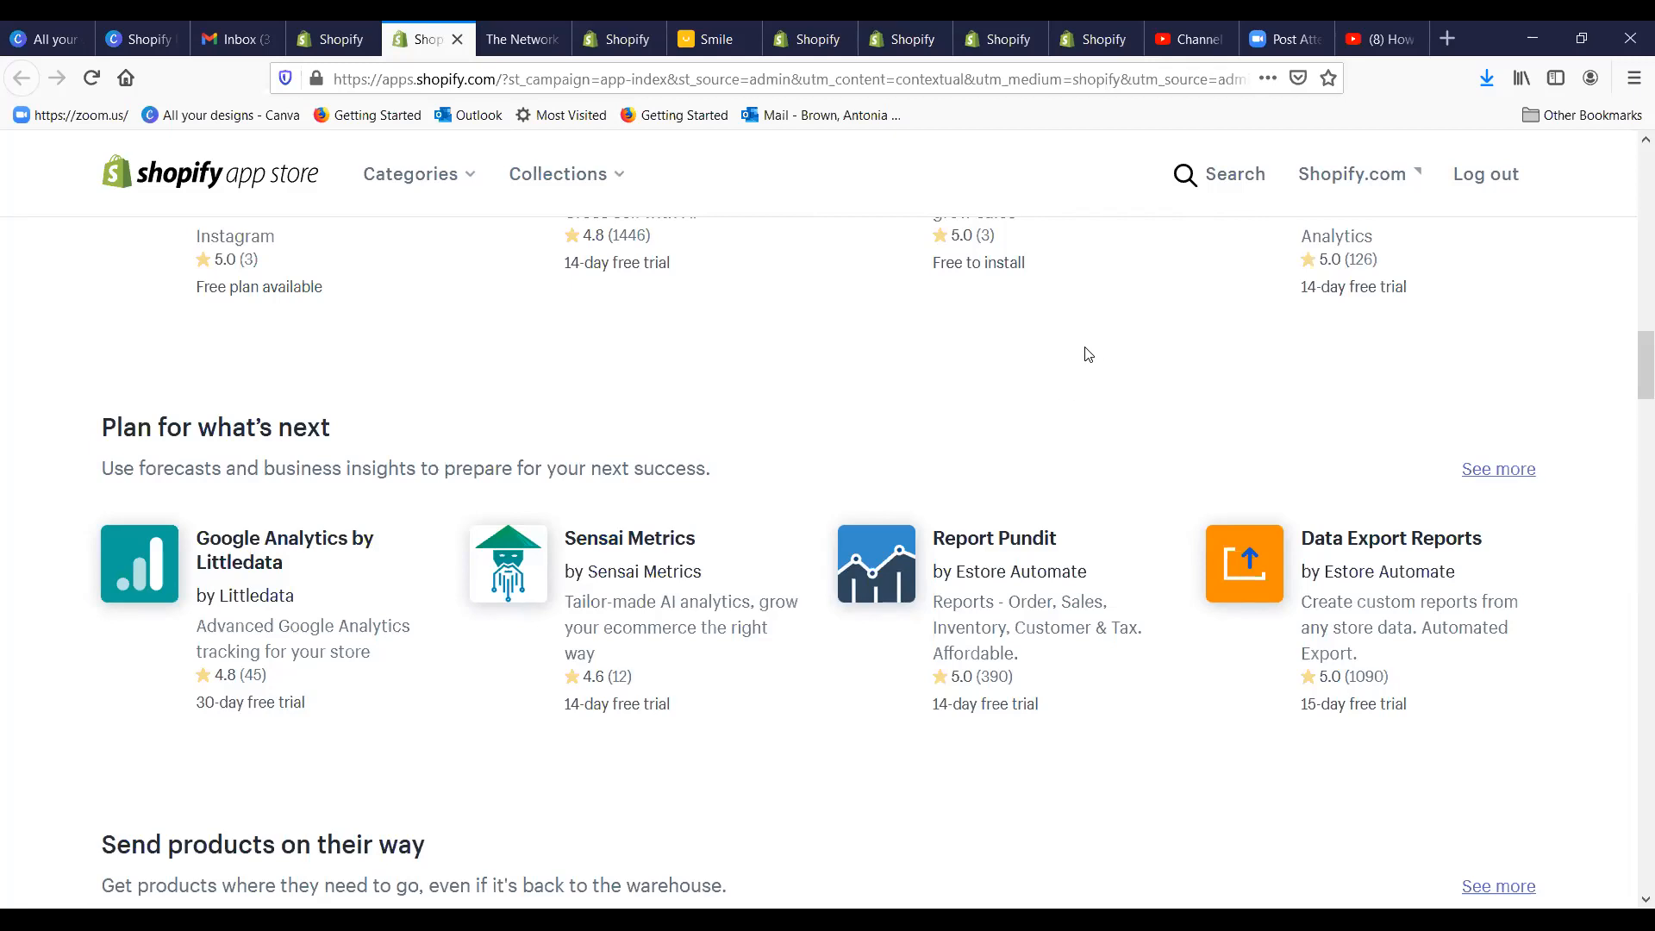
# Step: Browse the app store's home page from Send products on their way to Works with Shopify Checkout, and return to the beginning
pyautogui.scroll(-3, 1084, 354)
pyautogui.scroll(-3, 1086, 355)
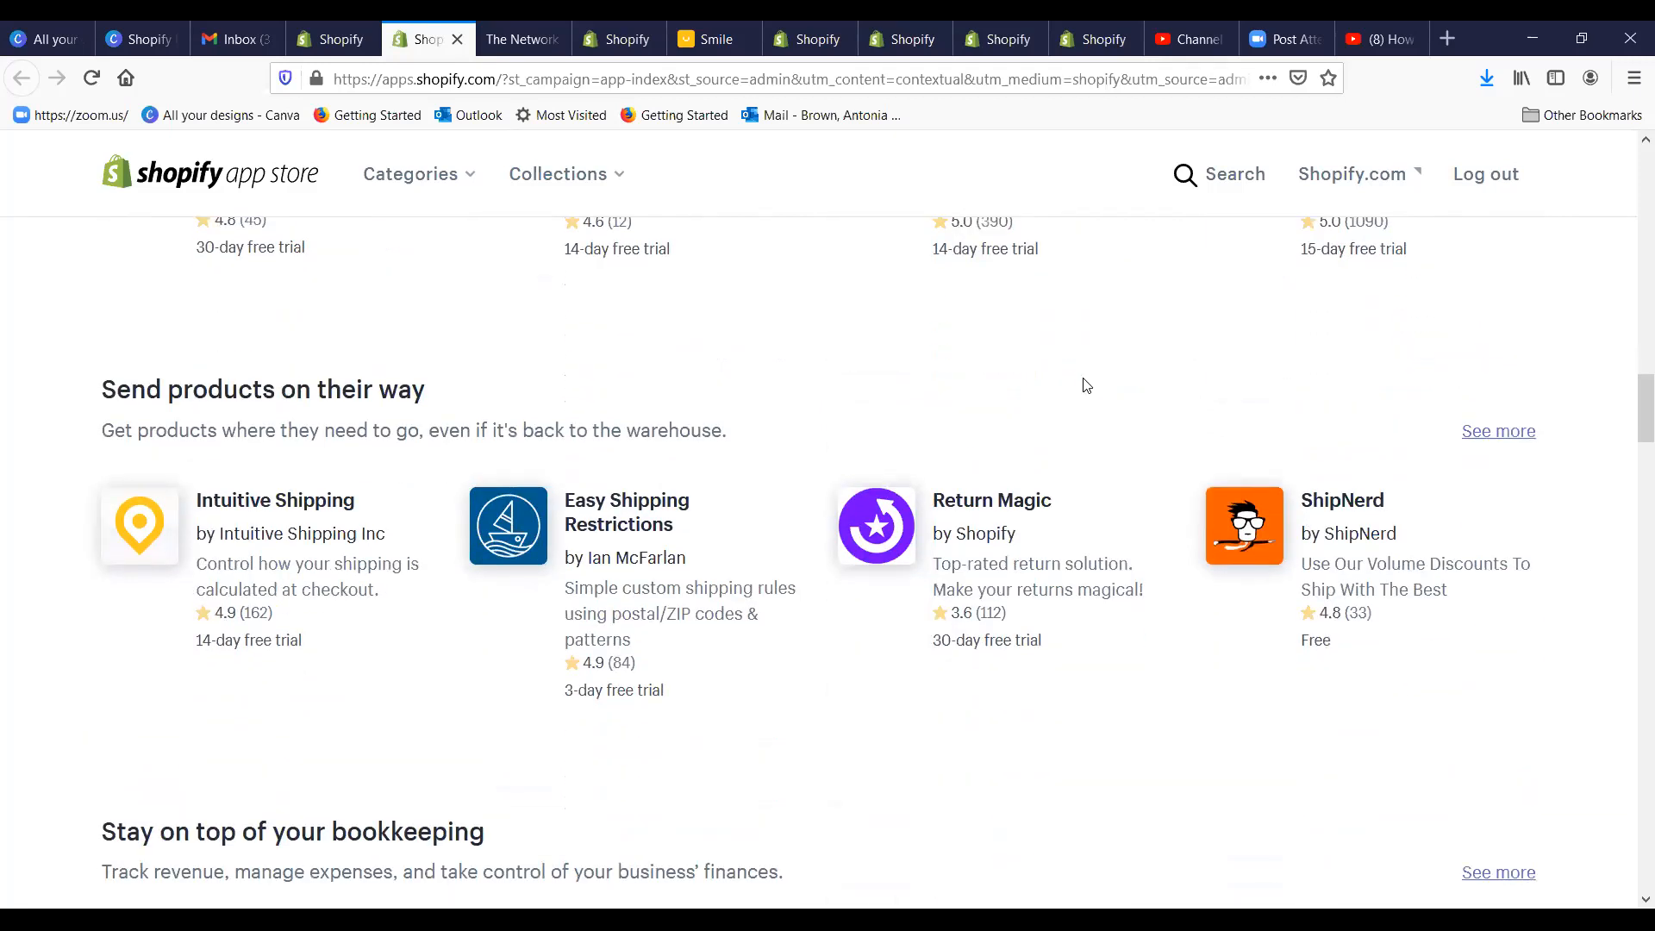
pyautogui.scroll(-3, 1084, 371)
pyautogui.scroll(-3, 1084, 386)
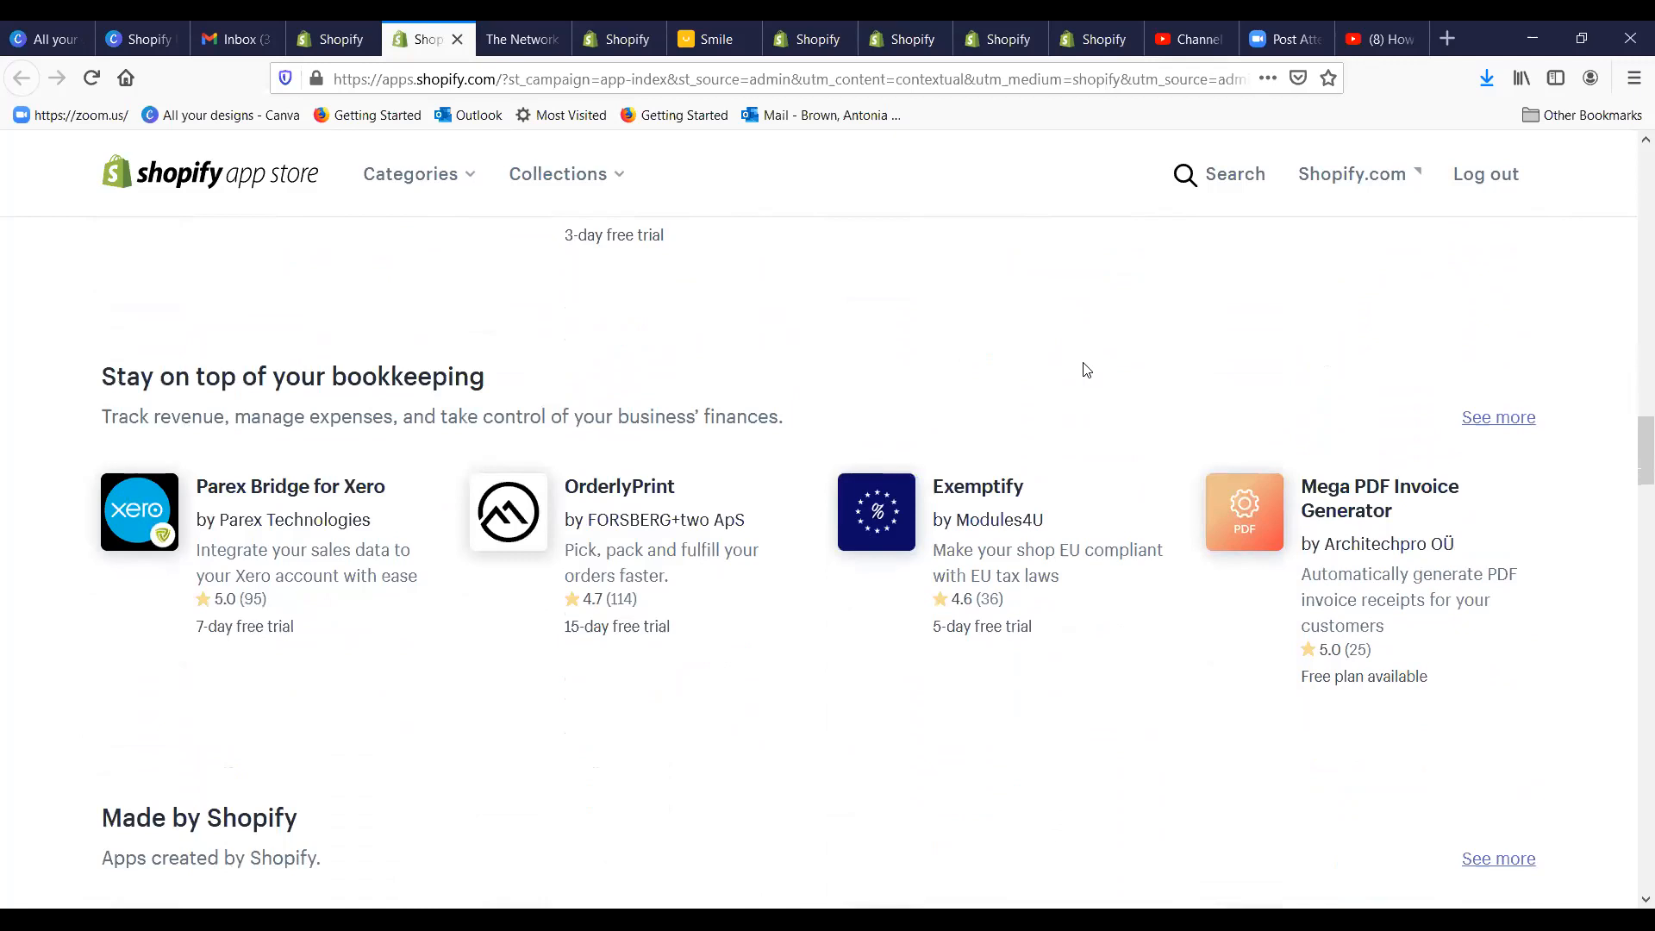
pyautogui.scroll(-2, 1077, 372)
pyautogui.scroll(-1, 1075, 377)
pyautogui.scroll(-3, 1077, 381)
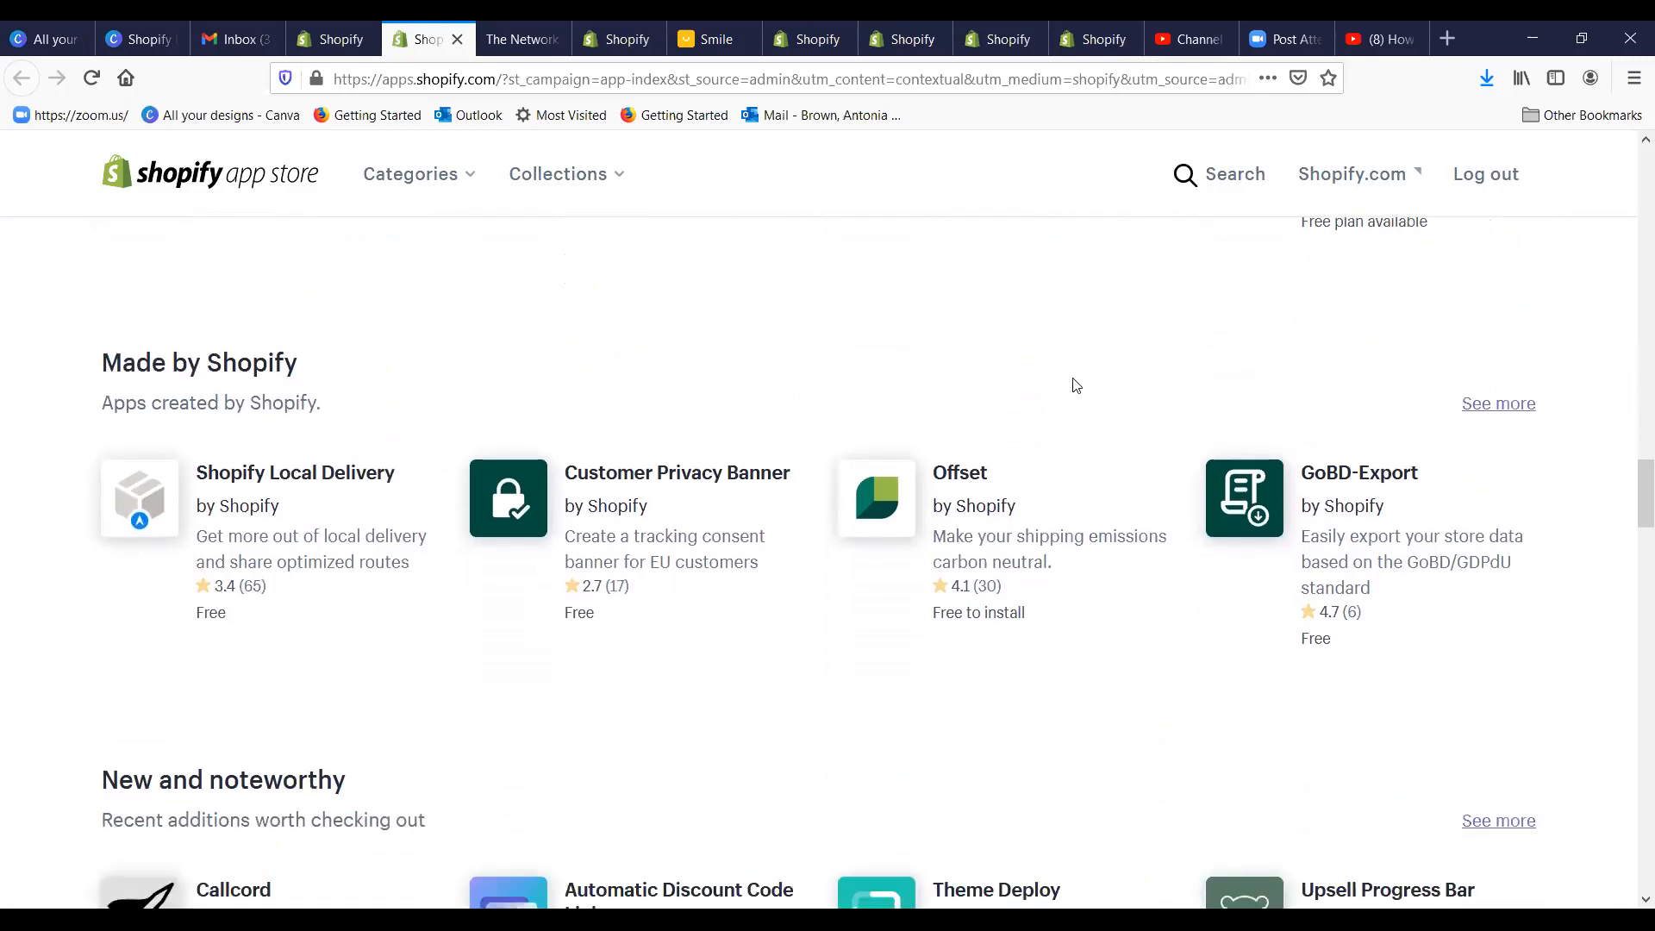
pyautogui.scroll(-3, 1077, 388)
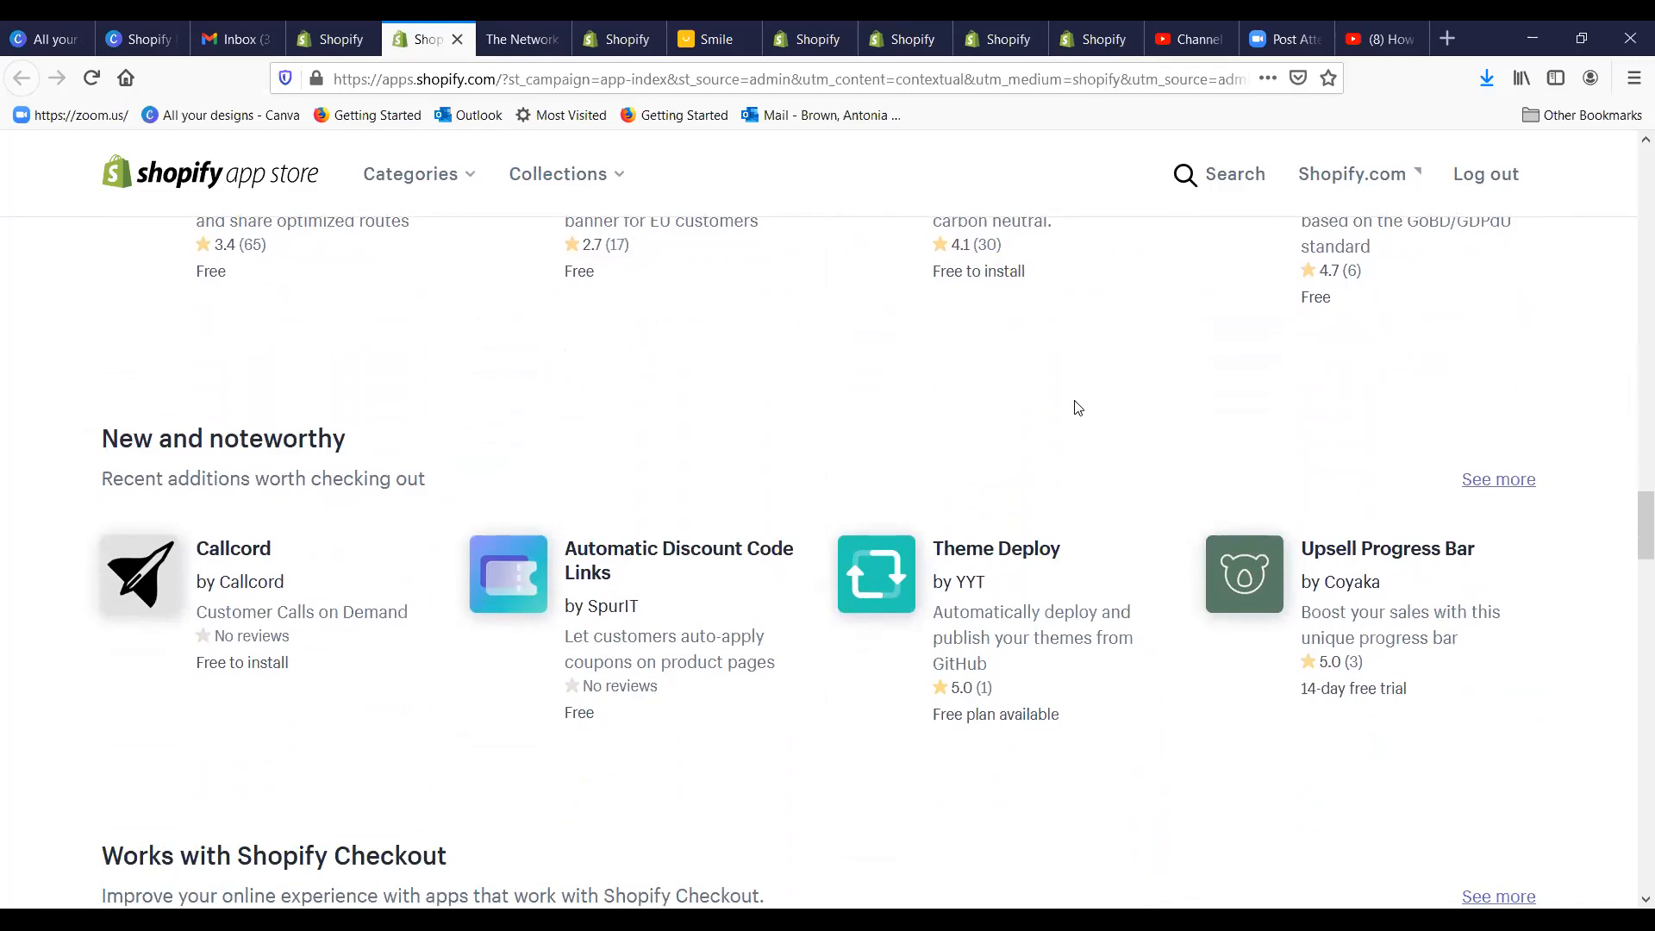
pyautogui.scroll(12, 1078, 401)
pyautogui.scroll(13, 1086, 380)
pyautogui.scroll(10, 1082, 360)
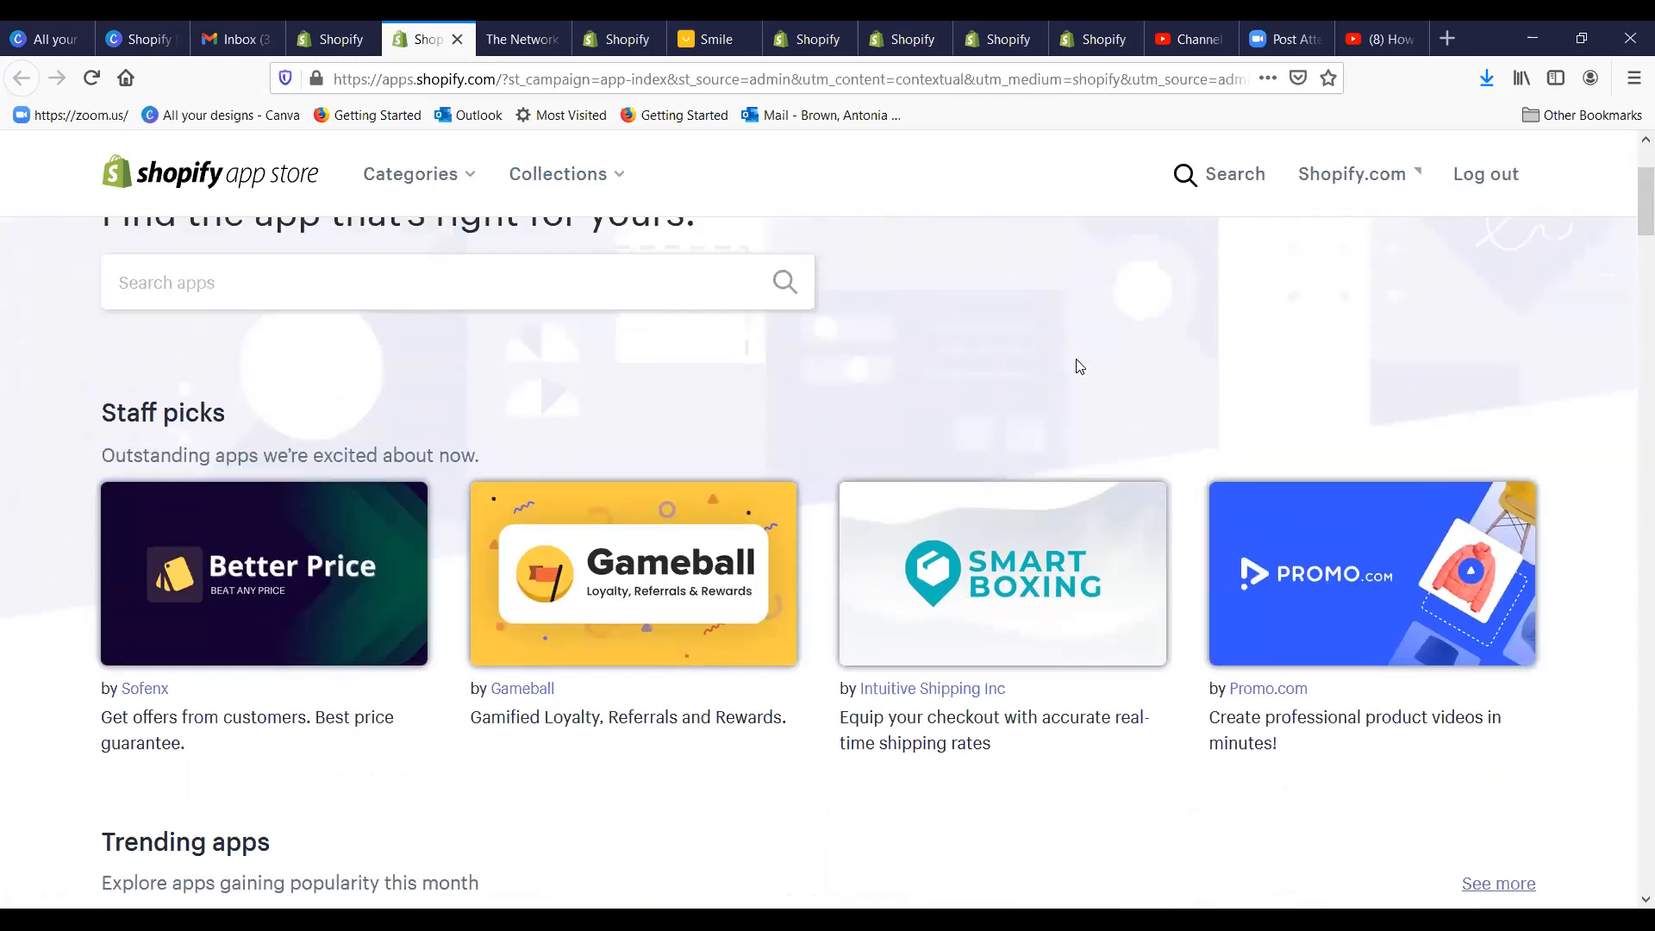
pyautogui.scroll(3, 1079, 367)
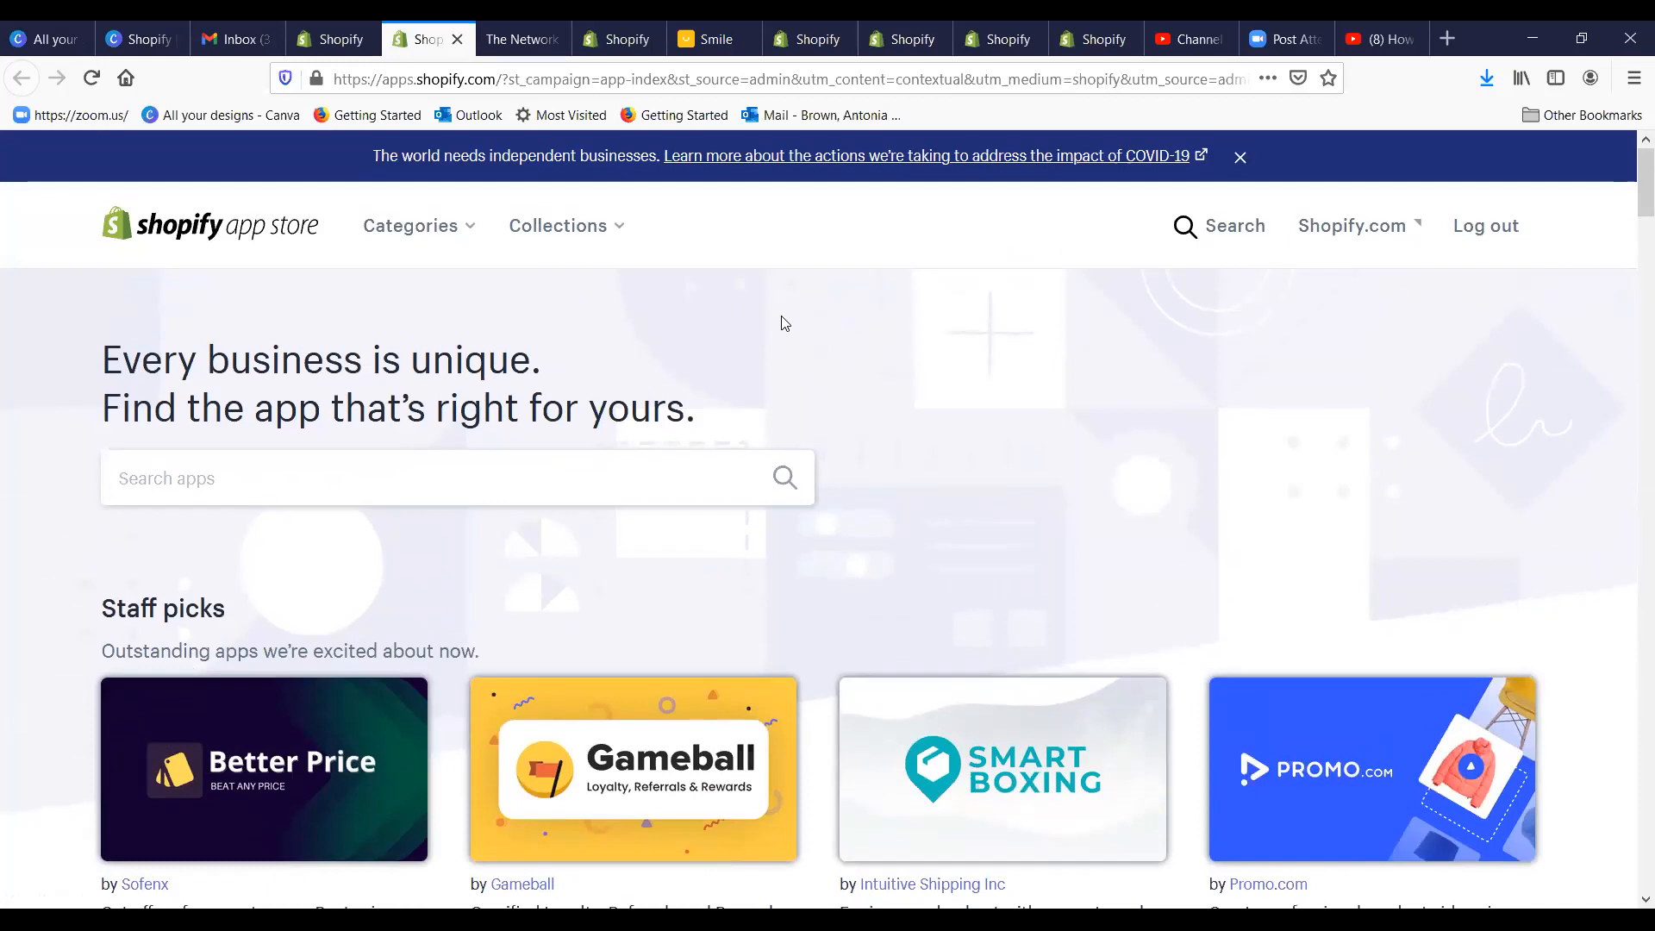
# Step: Close the Shopify App Store and look over the store's installed apps and the Apps to start the new year section
pyautogui.click(463, 40)
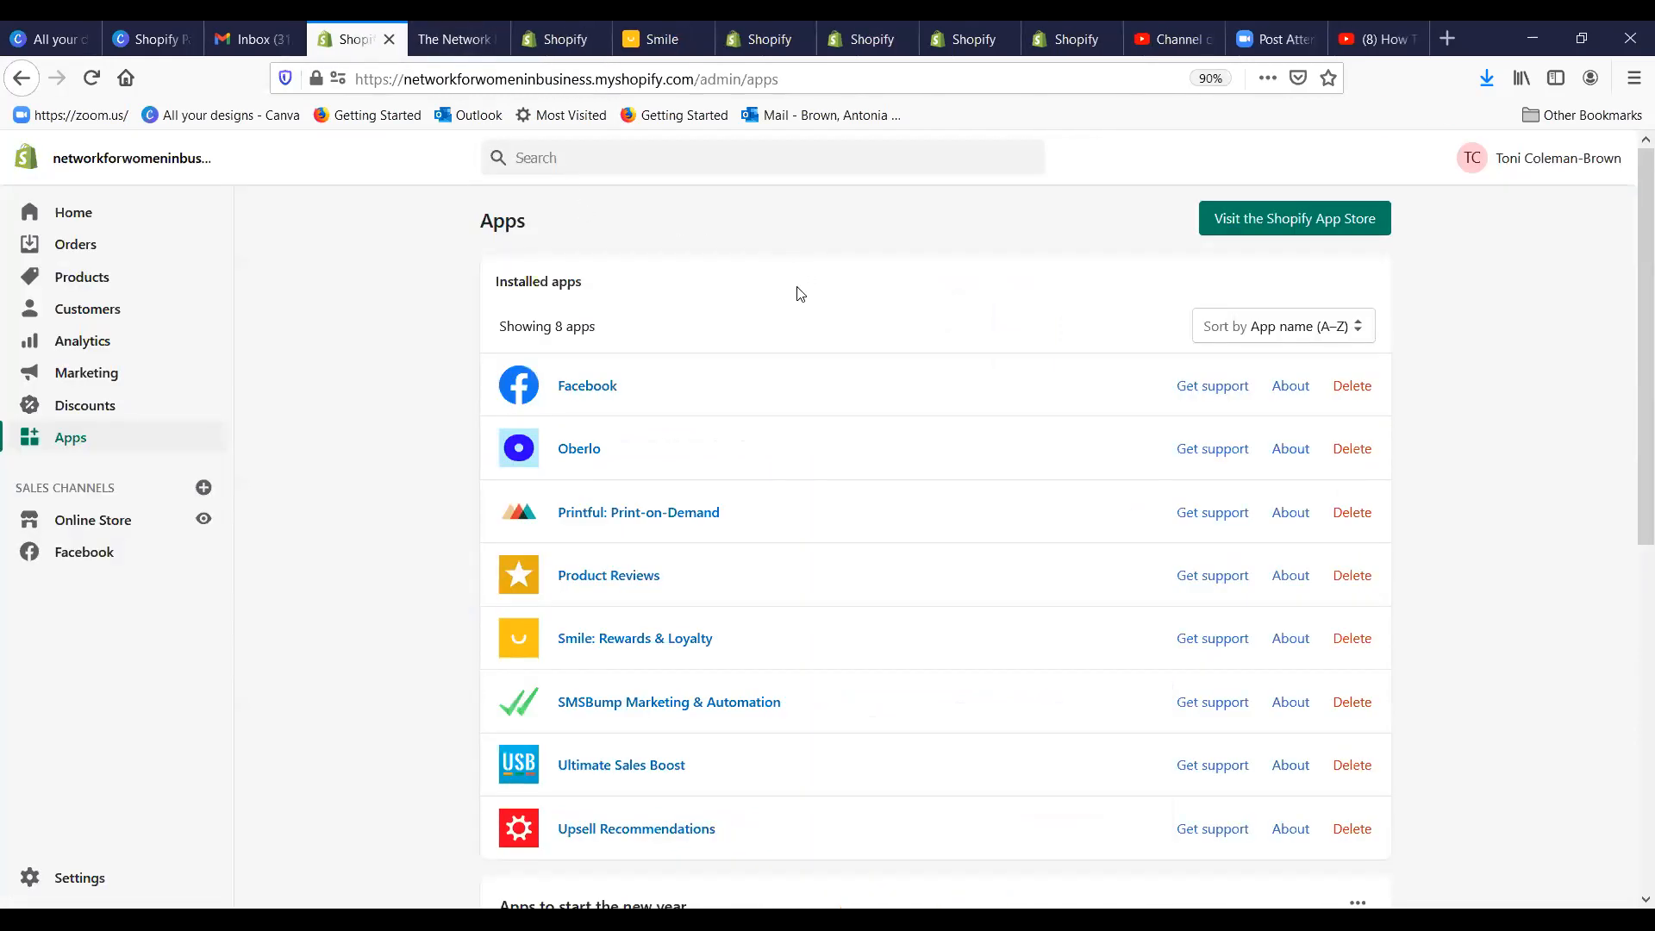
pyautogui.scroll(-2, 802, 296)
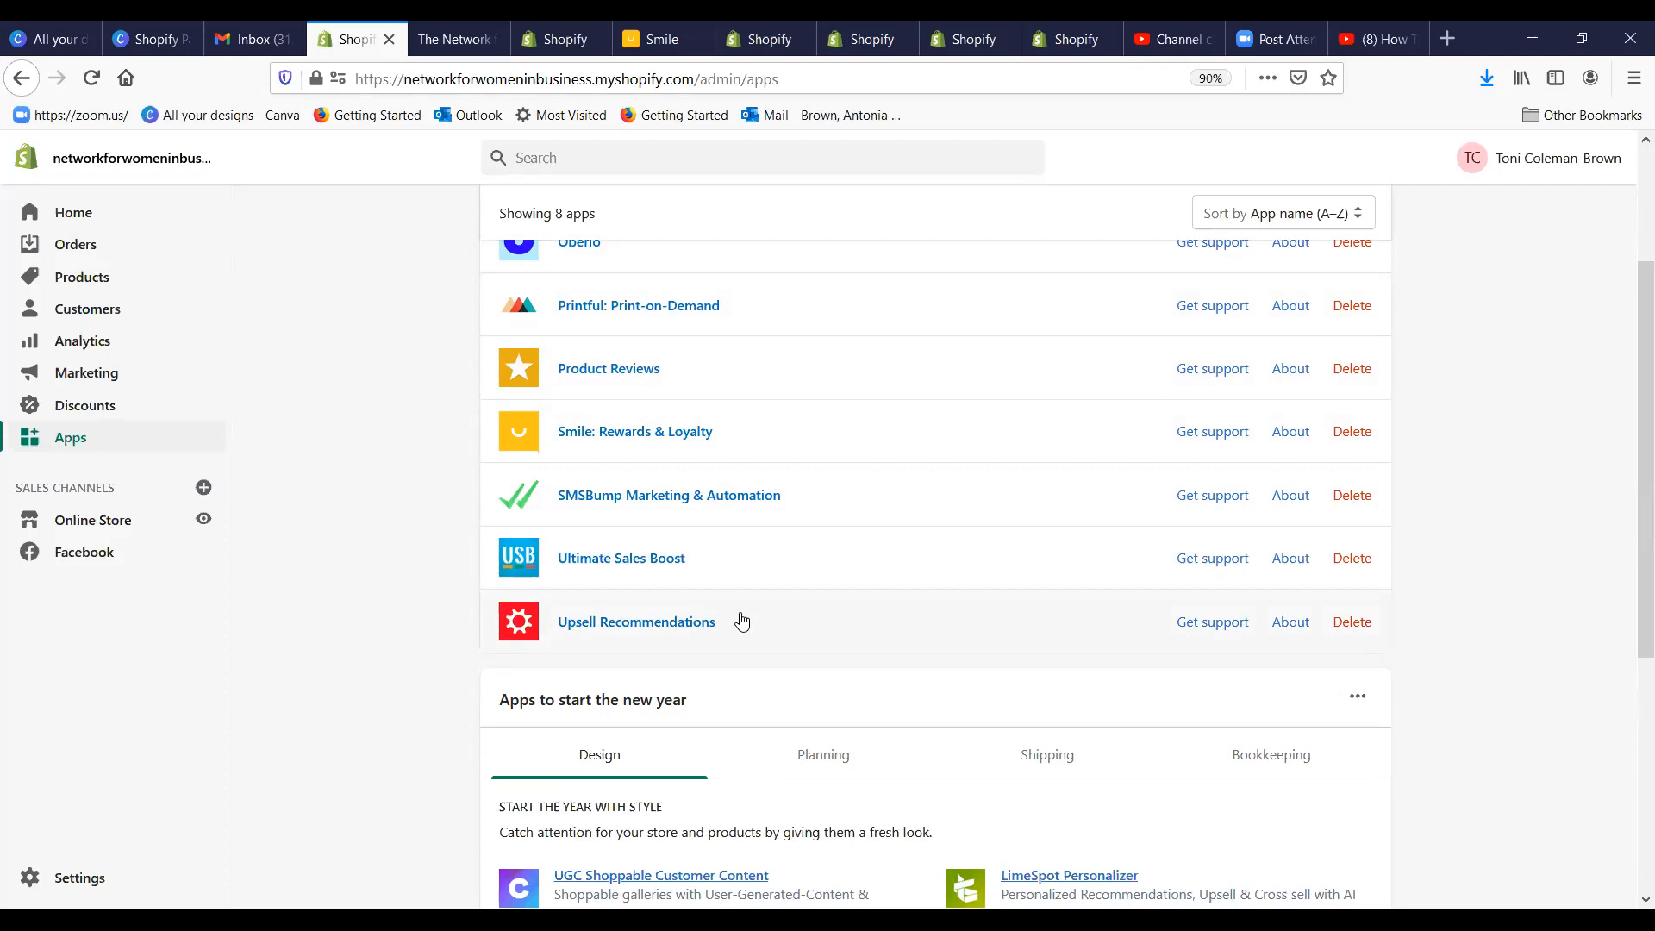
pyautogui.scroll(3, 741, 621)
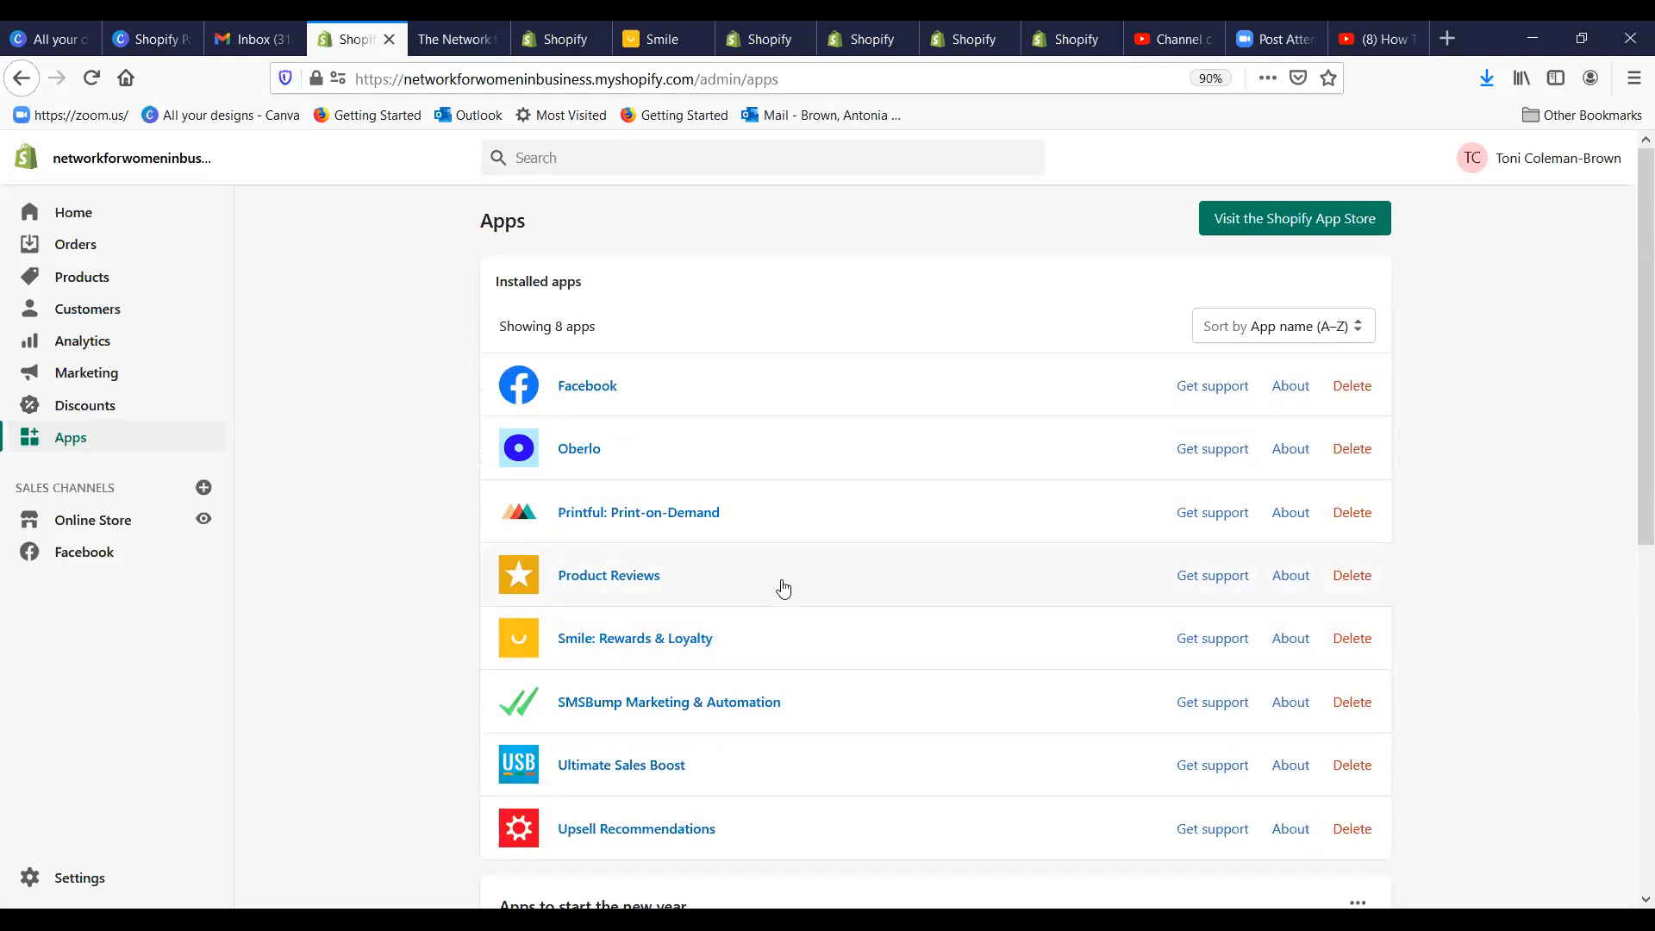
pyautogui.scroll(-3, 787, 580)
pyautogui.scroll(-2, 788, 579)
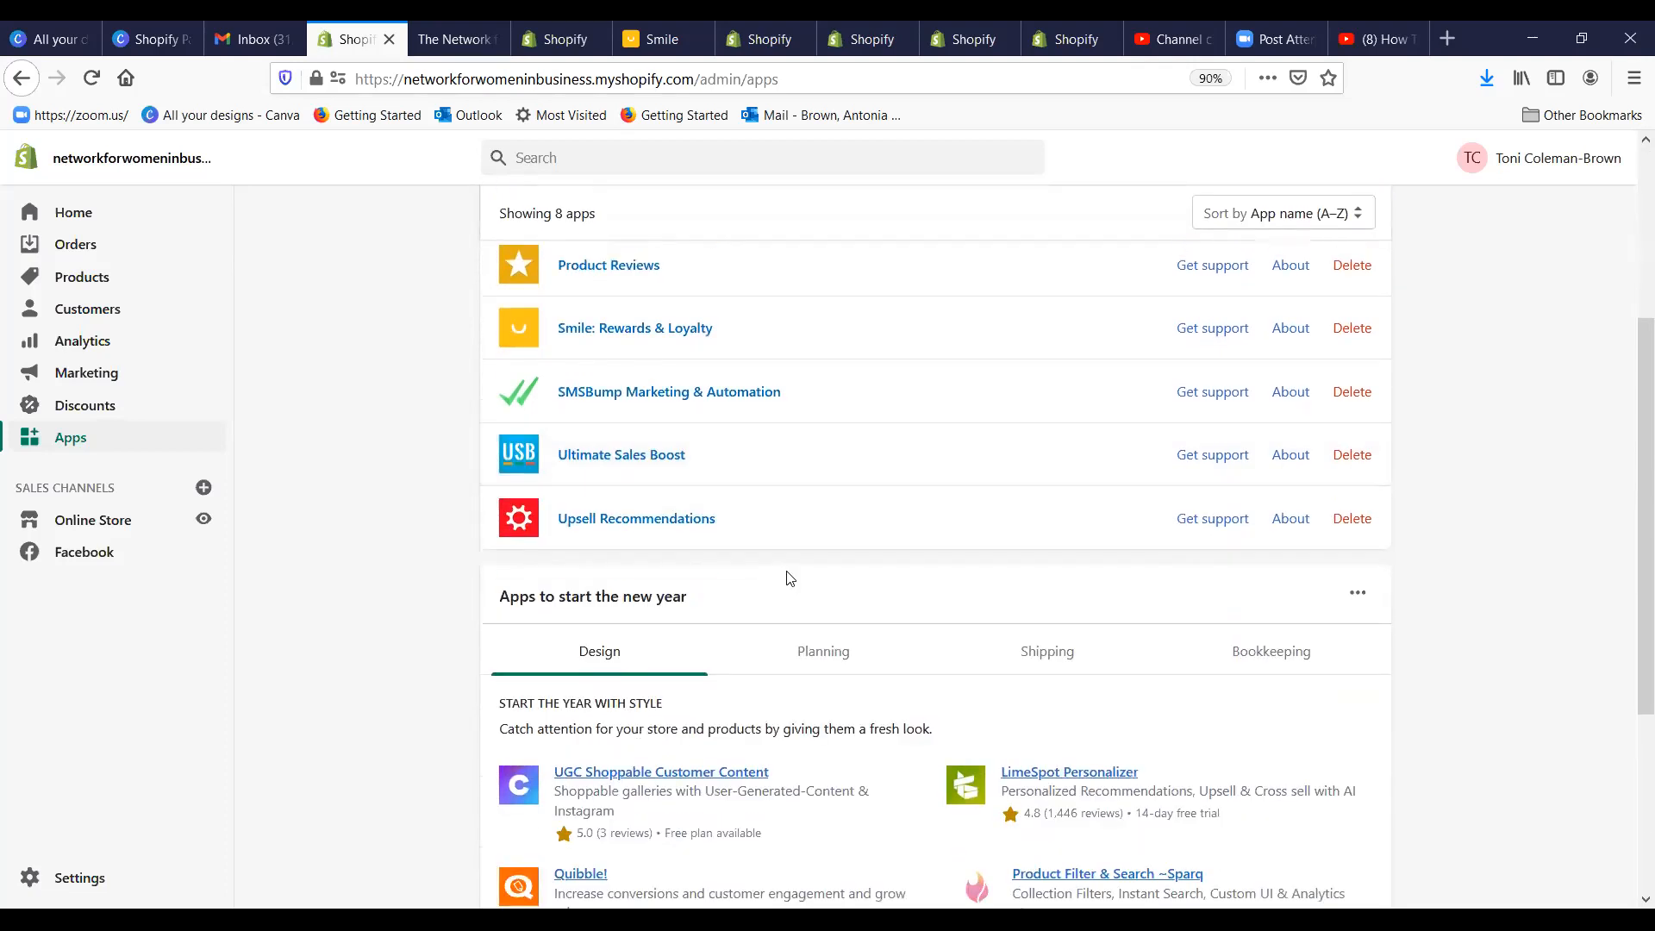
pyautogui.scroll(3, 846, 540)
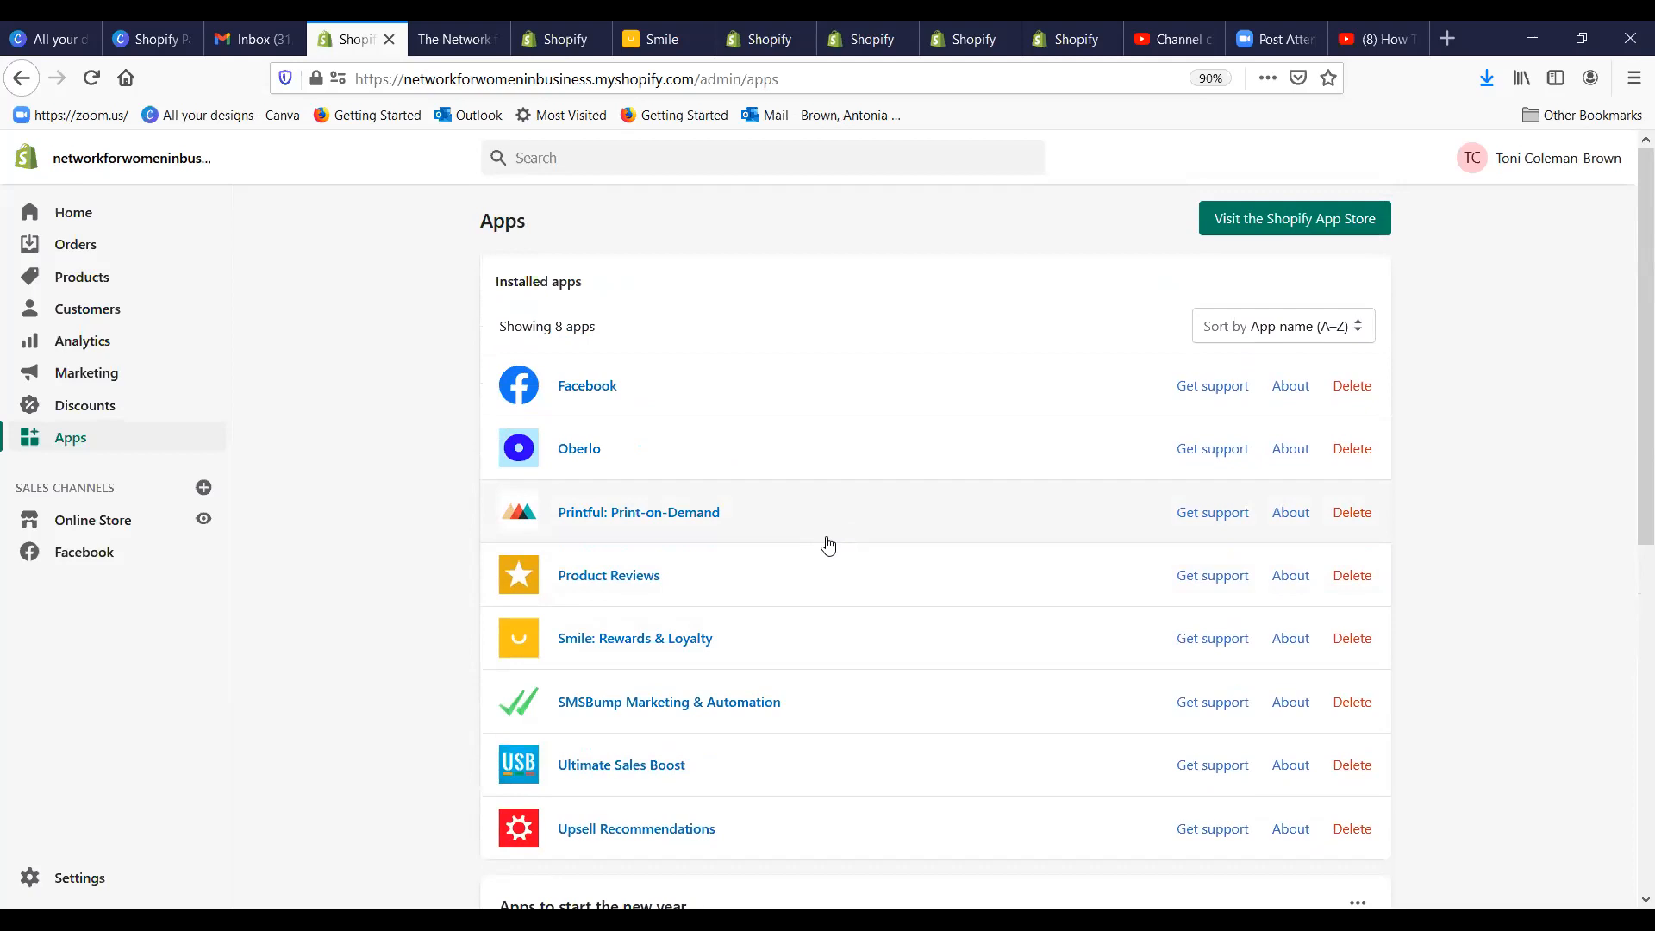
pyautogui.scroll(-4, 828, 544)
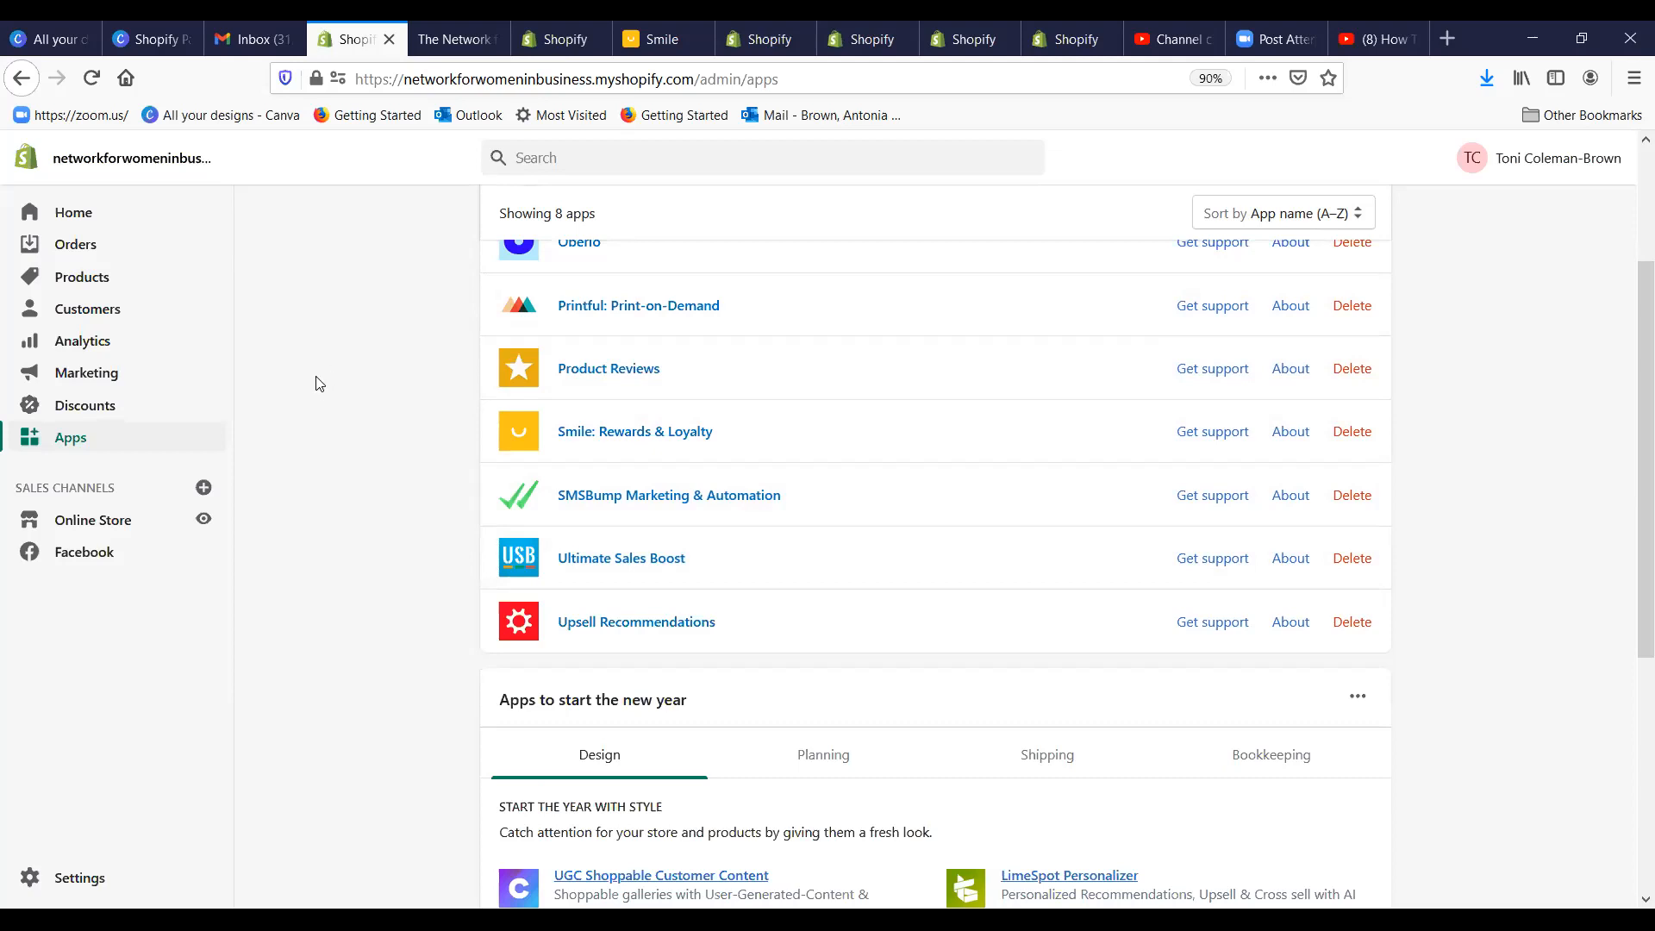
# Step: Open the list of sales channels that can be added and look through the recommendations from Point of Sale to Shop
pyautogui.click(205, 488)
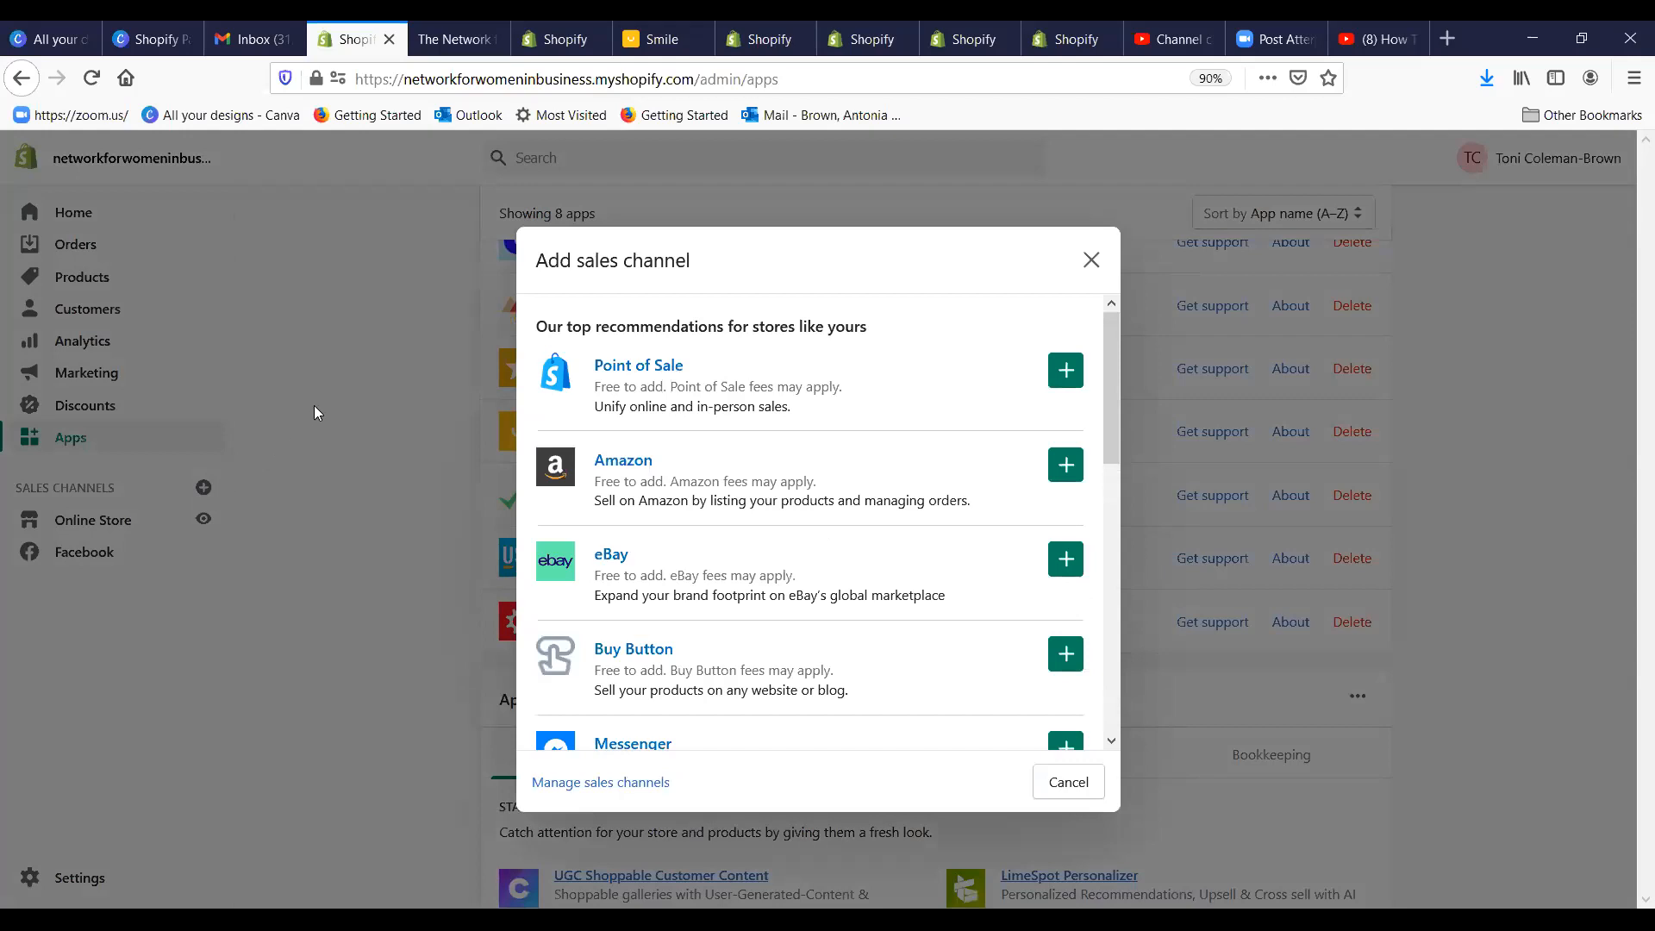
pyautogui.scroll(-3, 822, 411)
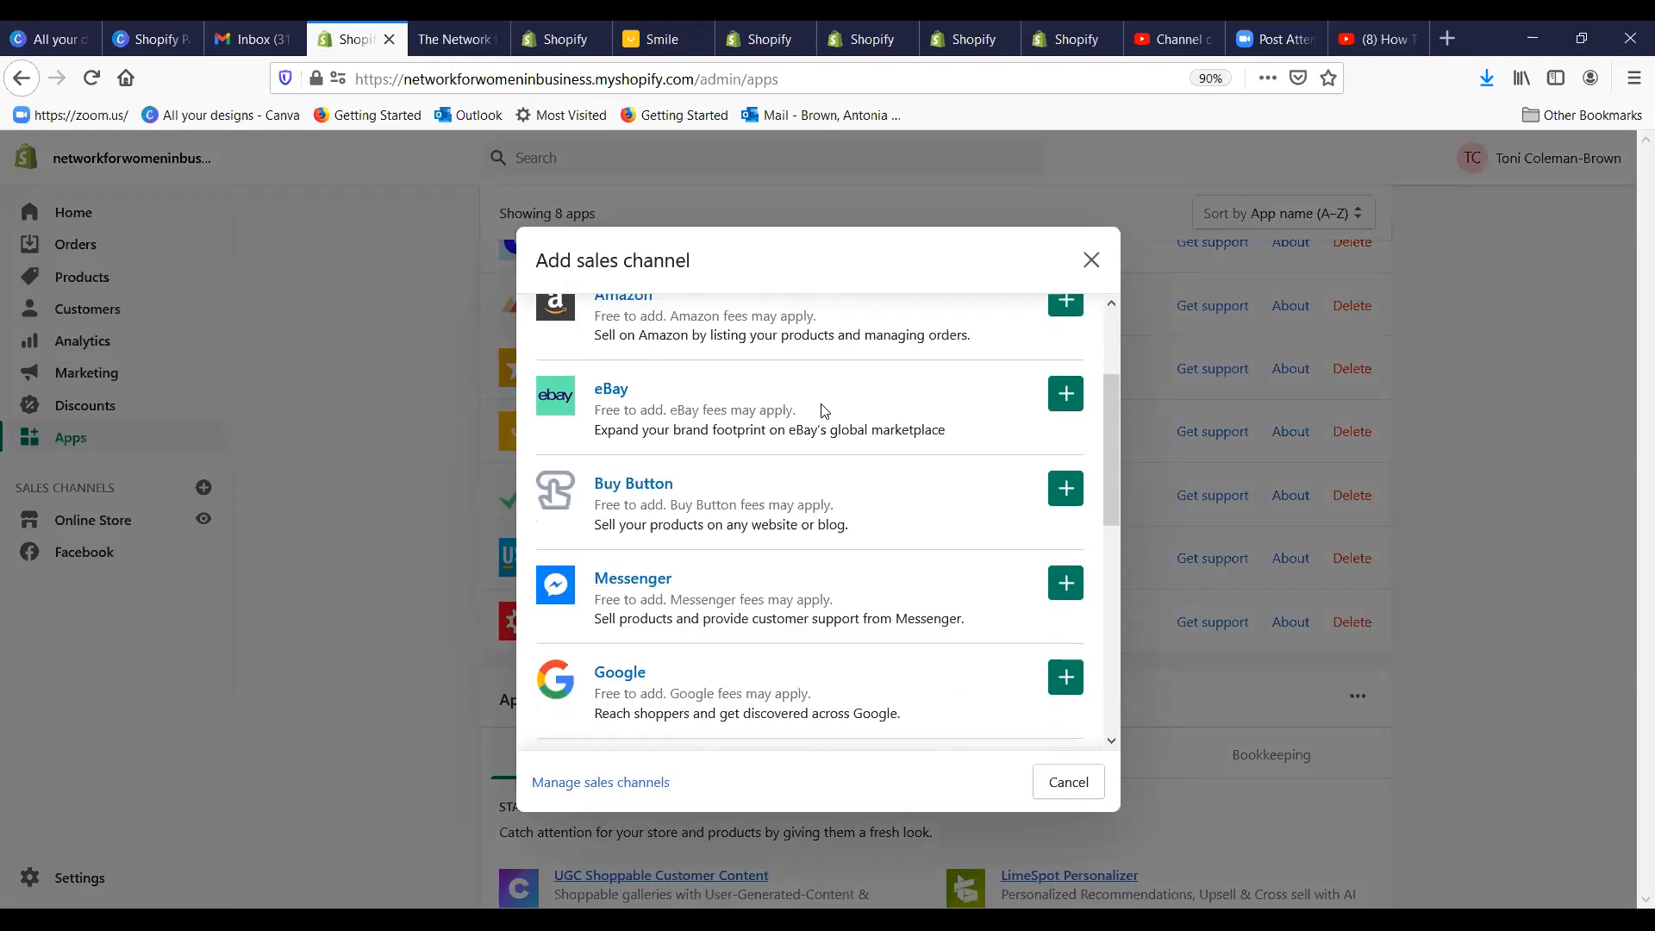
pyautogui.scroll(-2, 822, 410)
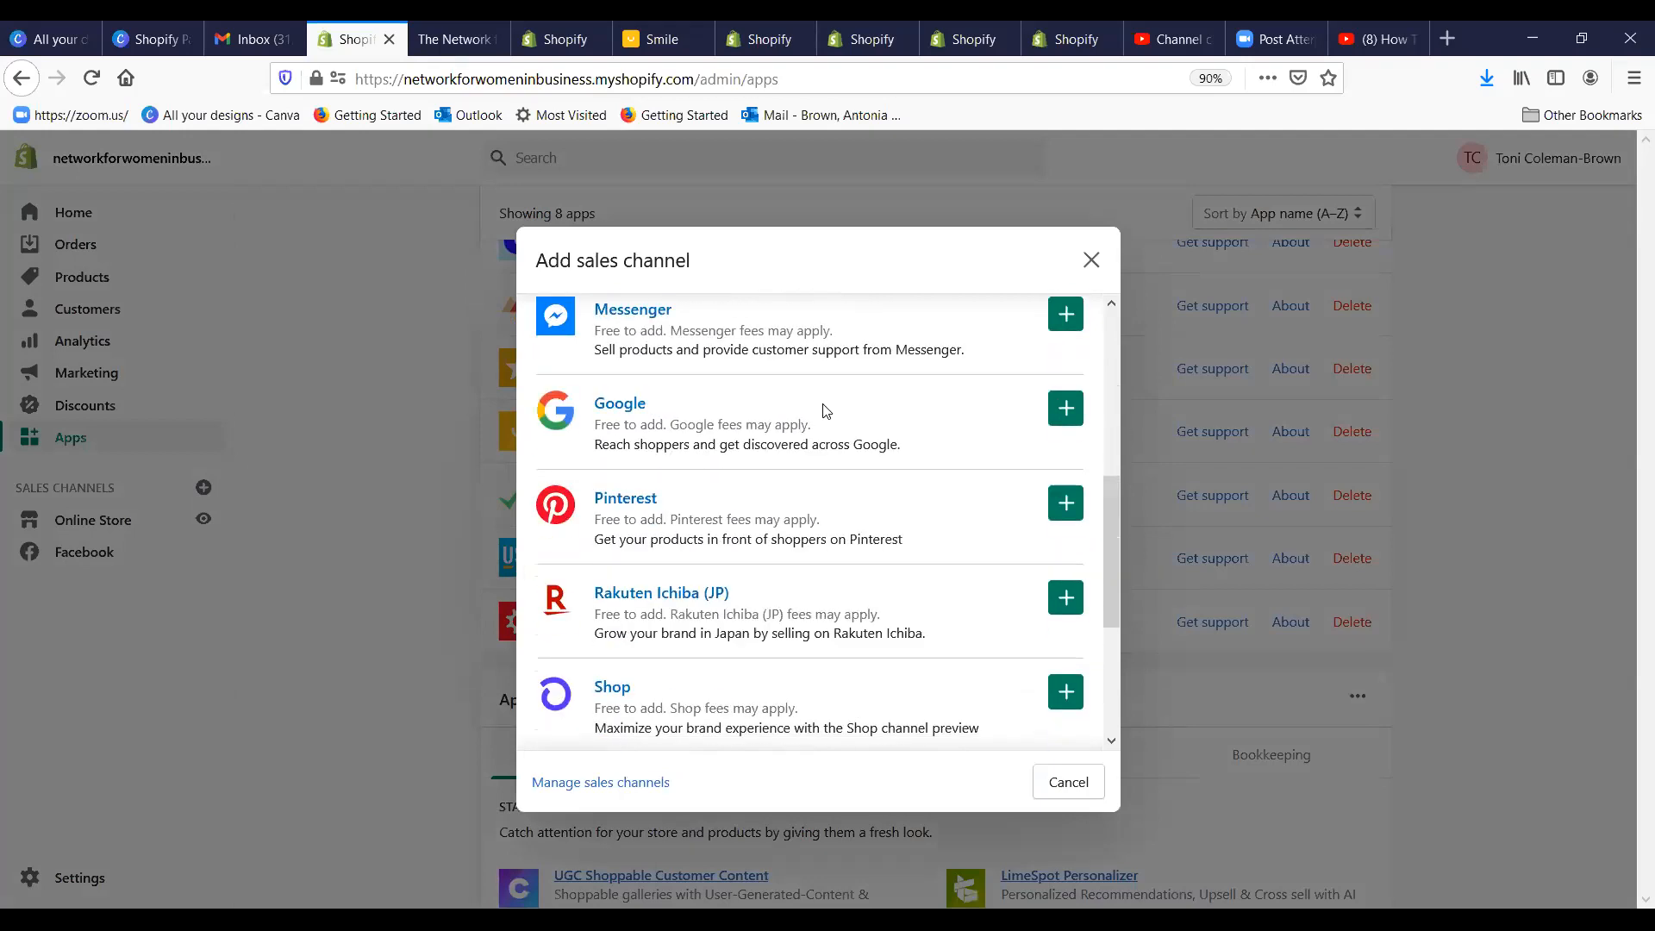
pyautogui.scroll(3, 823, 411)
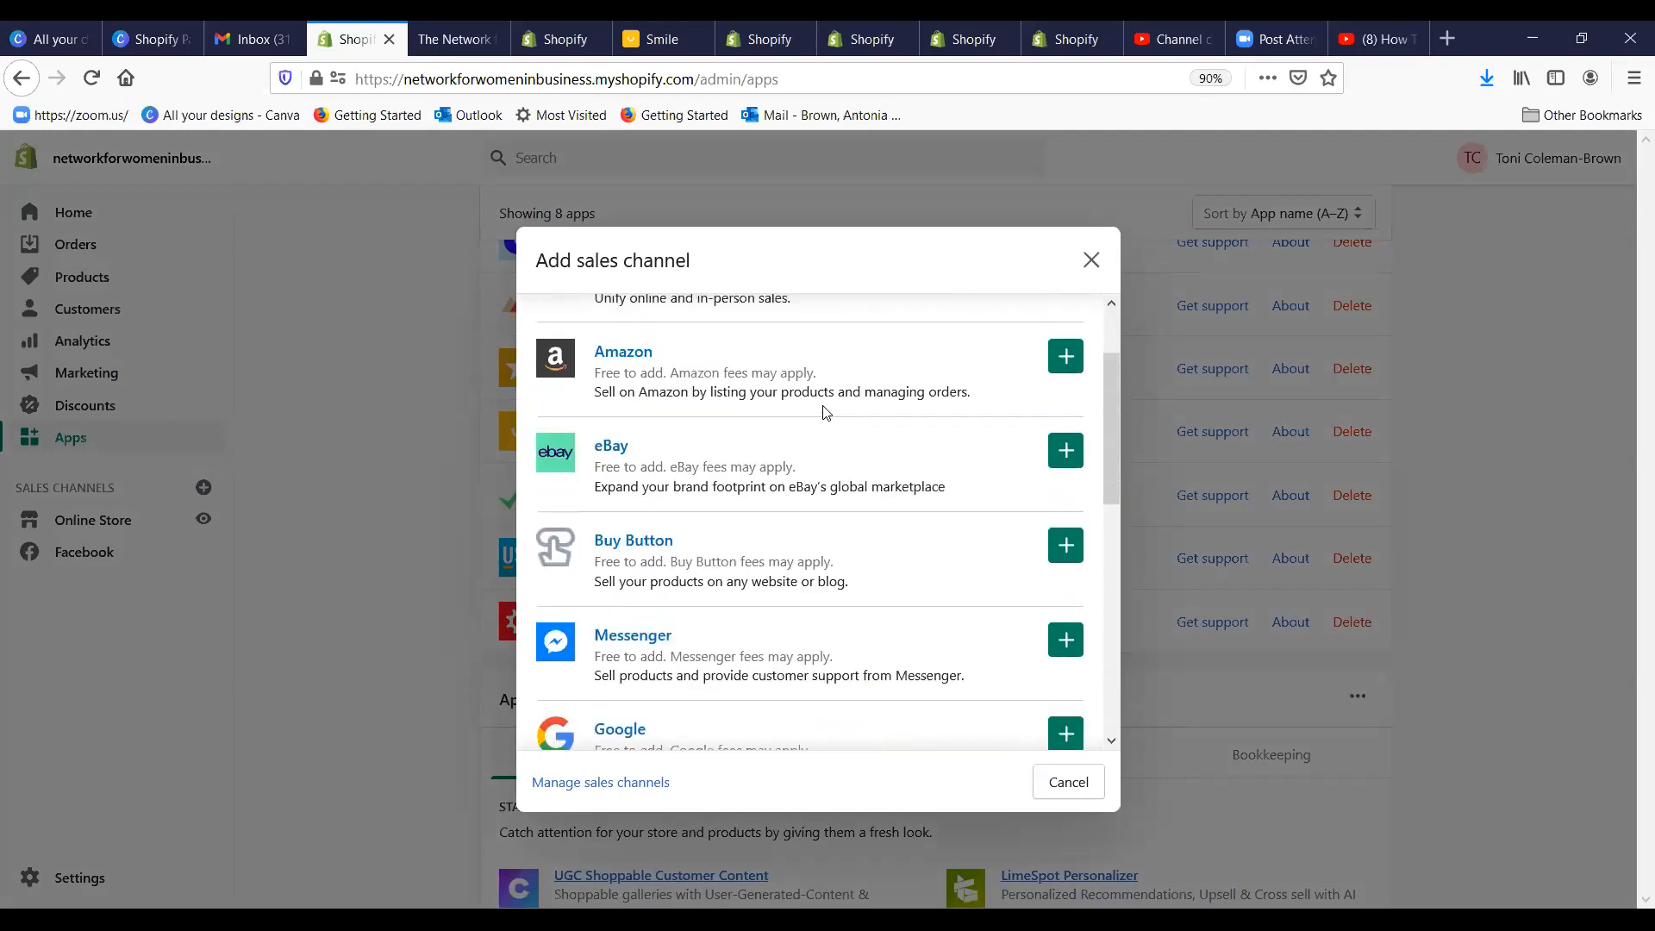
pyautogui.scroll(2, 822, 408)
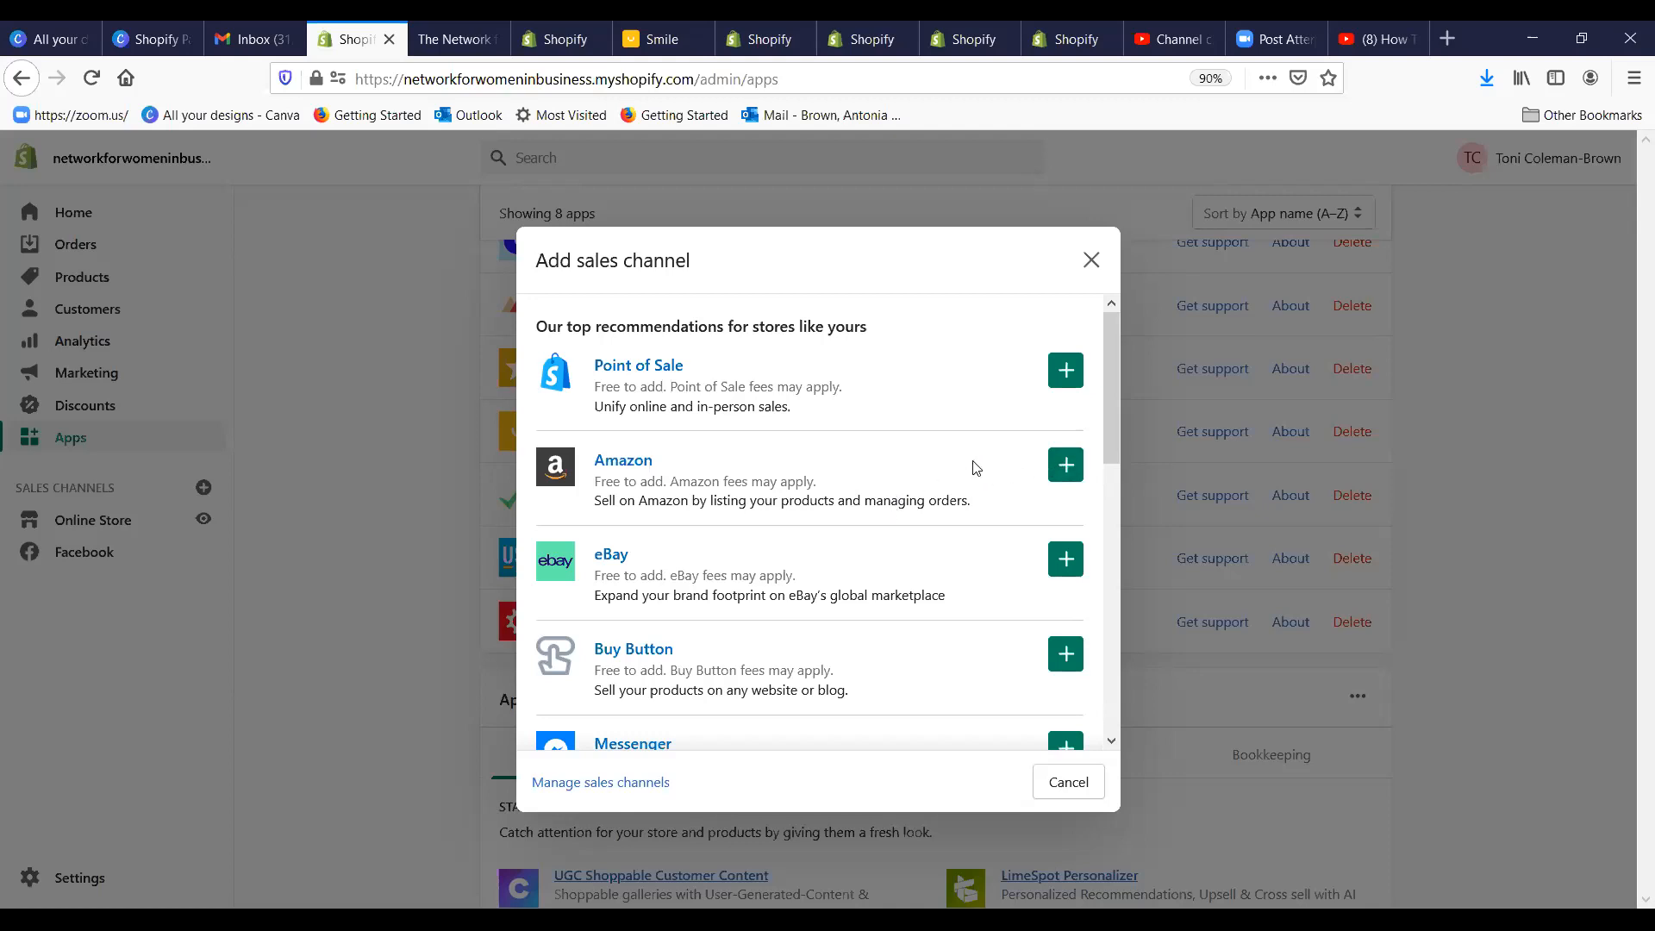
# Step: Add the Amazon sales channel and review the access permissions it requests
pyautogui.click(1065, 467)
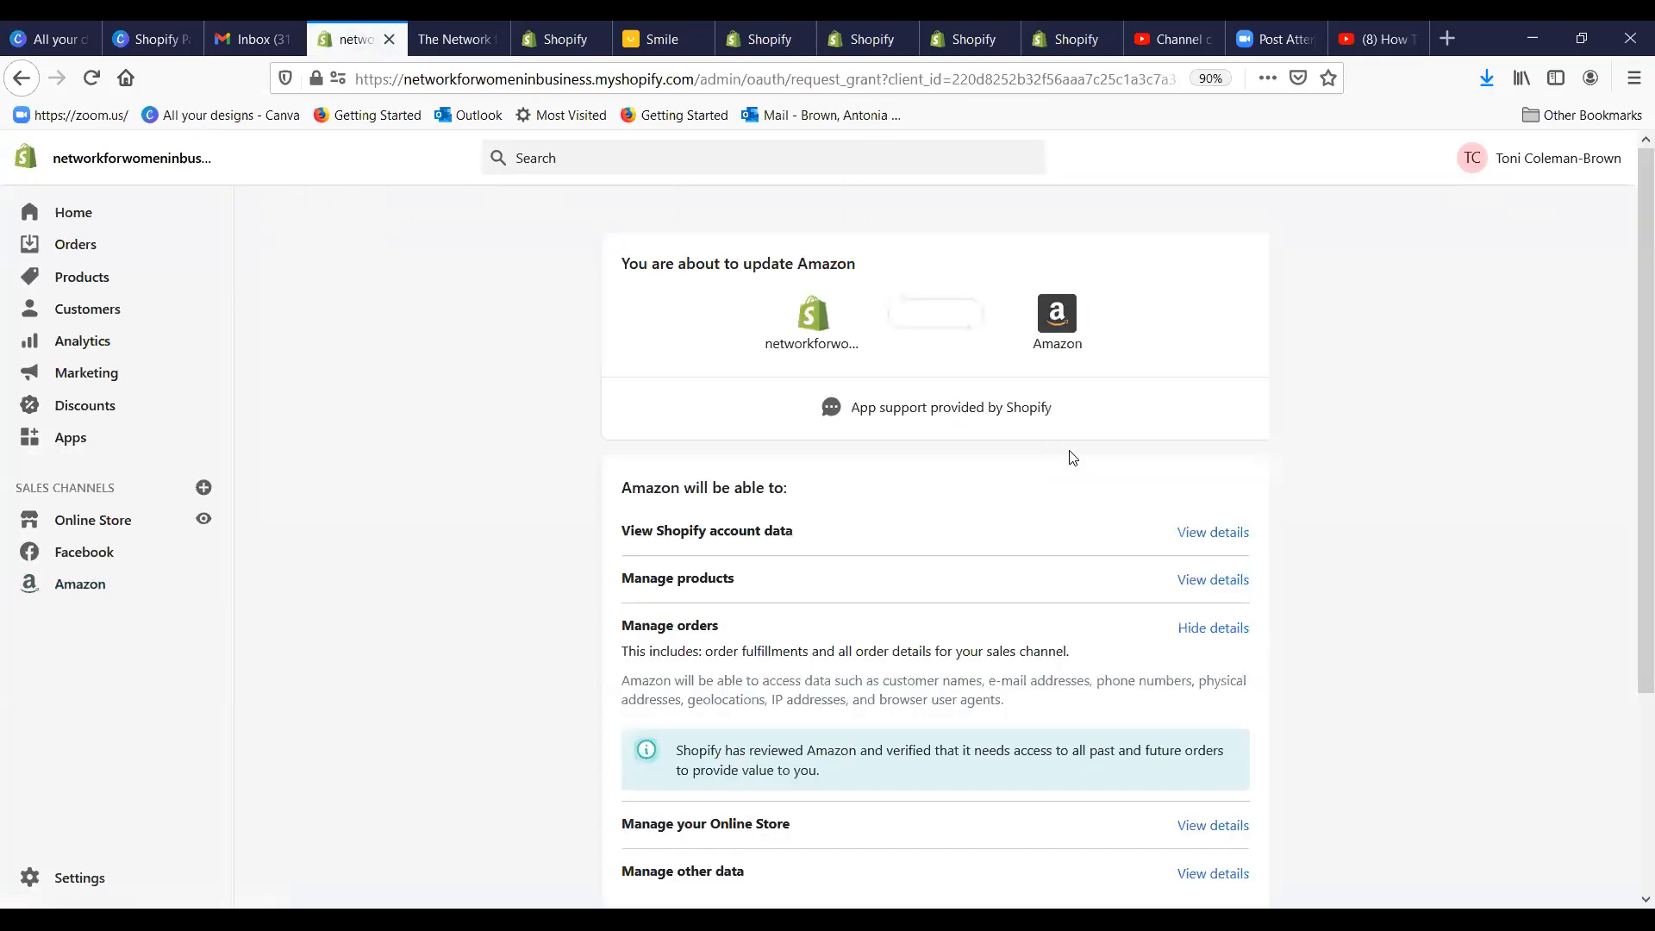
pyautogui.scroll(-2, 1162, 433)
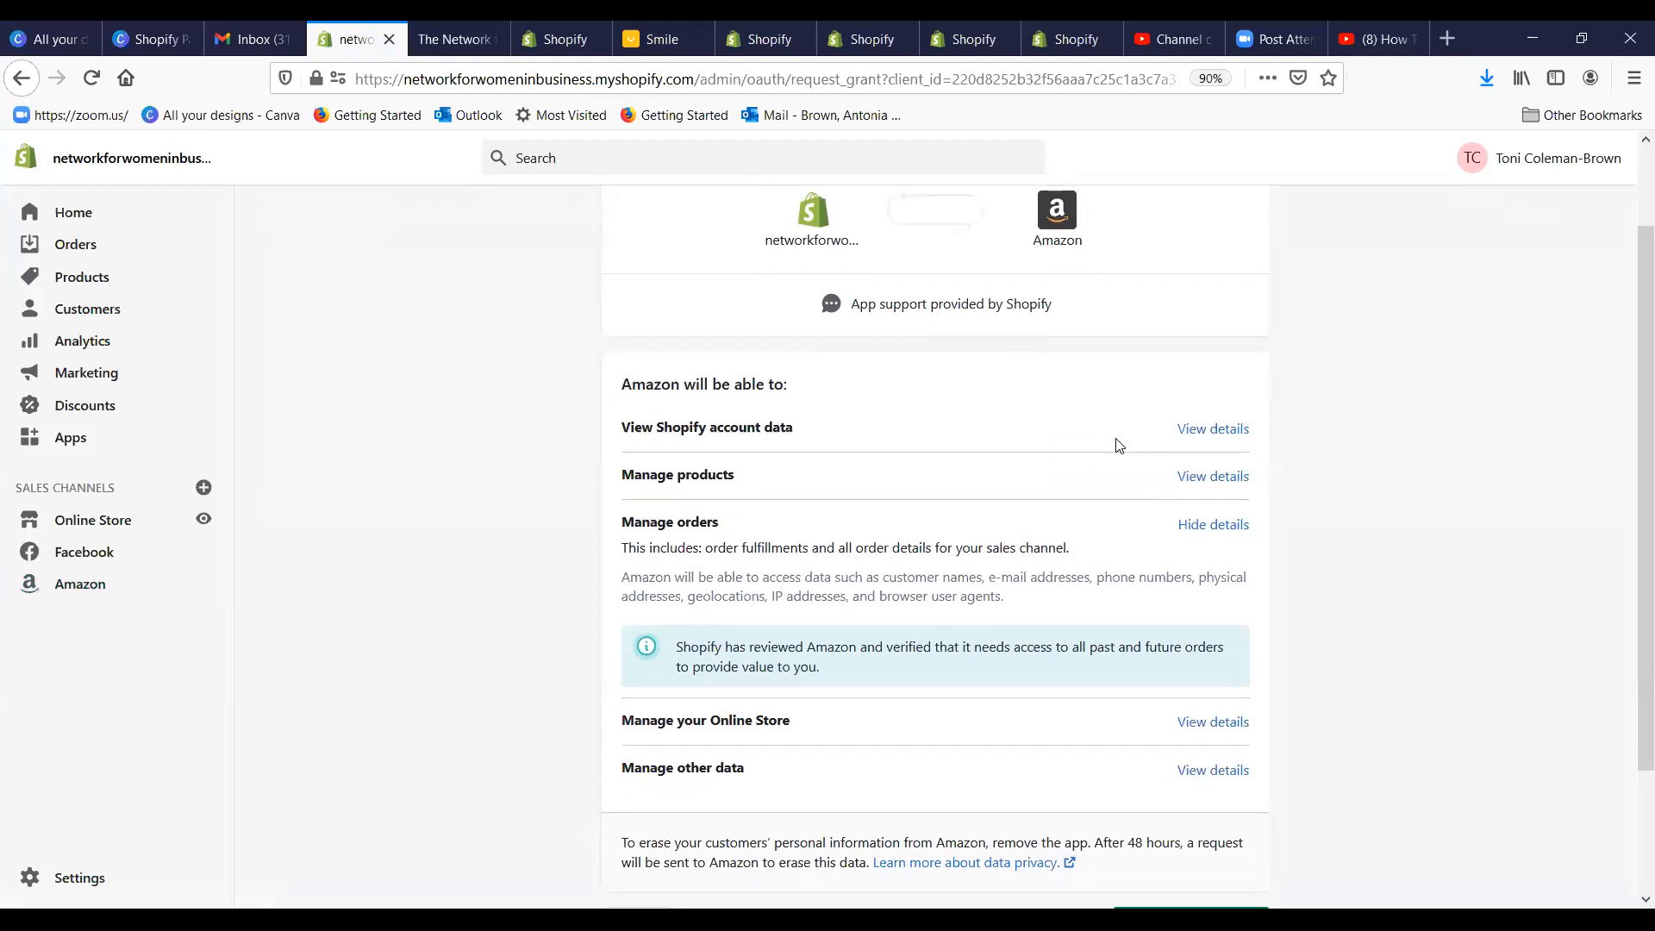
pyautogui.scroll(-2, 1118, 445)
pyautogui.scroll(-1, 1112, 447)
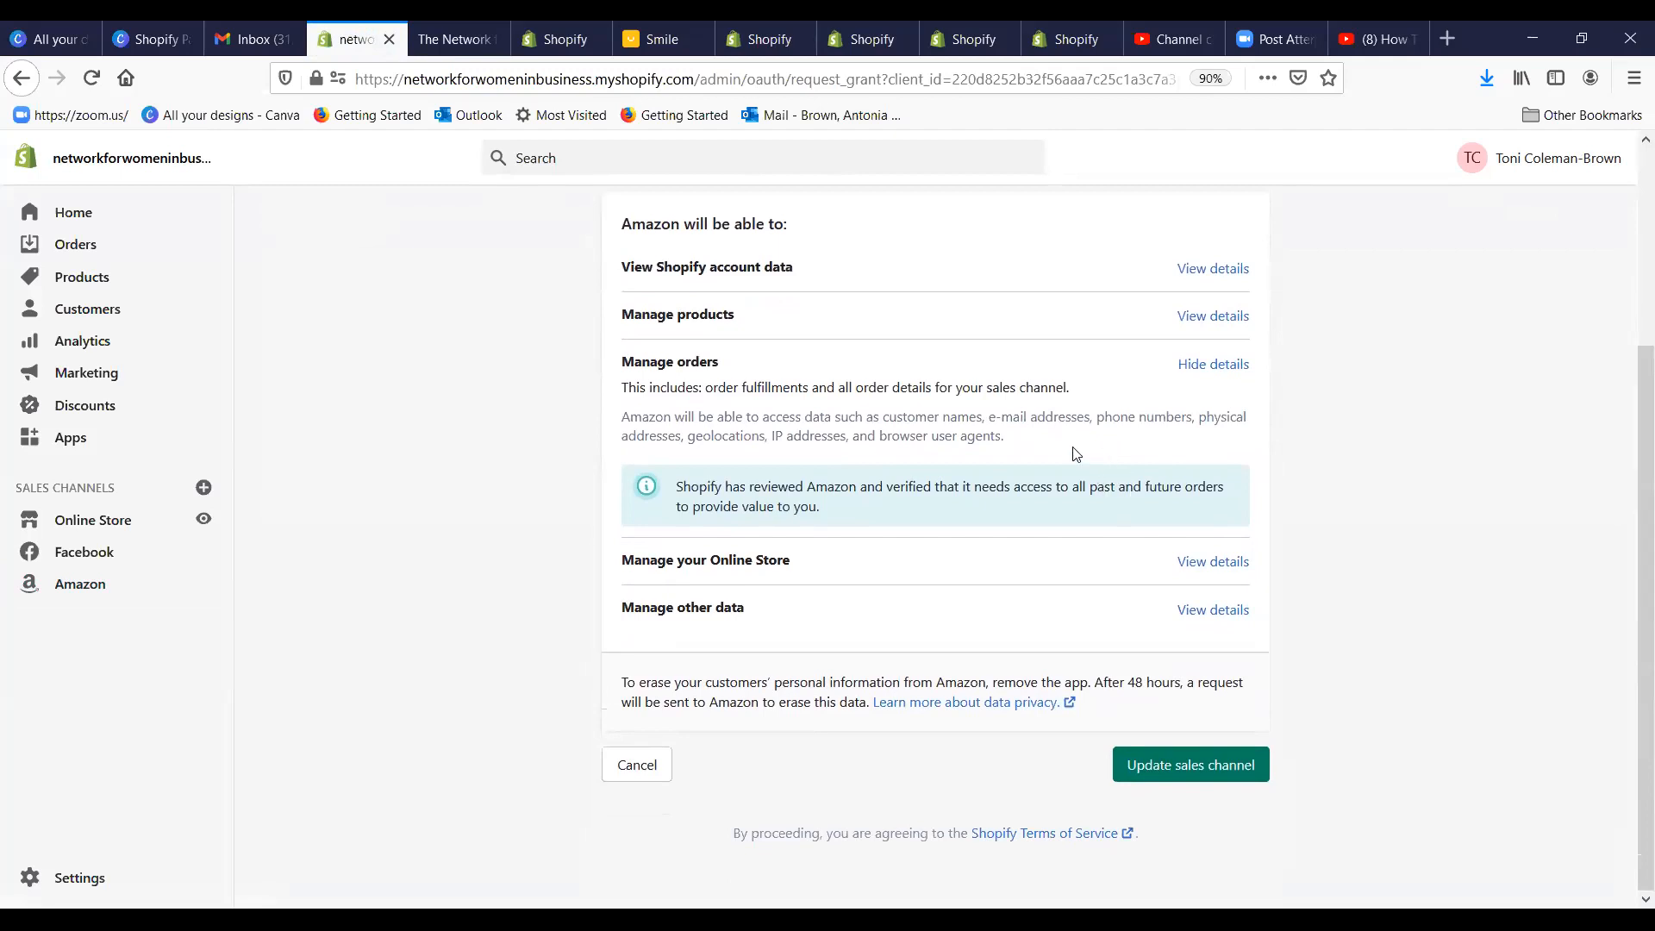
pyautogui.scroll(3, 1101, 462)
pyautogui.scroll(-3, 1099, 465)
pyautogui.scroll(3, 1078, 453)
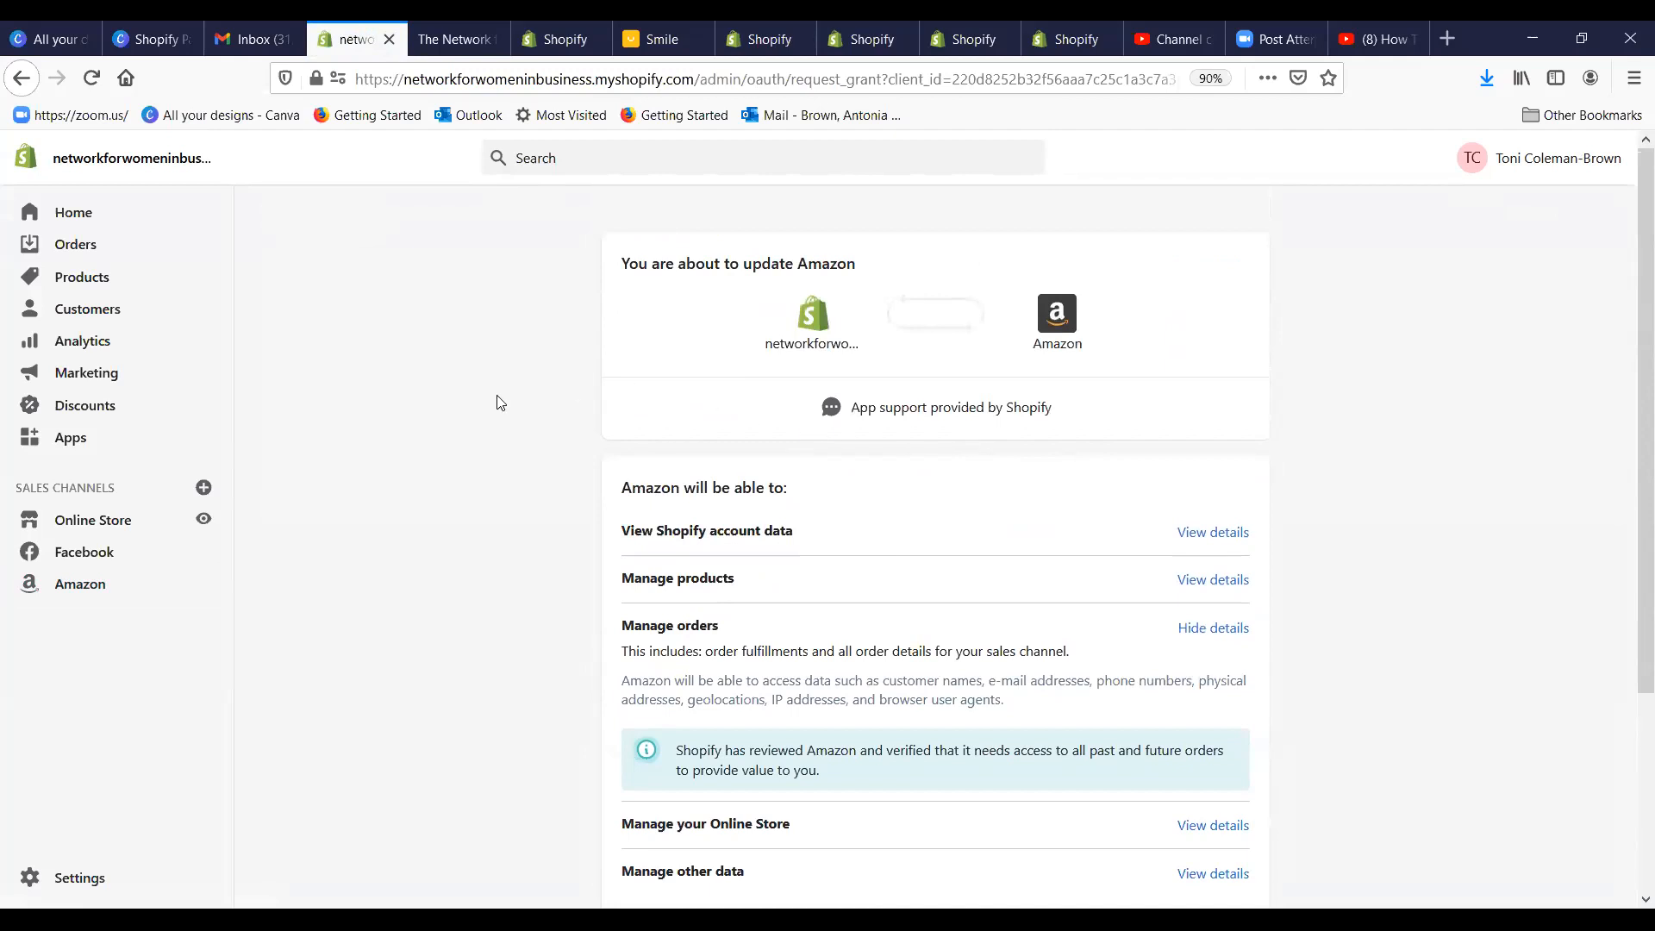
# Step: Review the remaining sales channels that can be added, from Point of Sale to Wholesale, and close the list without adding one
pyautogui.click(203, 487)
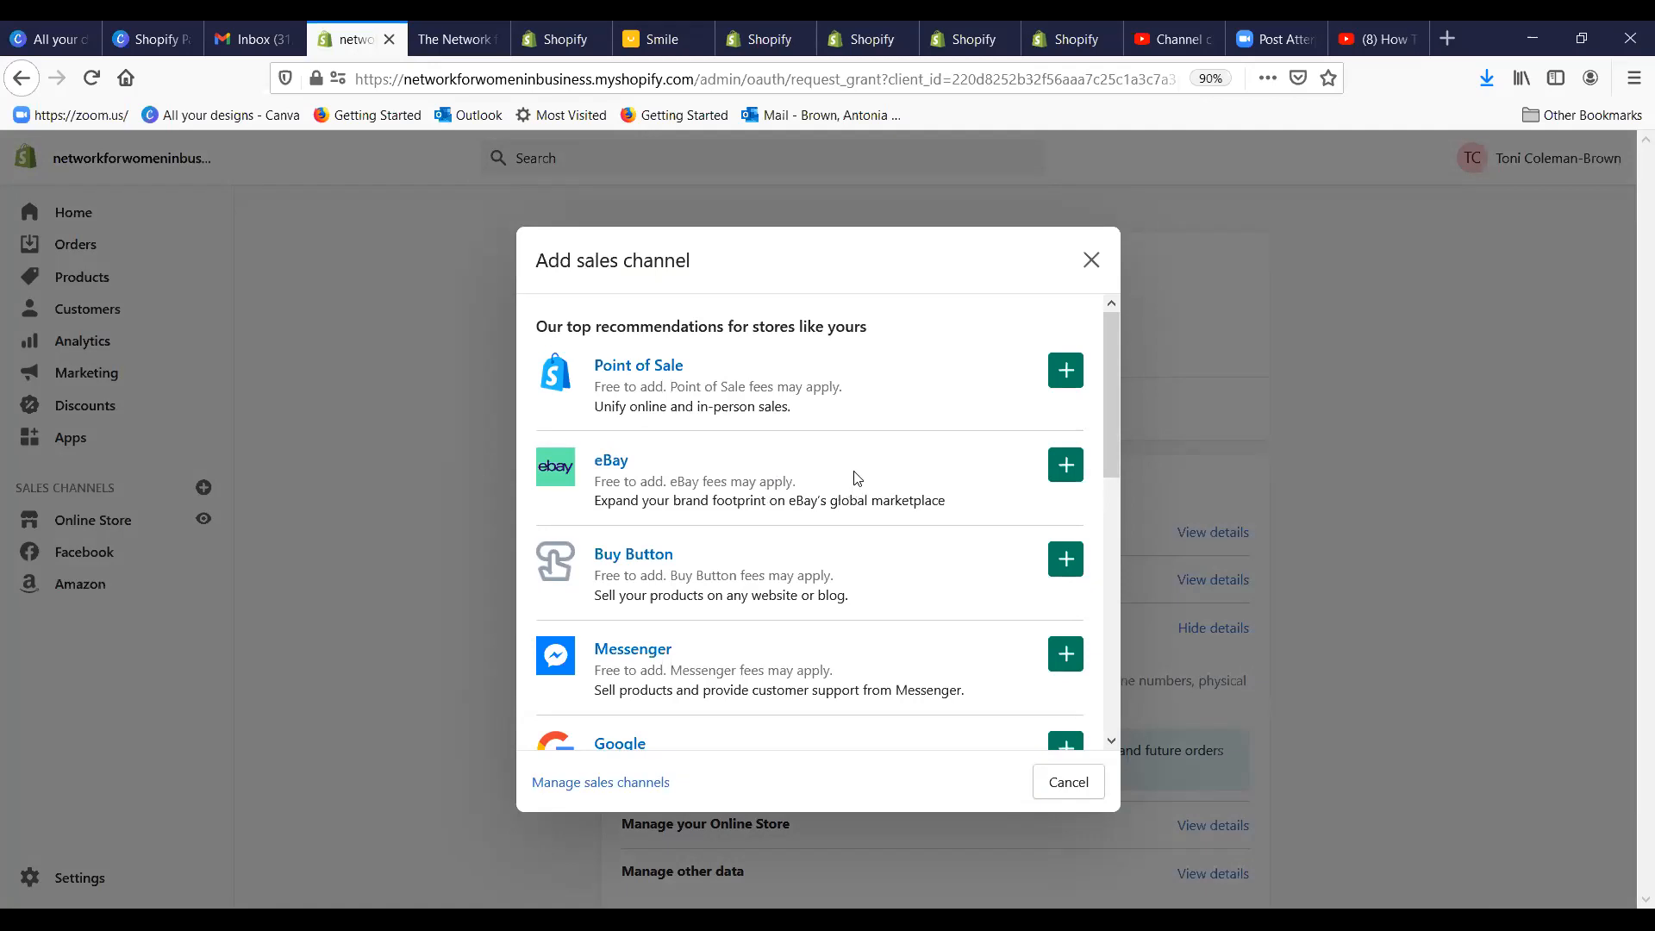
pyautogui.scroll(-2, 879, 481)
pyautogui.scroll(-2, 880, 481)
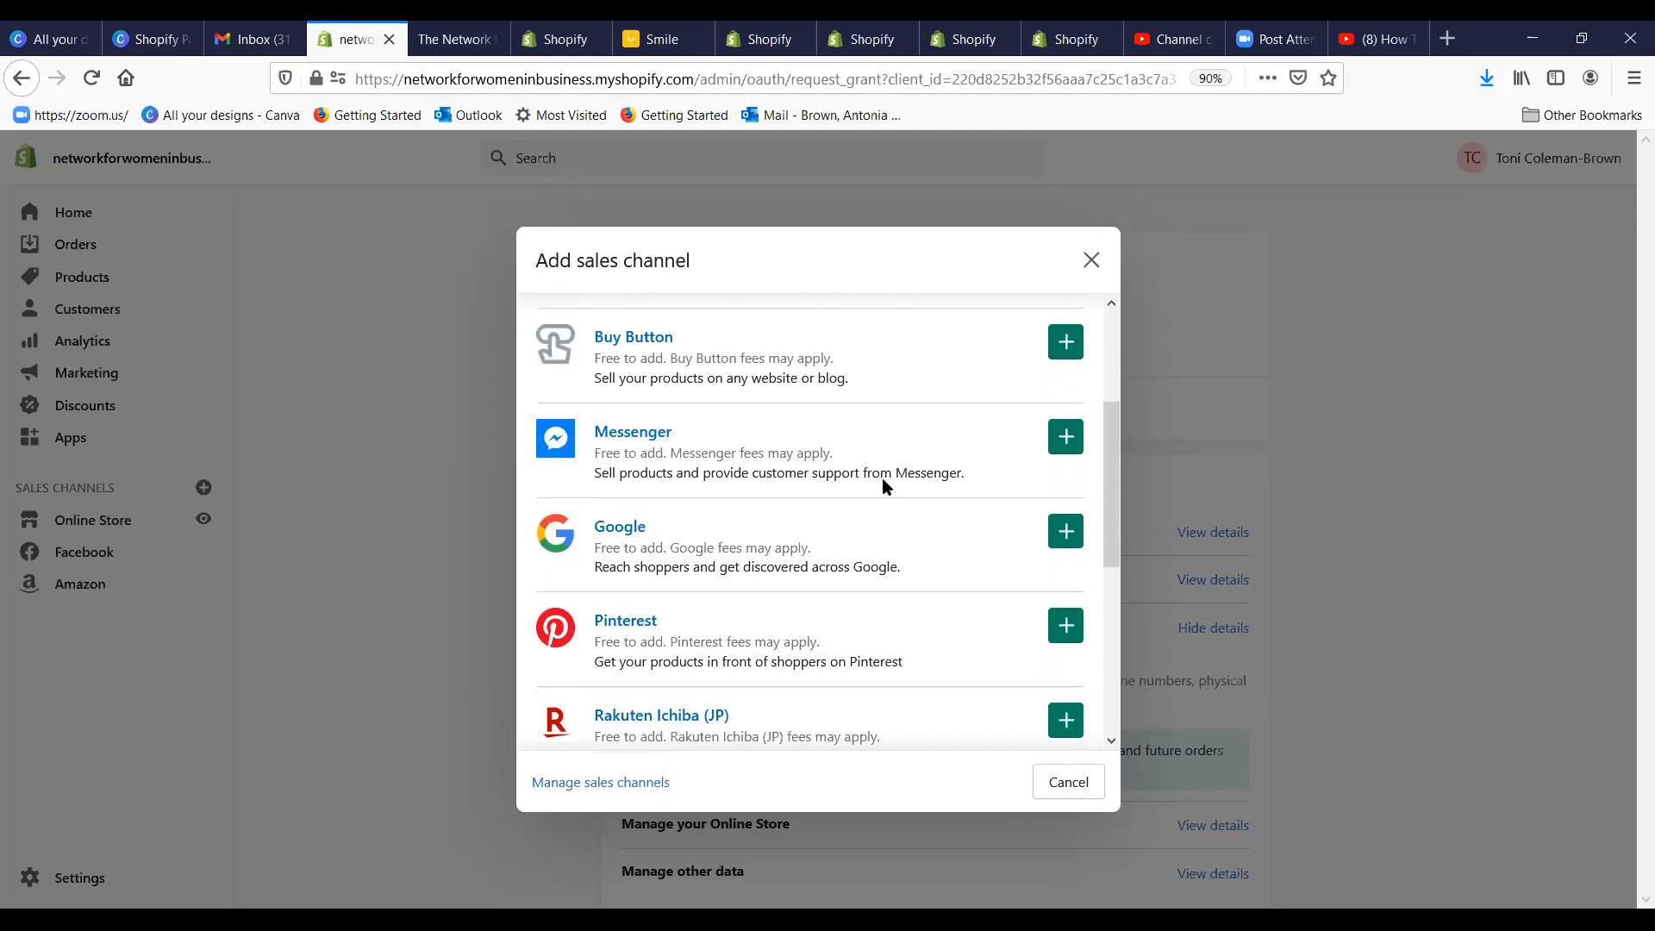
pyautogui.scroll(-2, 896, 475)
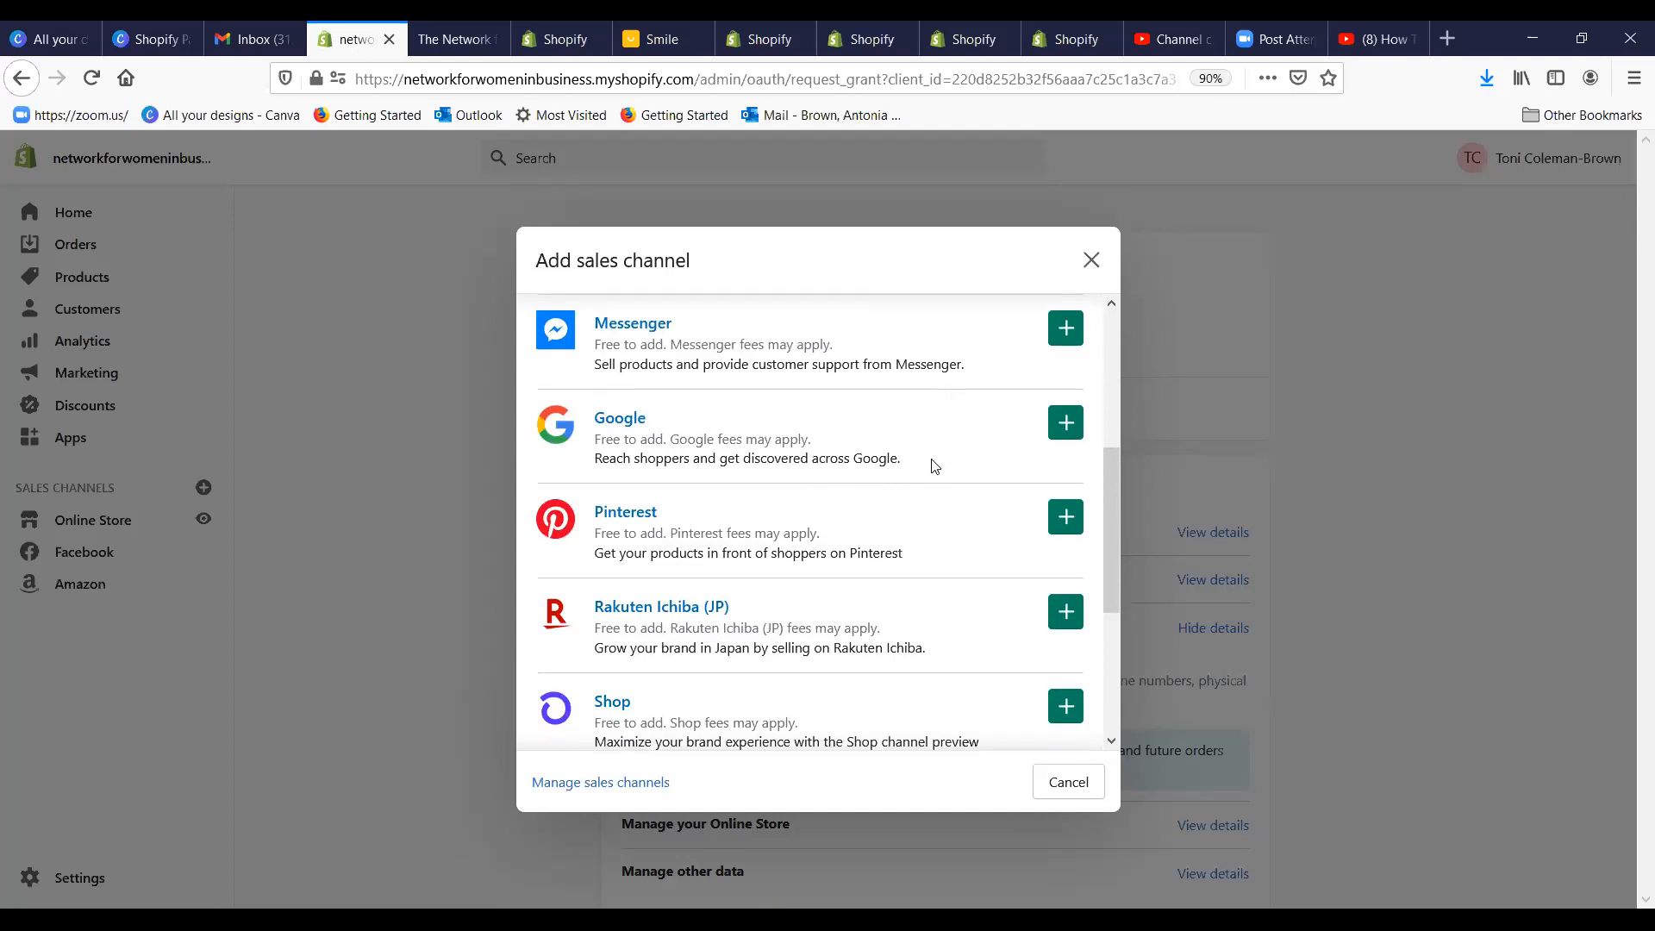
pyautogui.scroll(-1, 870, 468)
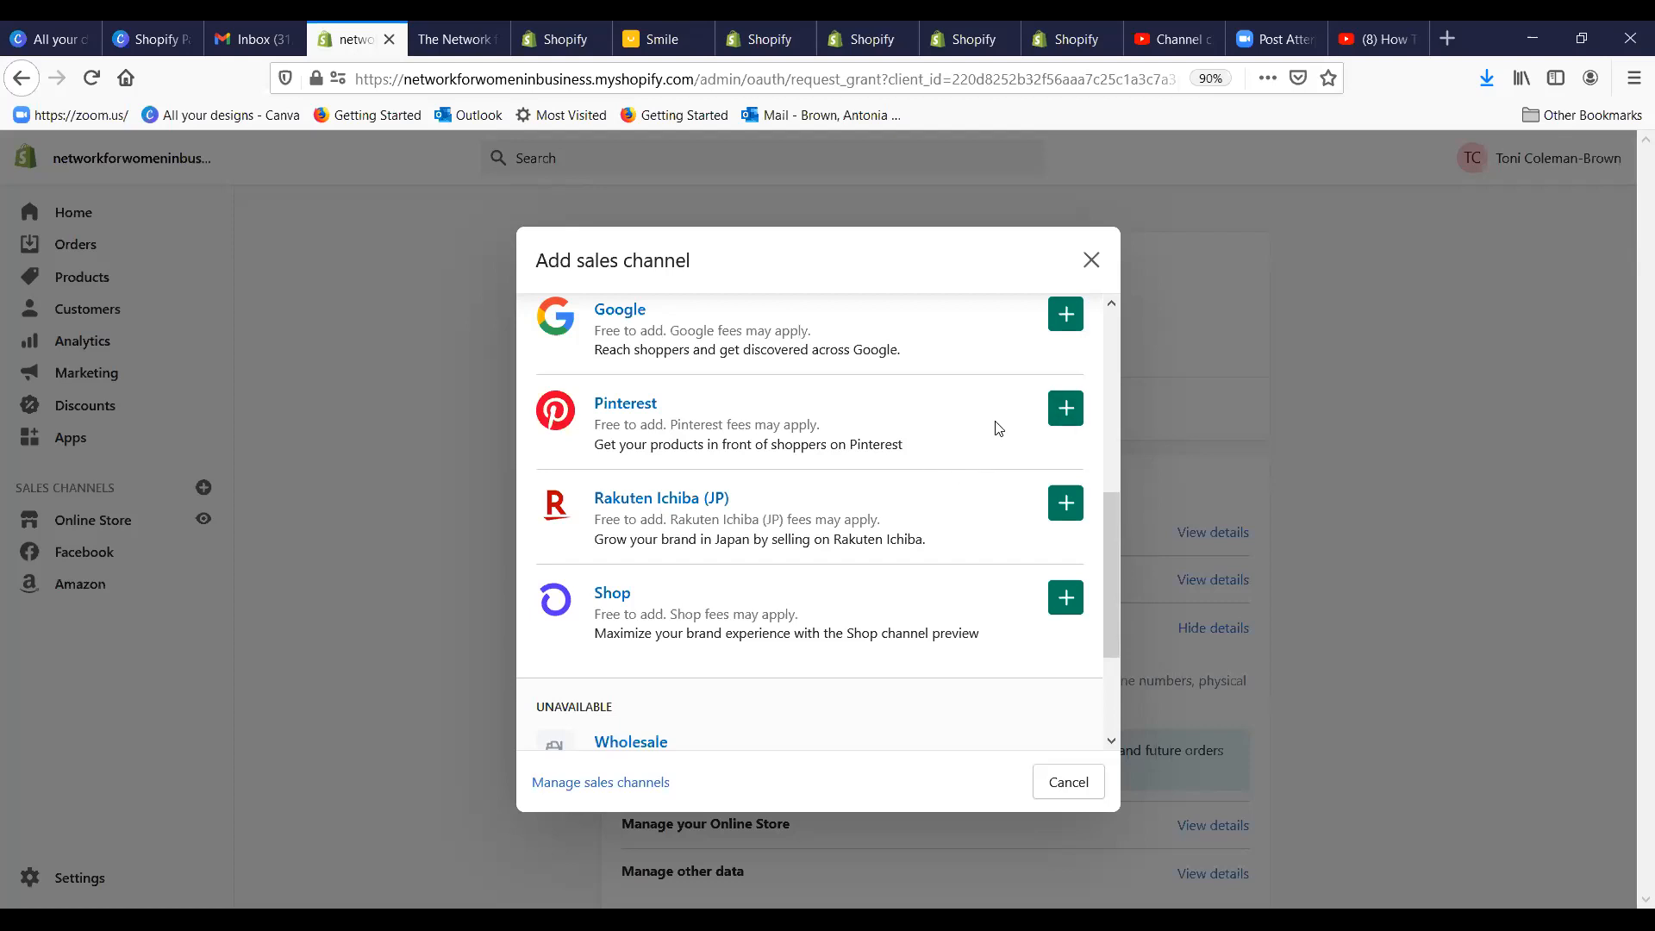
pyautogui.scroll(-2, 952, 415)
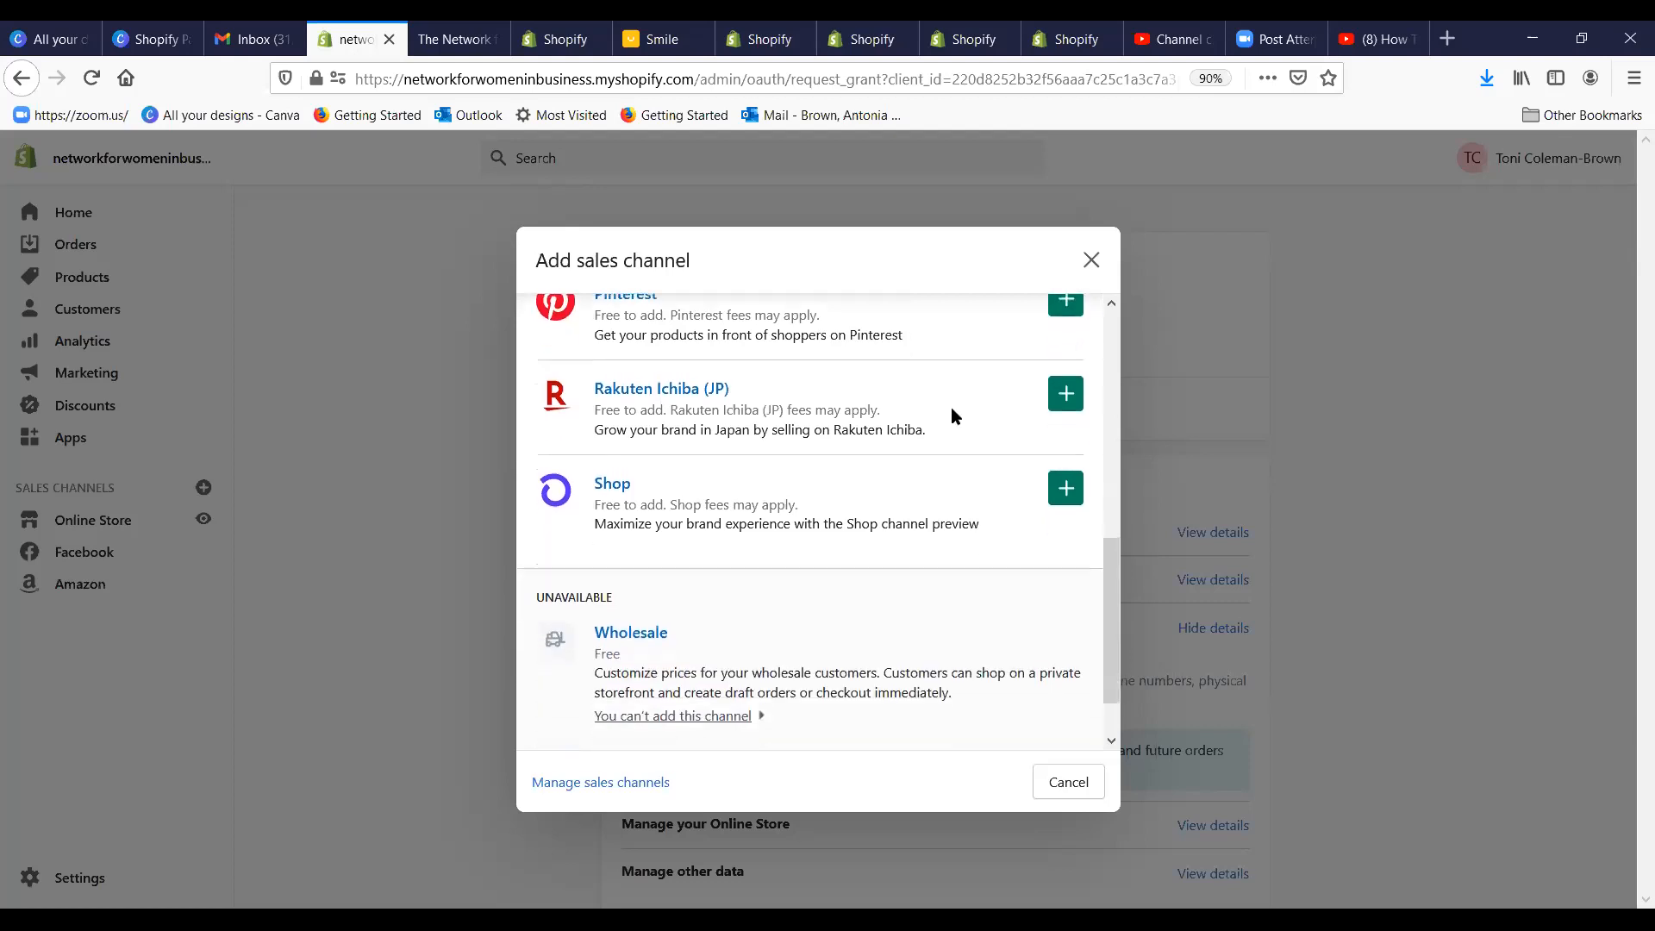
pyautogui.scroll(-1, 952, 414)
pyautogui.scroll(5, 955, 417)
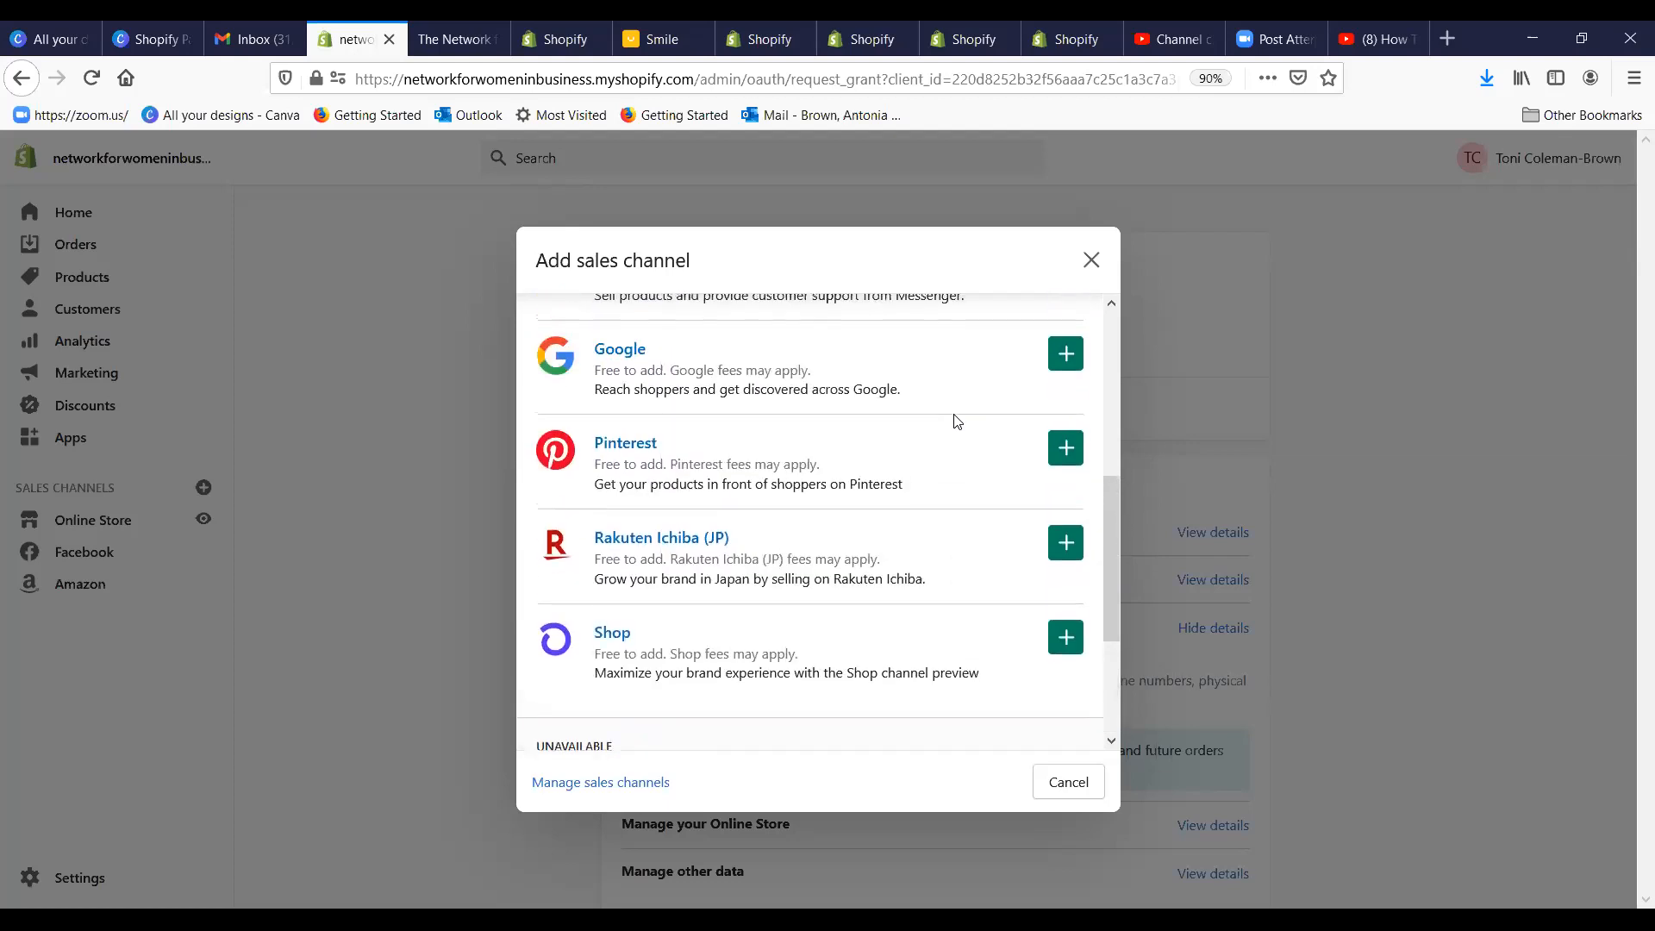
pyautogui.scroll(1, 950, 419)
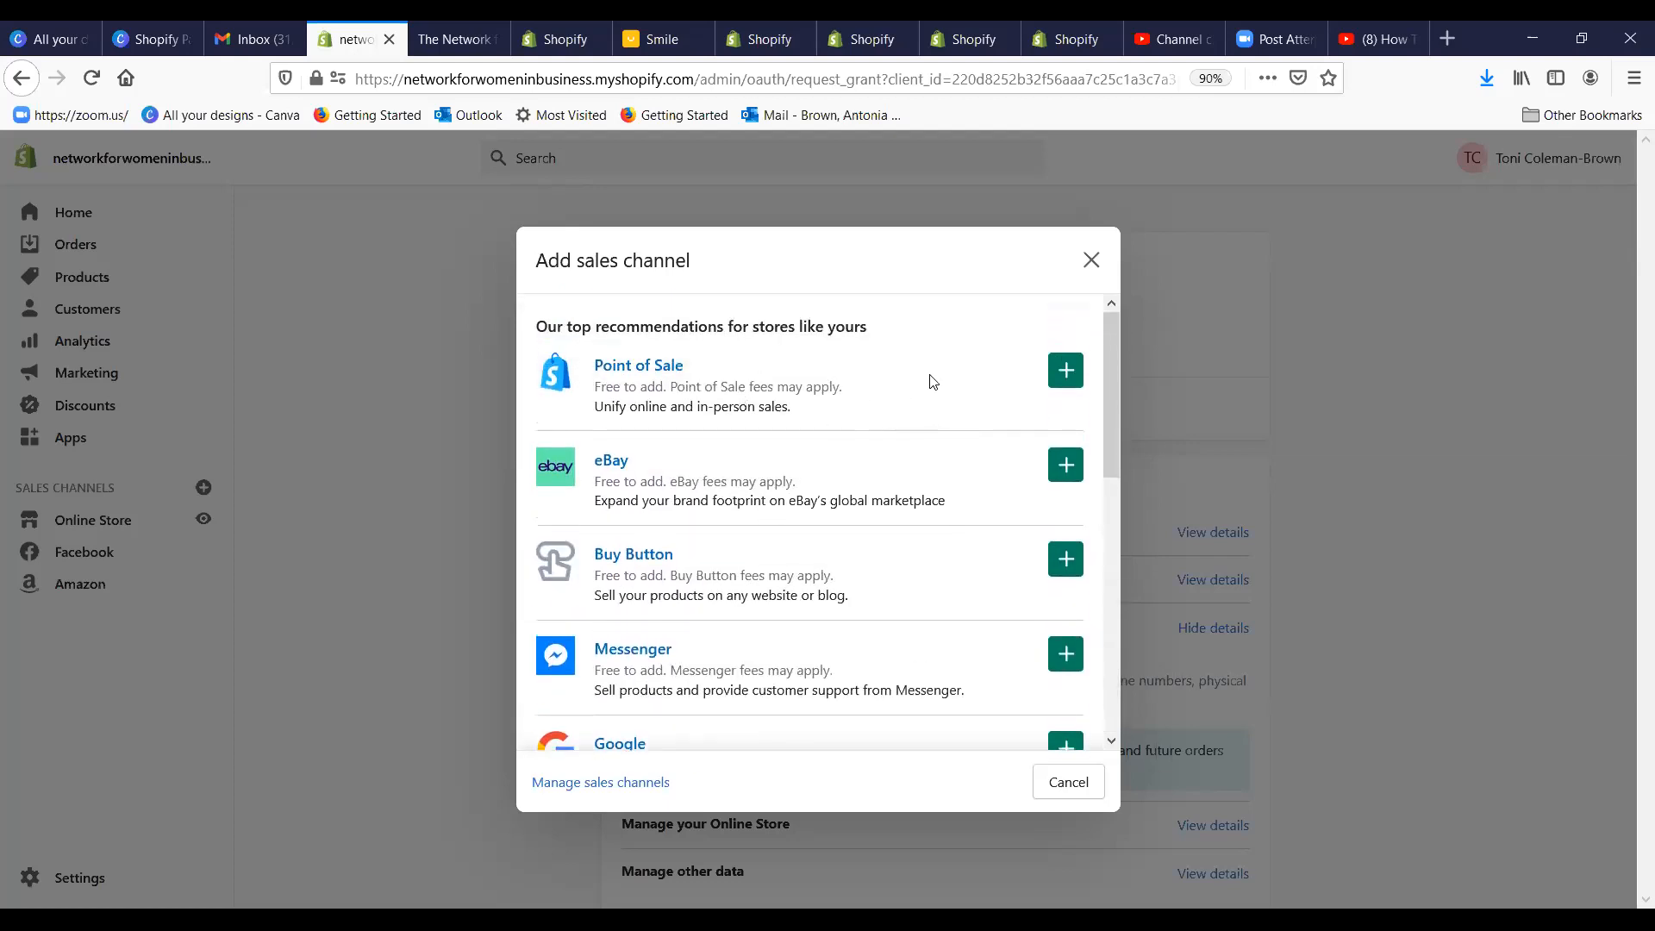
pyautogui.click(1091, 263)
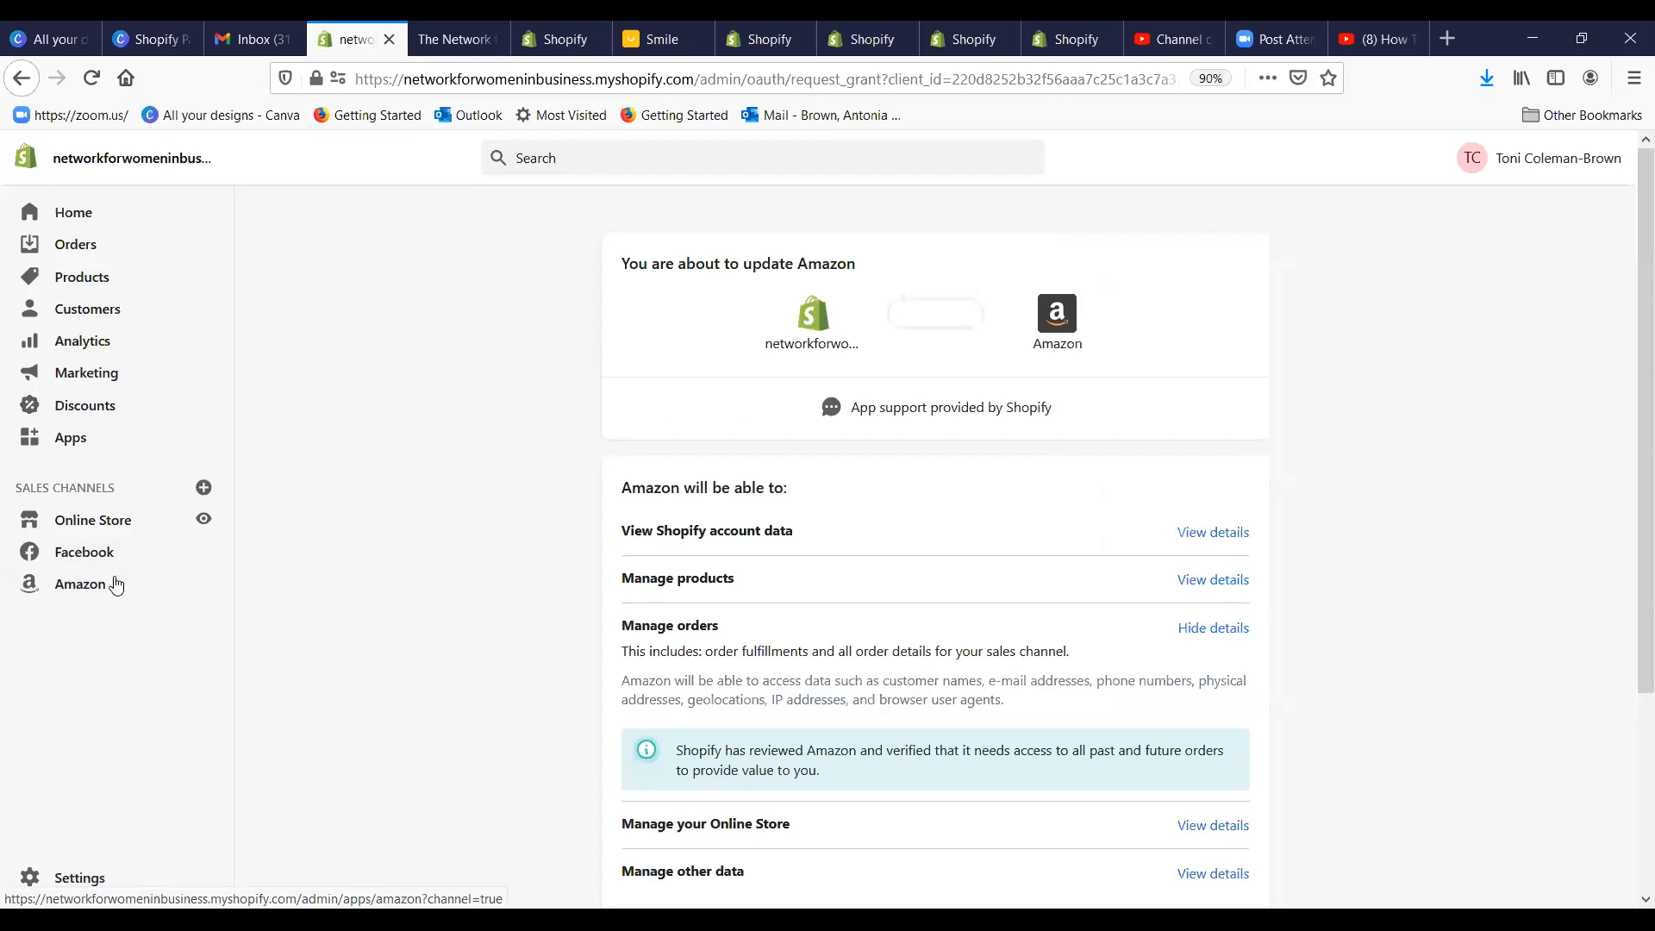
# Step: Reopen the list of additional sales channels, glance over Buy Button to Rakuten Ichiba, and close it
pyautogui.click(203, 487)
pyautogui.scroll(-3, 742, 433)
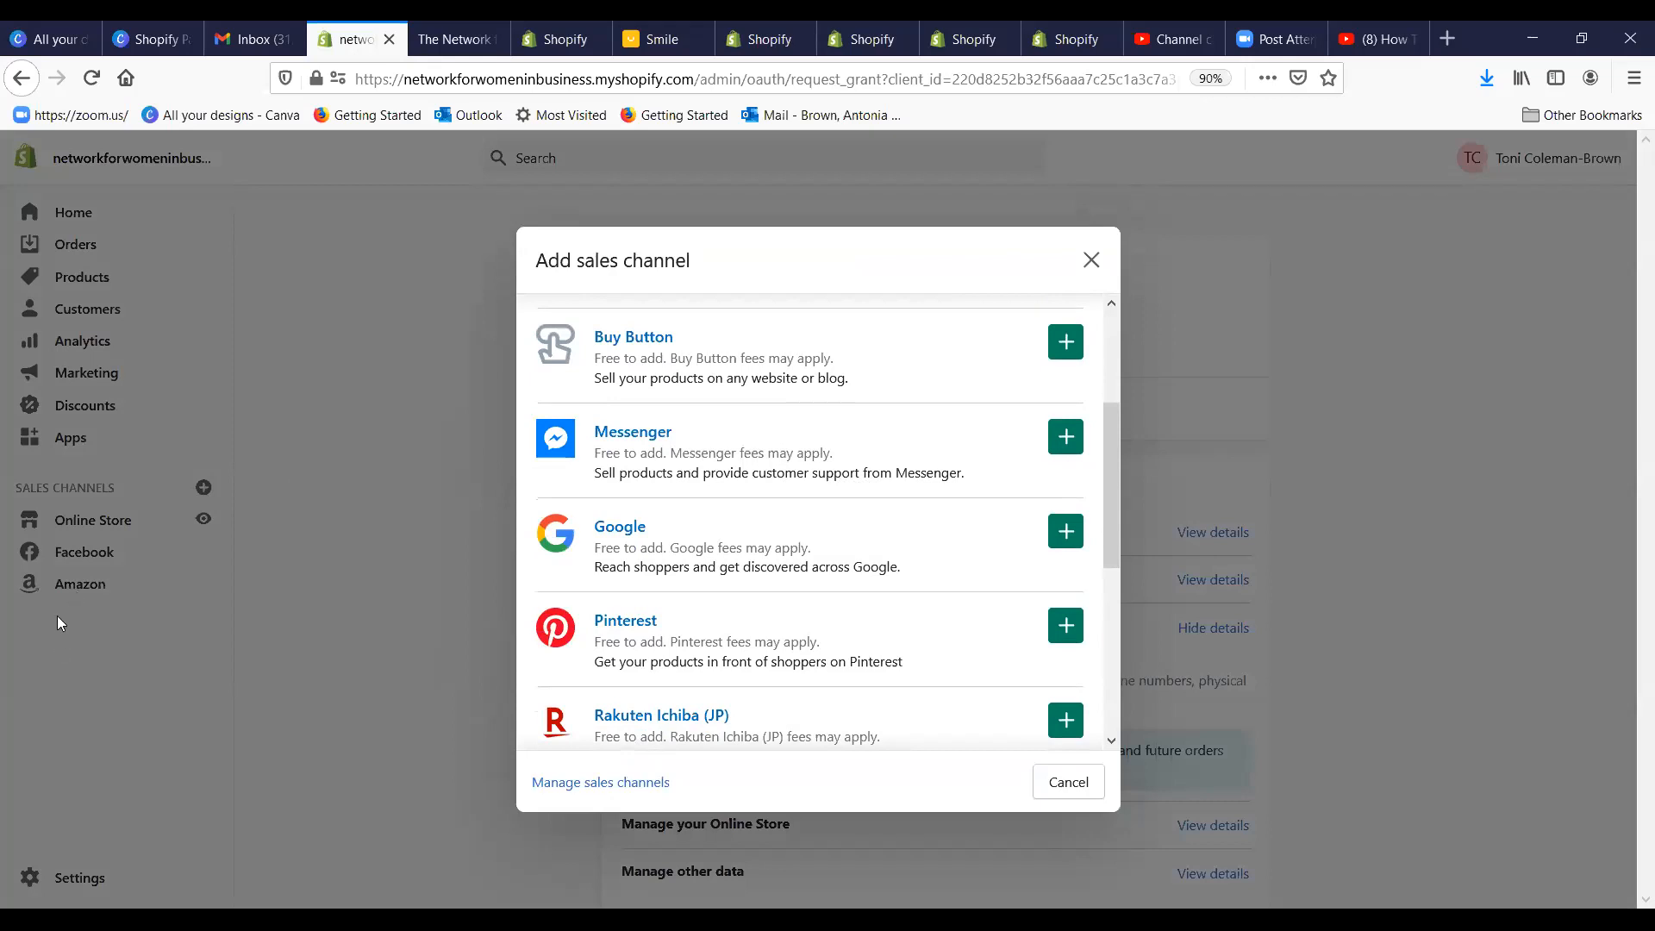
pyautogui.click(1091, 260)
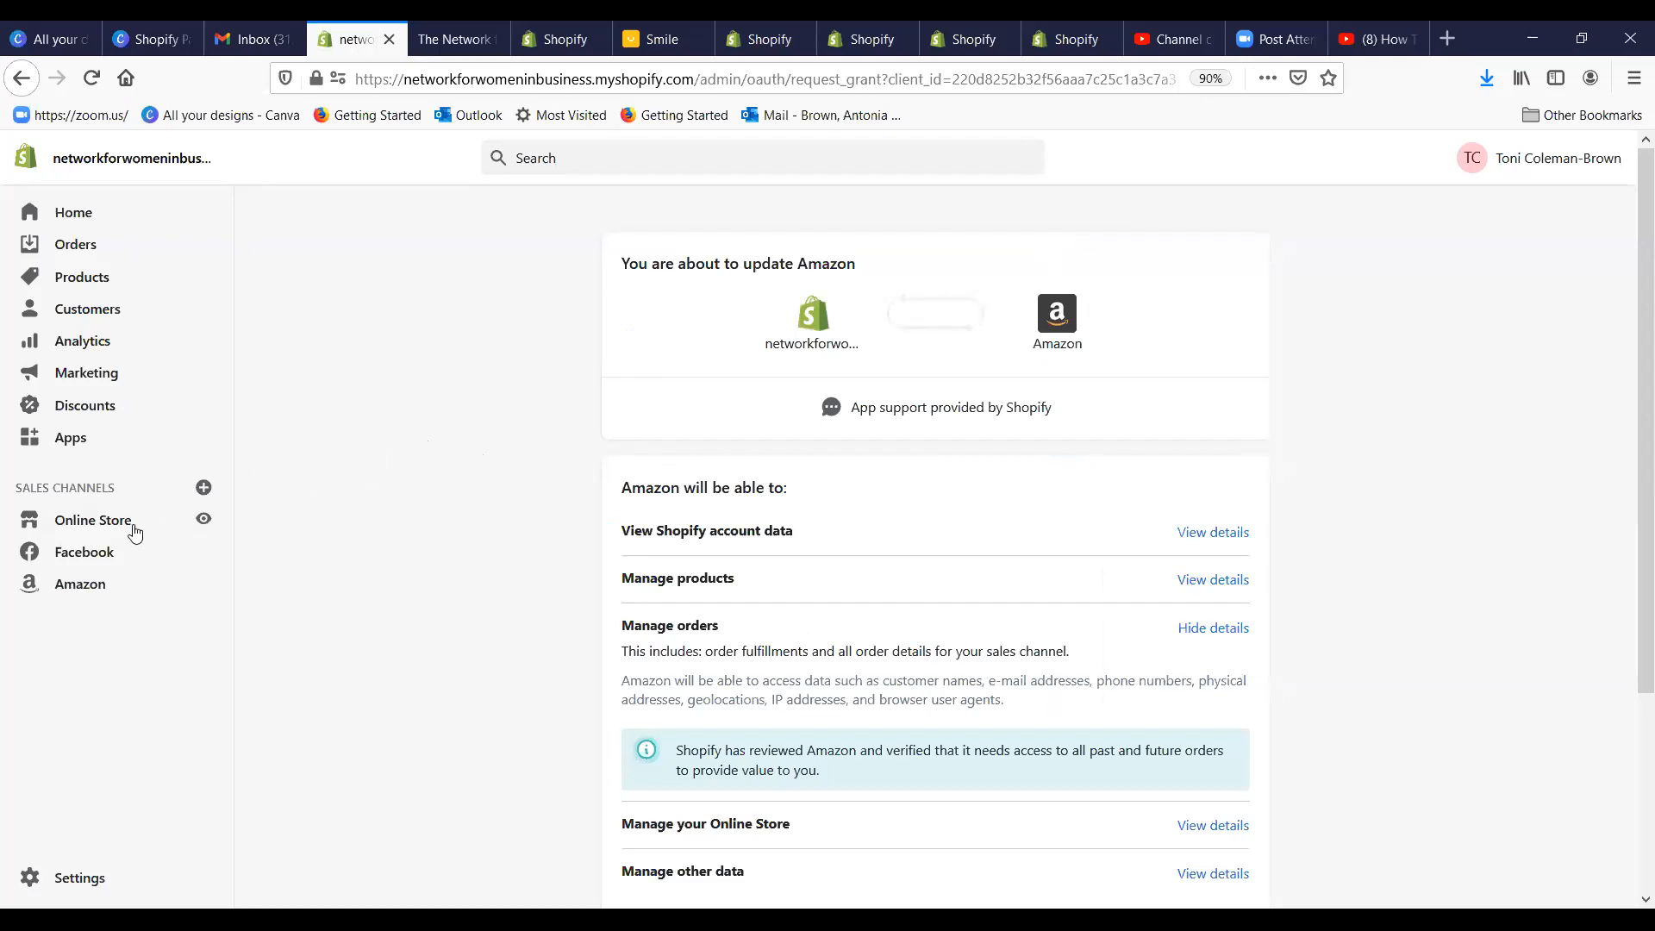
# Step: Preview the online store's home page, return to the admin, and open the Online Store themes page
pyautogui.click(202, 521)
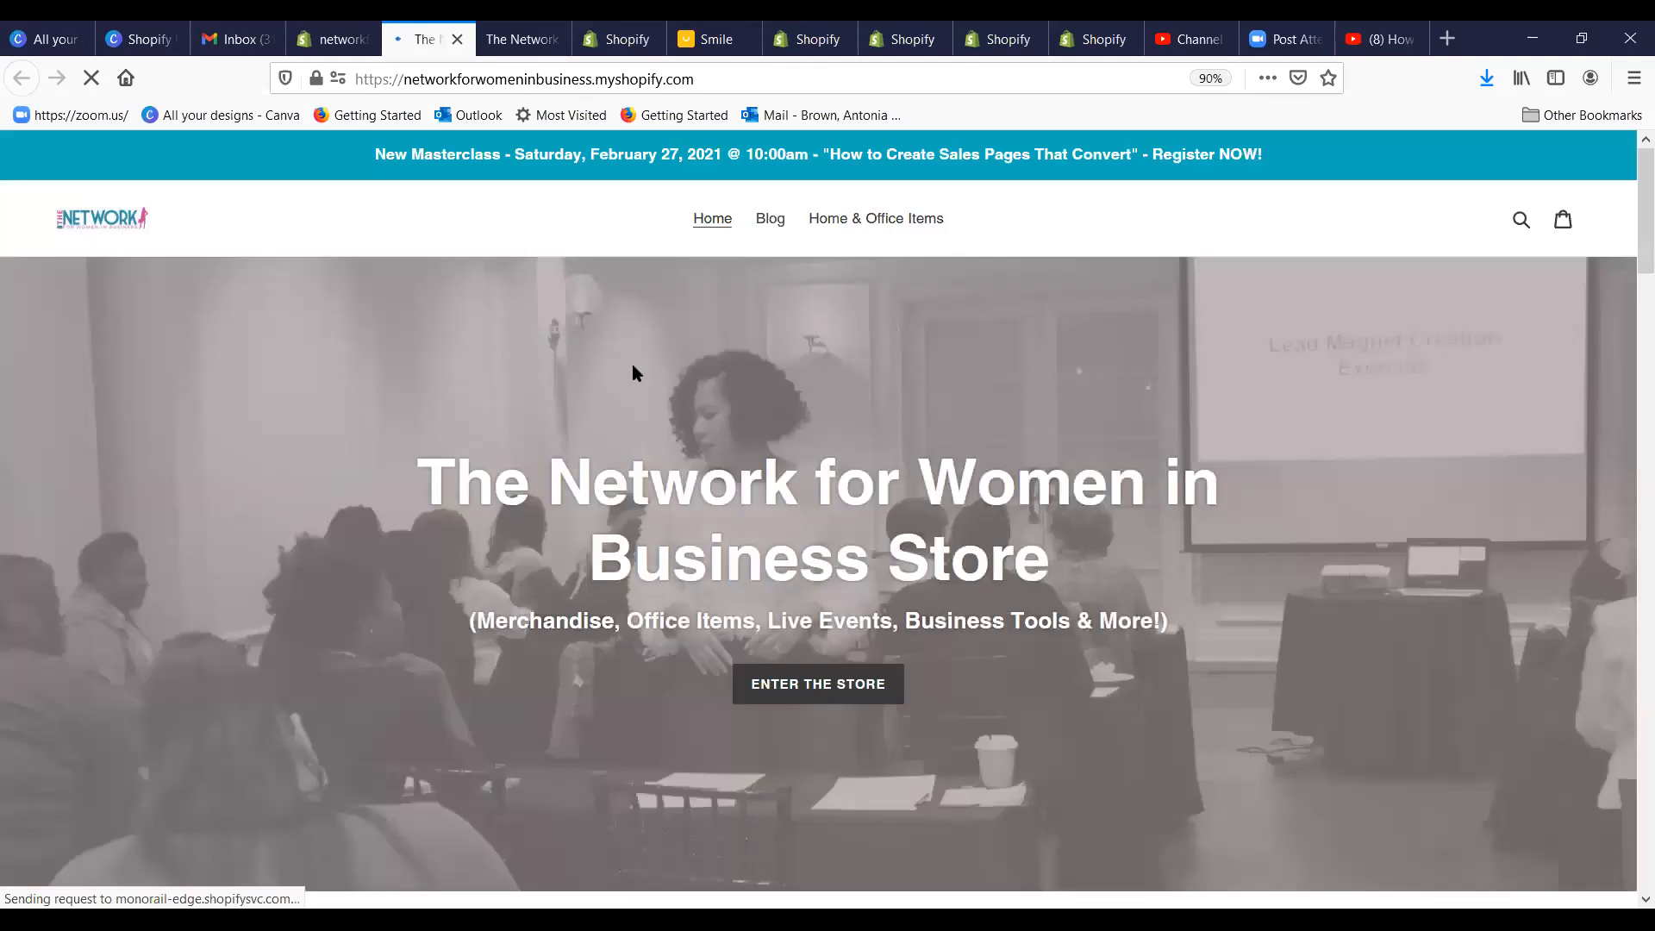
pyautogui.scroll(-10, 633, 373)
pyautogui.scroll(10, 743, 336)
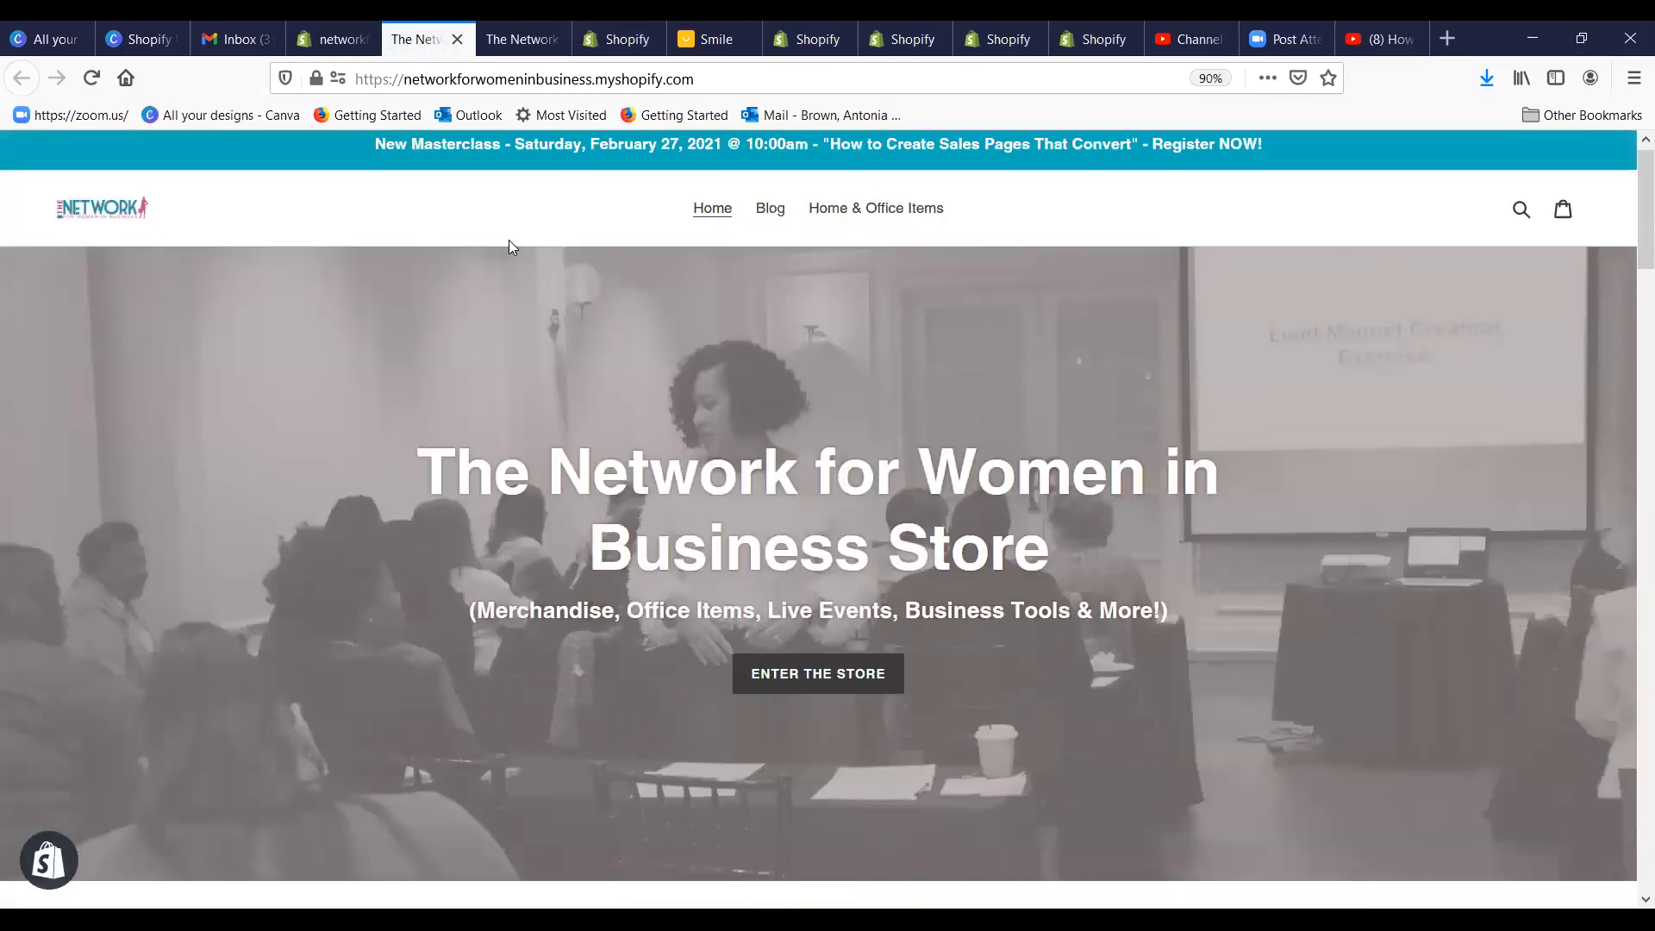
pyautogui.click(341, 40)
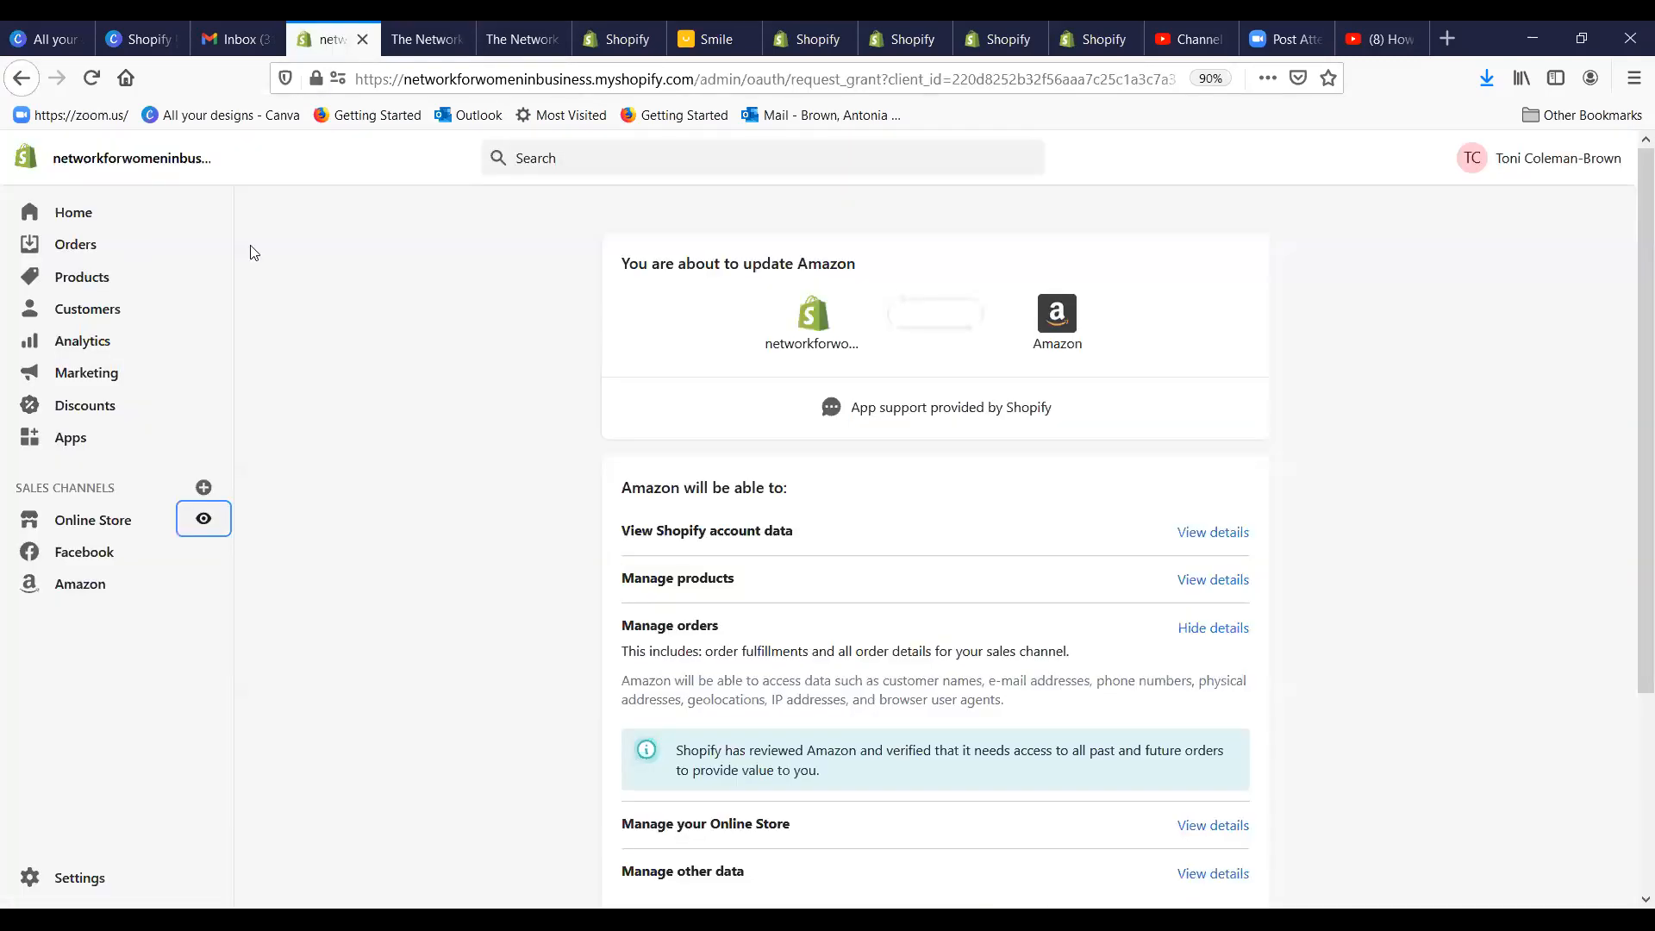
pyautogui.click(79, 522)
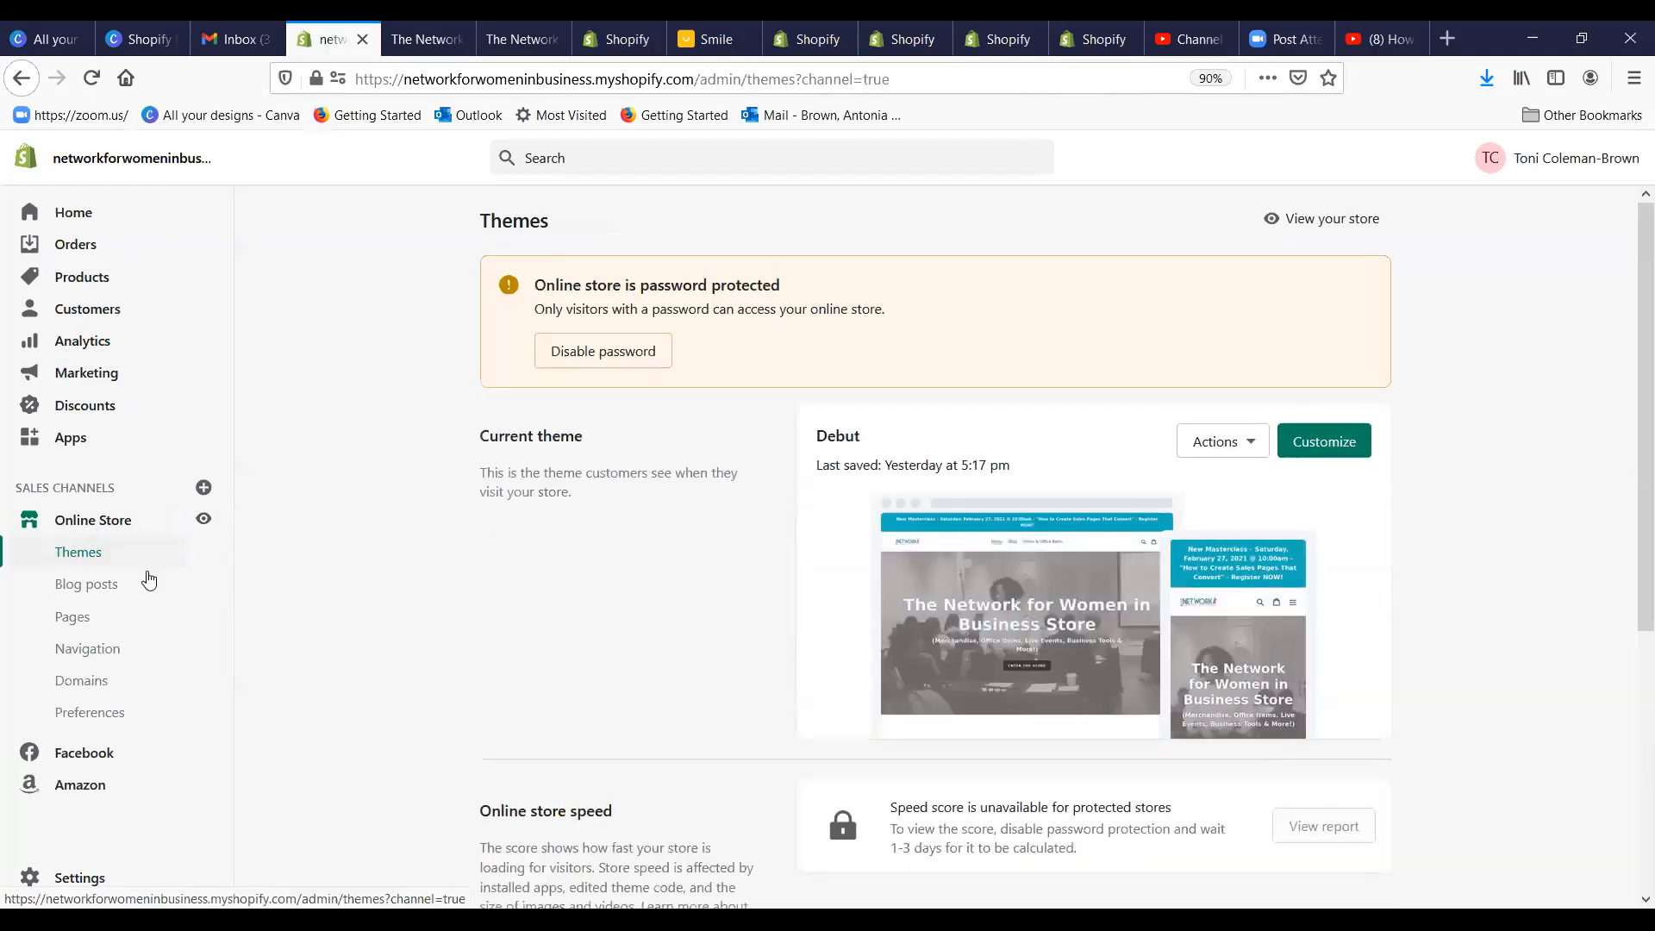
# Step: Open the current Debut theme for customization and look over the home page preview
pyautogui.click(1347, 445)
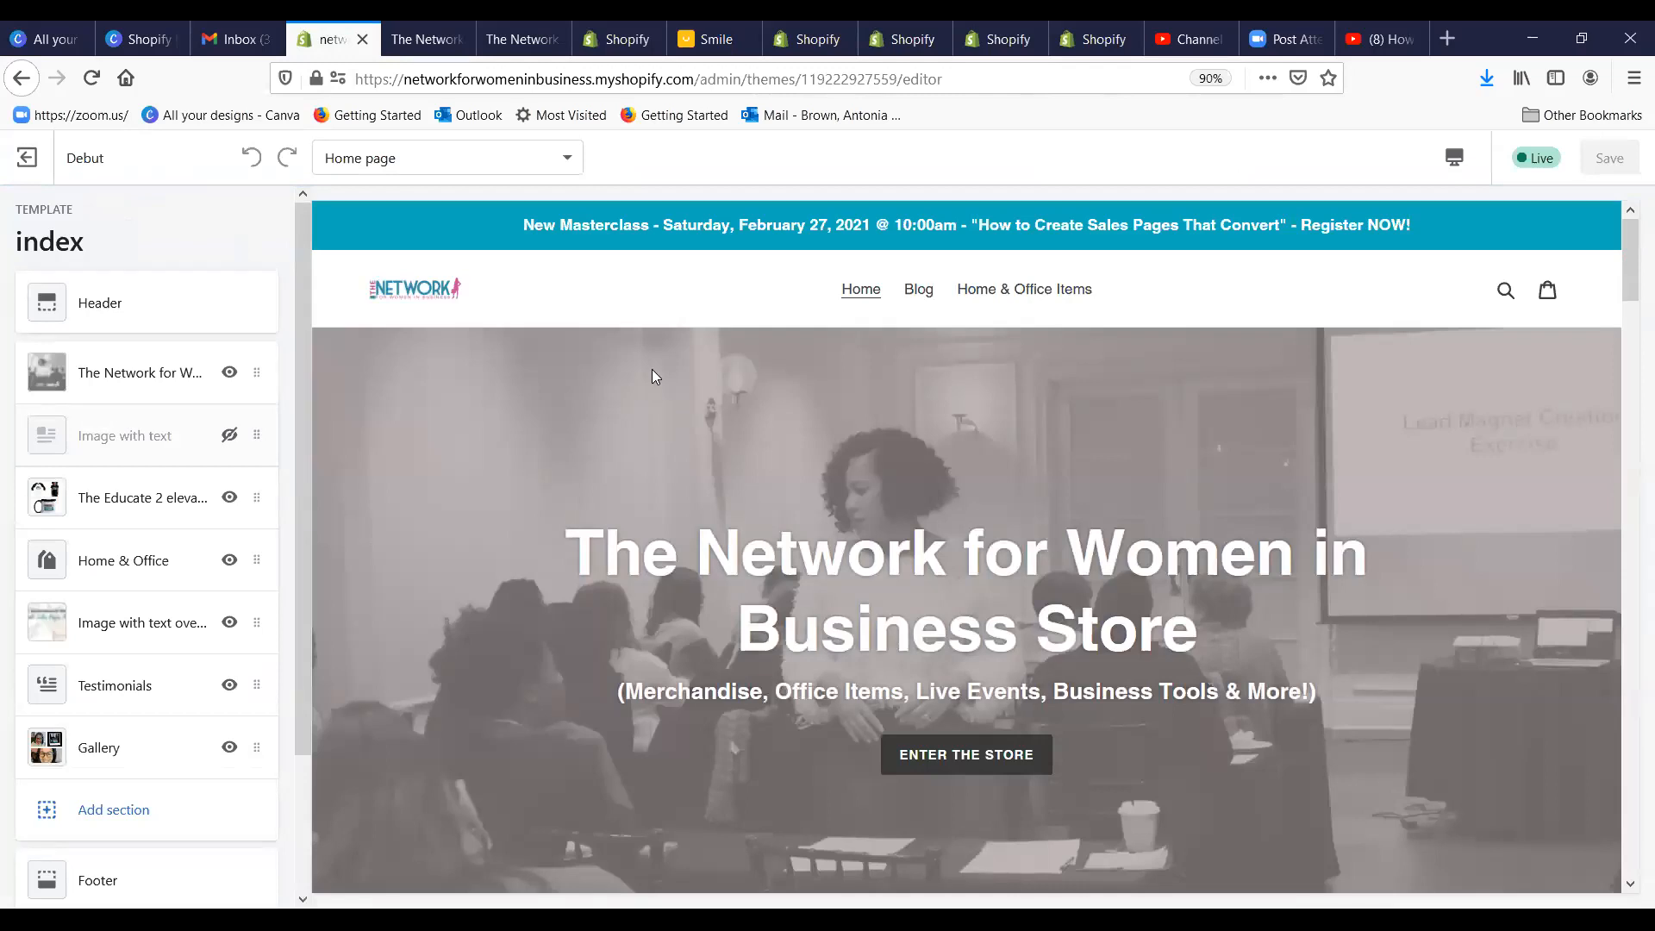
pyautogui.scroll(-5, 652, 377)
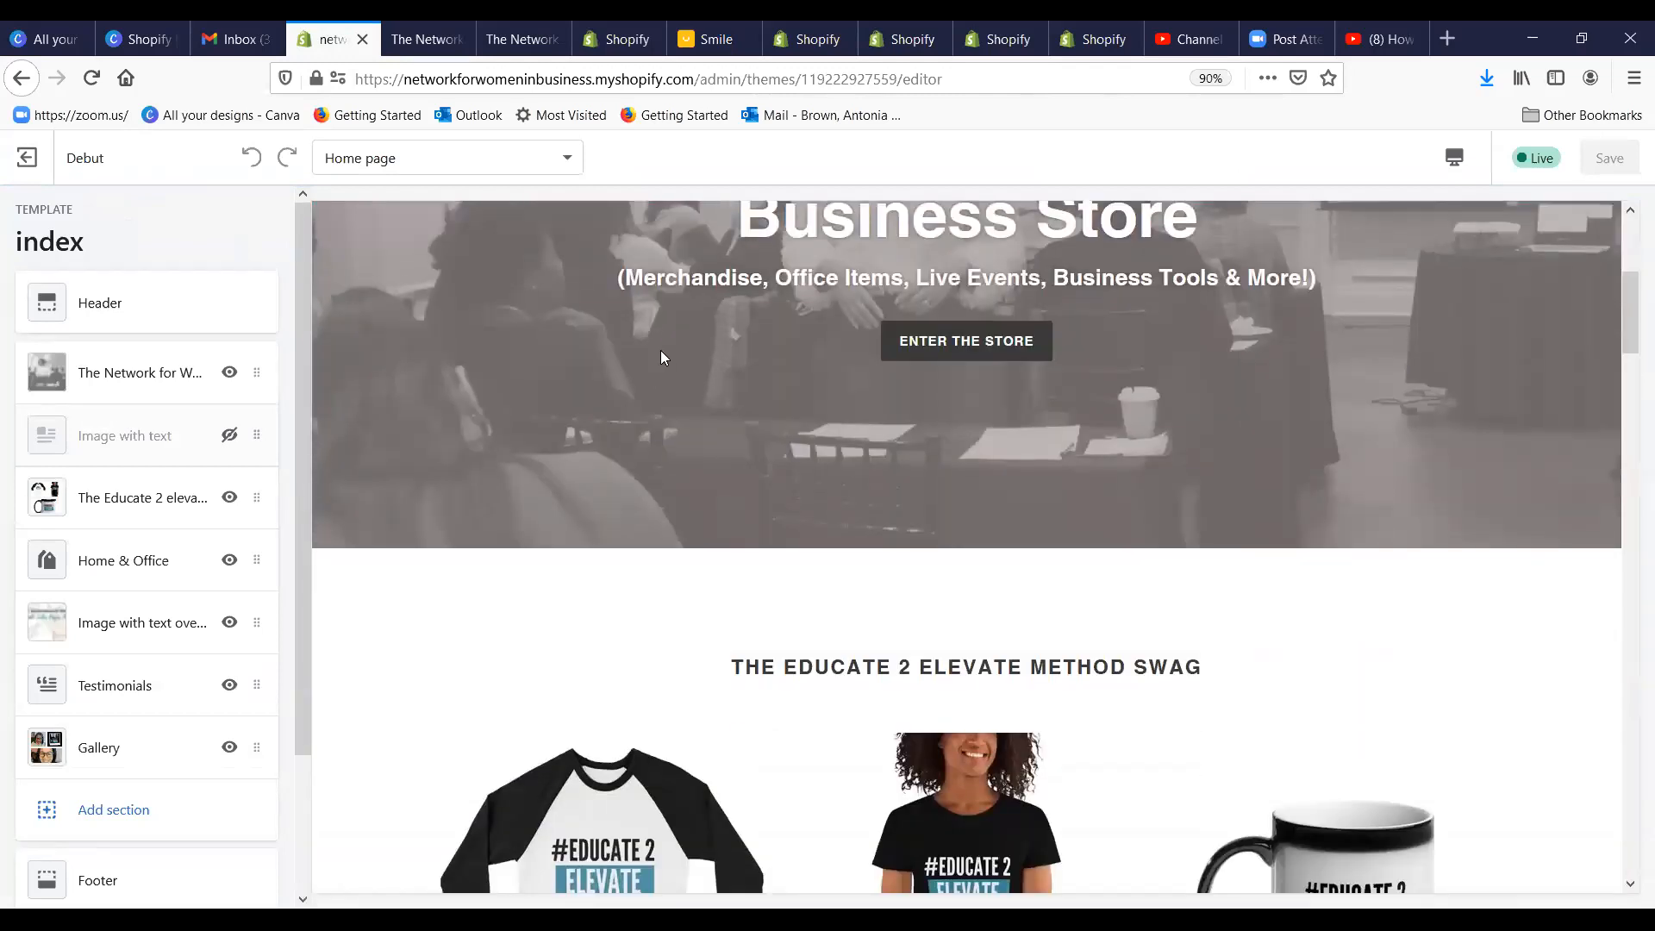
pyautogui.scroll(5, 661, 350)
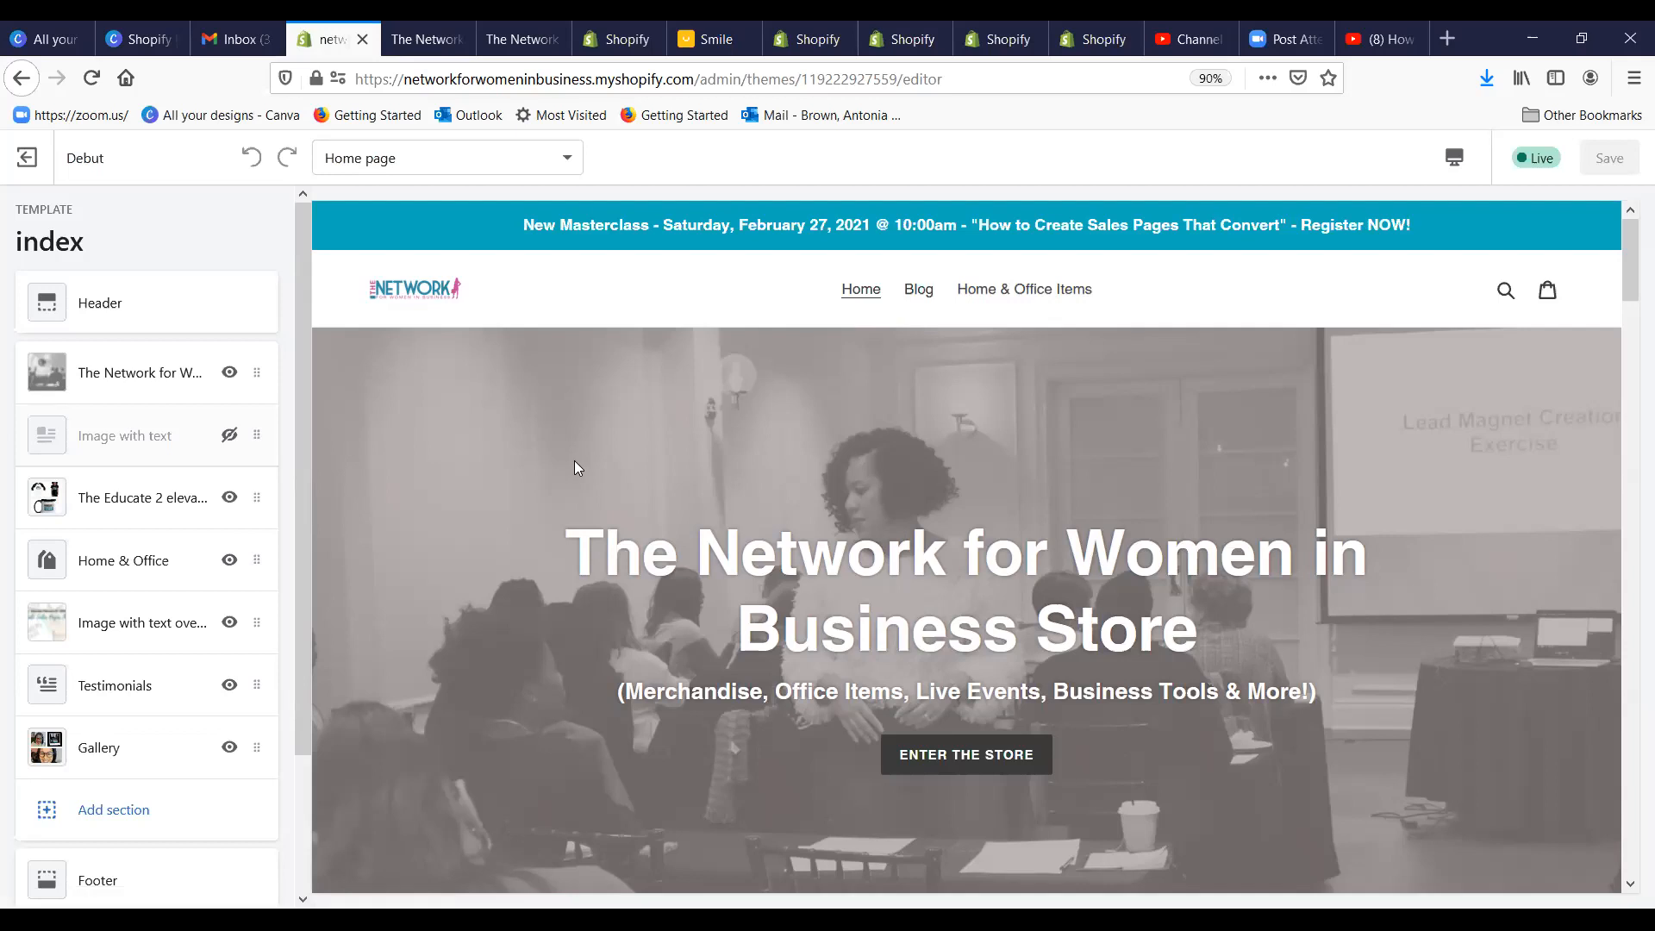
# Step: In the header section settings, view the logo's alt text editor without changing it and open the image library for replacing the logo
pyautogui.click(110, 316)
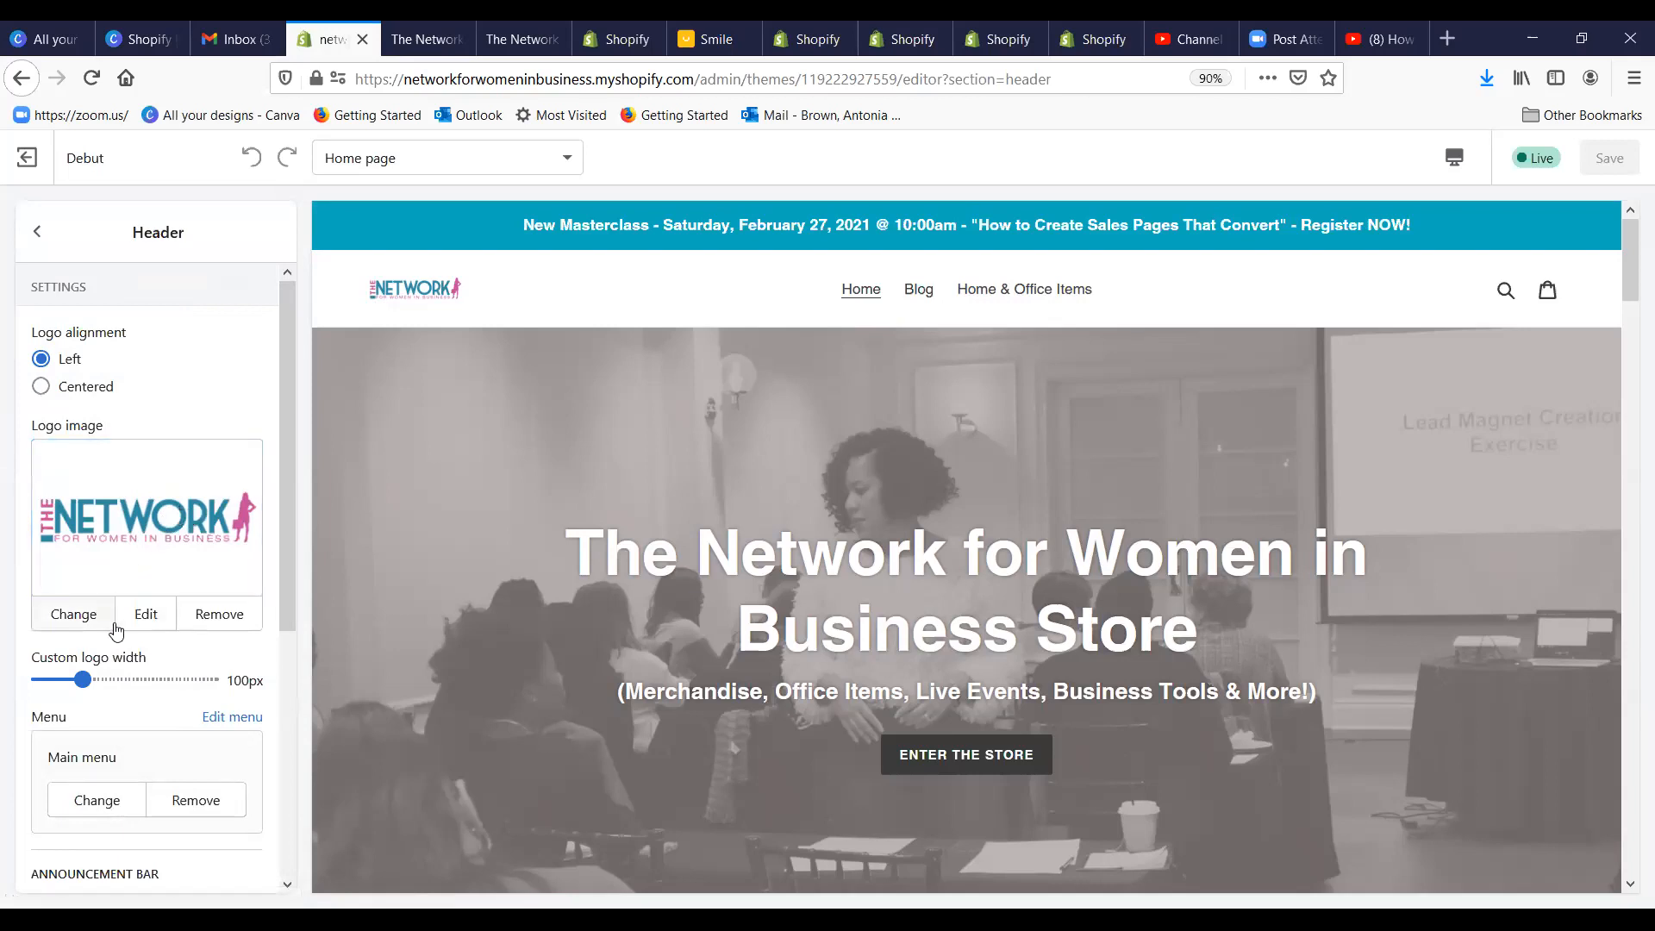
pyautogui.click(146, 611)
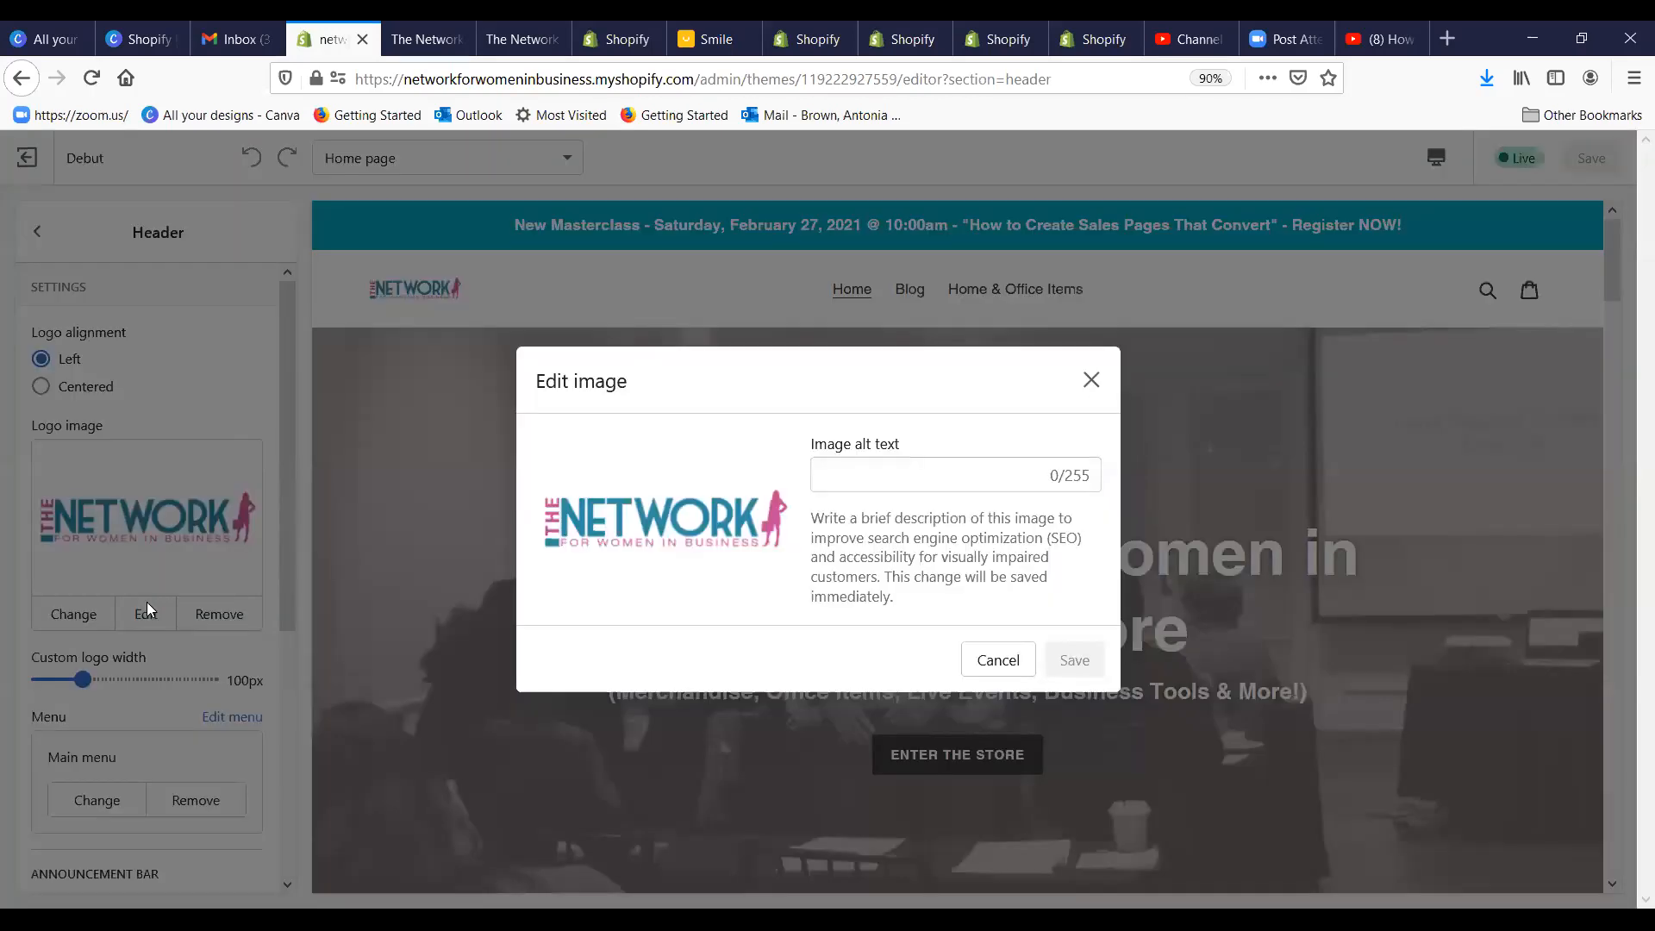
pyautogui.click(1090, 381)
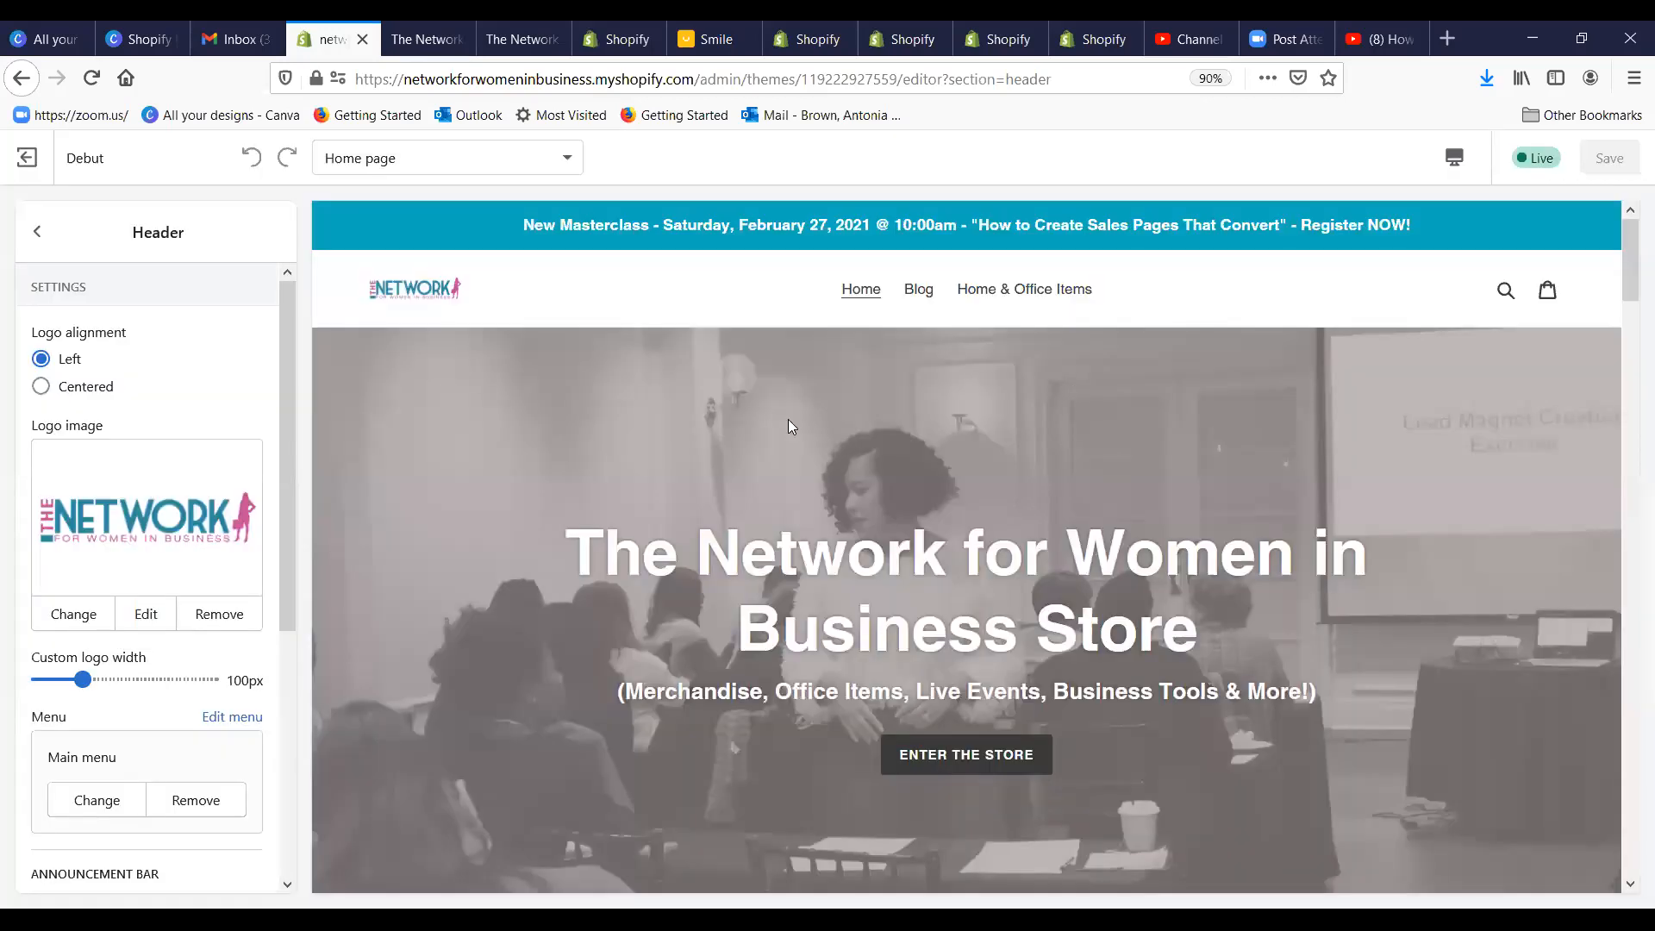
pyautogui.click(73, 613)
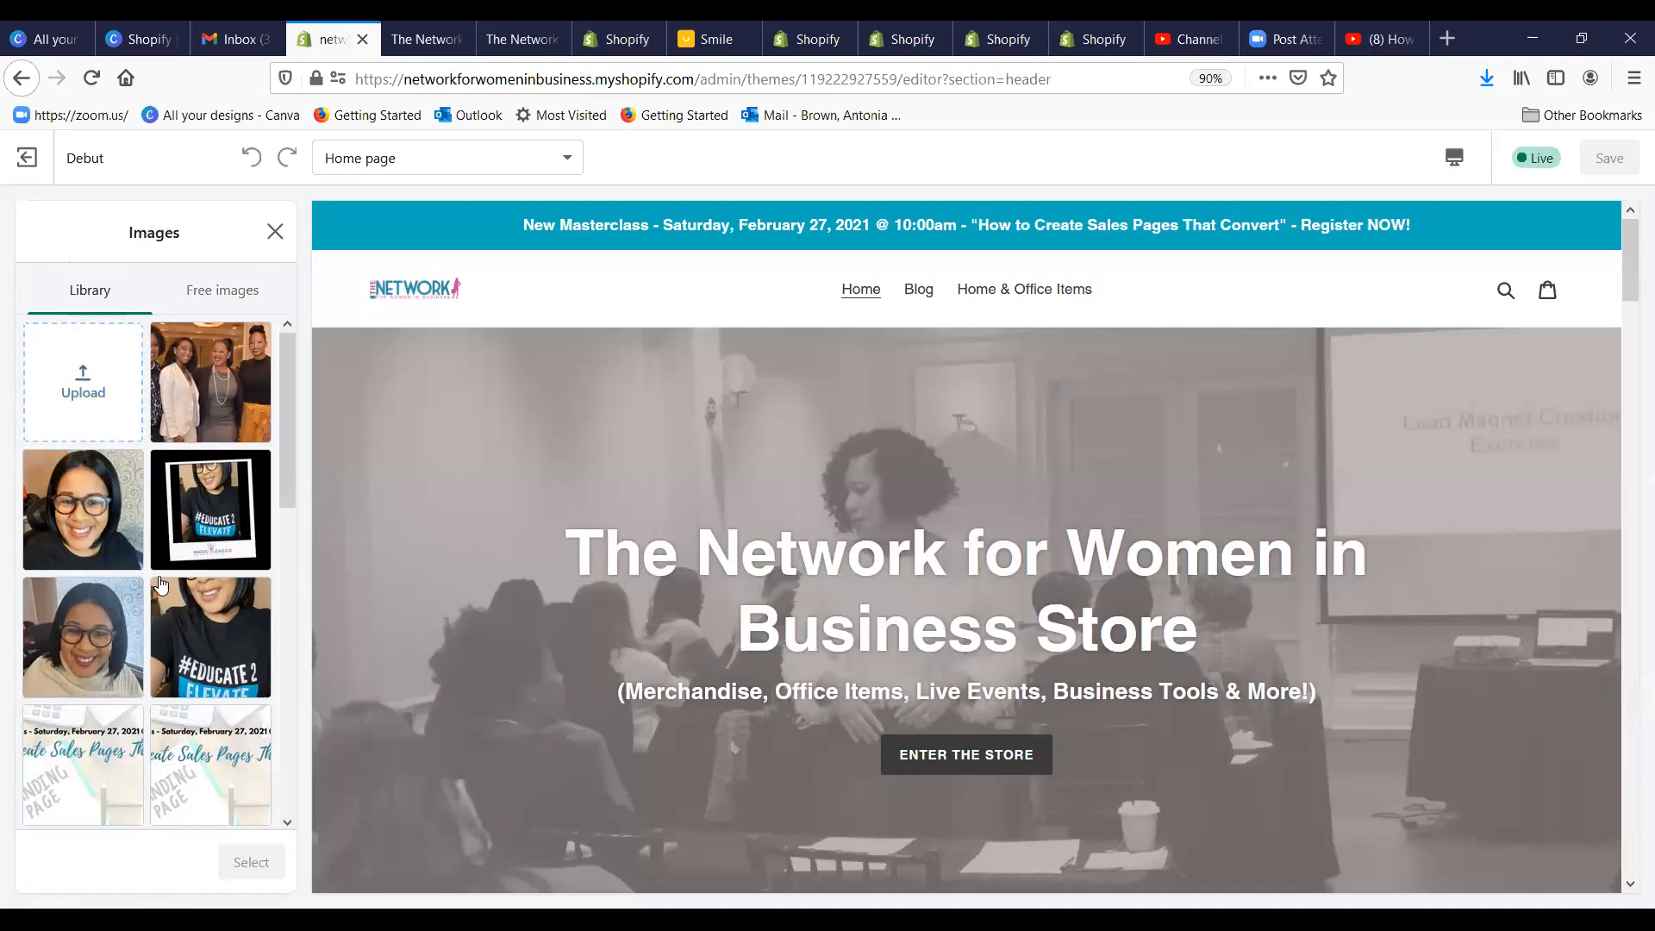
# Step: Leave the image library and theme editor, reopen the Debut theme for customizing, and bring up the Header section's announcement bar settings
pyautogui.click(274, 232)
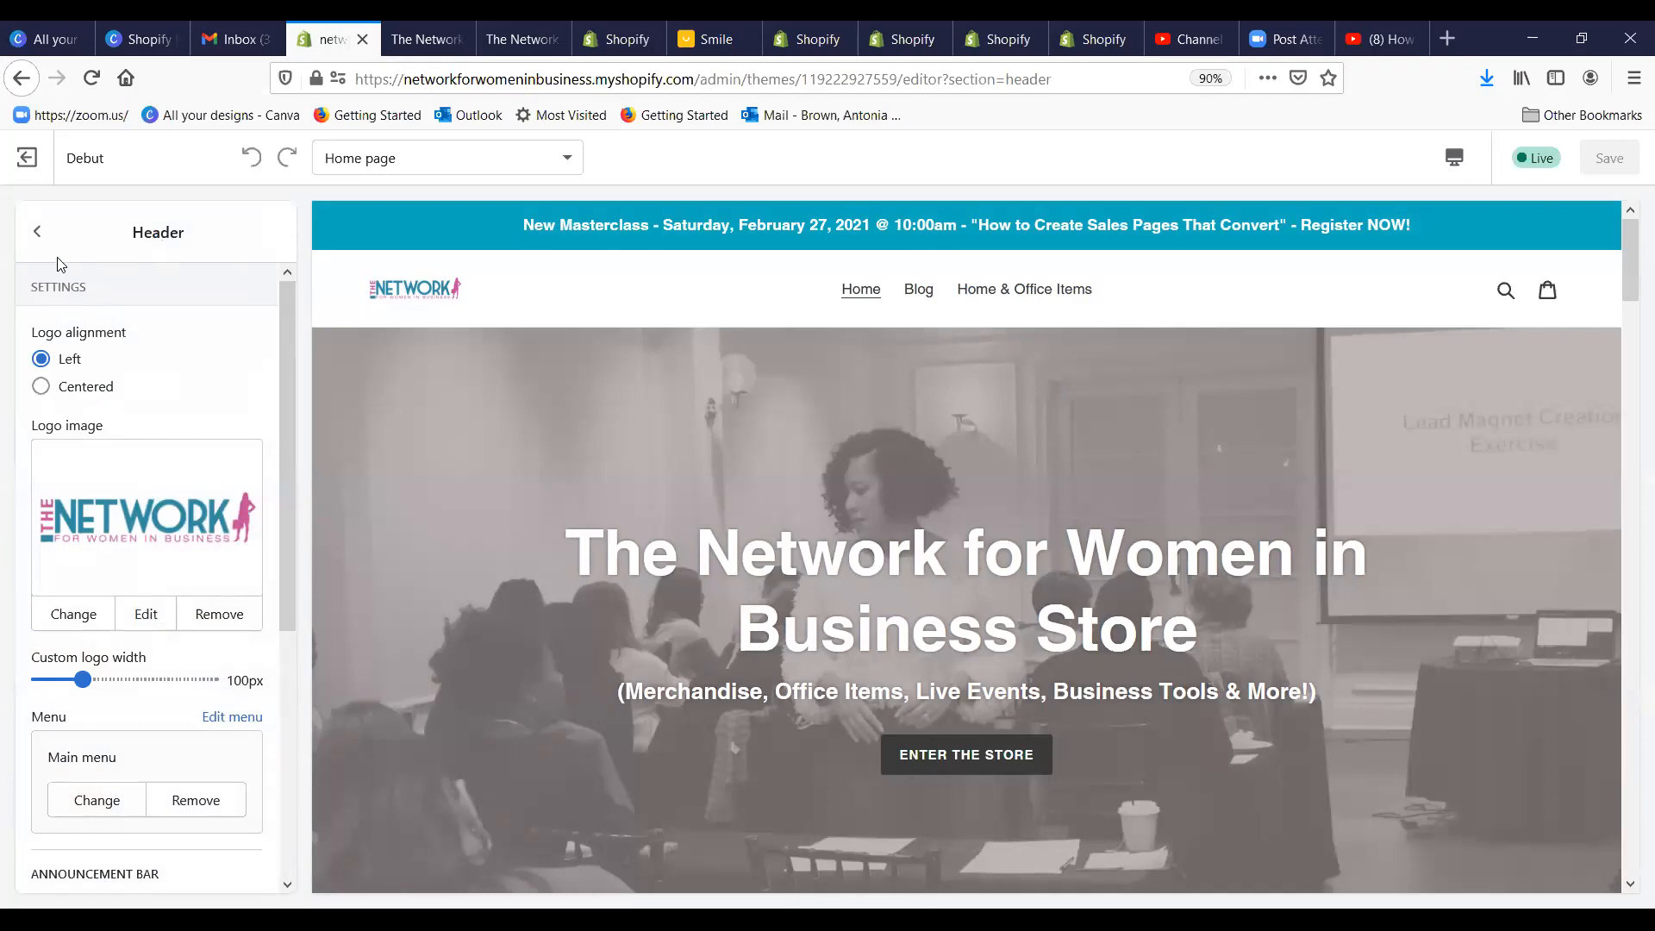
pyautogui.click(29, 157)
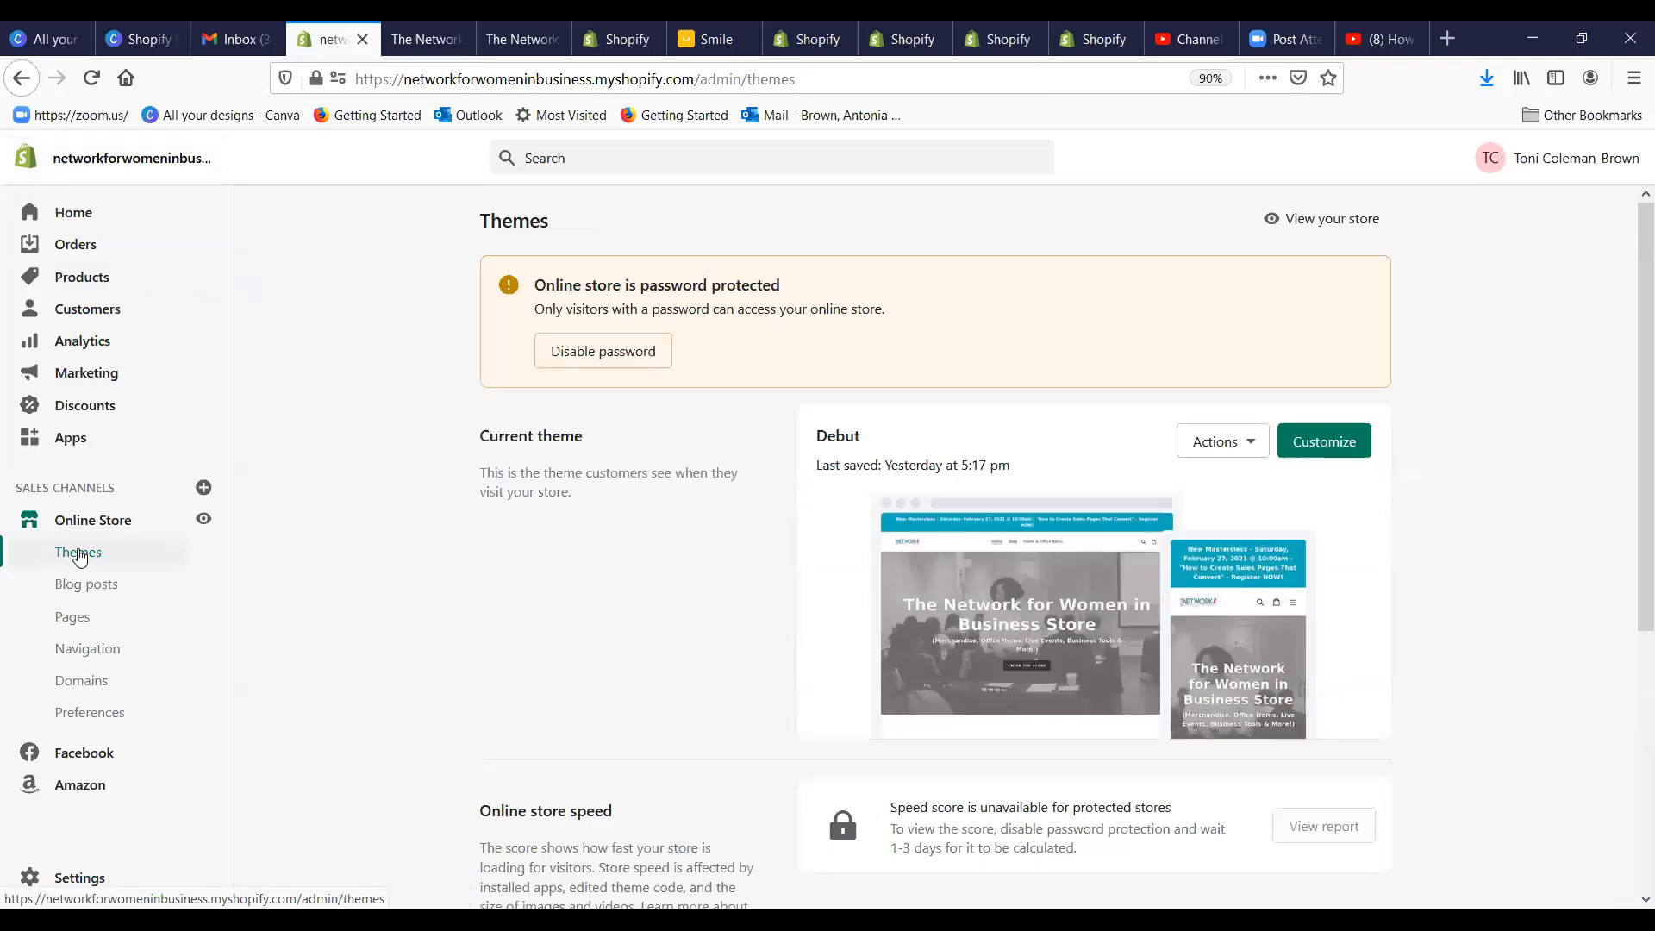
pyautogui.click(1324, 441)
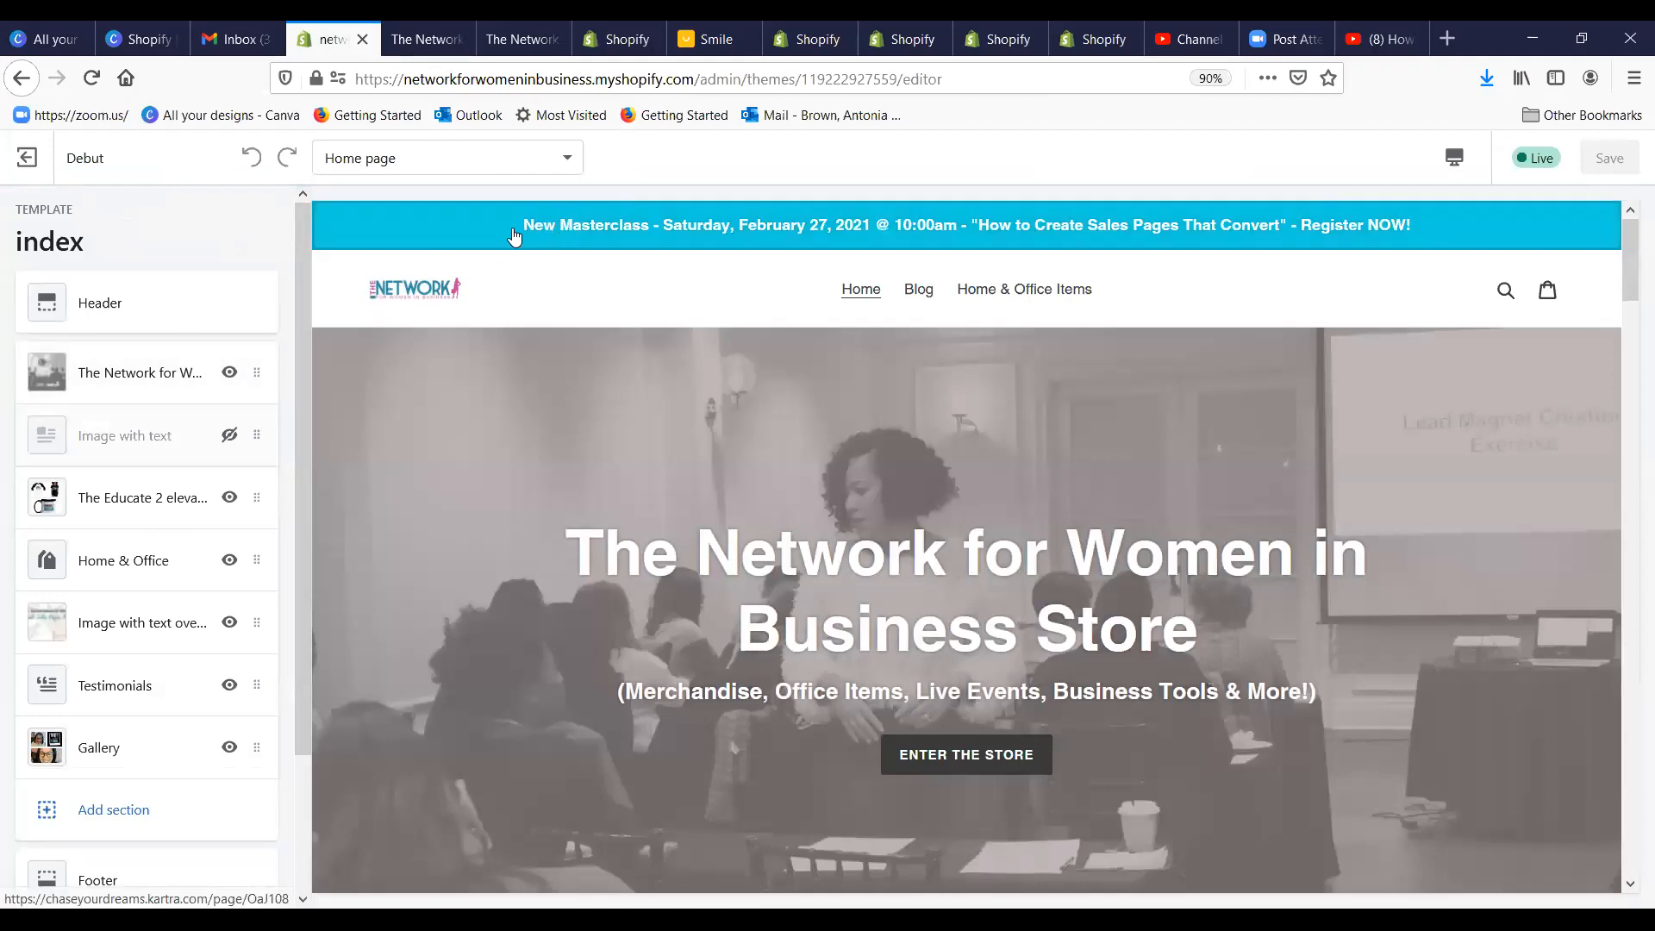
pyautogui.click(154, 312)
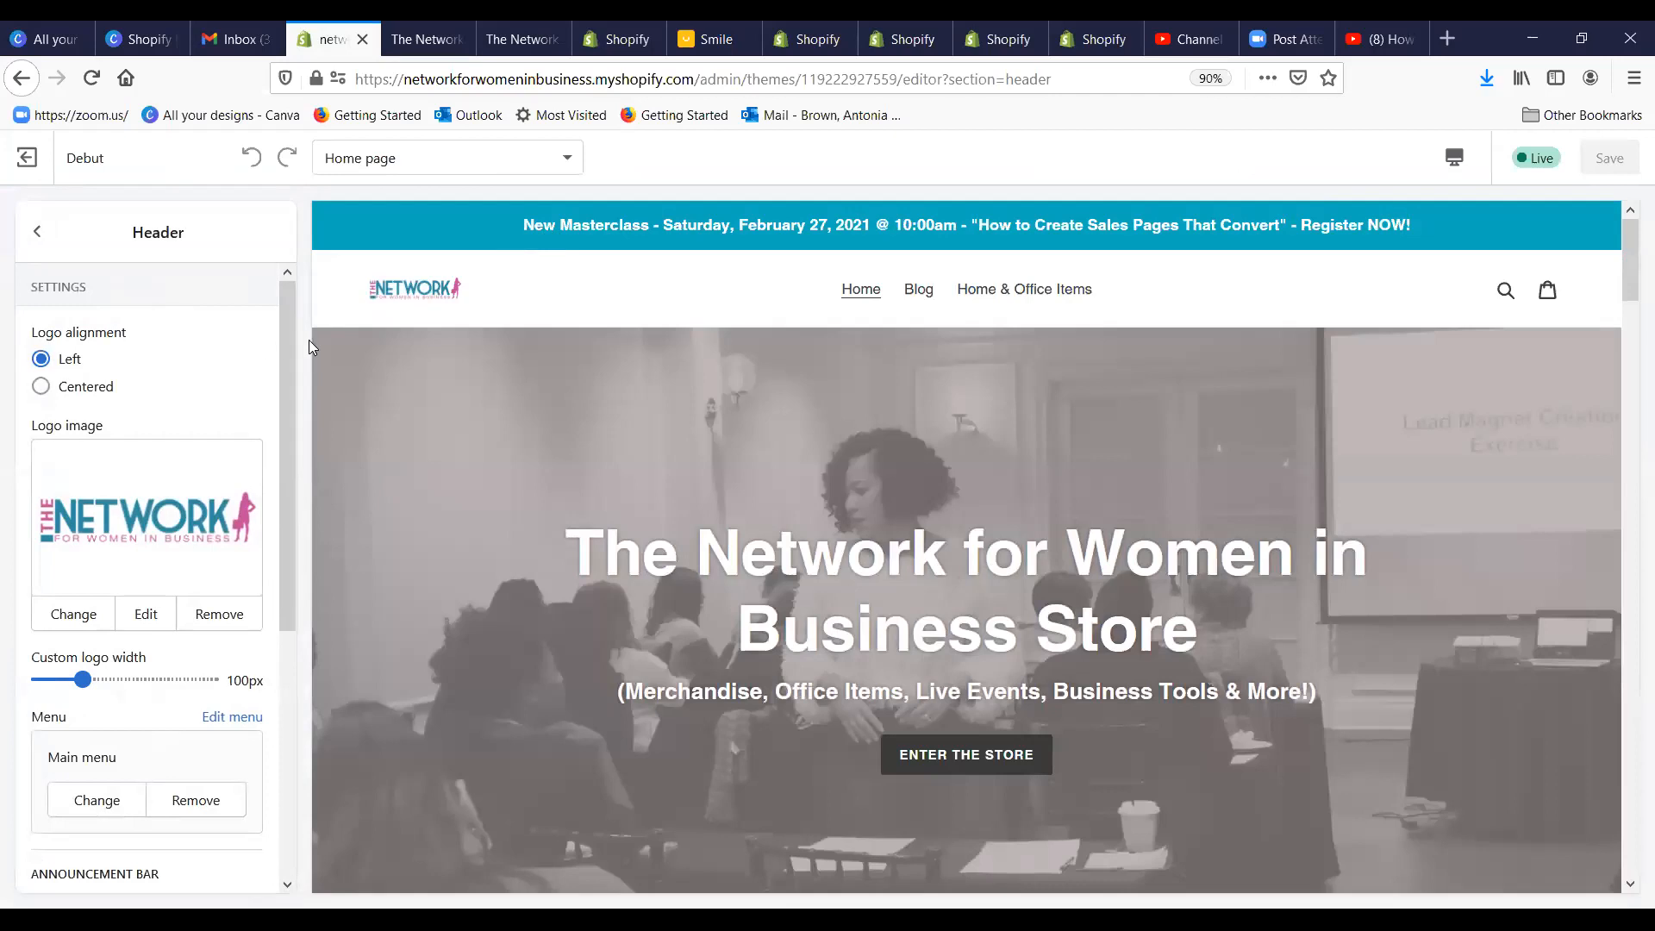
pyautogui.moveTo(293, 338); pyautogui.dragTo(277, 474)
pyautogui.scroll(-1, 269, 579)
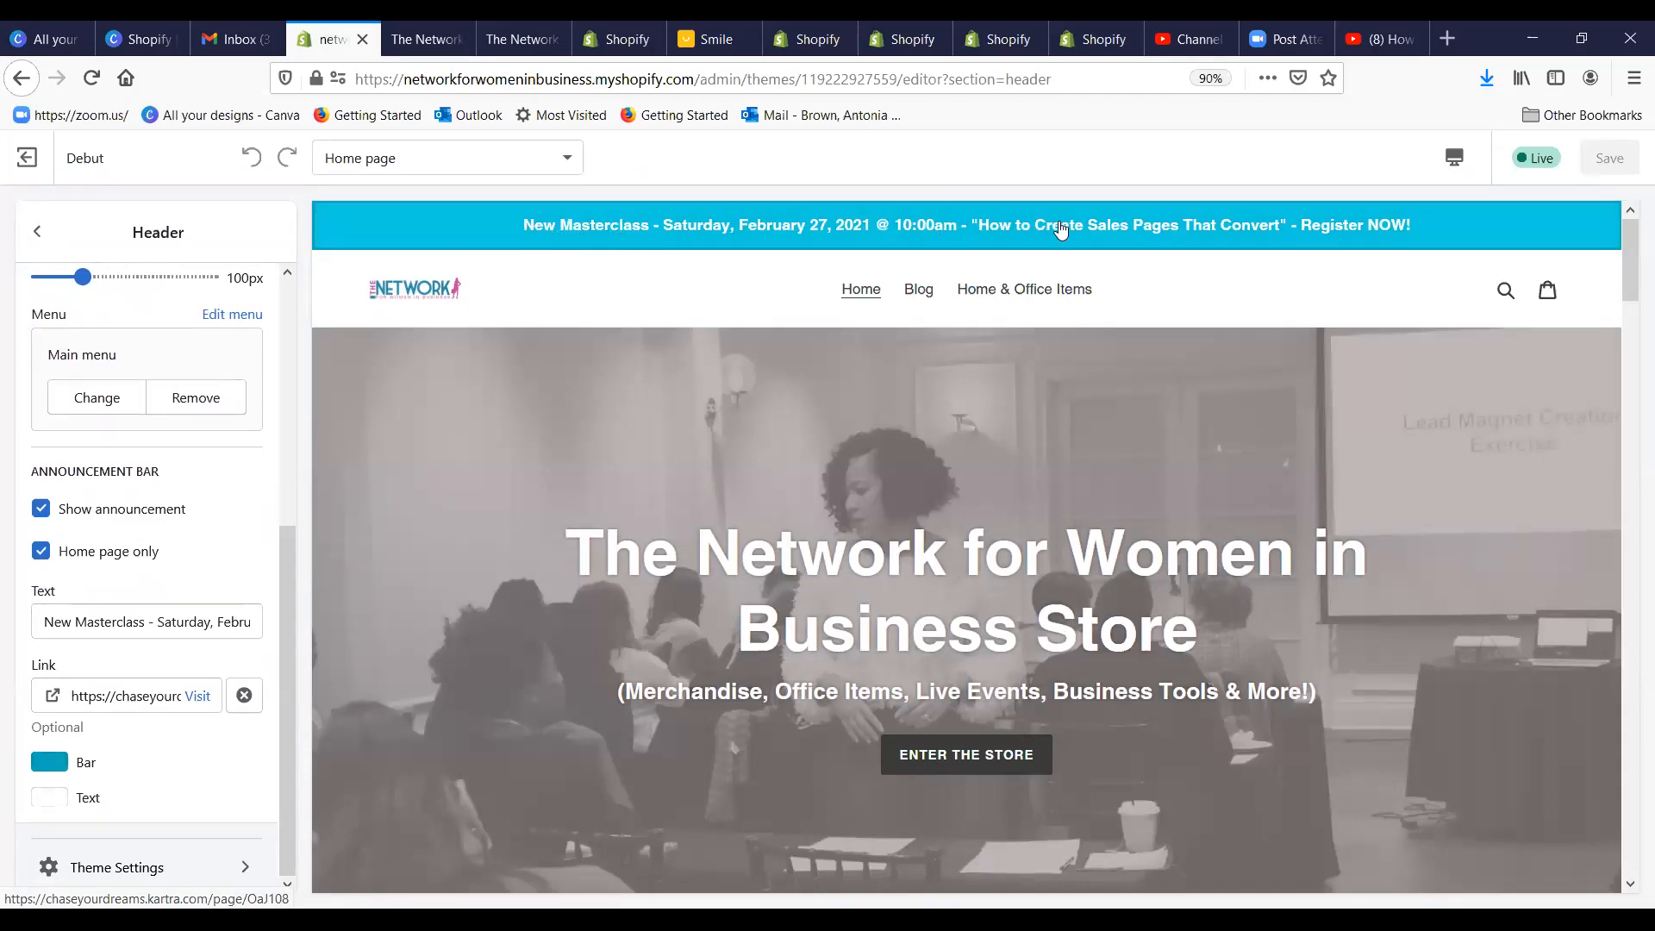
# Step: Turn off Show announcement for the announcement bar and turn it back on
pyautogui.click(40, 510)
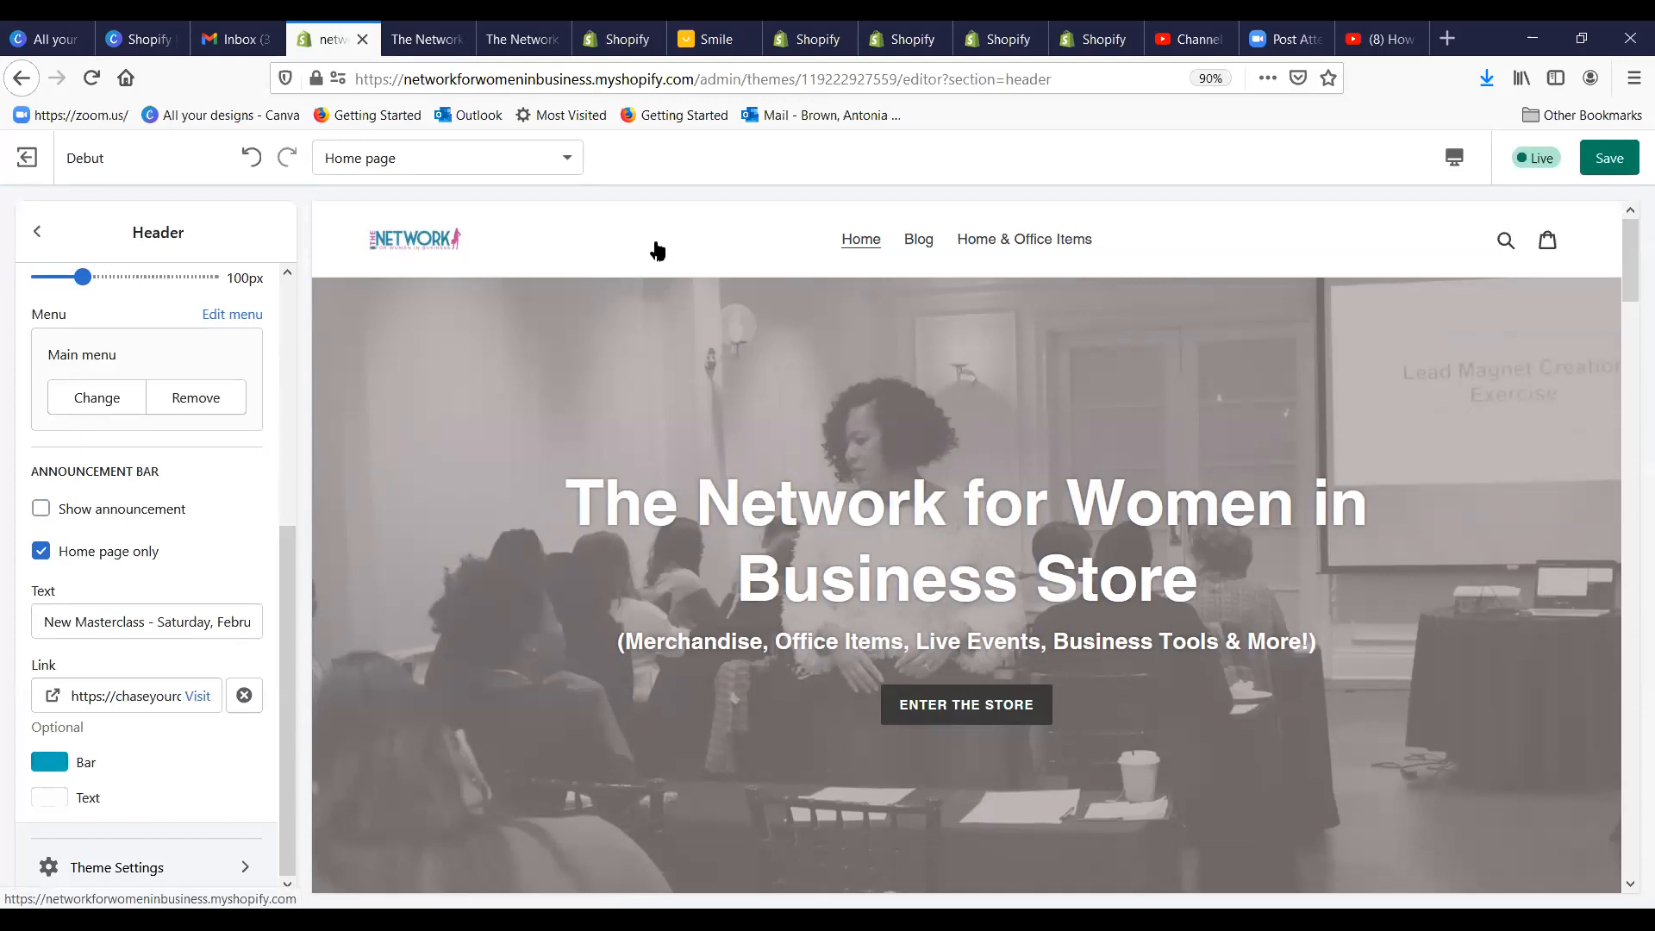
pyautogui.click(41, 509)
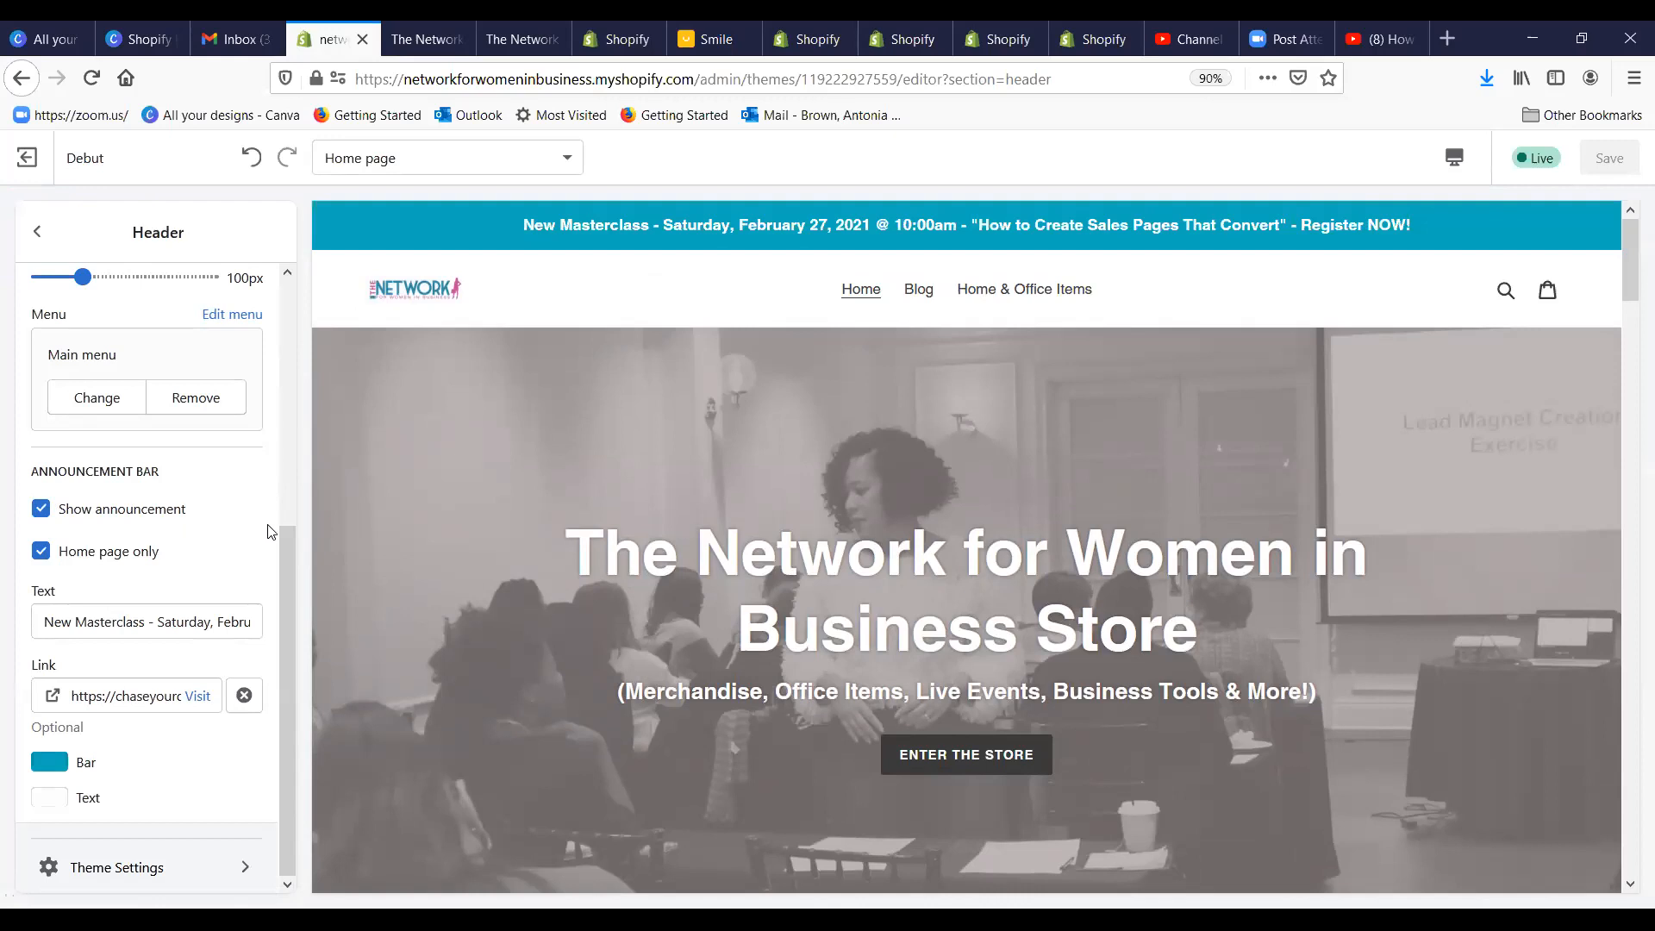
# Step: Follow the storefront's announcement bar link, read through the masterclass sales page, and go back to the store's home page
pyautogui.click(425, 39)
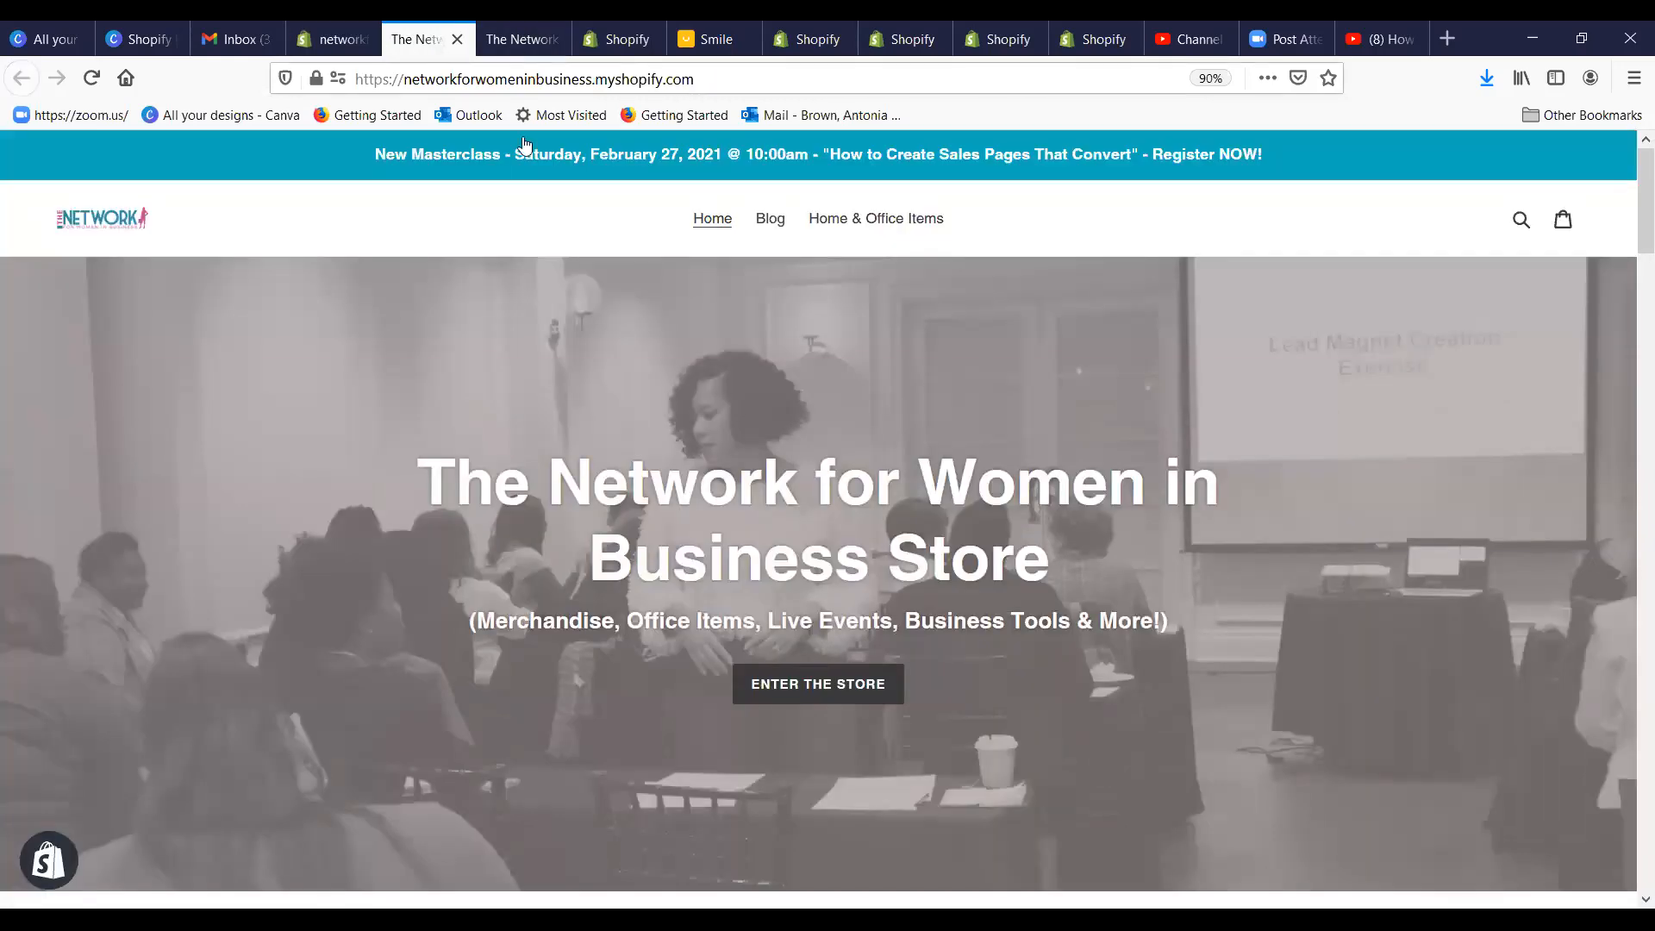
pyautogui.click(622, 156)
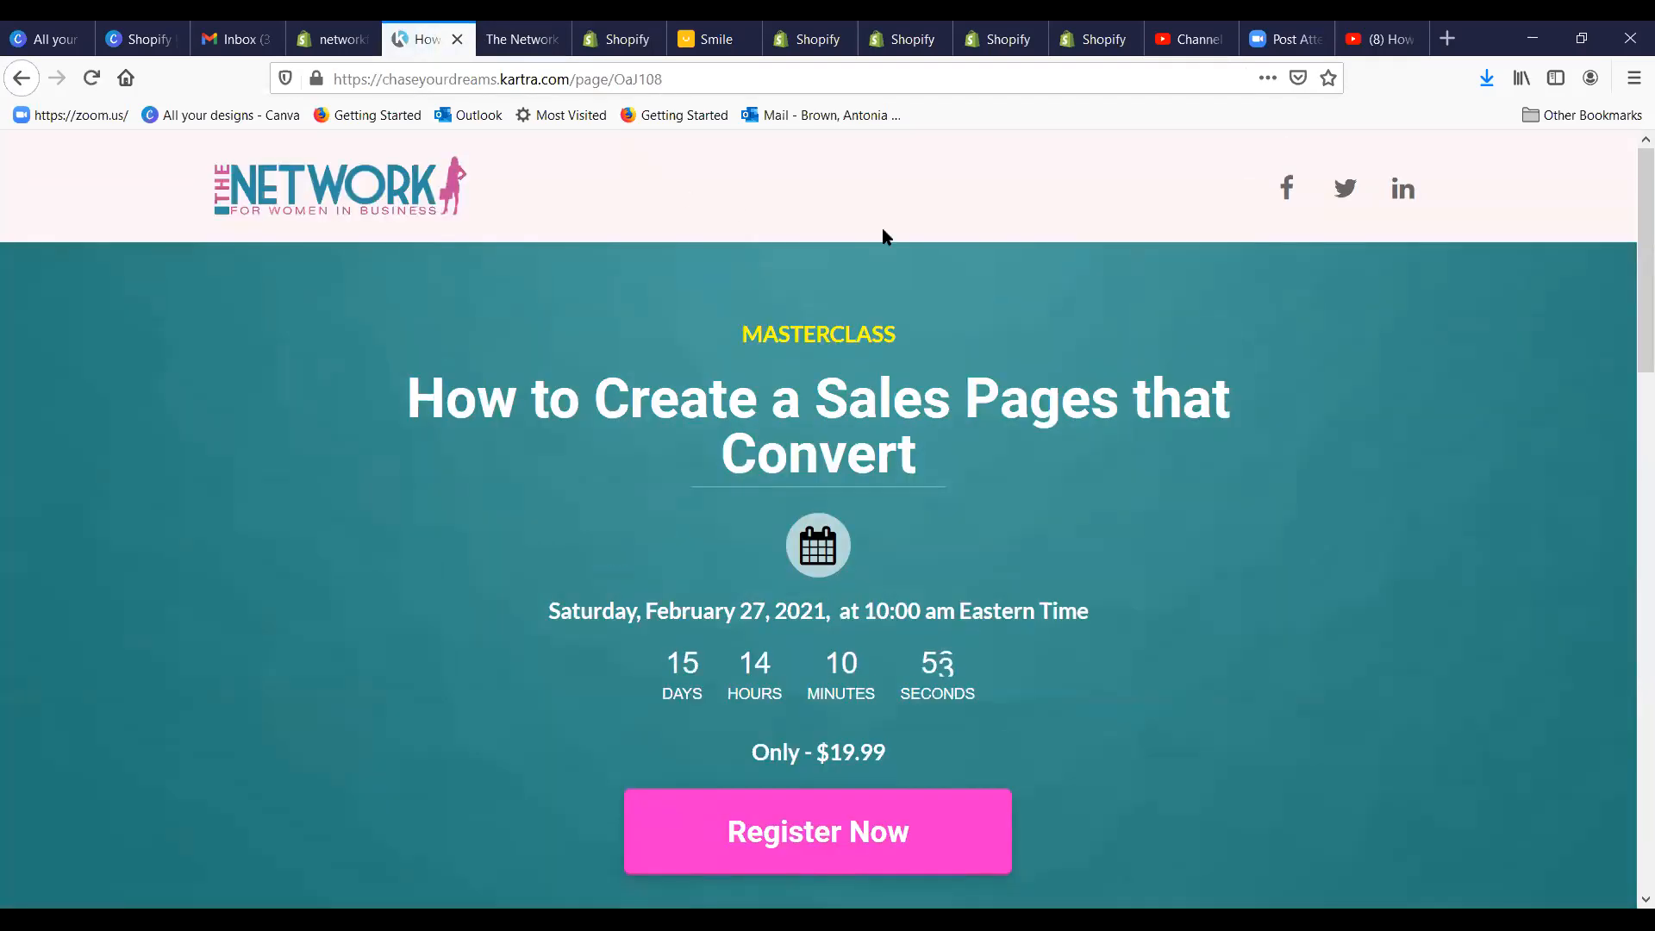
pyautogui.scroll(-4, 1330, 270)
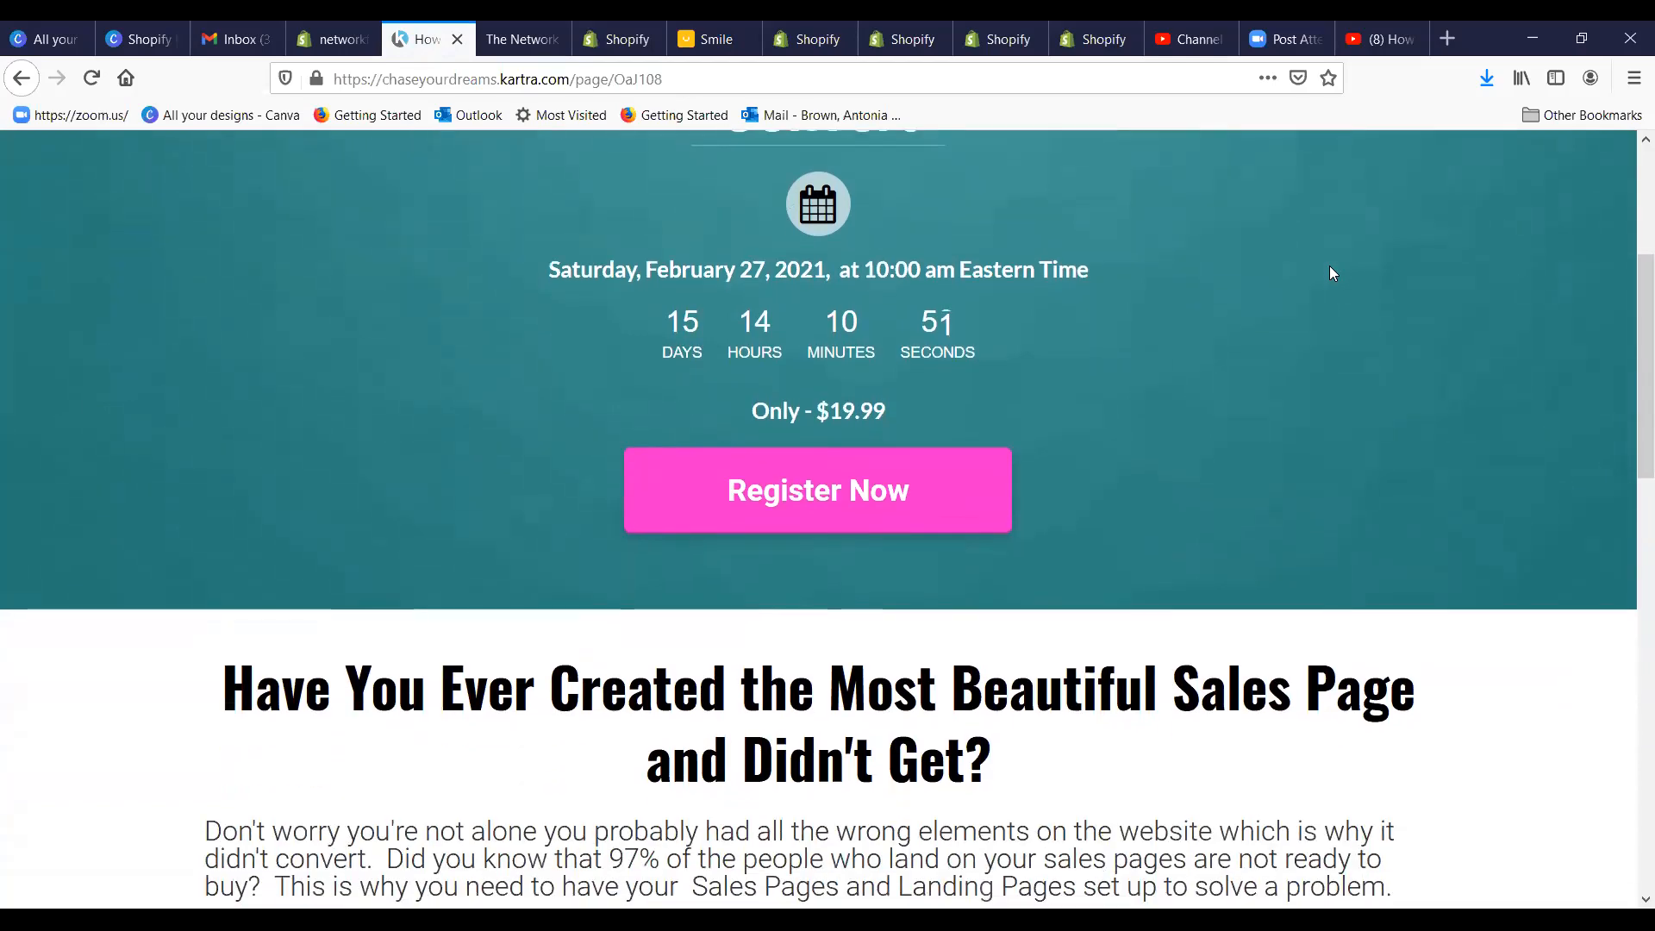
pyautogui.scroll(-13, 1332, 273)
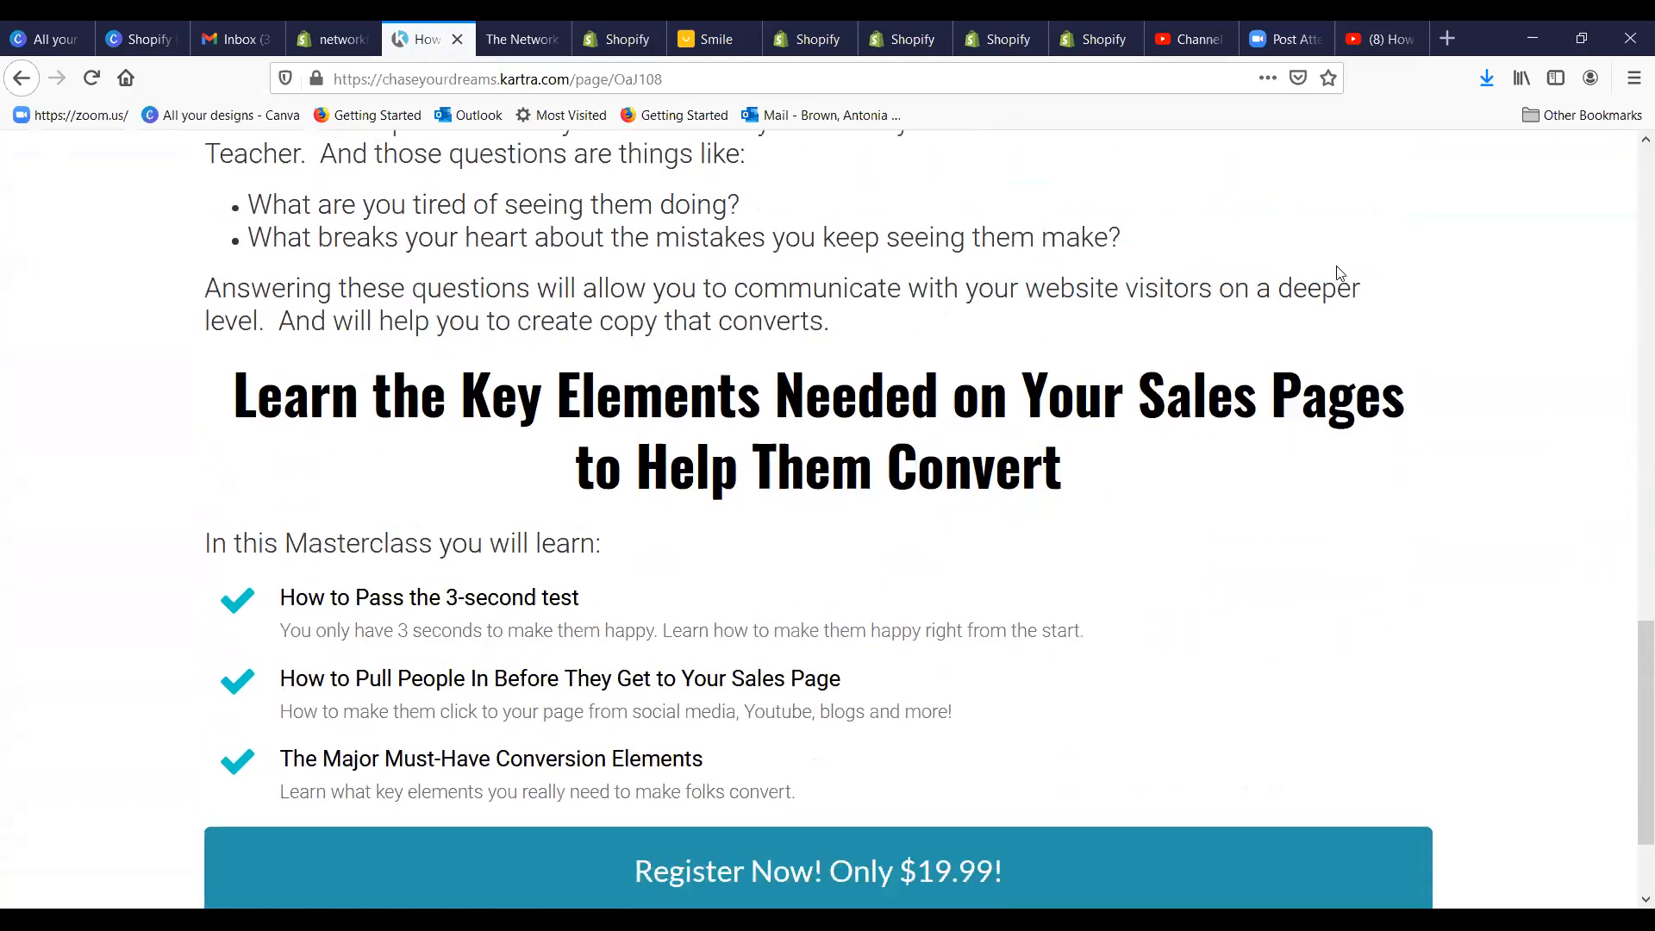
pyautogui.scroll(-2, 1338, 272)
pyautogui.scroll(19, 1349, 267)
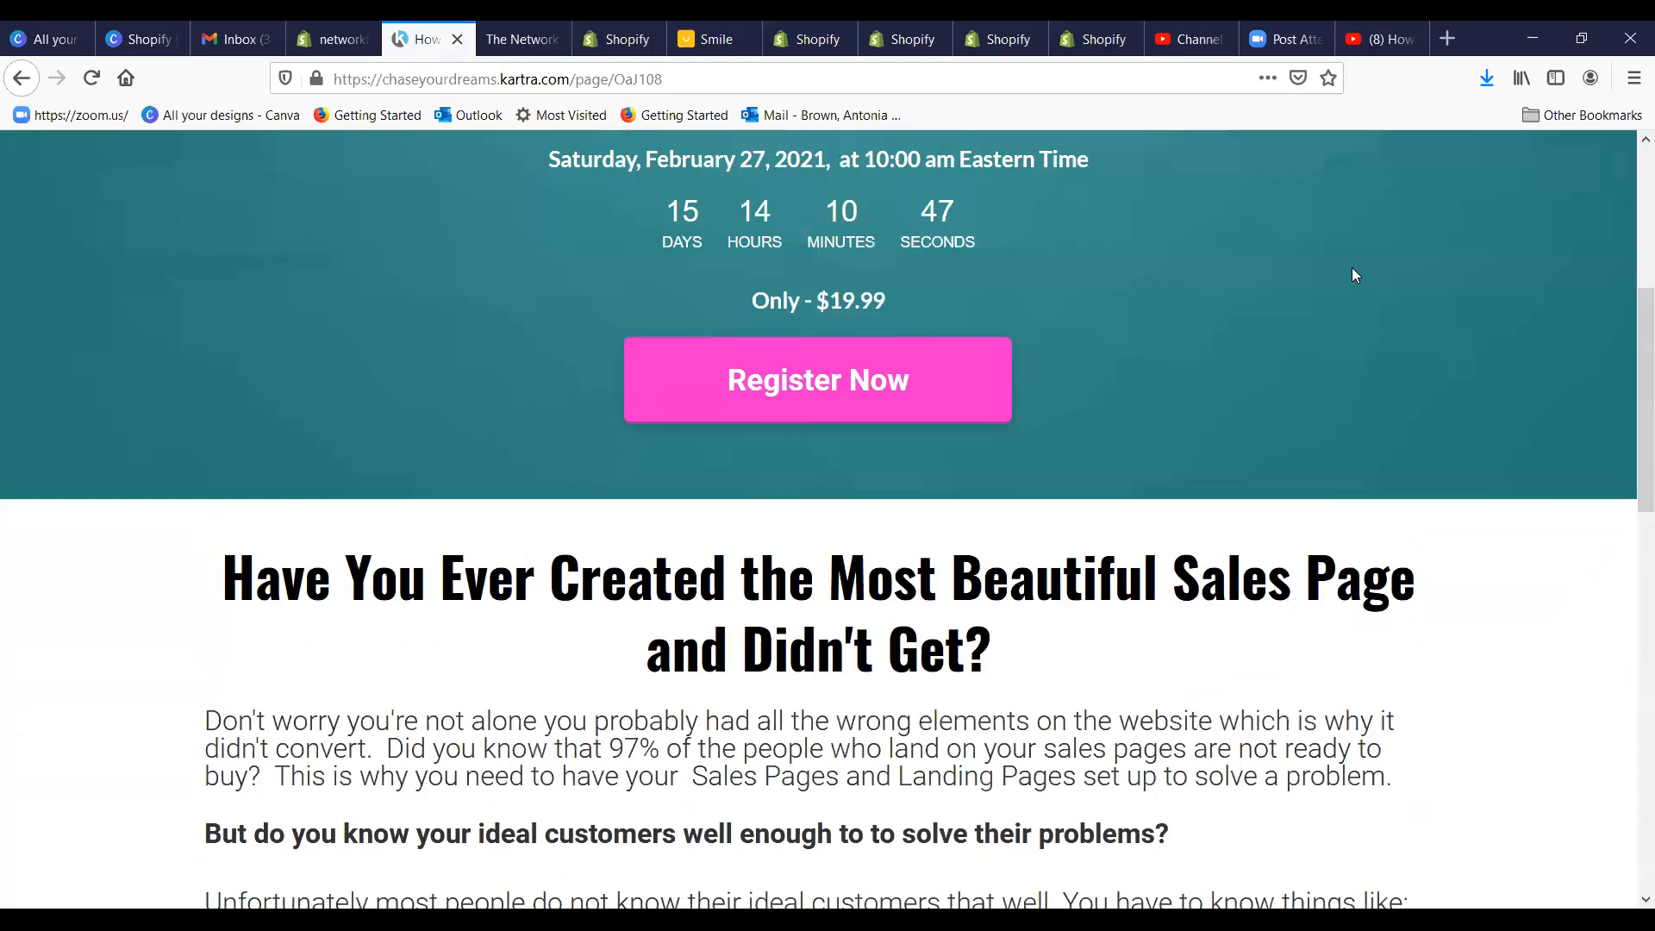
pyautogui.click(15, 78)
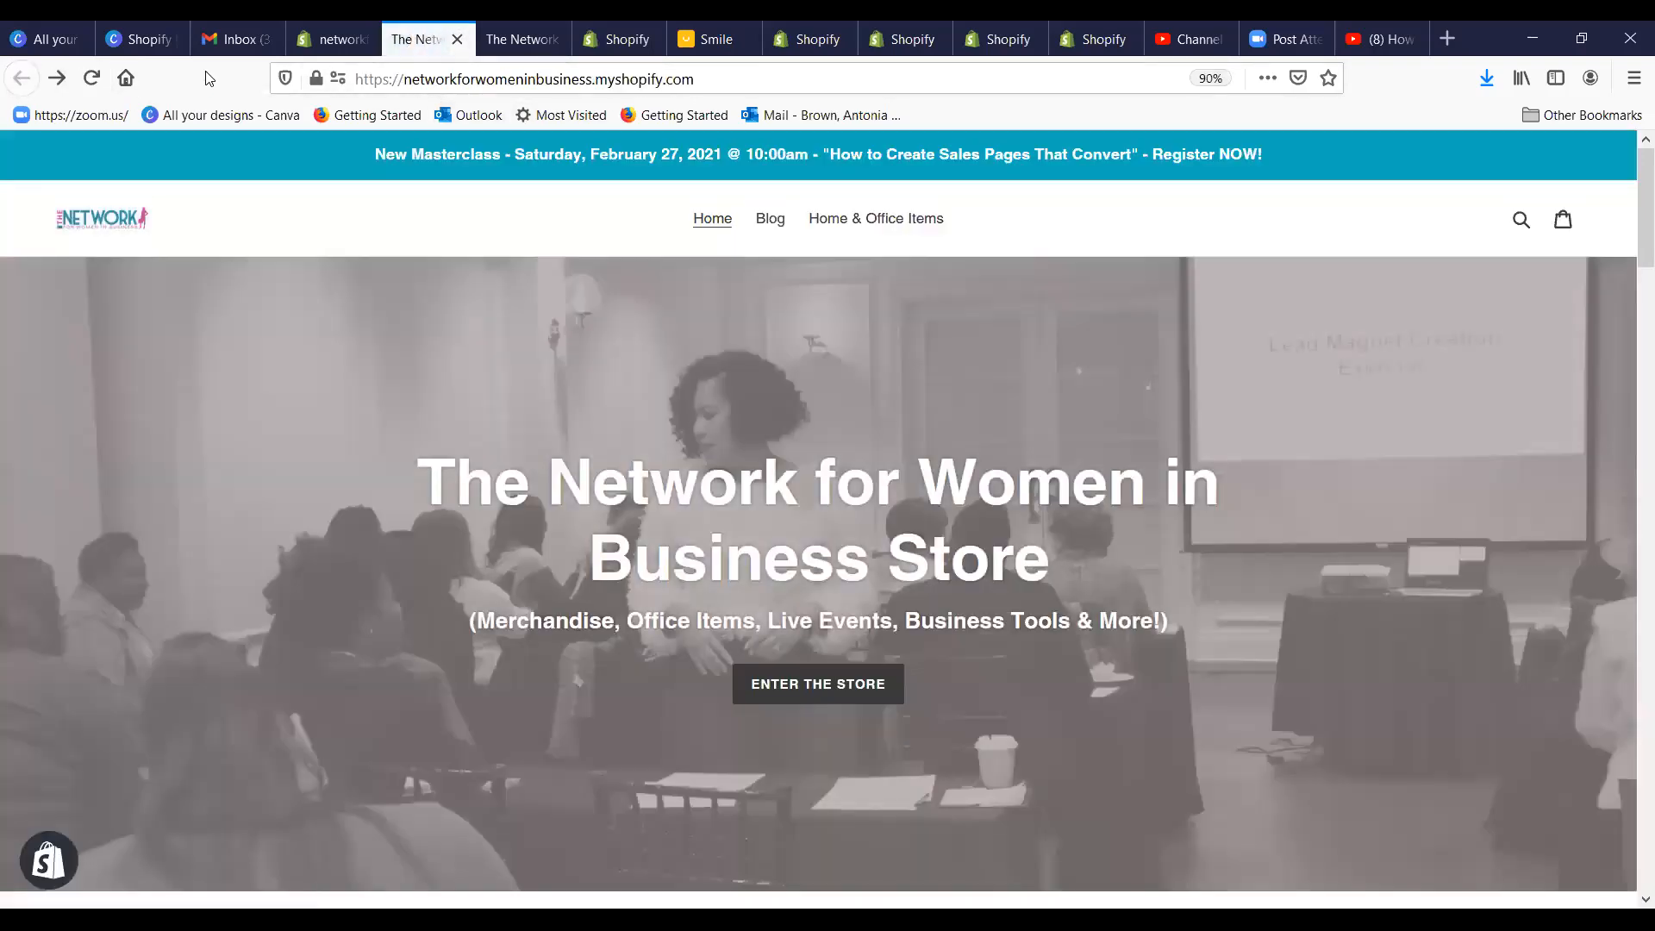
# Step: Return to the theme editor and examine the large image banner section's size, heading, text and button settings
pyautogui.click(336, 36)
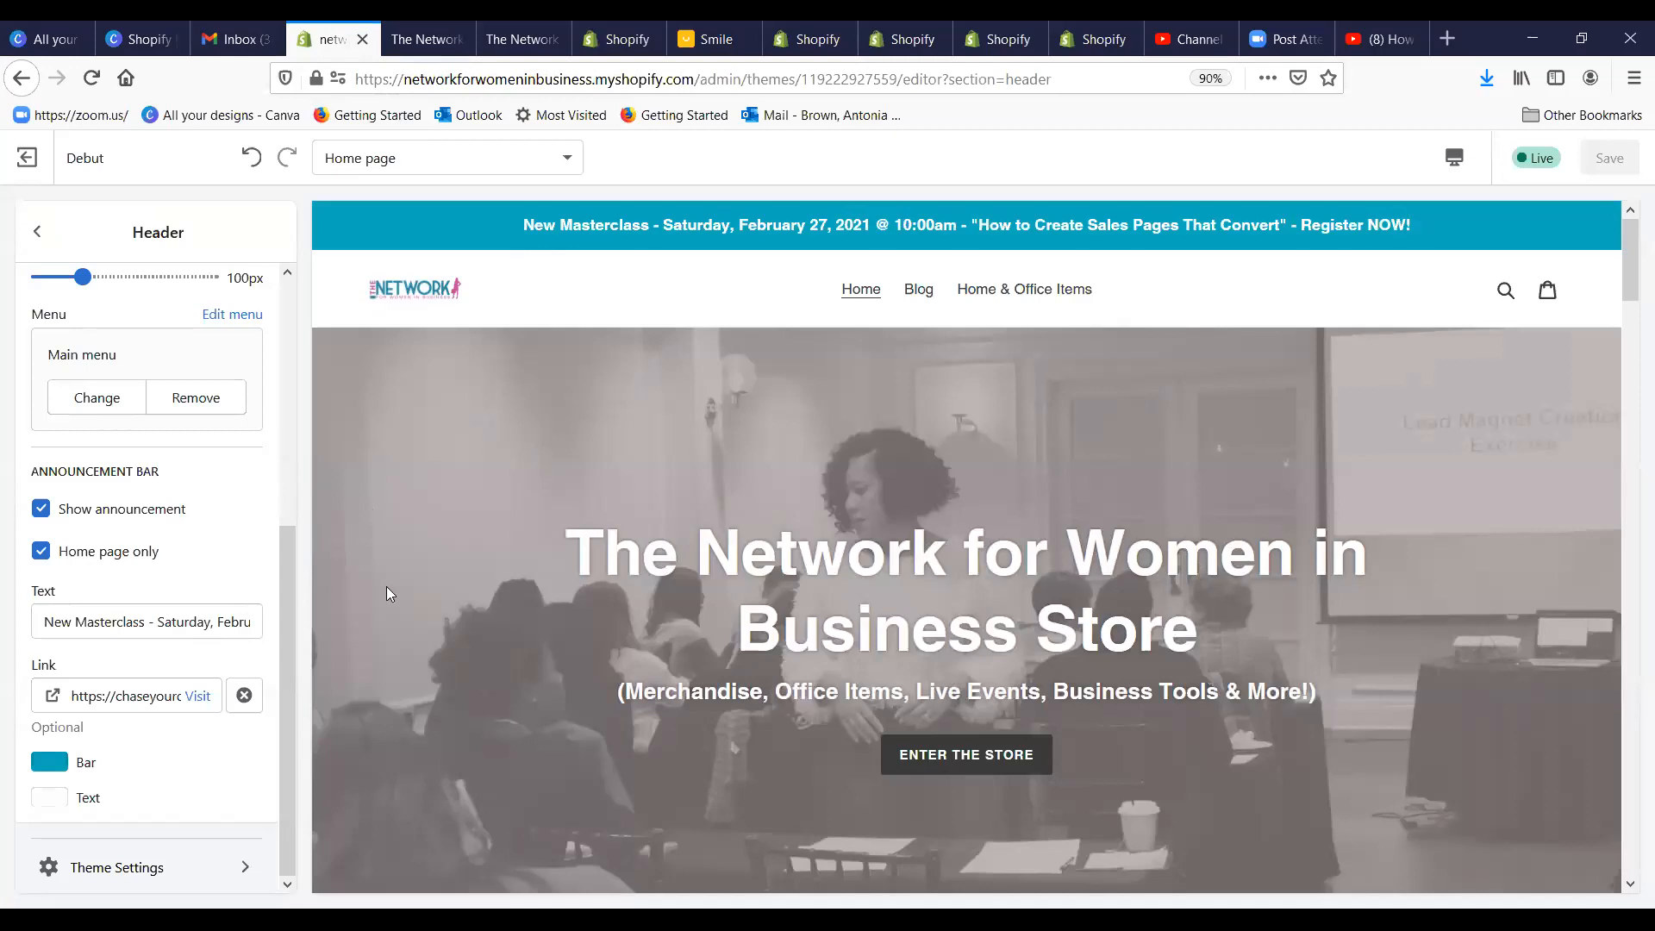
pyautogui.moveTo(287, 552); pyautogui.dragTo(297, 297)
pyautogui.scroll(-5, 258, 612)
pyautogui.click(37, 231)
pyautogui.click(127, 377)
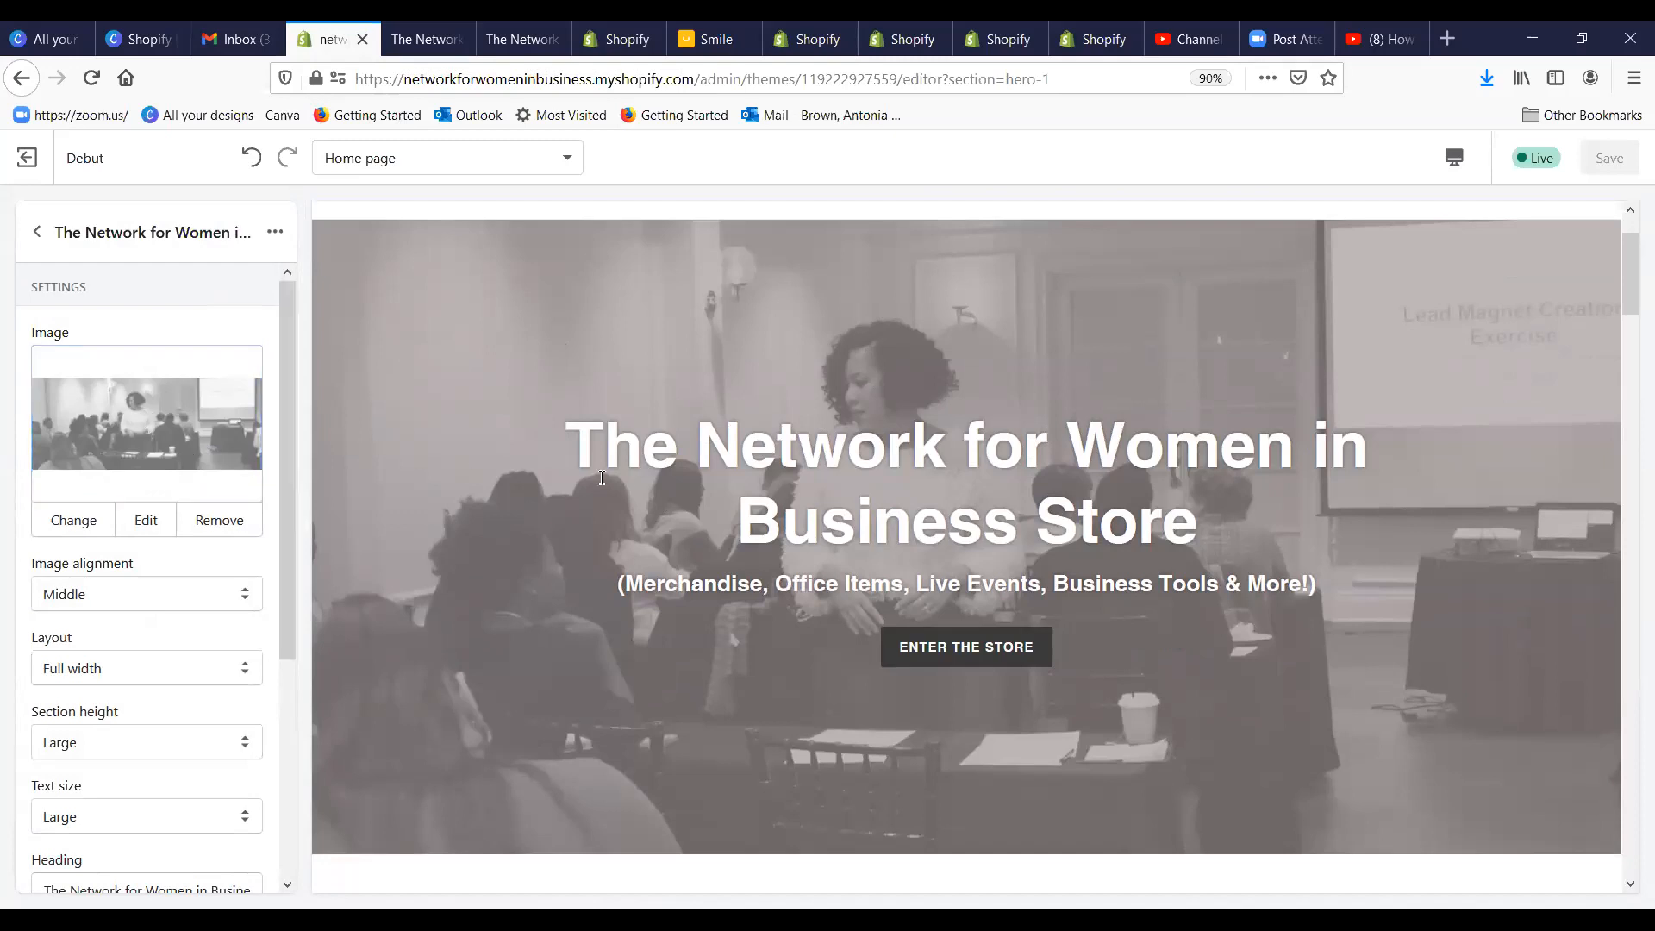
pyautogui.moveTo(287, 463); pyautogui.dragTo(231, 706)
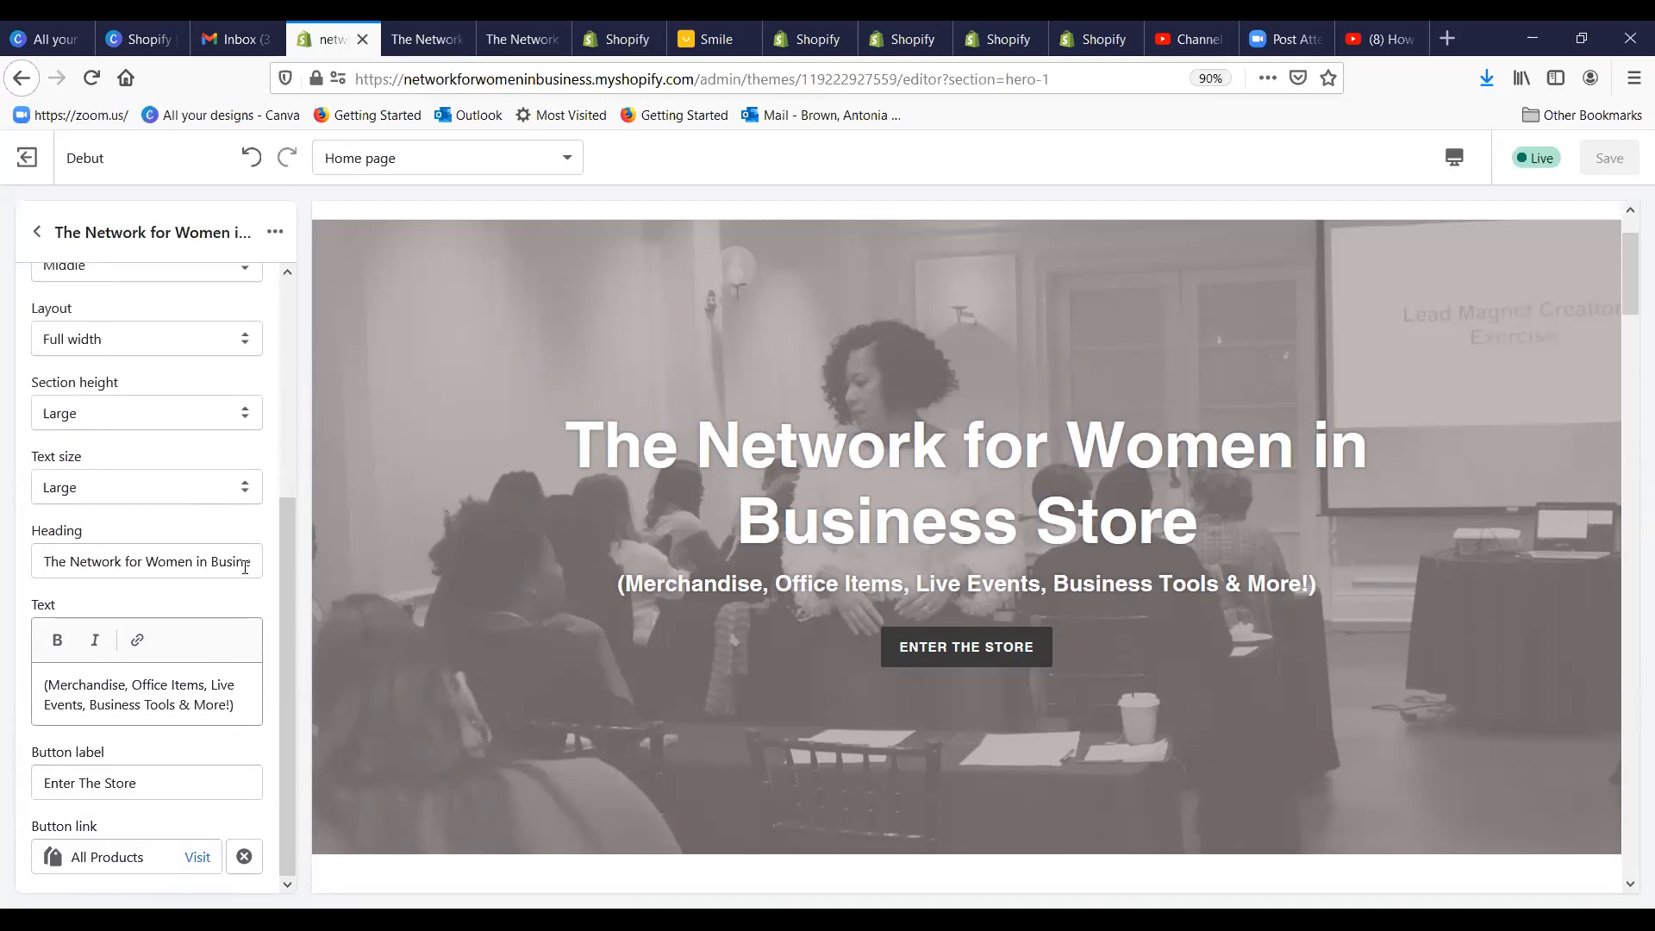
pyautogui.click(146, 561)
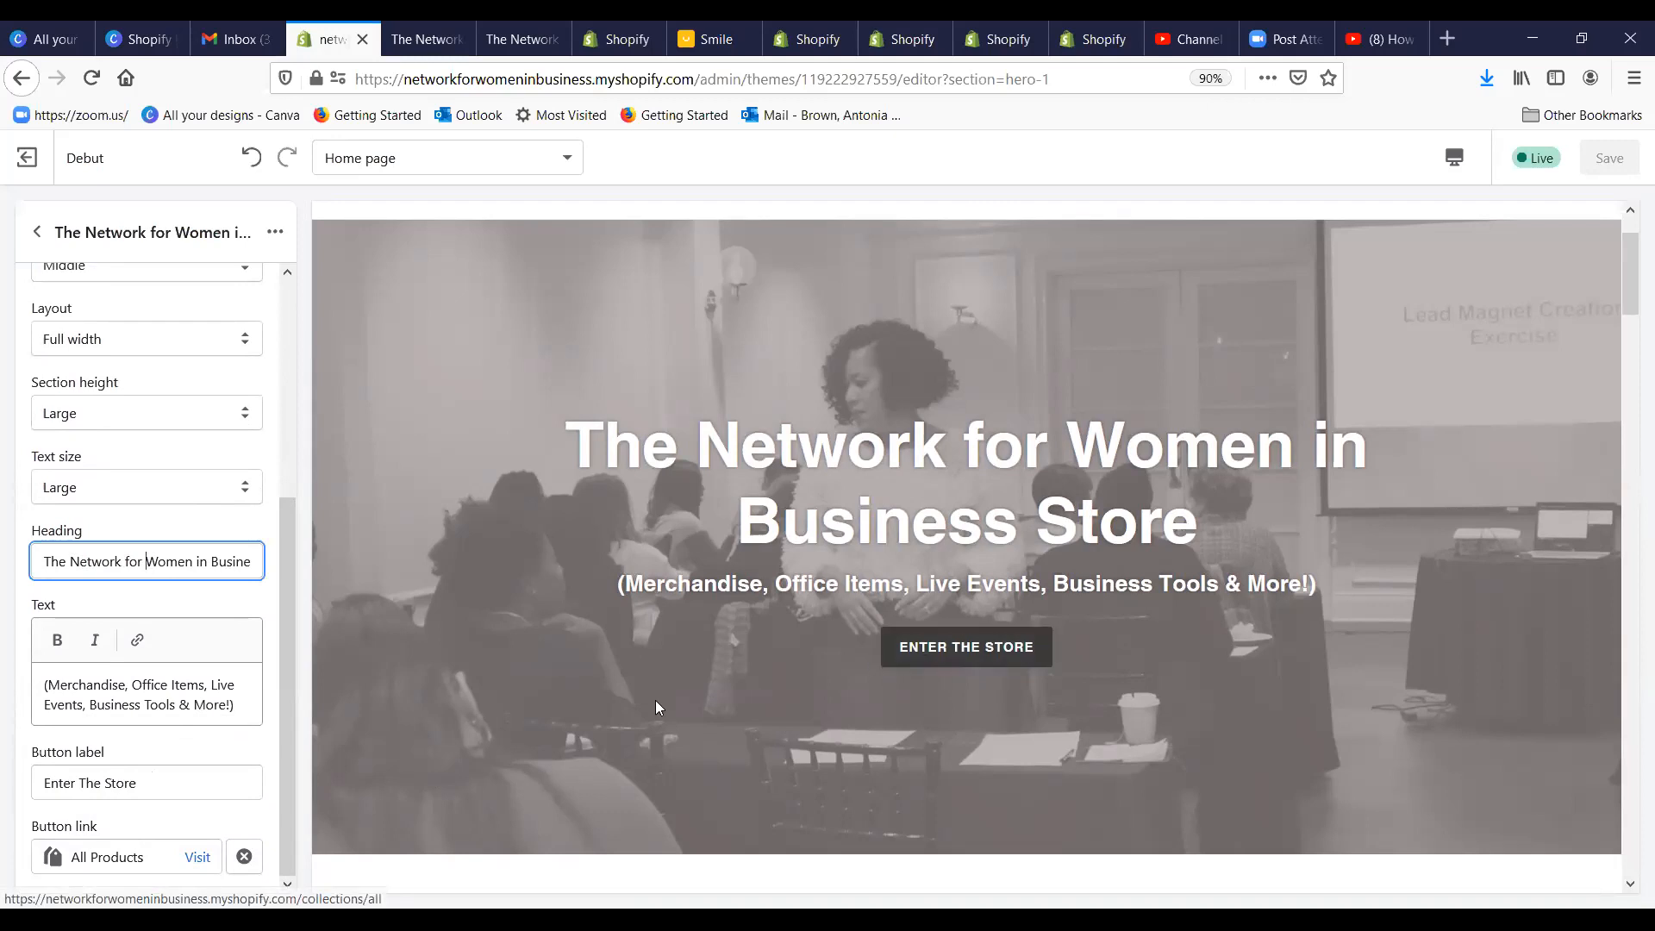
pyautogui.click(964, 621)
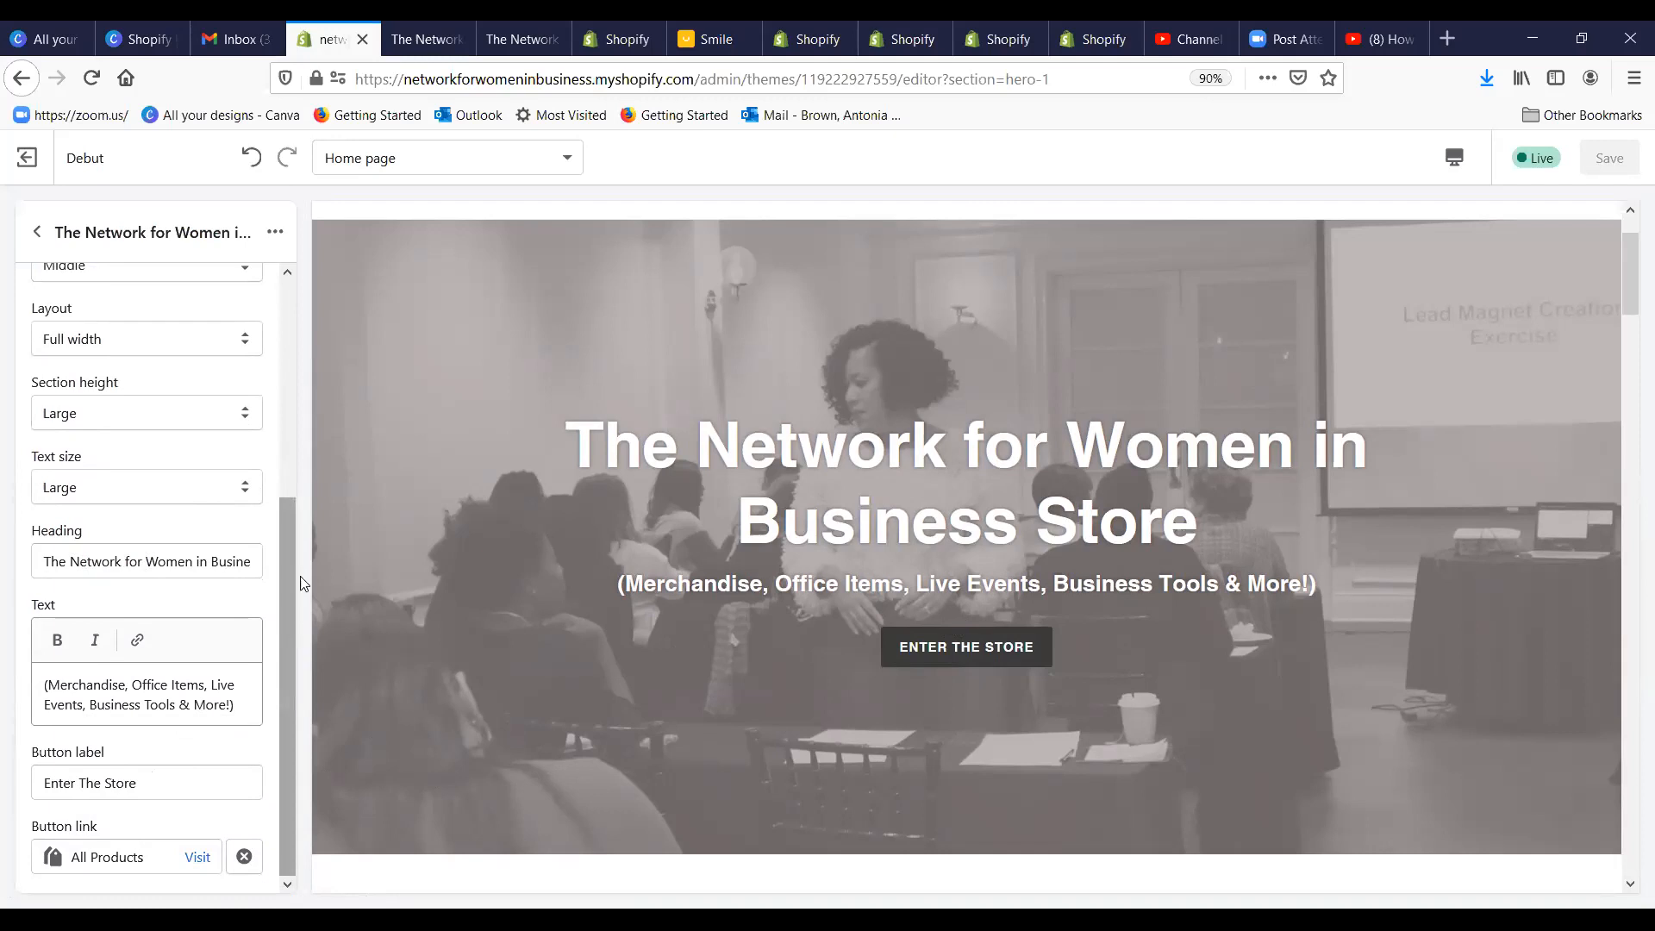
# Step: Test the Enter The Store button on the storefront, look over the product collection, and go back to the home page
pyautogui.click(426, 38)
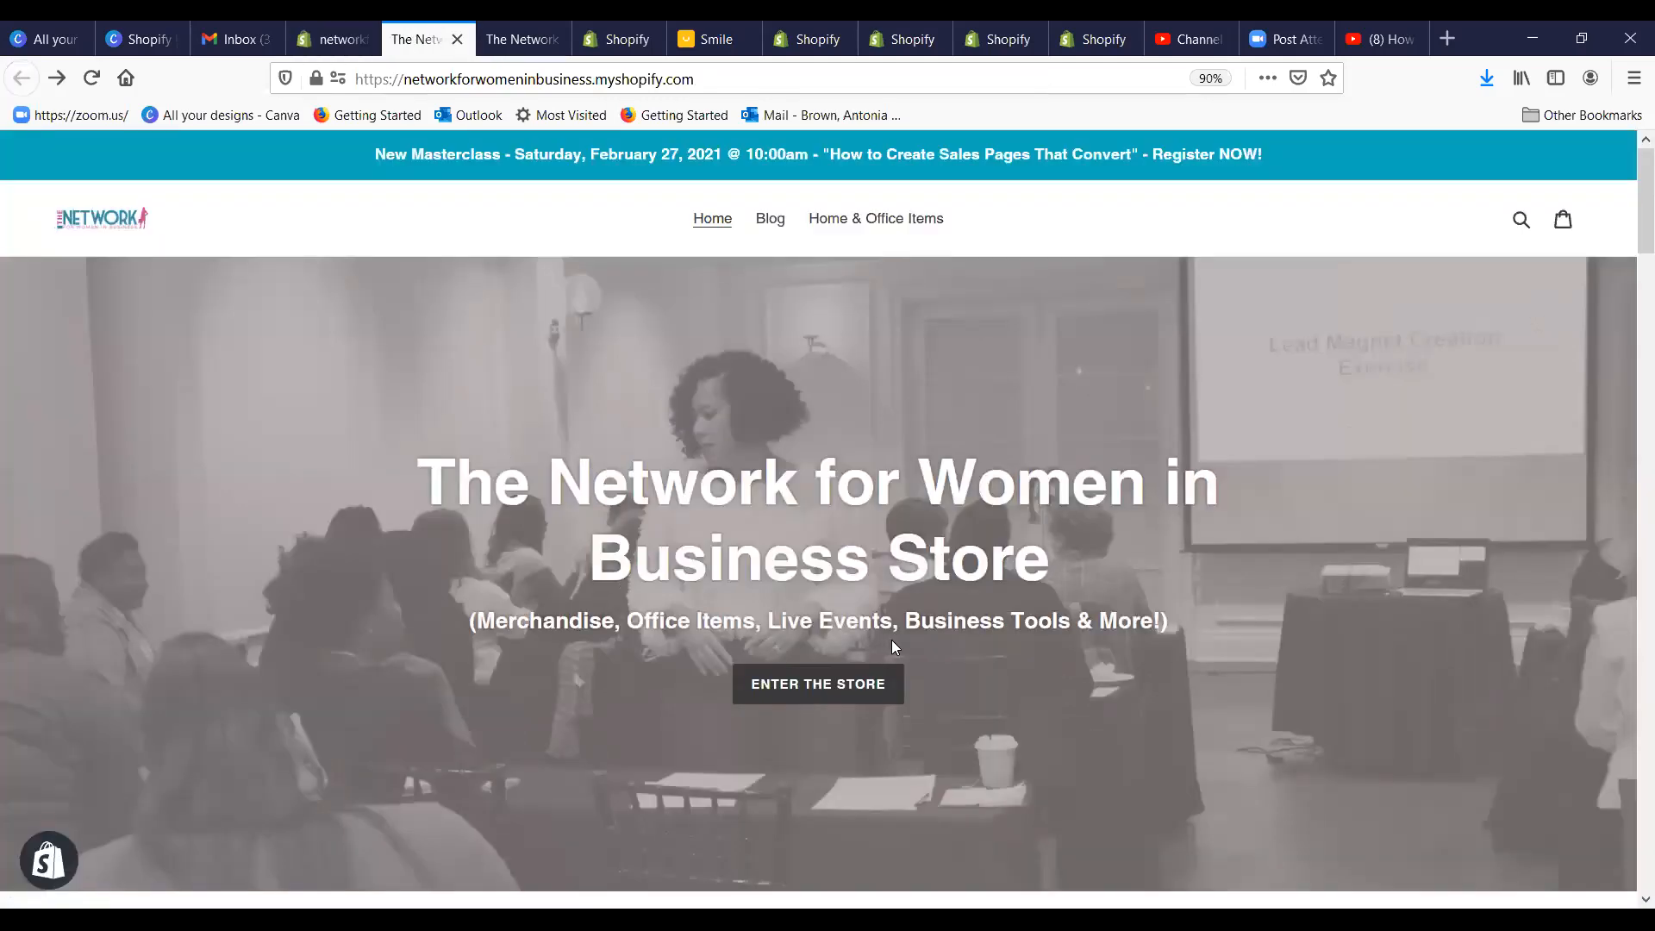
pyautogui.click(834, 689)
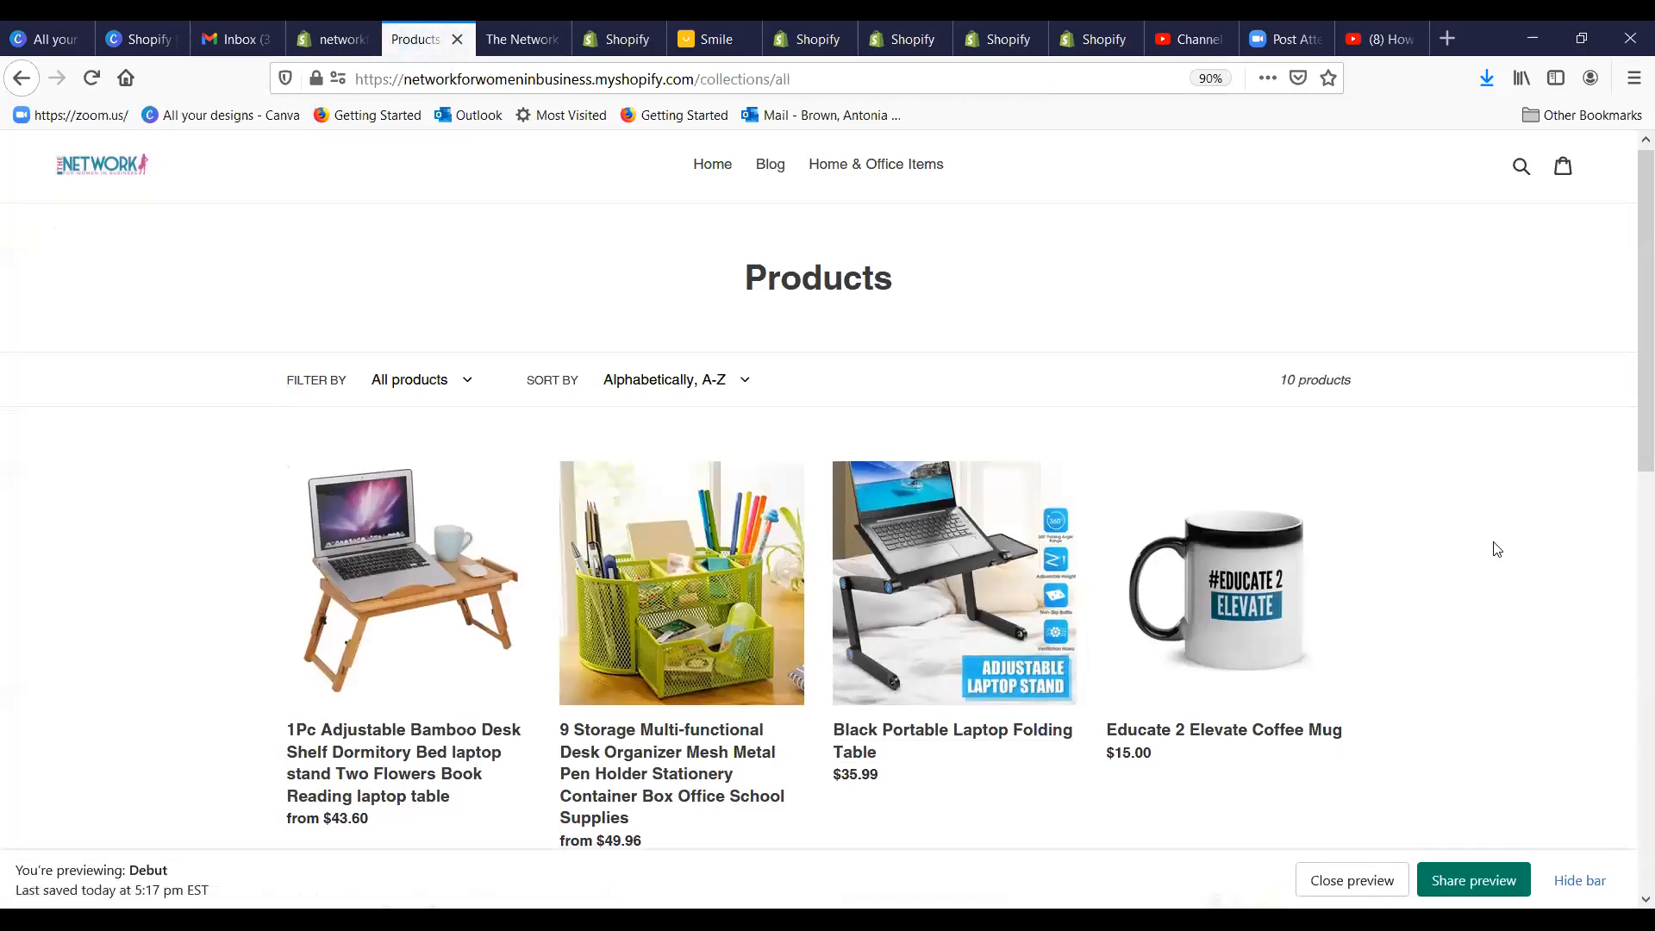
pyautogui.scroll(-10, 1486, 537)
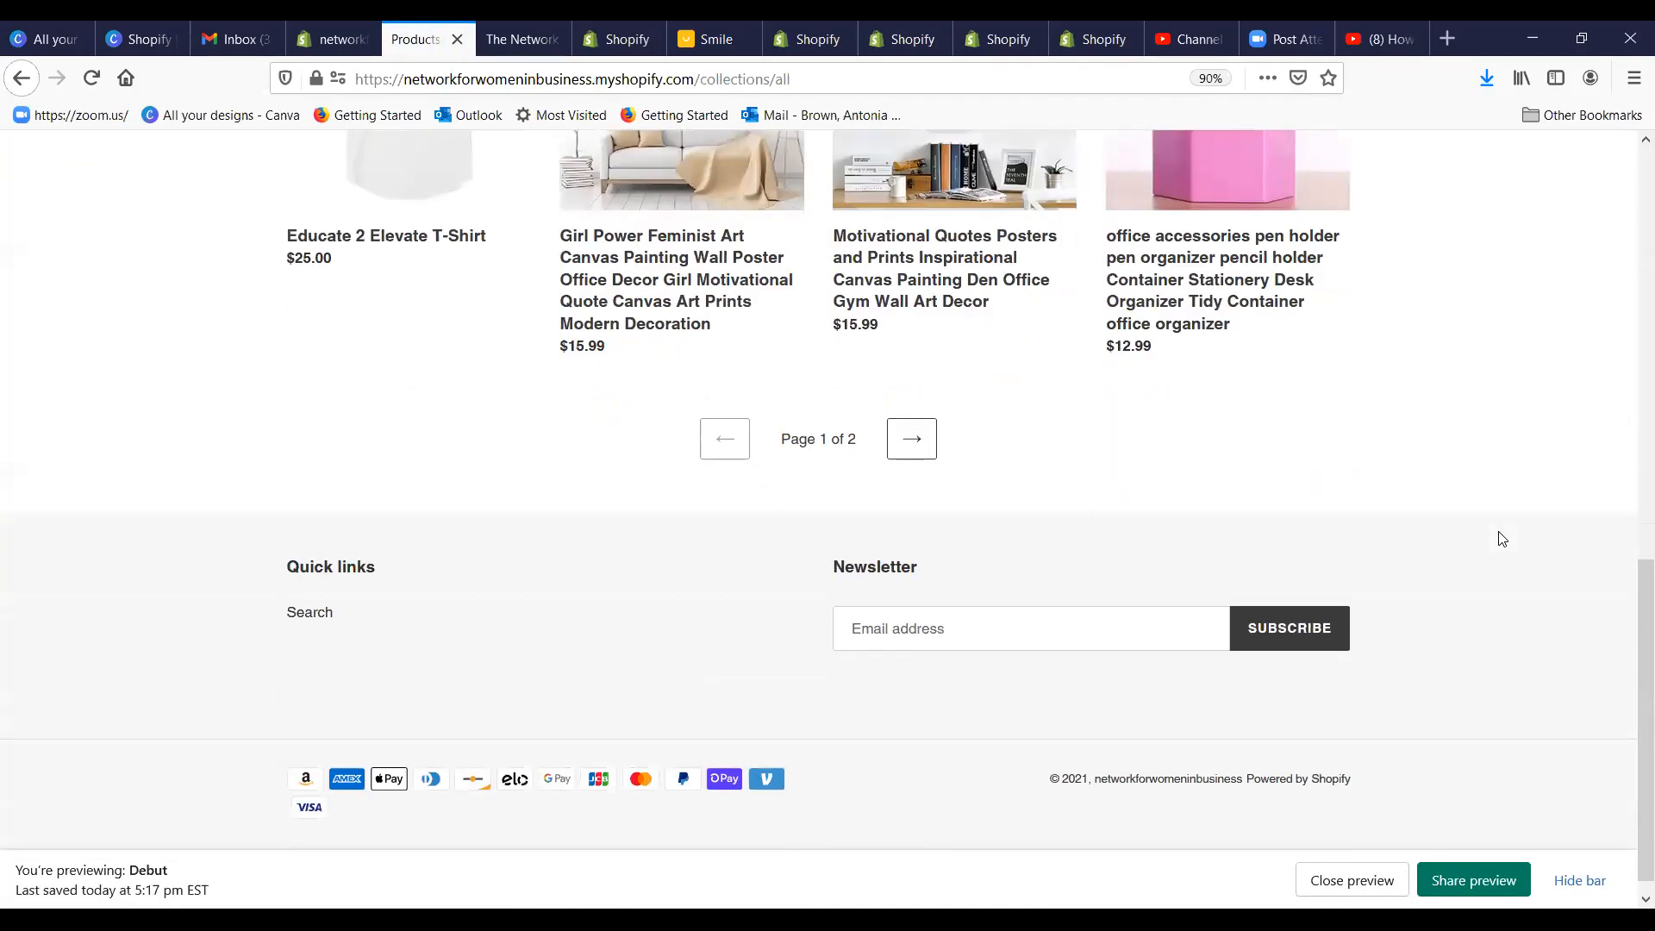
pyautogui.scroll(10, 1500, 536)
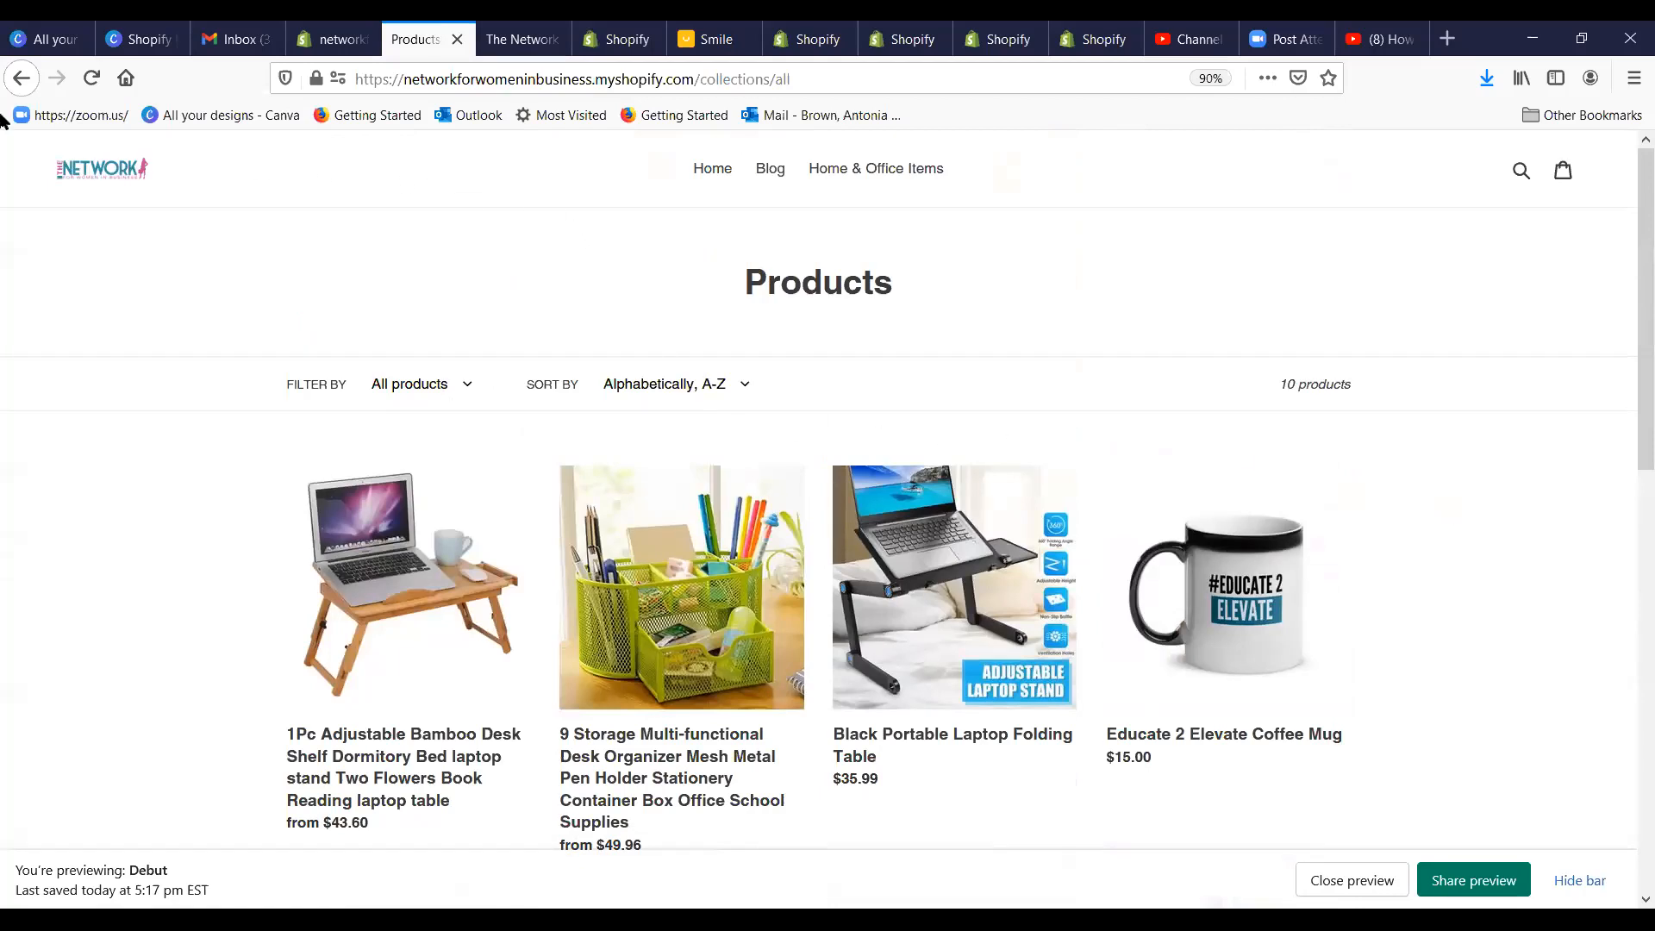
pyautogui.click(22, 77)
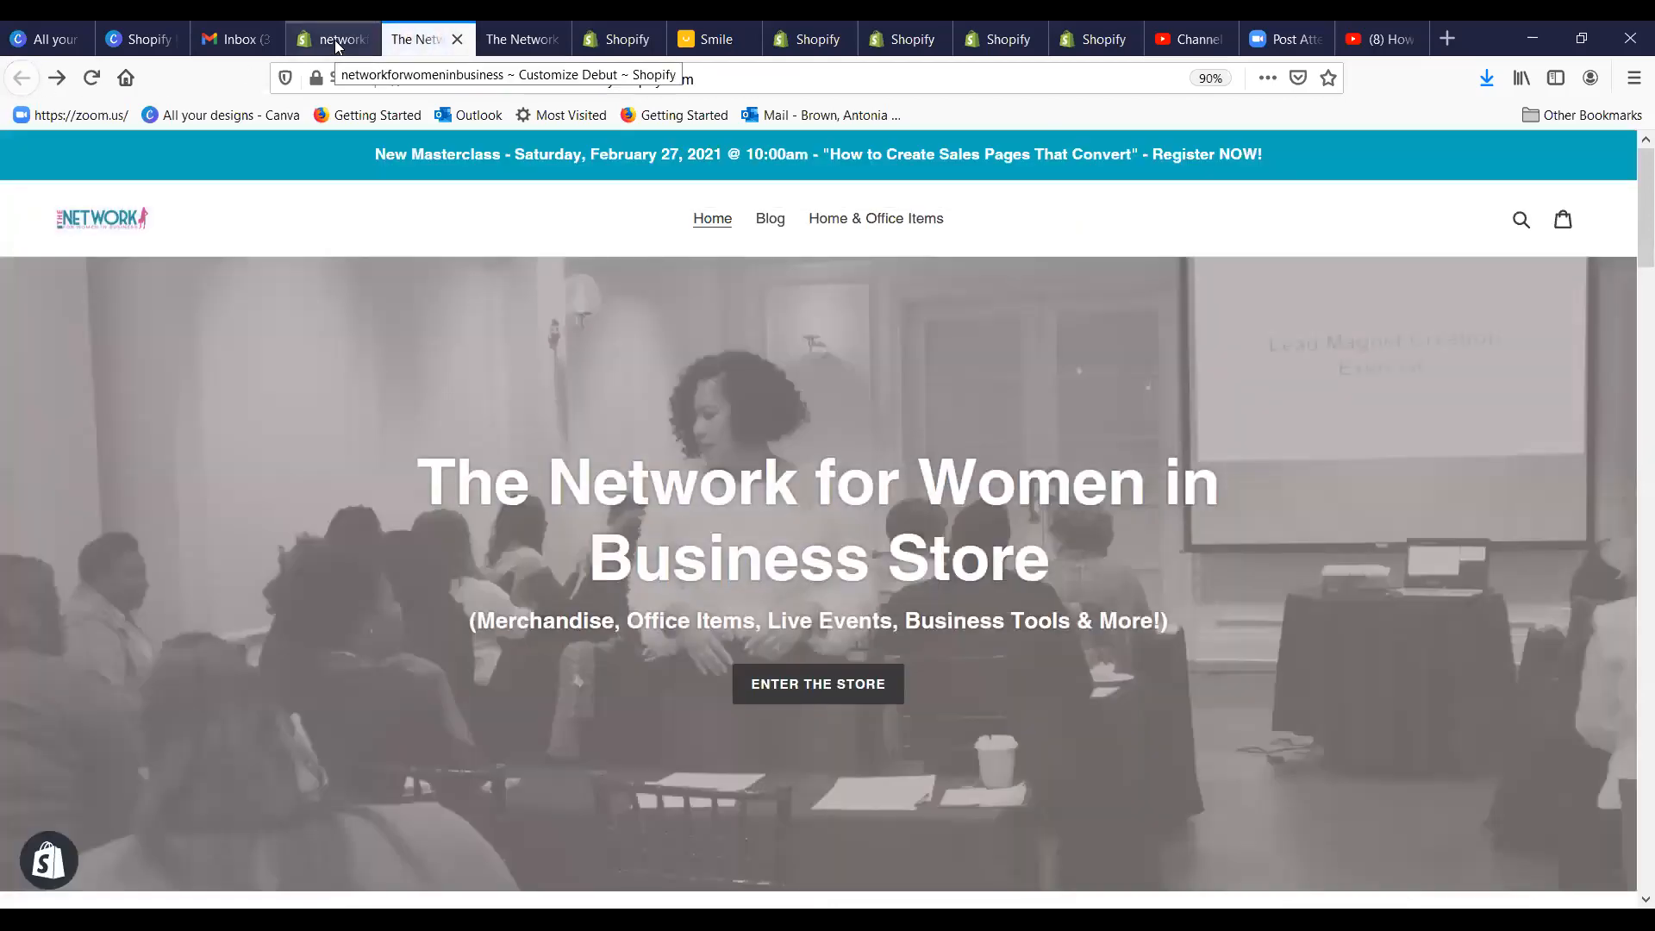
# Step: In the theme editor, open the E2E Baseball T-Shirt column within the Educate 2 Elevate Method Swag section
pyautogui.click(337, 41)
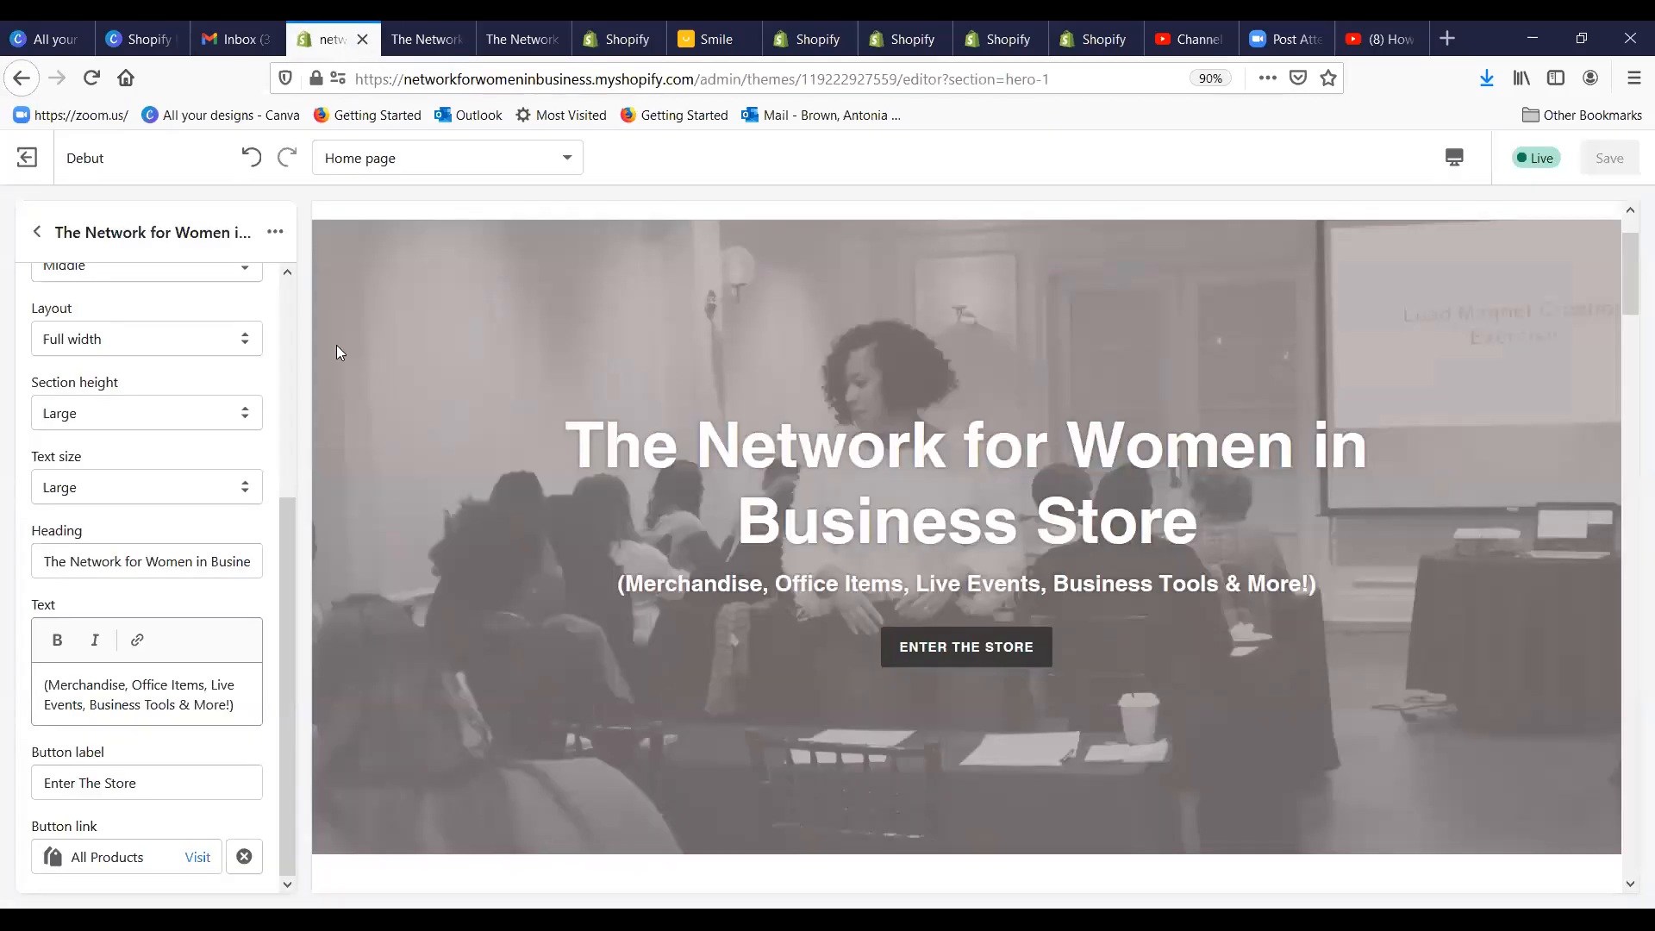
pyautogui.click(37, 231)
pyautogui.scroll(-10, 533, 427)
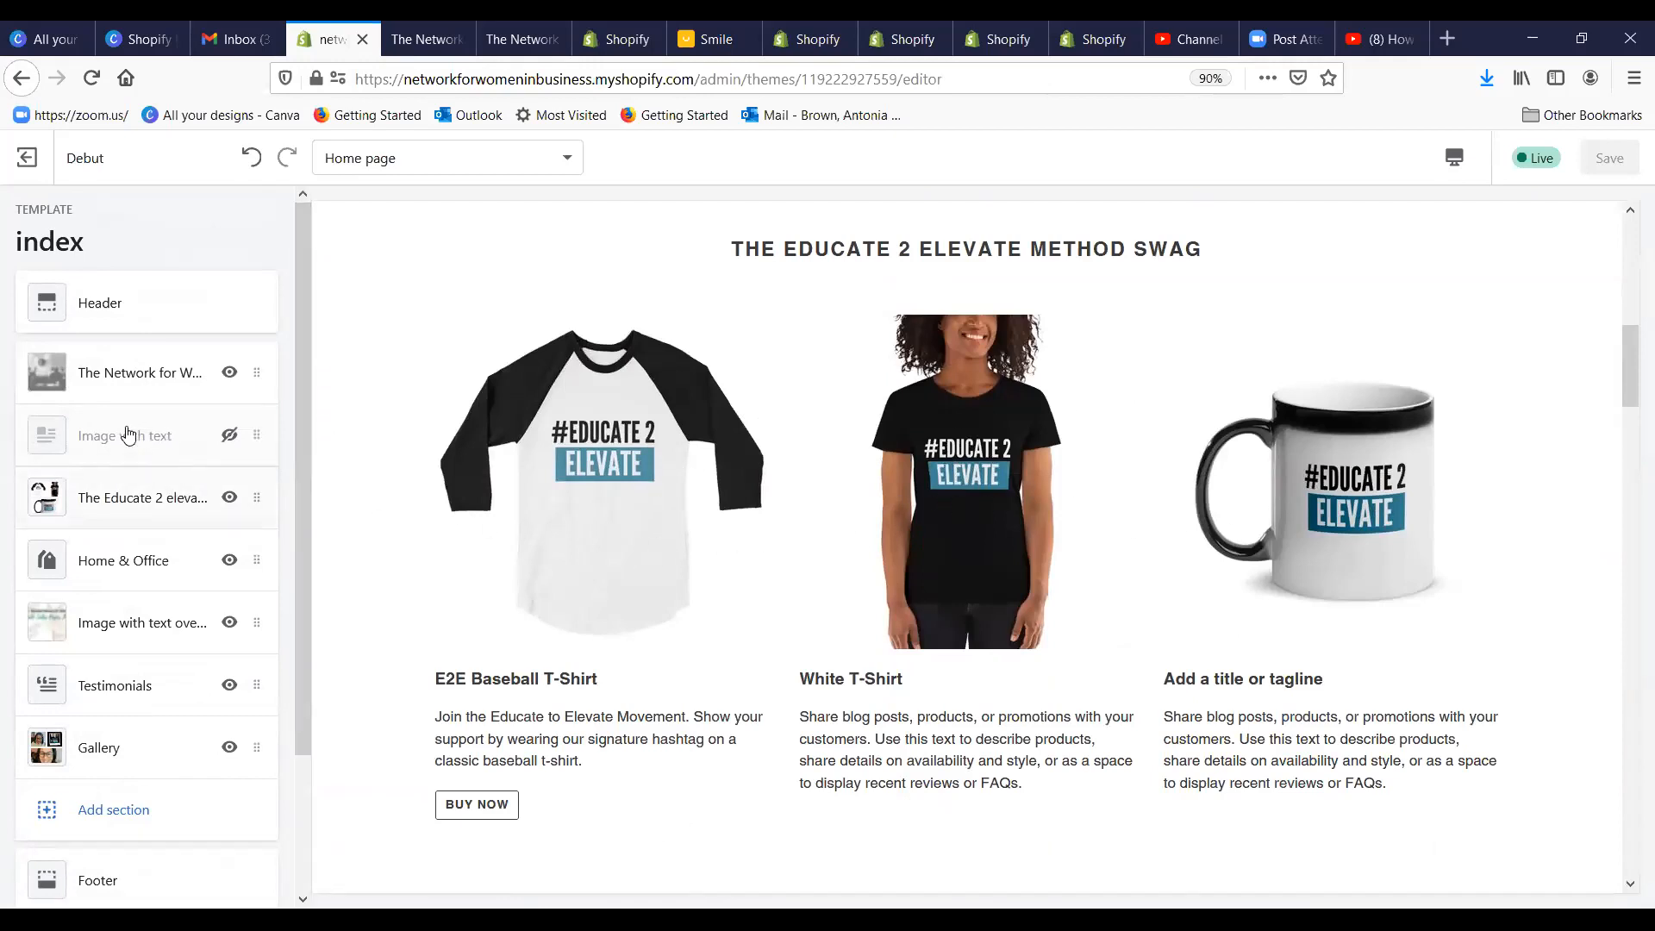
pyautogui.click(116, 514)
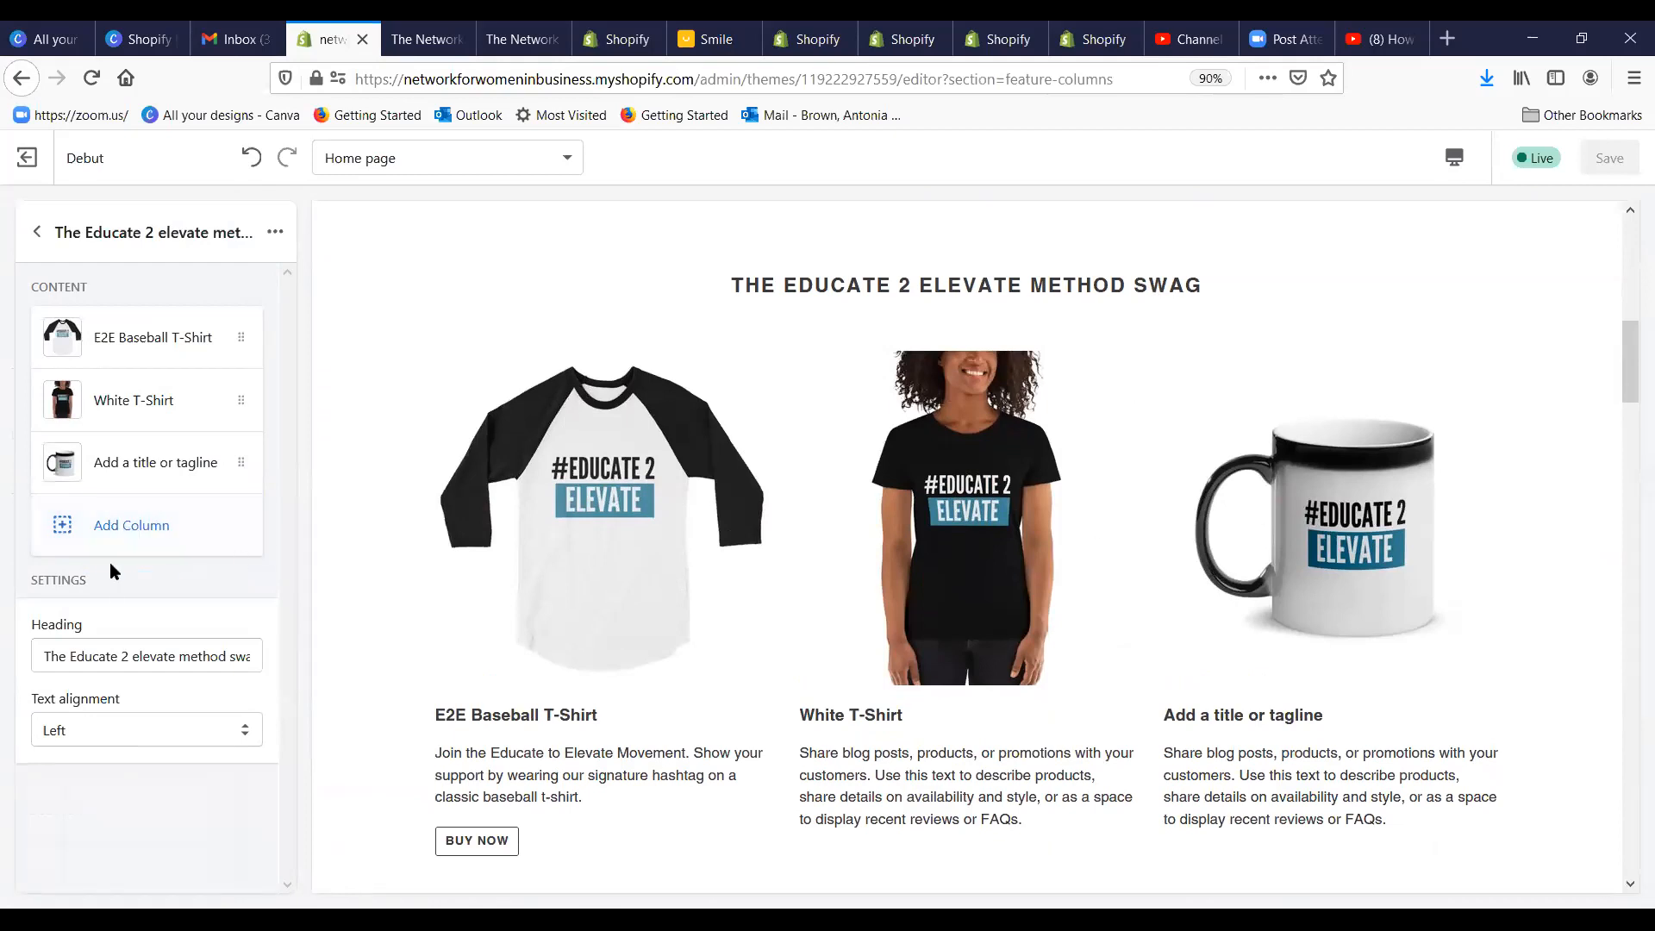
pyautogui.click(110, 345)
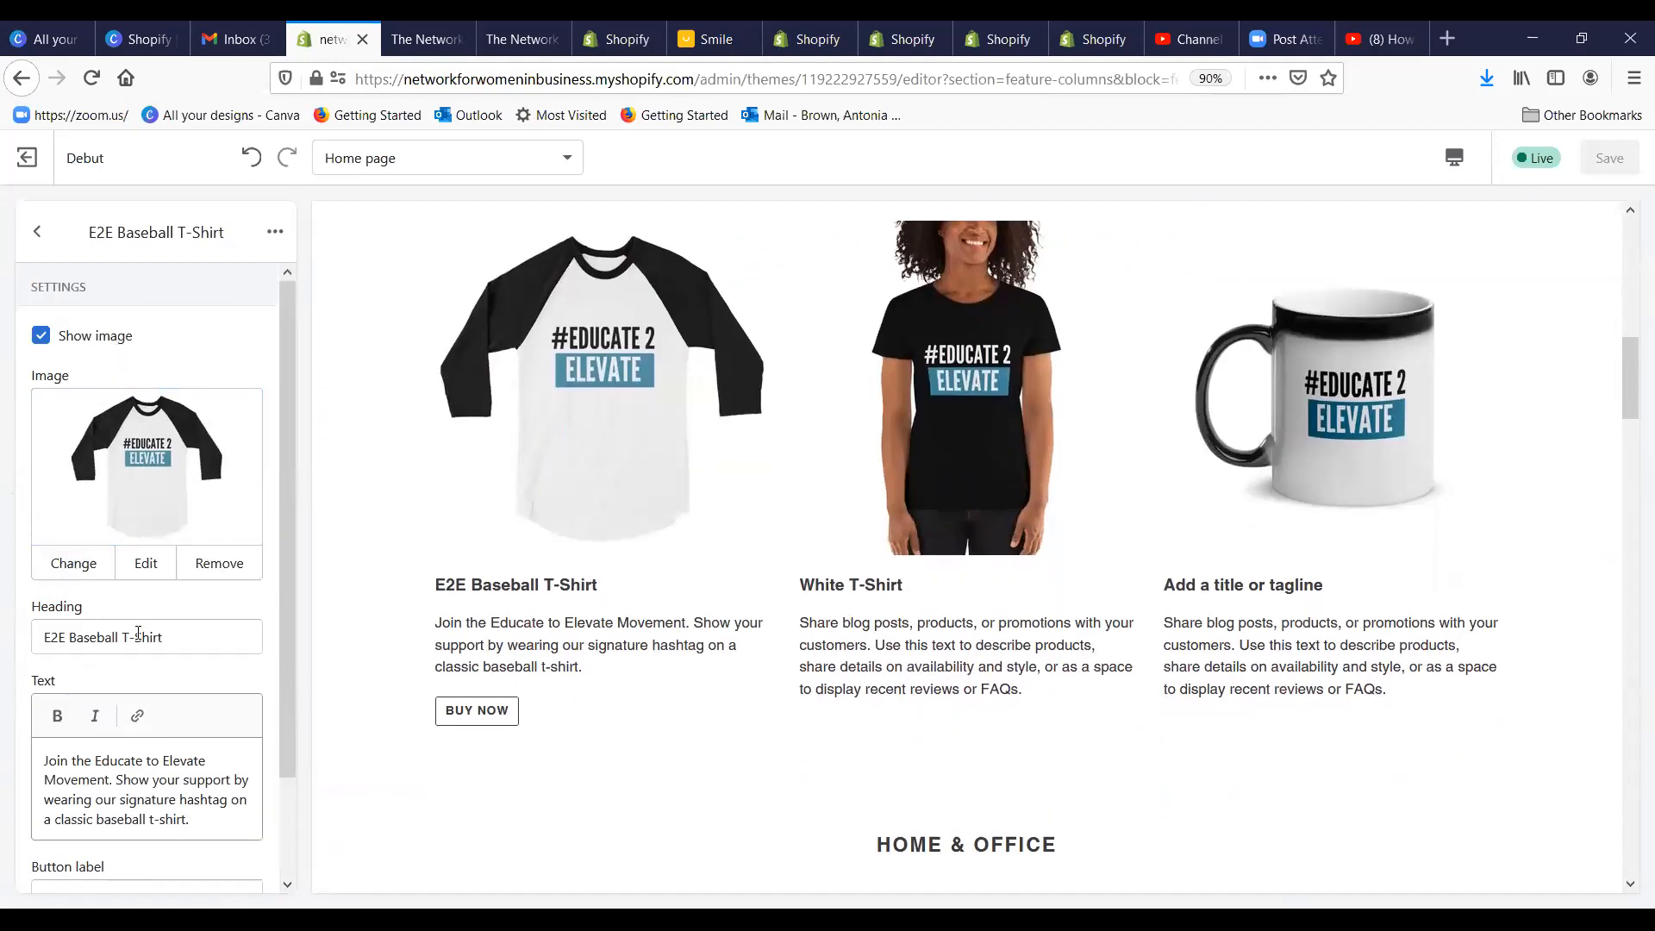
# Step: Examine the heading, description text and button settings of the E2E Baseball T-Shirt column
pyautogui.scroll(-2, 165, 638)
pyautogui.moveTo(193, 522); pyautogui.dragTo(23, 529)
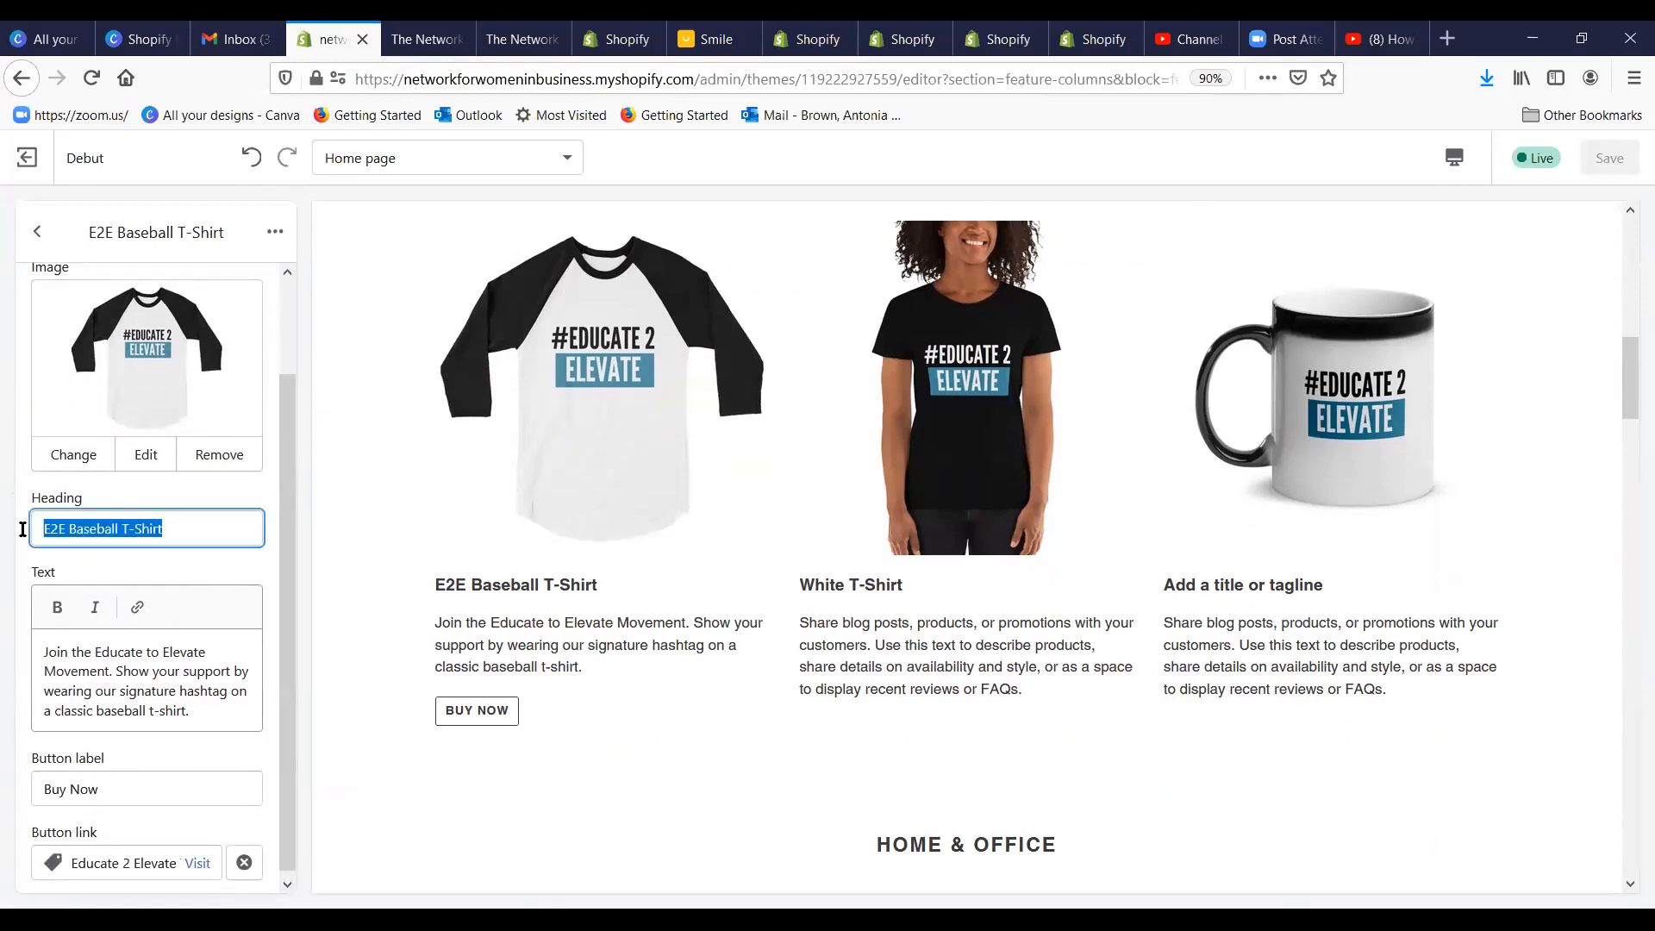
pyautogui.moveTo(44, 658); pyautogui.dragTo(227, 728)
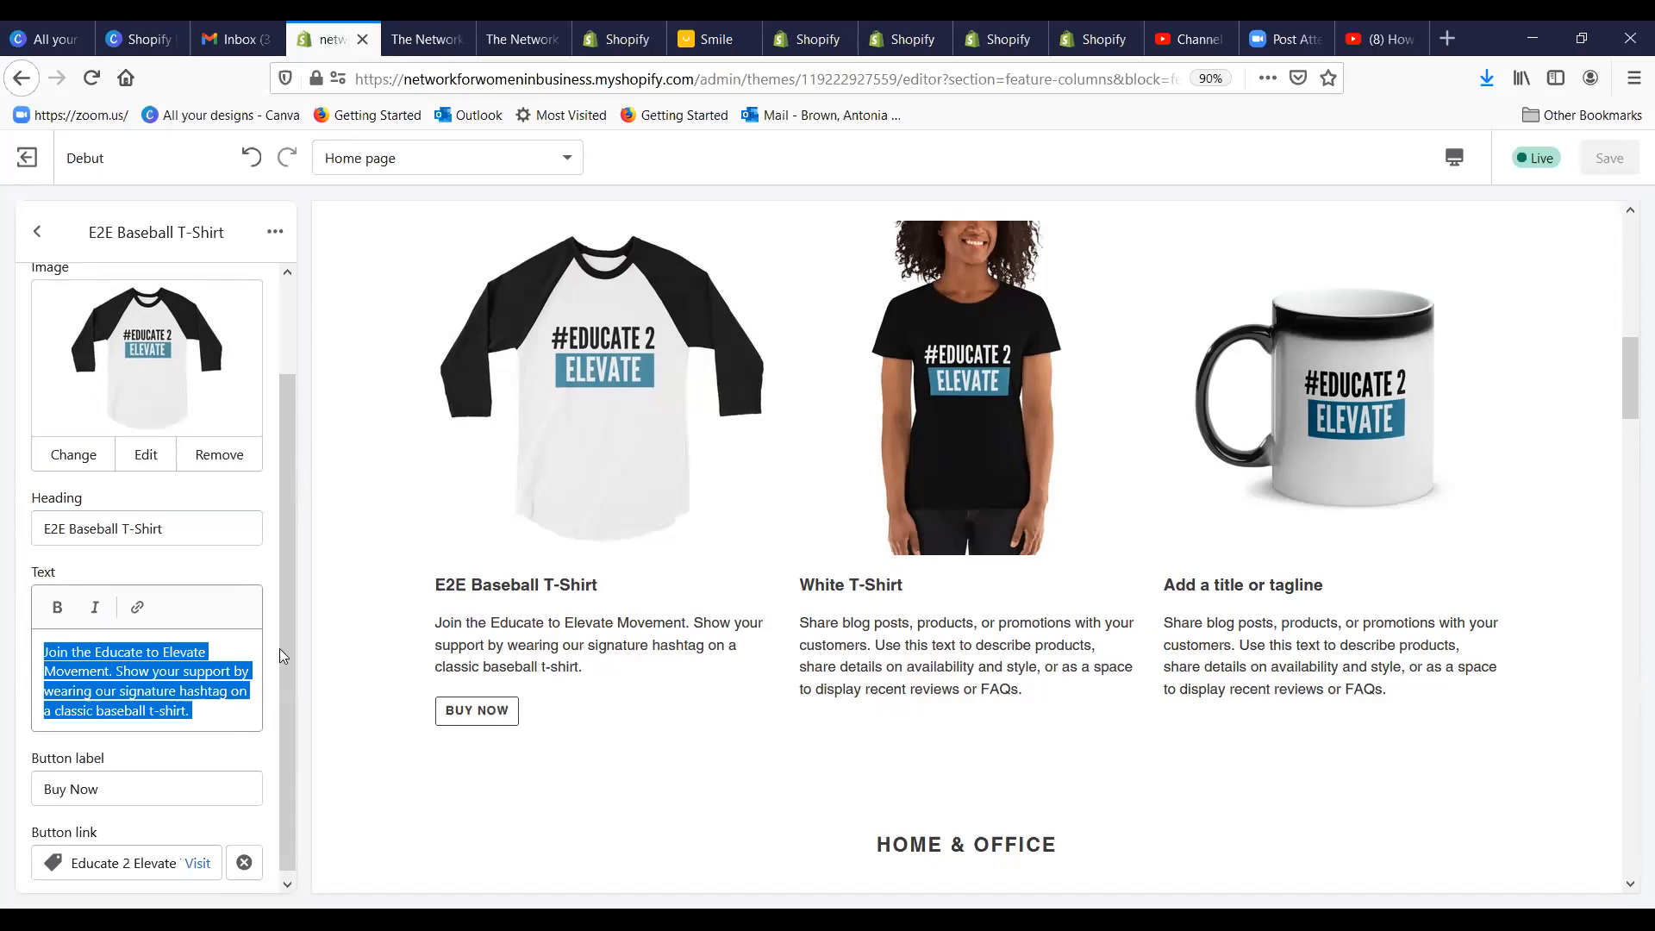
pyautogui.scroll(-1, 280, 650)
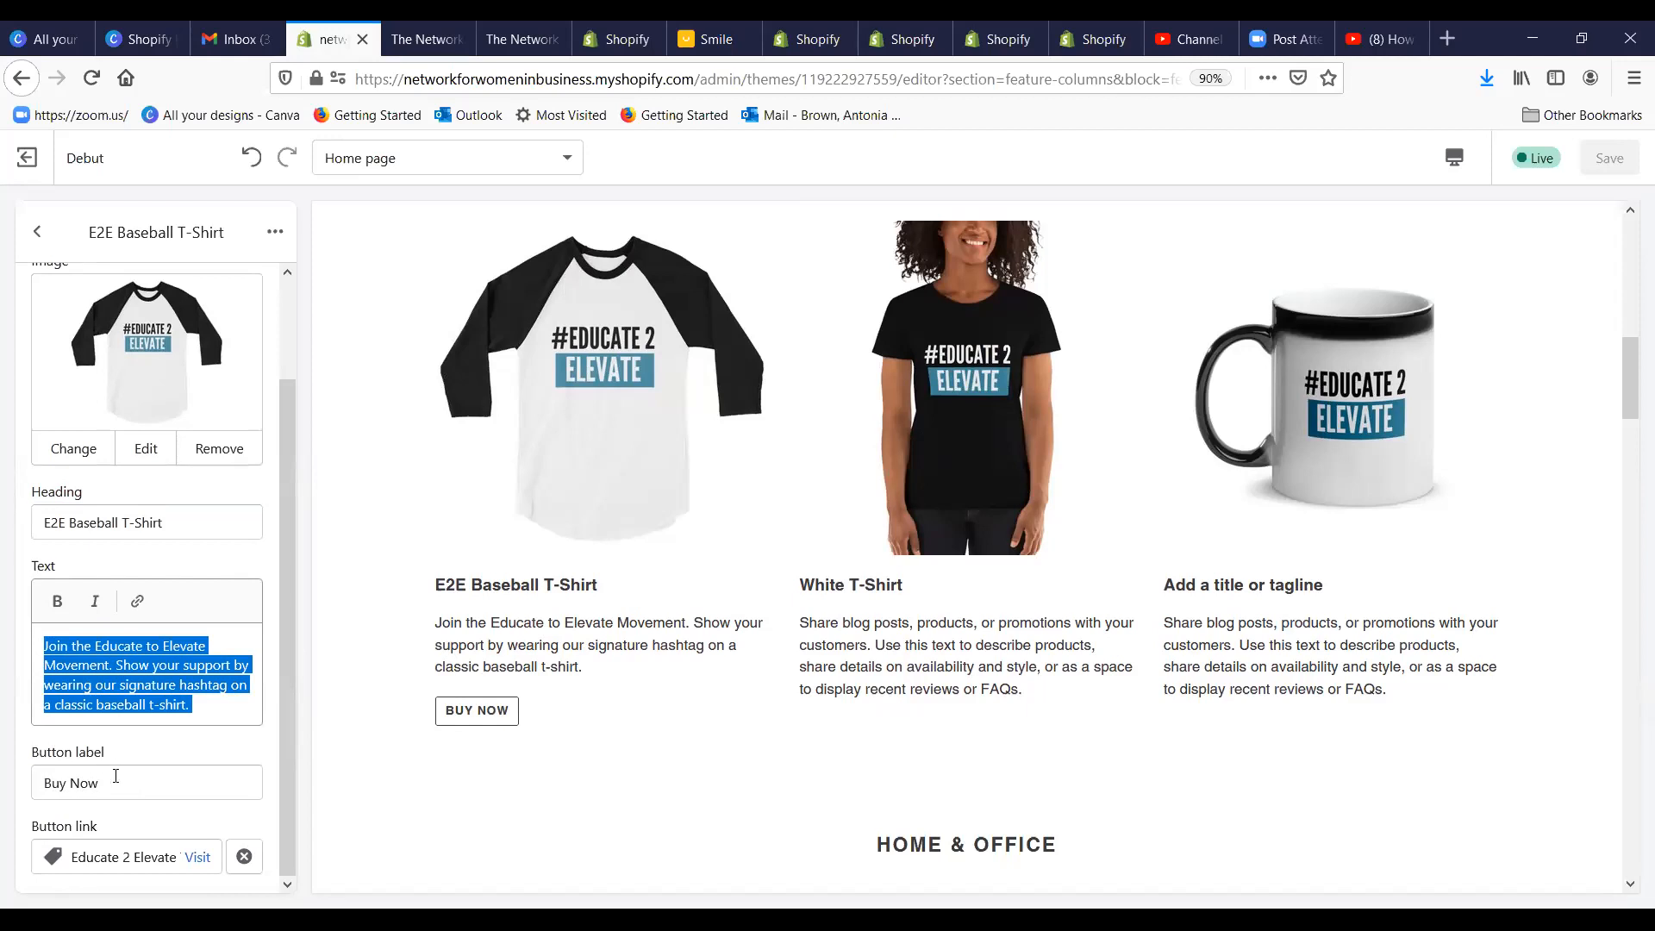
# Step: Link the baseball T-shirt column's Buy Now button to the Educate 2 Elevate T-Shirt product and return to the section's column list
pyautogui.click(136, 859)
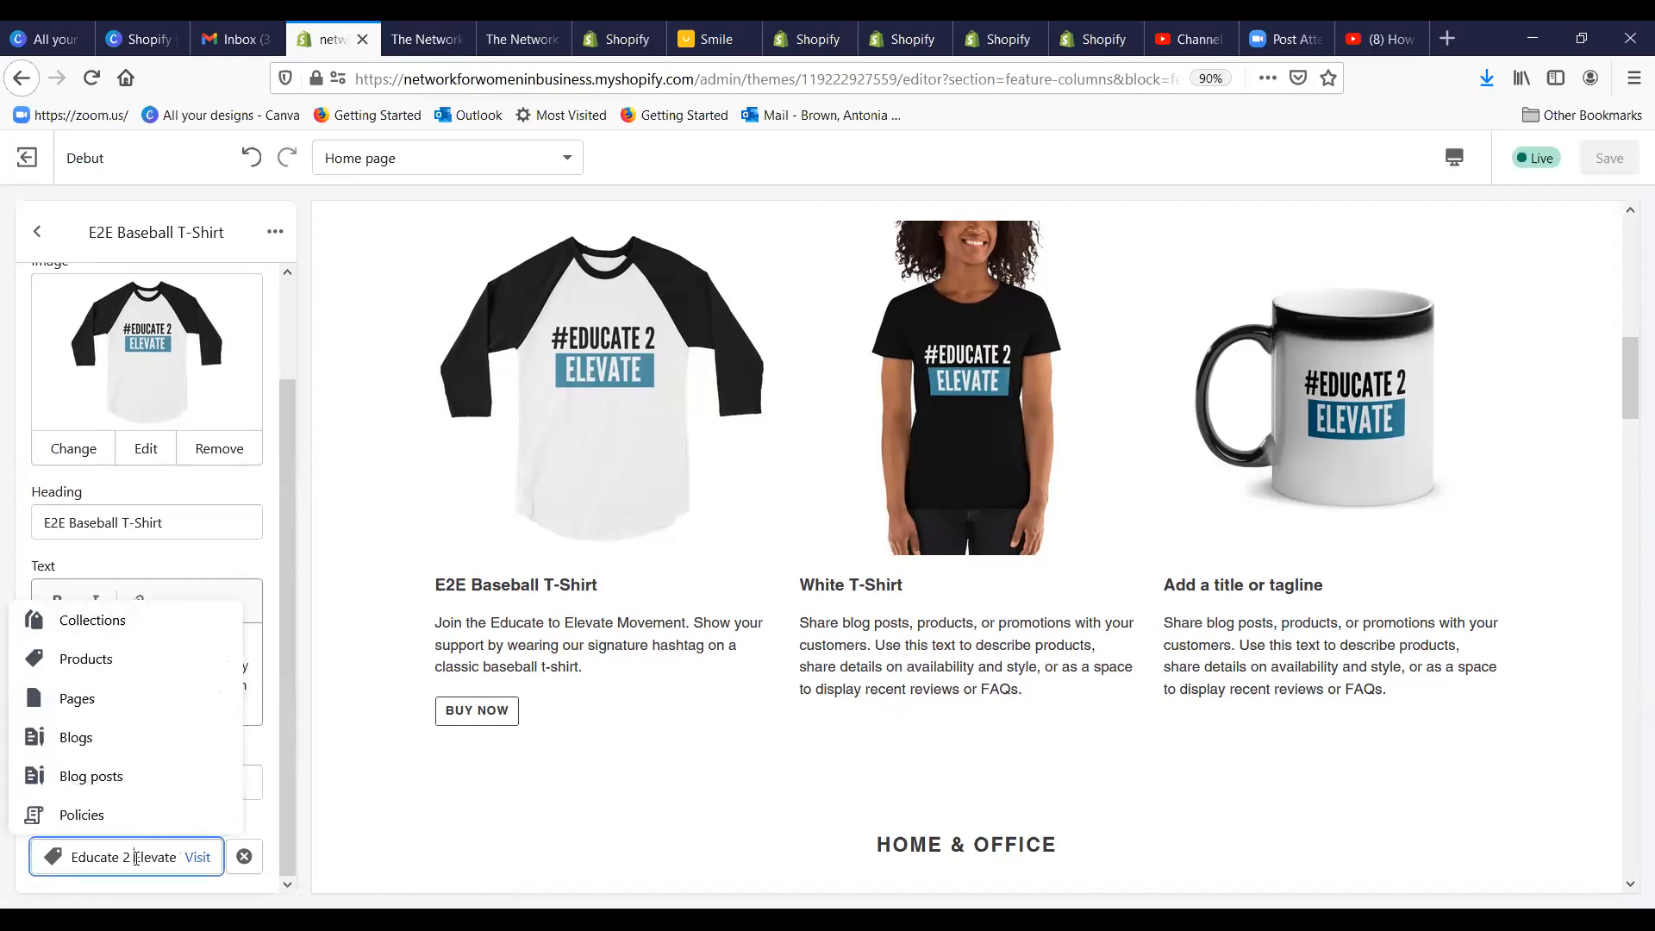
pyautogui.click(104, 662)
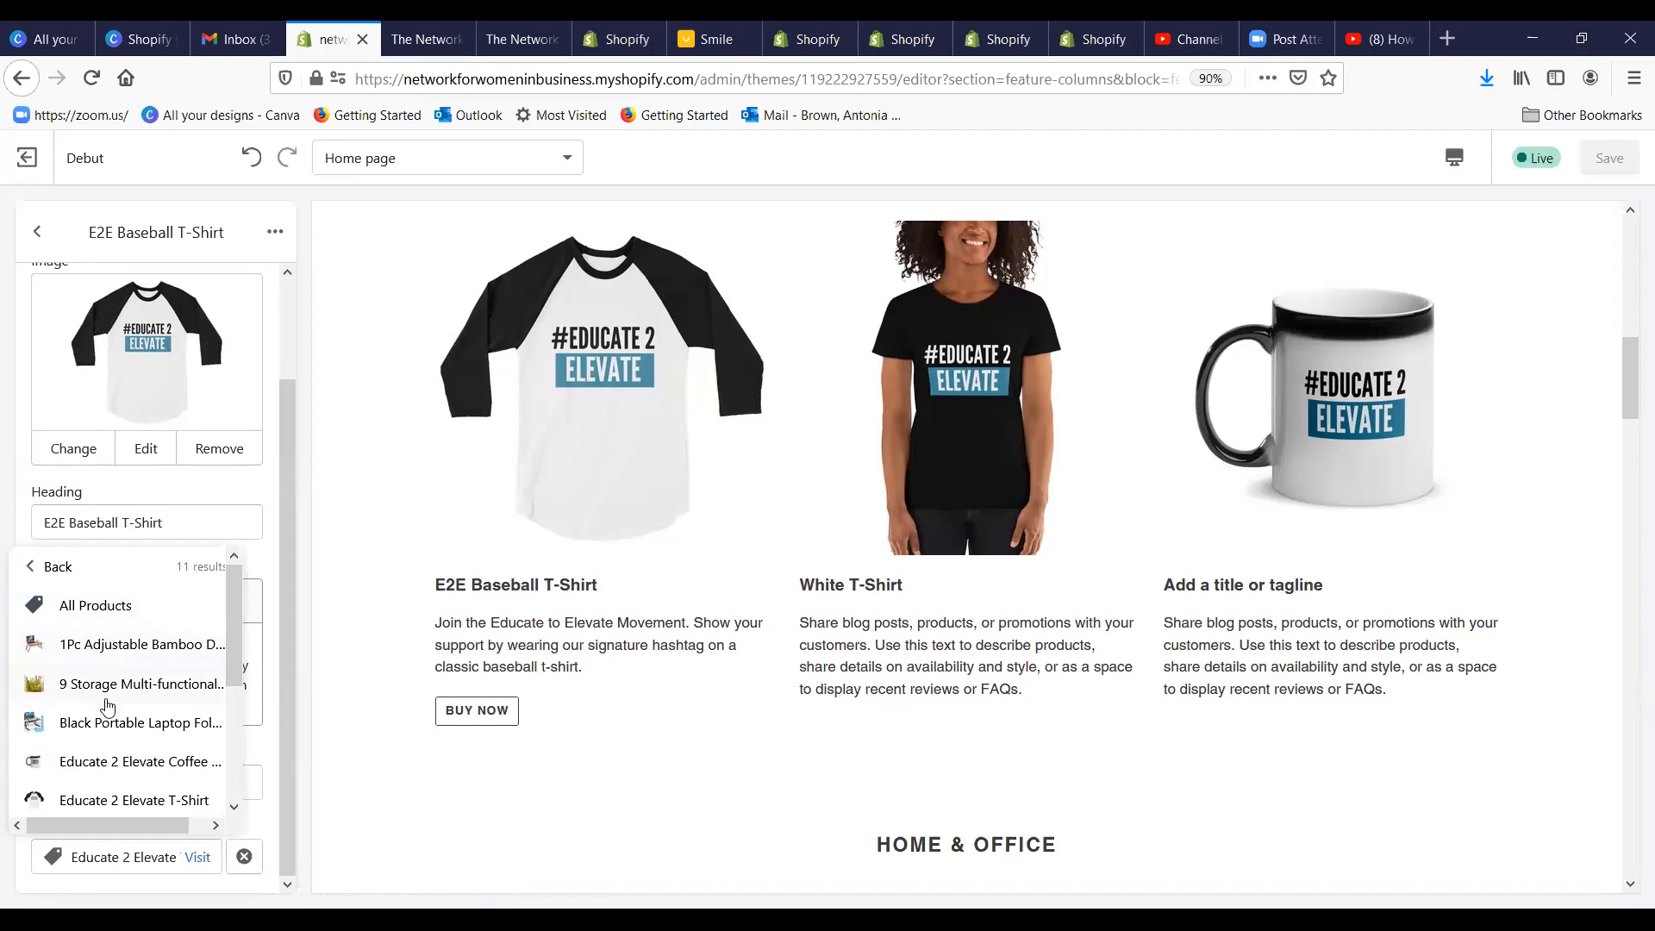
pyautogui.scroll(-4, 100, 724)
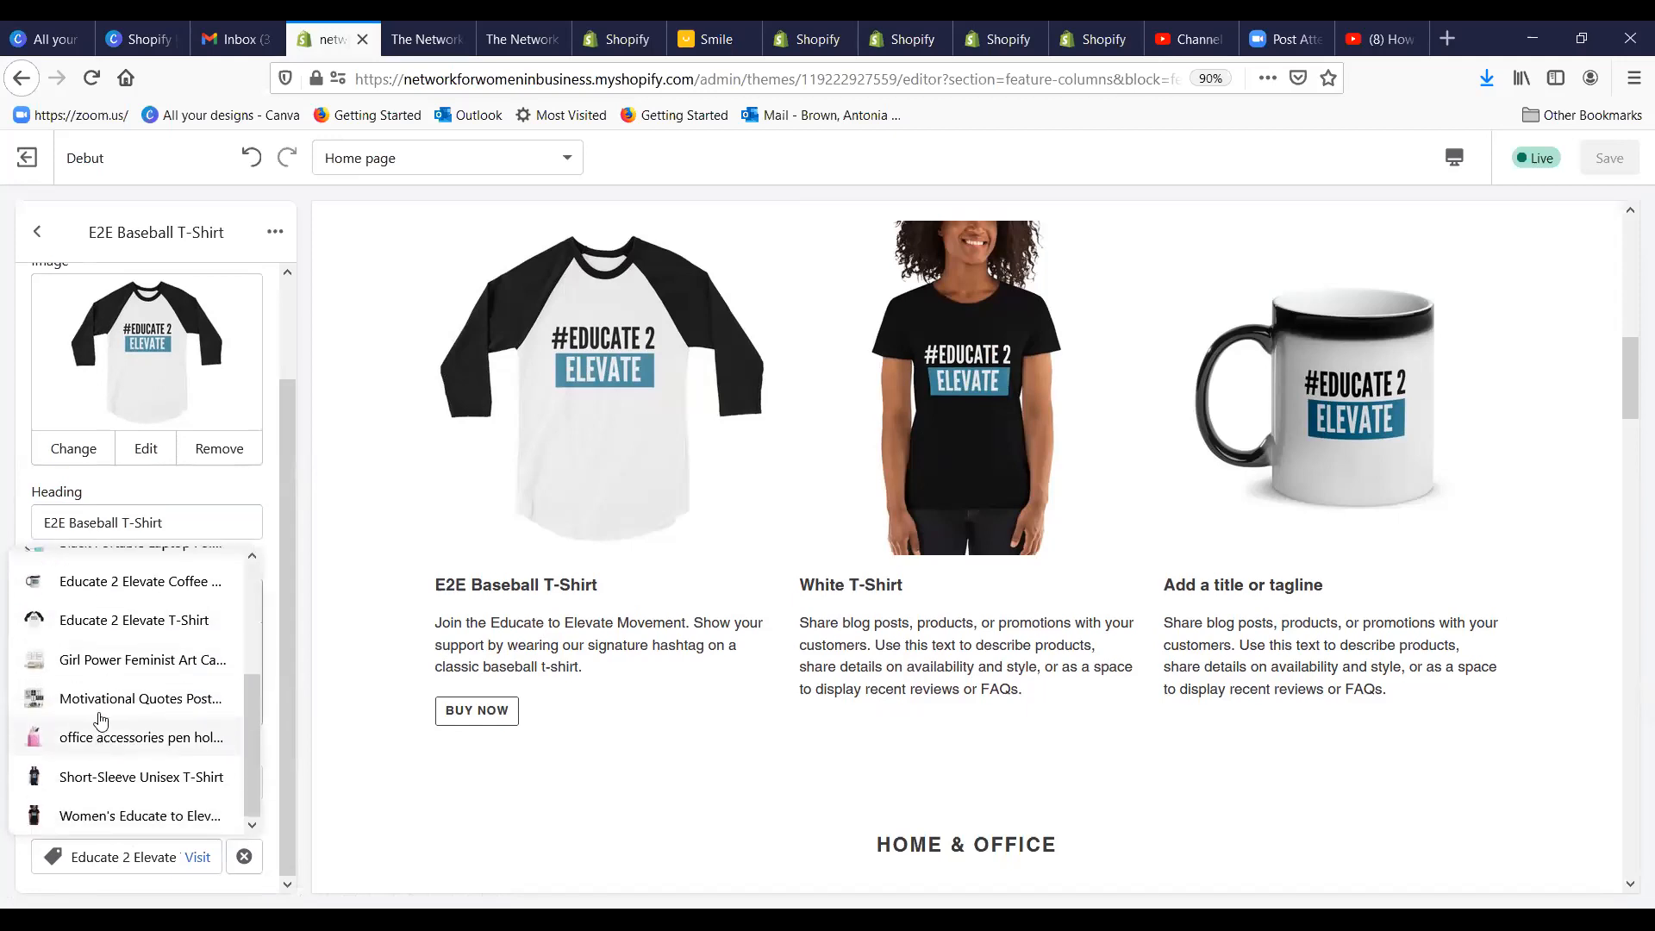
pyautogui.click(105, 621)
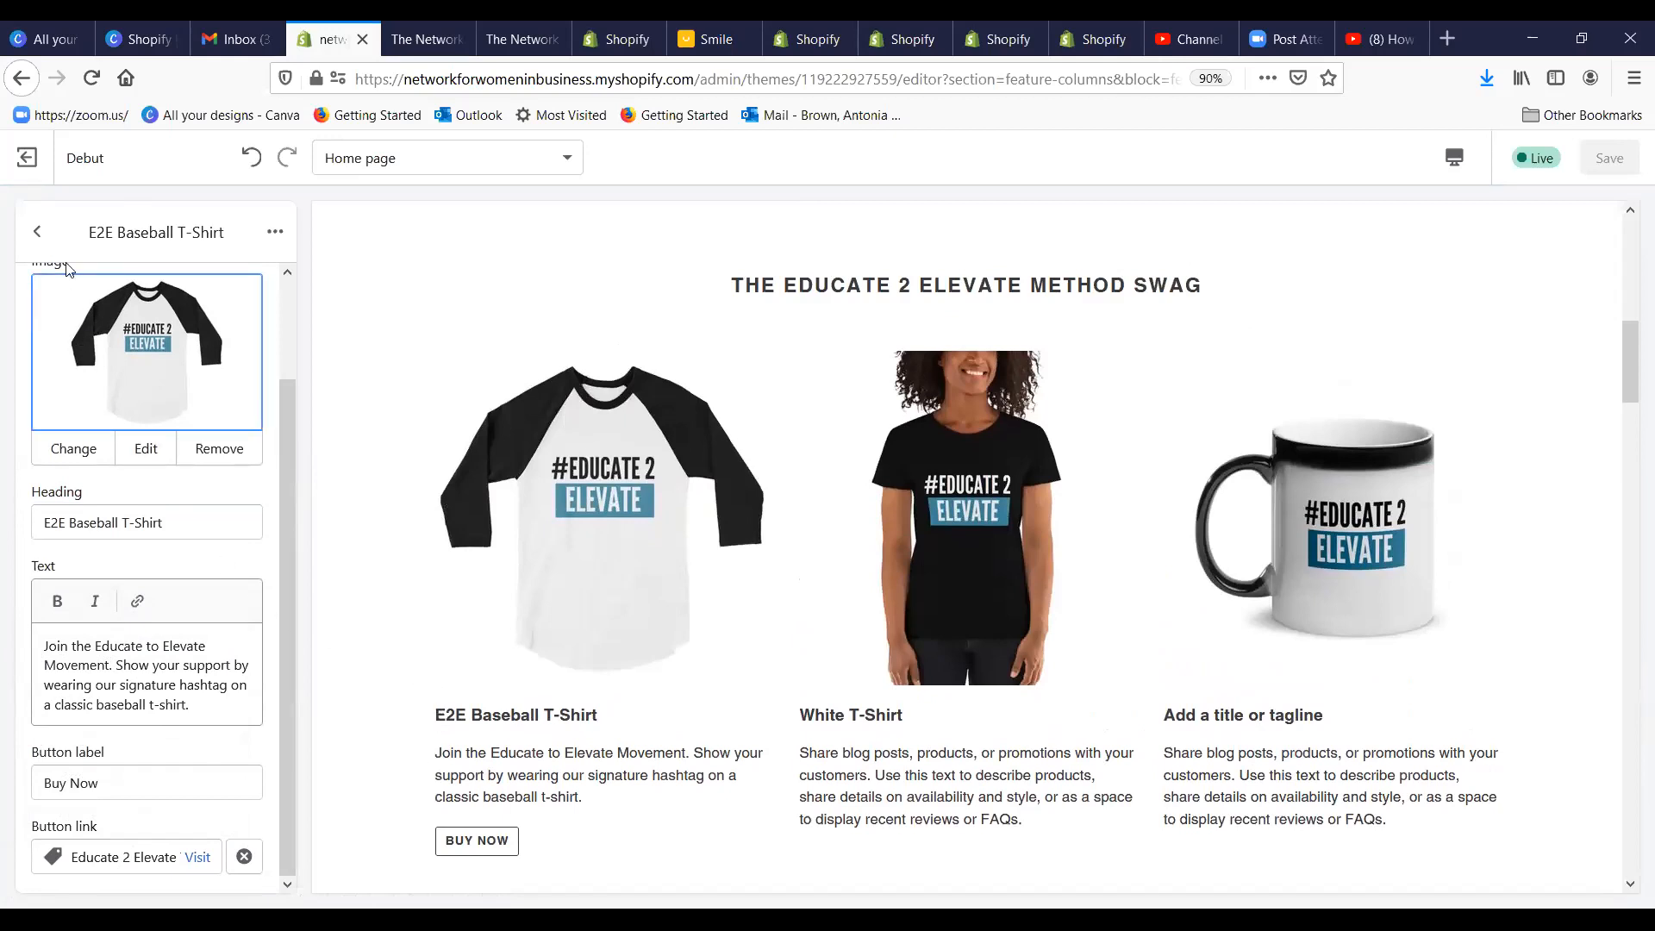
pyautogui.click(38, 232)
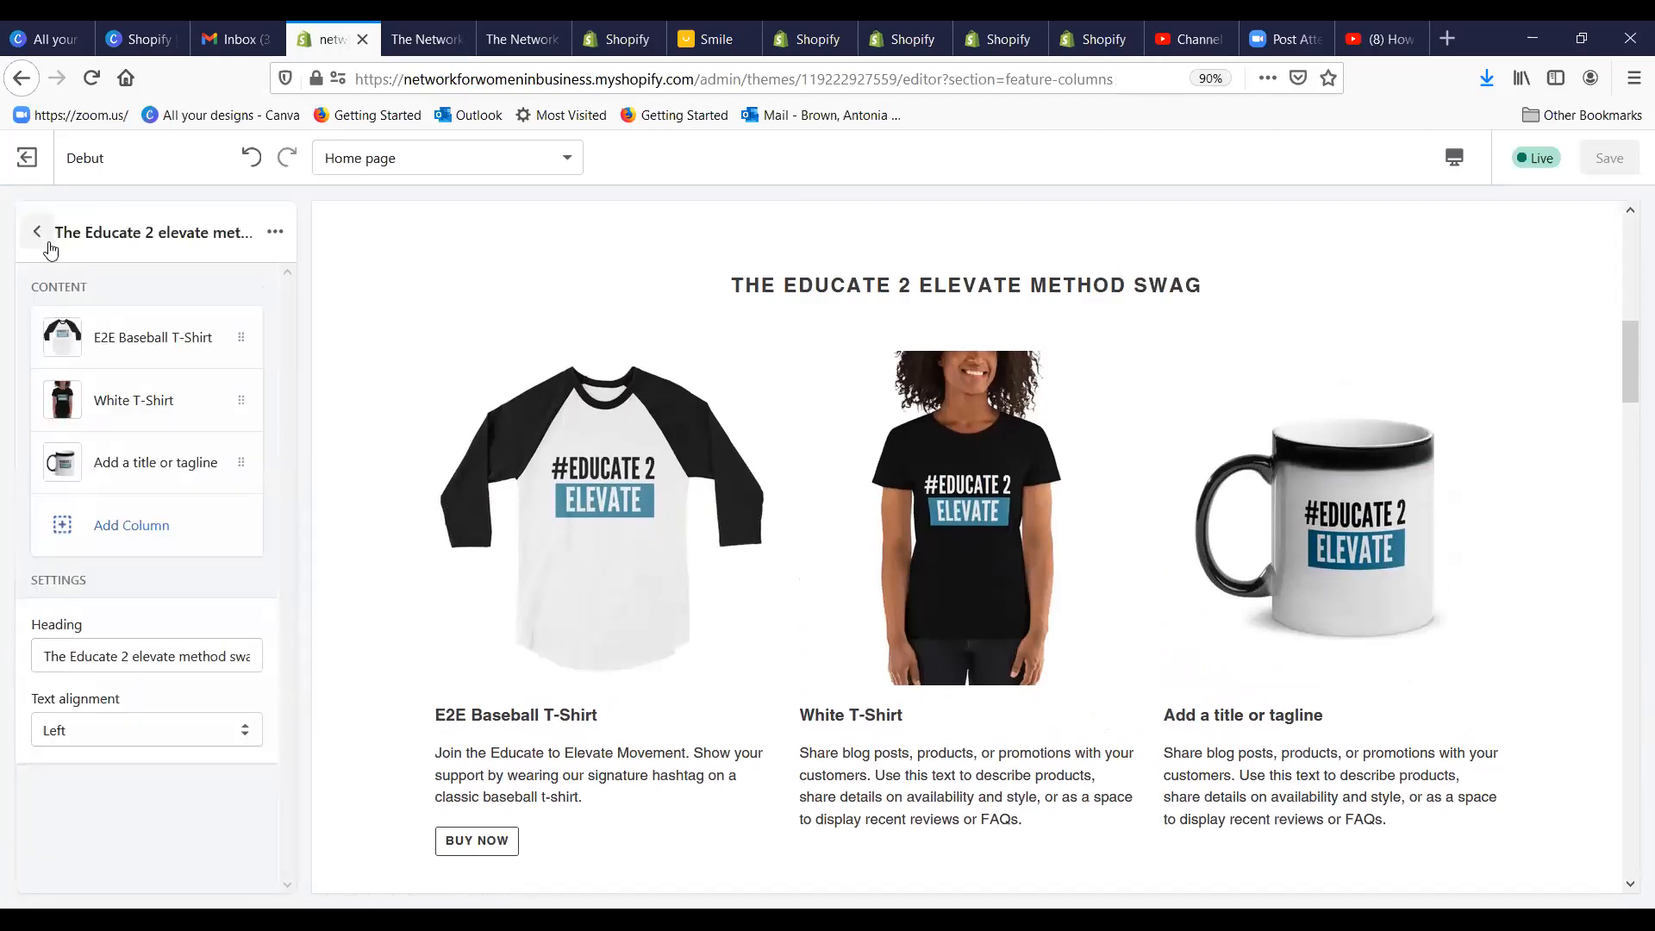
# Step: Link the White T-Shirt column's button to the Women's Educate to Elevate product
pyautogui.click(119, 403)
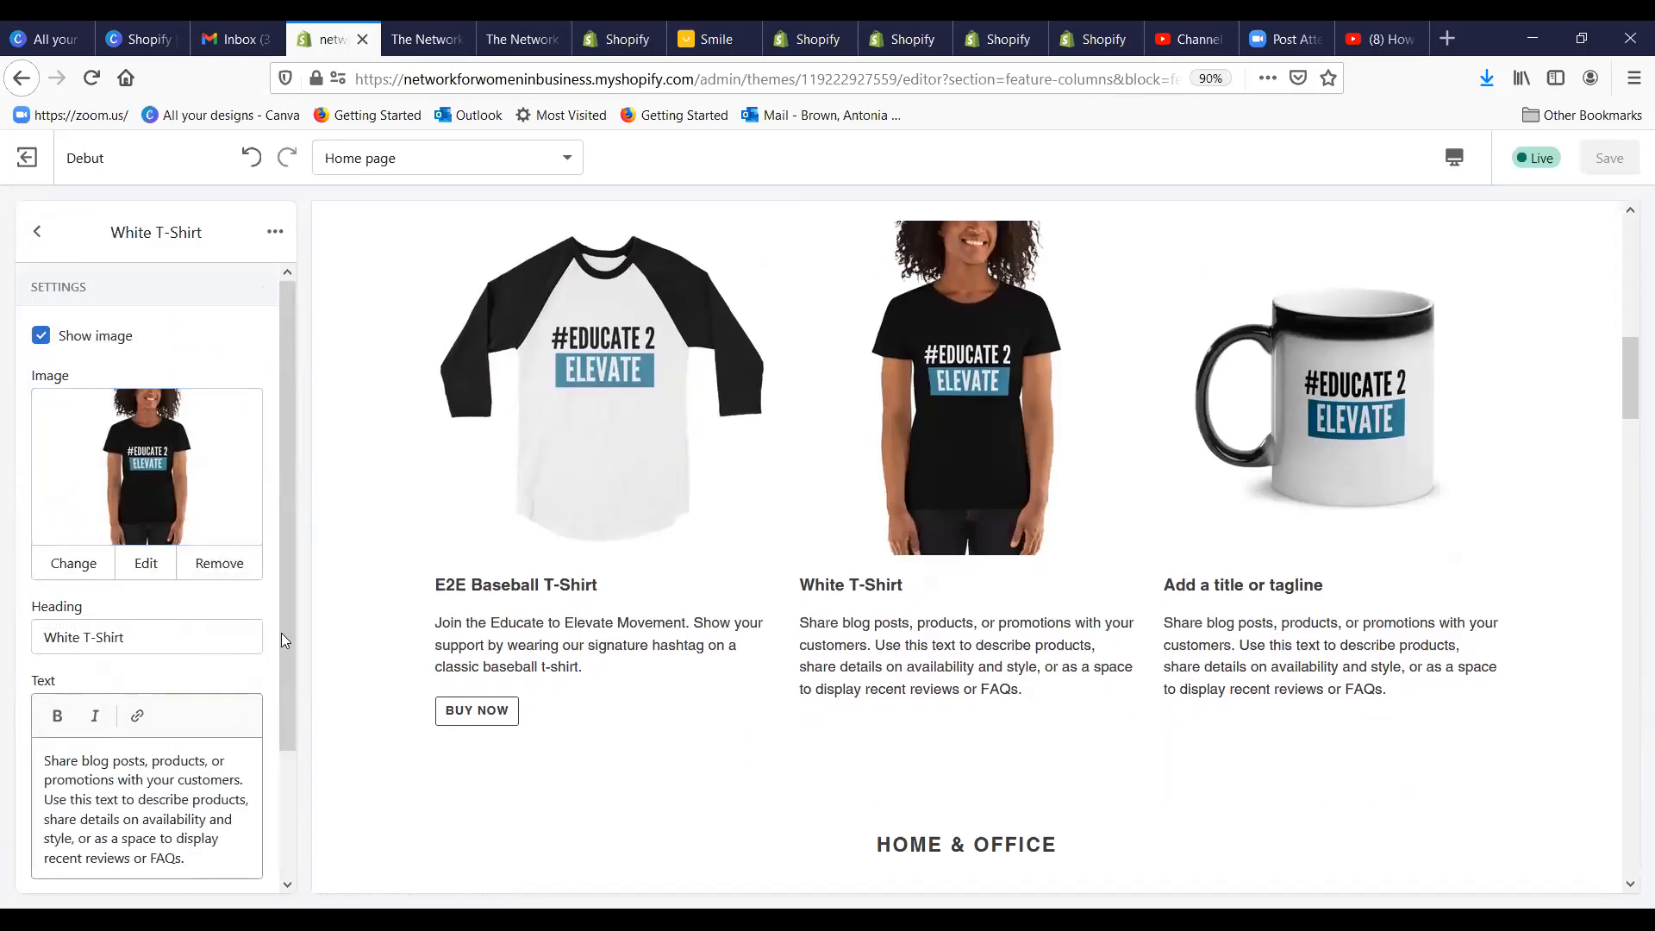
pyautogui.moveTo(290, 637); pyautogui.dragTo(309, 762)
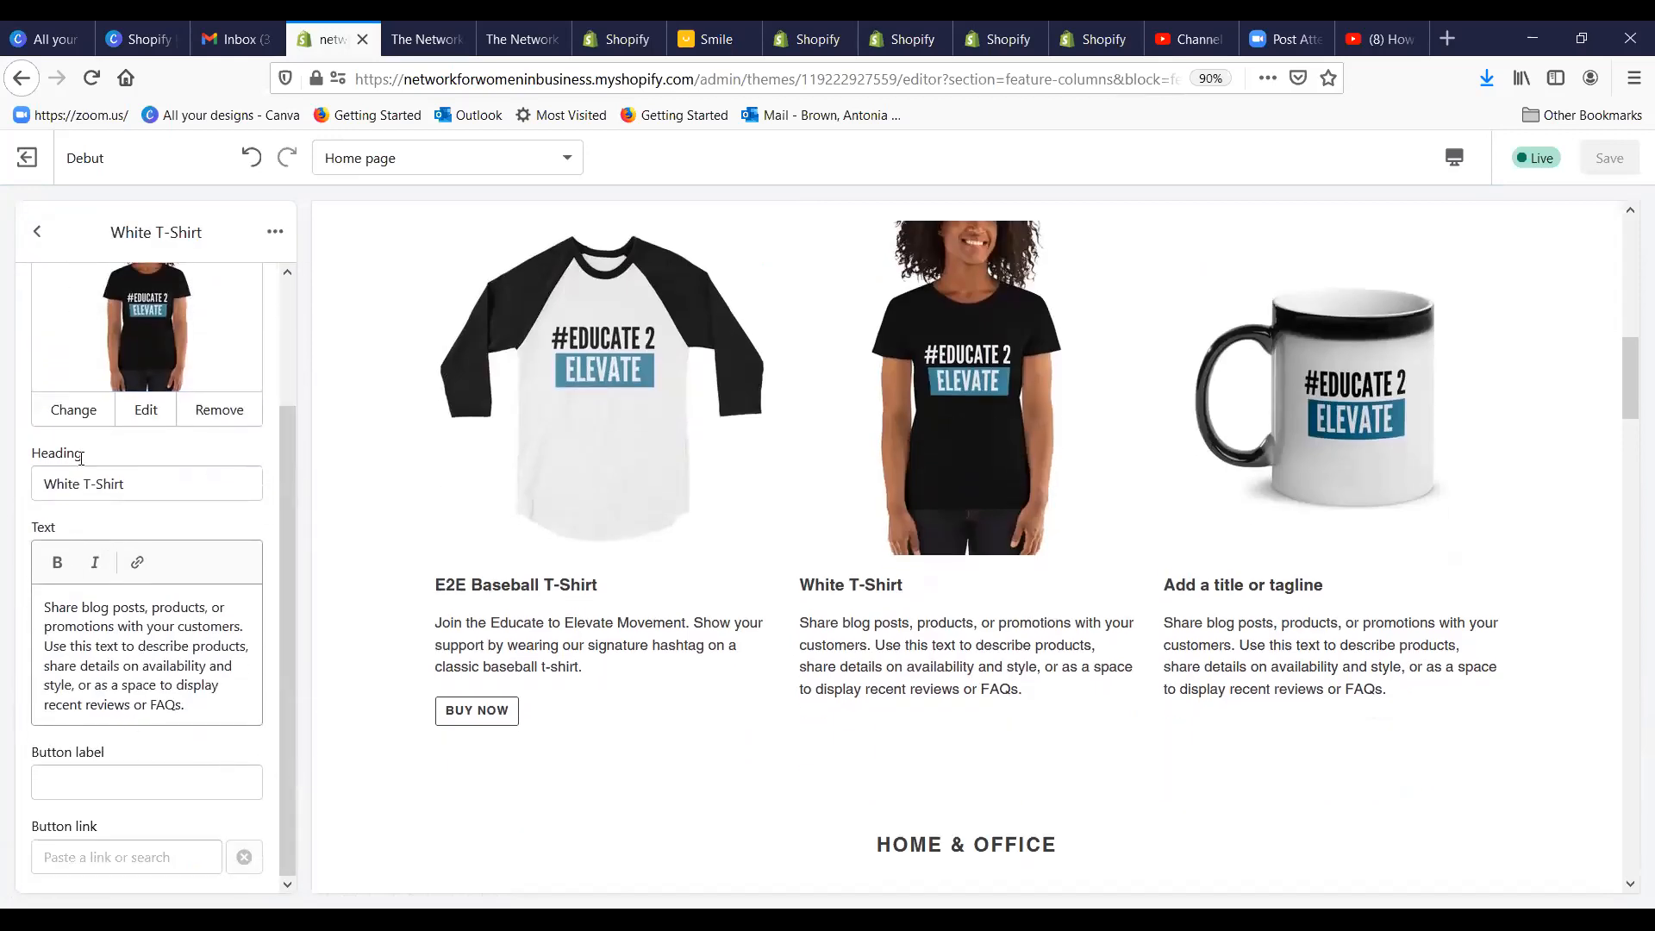
pyautogui.click(96, 785)
pyautogui.click(79, 858)
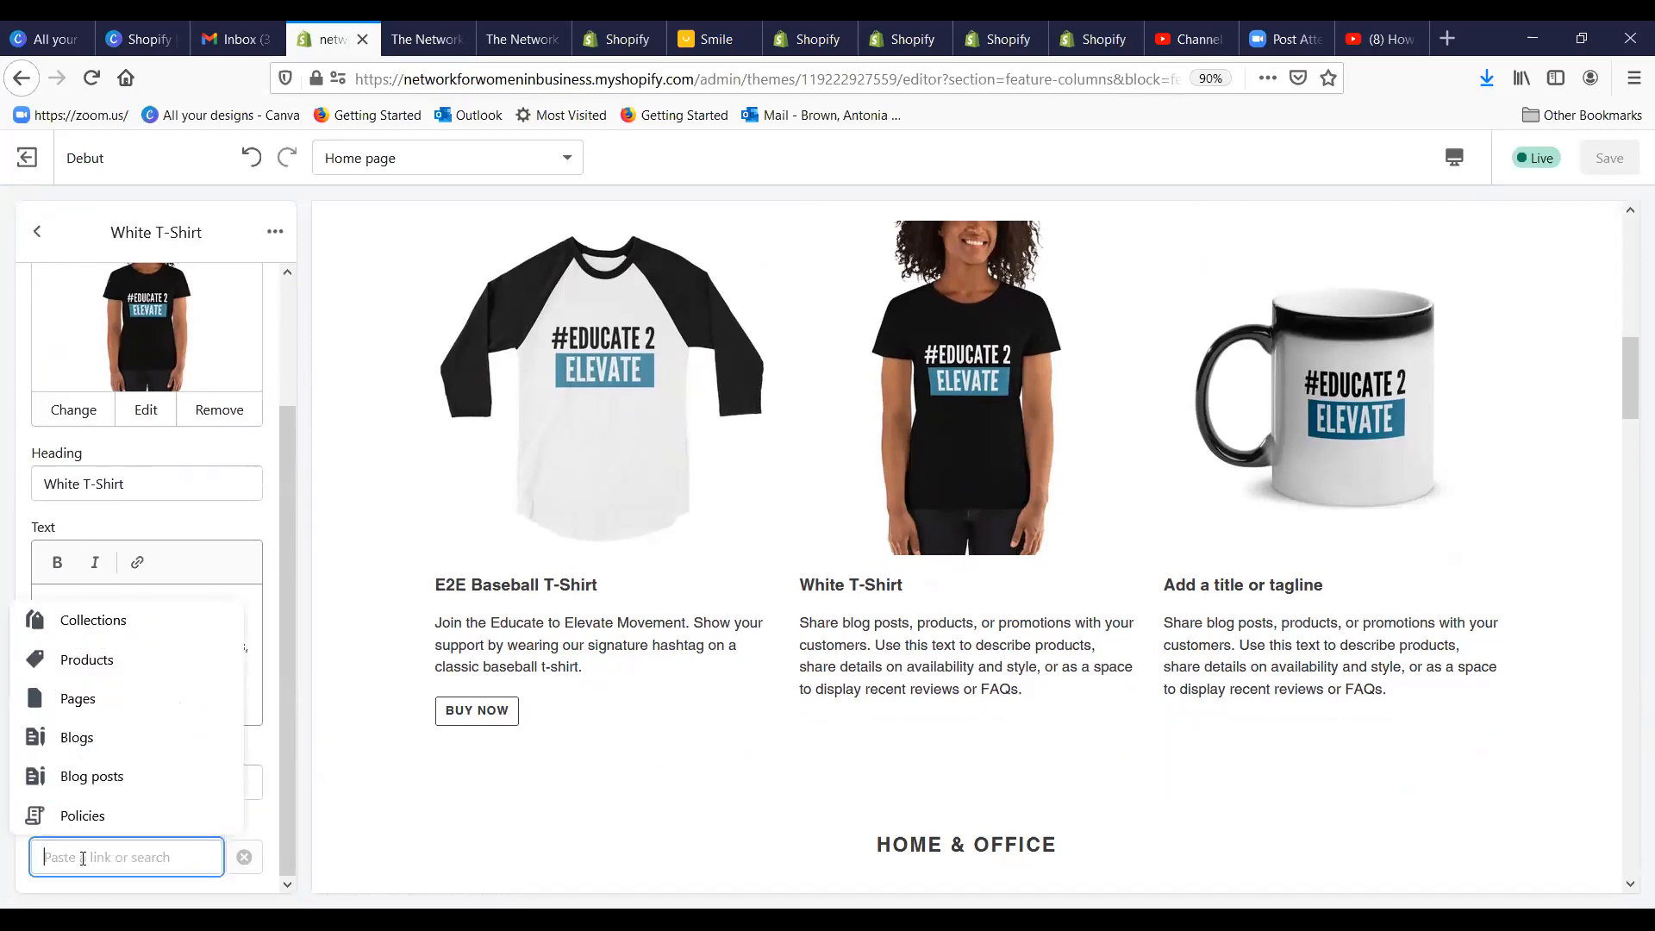
pyautogui.click(89, 662)
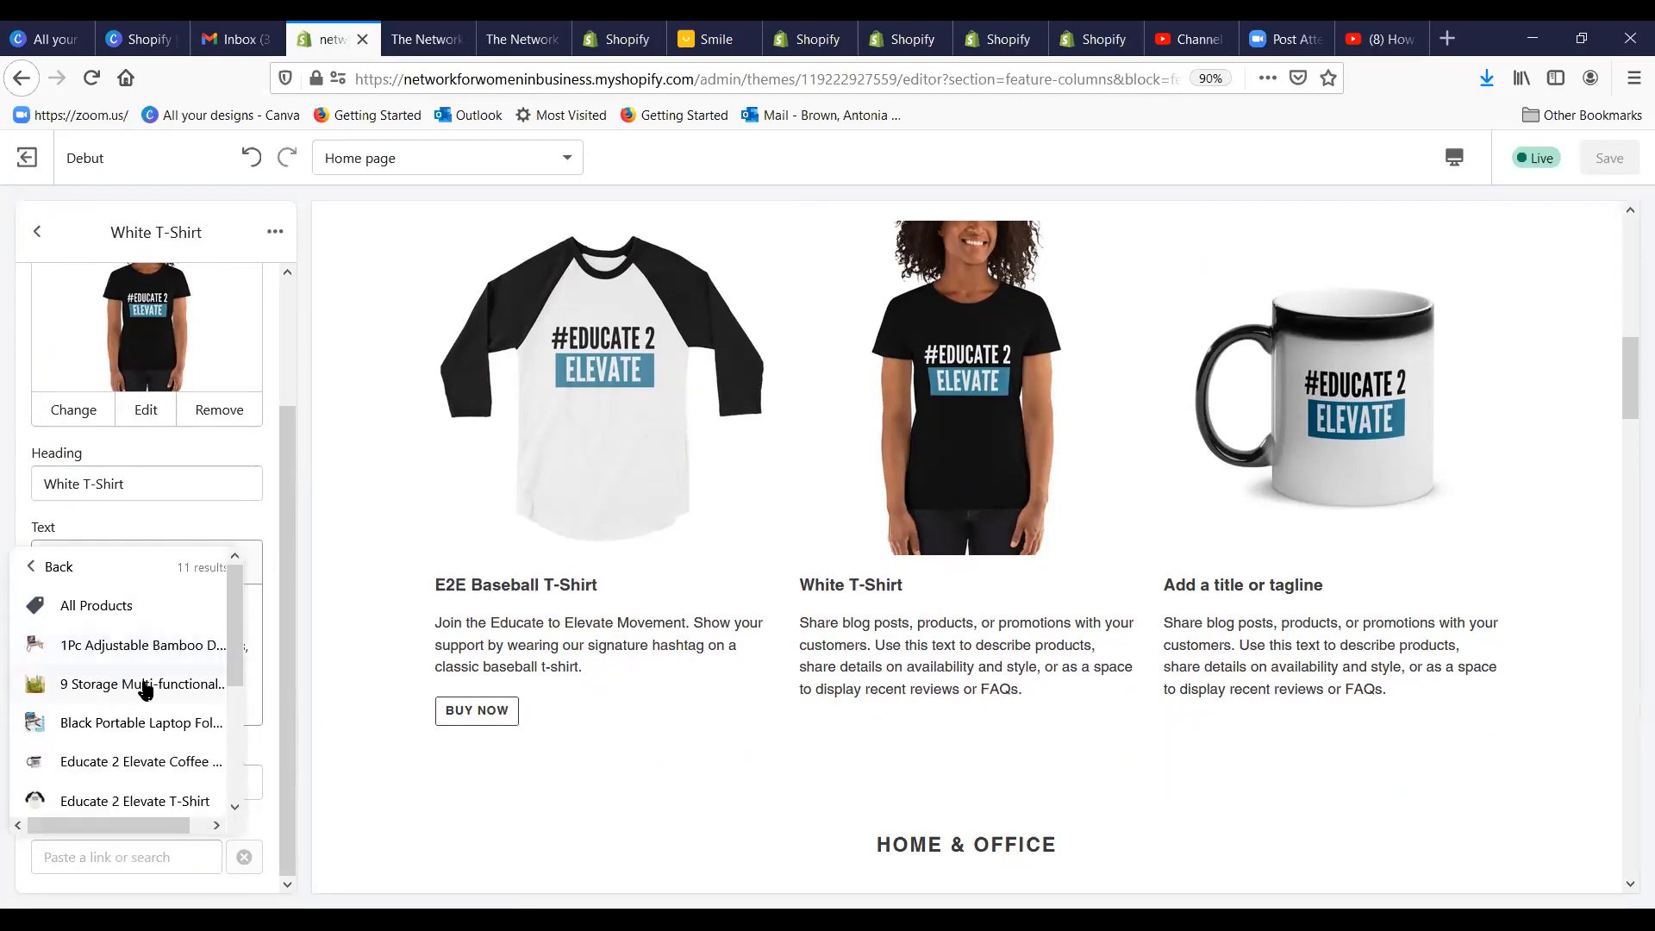
pyautogui.scroll(-3, 147, 711)
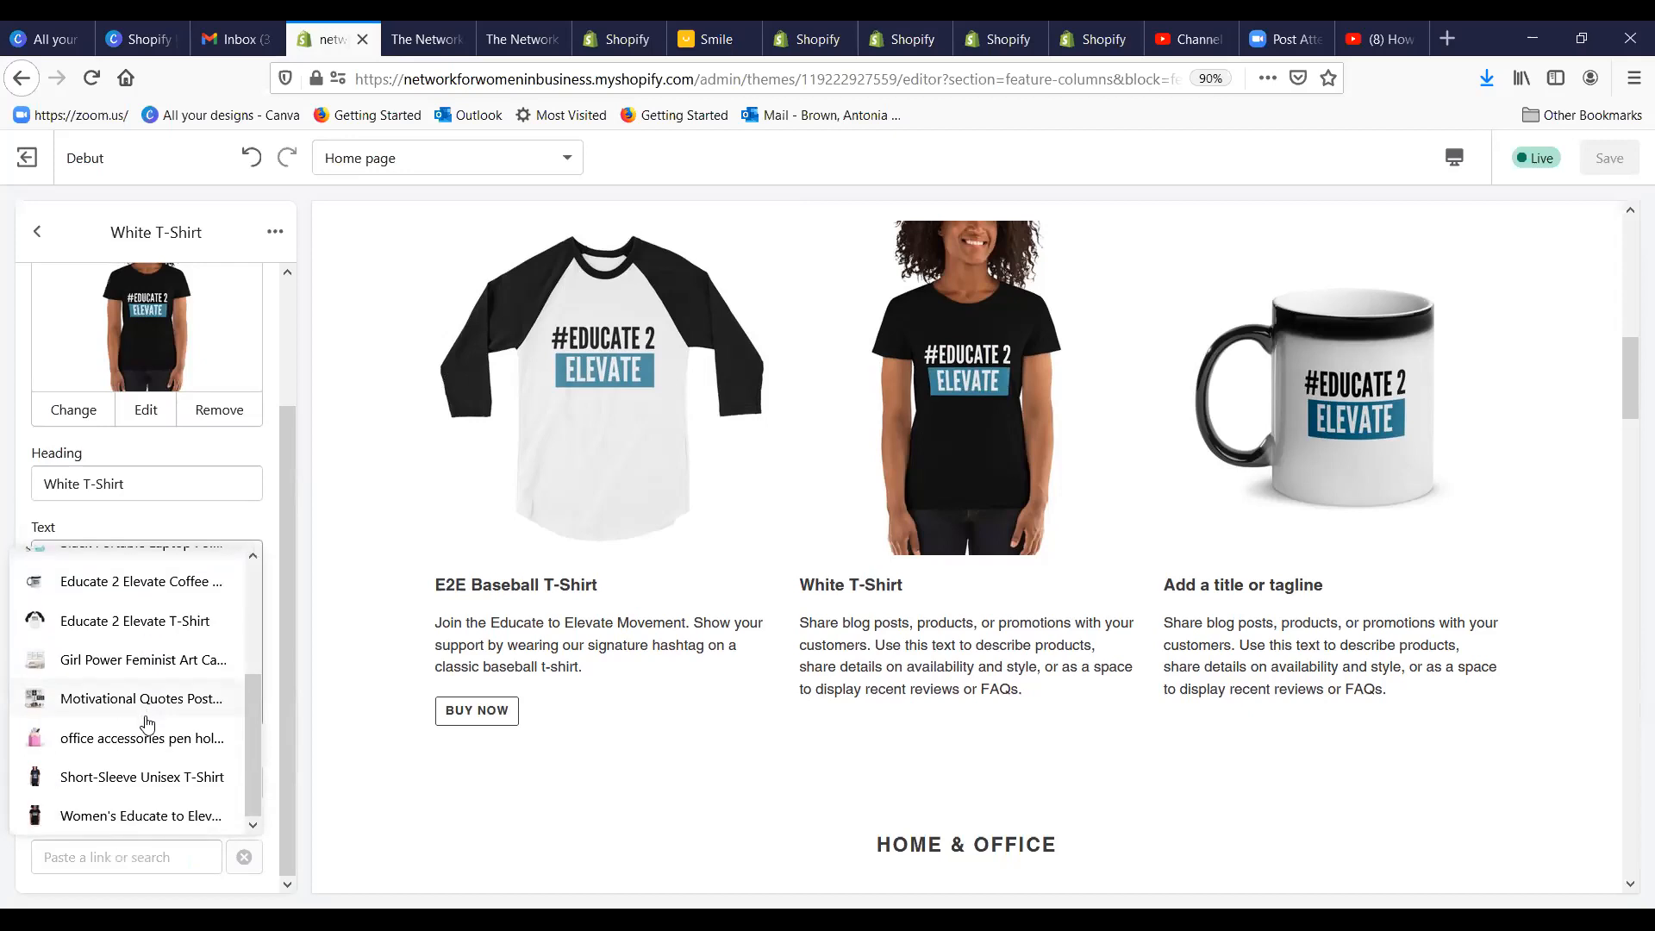
pyautogui.click(99, 819)
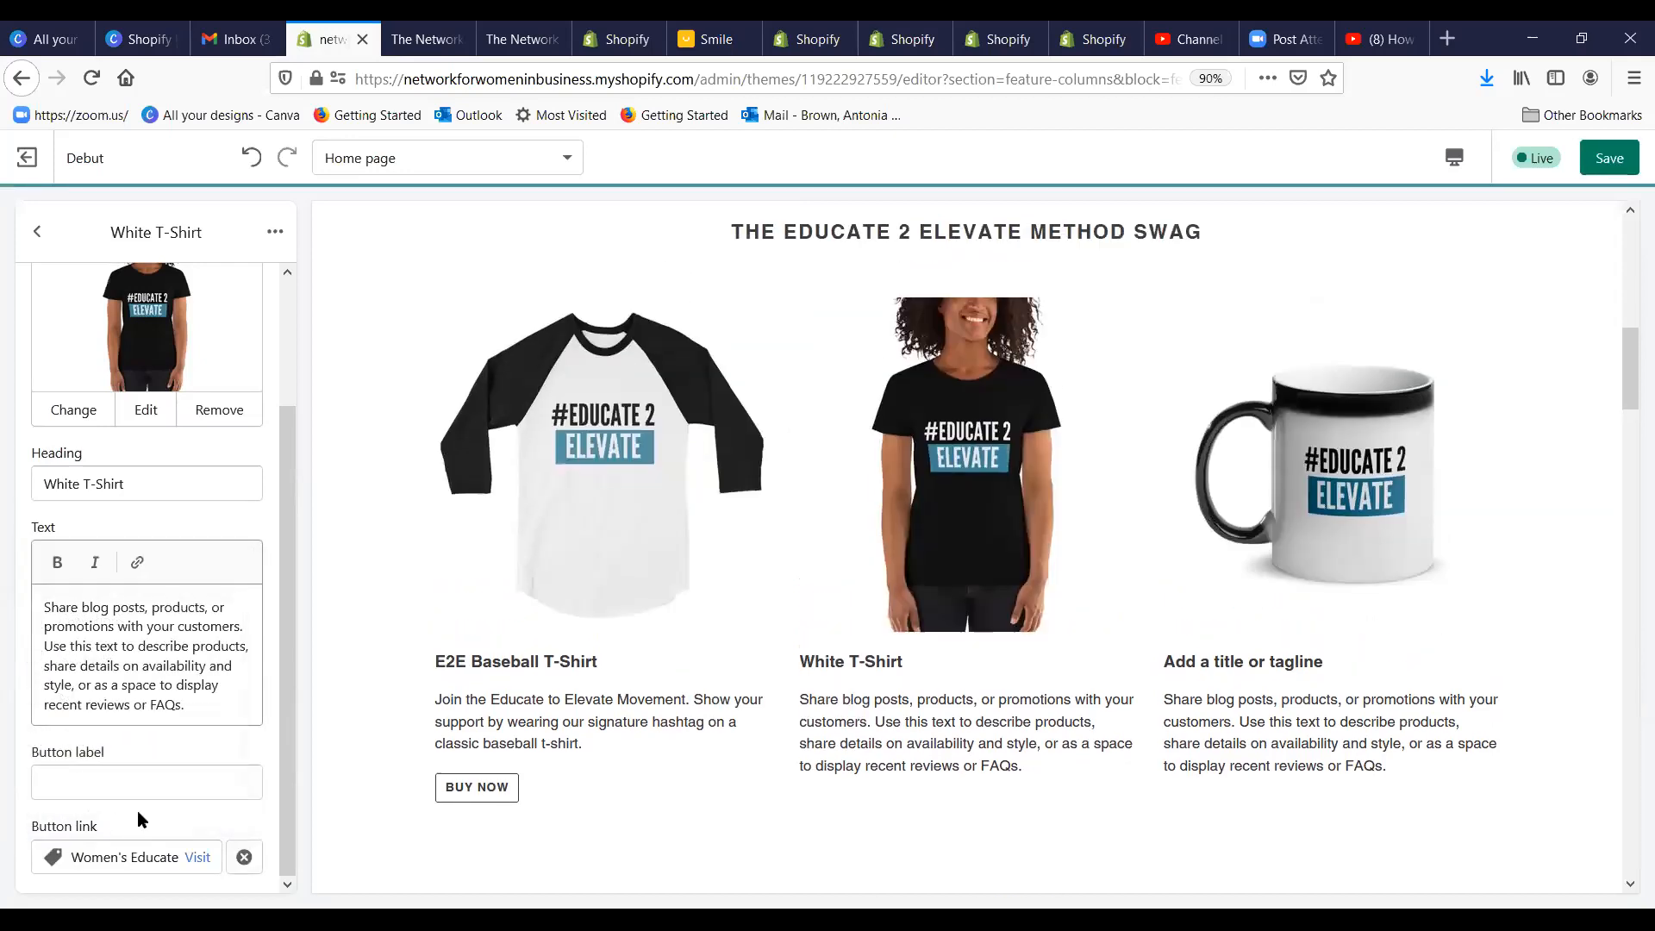
# Step: Label the White T-Shirt column's button "Buy Now" and save the theme changes
pyautogui.click(148, 778)
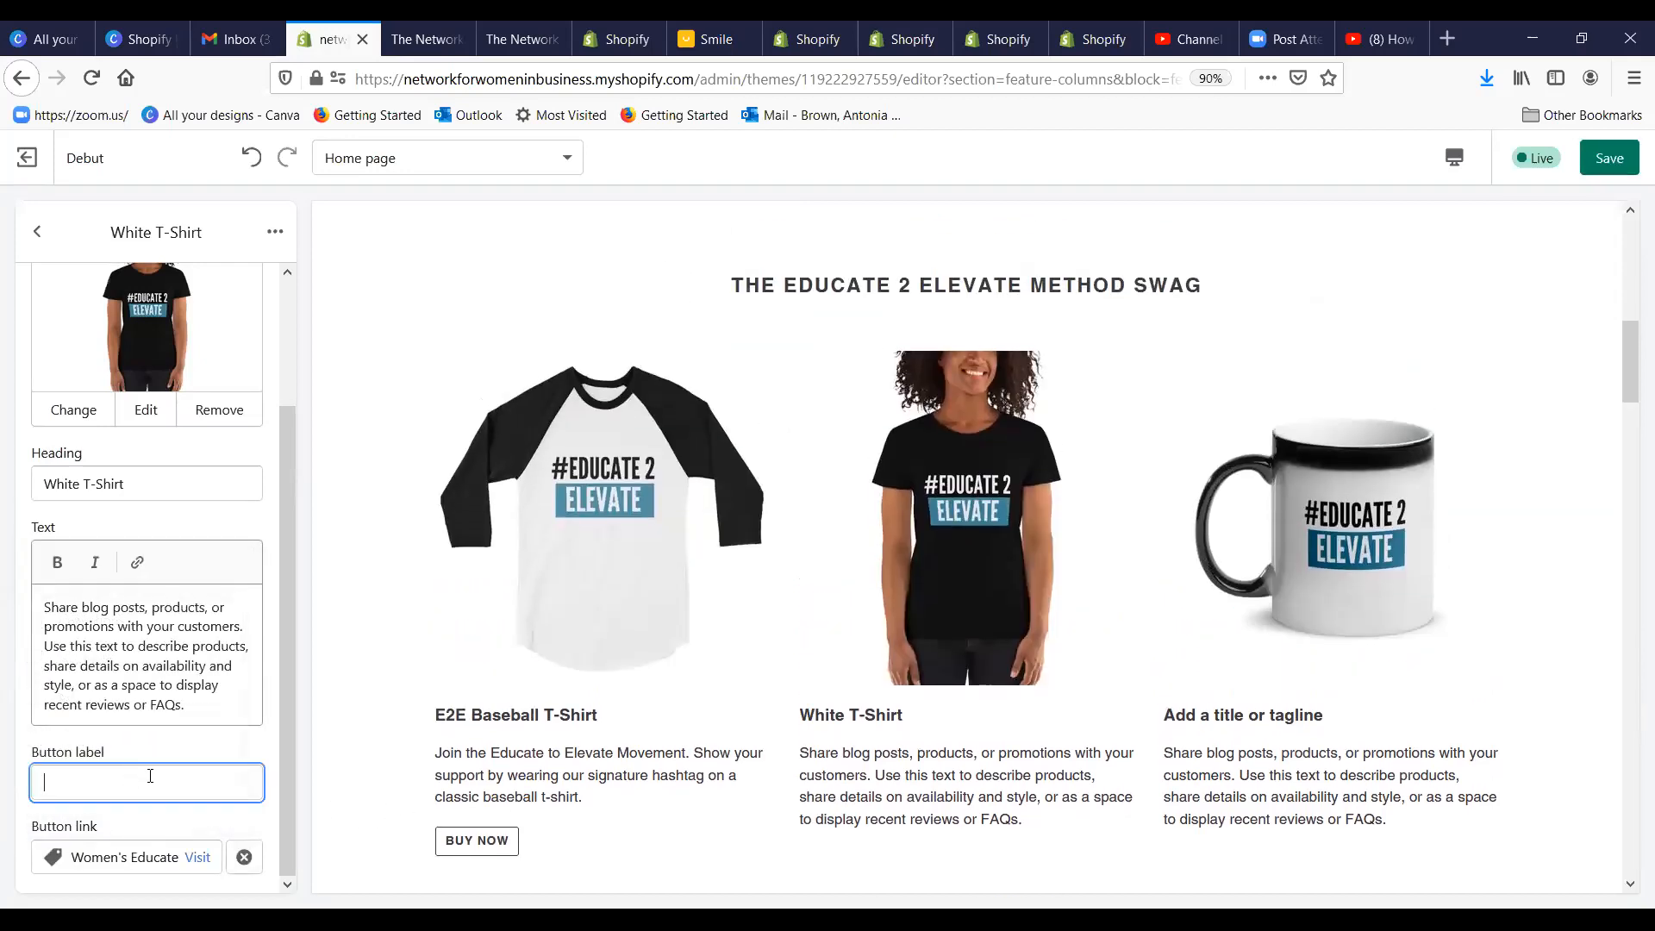
pyautogui.write('Buy Now')
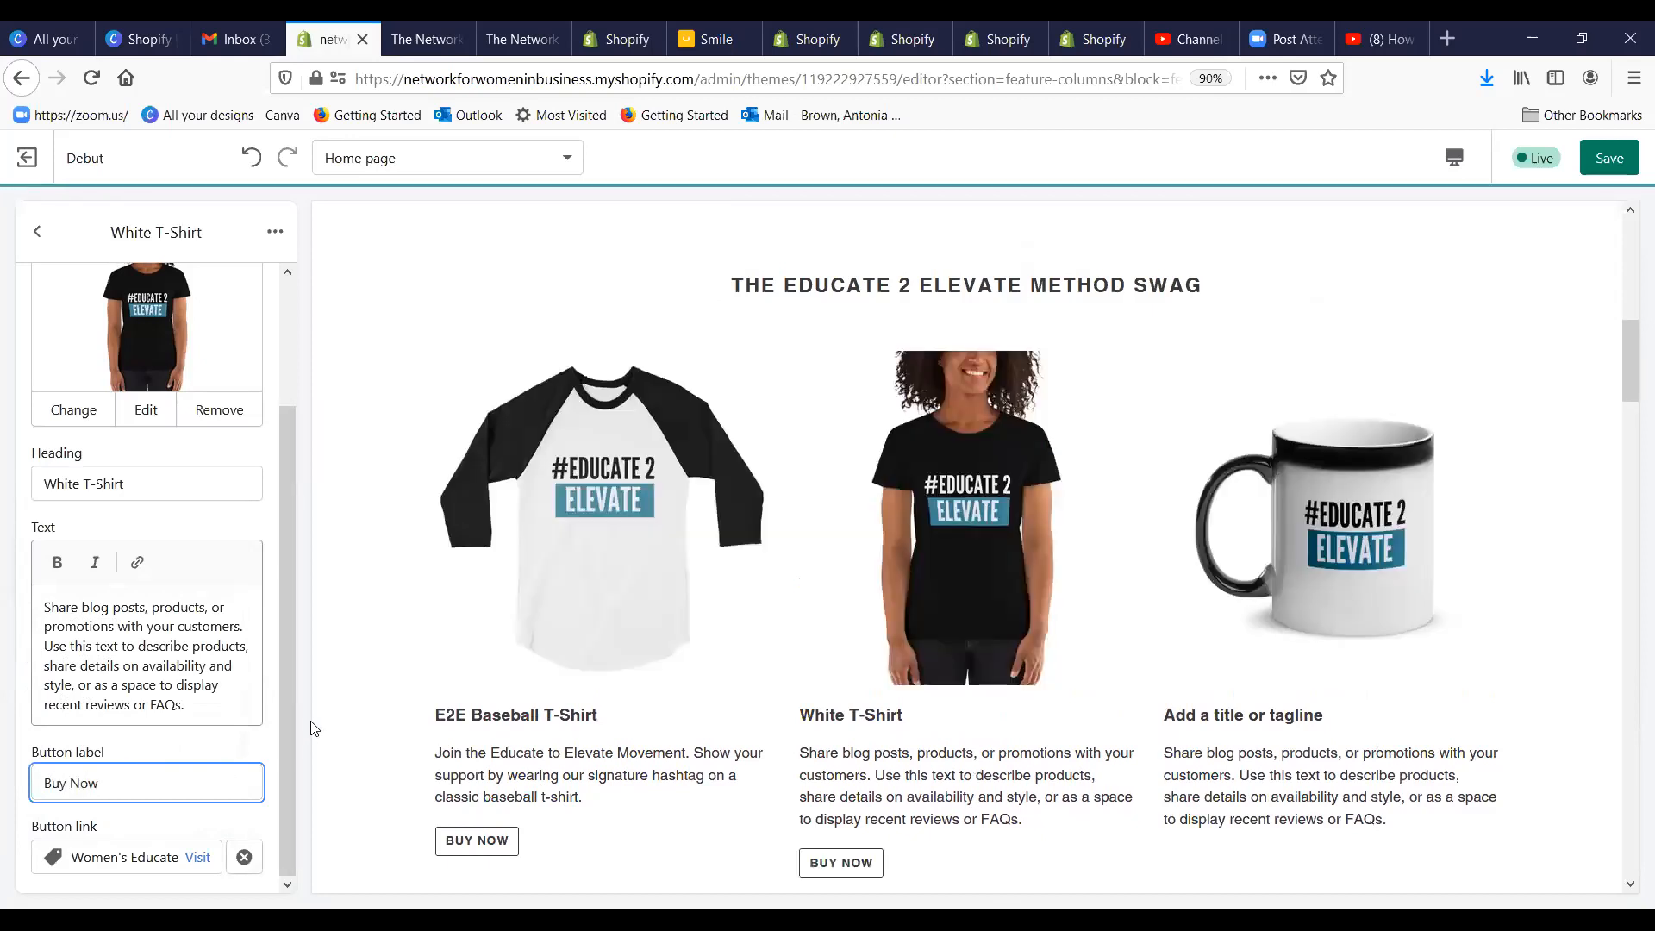
pyautogui.scroll(-3, 1104, 577)
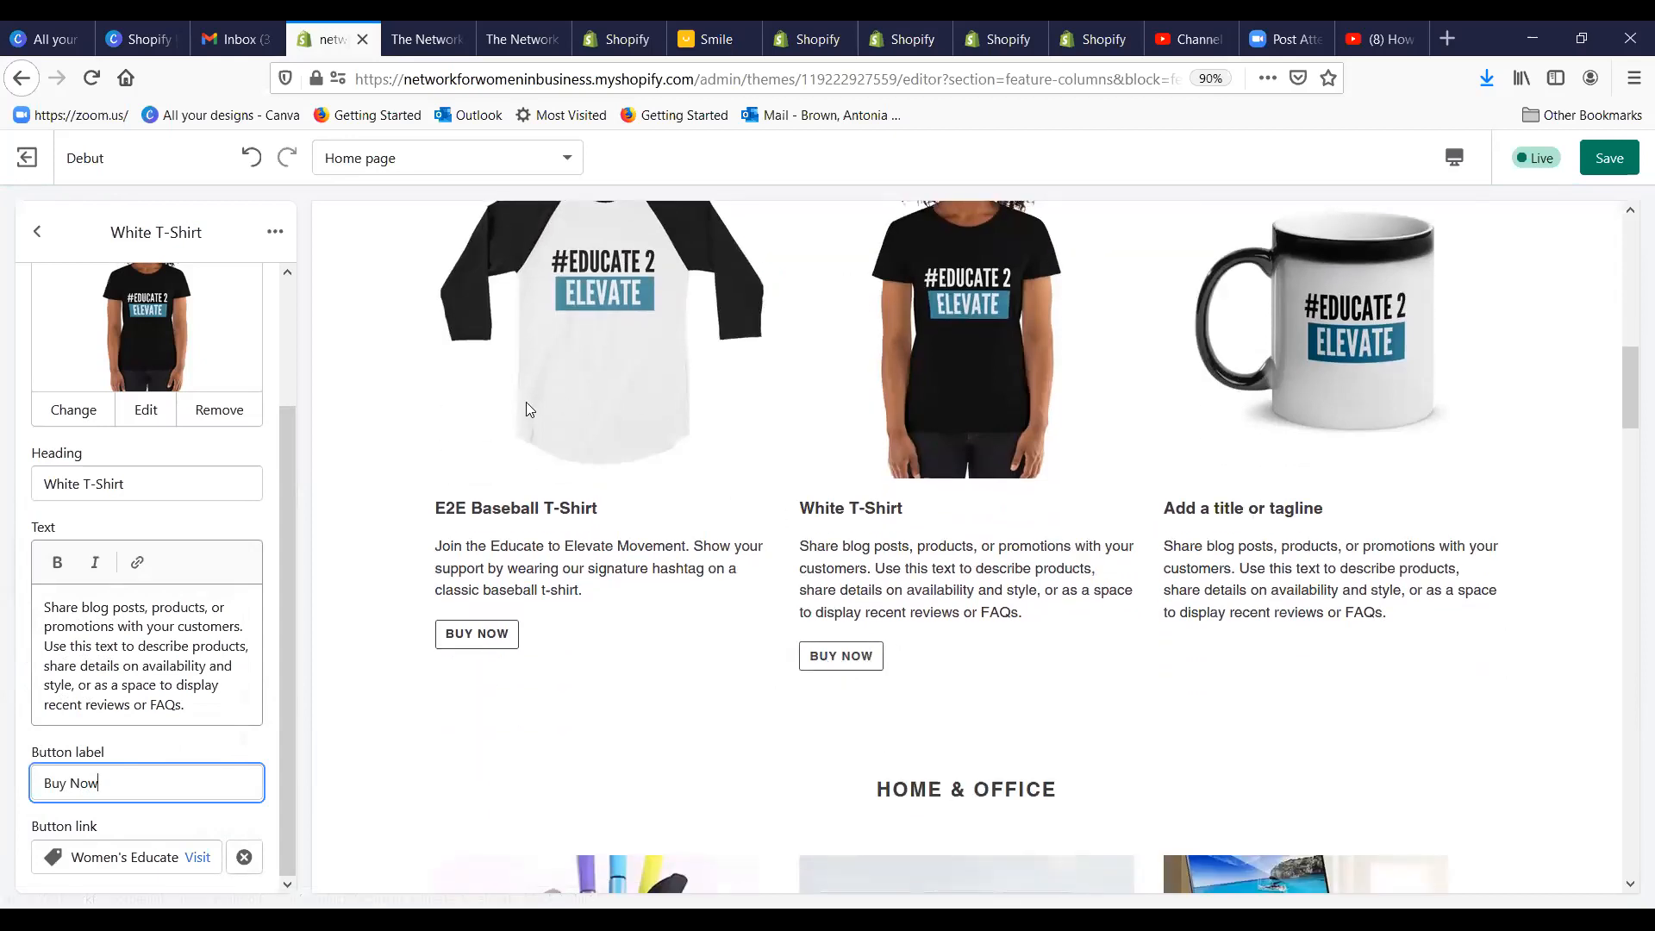
pyautogui.click(1608, 153)
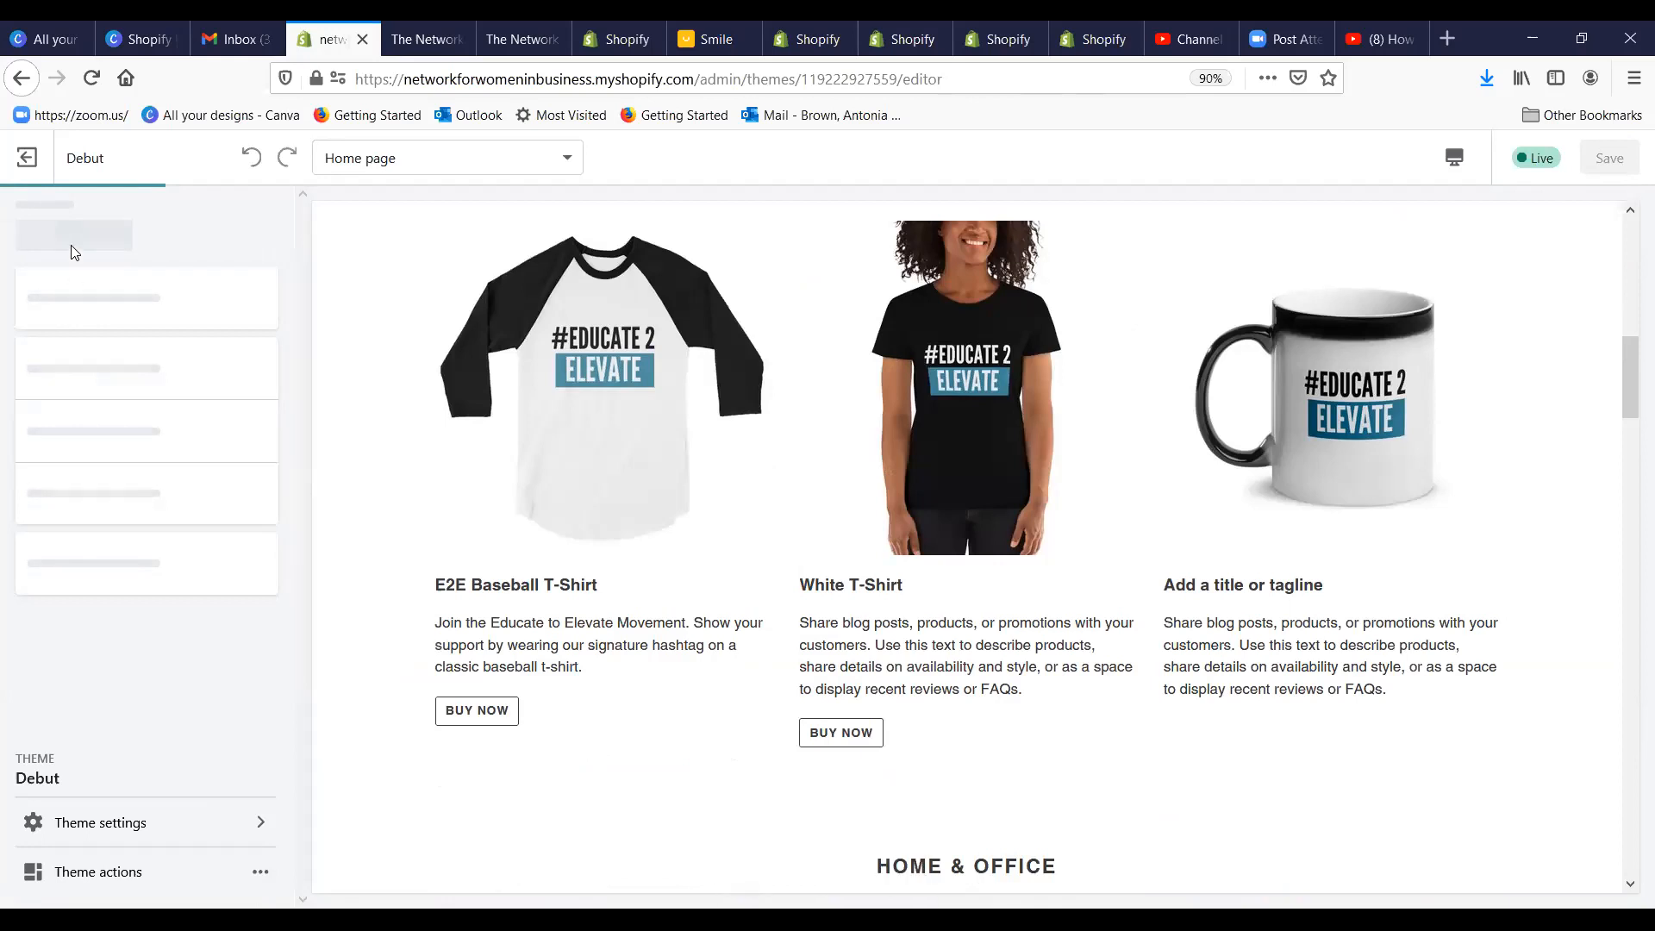
# Step: Exit the theme editor to the store's Themes page and reopen the Debut theme for customization
pyautogui.click(152, 825)
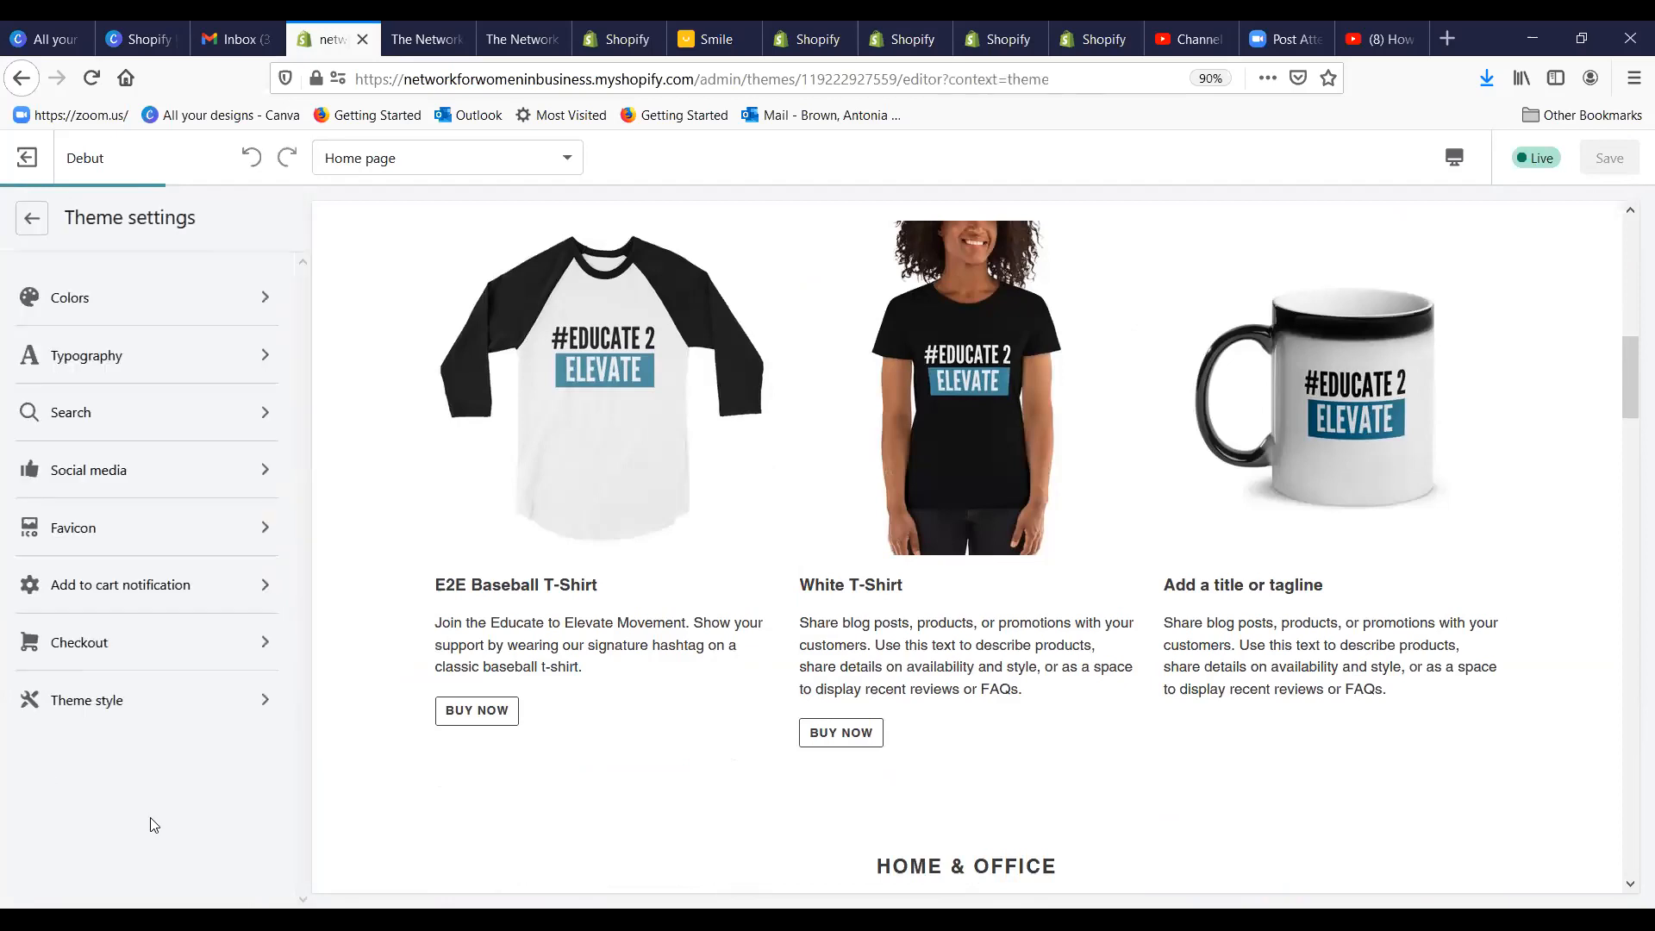
pyautogui.click(33, 225)
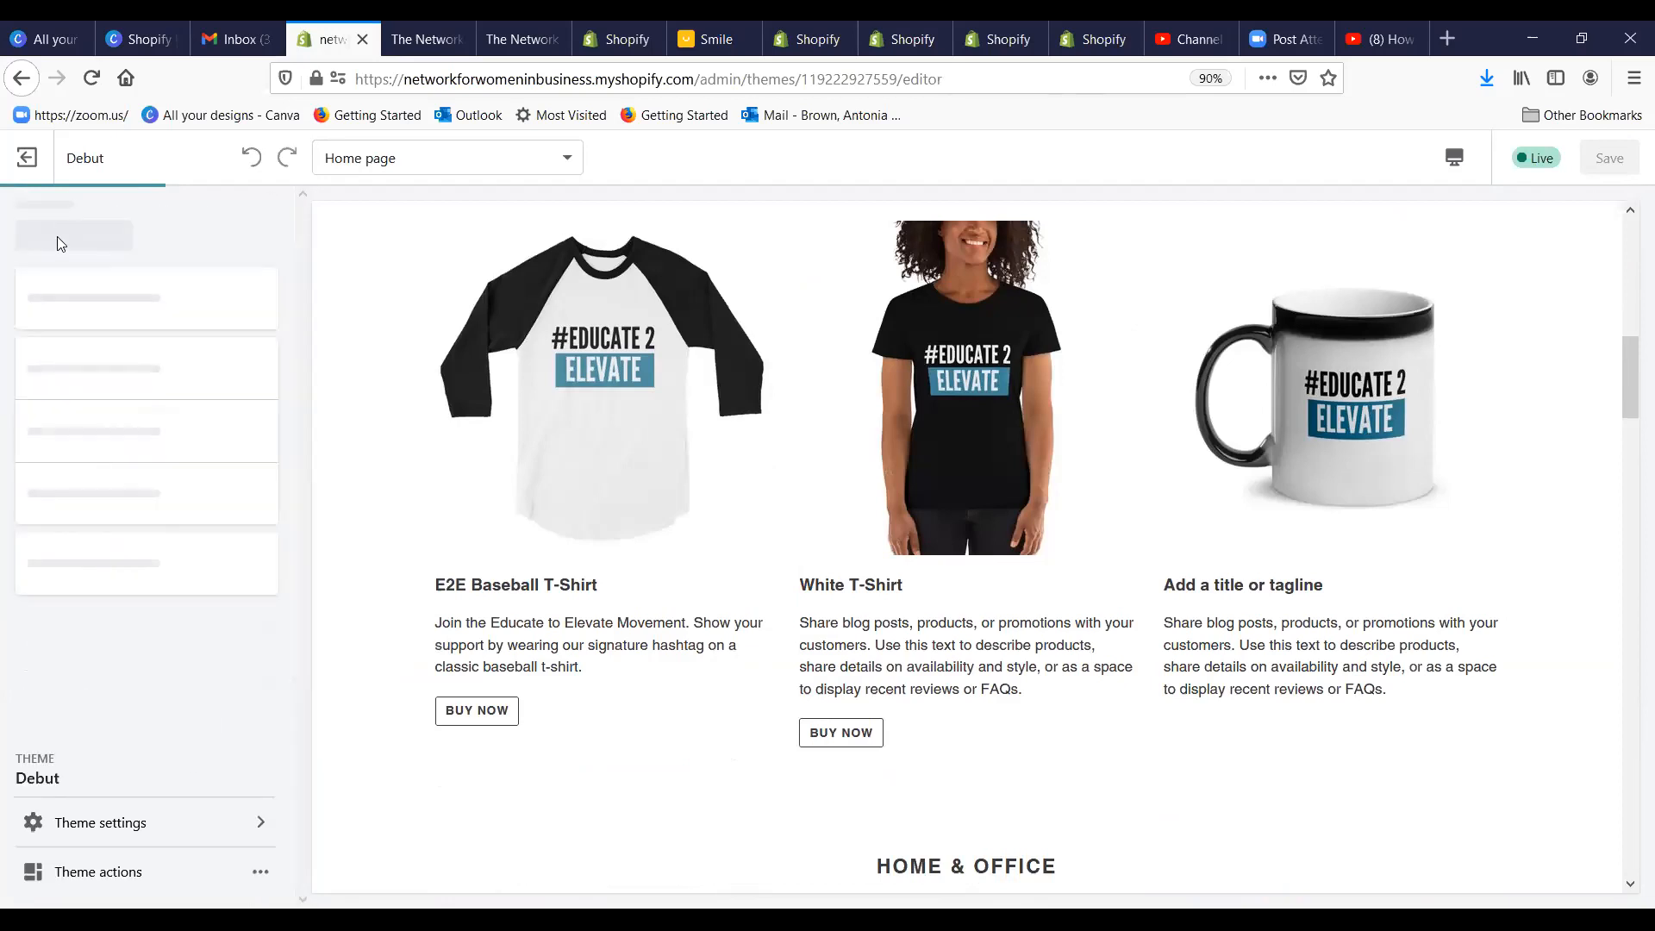
pyautogui.click(24, 160)
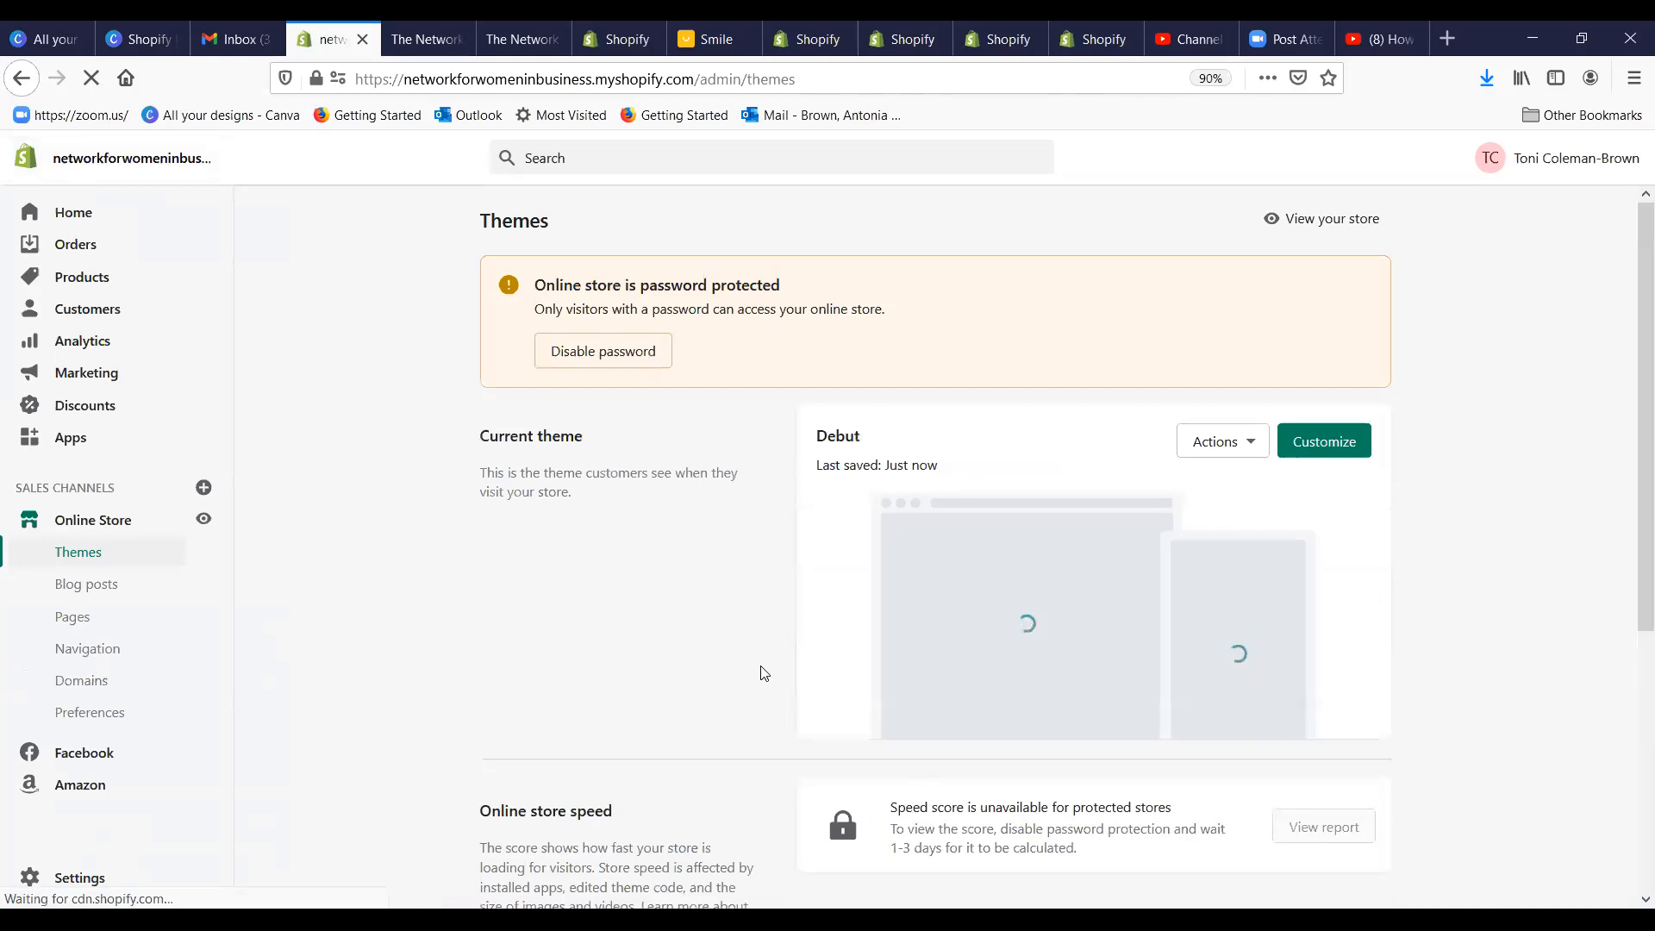
pyautogui.click(126, 521)
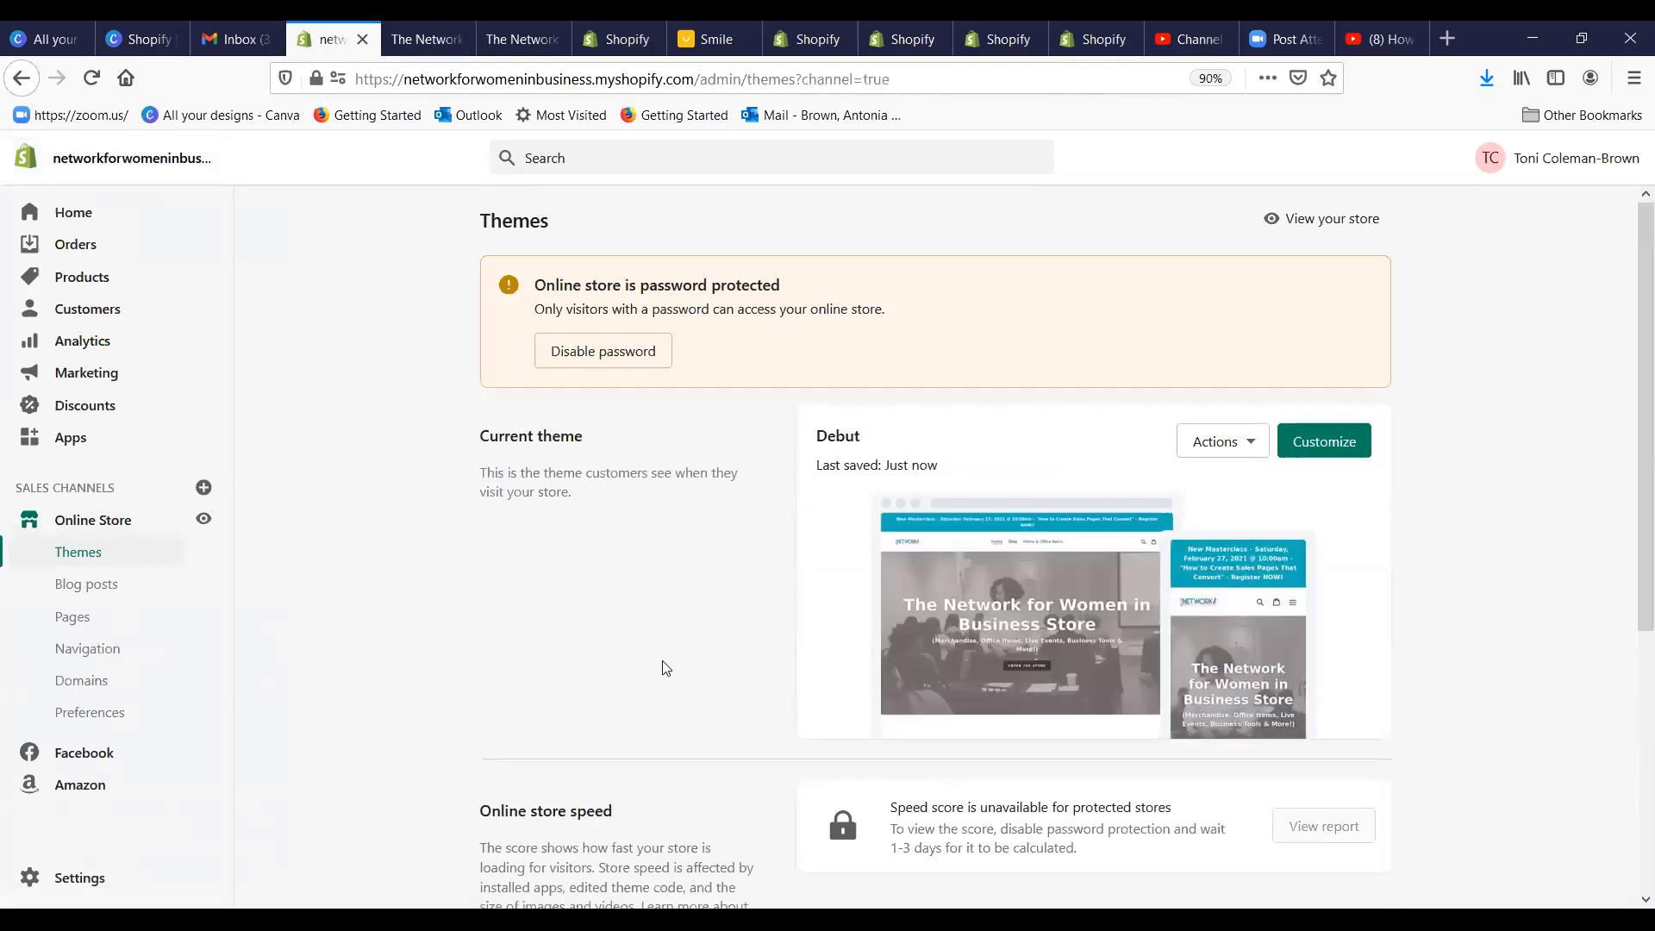
pyautogui.click(1317, 443)
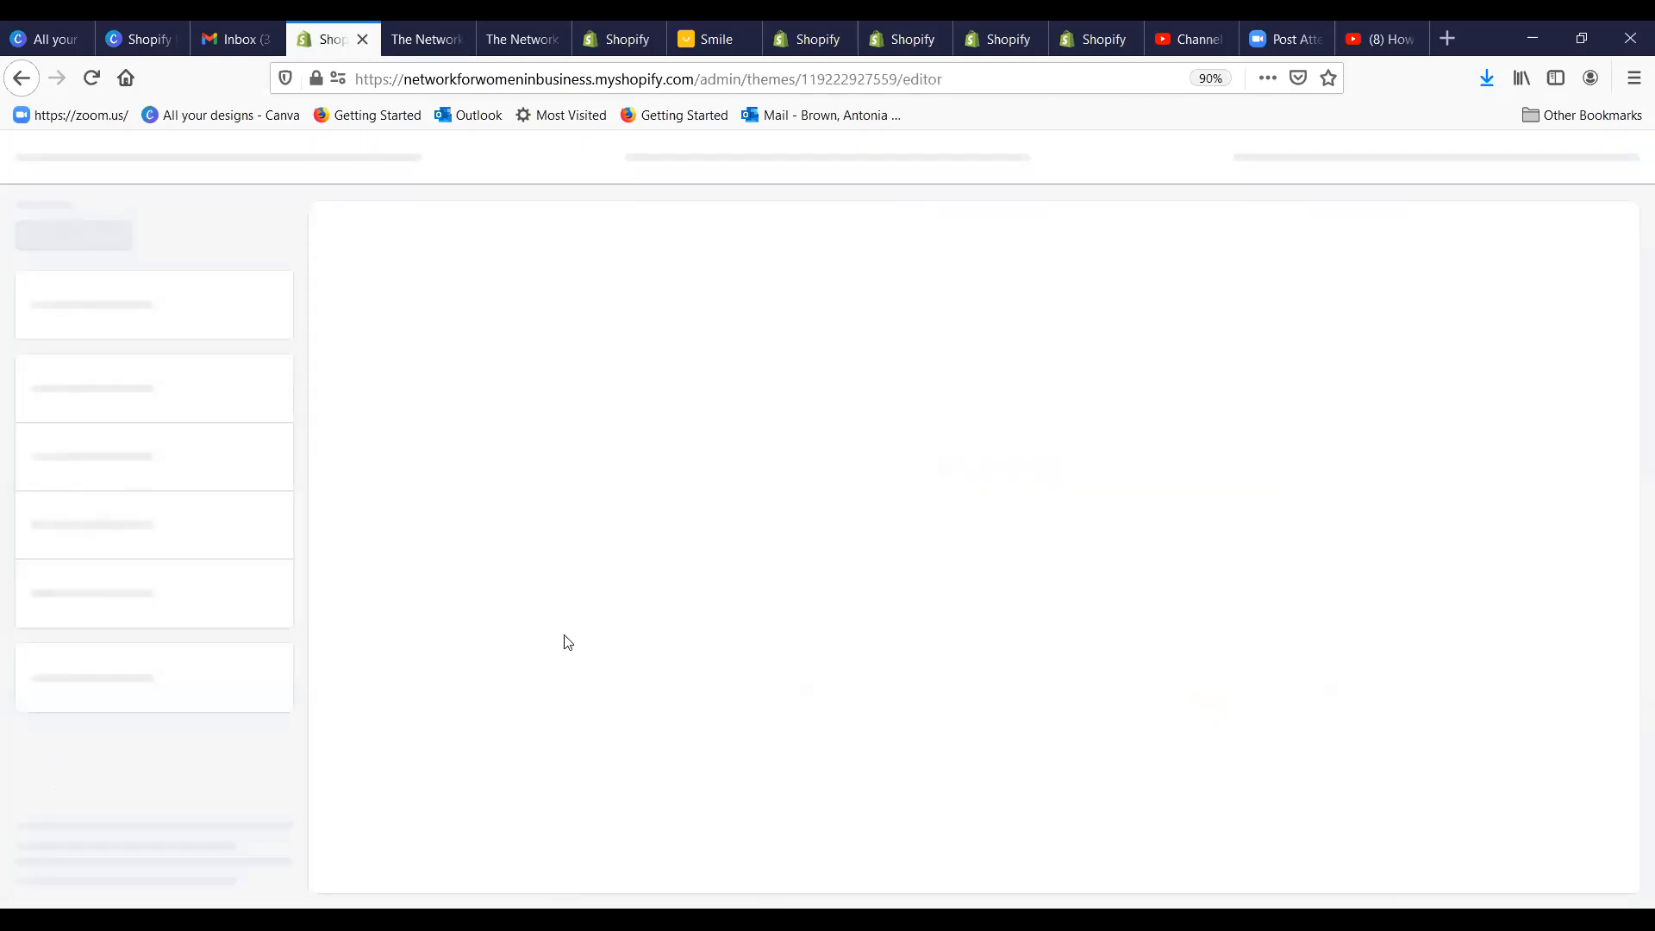
# Step: Open the settings of the Home & Office collection section on the home page
pyautogui.scroll(-2, 187, 487)
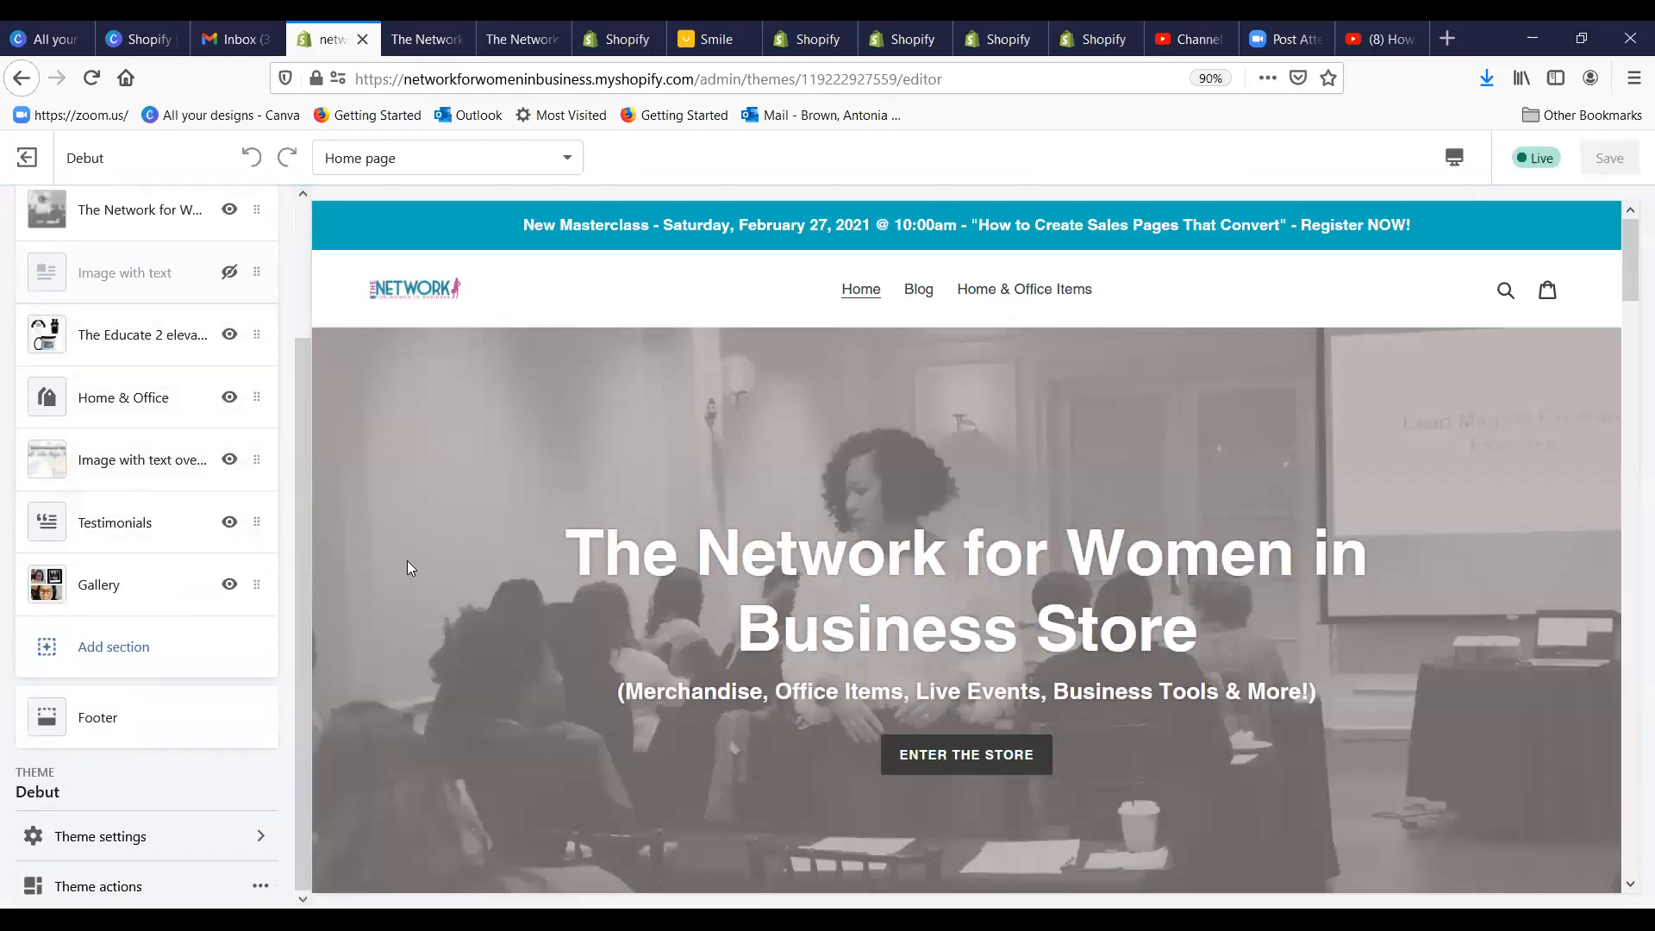
pyautogui.scroll(-10, 407, 560)
pyautogui.scroll(-6, 425, 562)
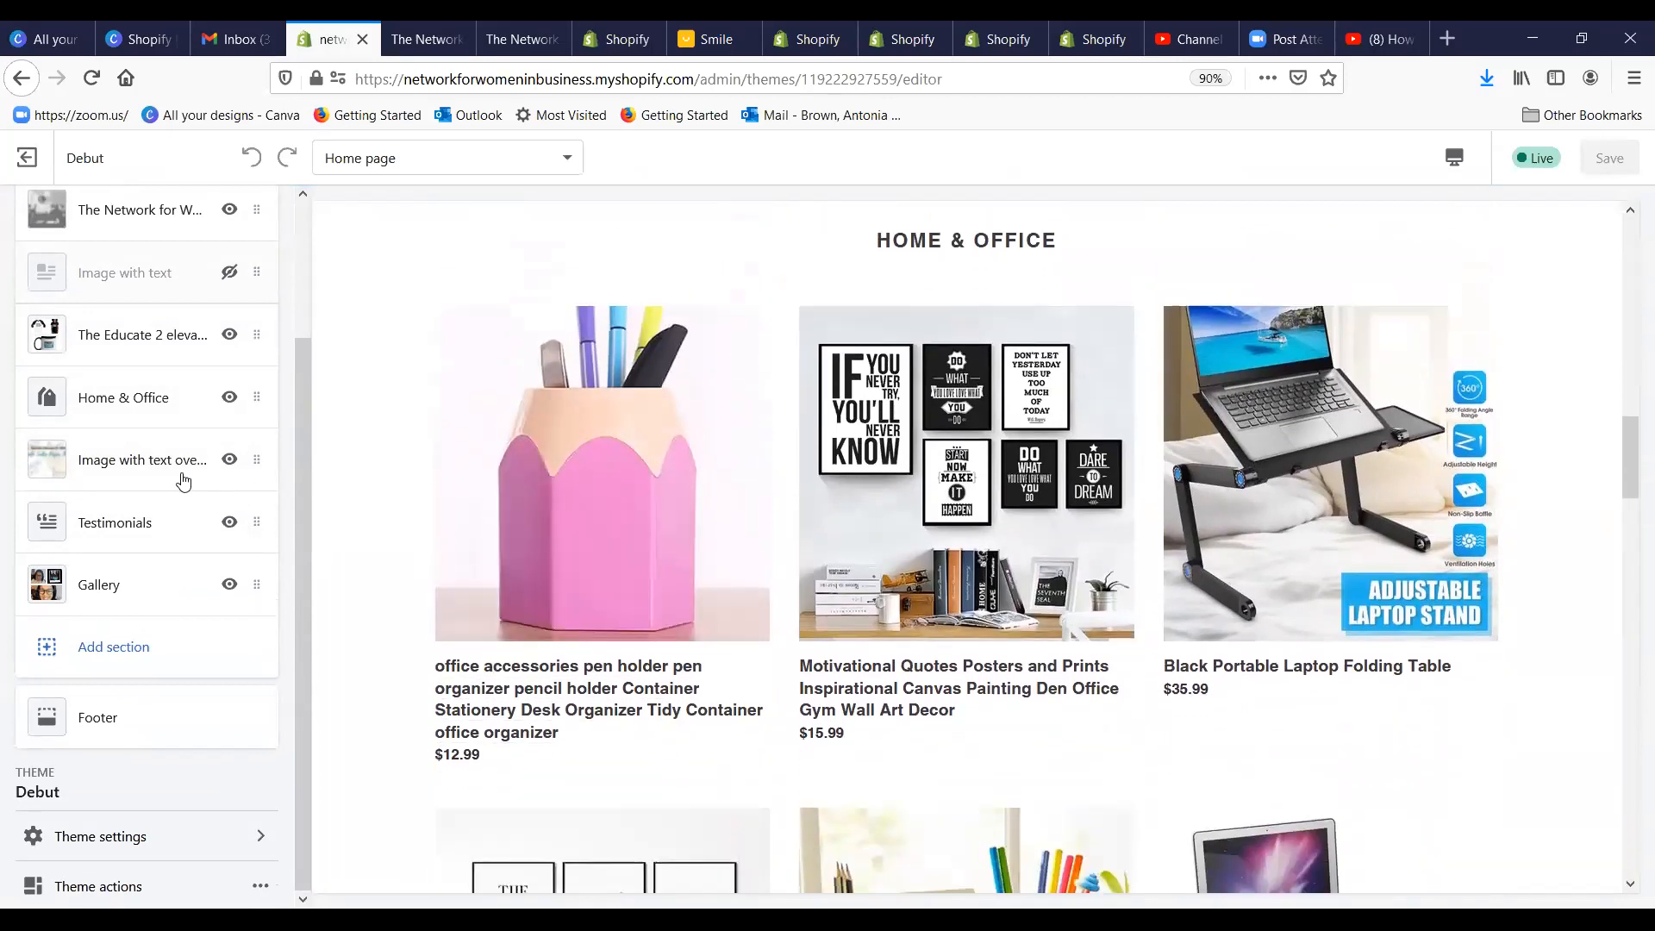
pyautogui.click(138, 399)
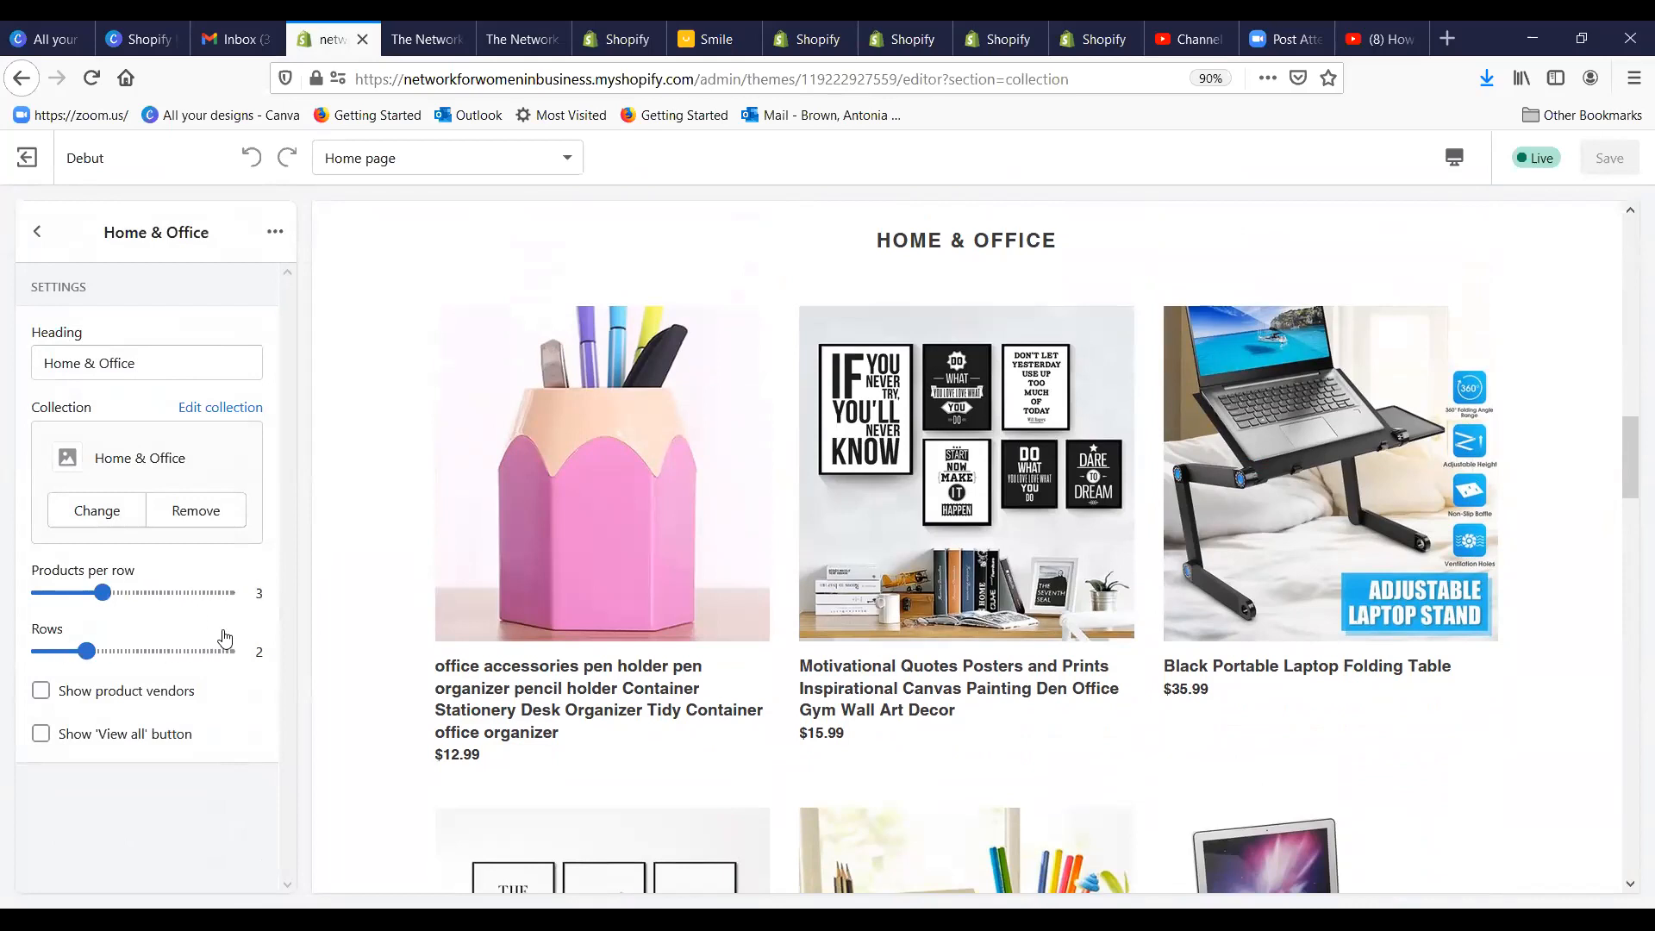
# Step: Open the Home & Office collection for editing and examine its title, description, image, product tag condition and product list
pyautogui.click(231, 408)
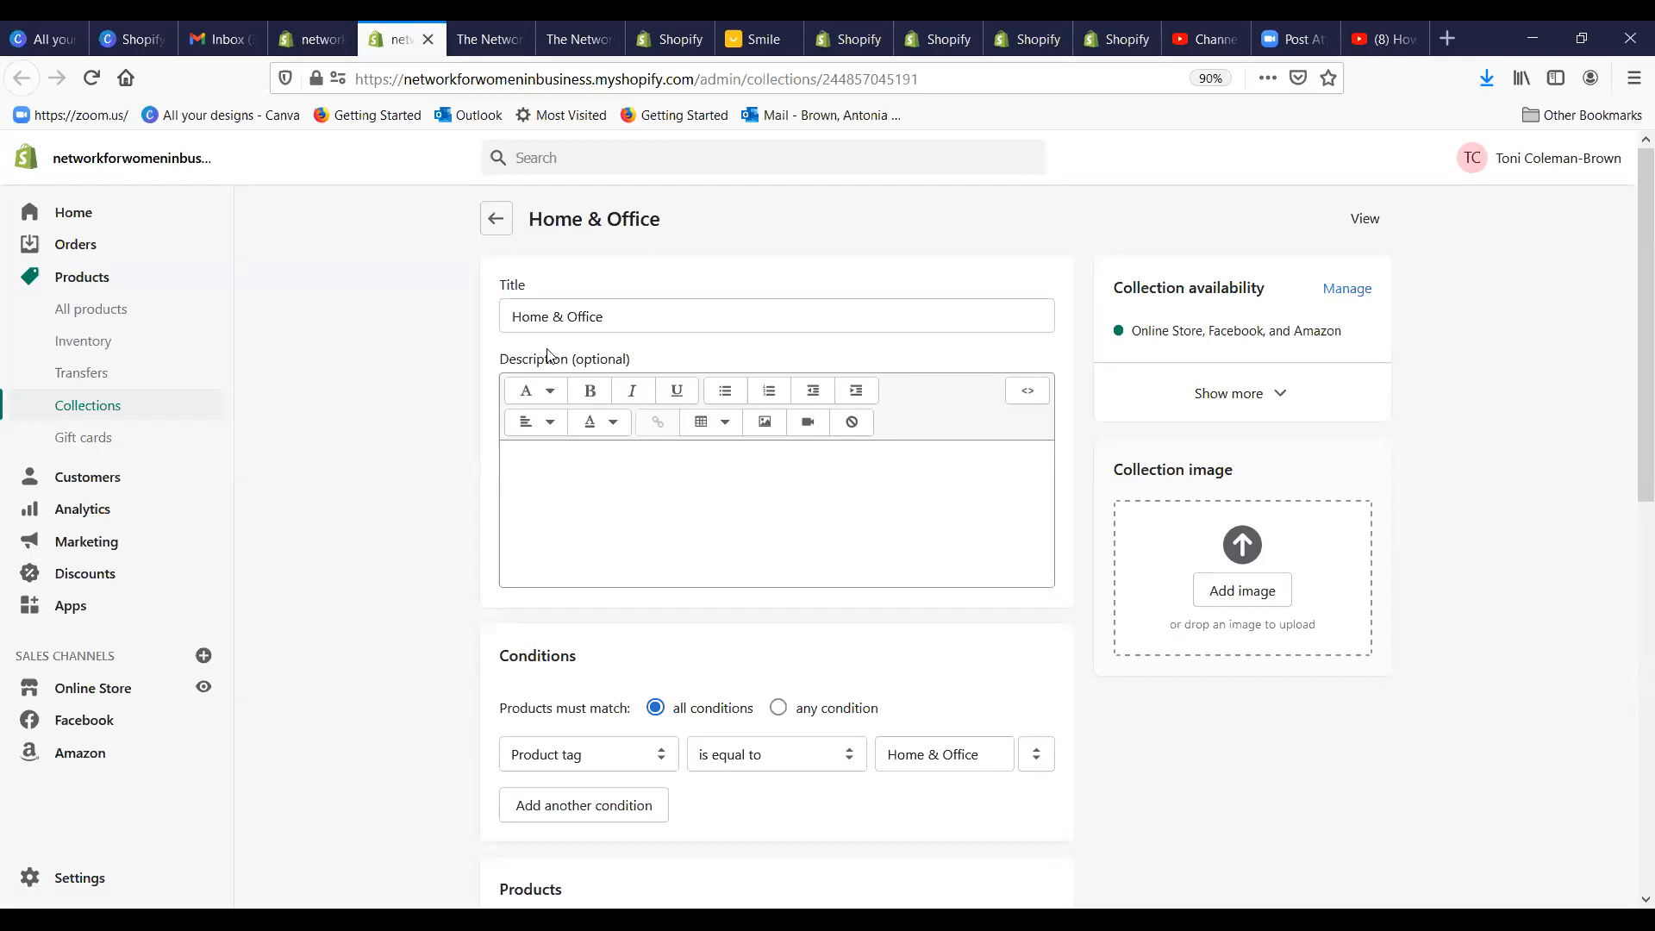
pyautogui.scroll(-3, 606, 450)
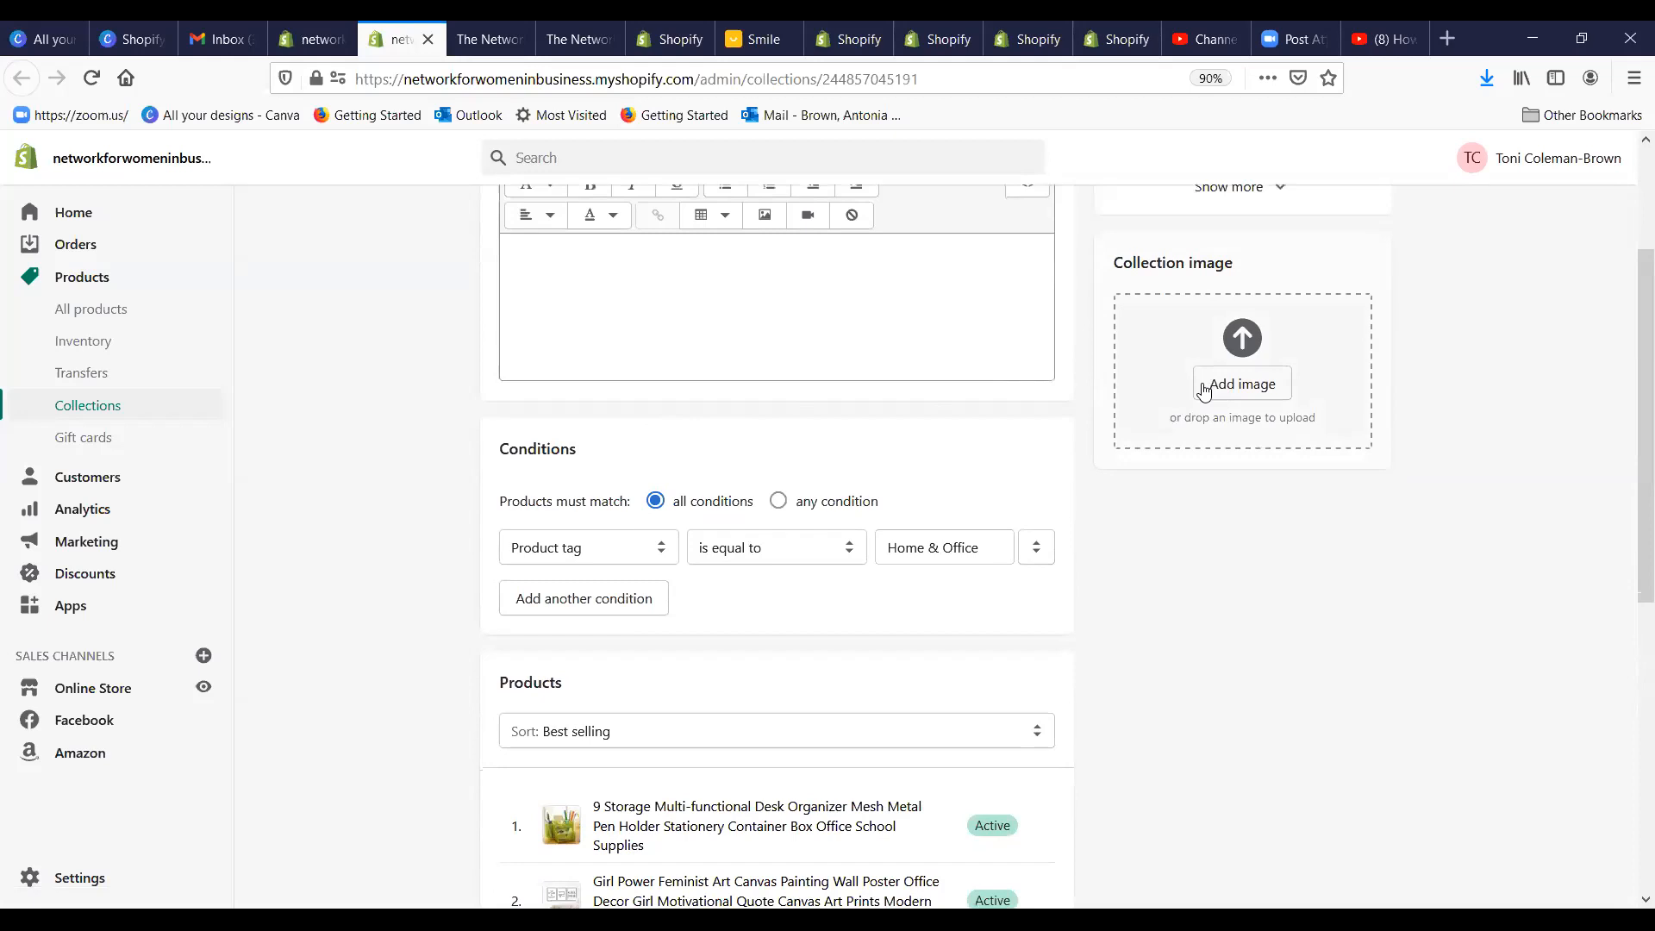
pyautogui.scroll(-2, 828, 331)
pyautogui.scroll(1, 832, 285)
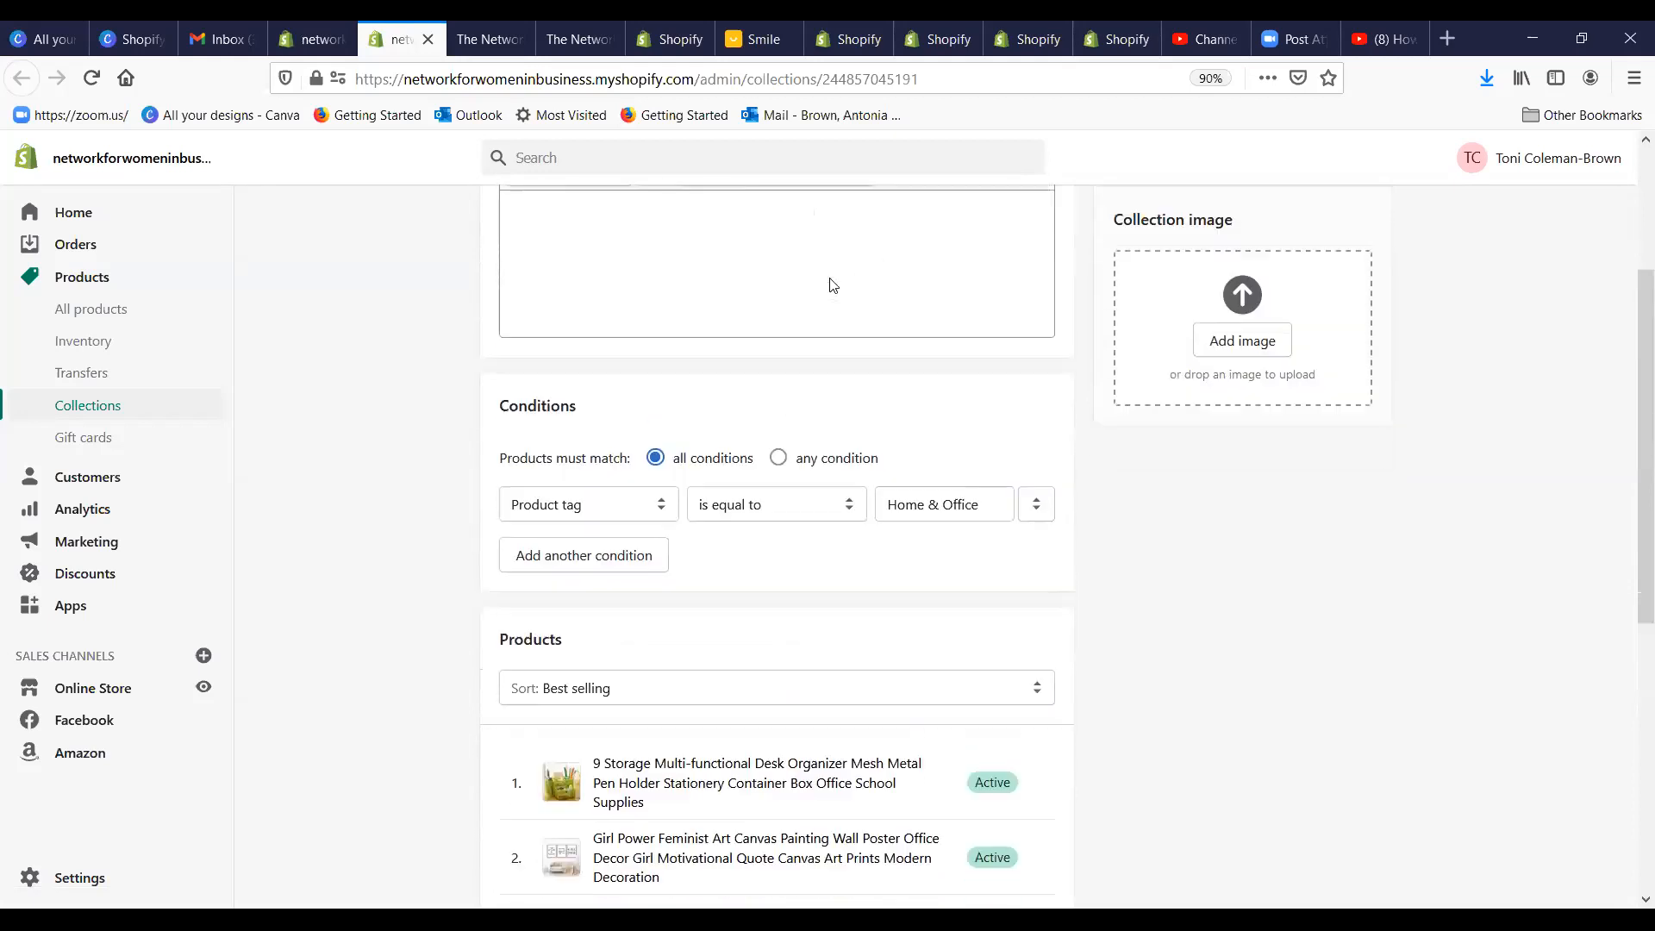
pyautogui.scroll(2, 833, 284)
pyautogui.scroll(-5, 814, 319)
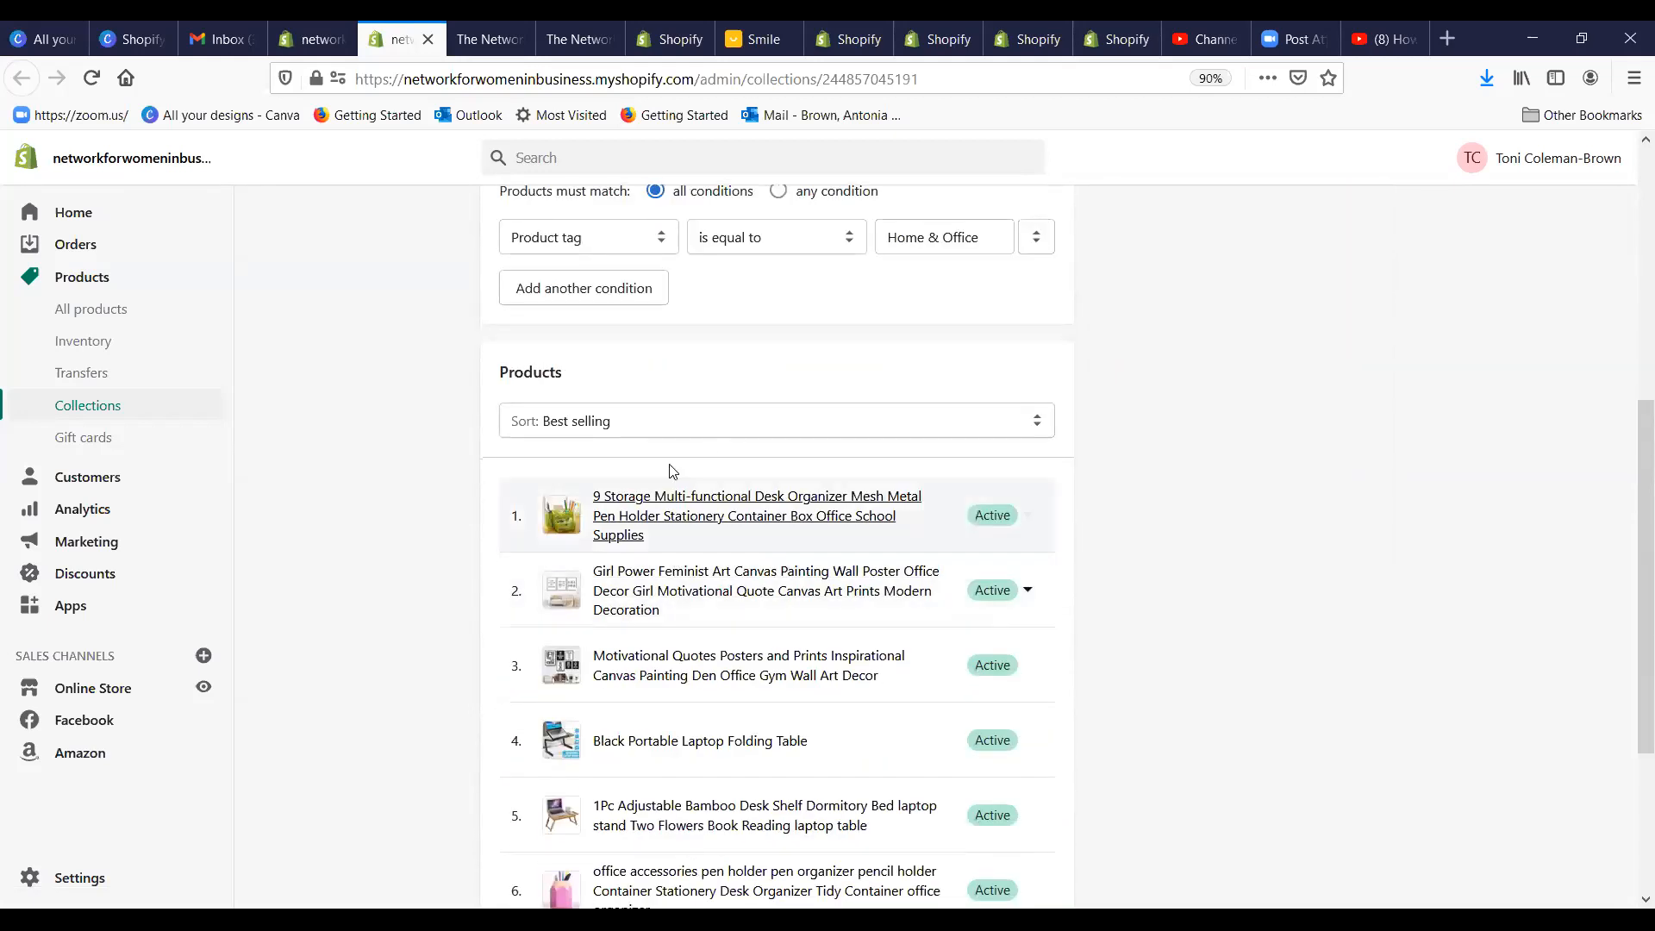
pyautogui.scroll(6, 780, 380)
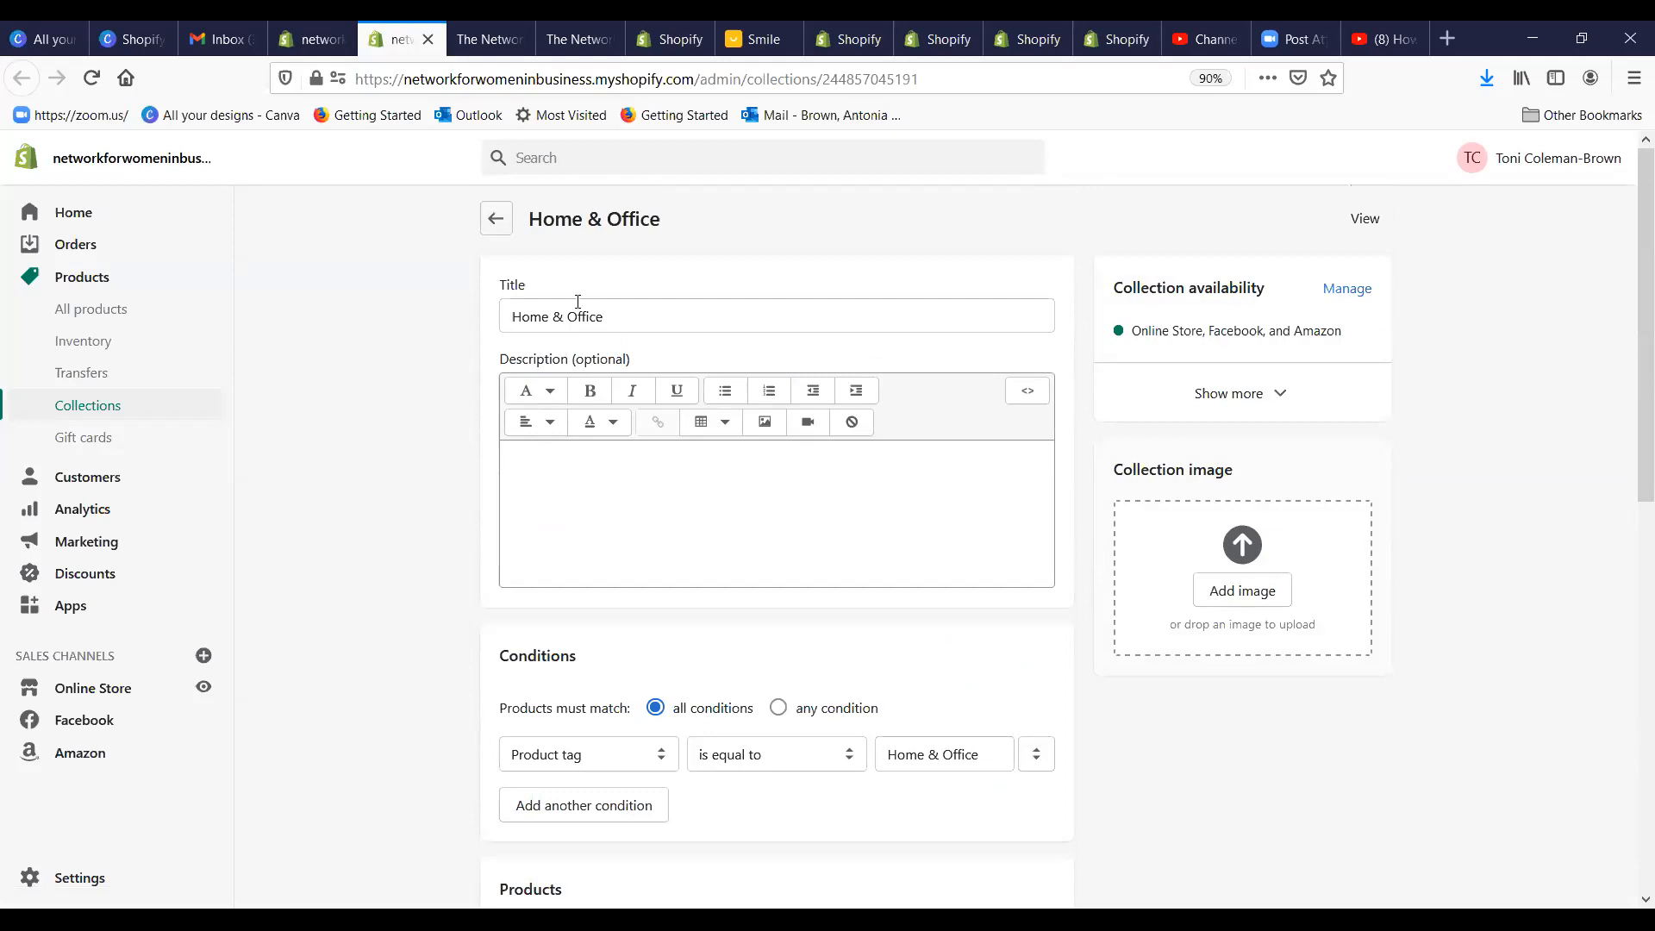
# Step: Leave the collection page and open the Debut theme for customization from the Online Store themes
pyautogui.click(81, 687)
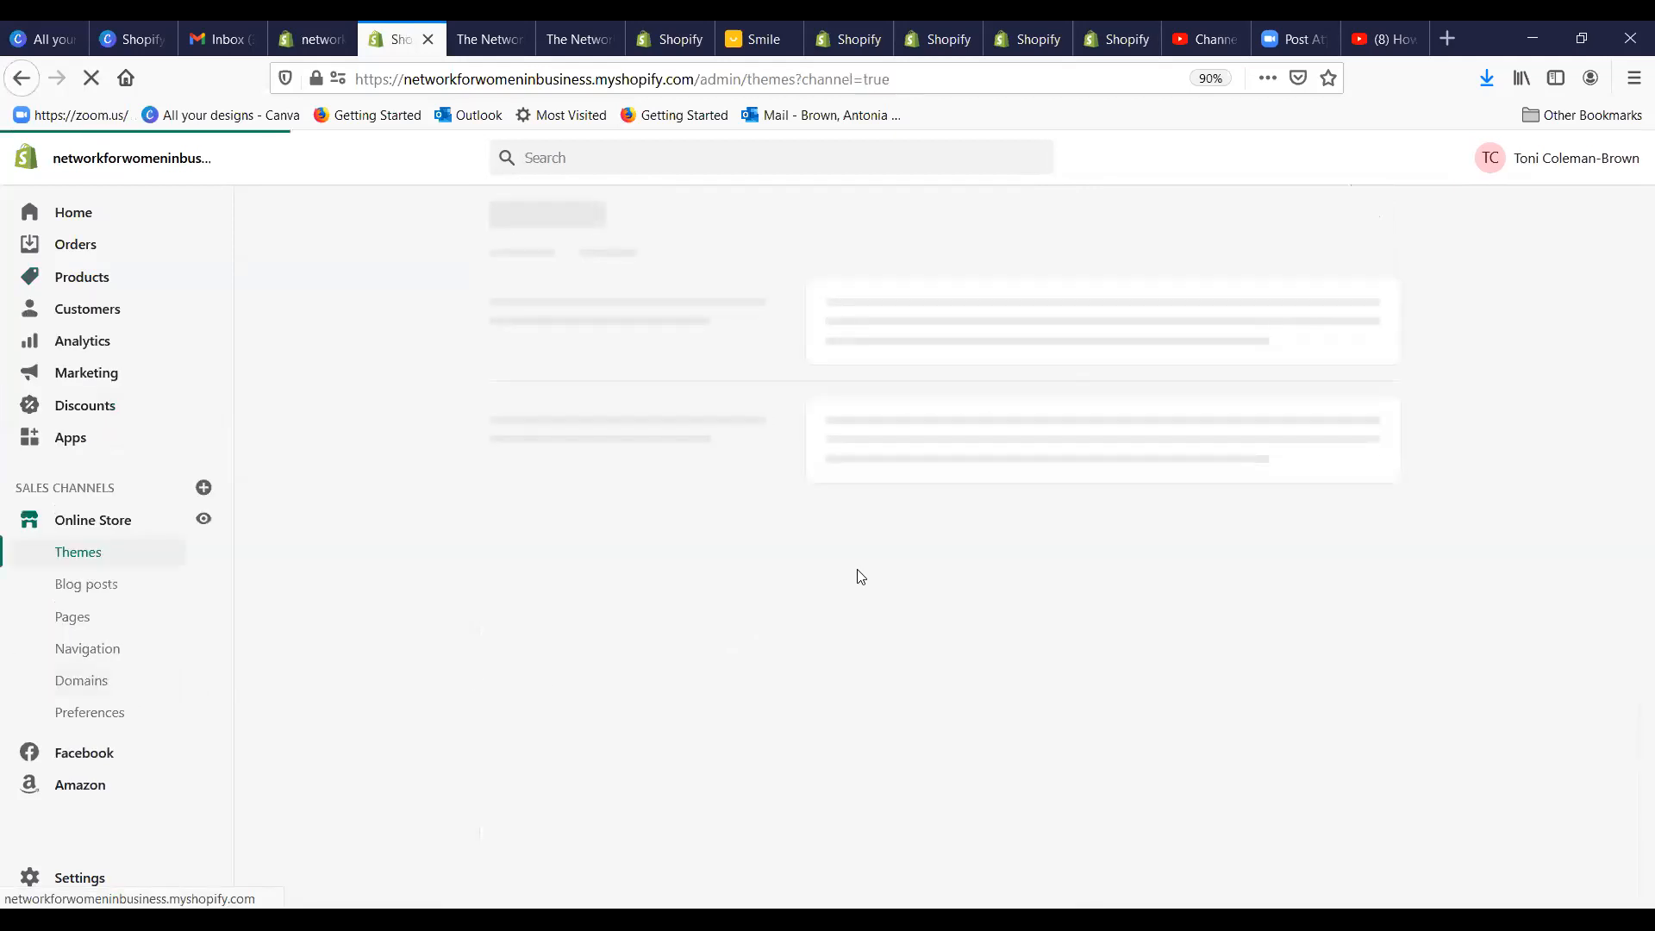
pyautogui.scroll(-3, 867, 577)
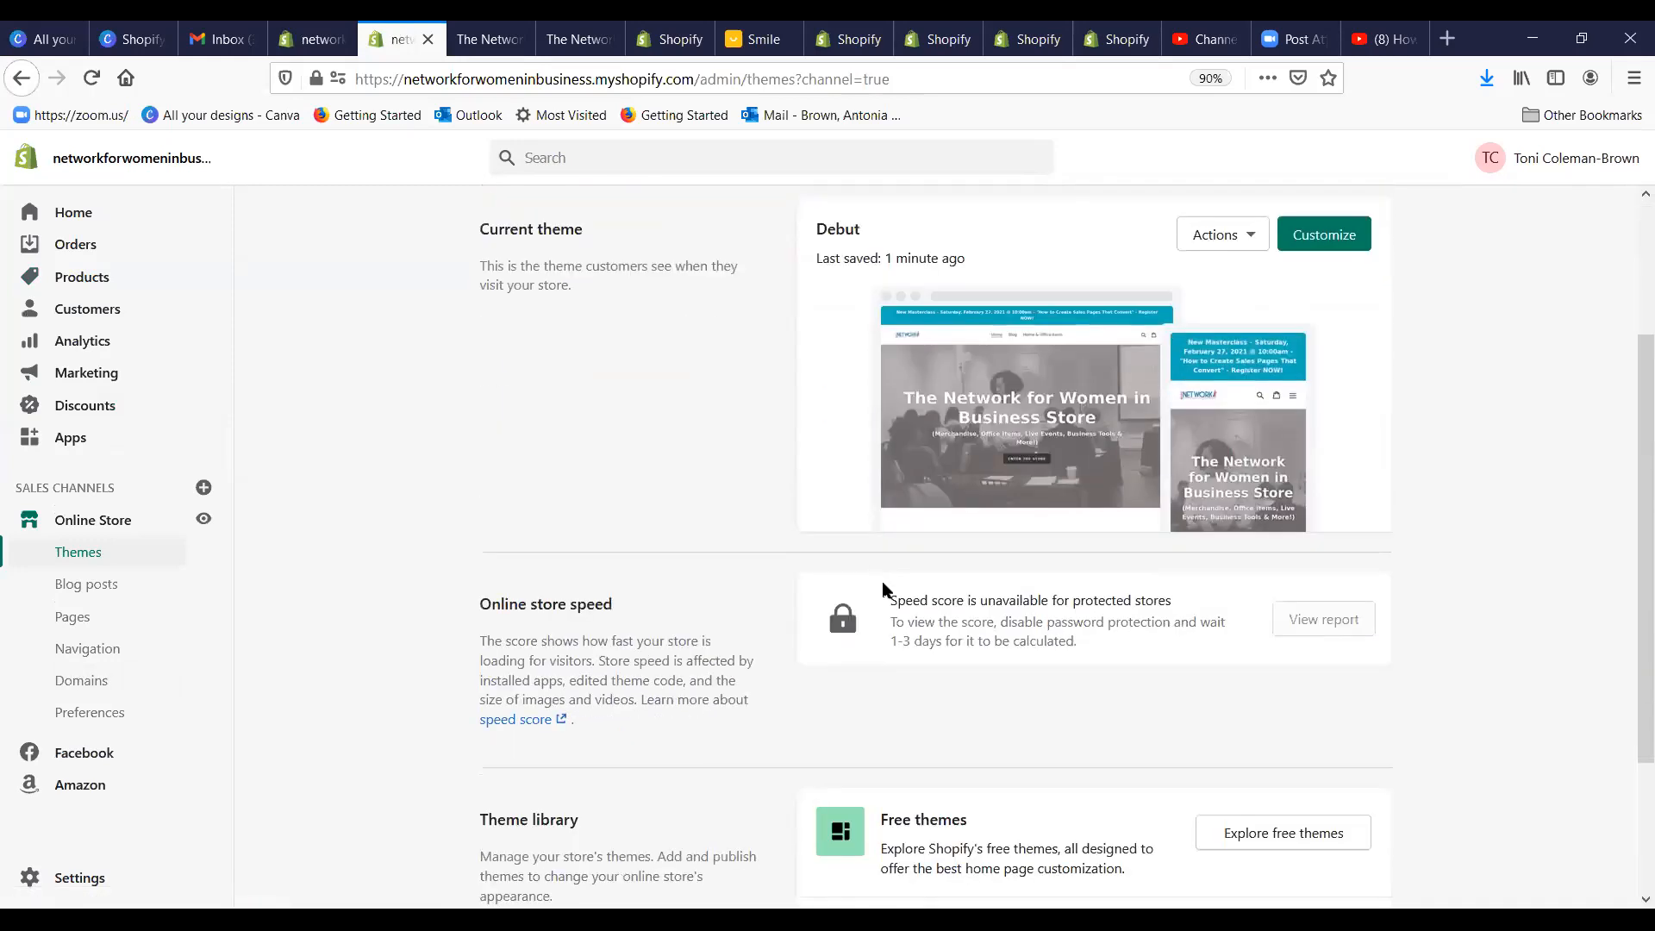
pyautogui.click(1325, 237)
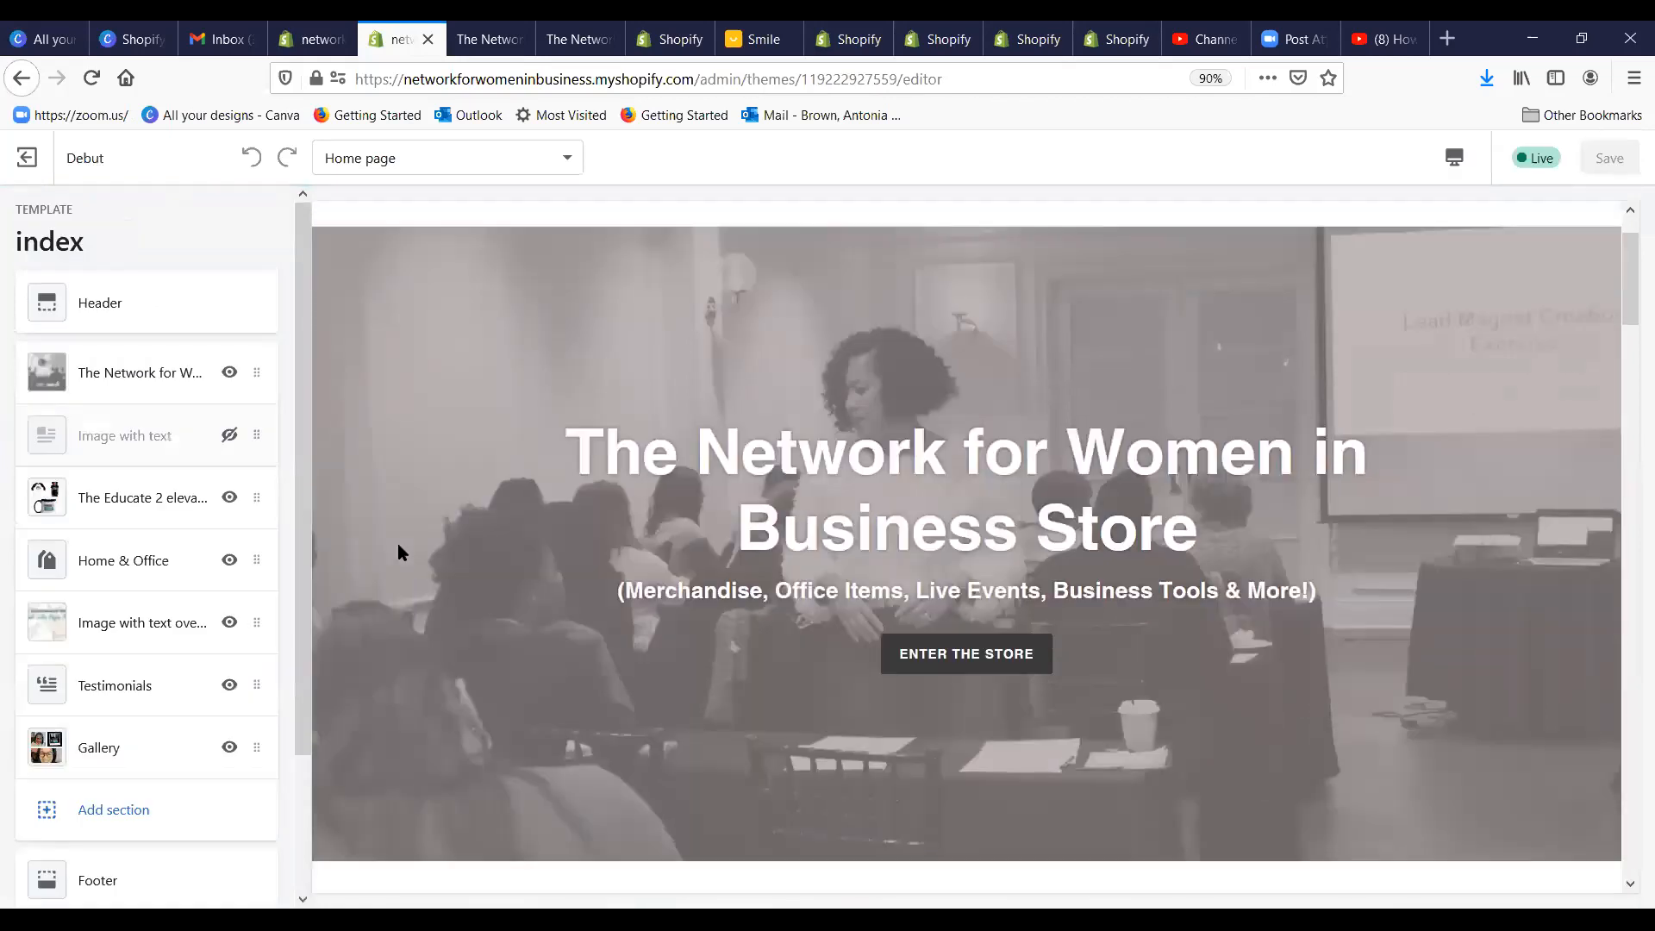
# Step: Open the masterclass Image with text overlay section and examine its image, layout, text and button settings
pyautogui.scroll(-8, 396, 557)
pyautogui.scroll(-15, 396, 557)
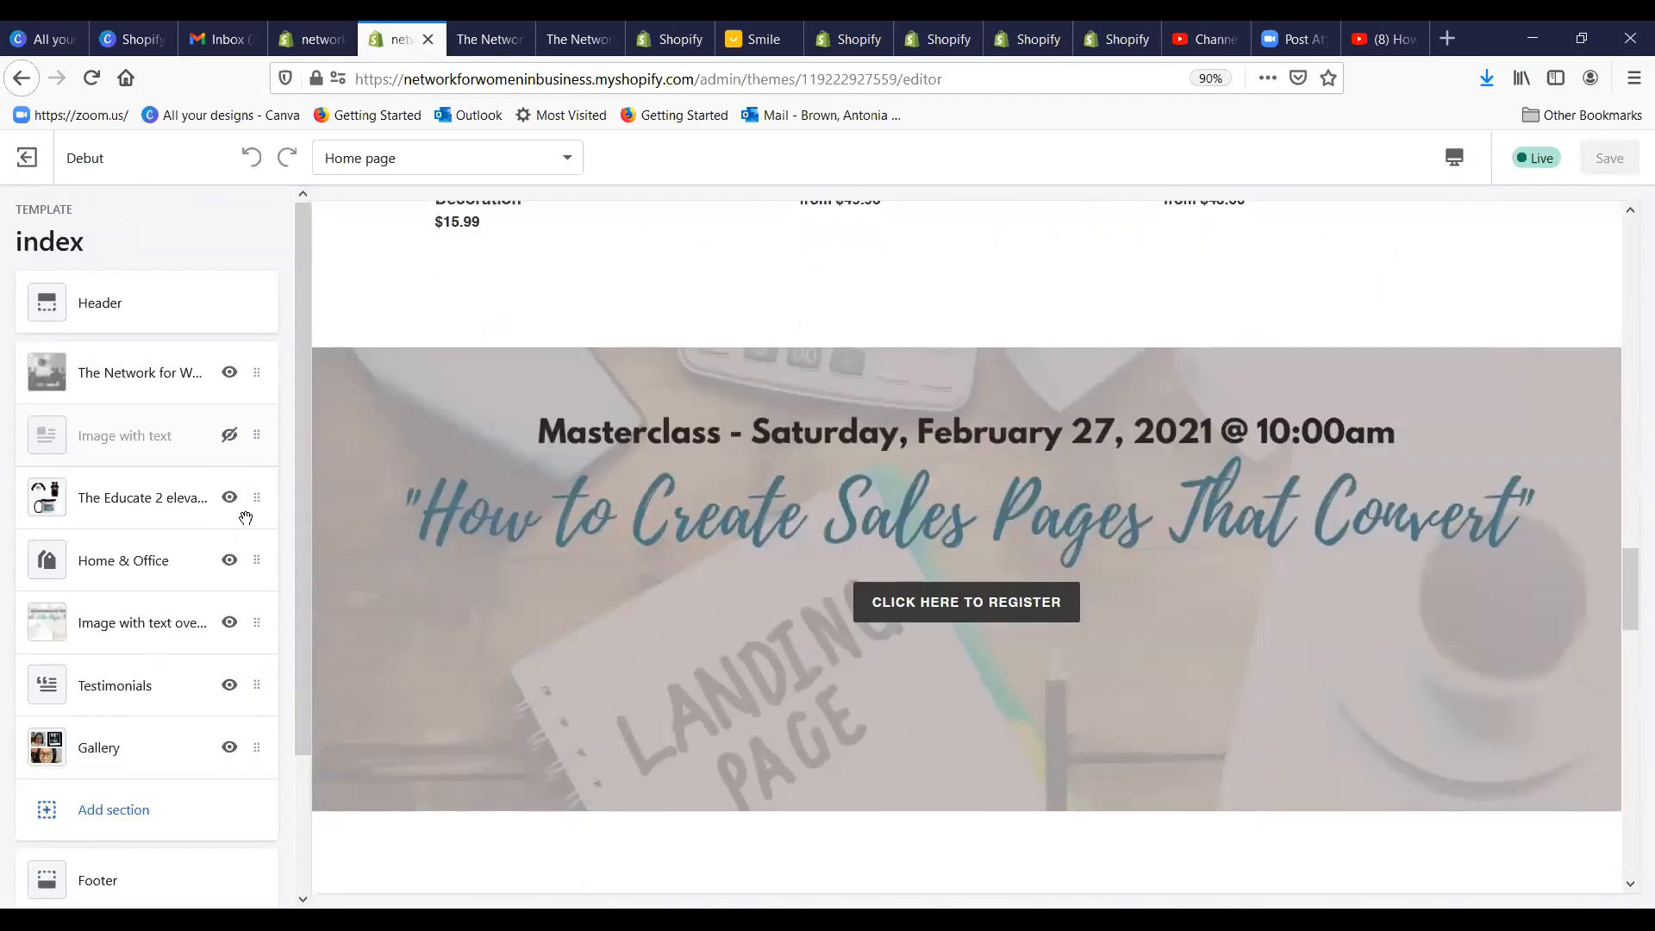
pyautogui.click(116, 633)
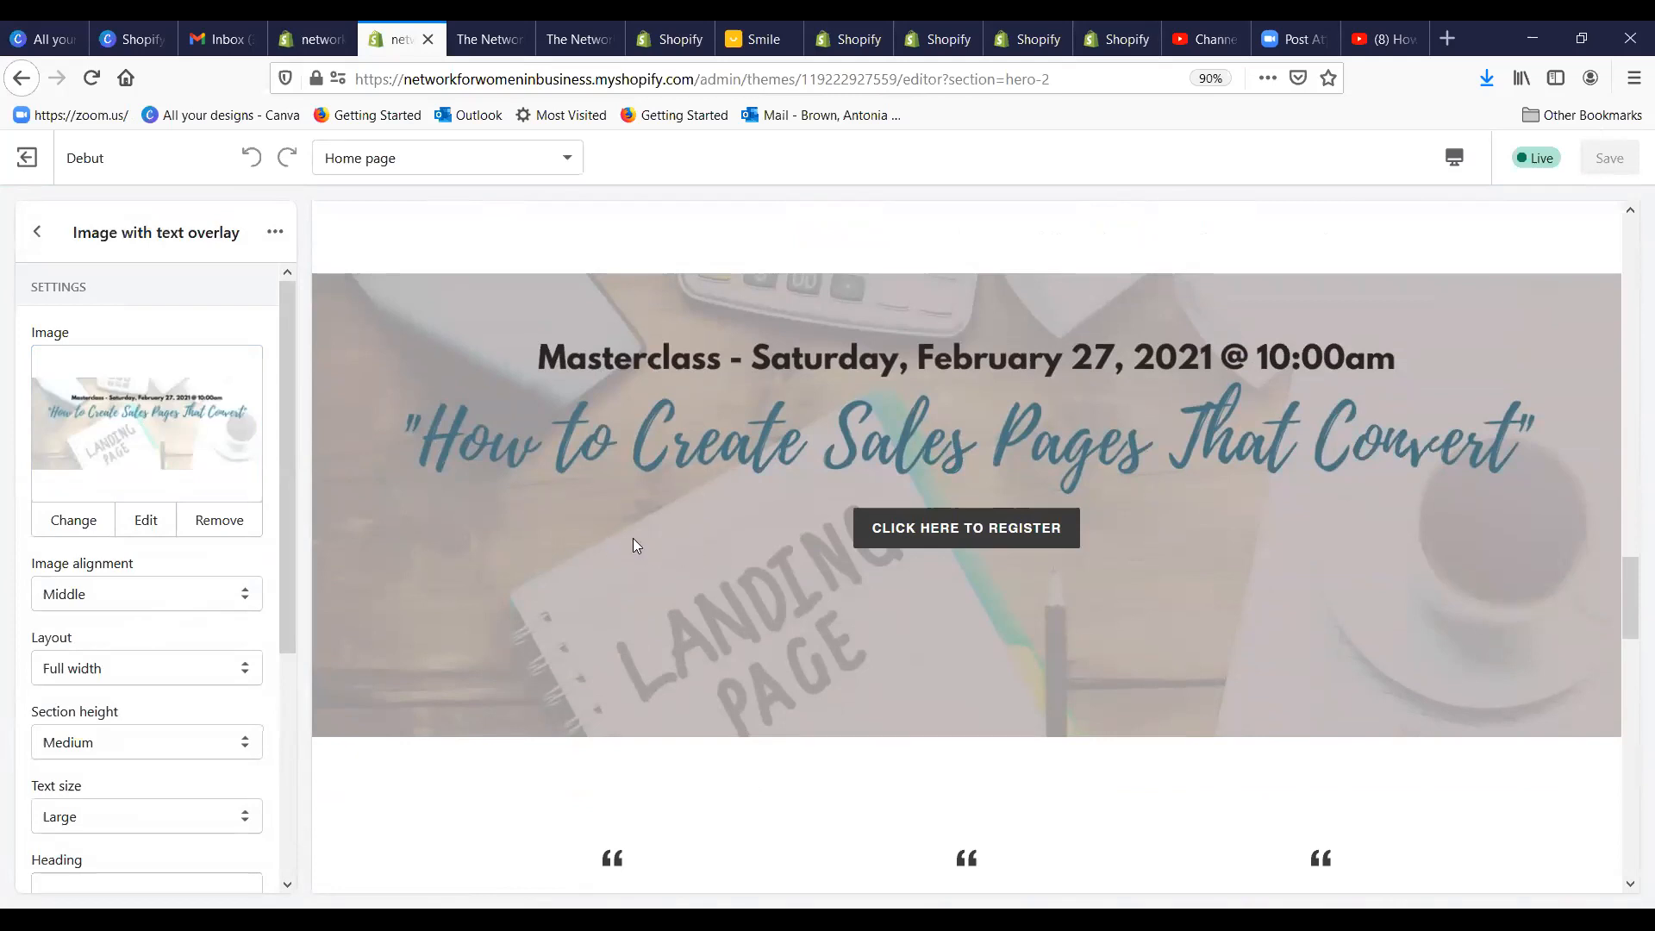
pyautogui.moveTo(281, 536); pyautogui.dragTo(288, 774)
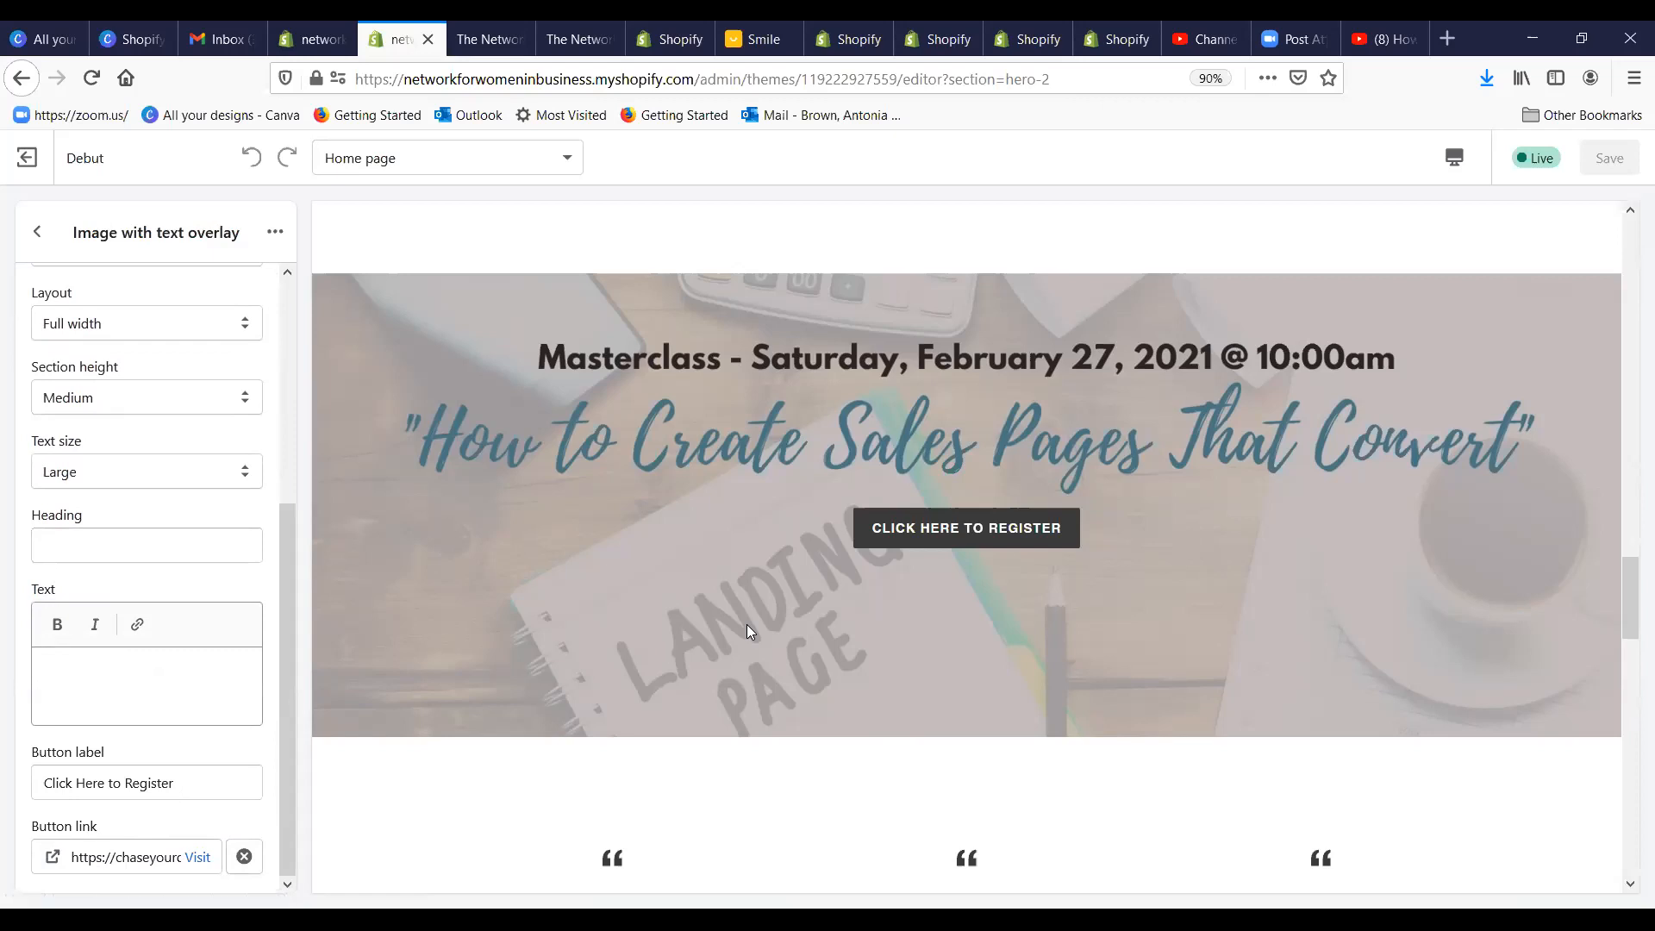
# Step: Test the masterclass banner's Click Here to Register button on the storefront and go back to the home page
pyautogui.click(489, 40)
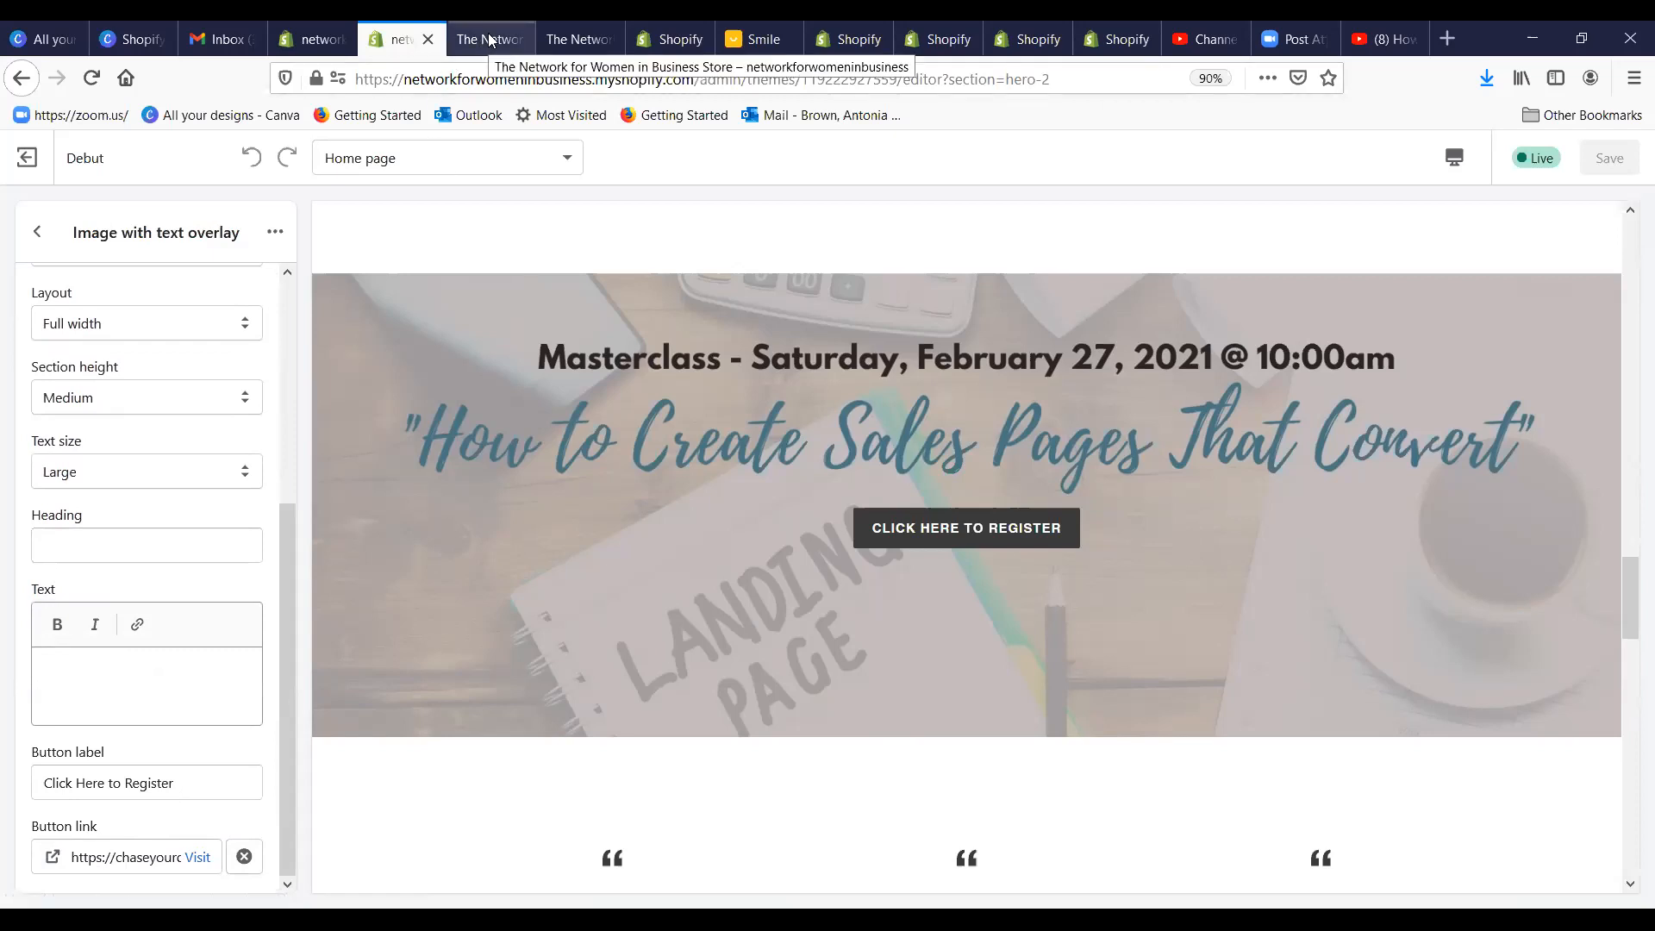
pyautogui.scroll(-15, 705, 317)
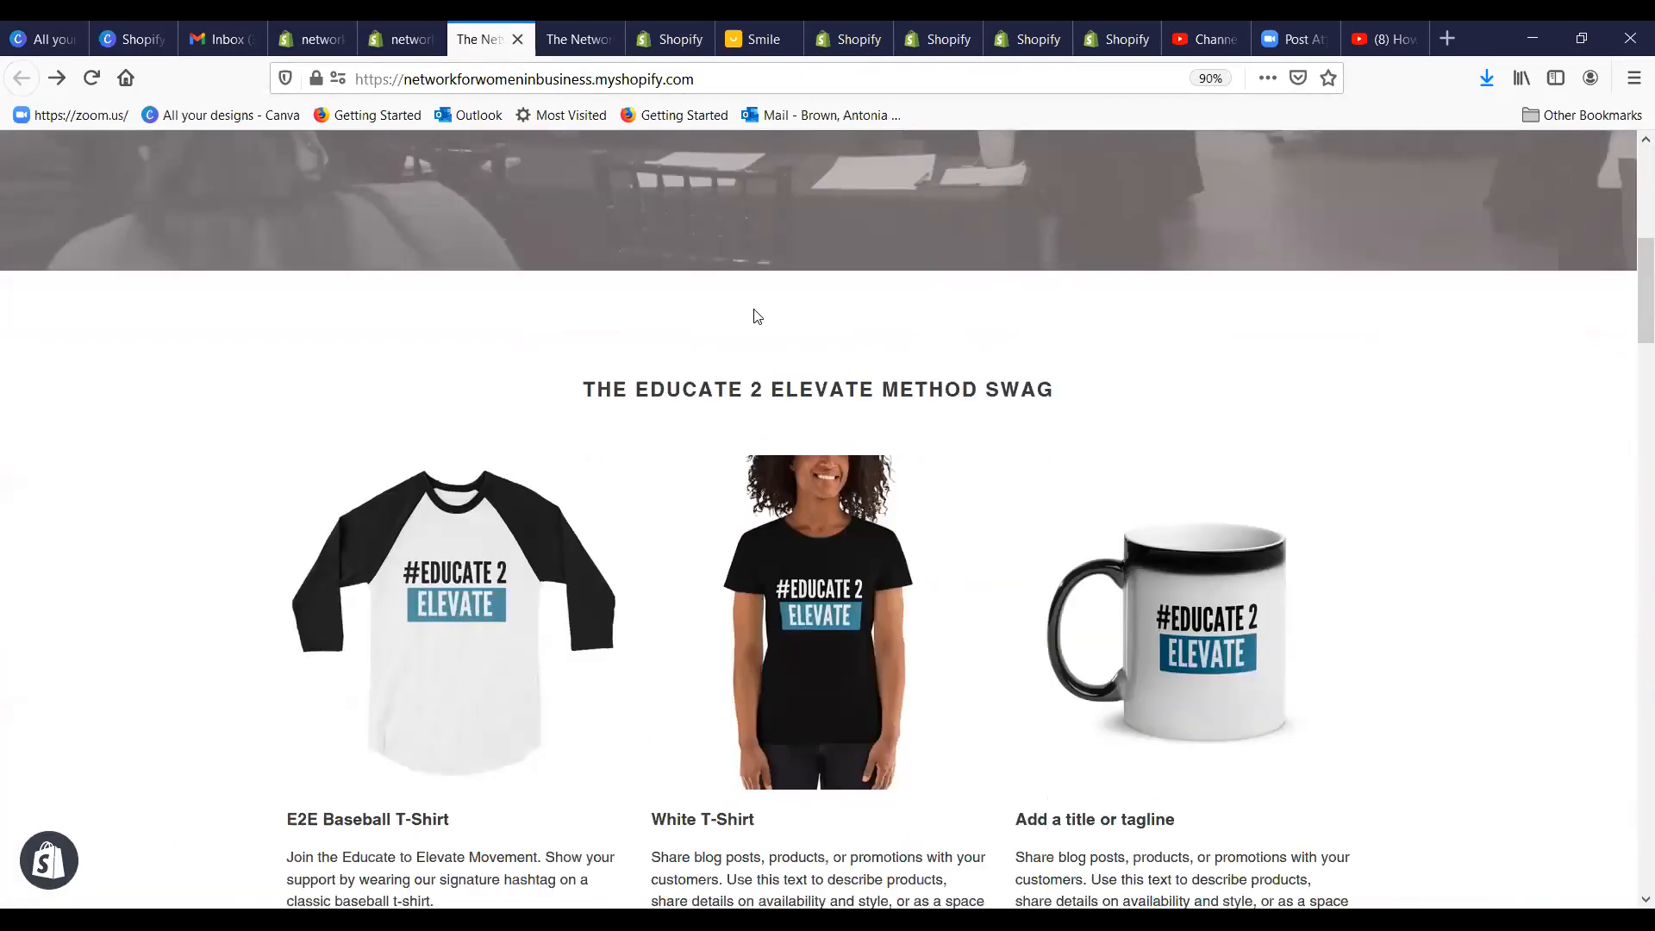
pyautogui.scroll(-10, 771, 317)
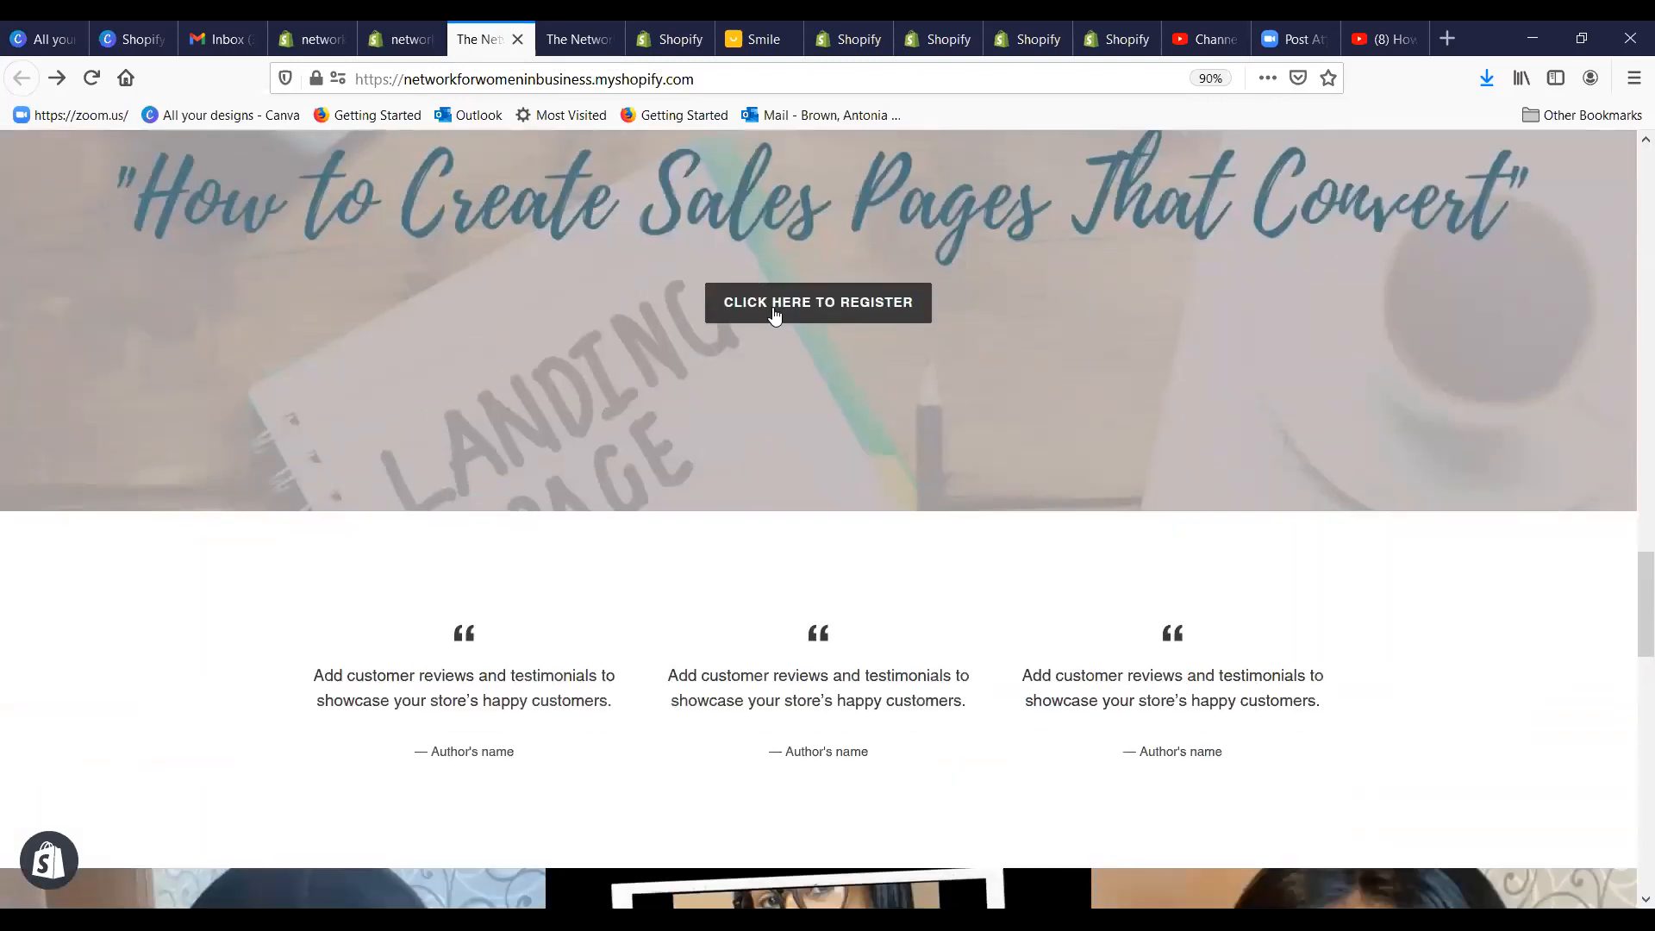
pyautogui.click(782, 307)
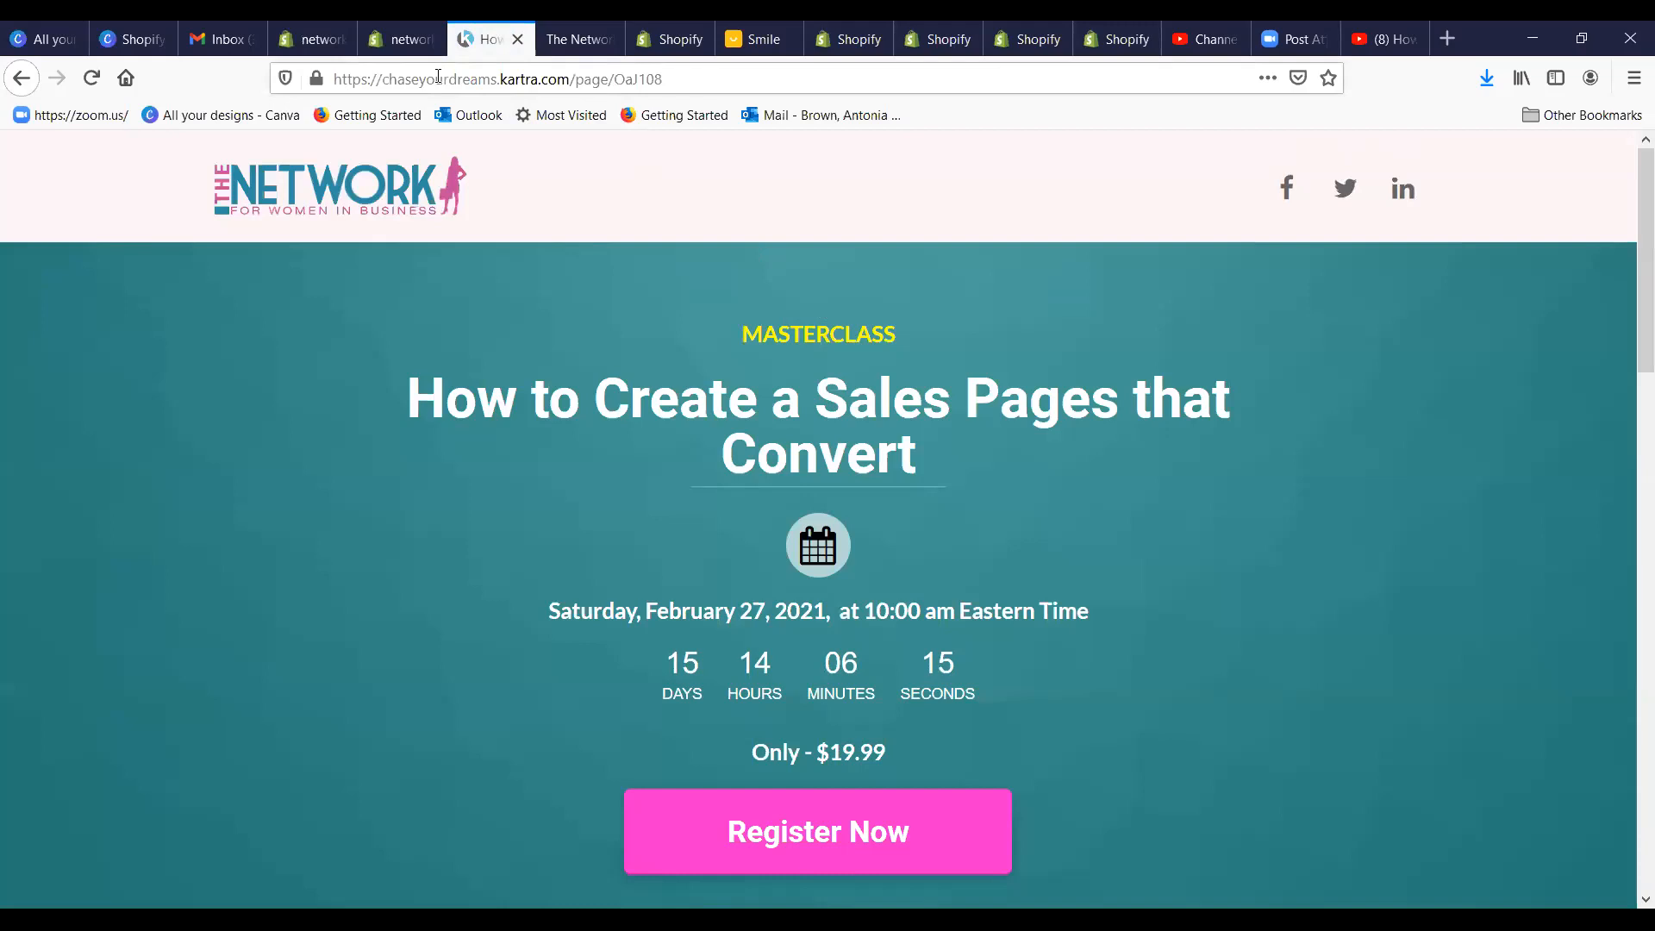
pyautogui.click(8, 84)
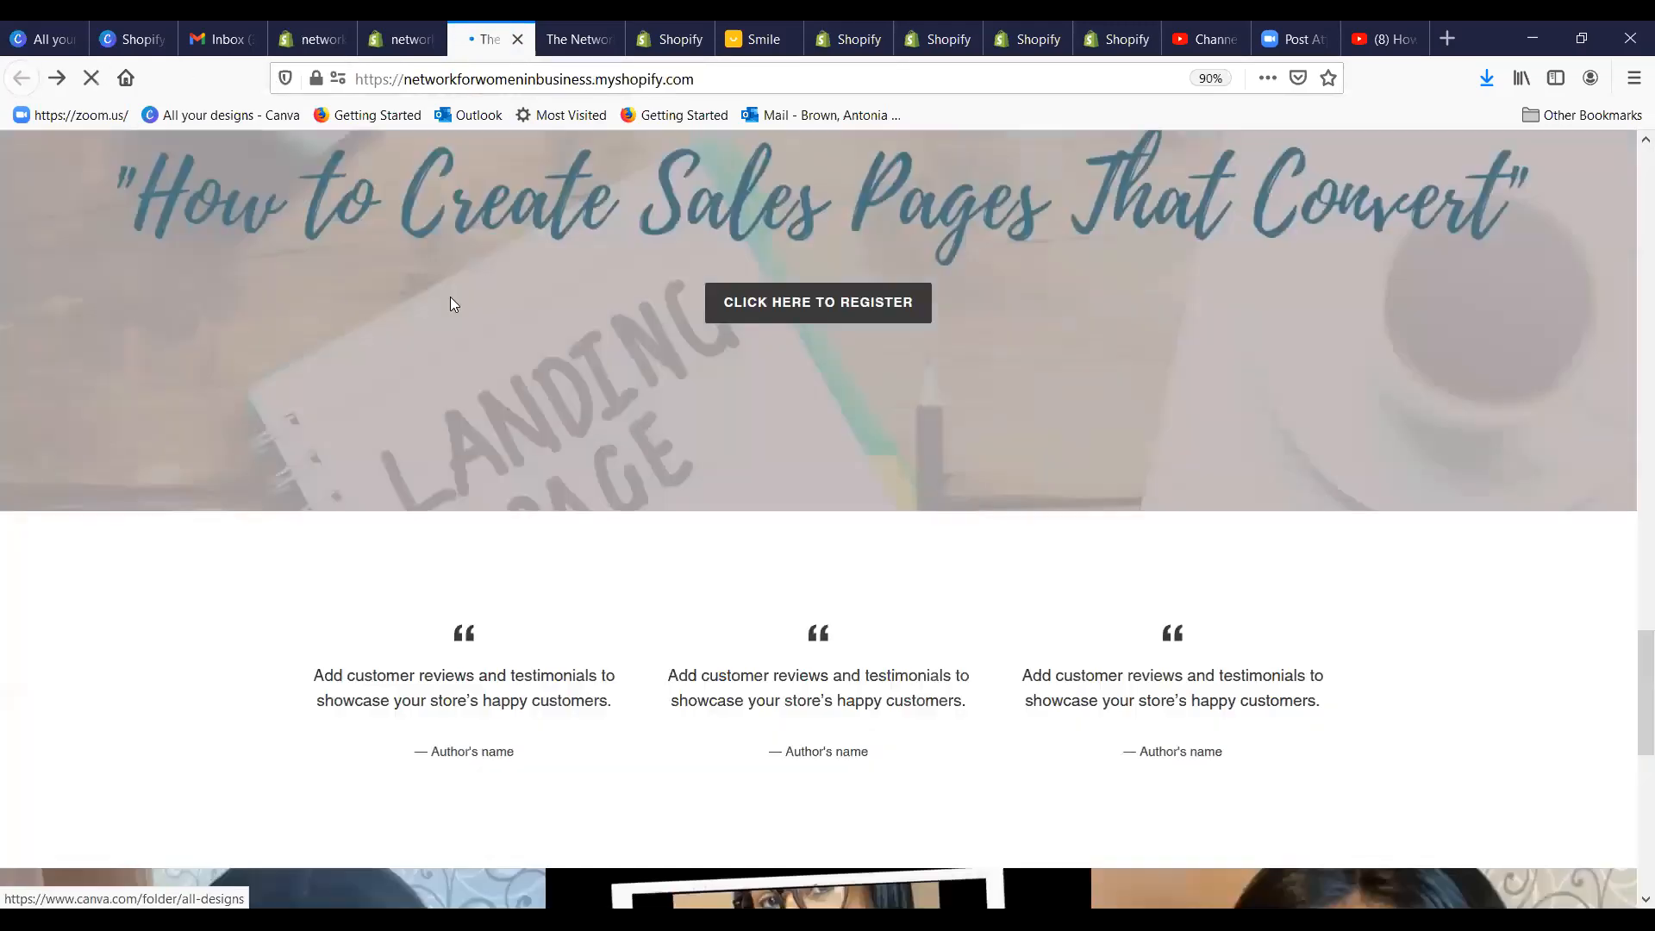
pyautogui.scroll(-1, 549, 351)
pyautogui.scroll(2, 548, 352)
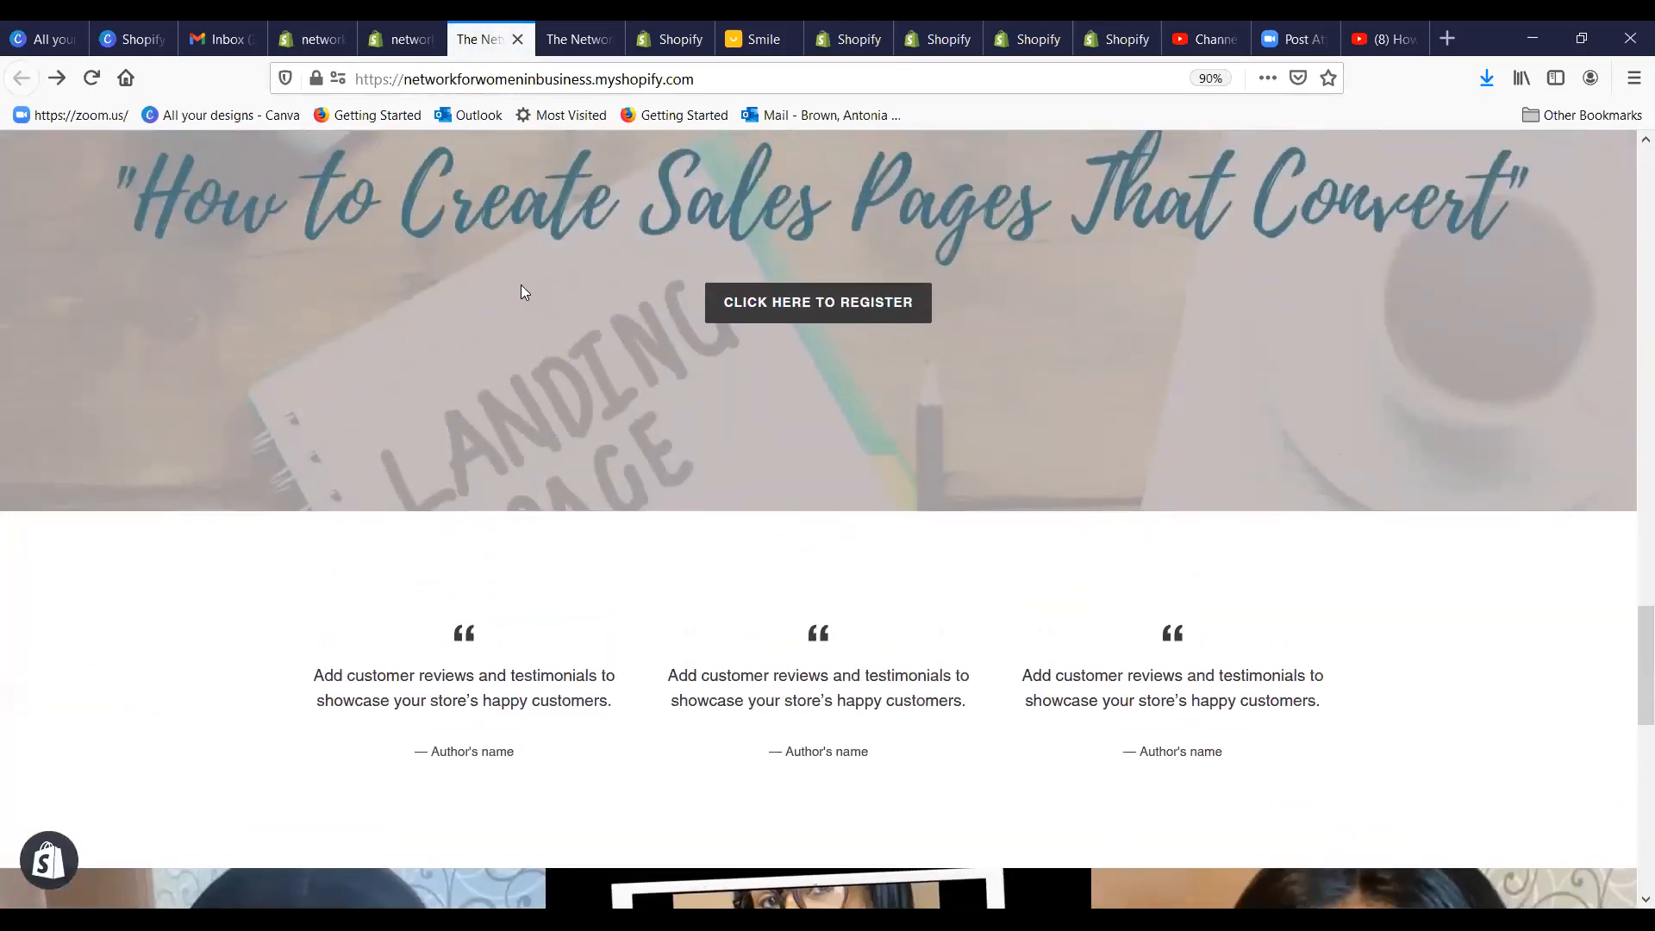
# Step: Return to the theme editor's section list and view the testimonials and photo gallery in the home page preview
pyautogui.click(402, 43)
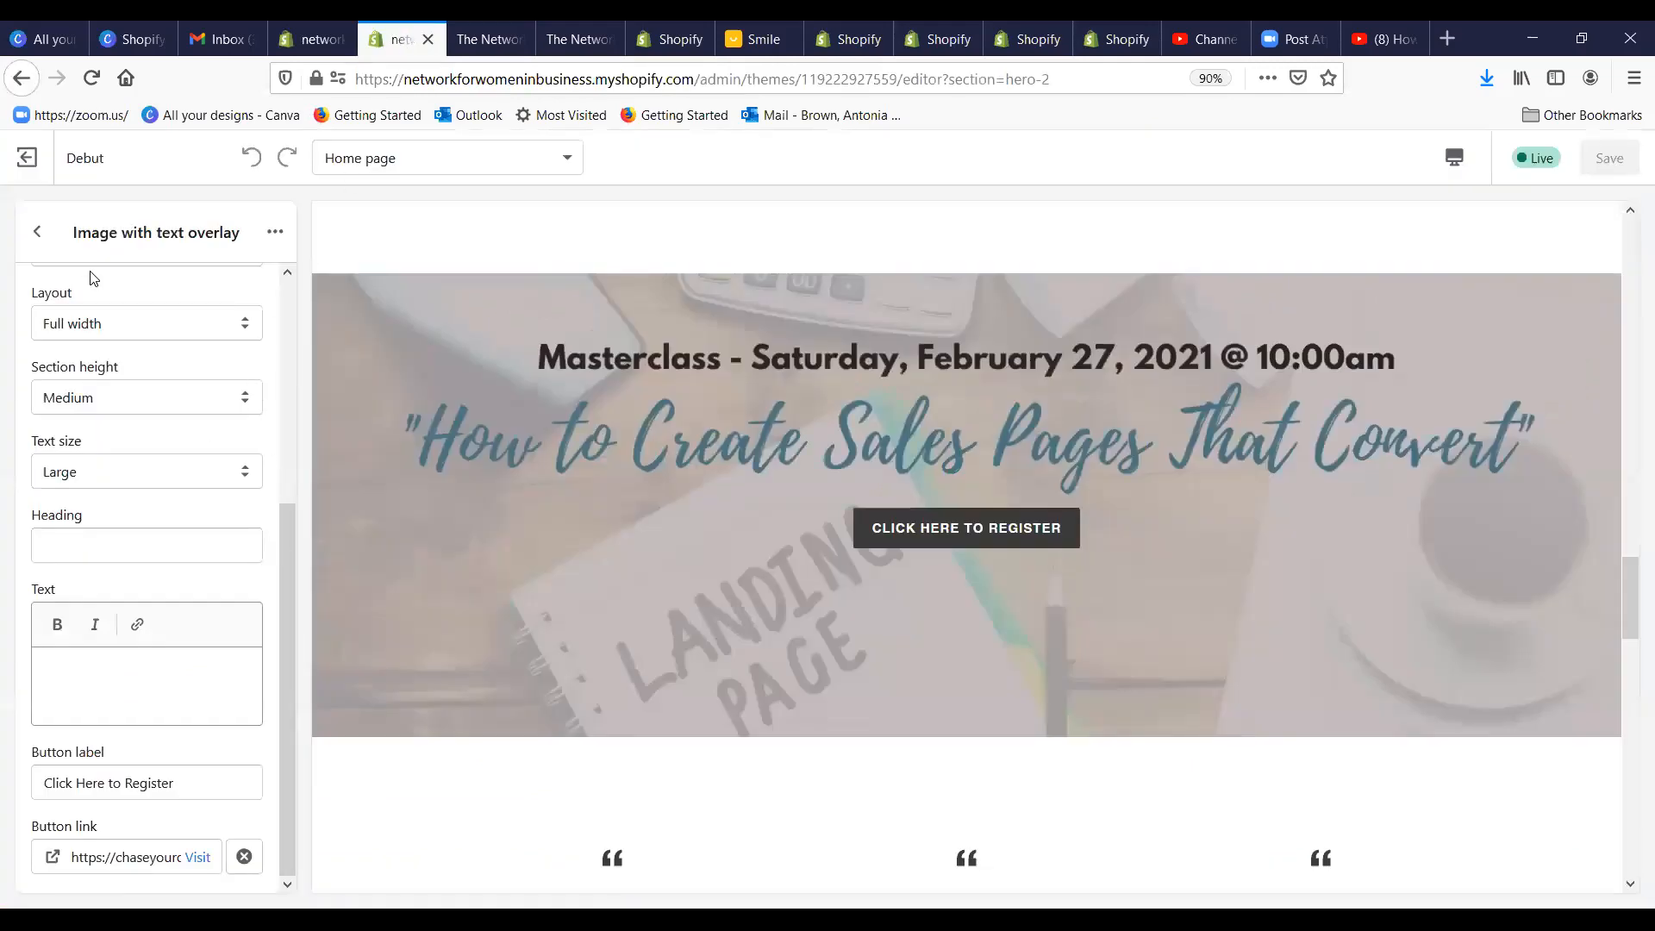
pyautogui.click(38, 232)
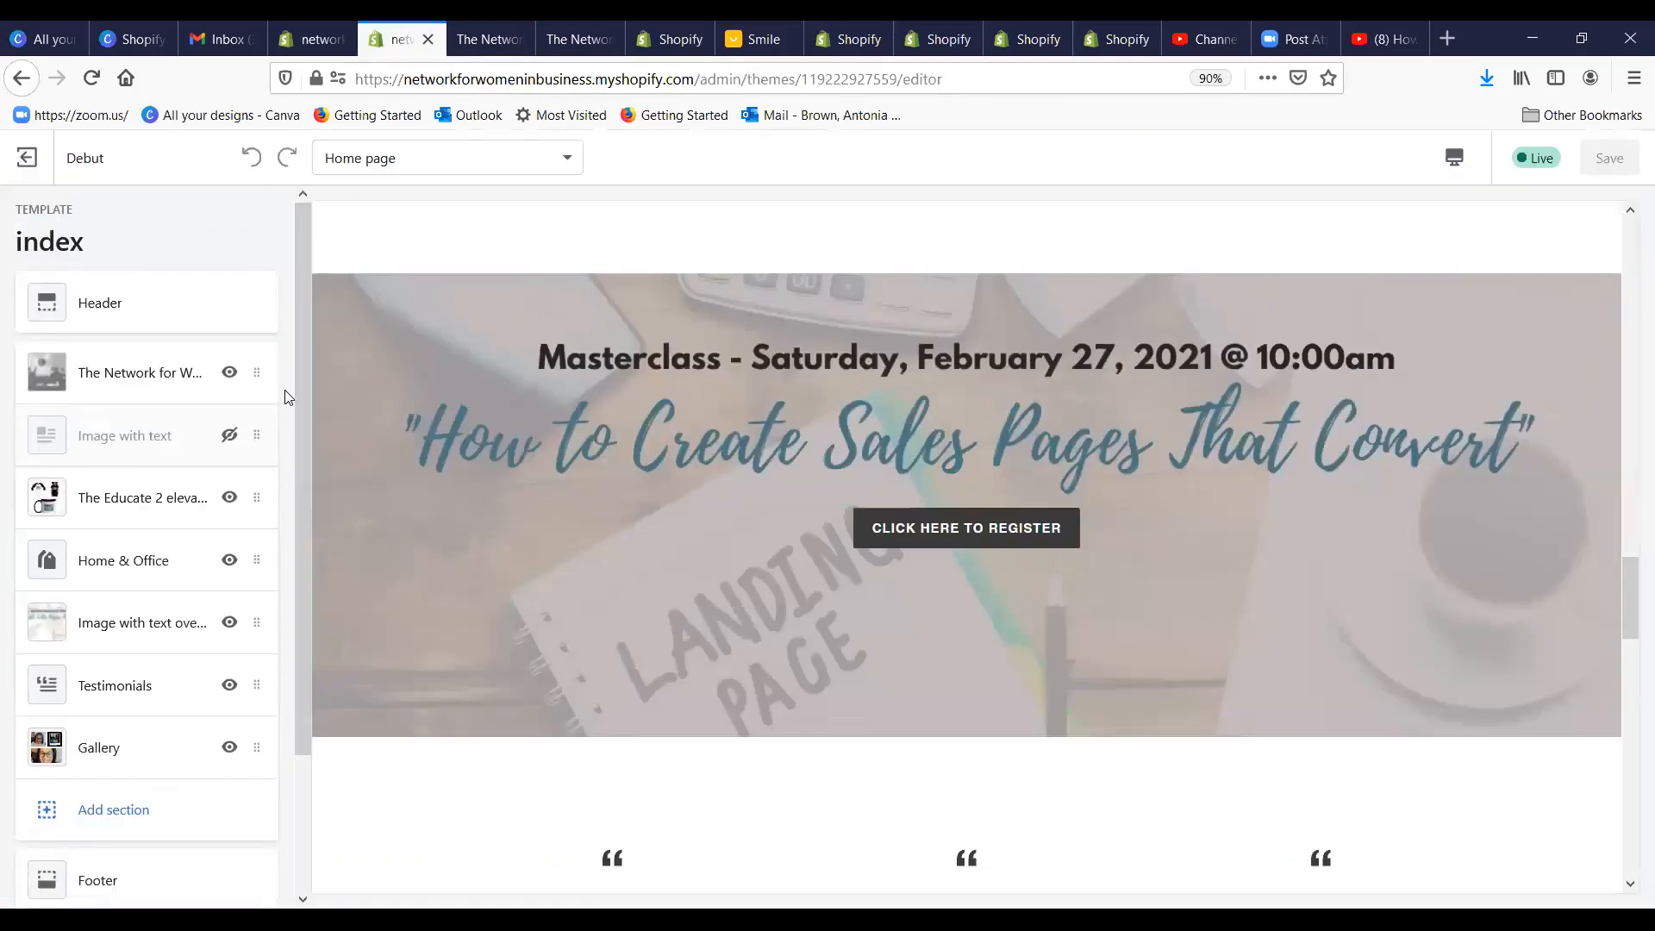
pyautogui.scroll(-2, 302, 406)
pyautogui.scroll(-2, 313, 435)
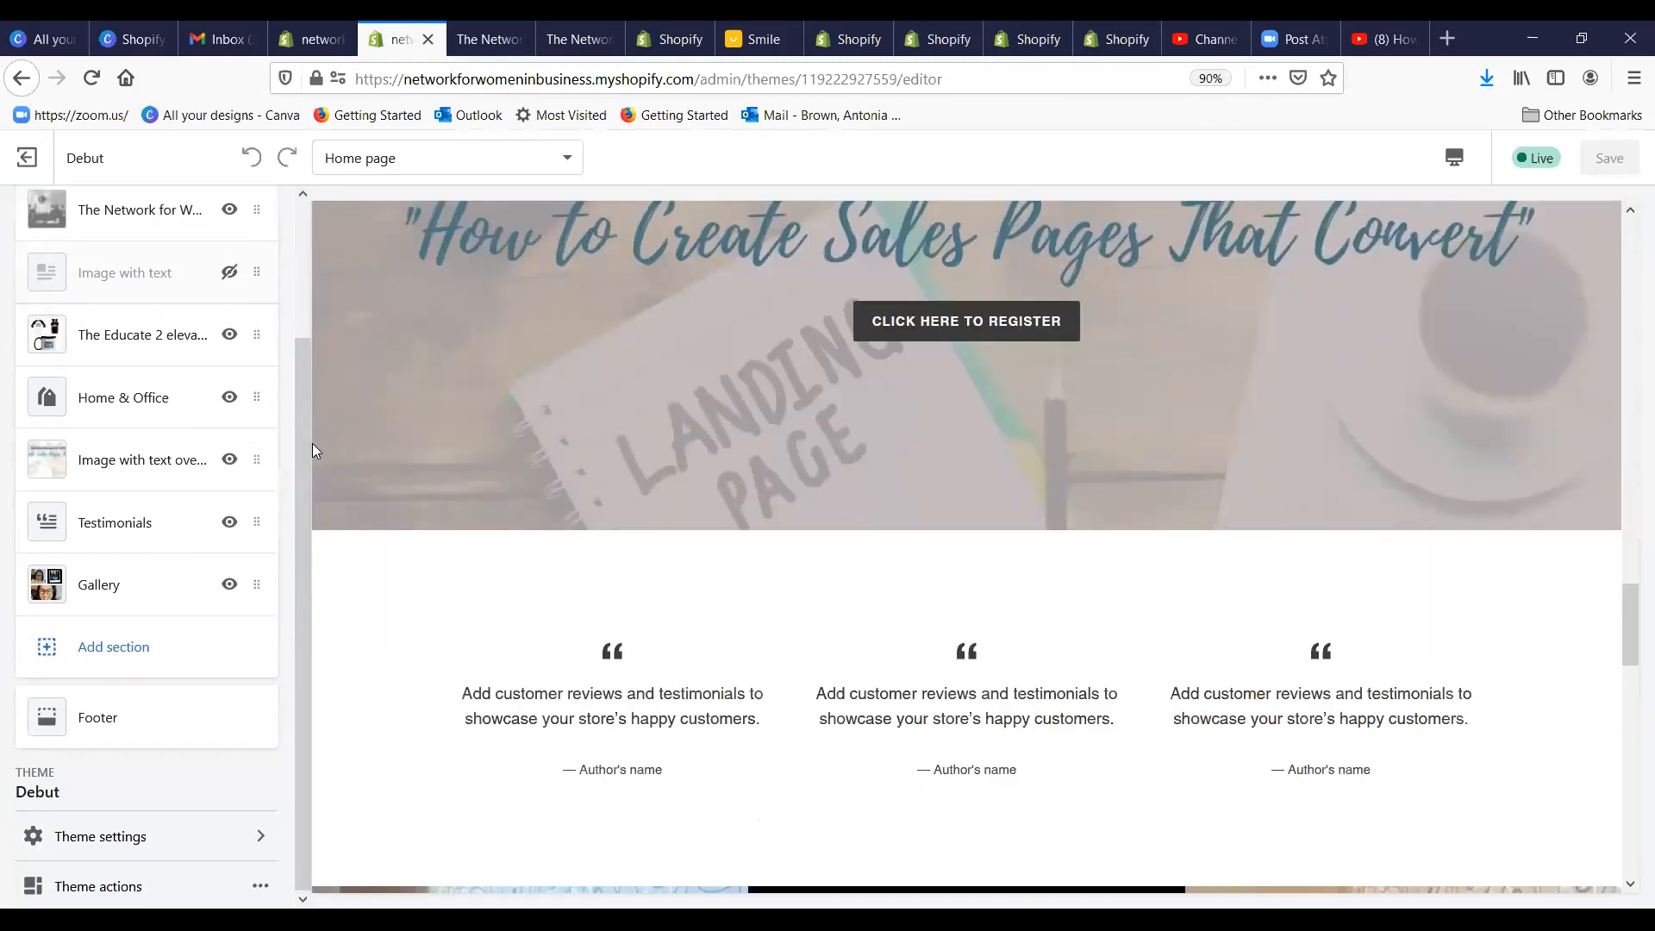
pyautogui.scroll(-5, 539, 621)
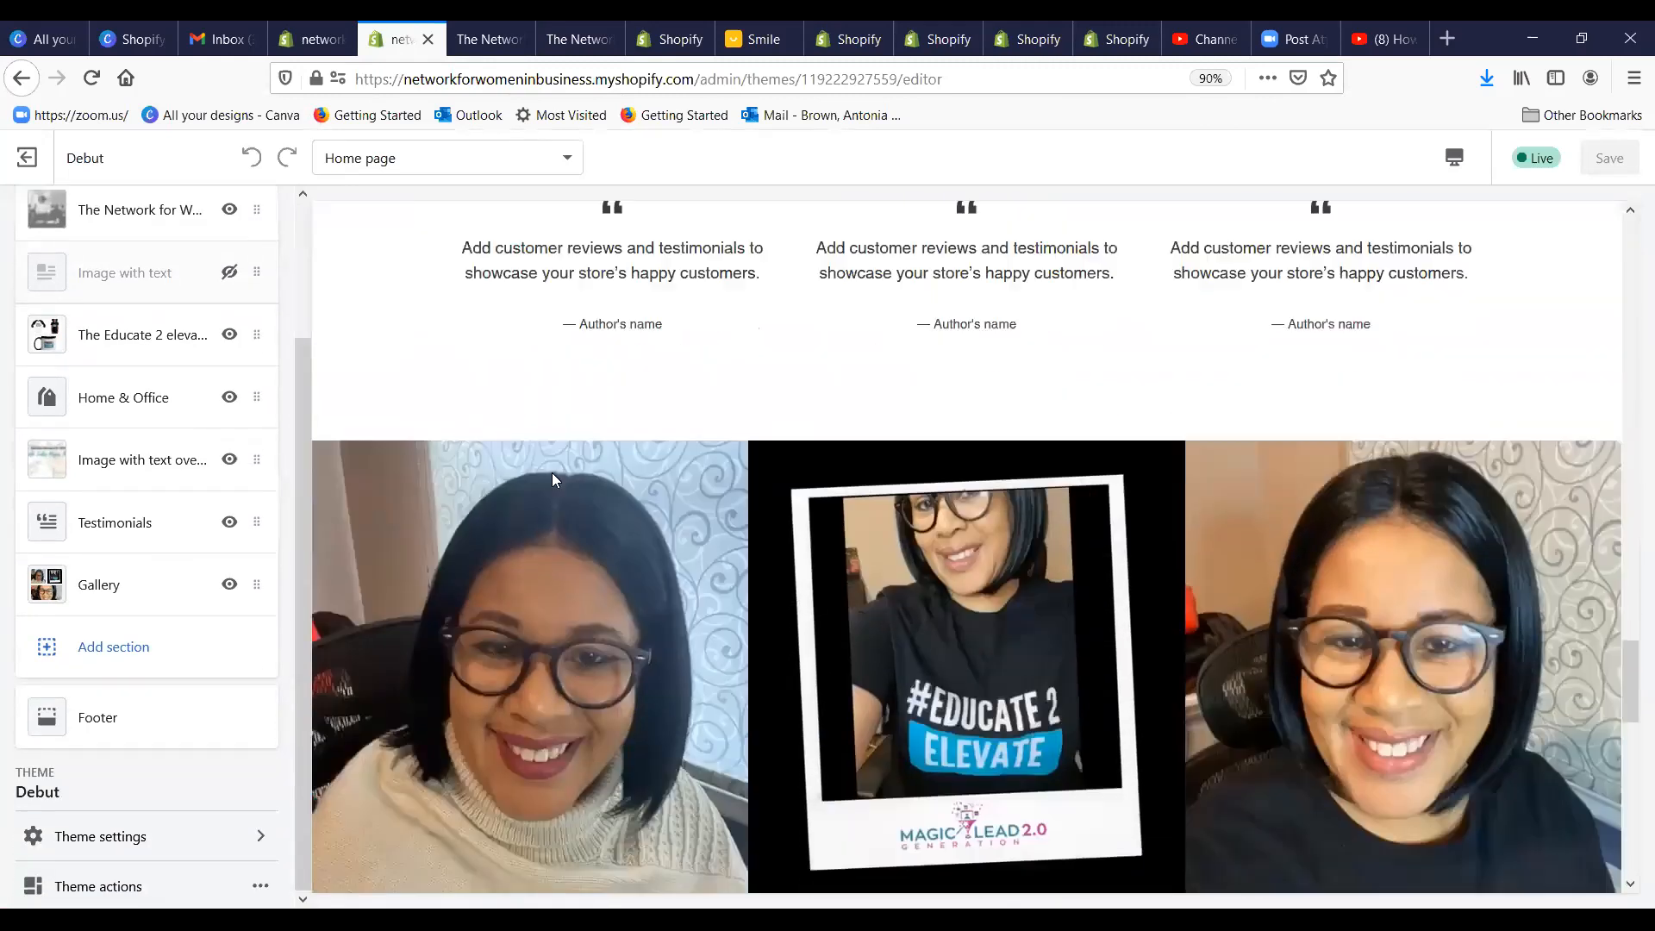
pyautogui.scroll(2, 591, 296)
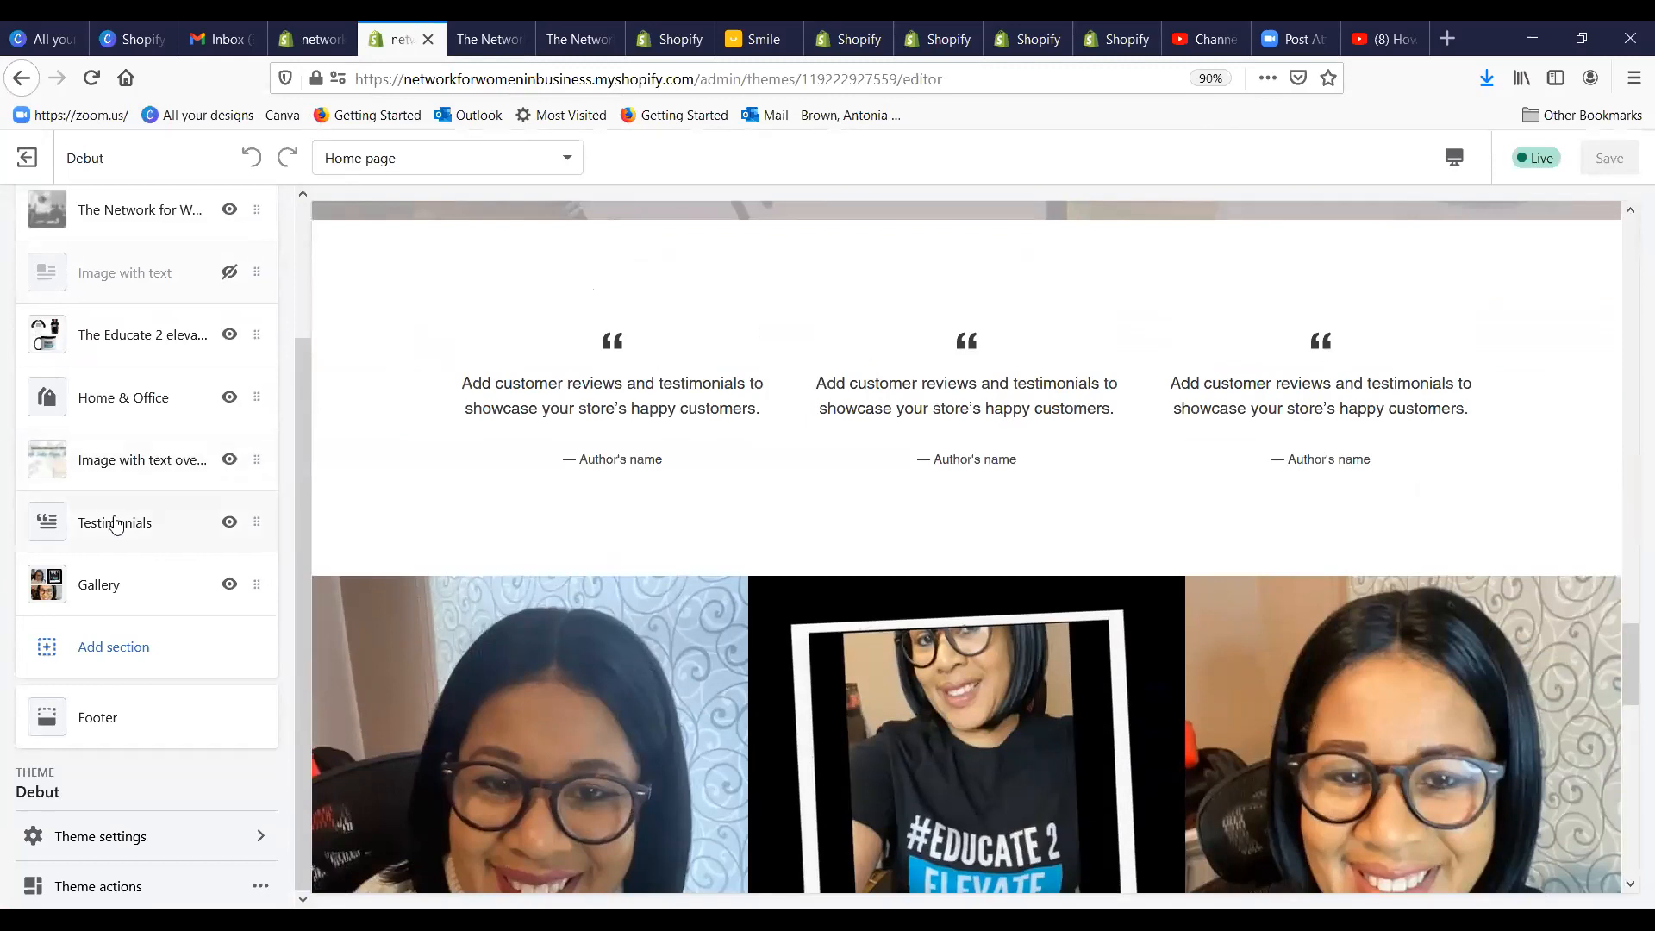
# Step: Open the Testimonials section, examine the first testimonial's text and author settings, and return to the section list
pyautogui.click(117, 524)
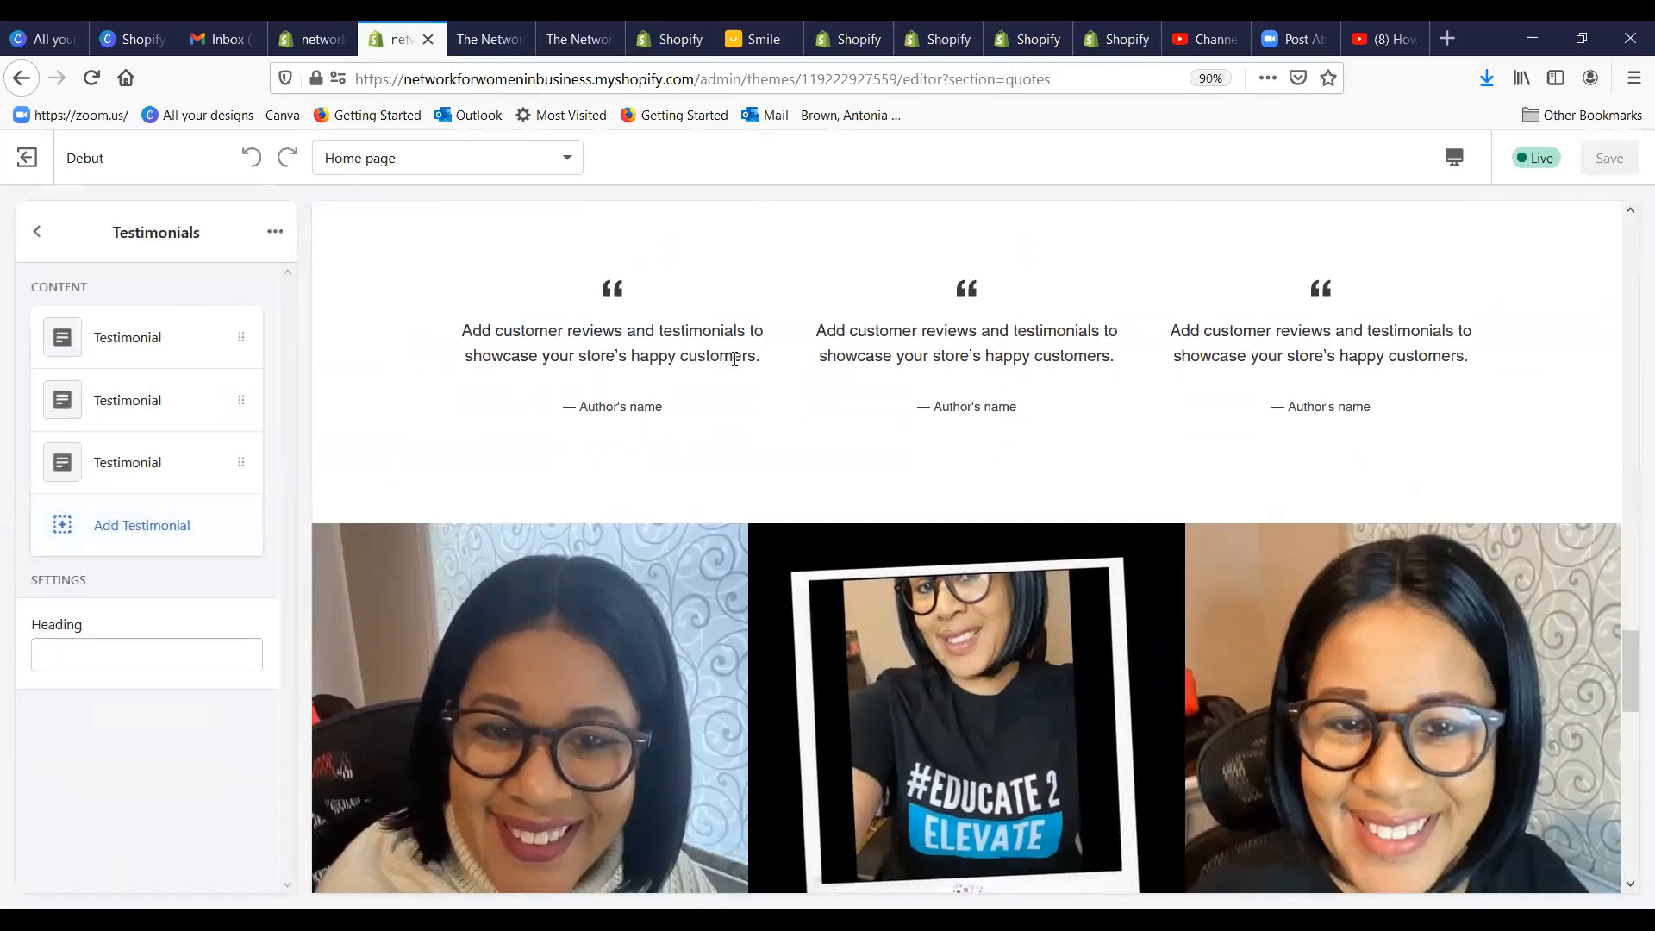
pyautogui.click(84, 342)
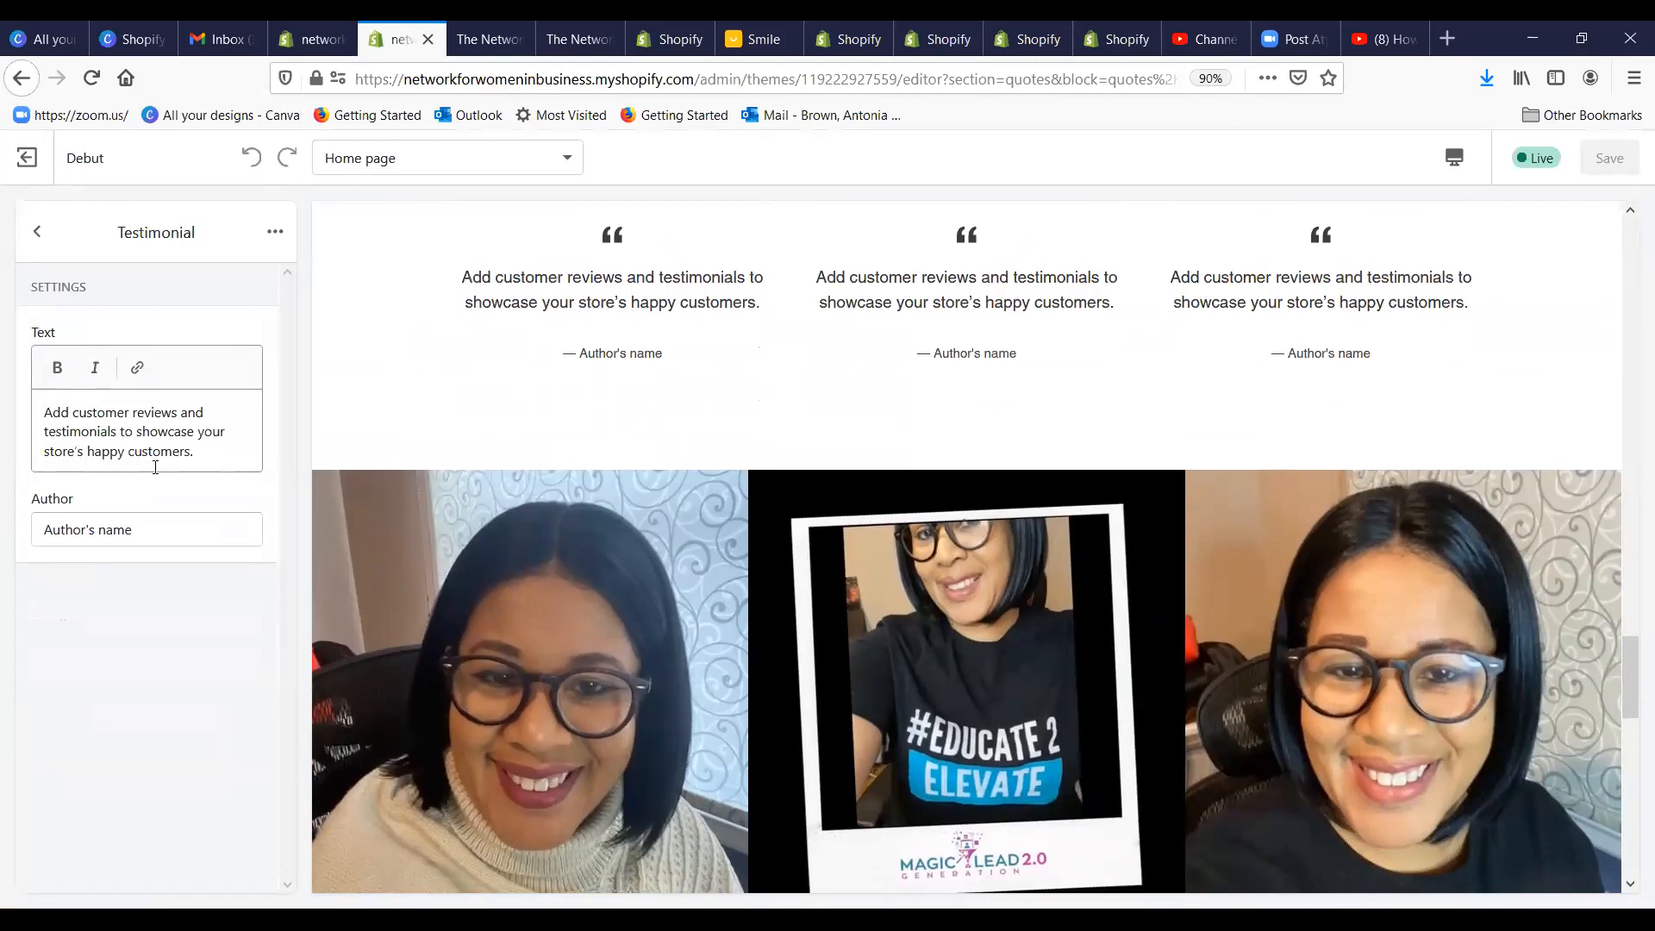
pyautogui.moveTo(150, 531); pyautogui.dragTo(24, 531)
pyautogui.click(37, 231)
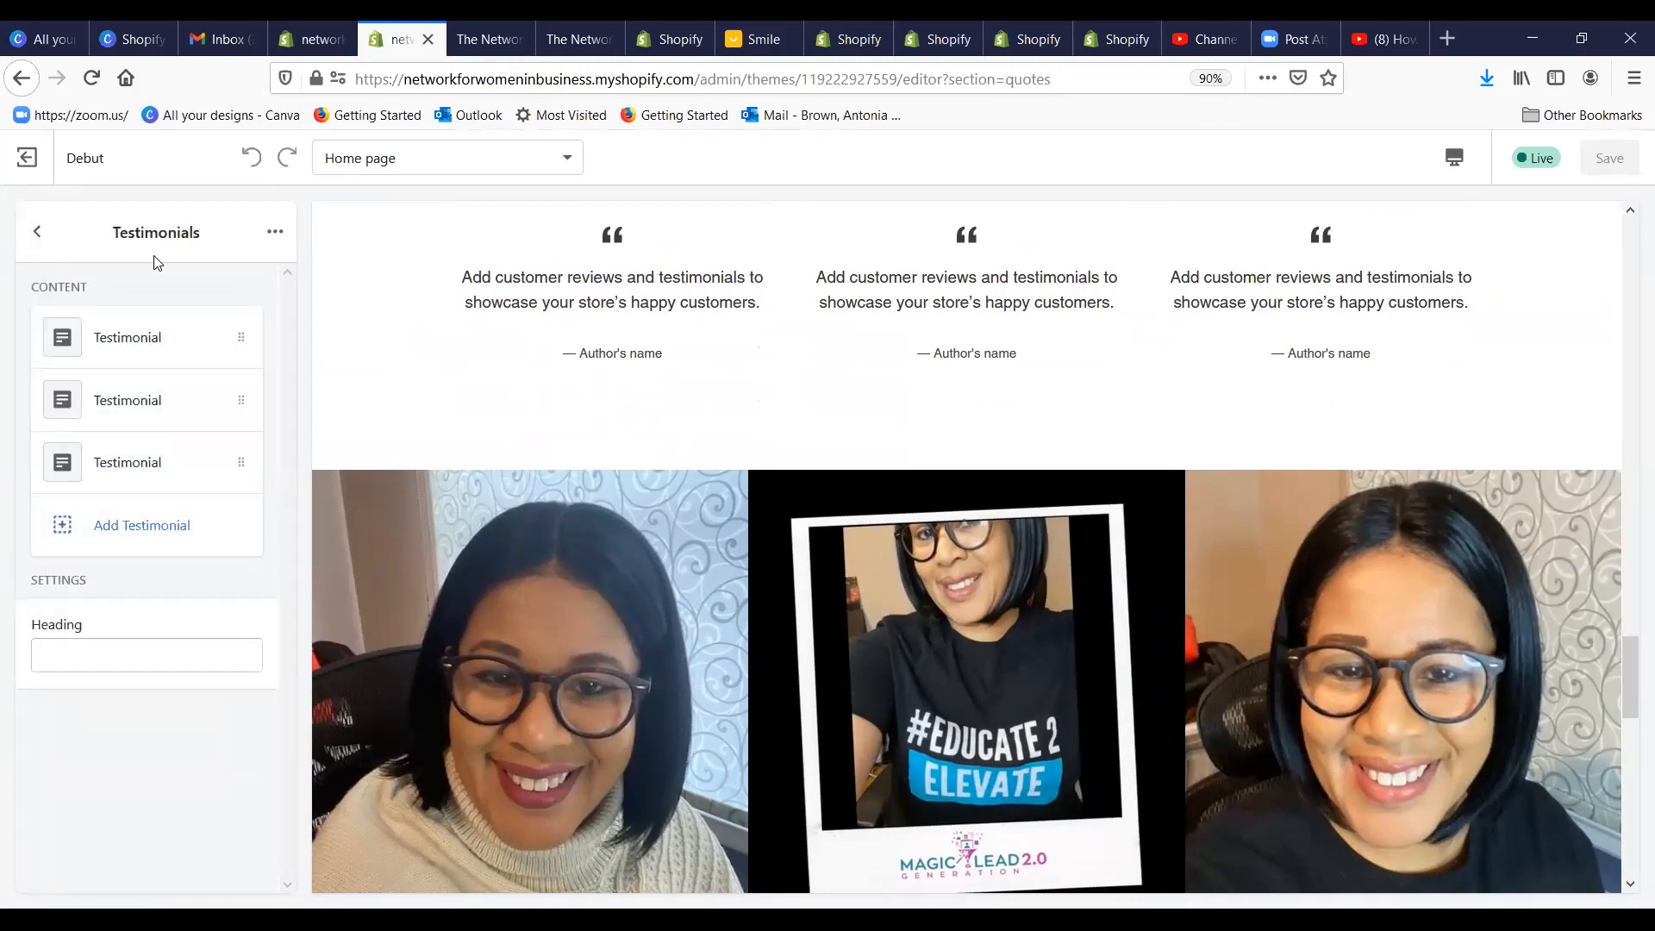
pyautogui.click(37, 231)
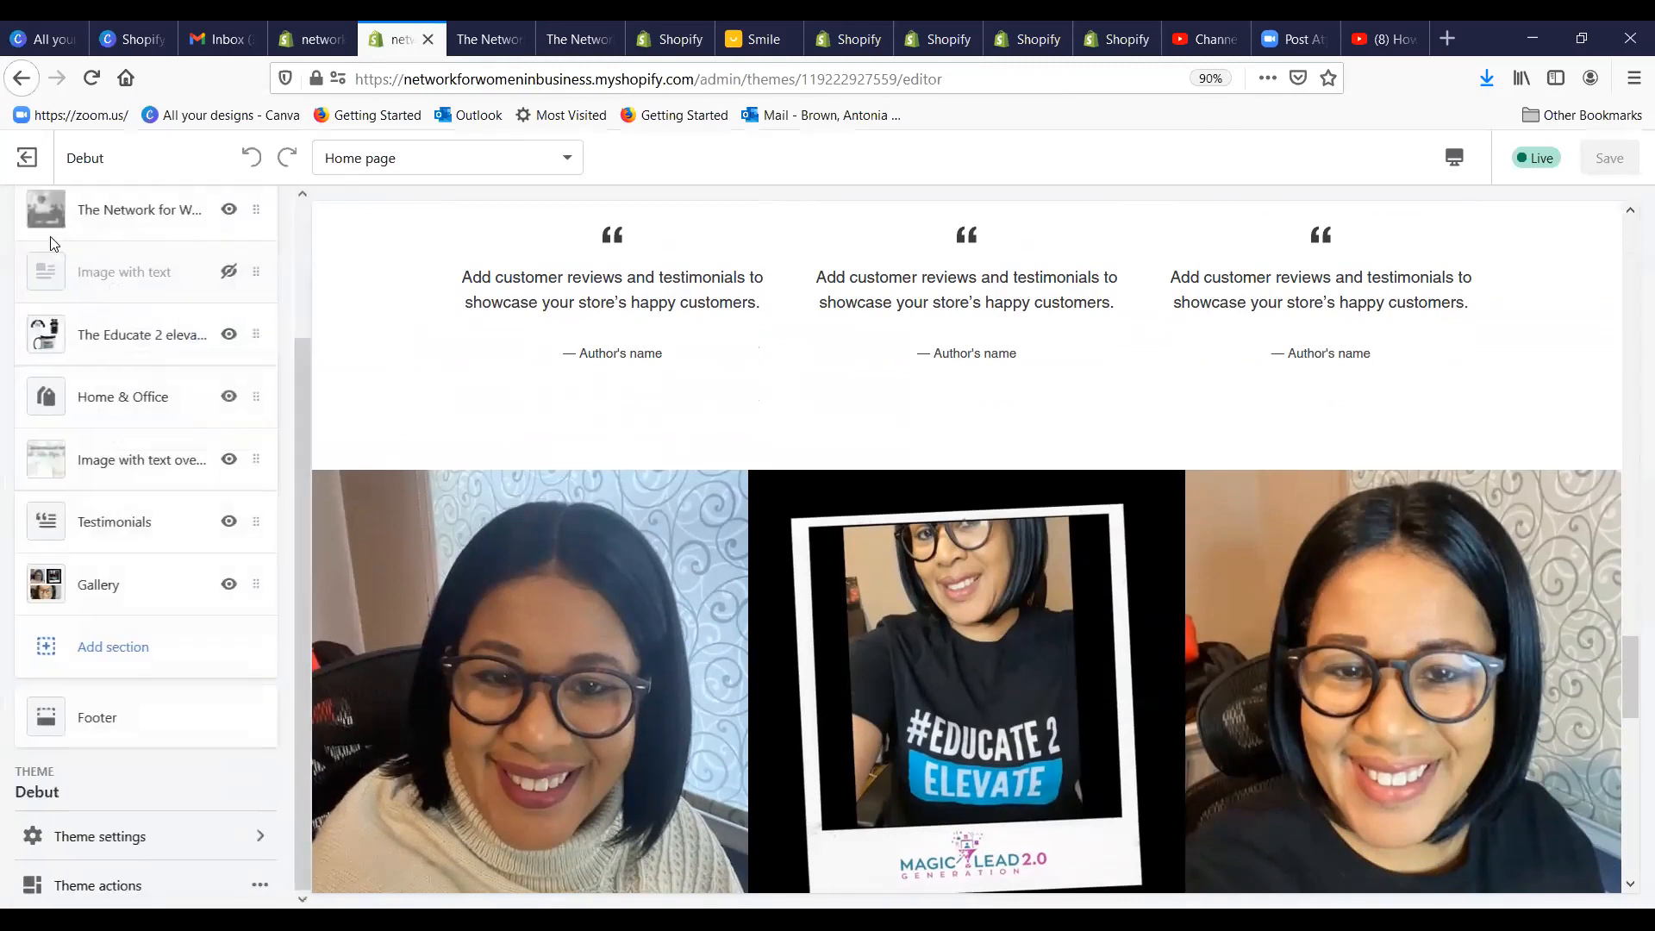
# Step: Hide the Testimonials section from the home page and check the area between the masterclass banner and the gallery
pyautogui.click(230, 526)
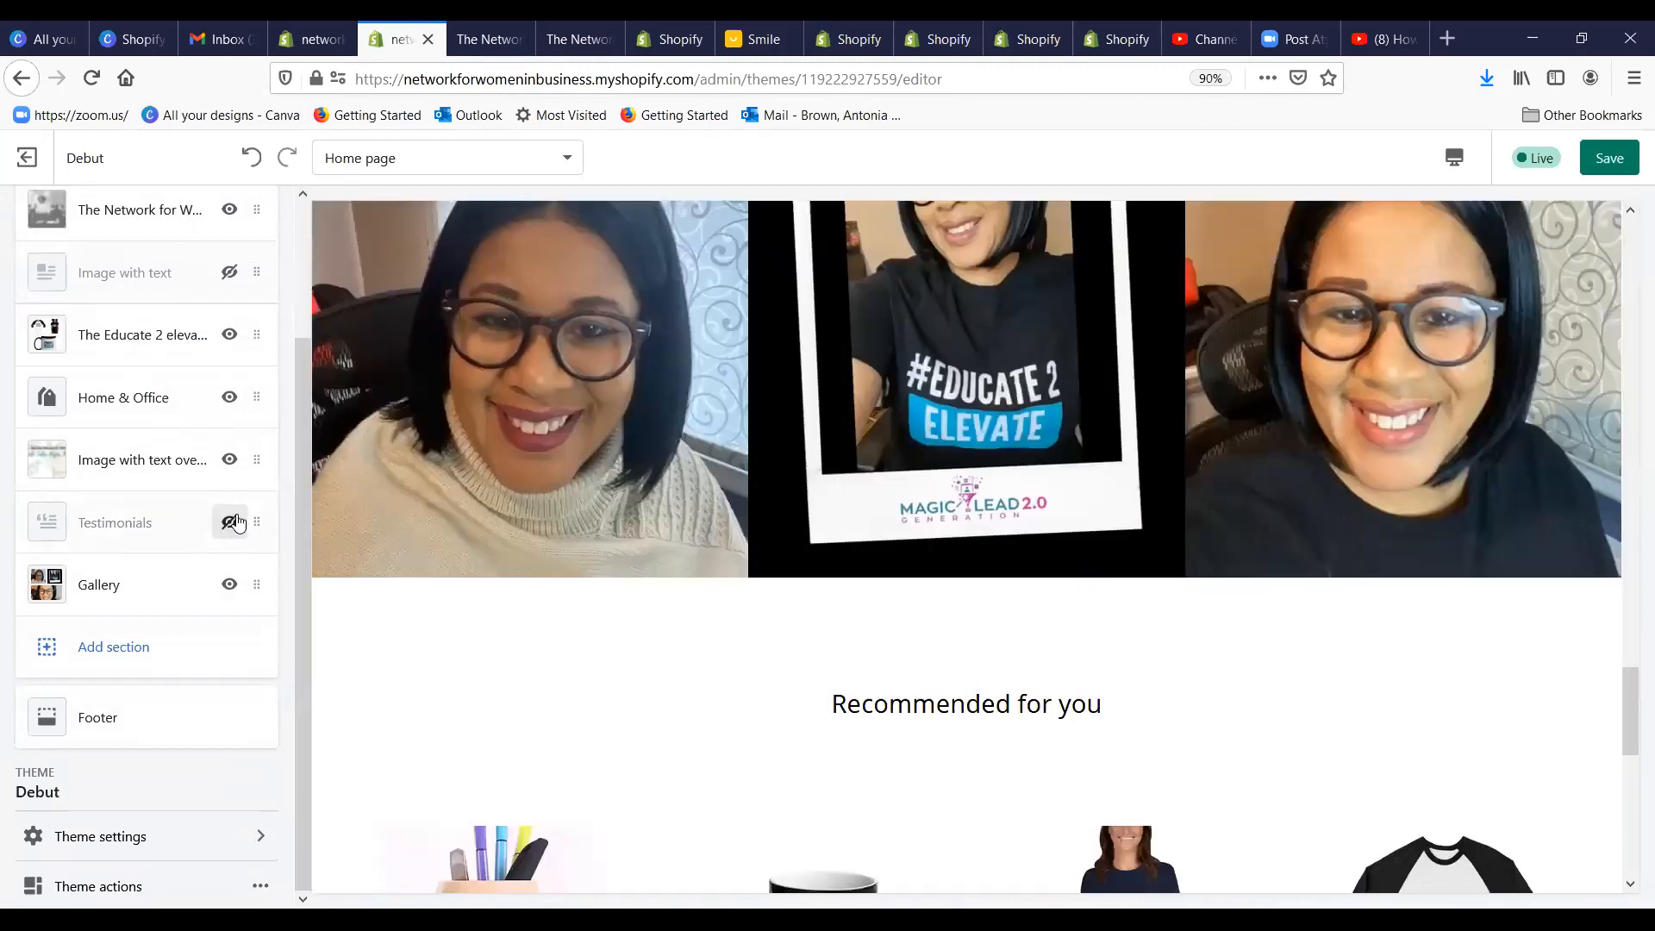
pyautogui.scroll(5, 555, 469)
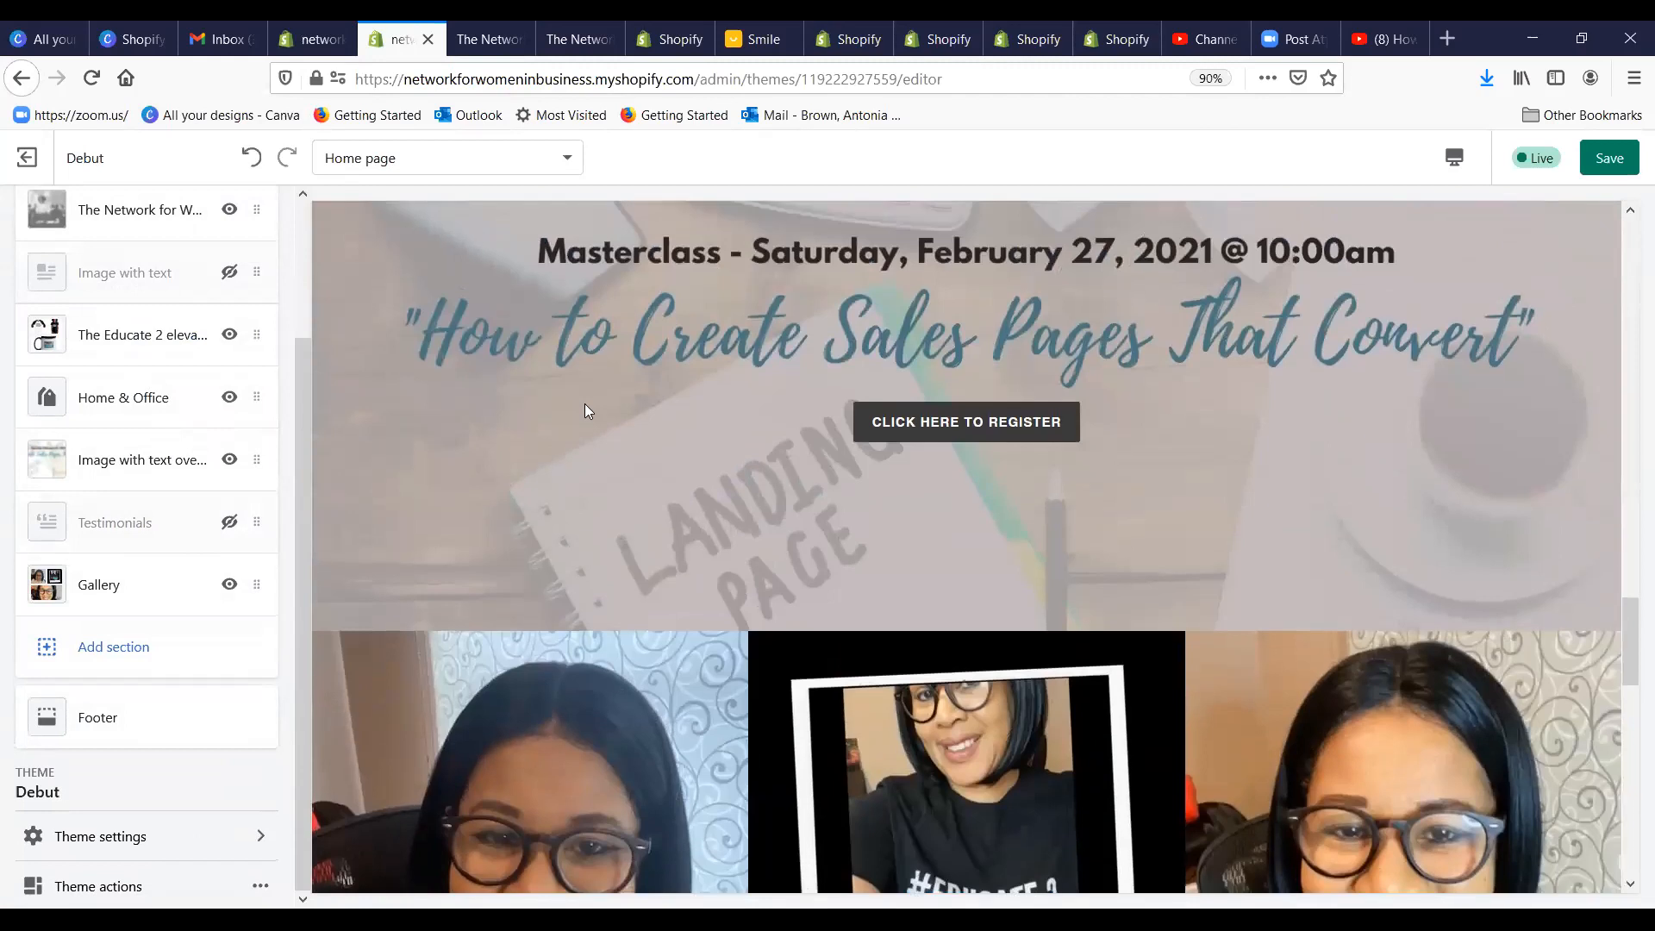
pyautogui.scroll(-5, 552, 500)
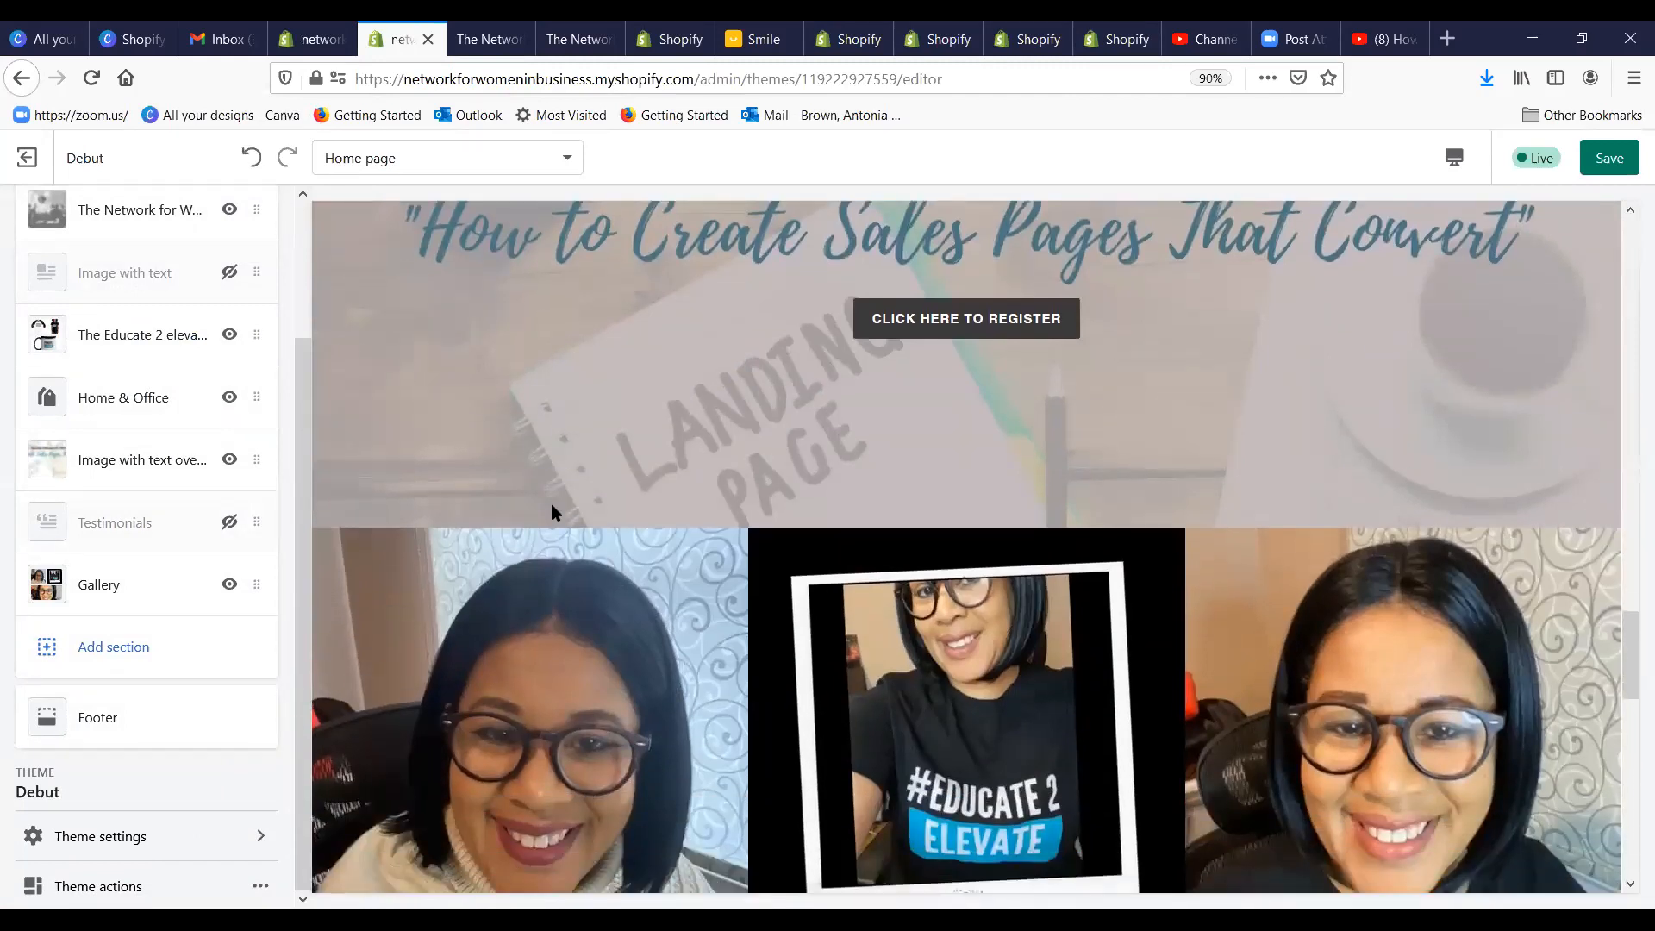
# Step: Examine the Recommended for you product carousel below the gallery, browsing its products backward and forward
pyautogui.scroll(-2, 556, 504)
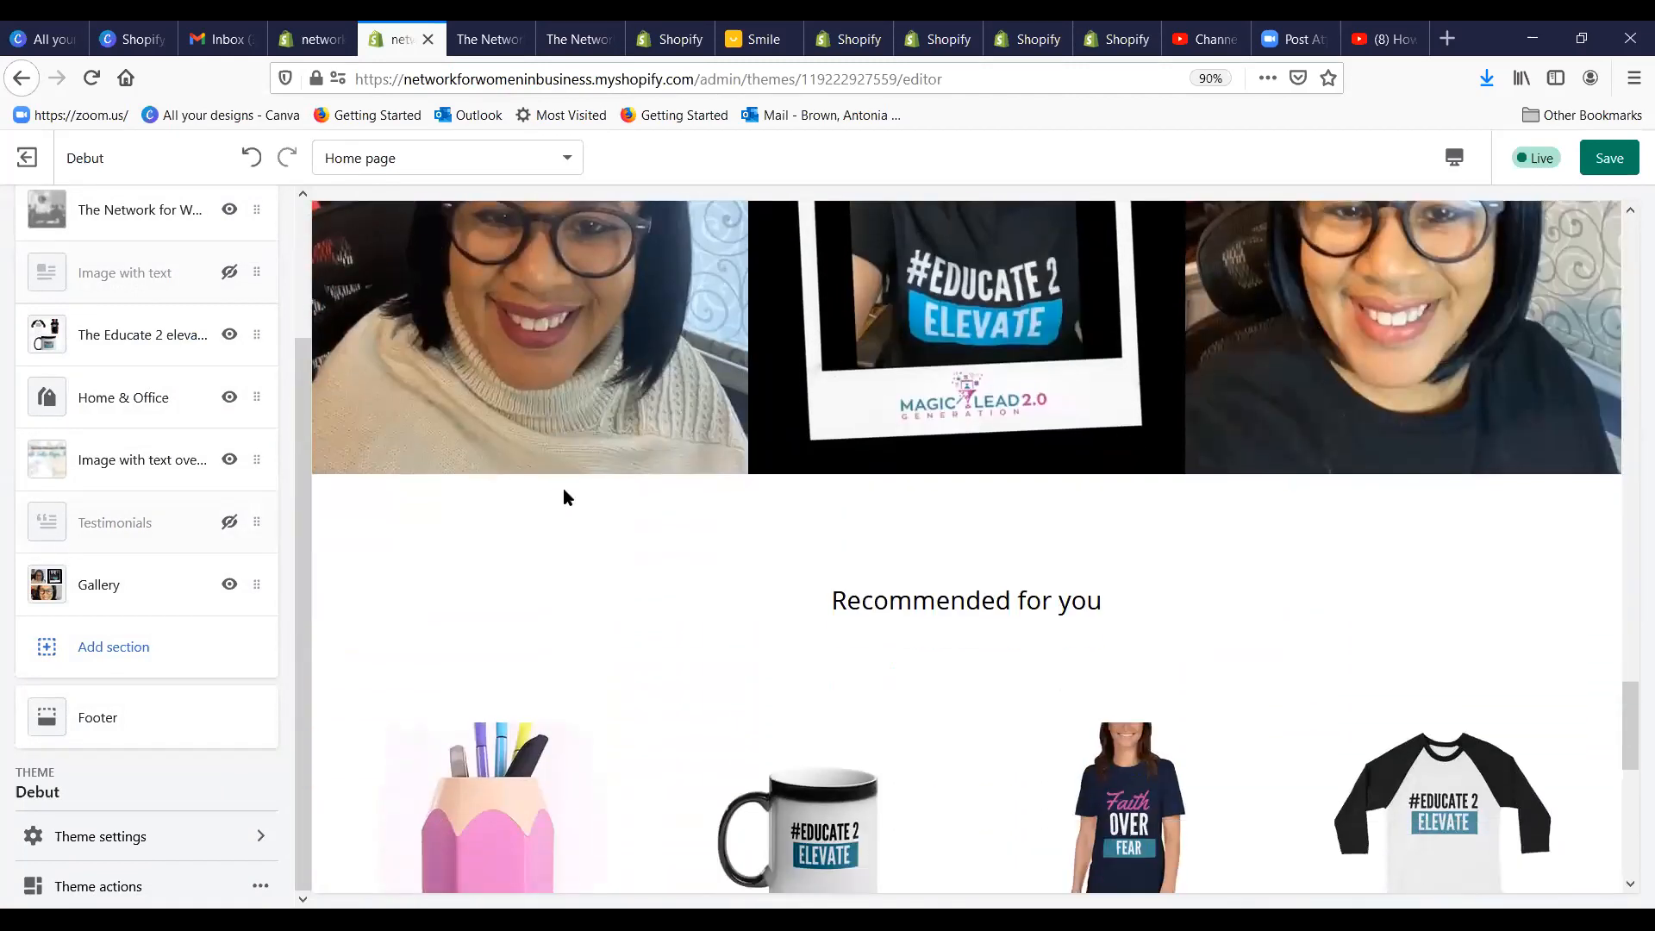
pyautogui.scroll(-3, 569, 485)
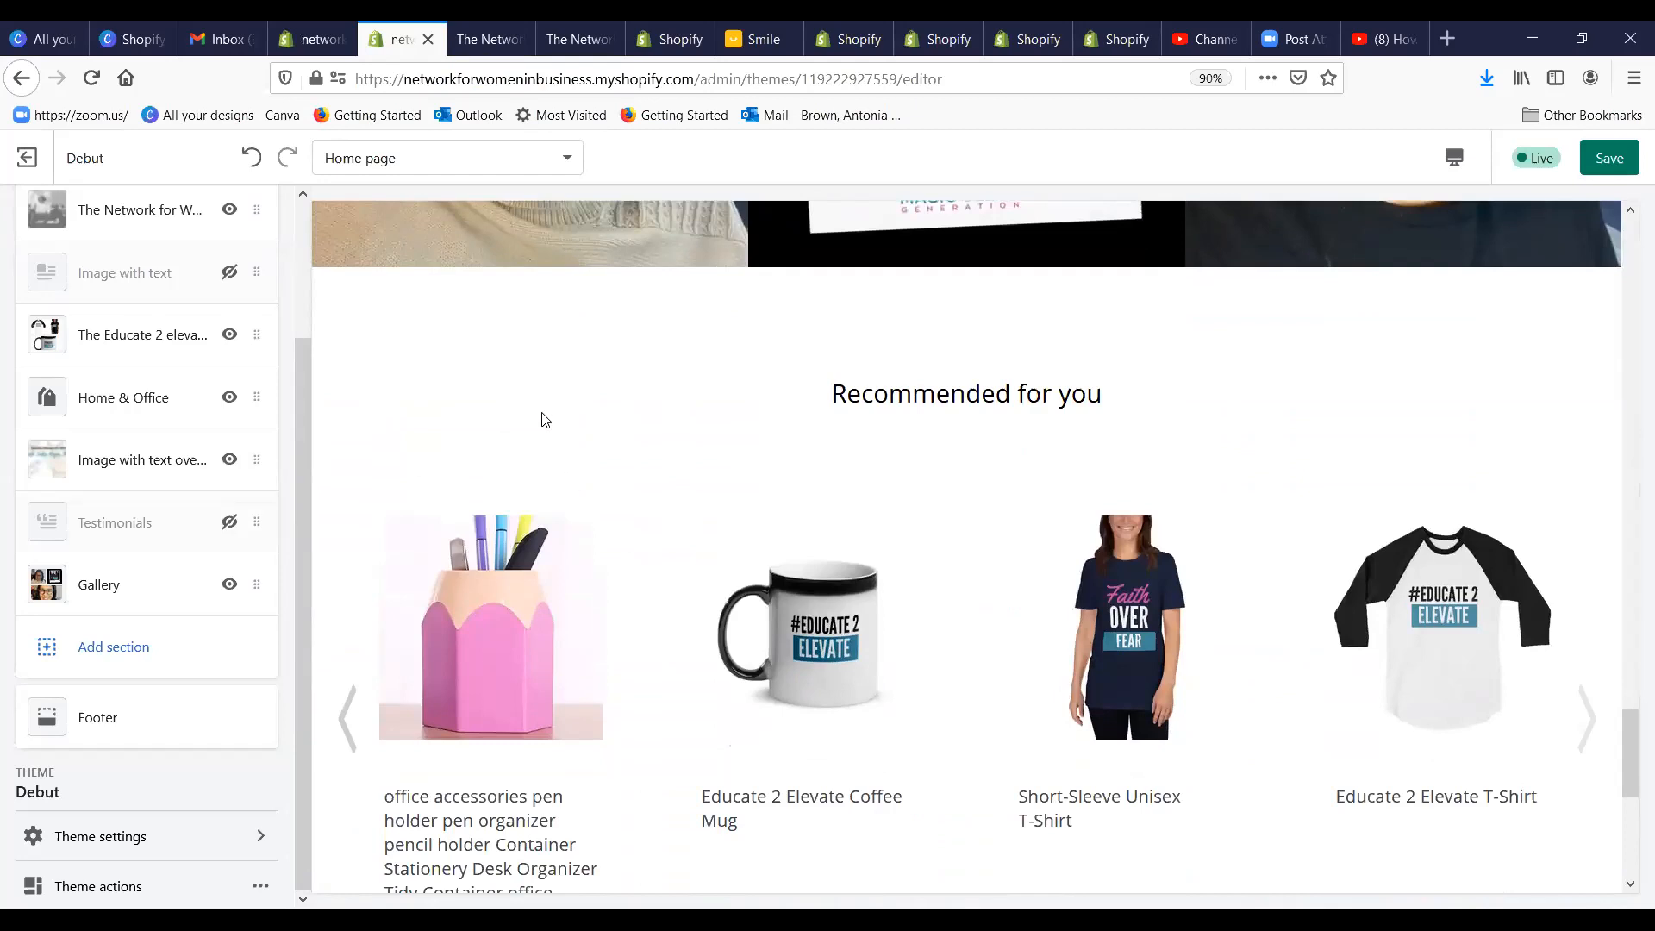
pyautogui.scroll(-1, 543, 366)
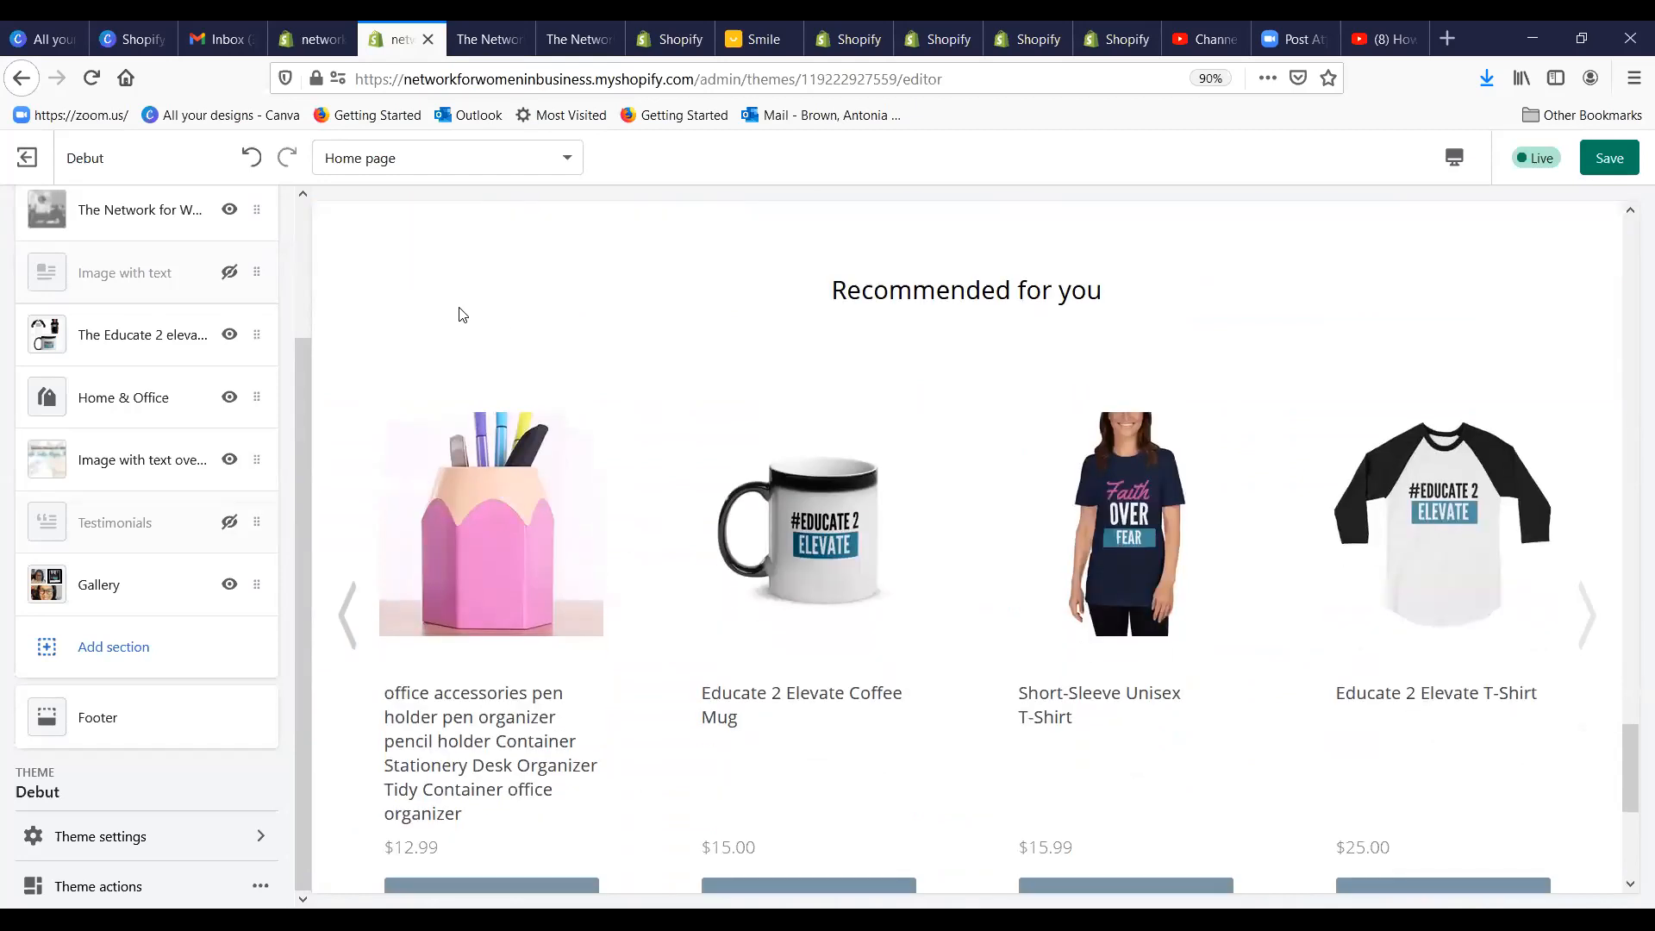
pyautogui.scroll(-1, 543, 260)
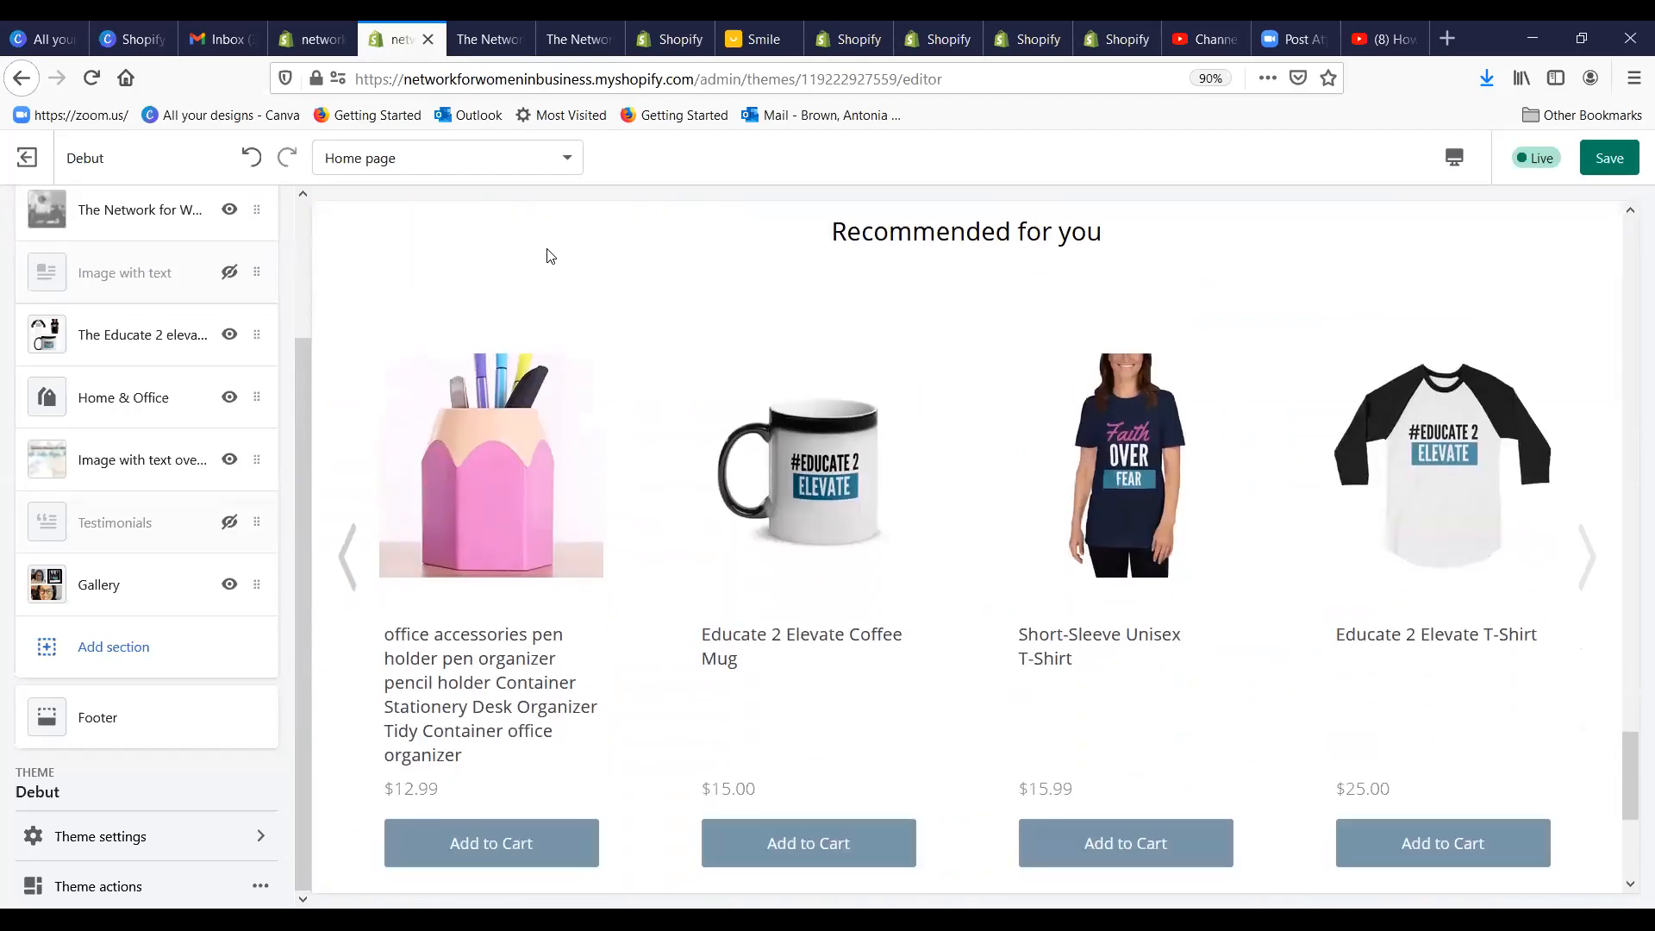
pyautogui.scroll(1, 550, 256)
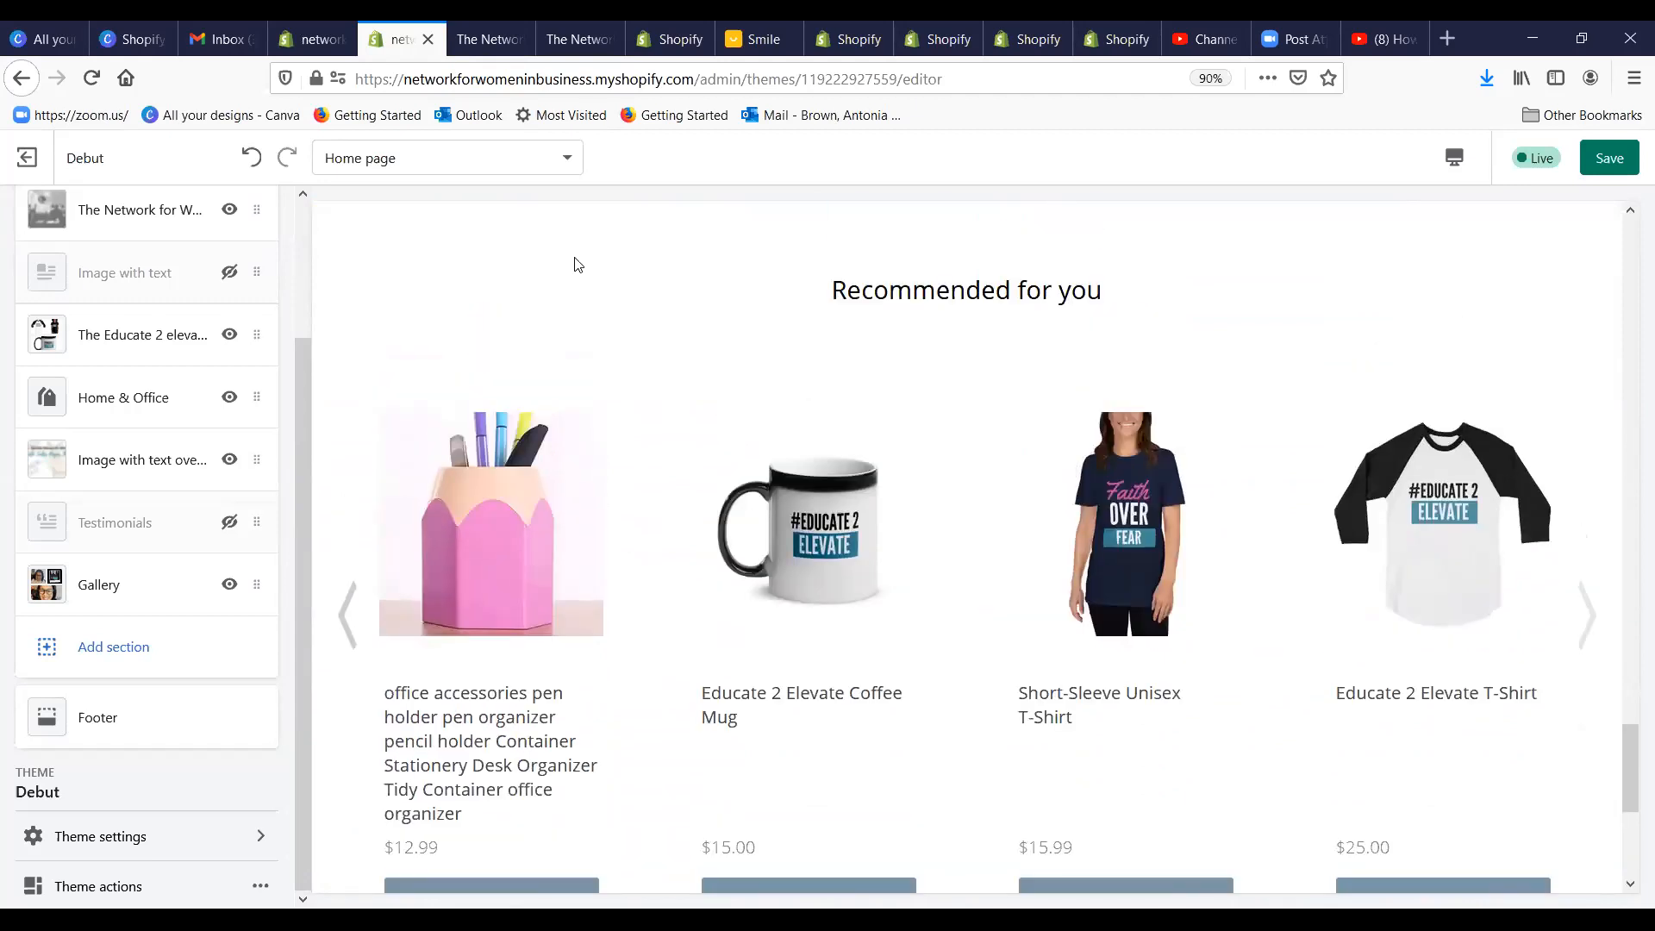
pyautogui.scroll(-1, 573, 269)
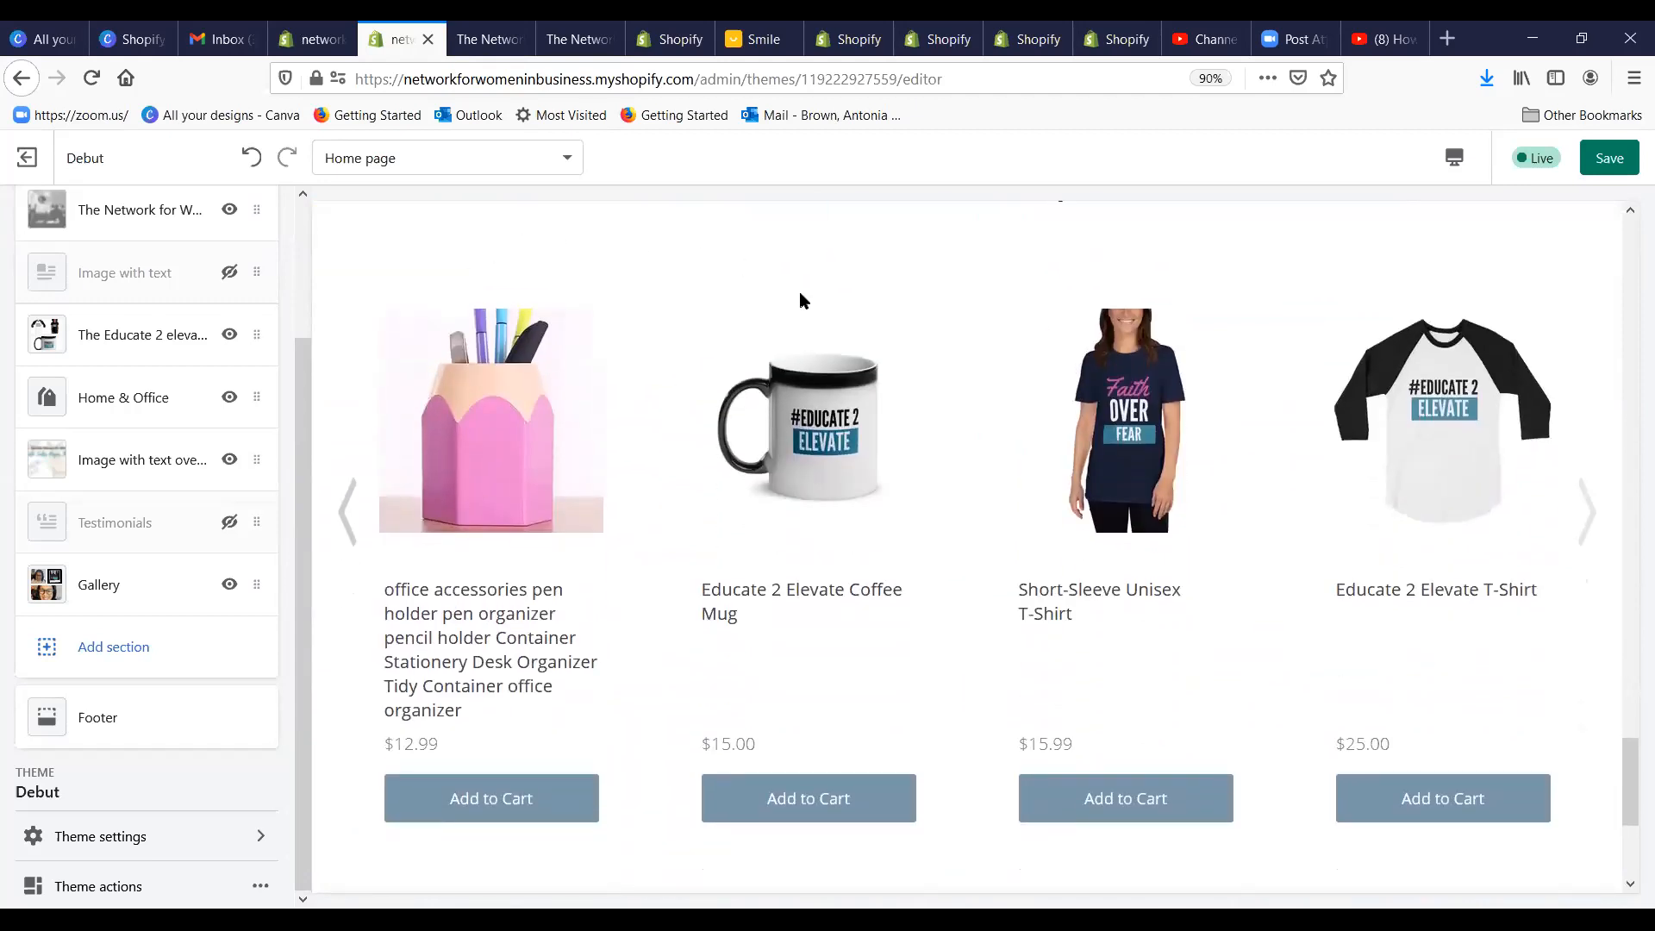
pyautogui.scroll(-1, 800, 300)
pyautogui.scroll(2, 798, 325)
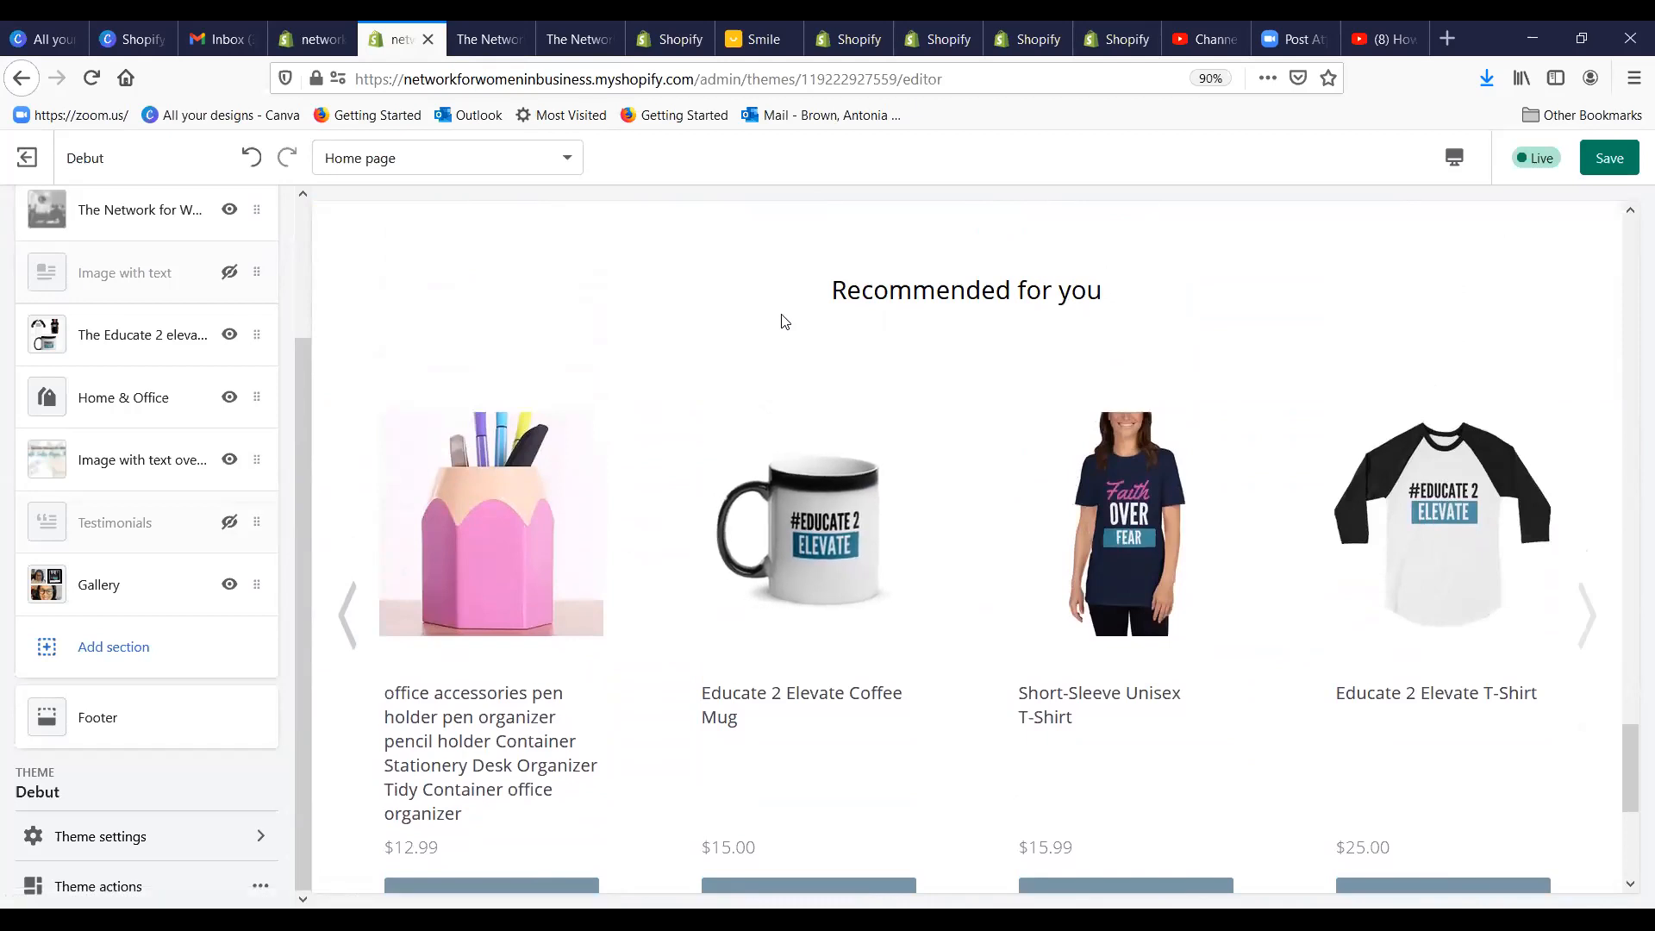
pyautogui.scroll(-2, 786, 319)
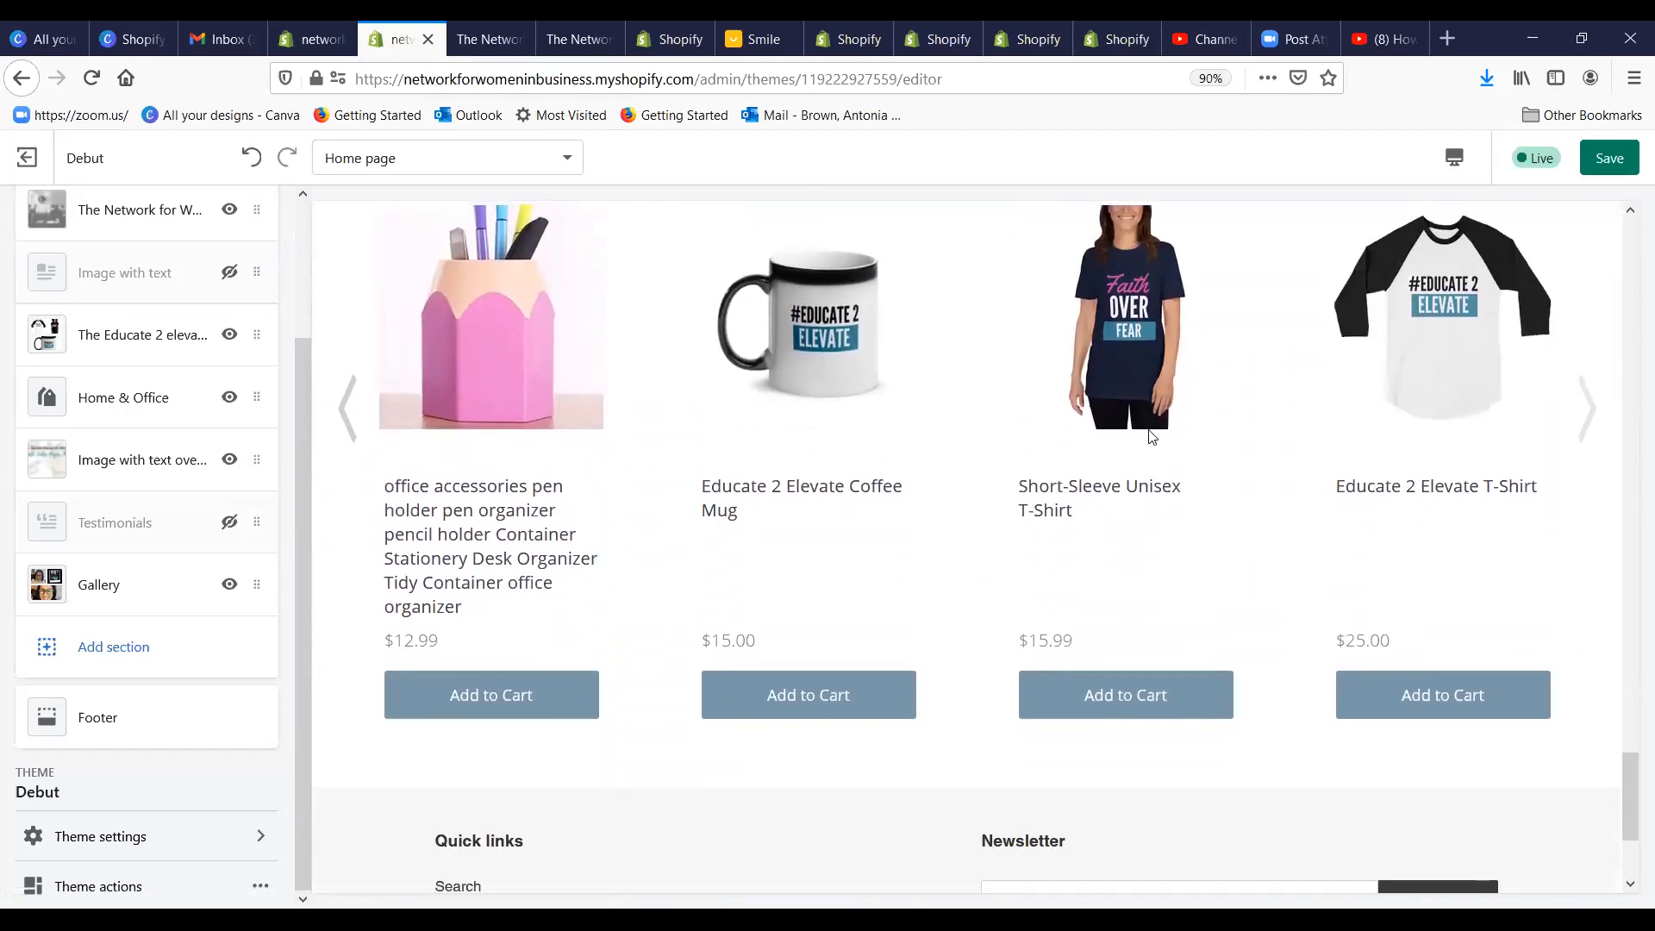
pyautogui.scroll(3, 699, 425)
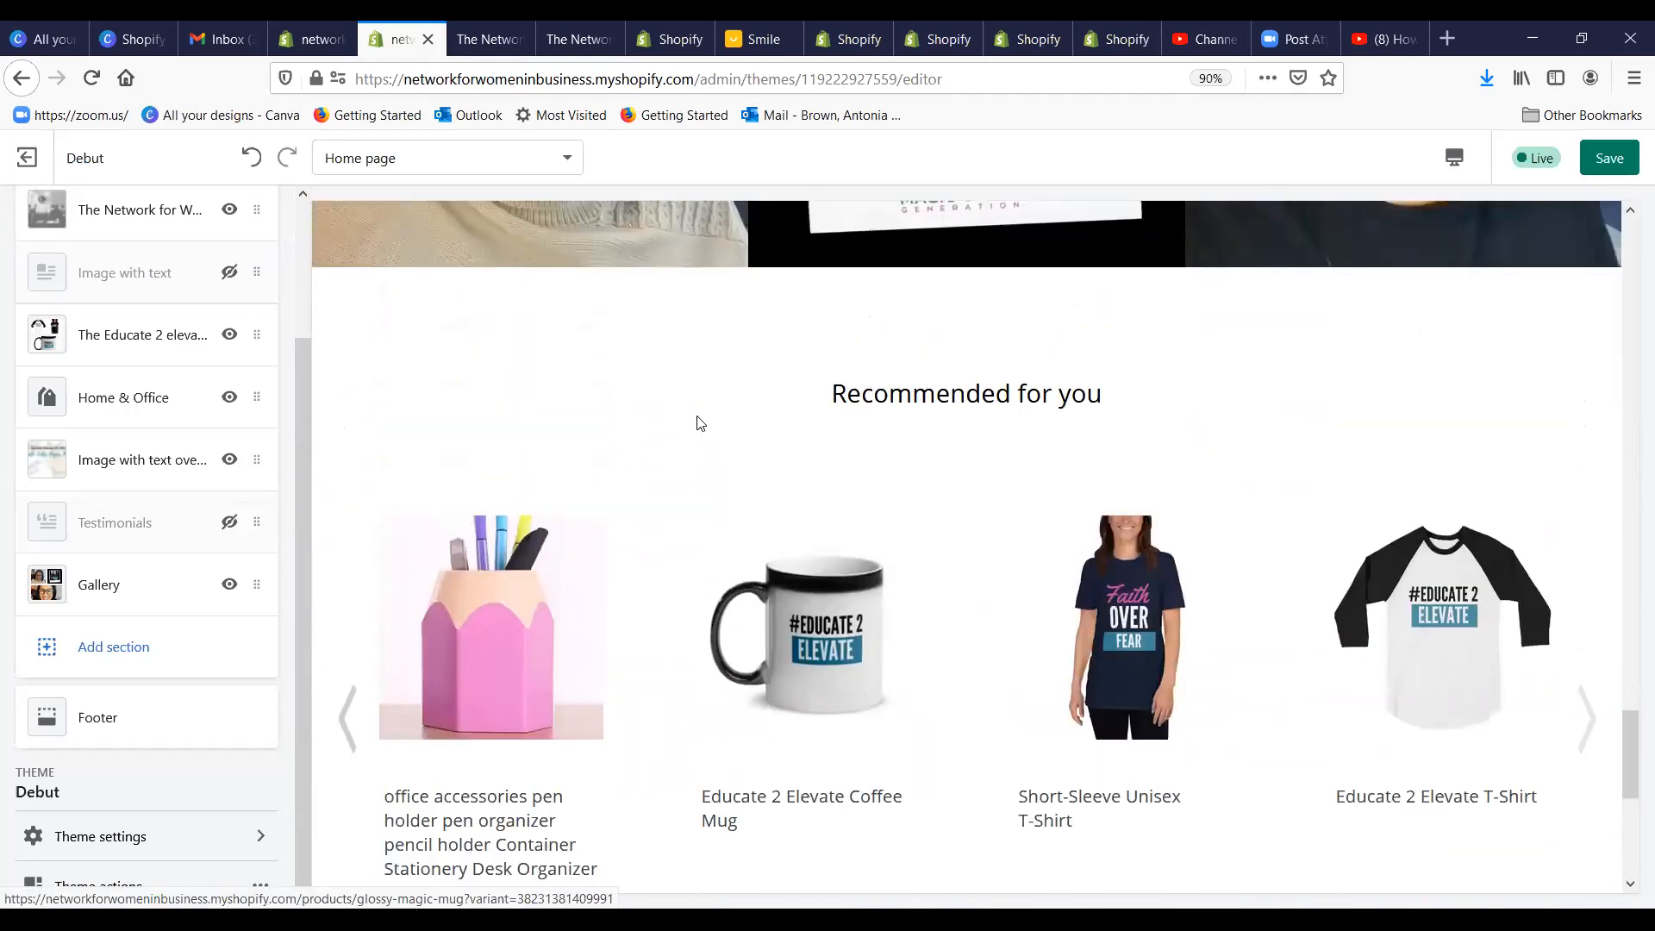
pyautogui.scroll(-2, 699, 423)
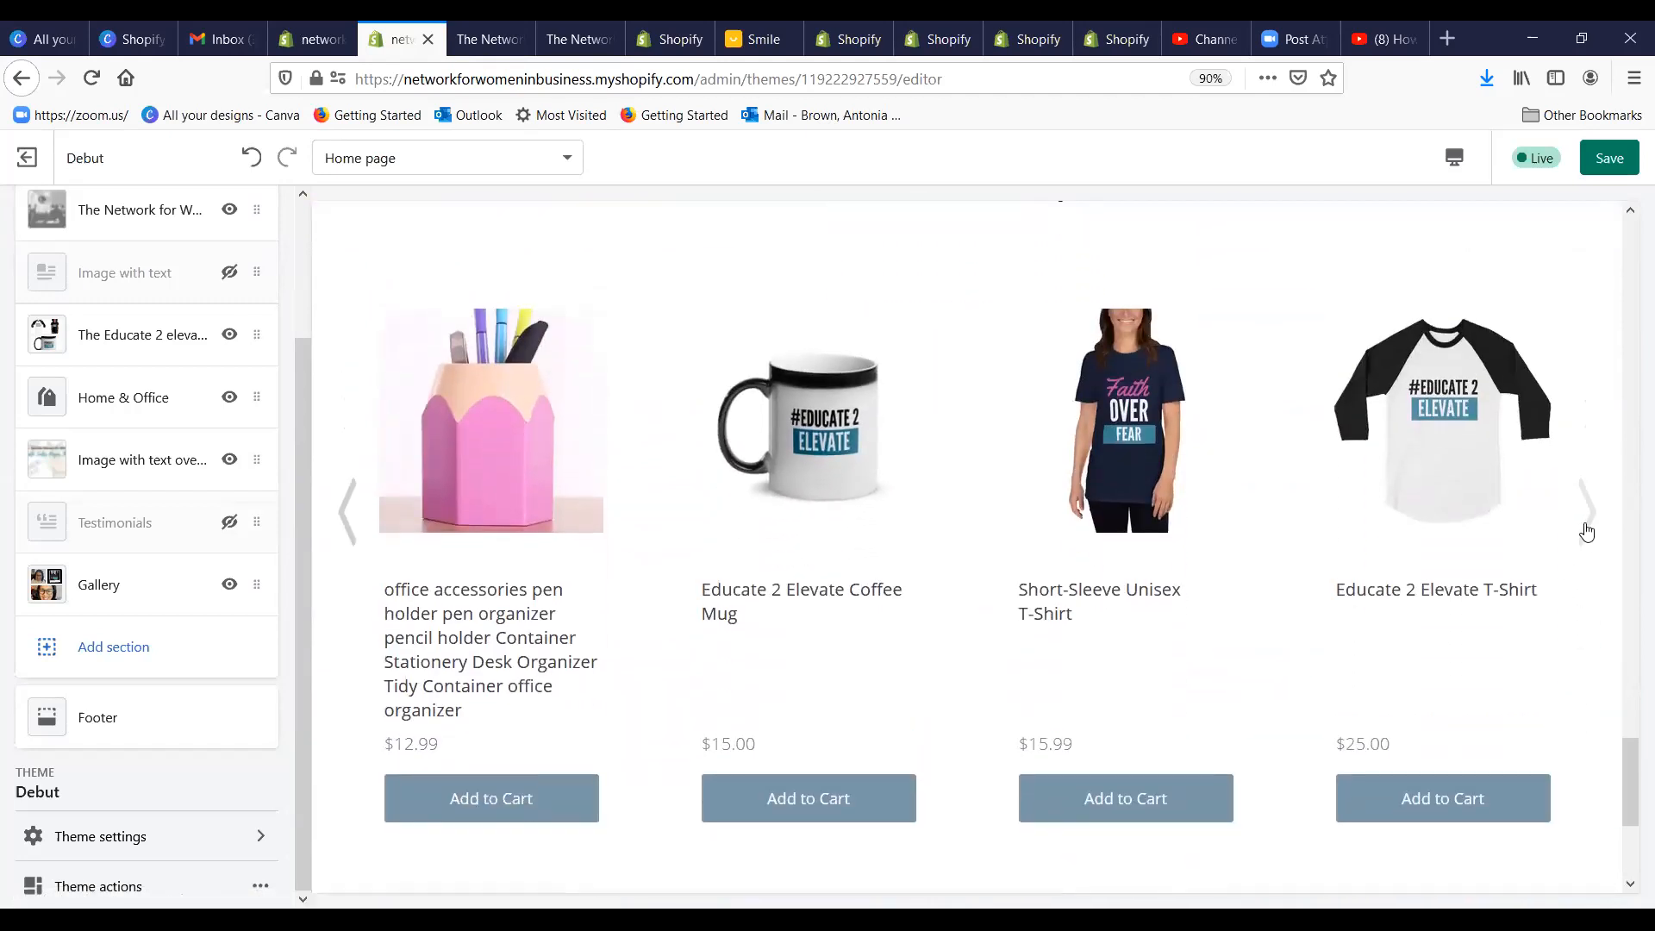
pyautogui.click(350, 511)
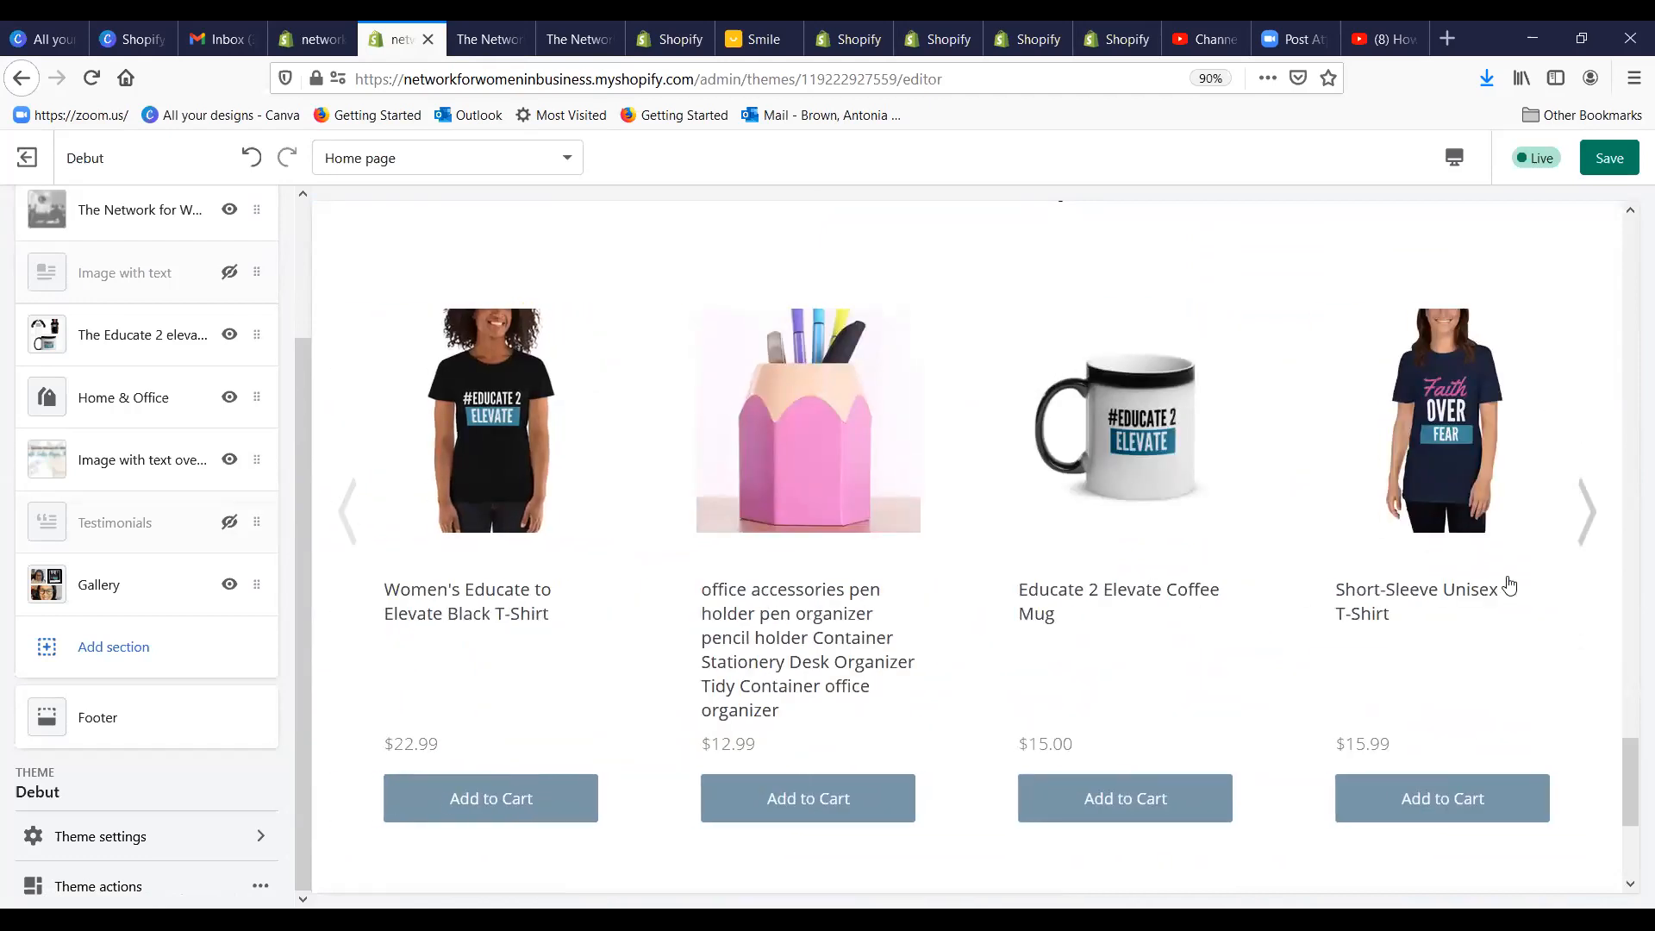
pyautogui.click(1589, 528)
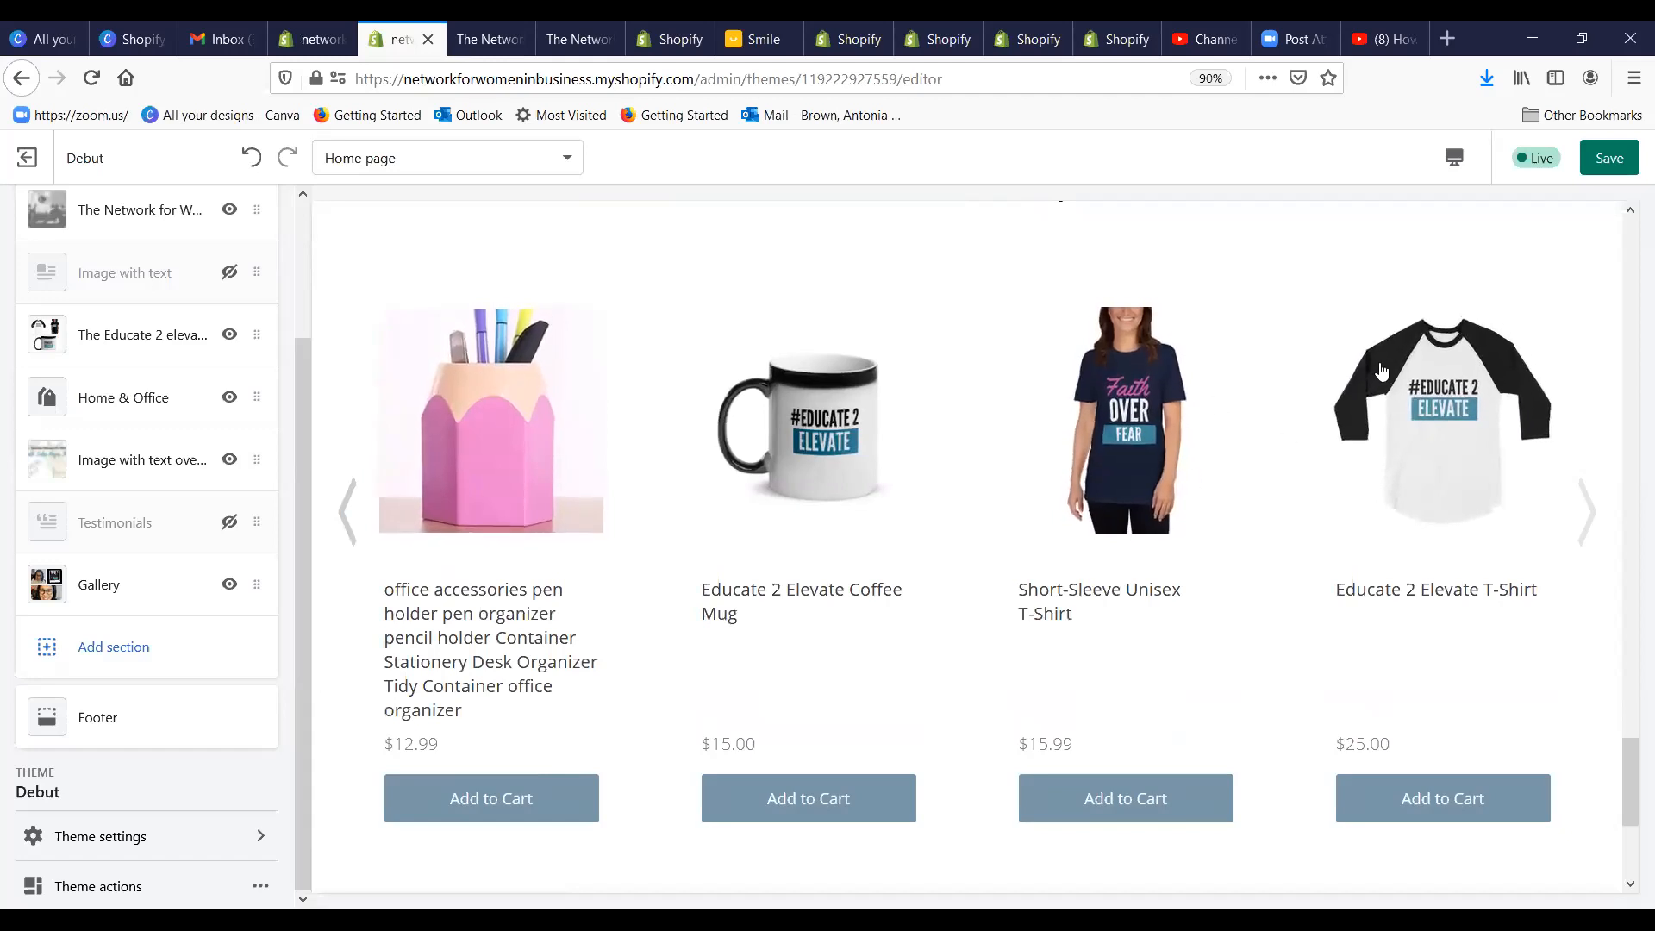
# Step: Save the home page changes and leave the theme editor for the Themes page
pyautogui.moveTo(306, 405); pyautogui.dragTo(287, 502)
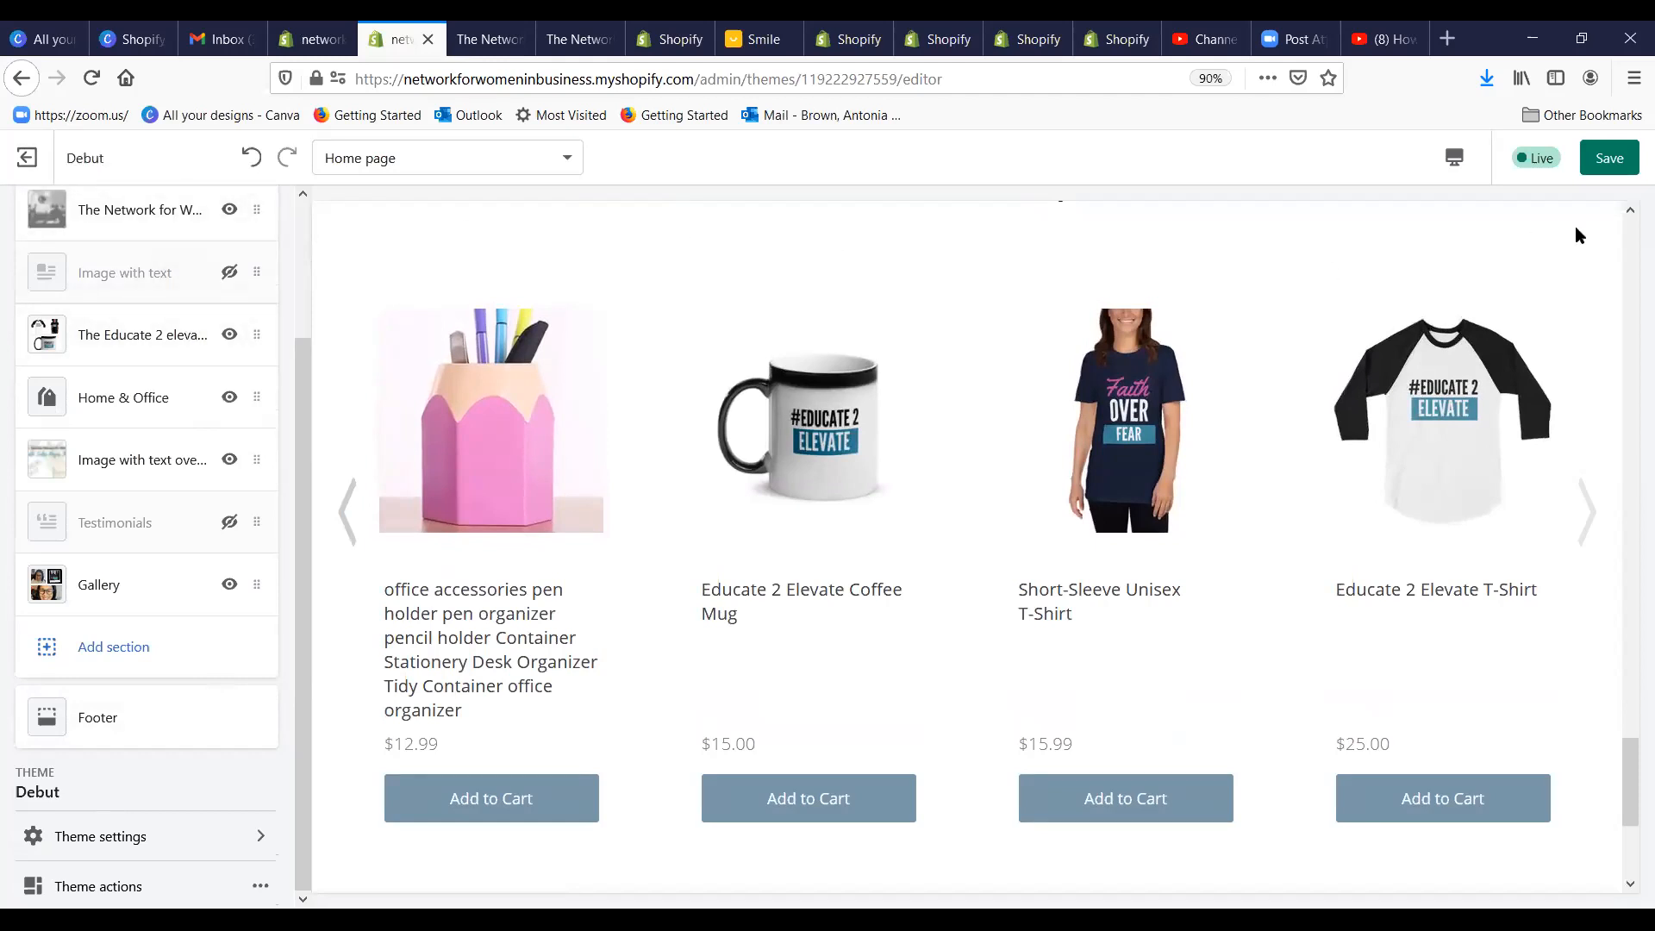
pyautogui.click(1610, 158)
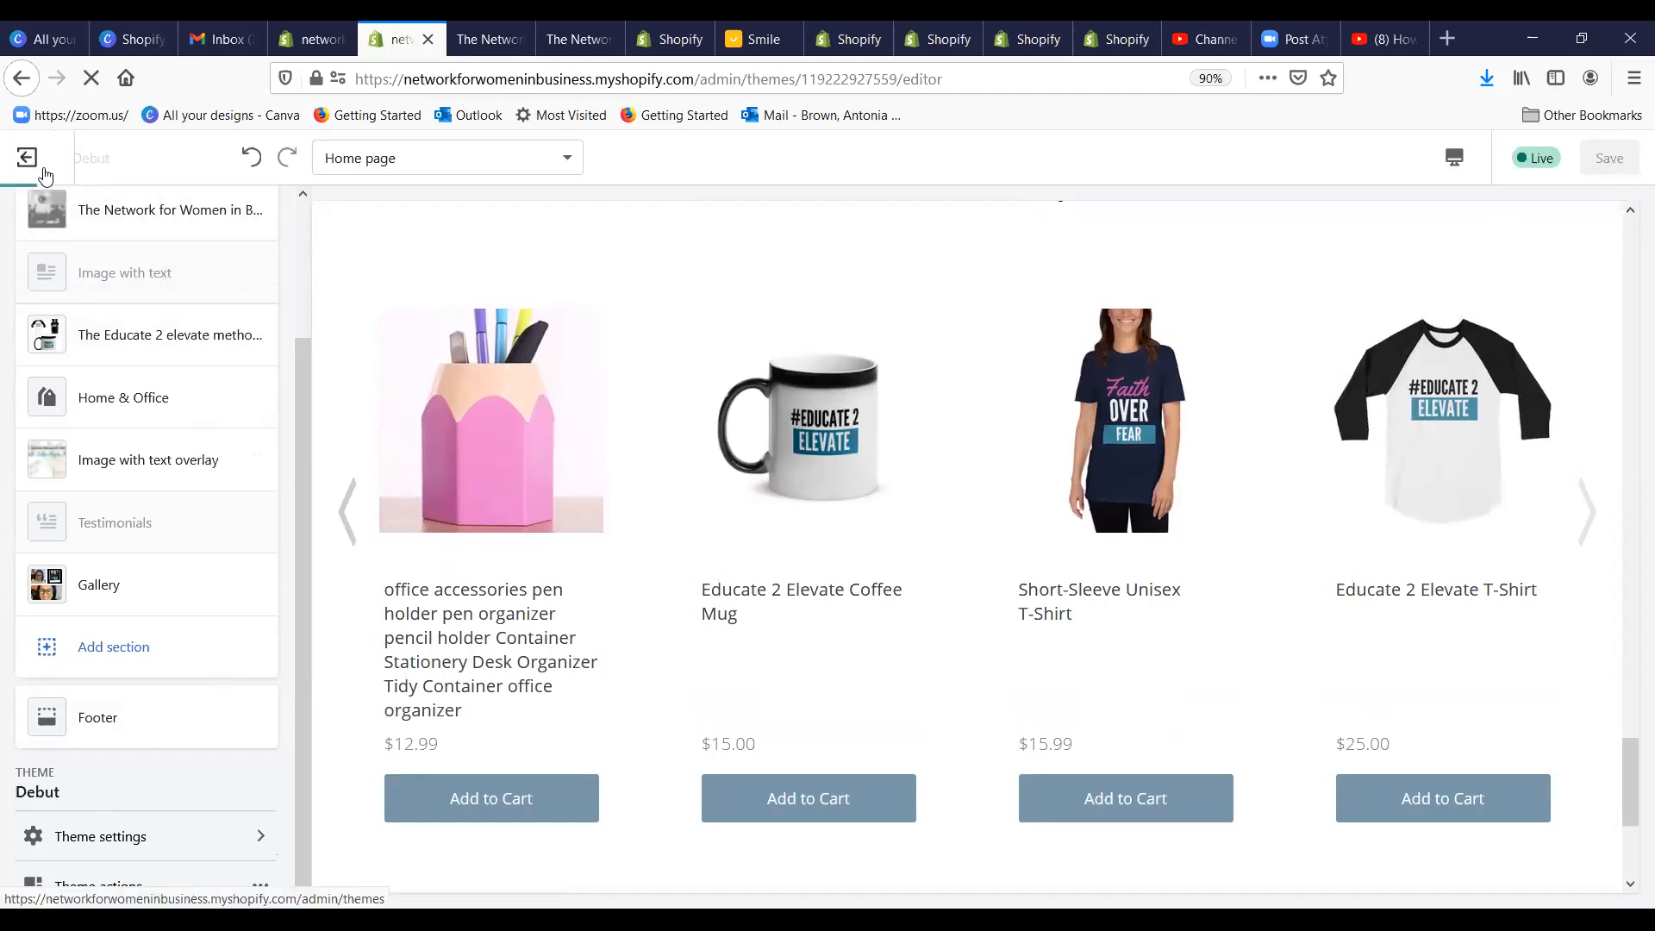
pyautogui.click(33, 162)
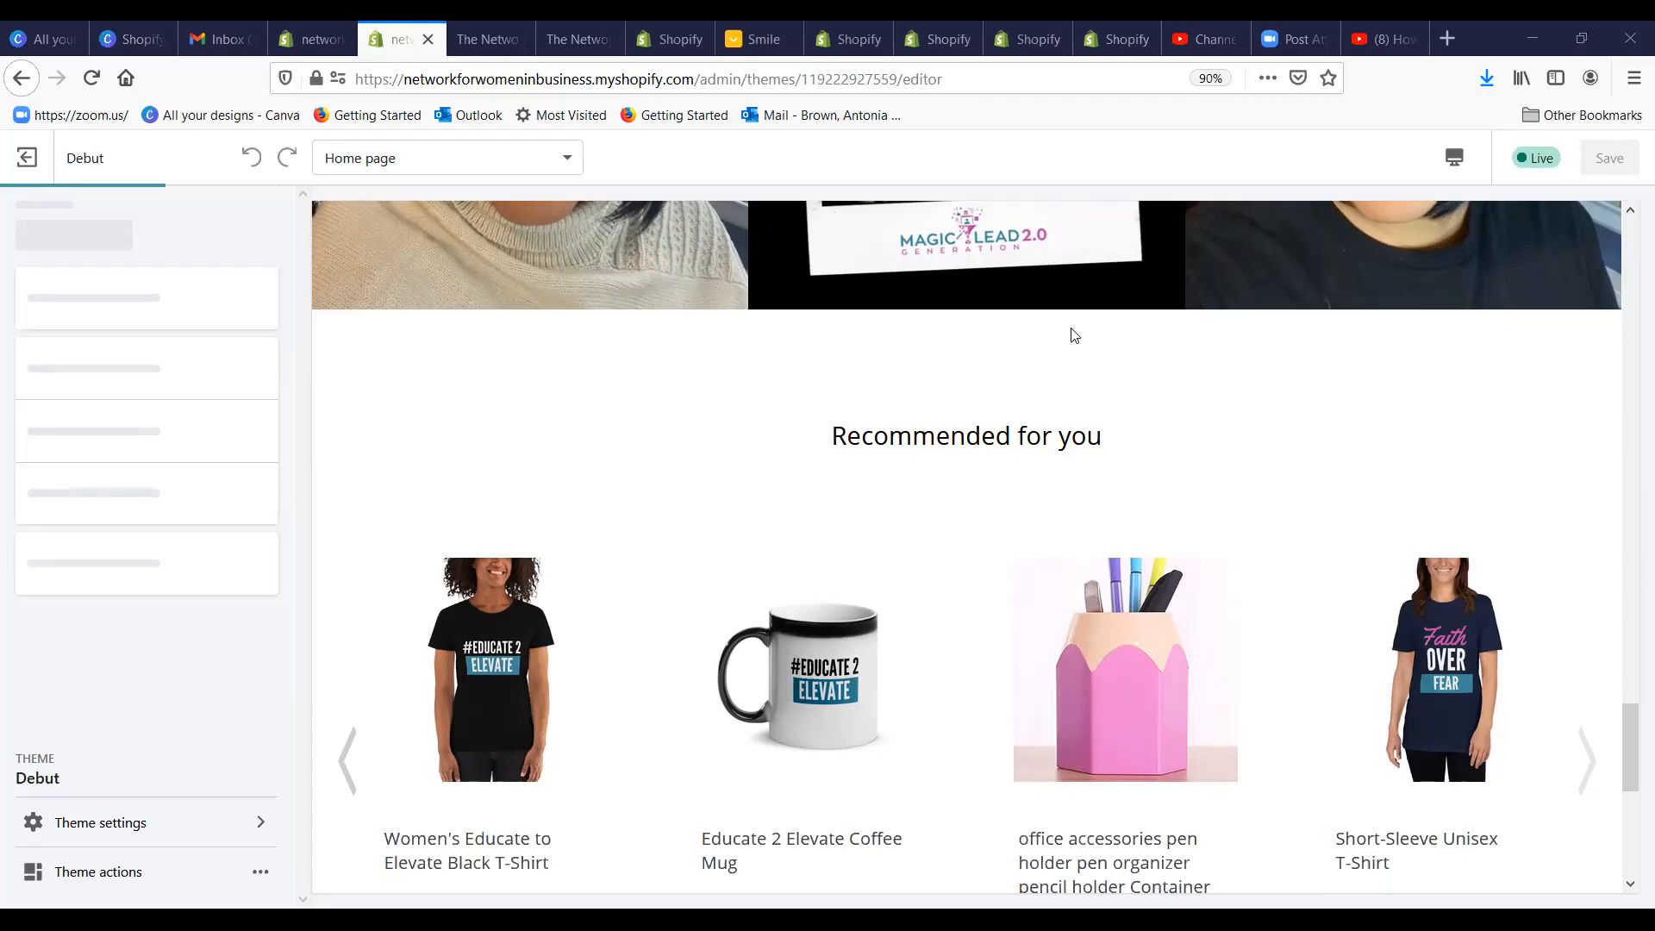
pyautogui.click(29, 164)
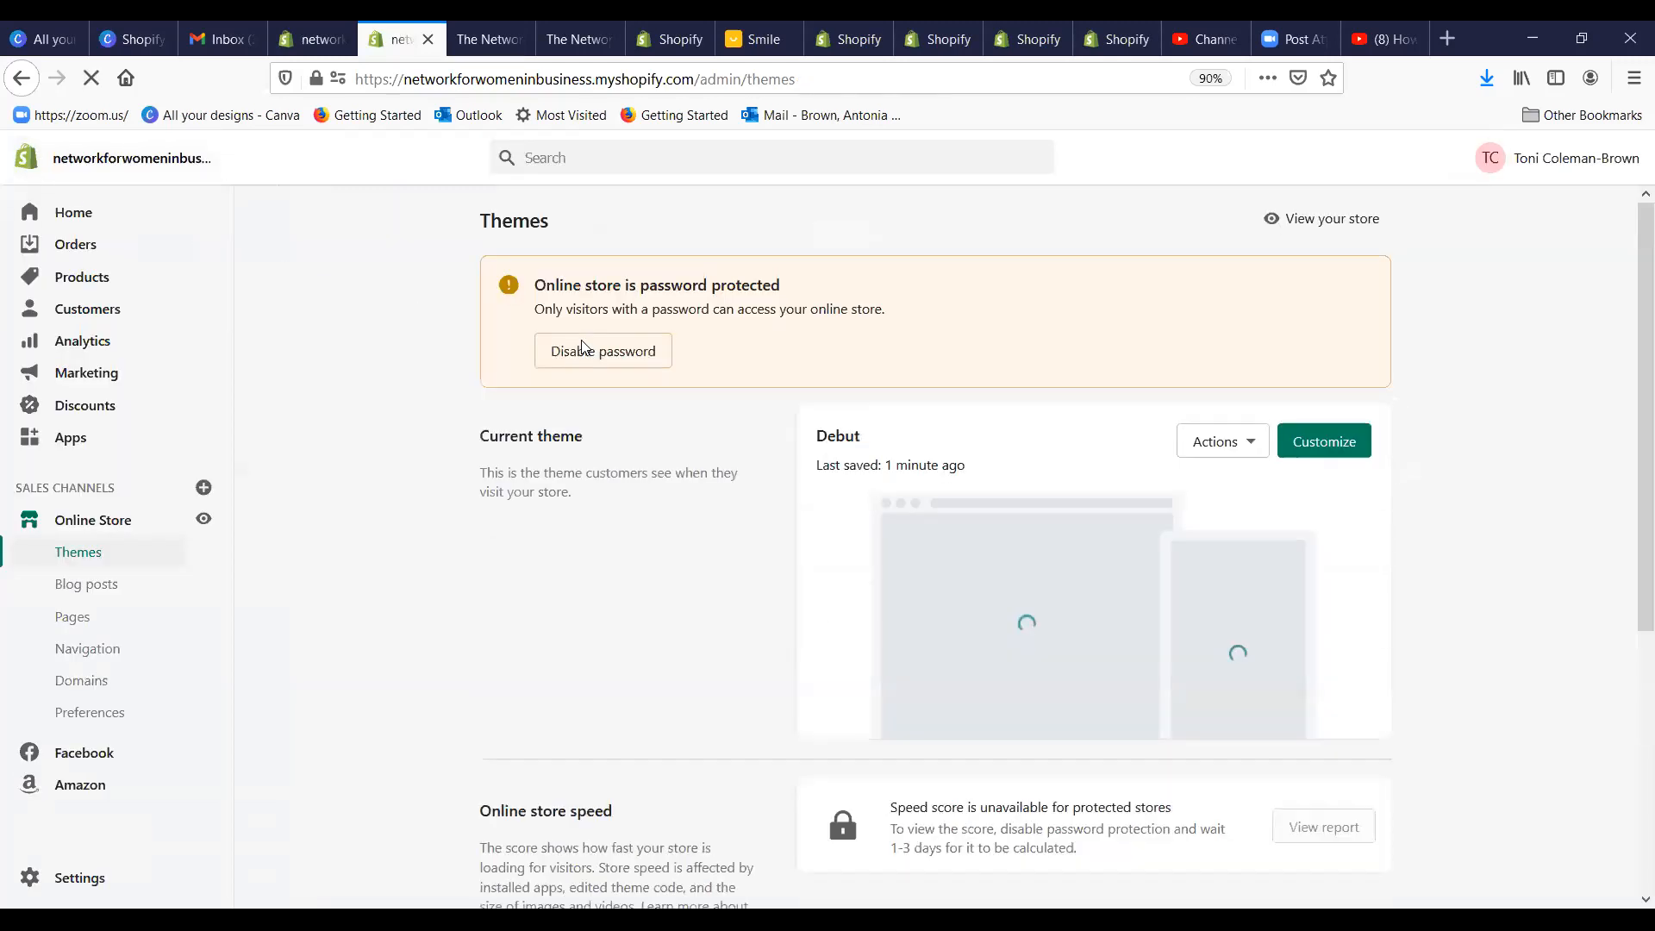
# Step: Reopen the Debut theme for customization and review the home page preview from the top banner to the gallery and back to Home & Office
pyautogui.scroll(-2, 274, 447)
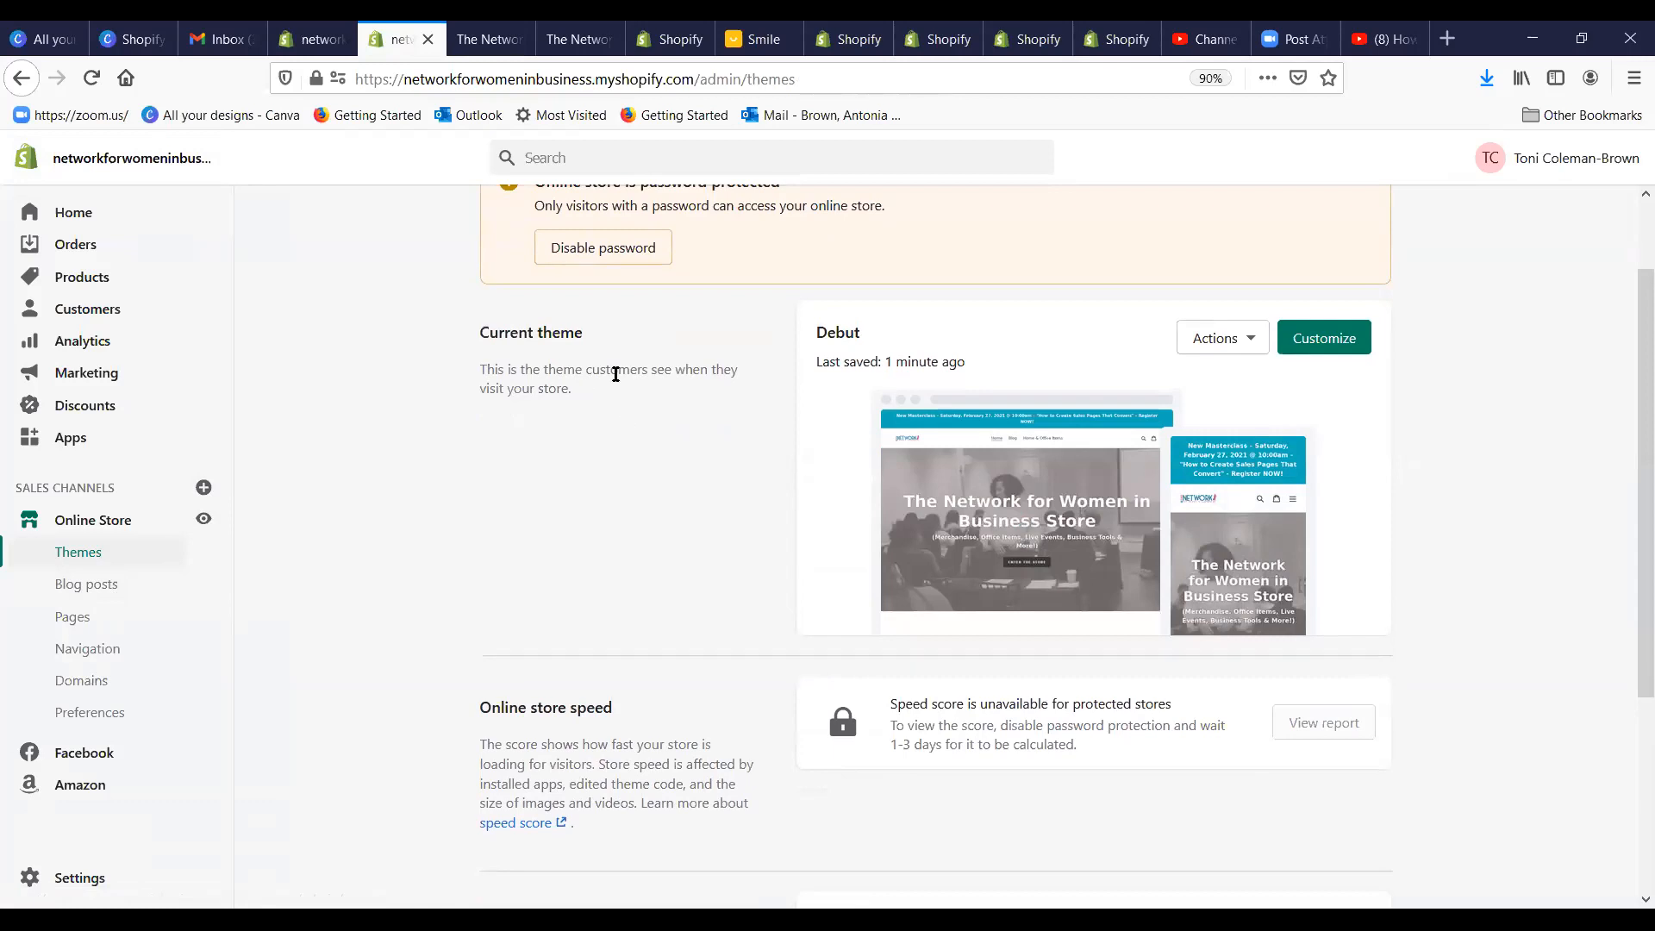
pyautogui.click(1328, 338)
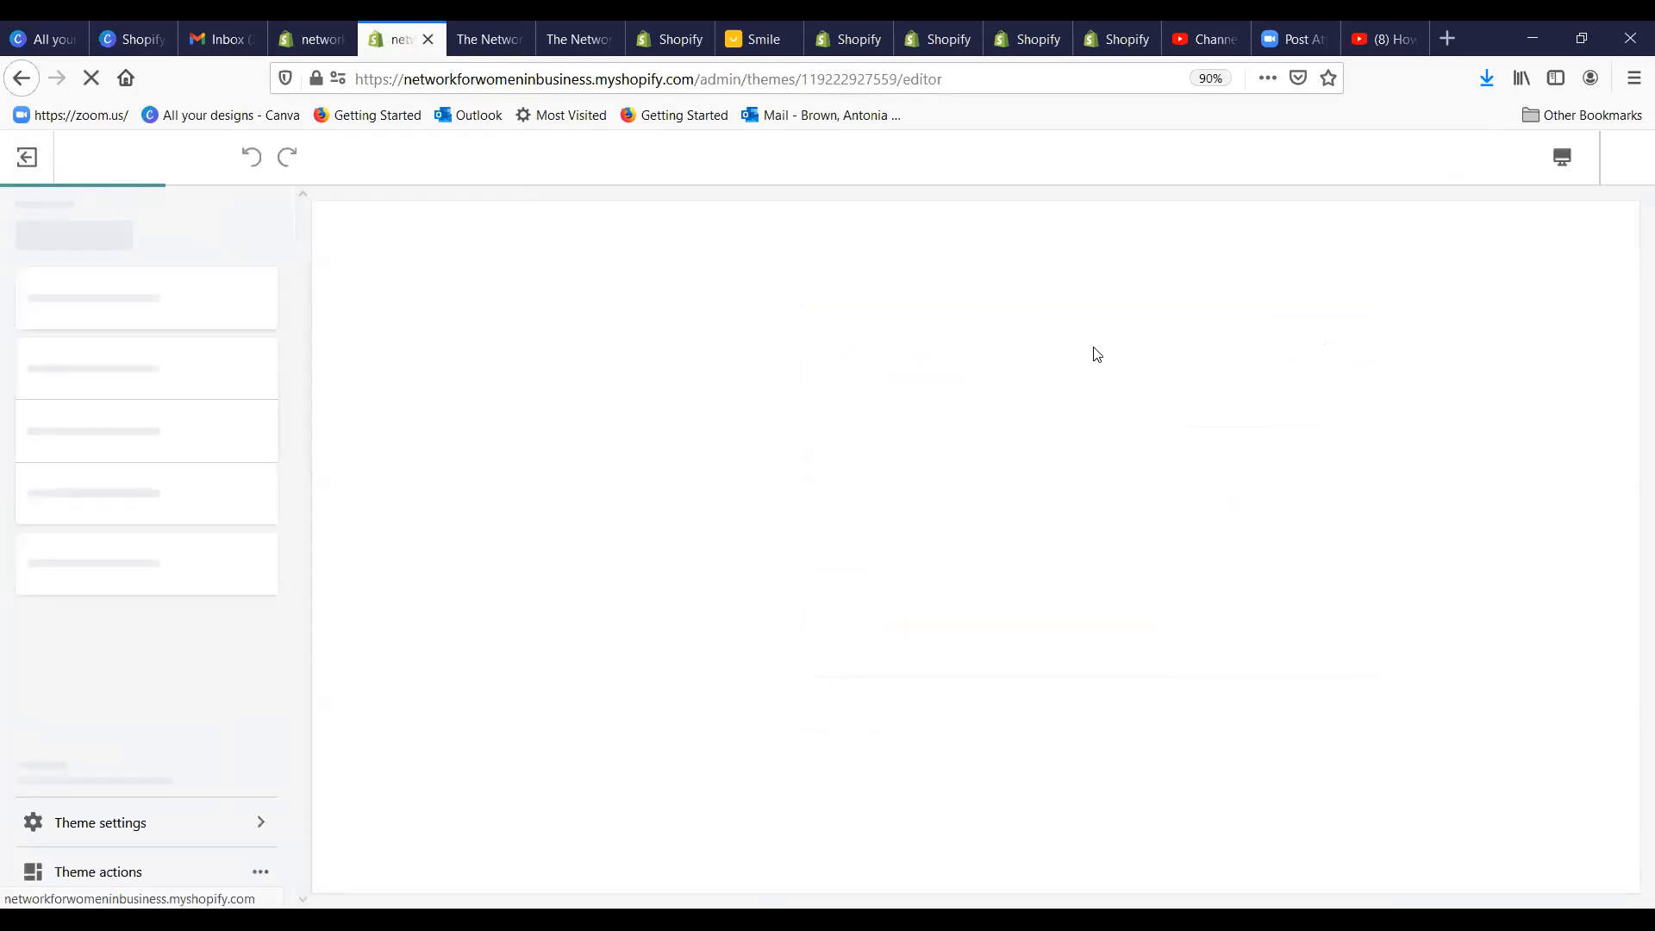
pyautogui.scroll(-2, 940, 364)
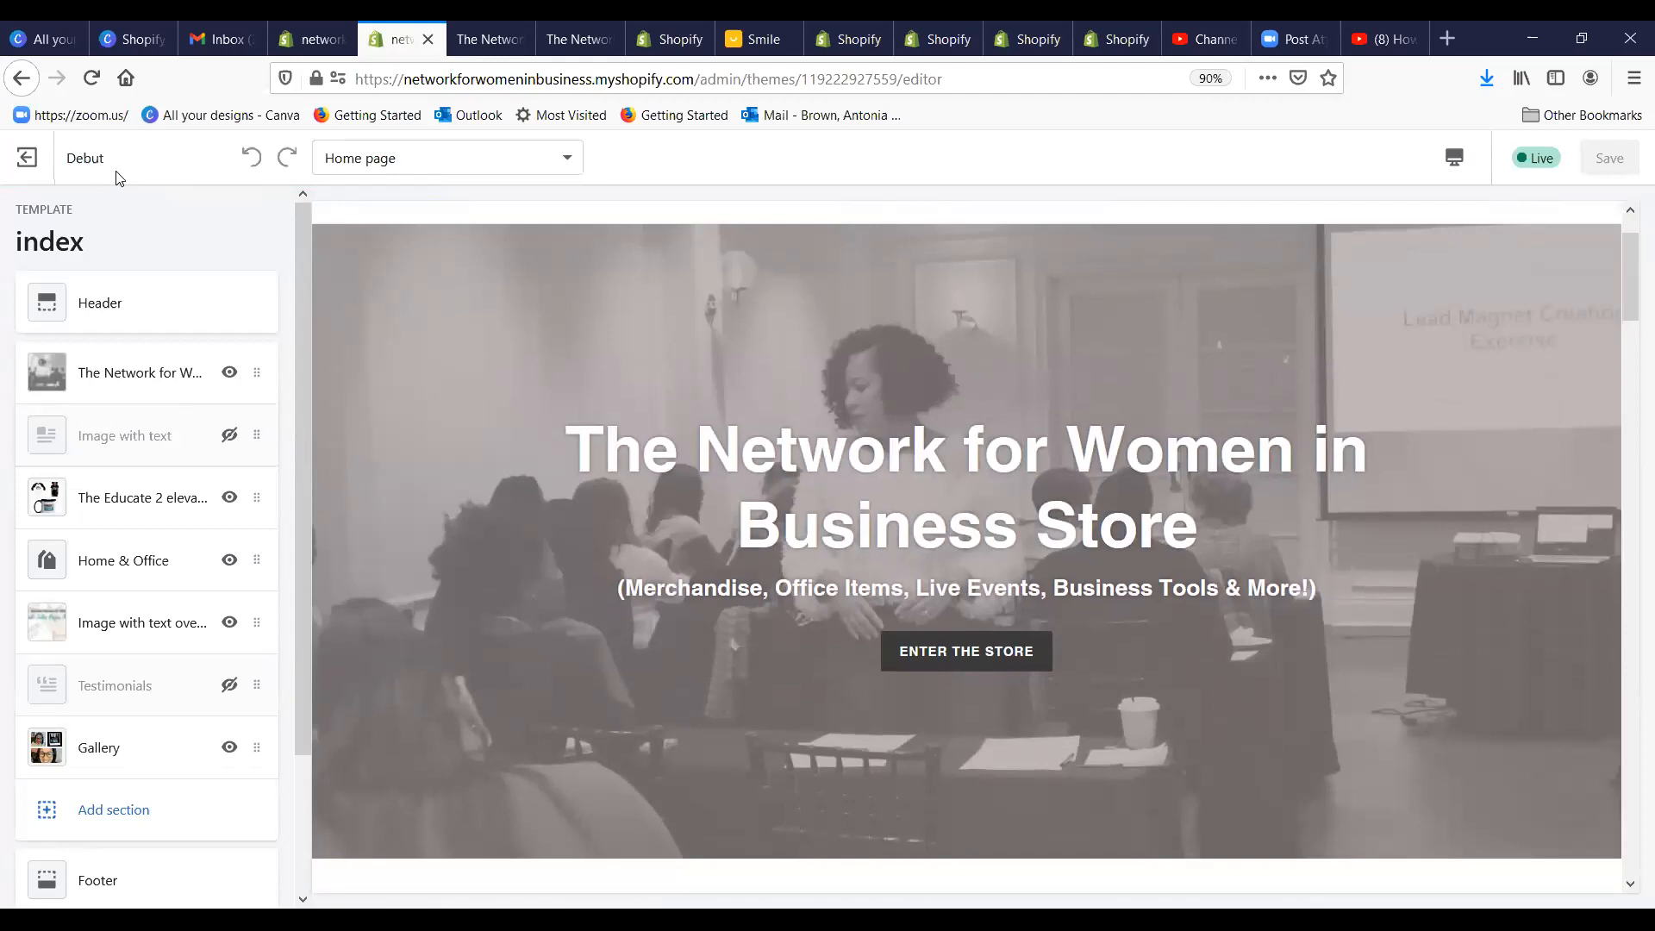
pyautogui.scroll(-10, 653, 331)
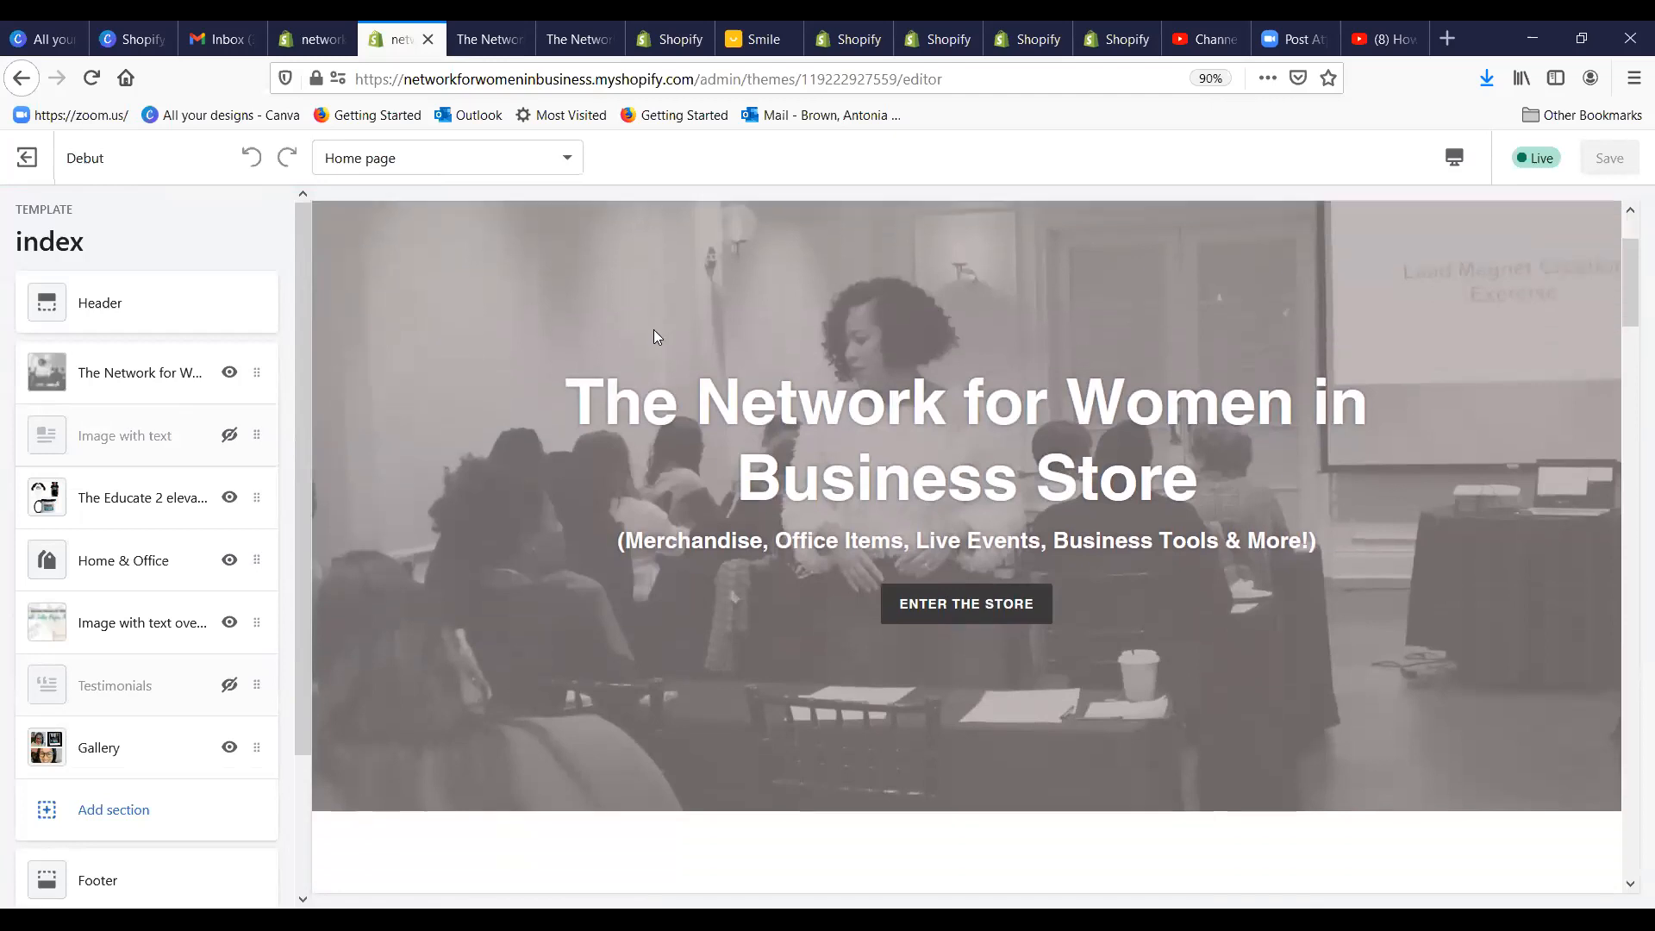
pyautogui.scroll(-12, 660, 393)
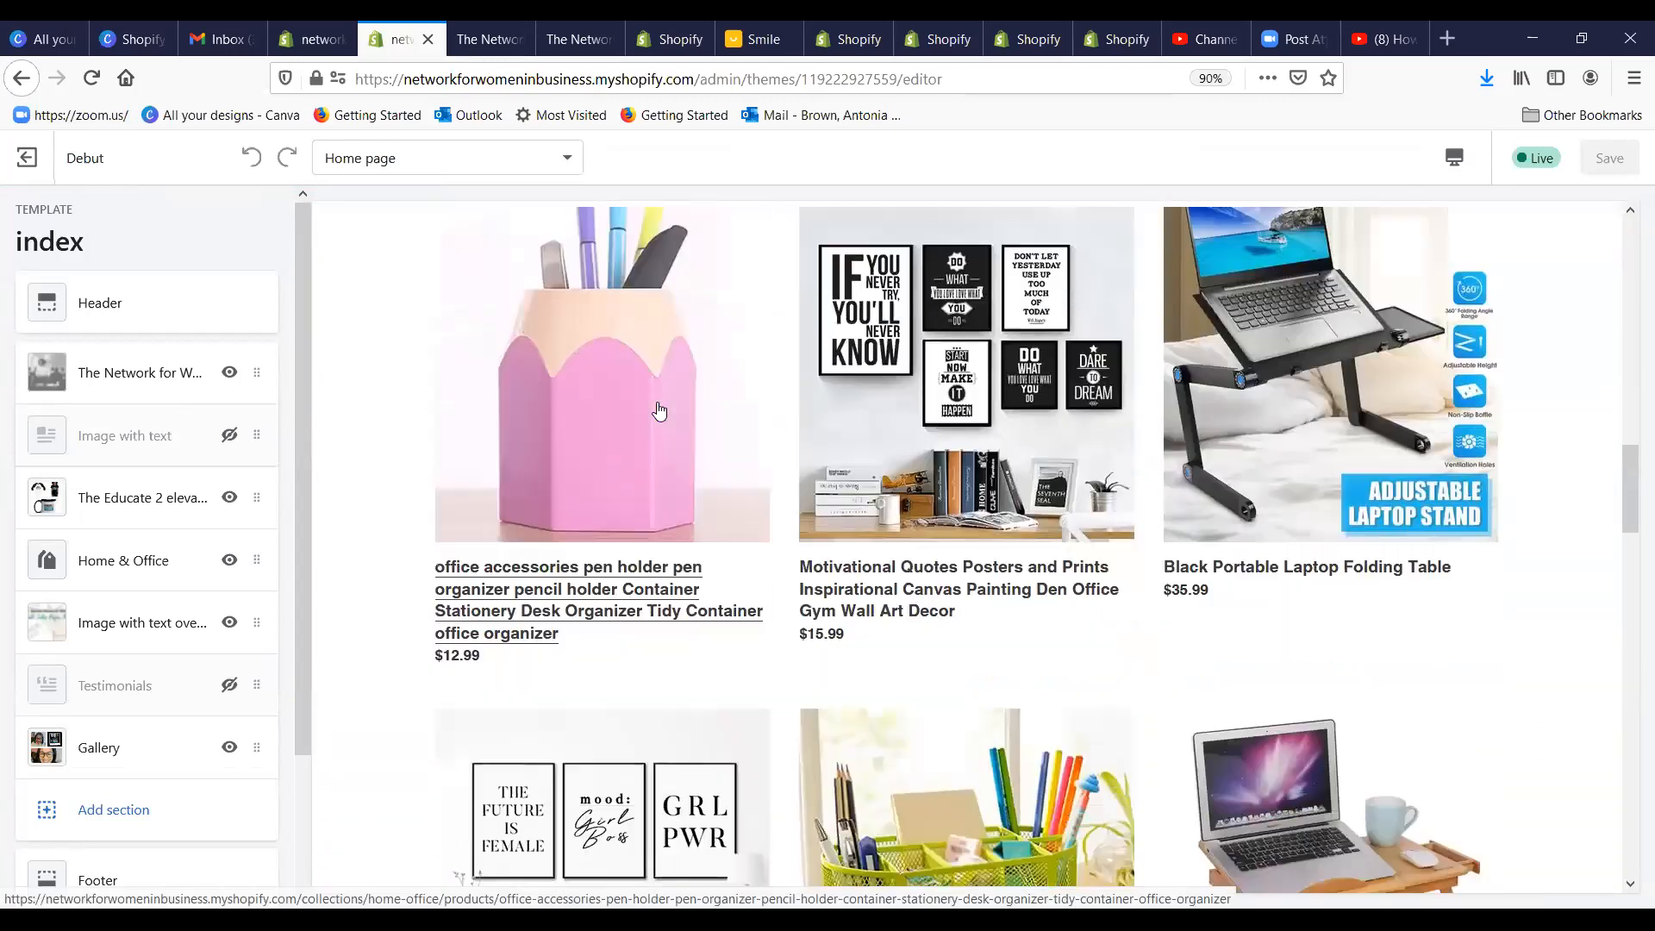
pyautogui.scroll(-5, 681, 402)
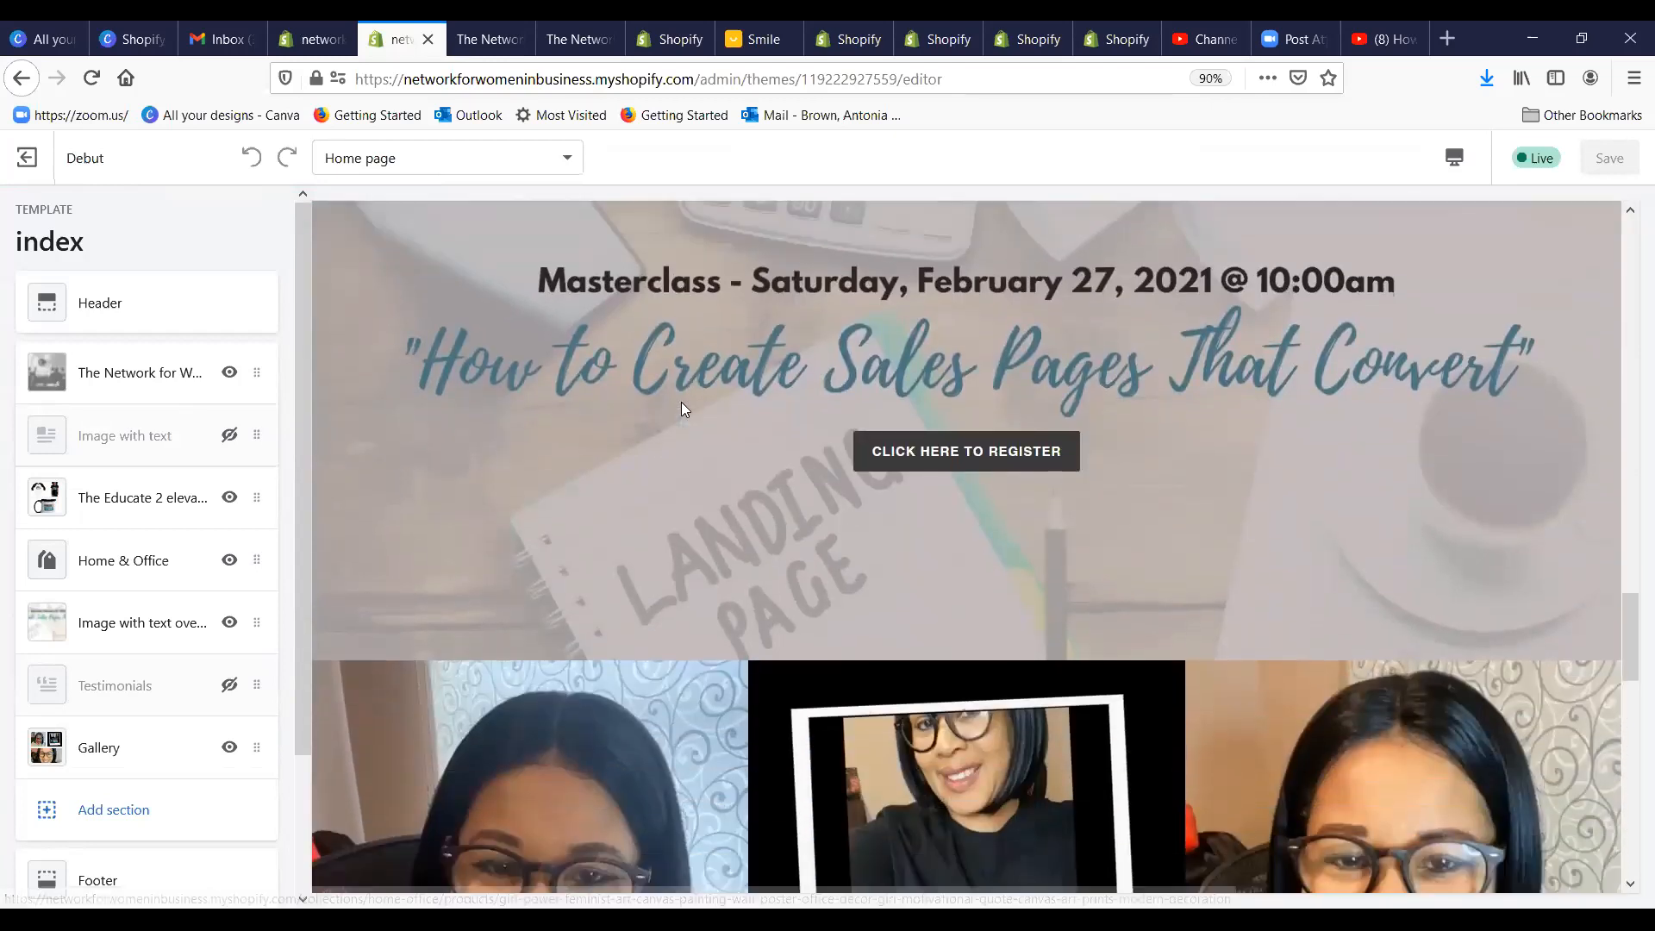
pyautogui.scroll(8, 681, 400)
pyautogui.scroll(6, 681, 395)
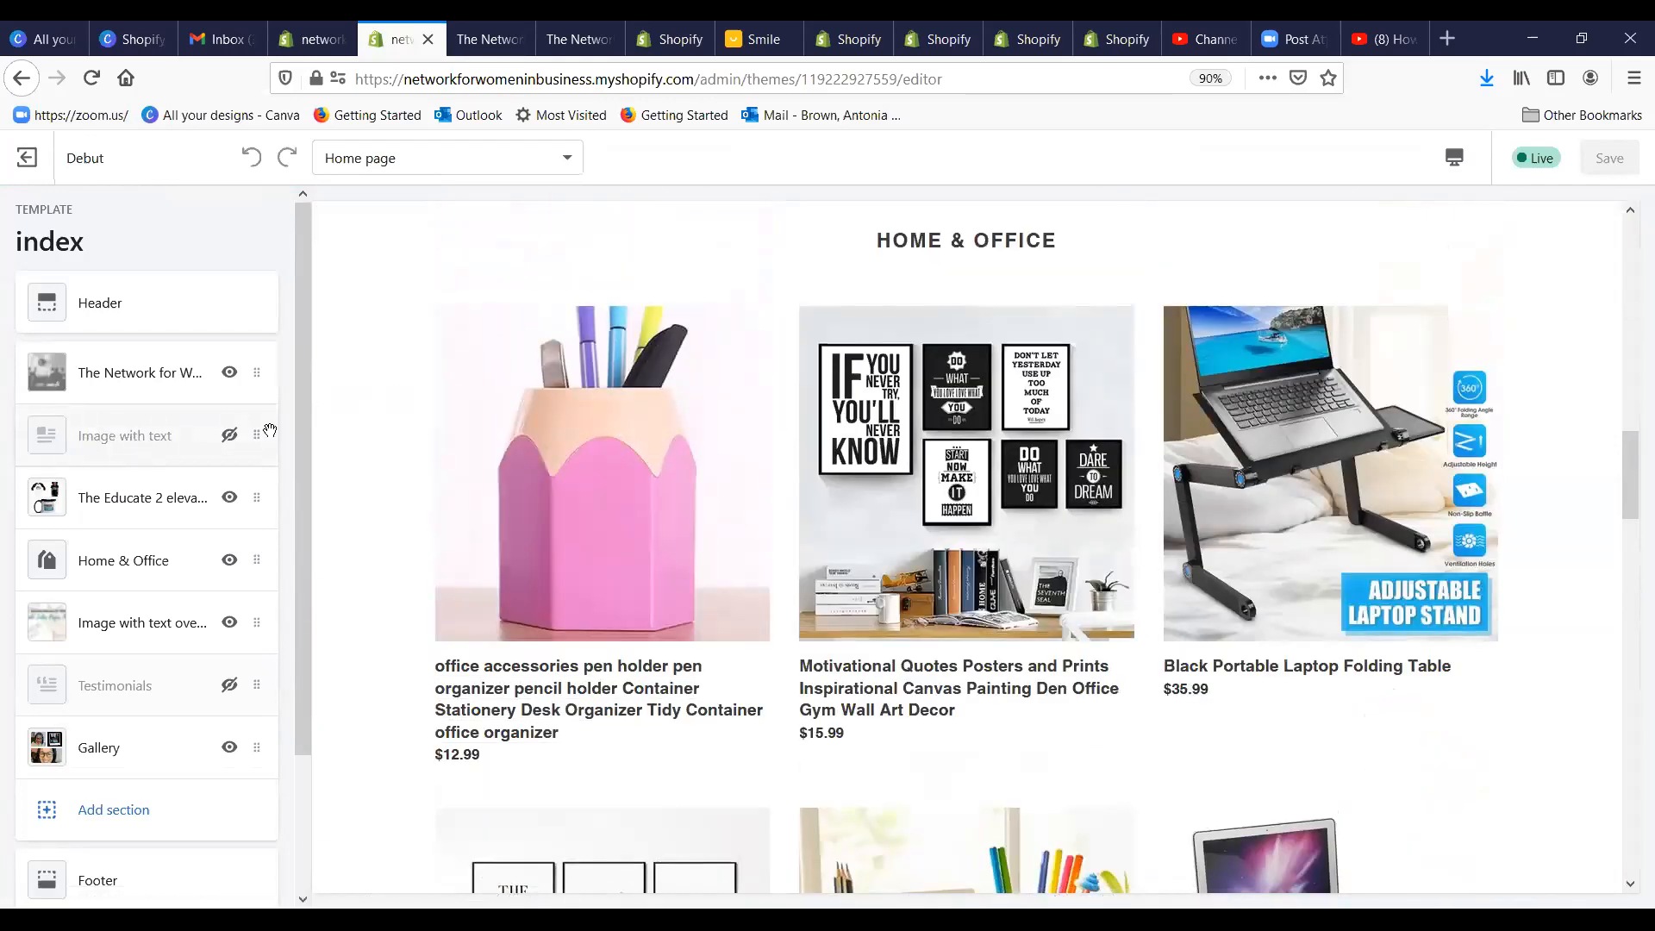
# Step: Unhide the Image with text section to examine its placeholder below the top banner, and hide it again
pyautogui.click(230, 435)
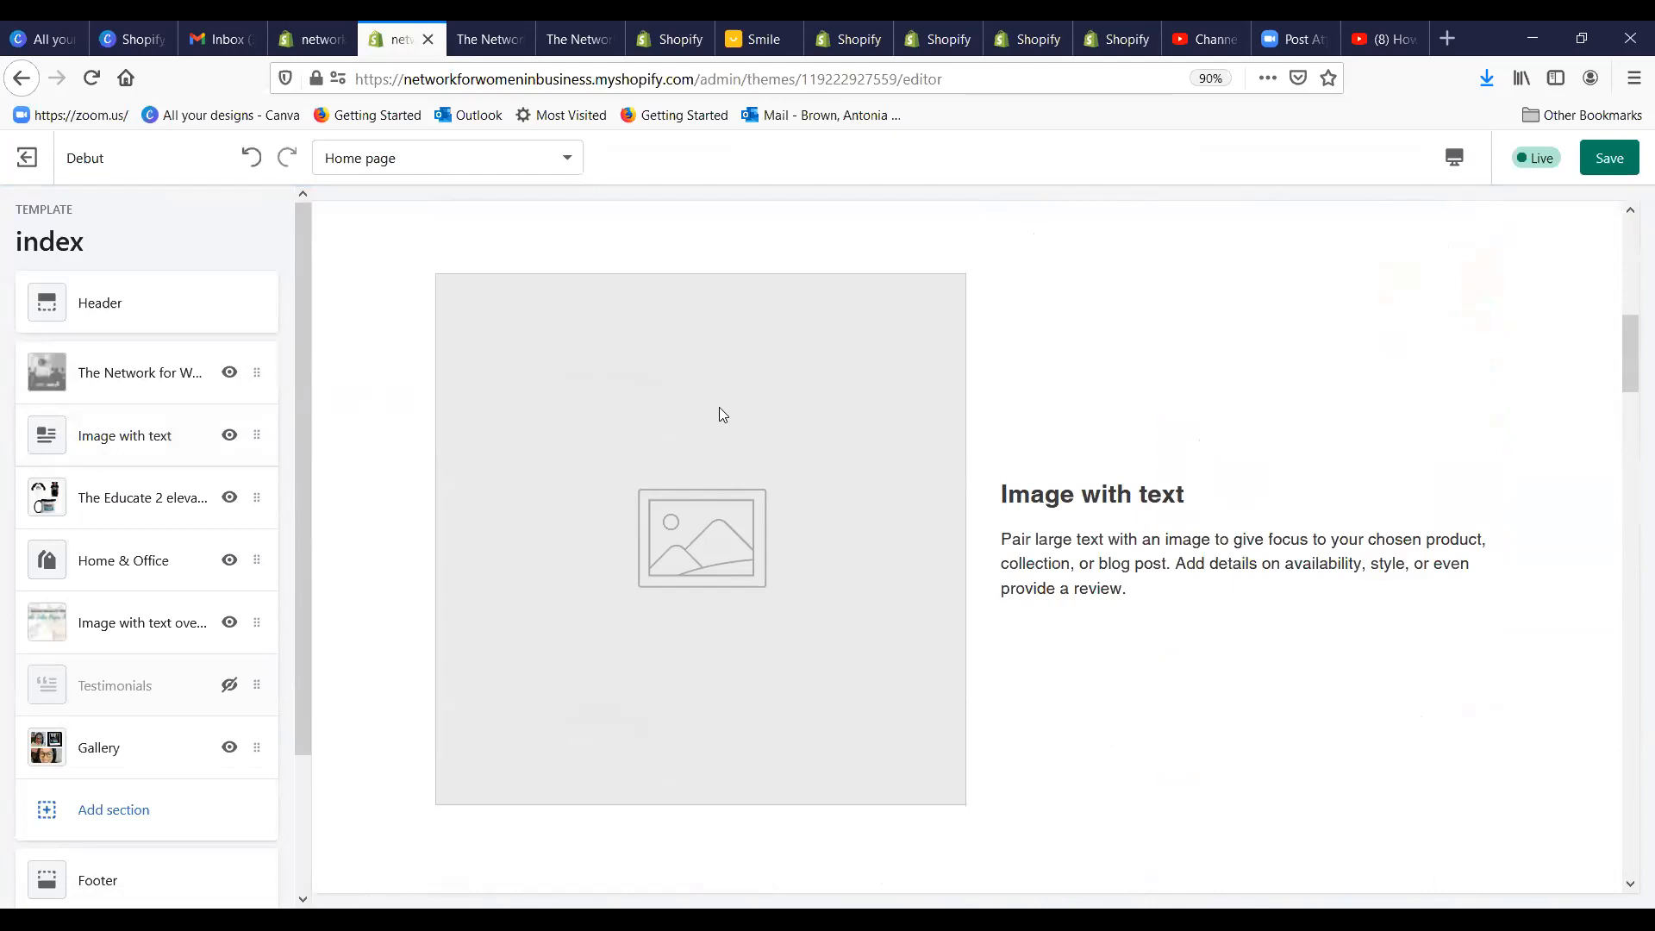
pyautogui.scroll(7, 721, 407)
pyautogui.scroll(-5, 770, 393)
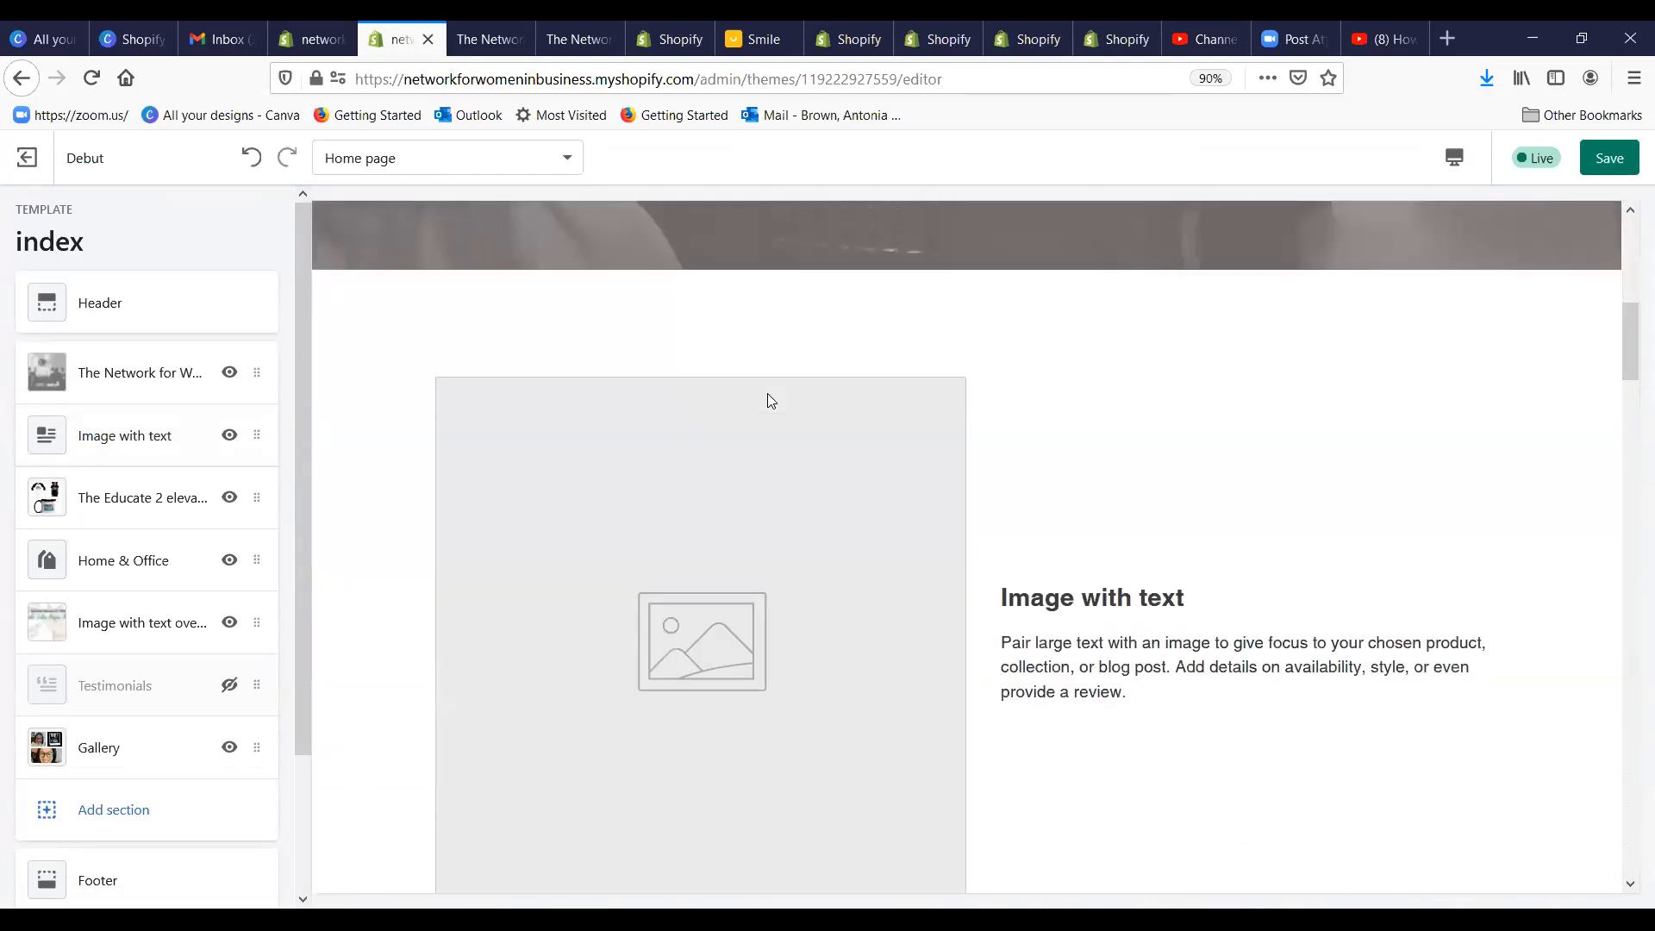
pyautogui.scroll(-2, 576, 471)
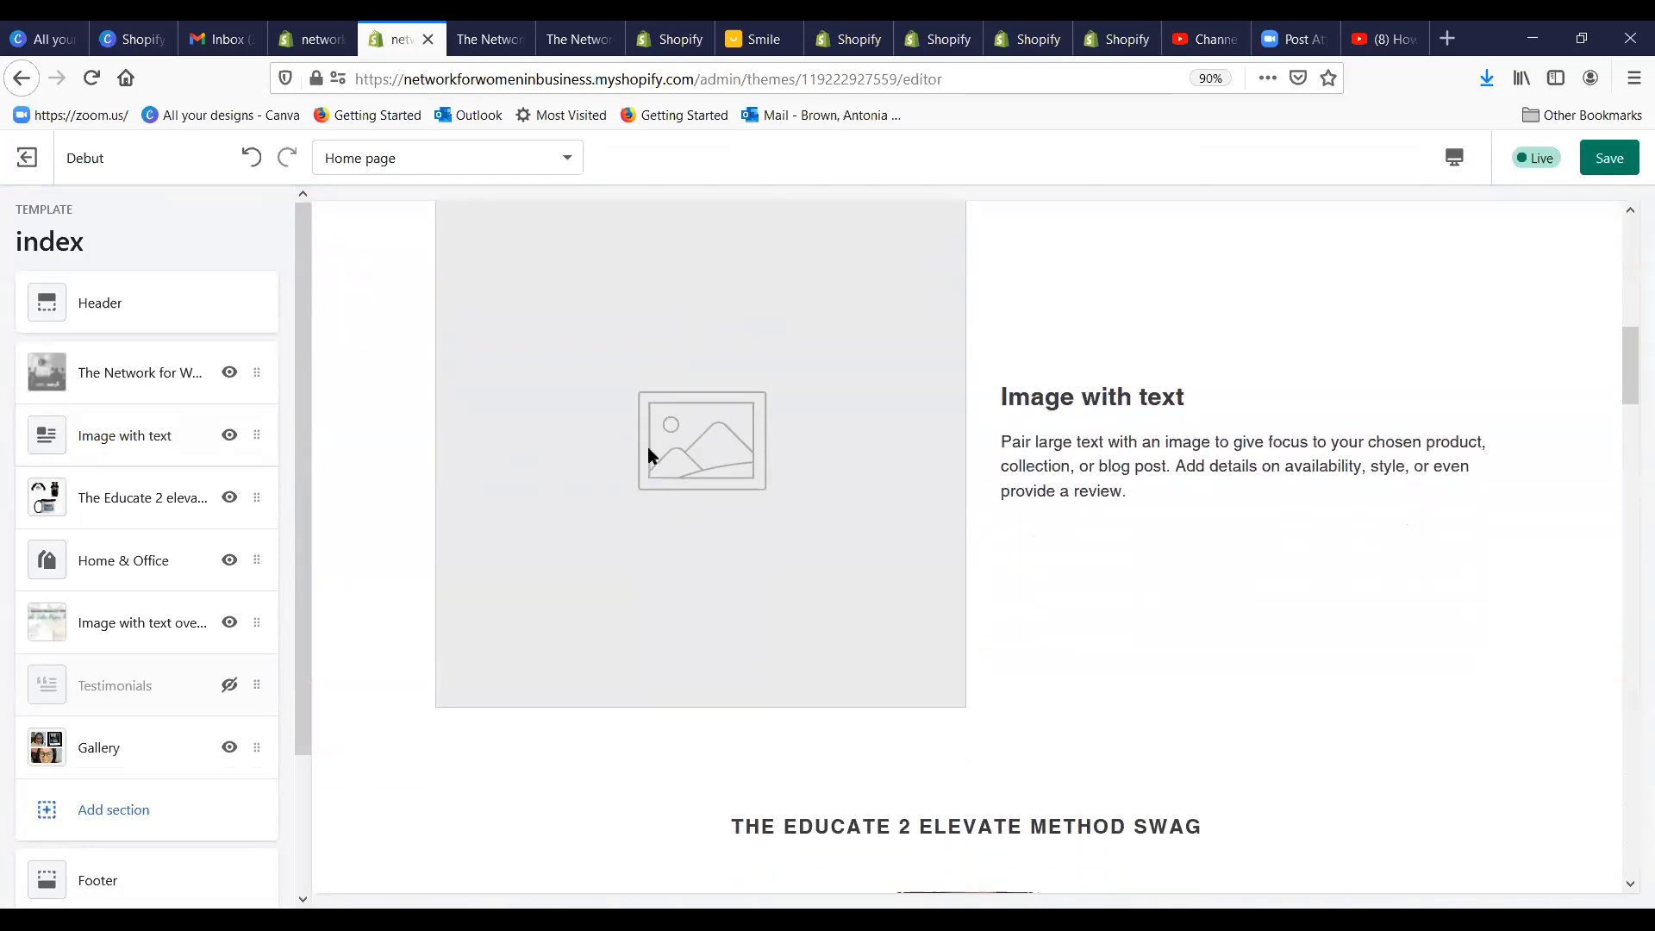
pyautogui.scroll(2, 647, 455)
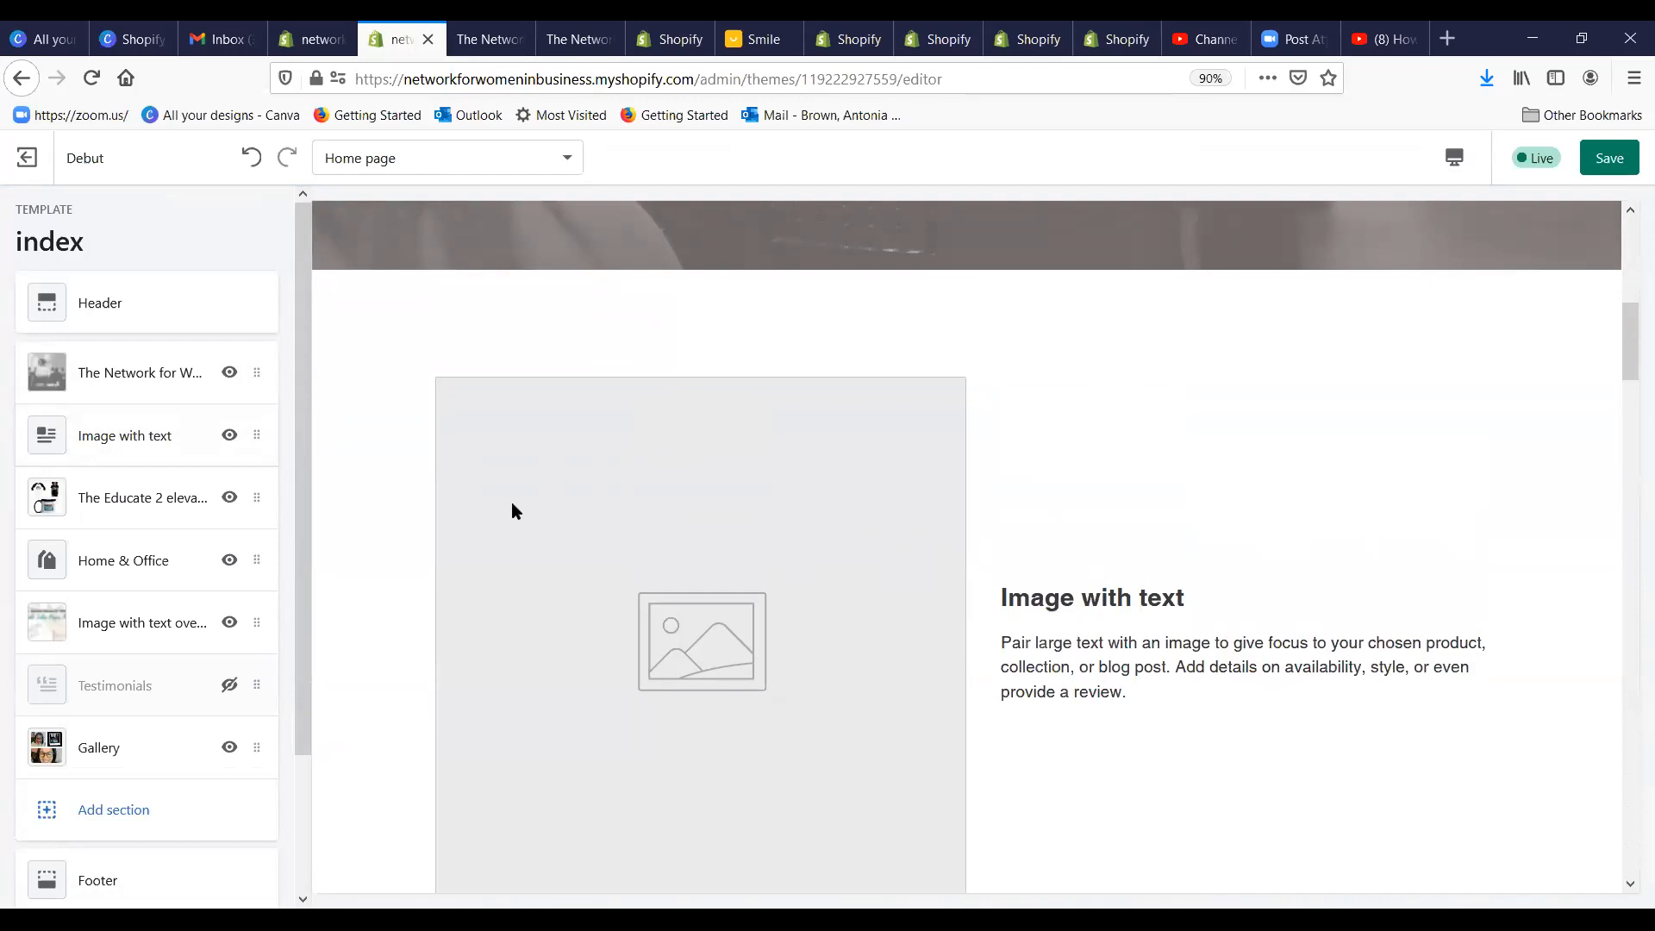
pyautogui.click(230, 437)
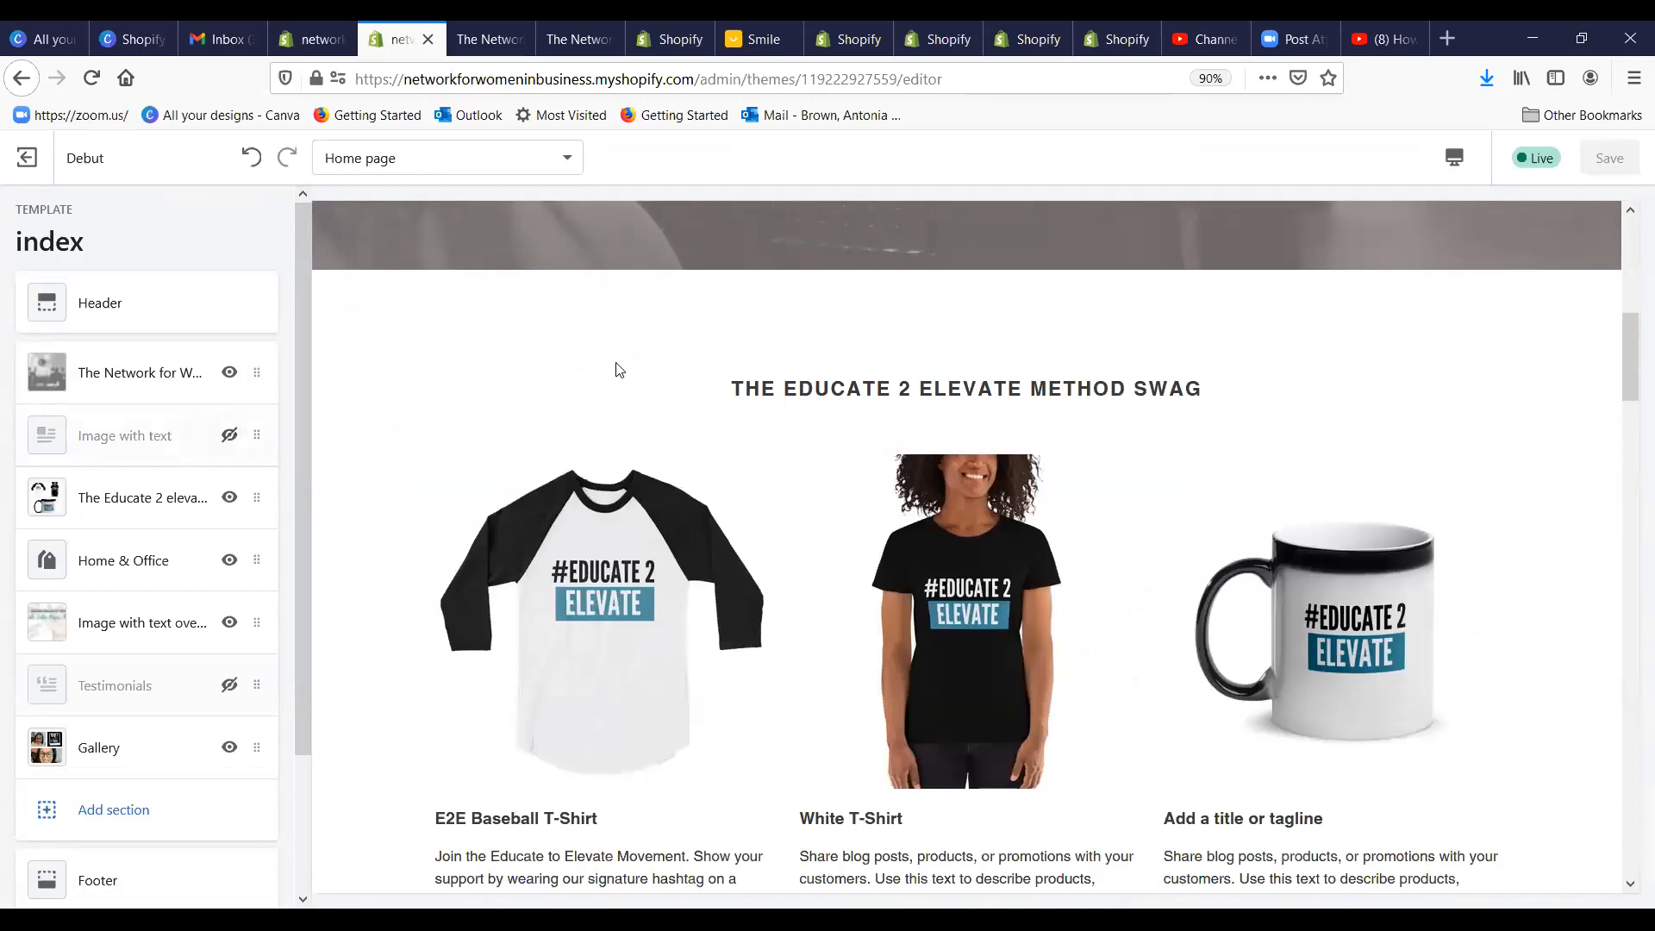
# Step: Open the list of addable sections and browse its types down to Video, comparing them with the home page's existing products, masterclass banner and gallery
pyautogui.scroll(-2, 306, 759)
pyautogui.click(105, 755)
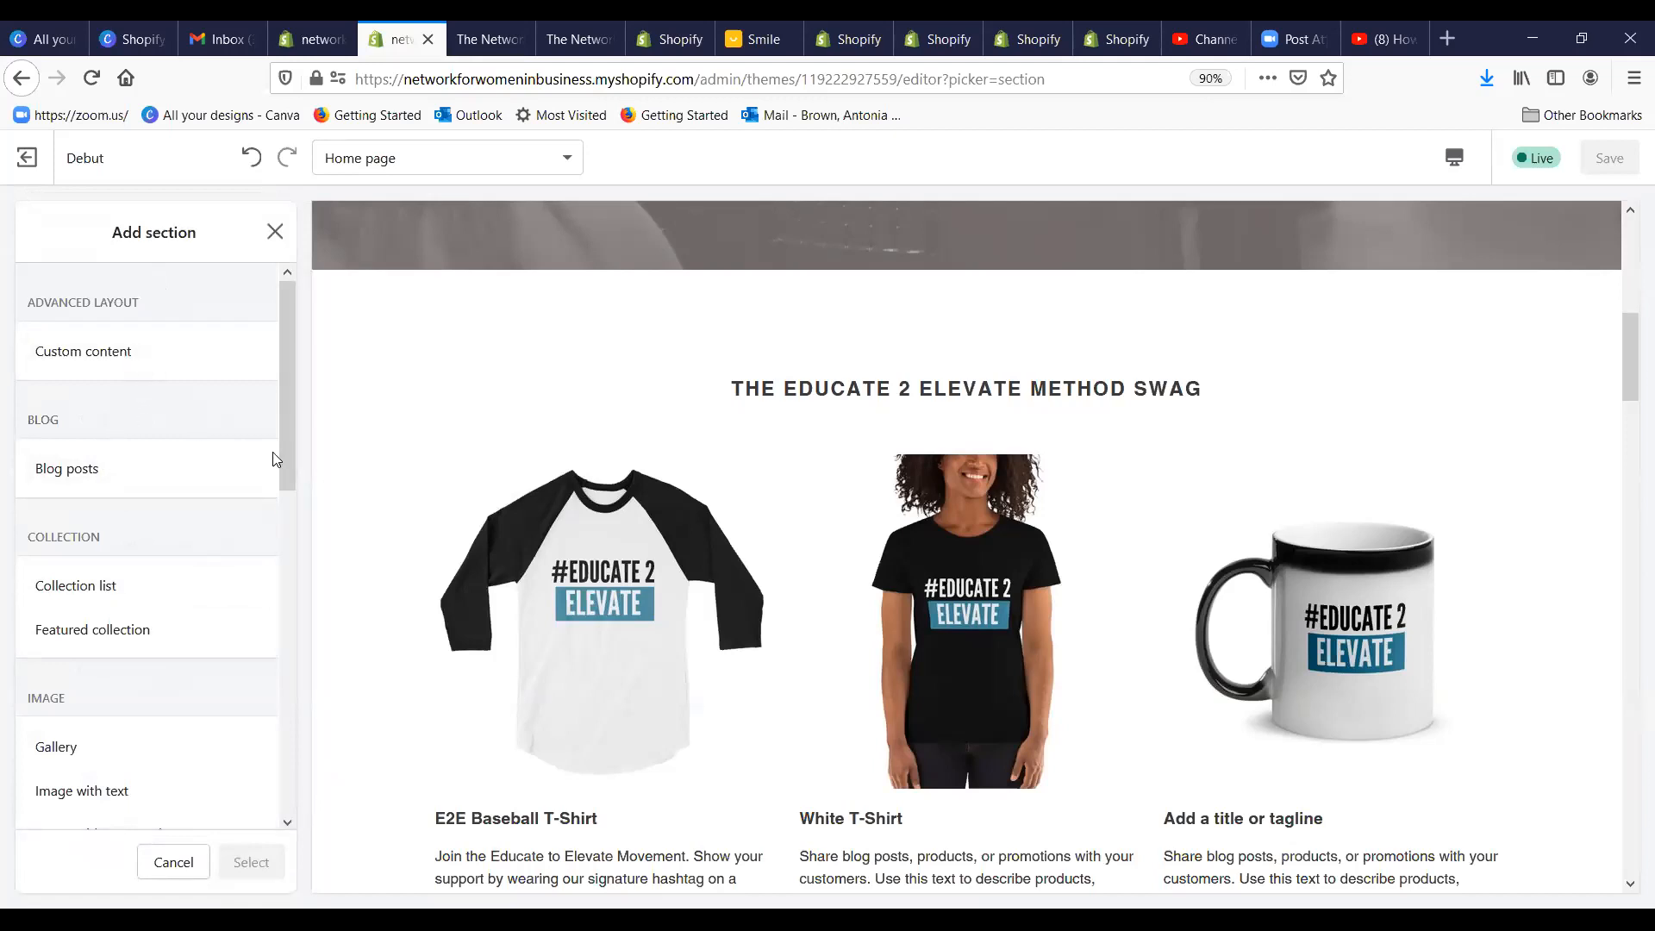
pyautogui.moveTo(291, 426); pyautogui.dragTo(294, 572)
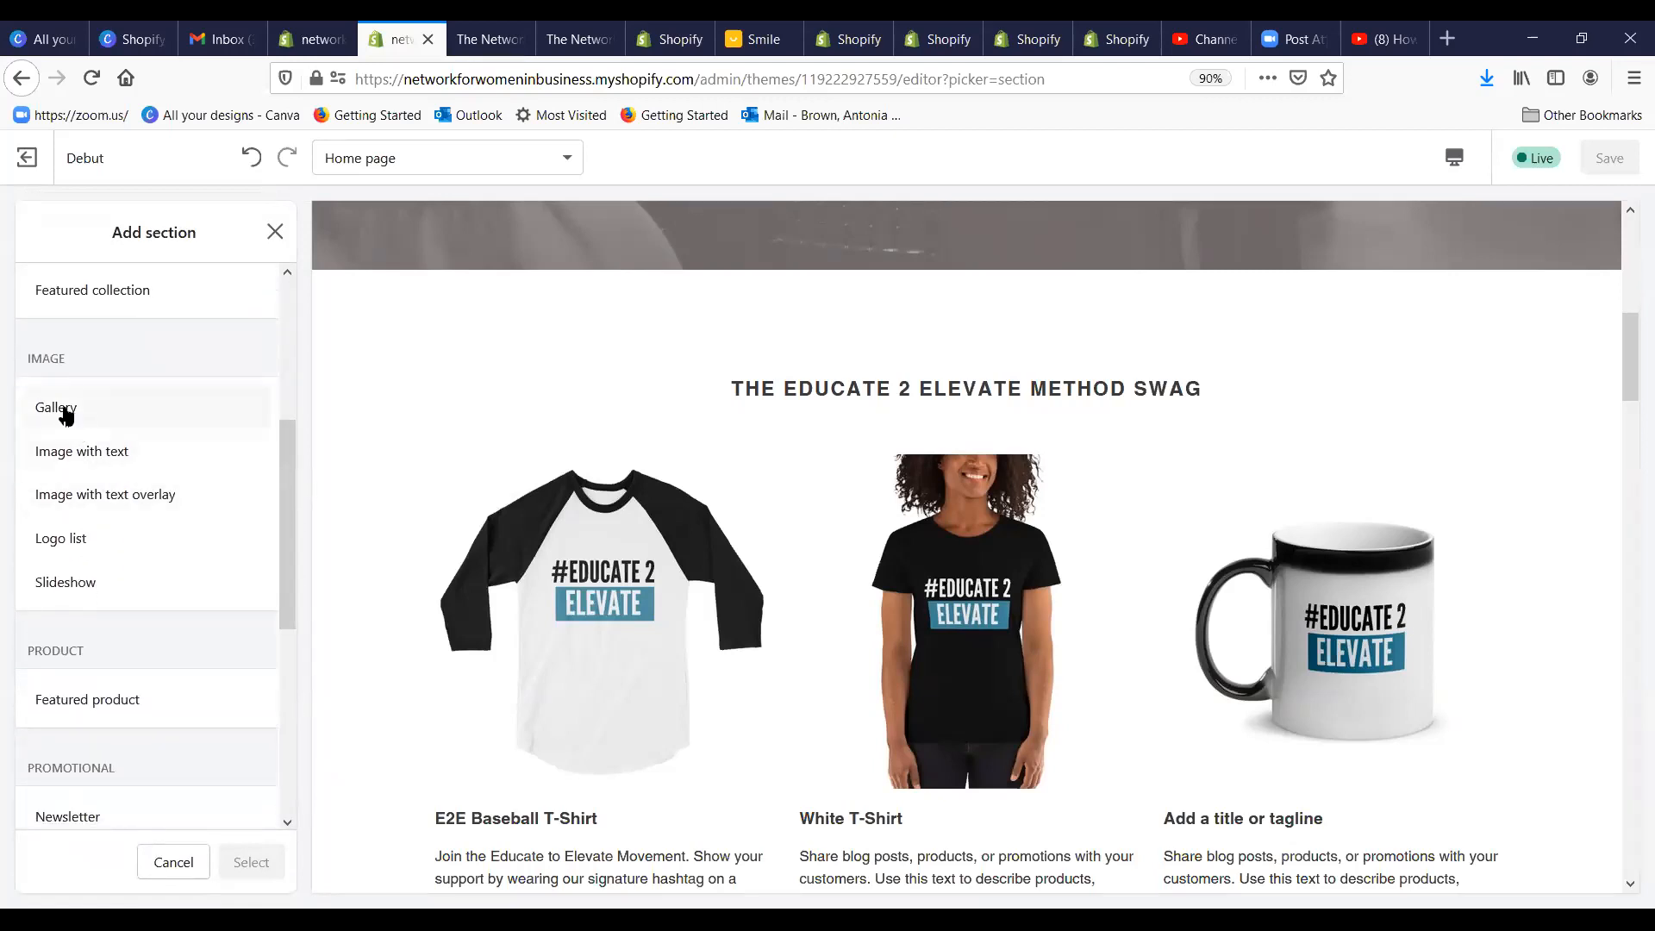
pyautogui.scroll(-10, 795, 598)
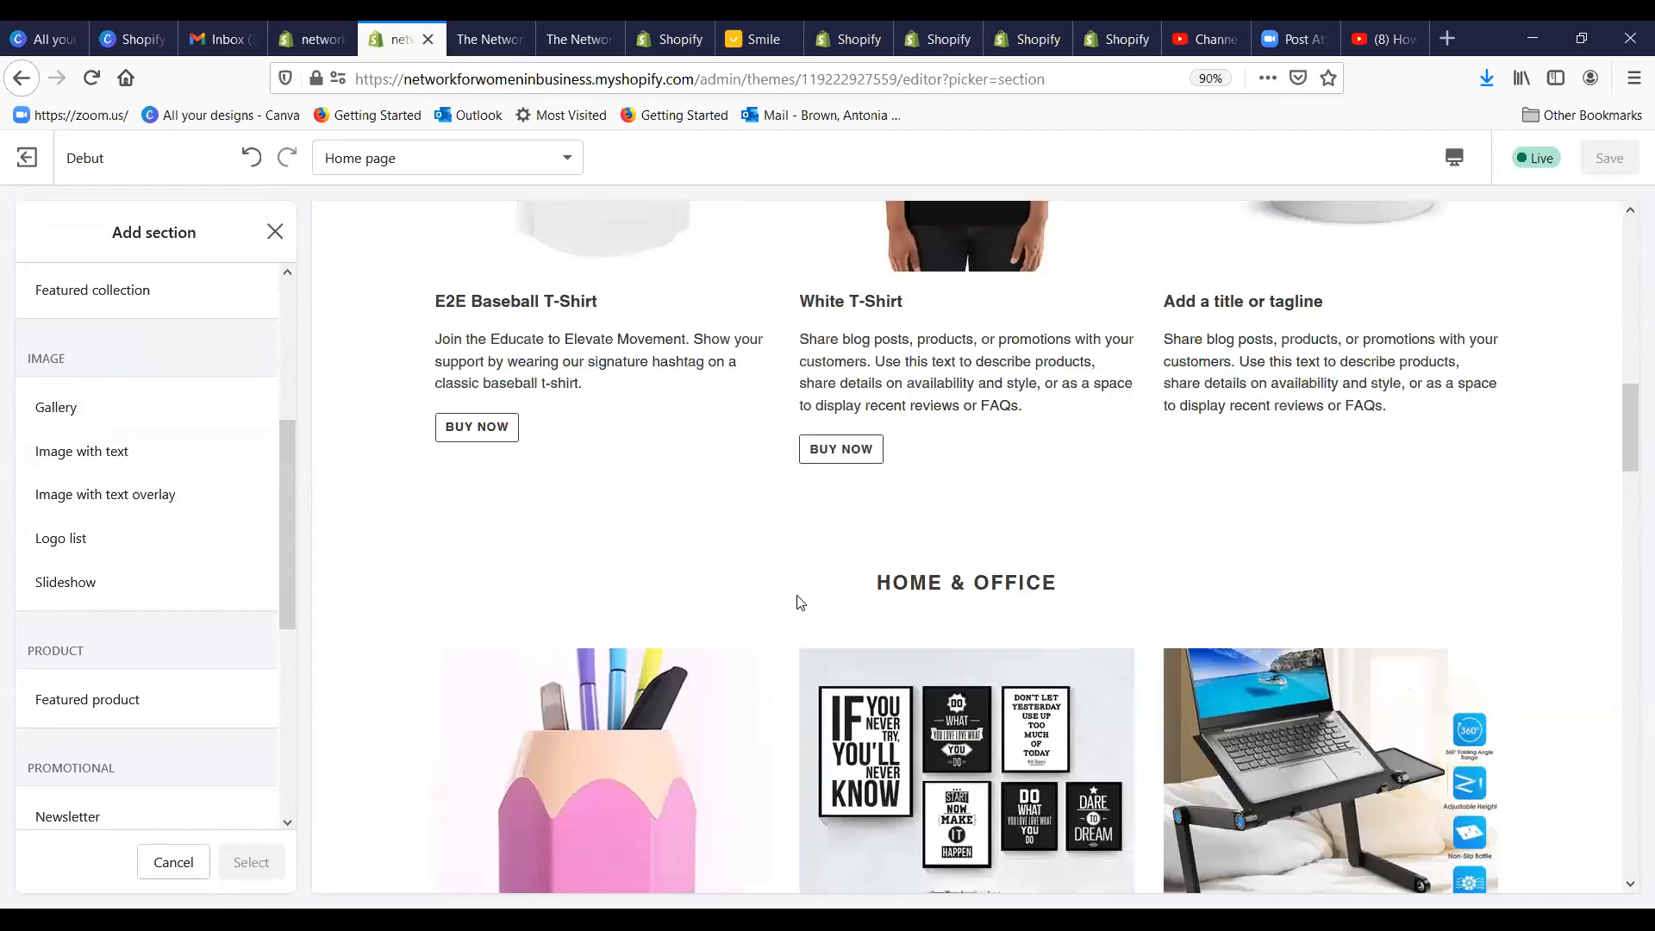
pyautogui.scroll(-15, 795, 604)
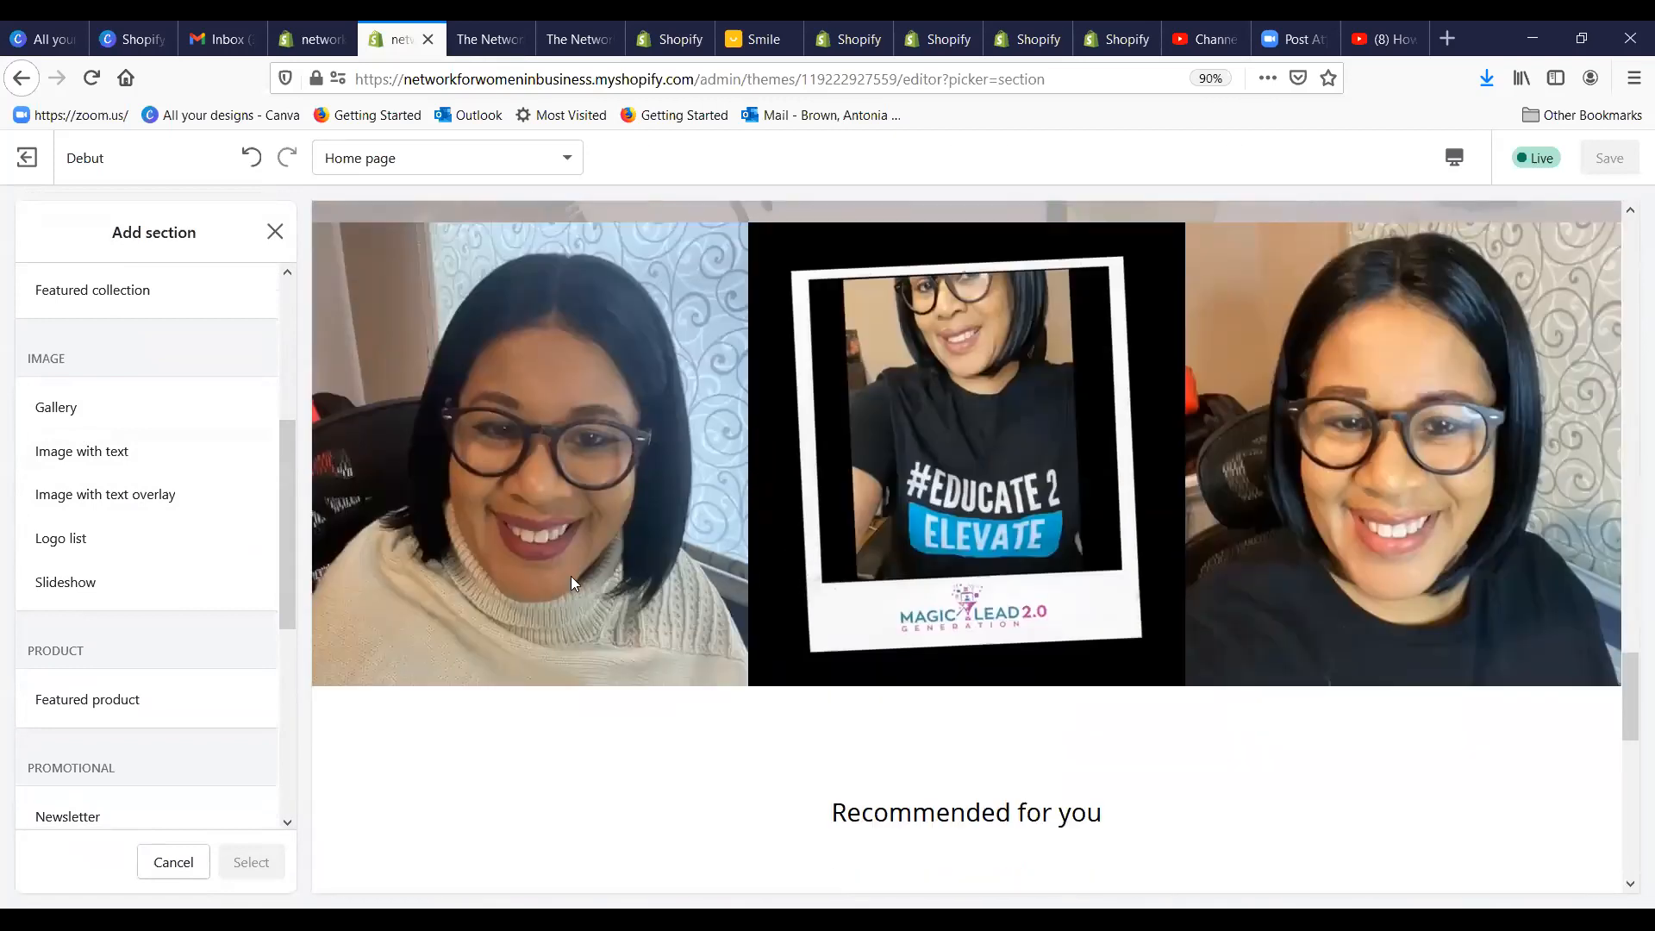
pyautogui.scroll(10, 545, 554)
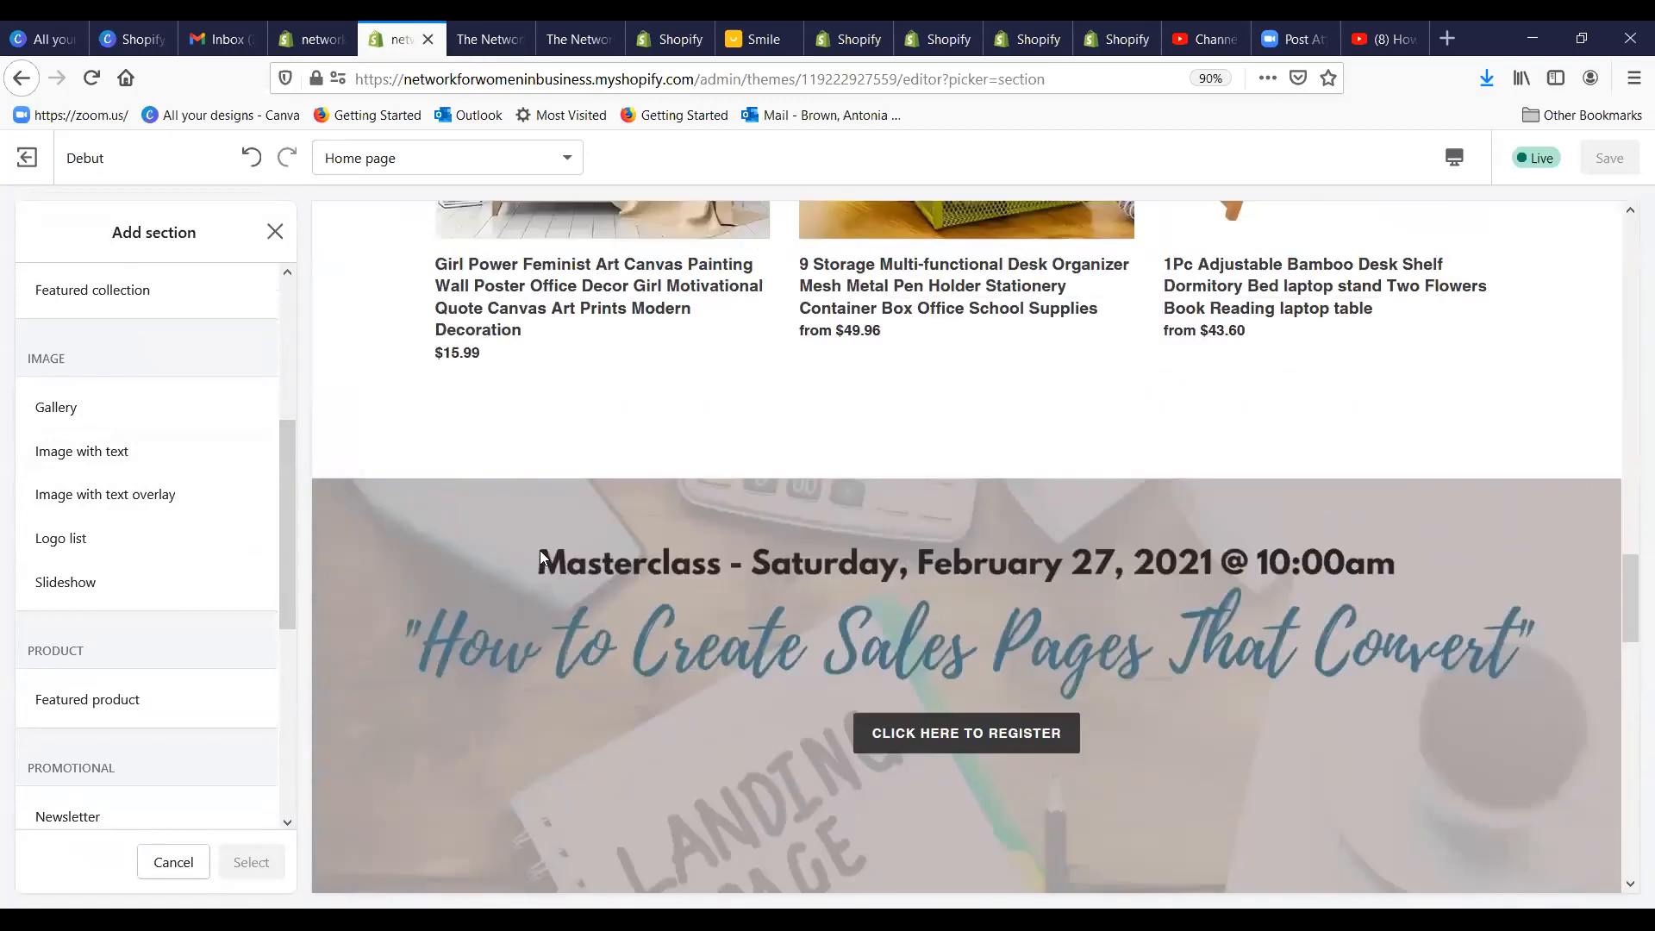
pyautogui.scroll(10, 543, 562)
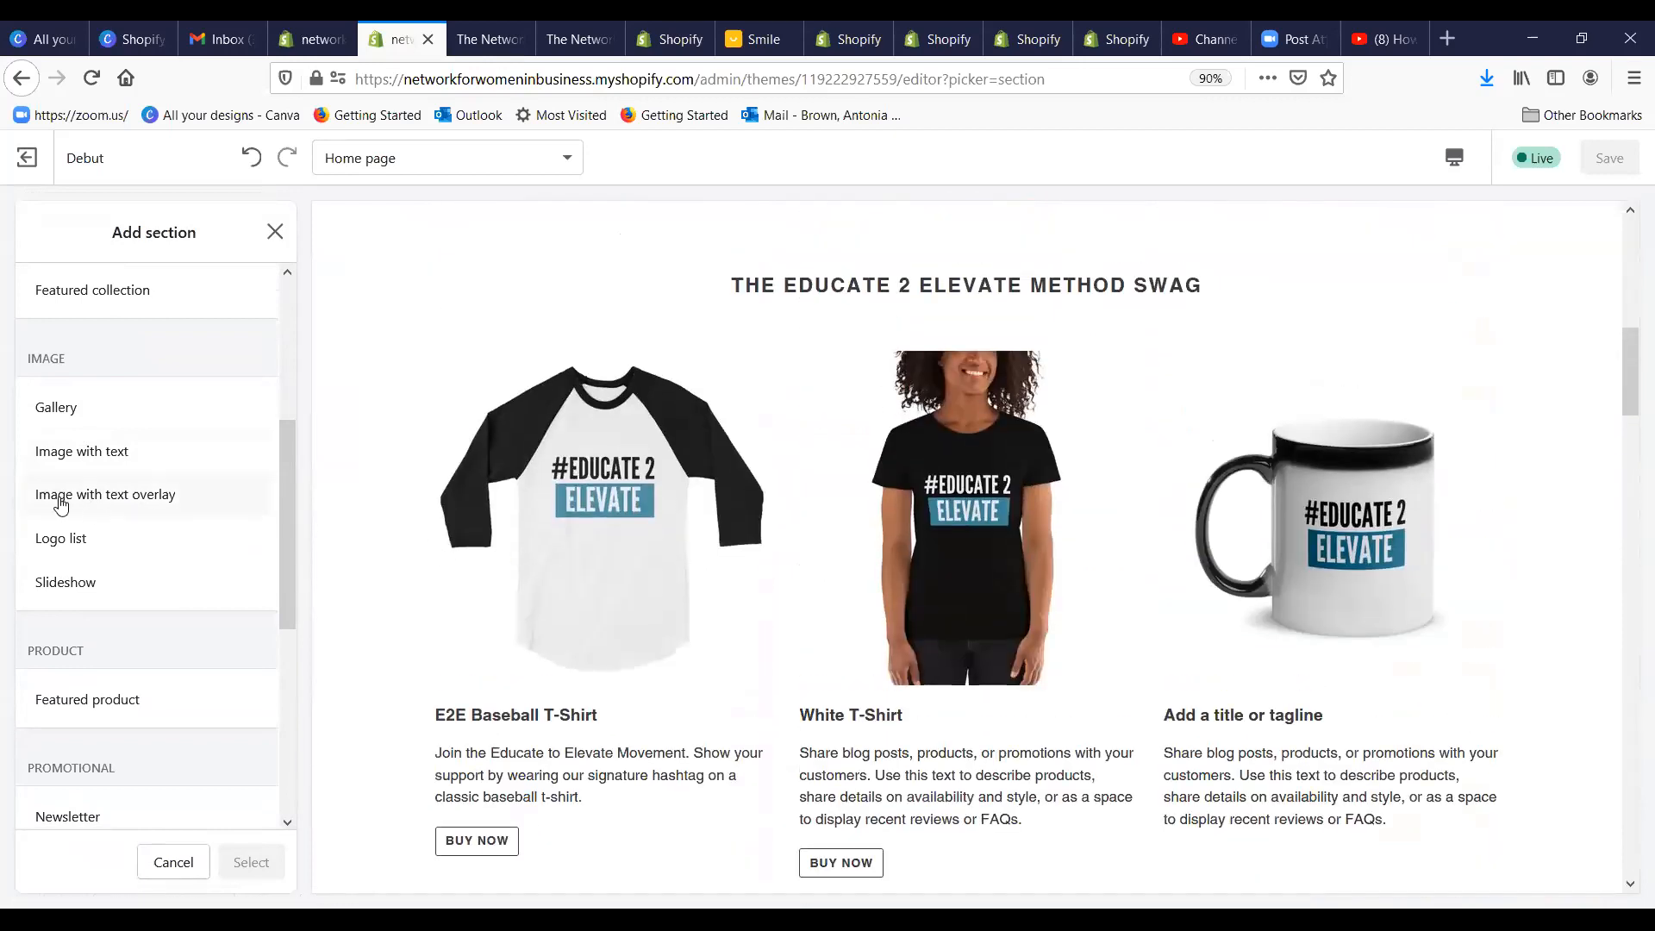
pyautogui.scroll(-10, 440, 543)
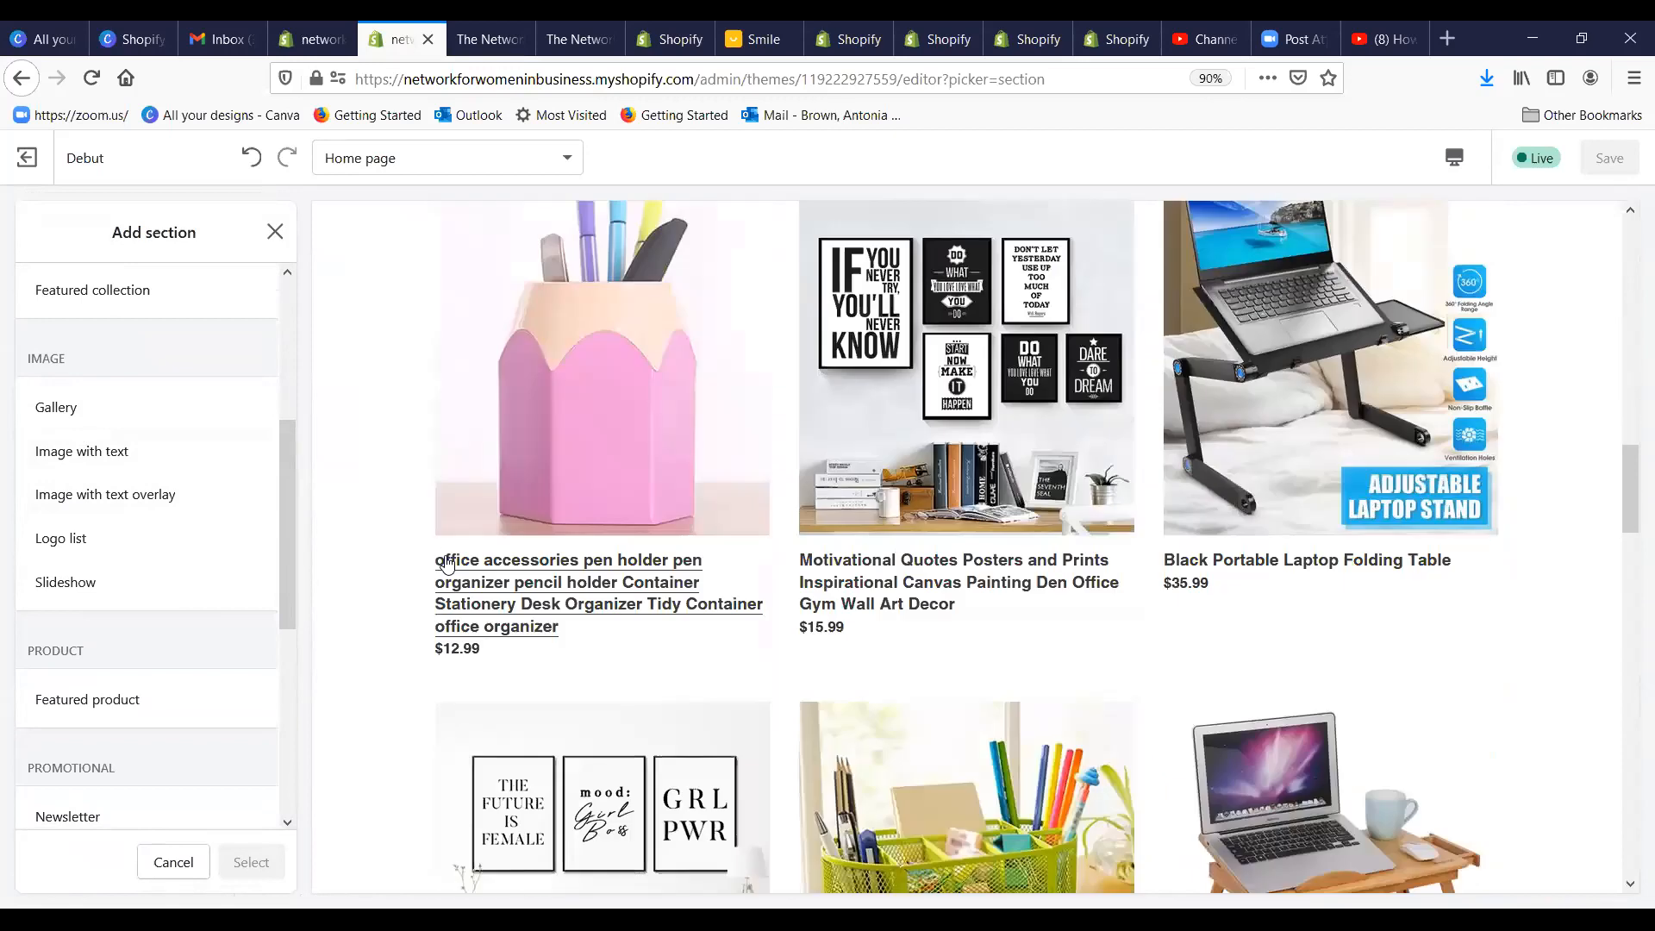
pyautogui.scroll(-5, 450, 556)
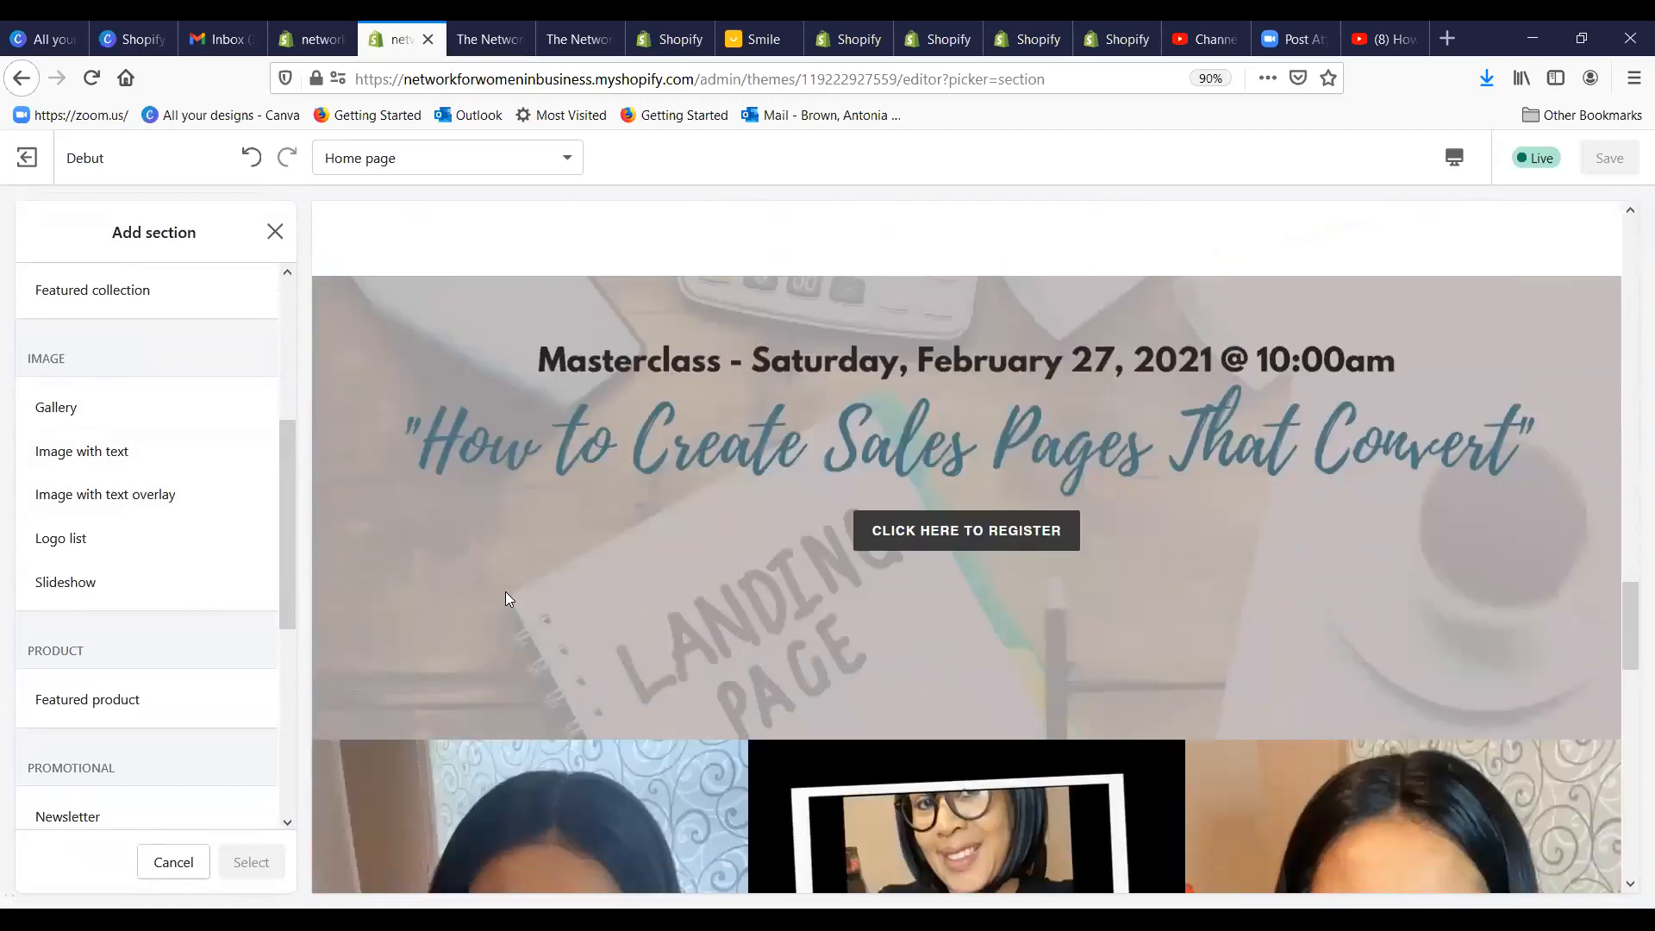
pyautogui.moveTo(291, 547); pyautogui.dragTo(279, 639)
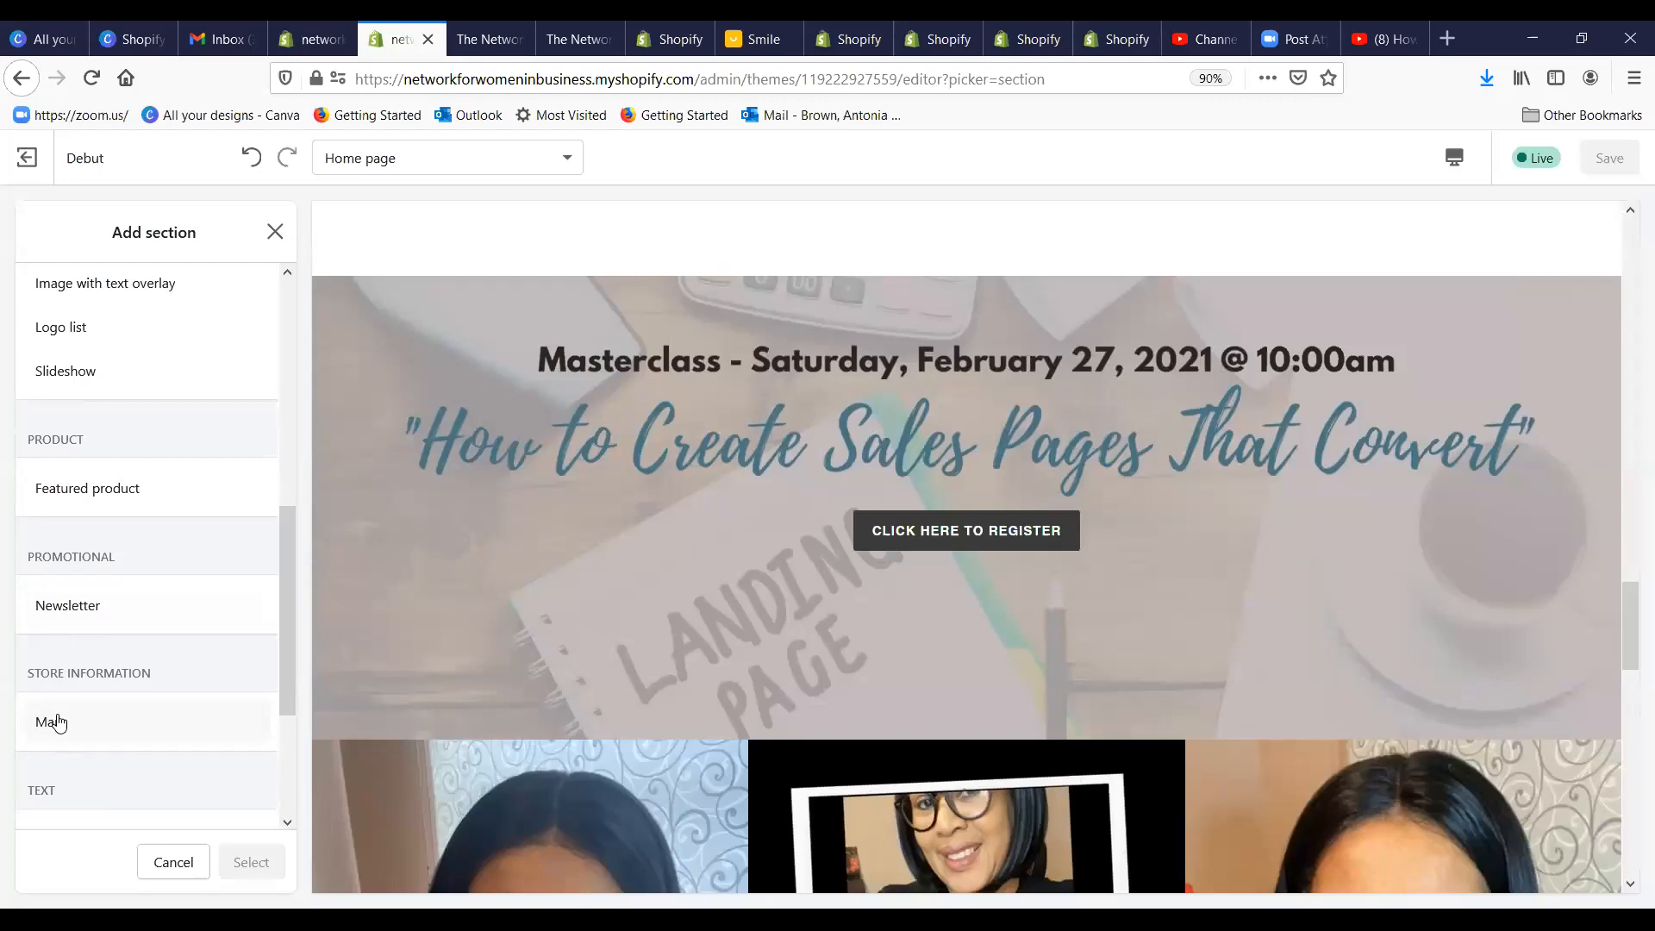
pyautogui.moveTo(286, 569); pyautogui.dragTo(283, 701)
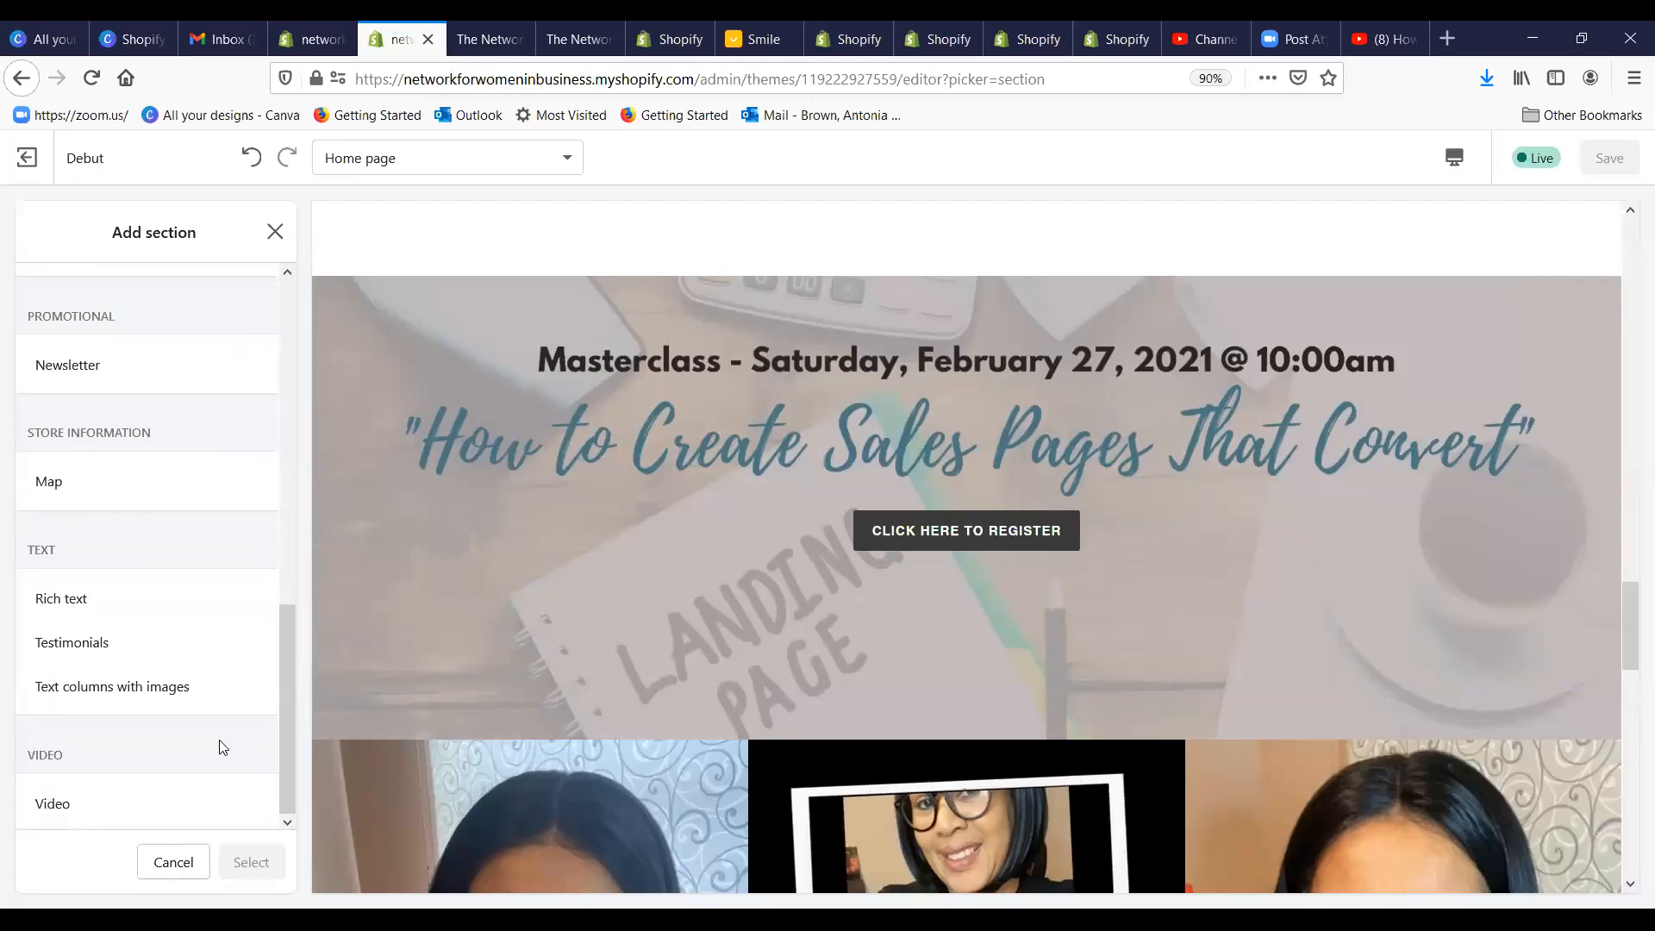
# Step: Add a Video section to the home page, check it below the gallery, and return to the section list
pyautogui.click(75, 804)
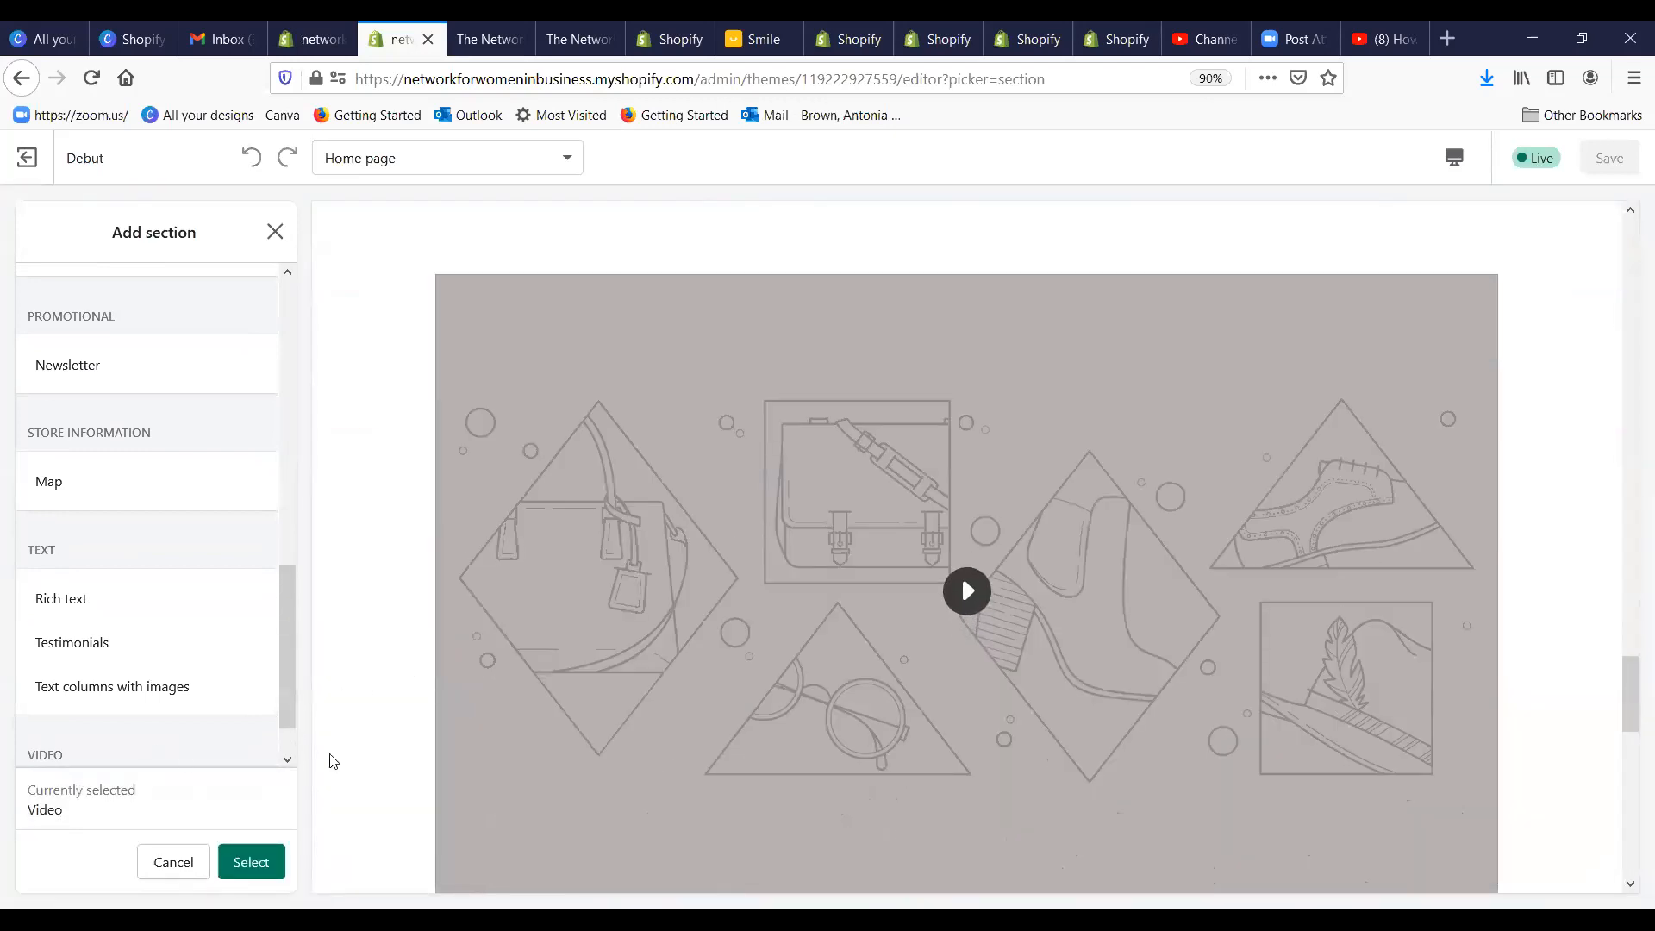
pyautogui.click(252, 862)
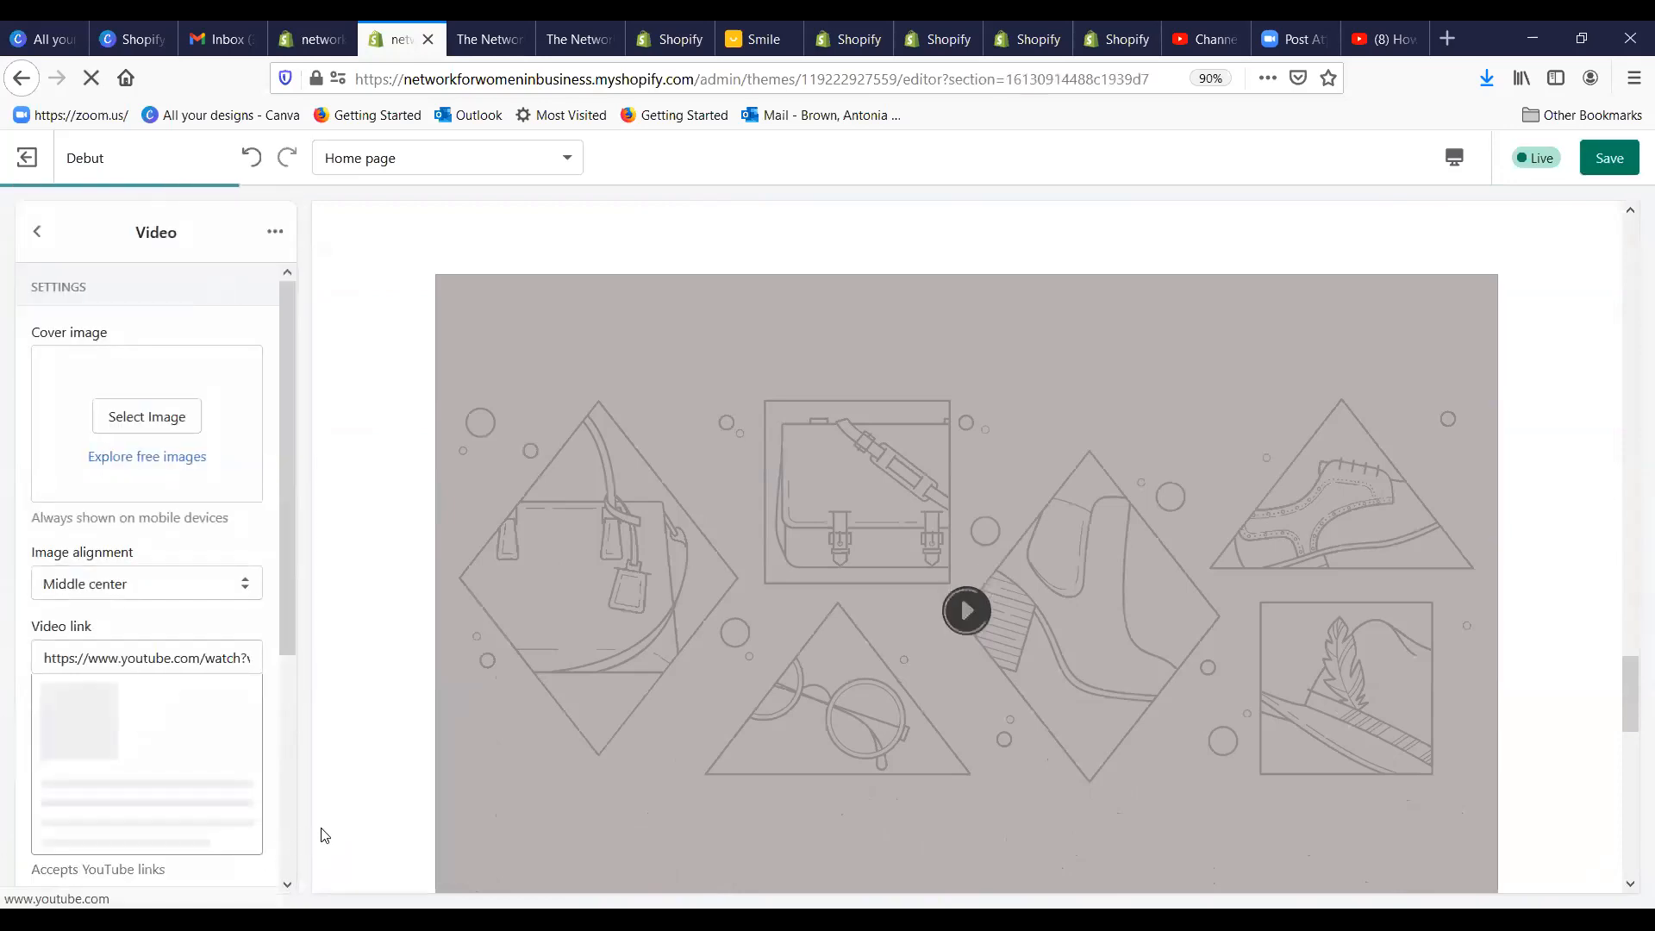
pyautogui.scroll(6, 559, 666)
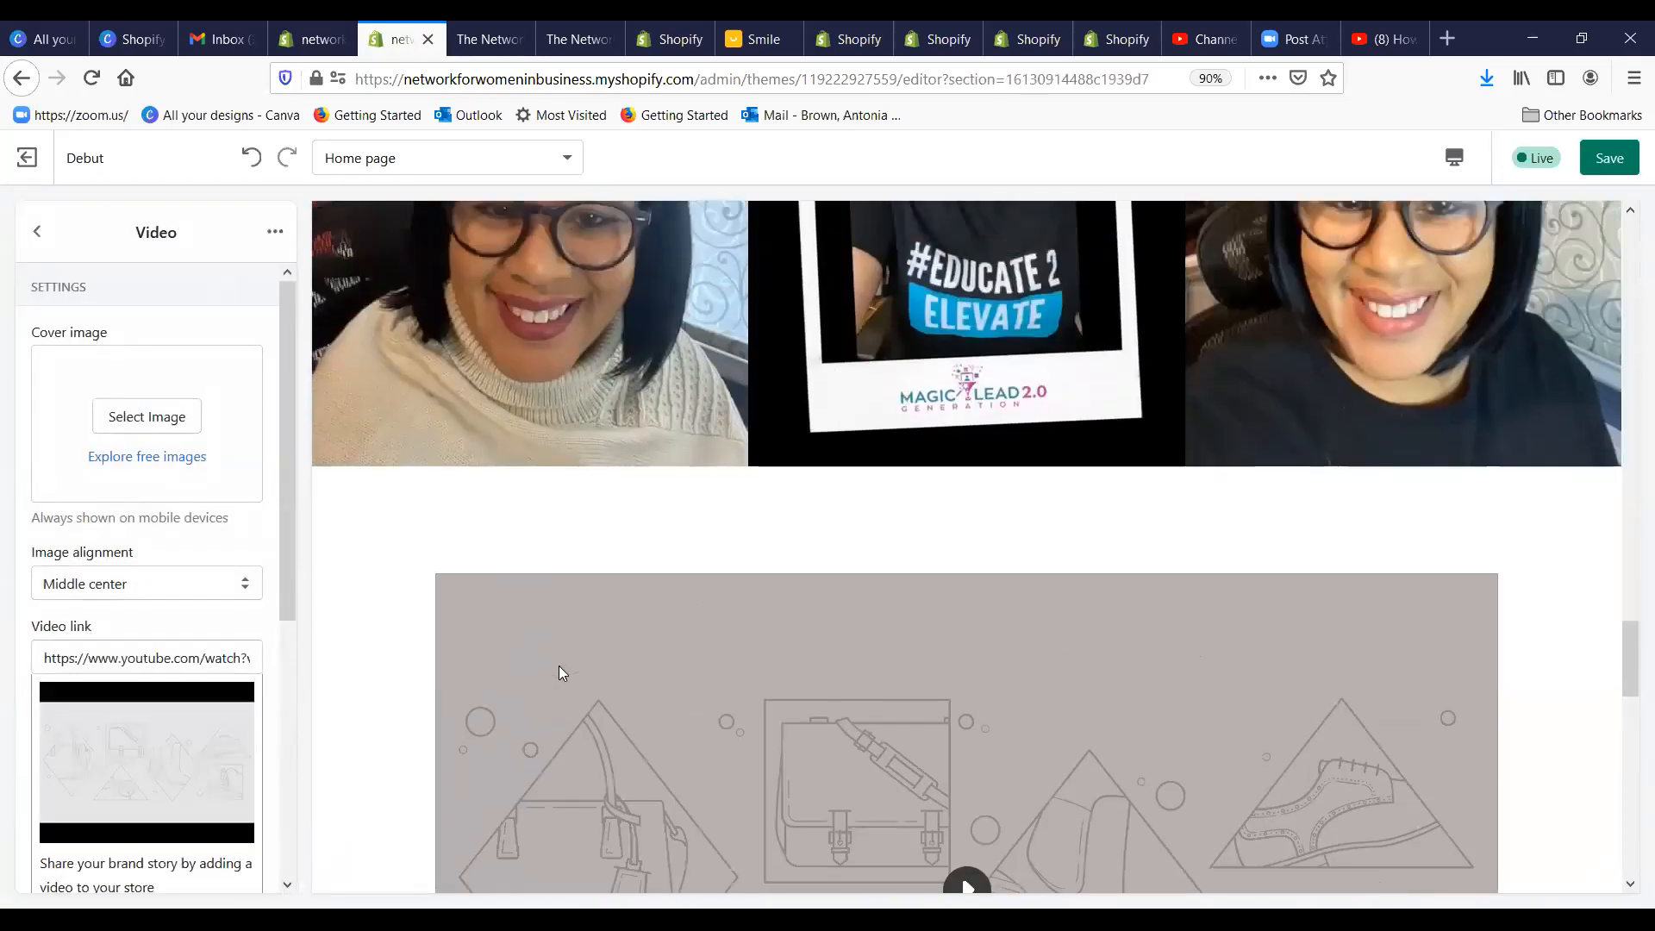
pyautogui.scroll(-5, 568, 666)
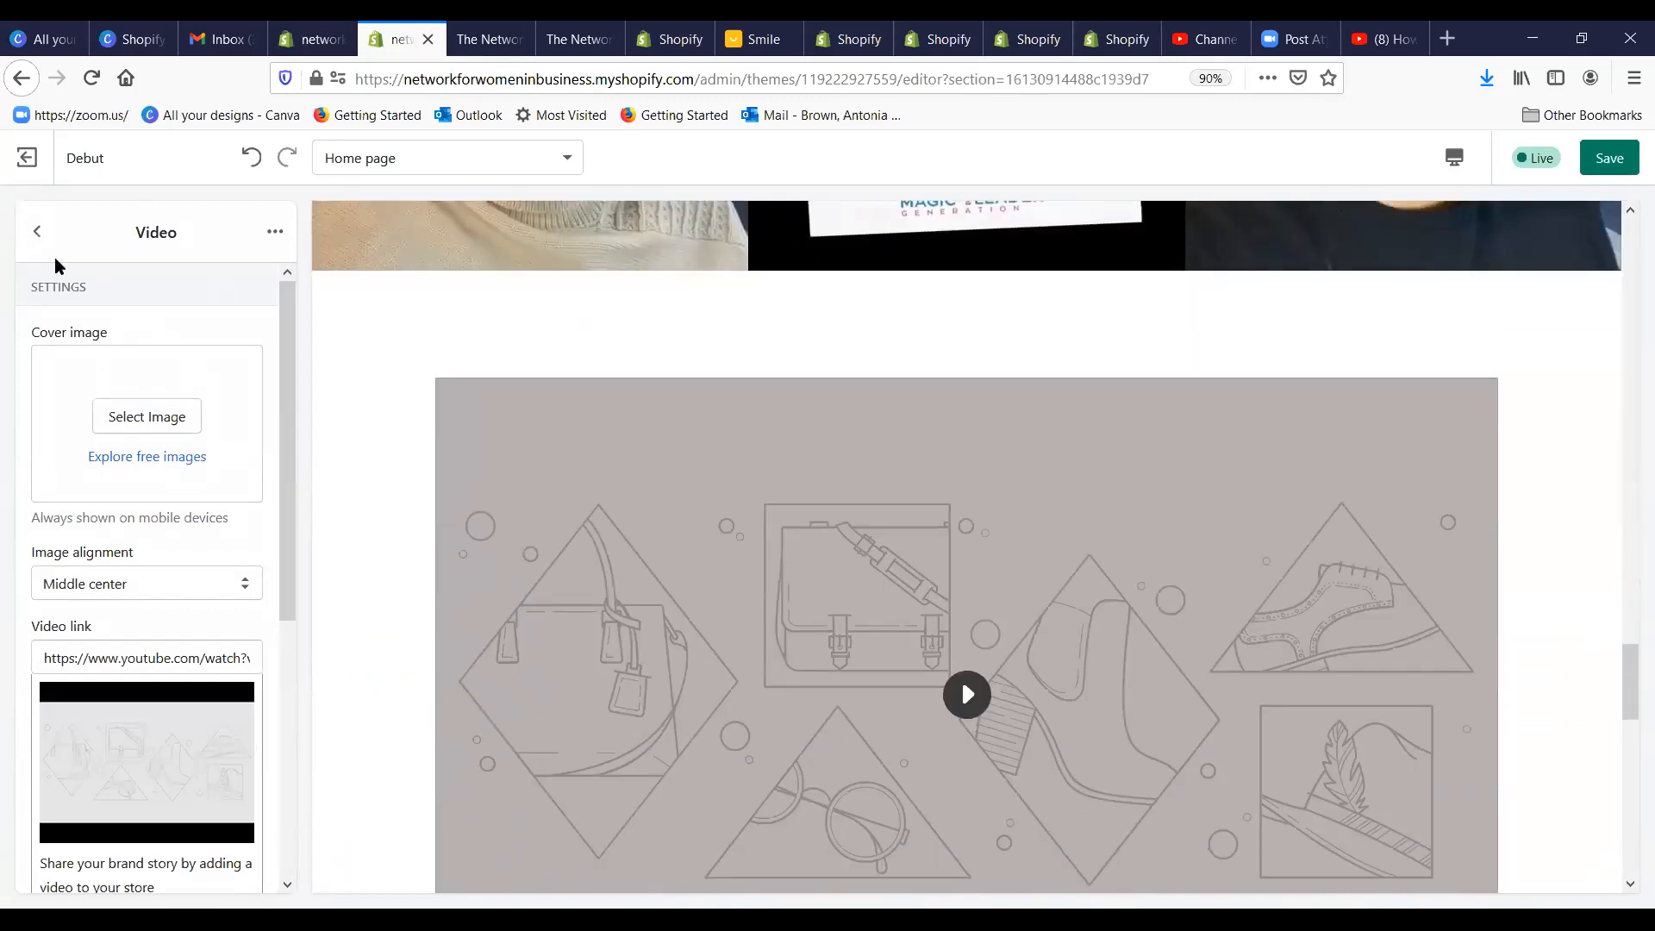
pyautogui.click(31, 235)
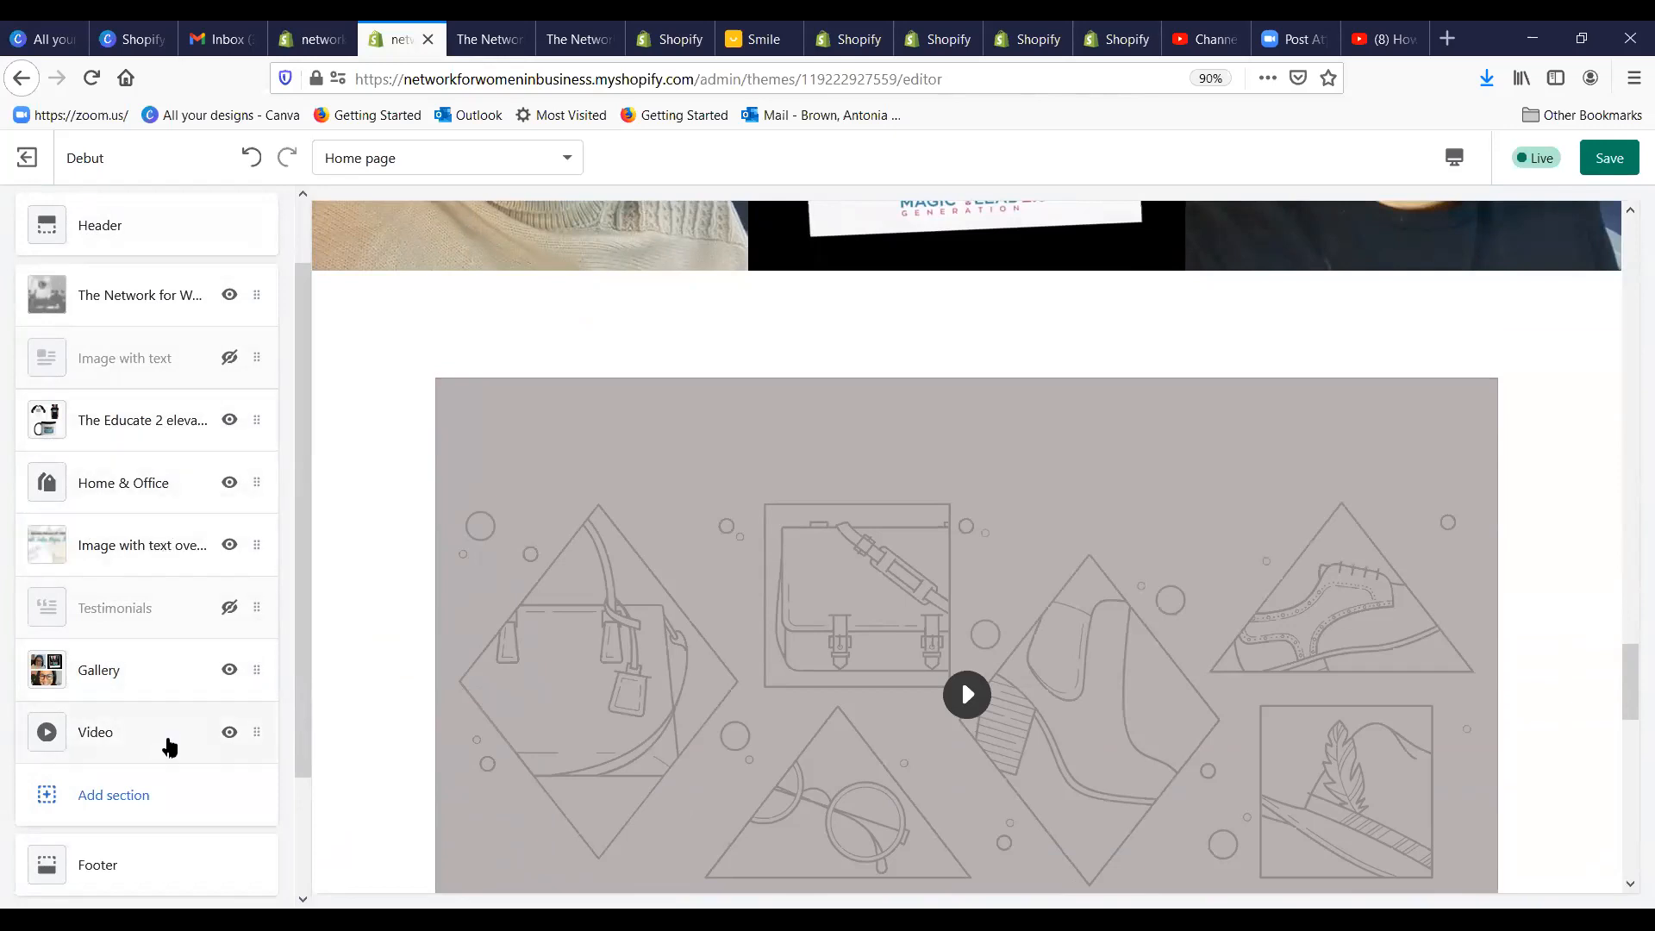
# Step: Move the Video section directly below the top banner and review its placement above the Educate 2 Elevate Method Swag products
pyautogui.moveTo(164, 743); pyautogui.dragTo(134, 352)
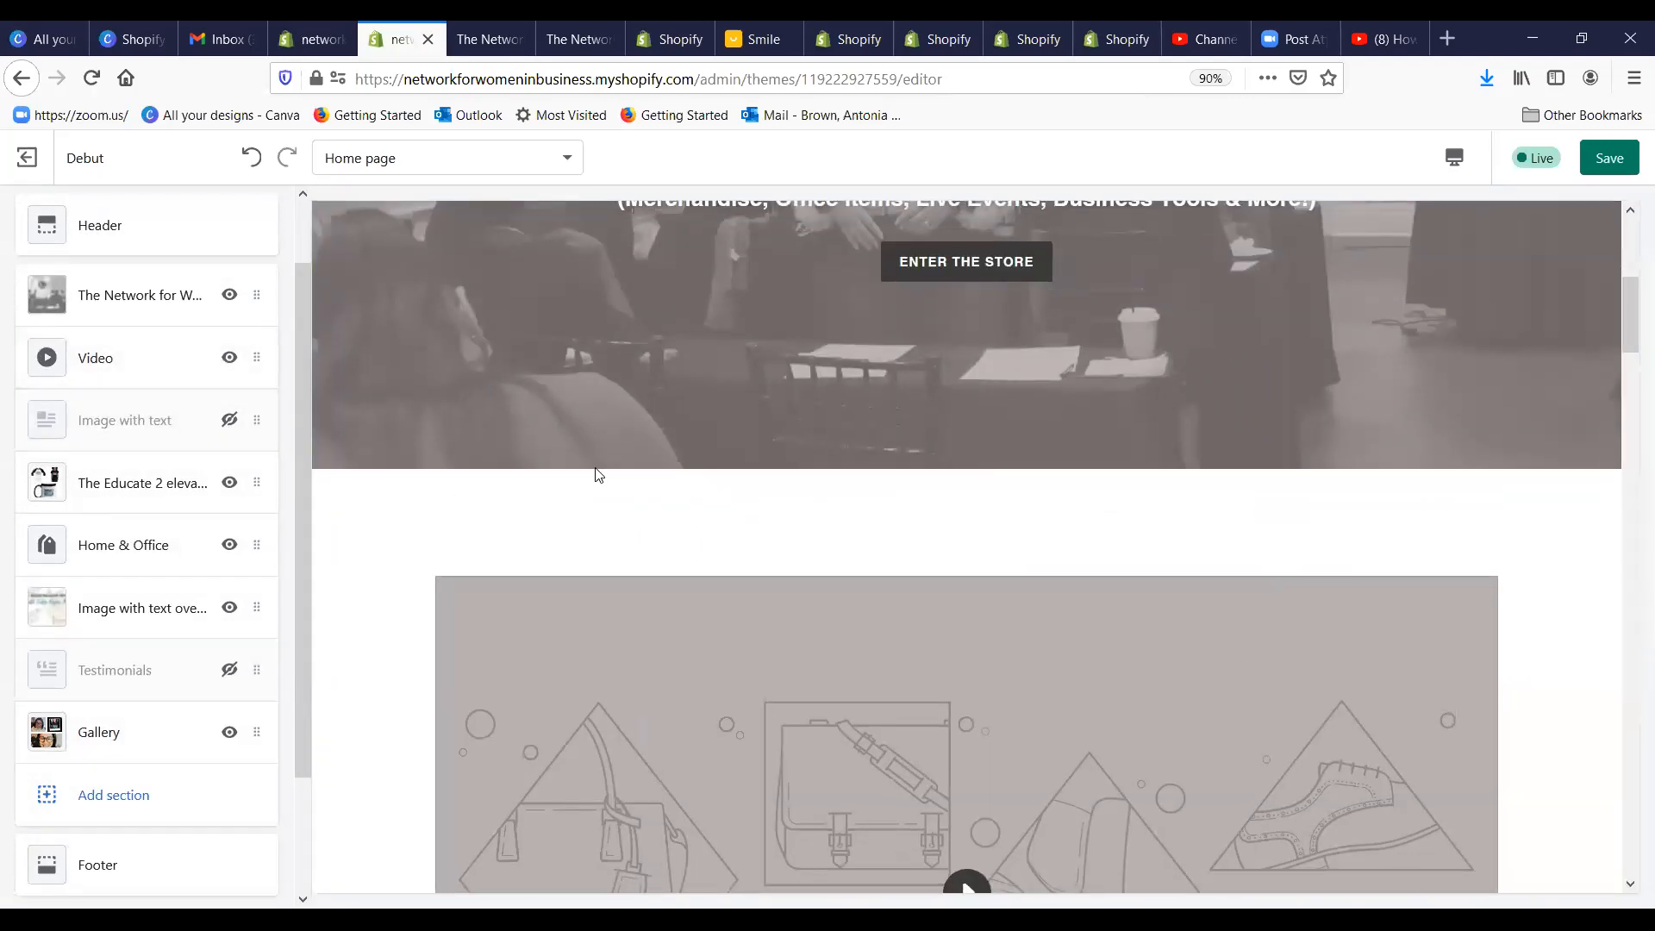
pyautogui.scroll(-3, 889, 509)
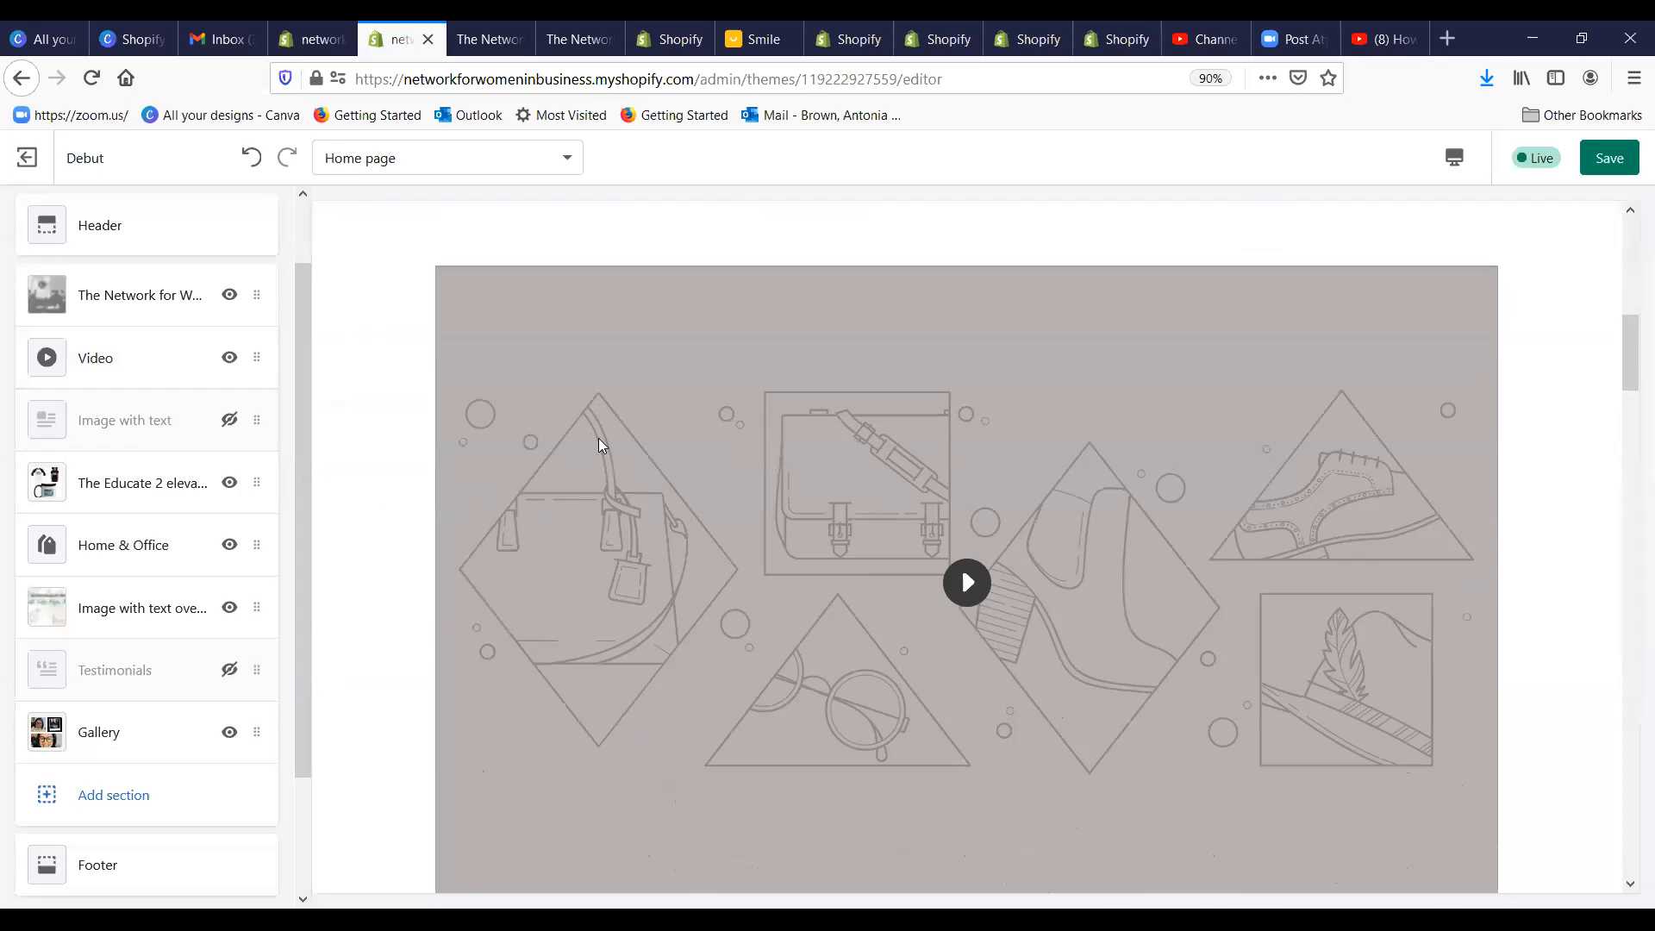
pyautogui.scroll(10, 799, 446)
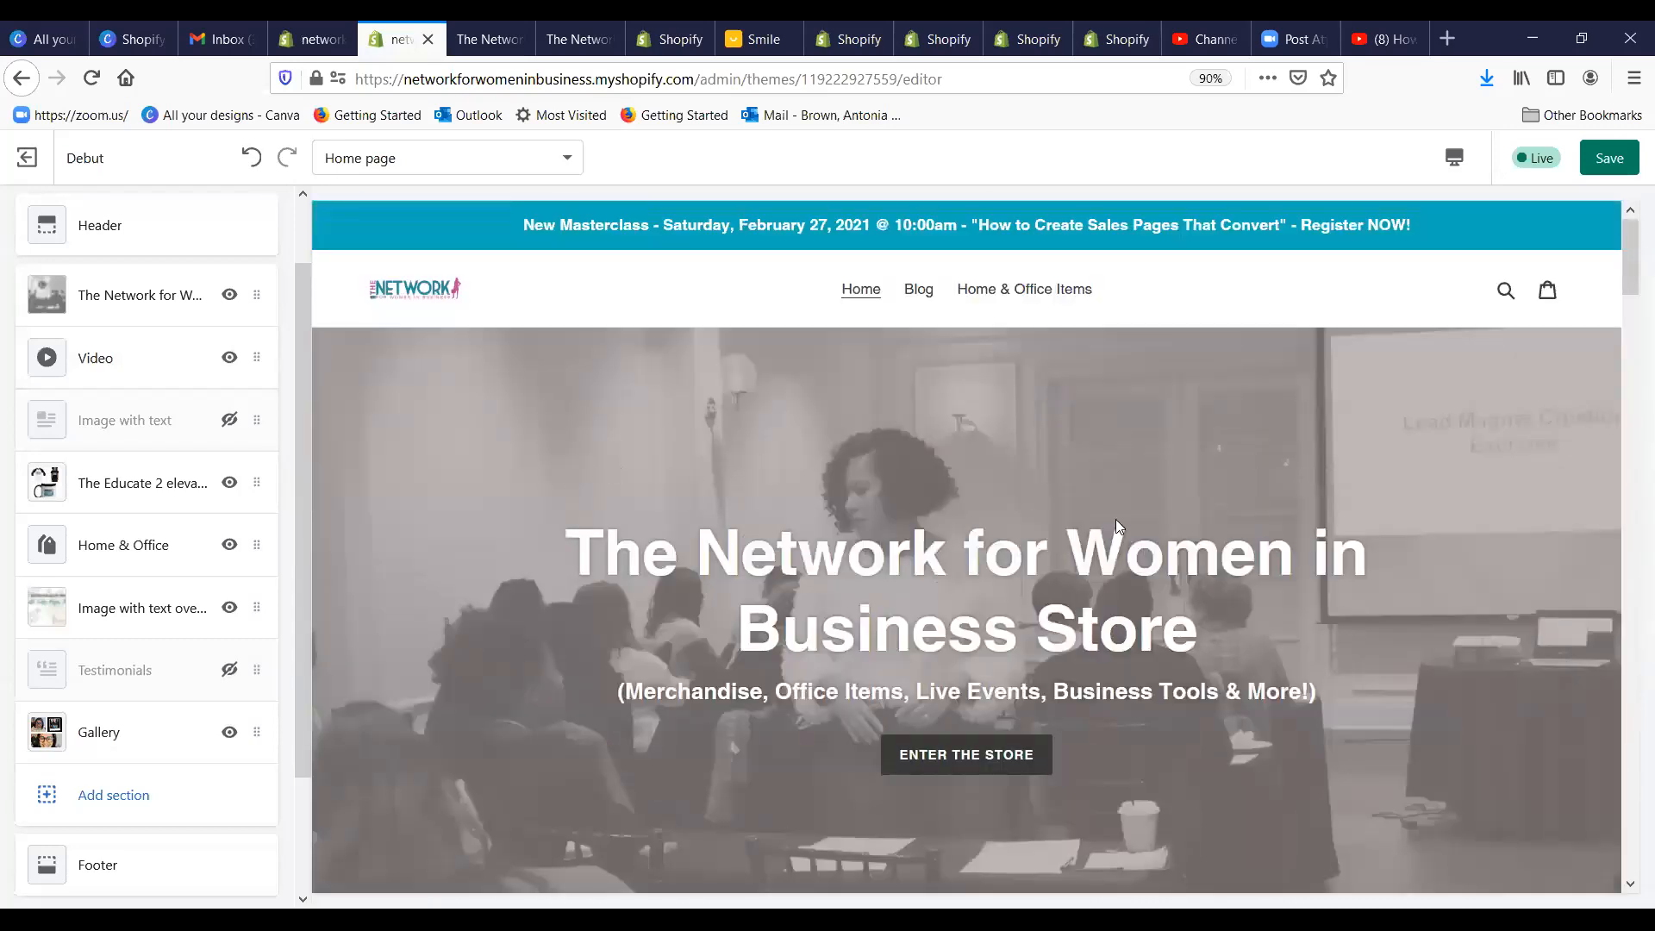
pyautogui.scroll(-10, 896, 517)
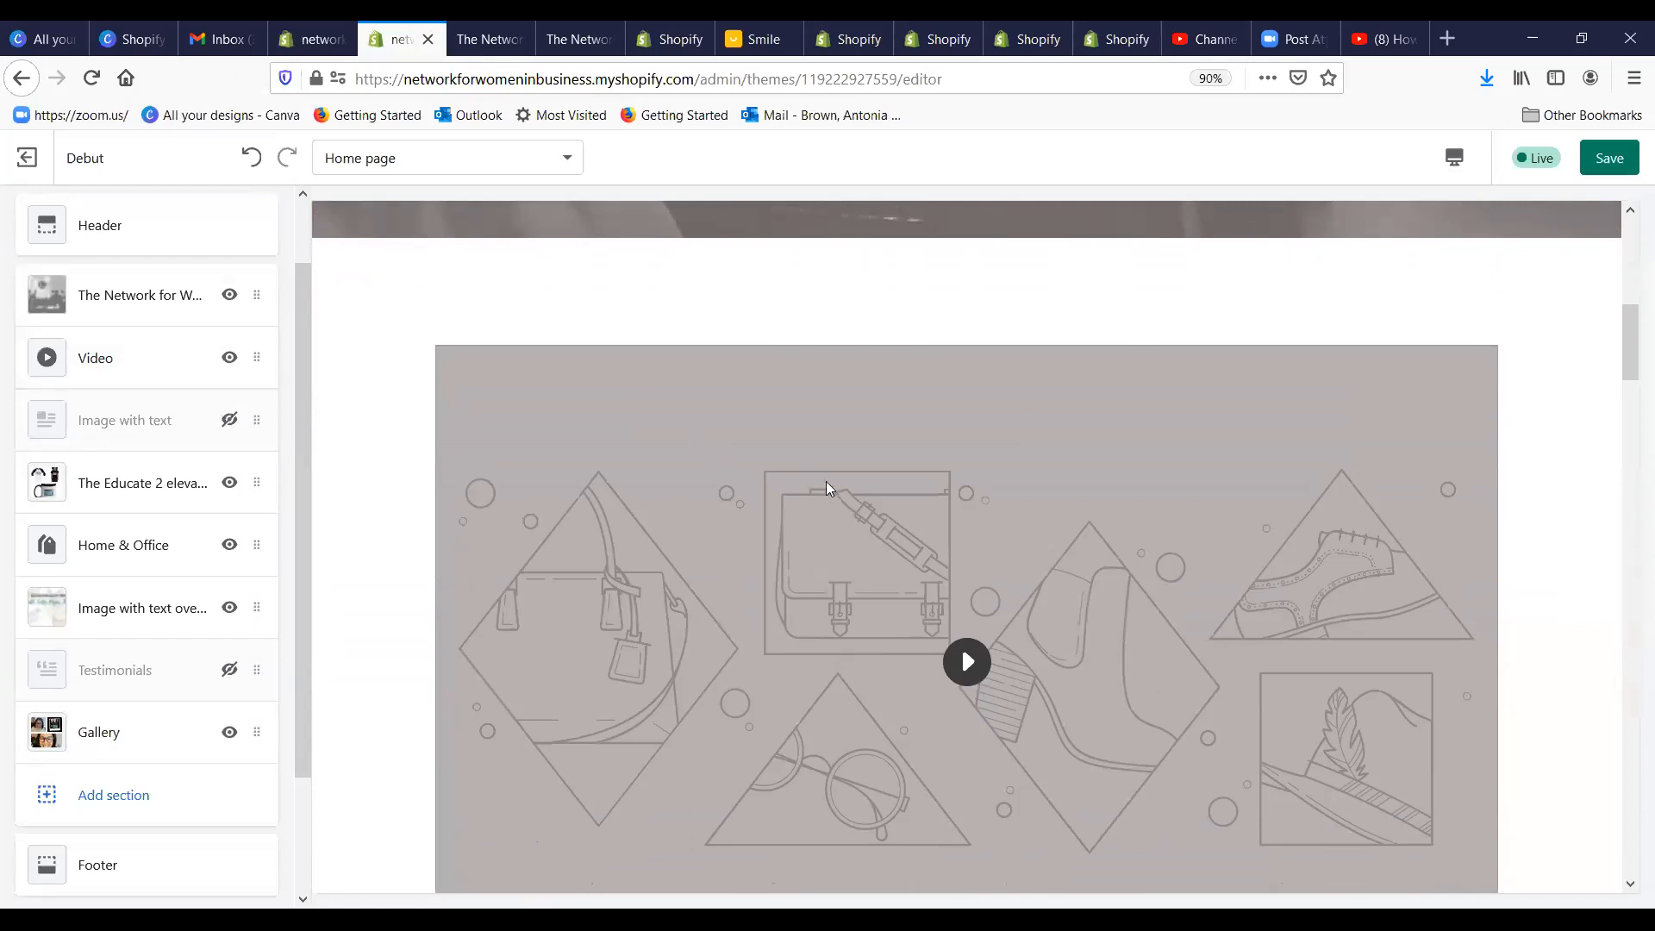
pyautogui.scroll(-7, 808, 561)
pyautogui.scroll(3, 781, 562)
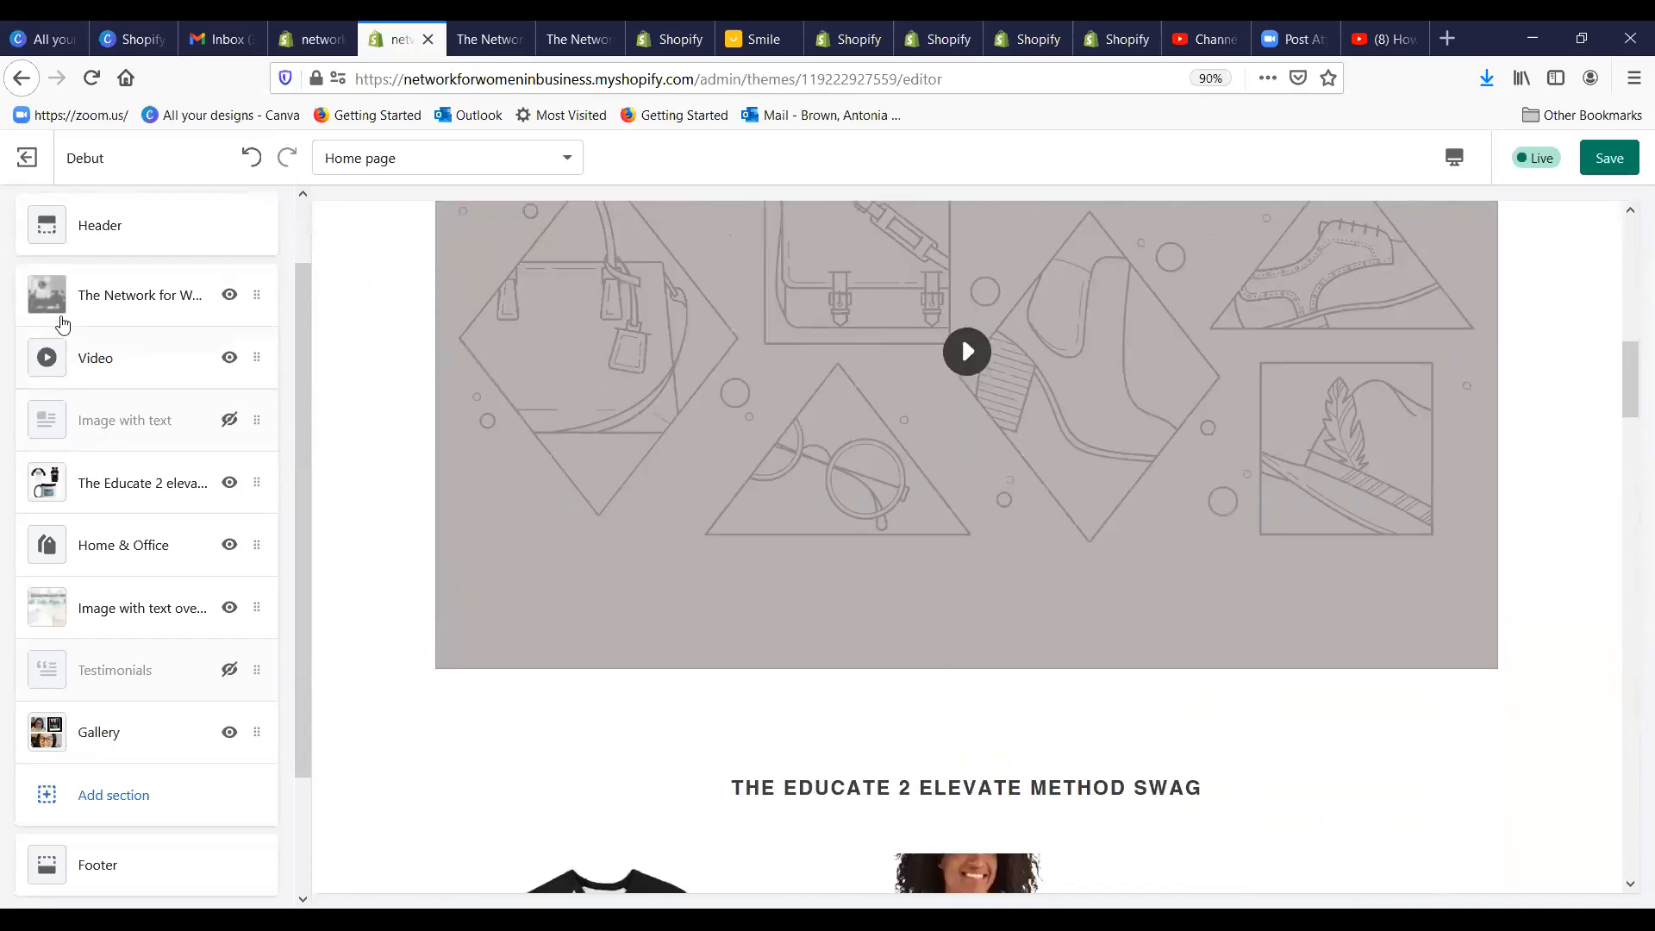
pyautogui.moveTo(137, 356)
pyautogui.mouseDown()
pyautogui.moveTo(141, 598)
pyautogui.moveTo(140, 356)
pyautogui.mouseUp()
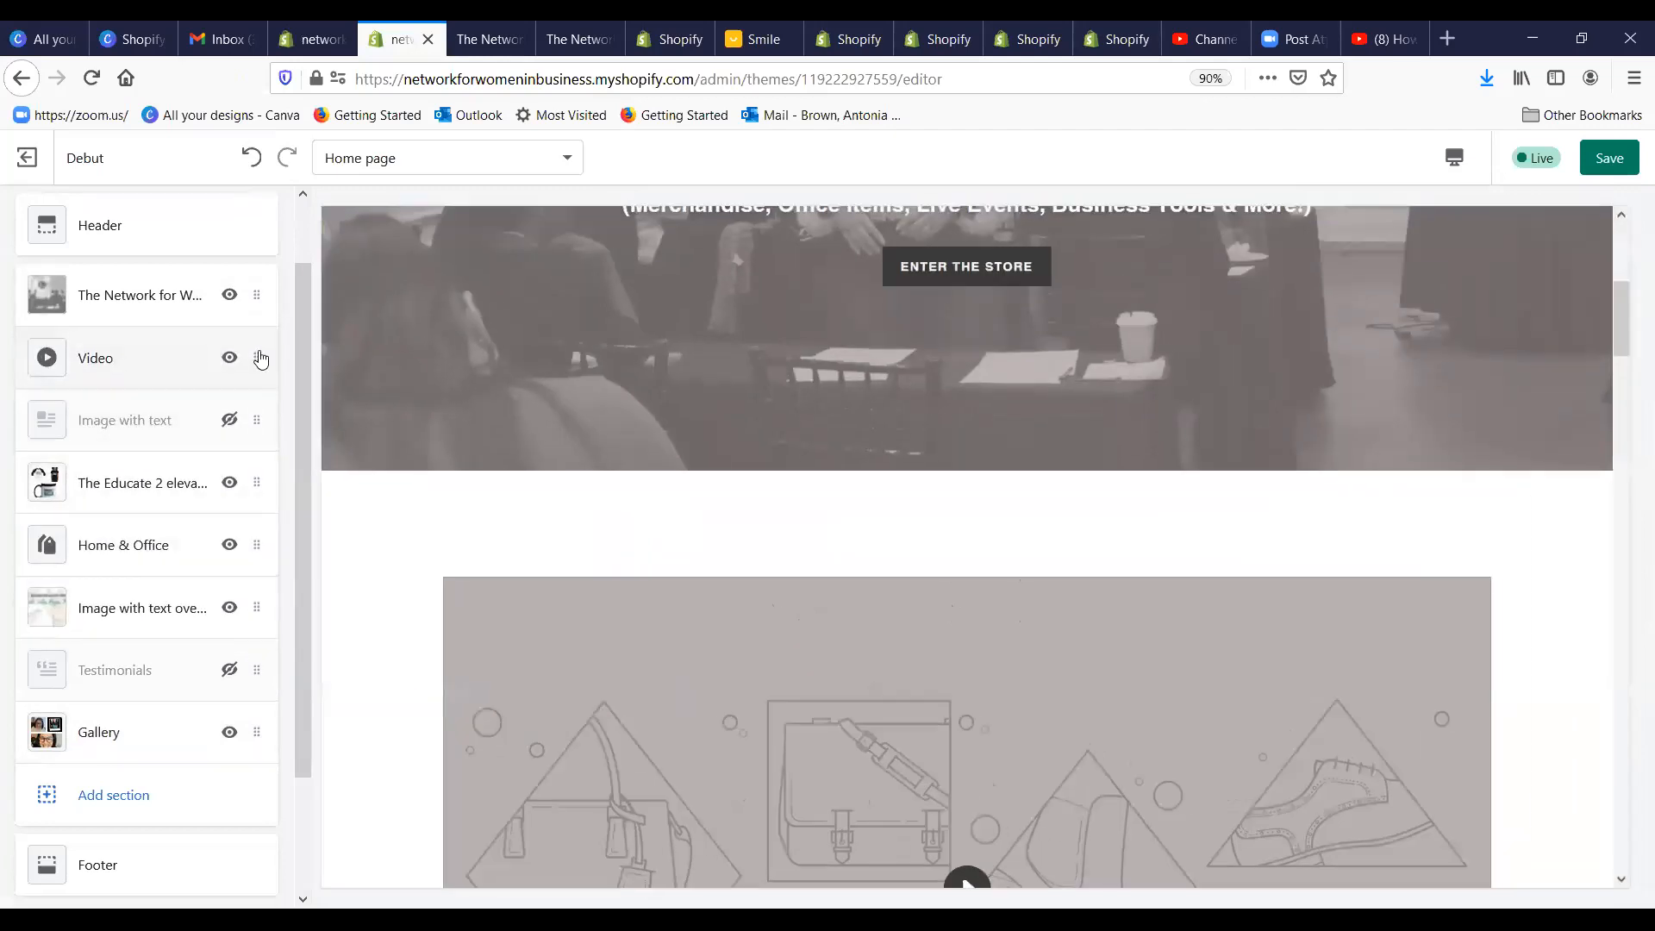
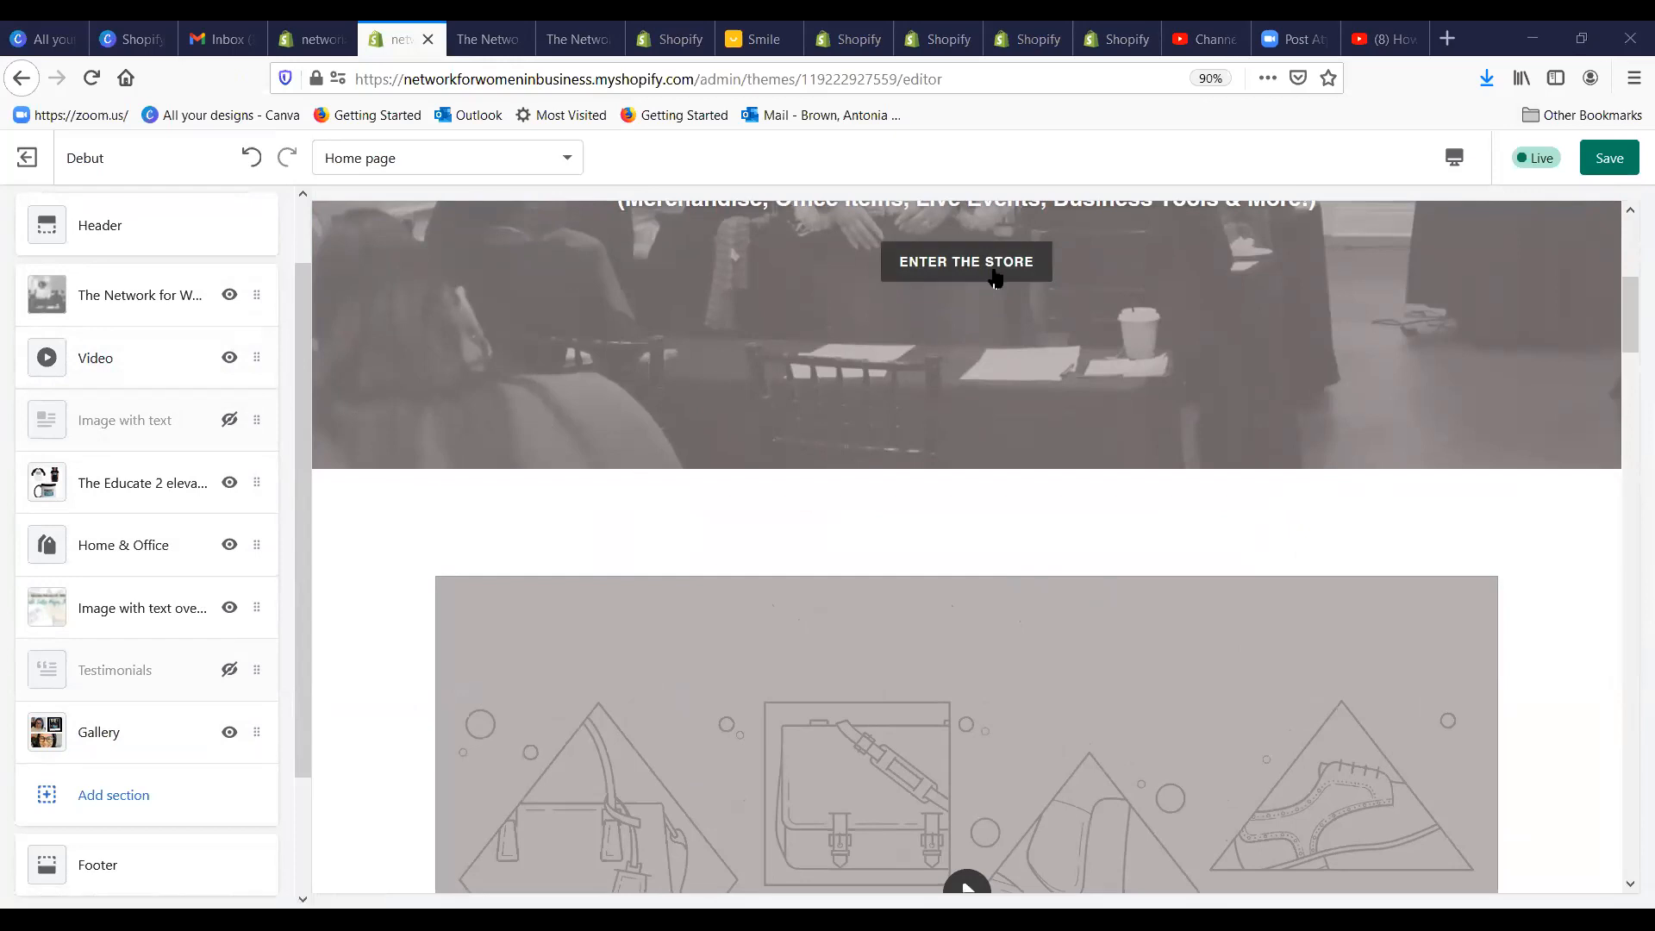
# Step: Save the home page with the repositioned Video section and exit the theme editor to the Themes page
pyautogui.moveTo(1627, 305); pyautogui.dragTo(1628, 259)
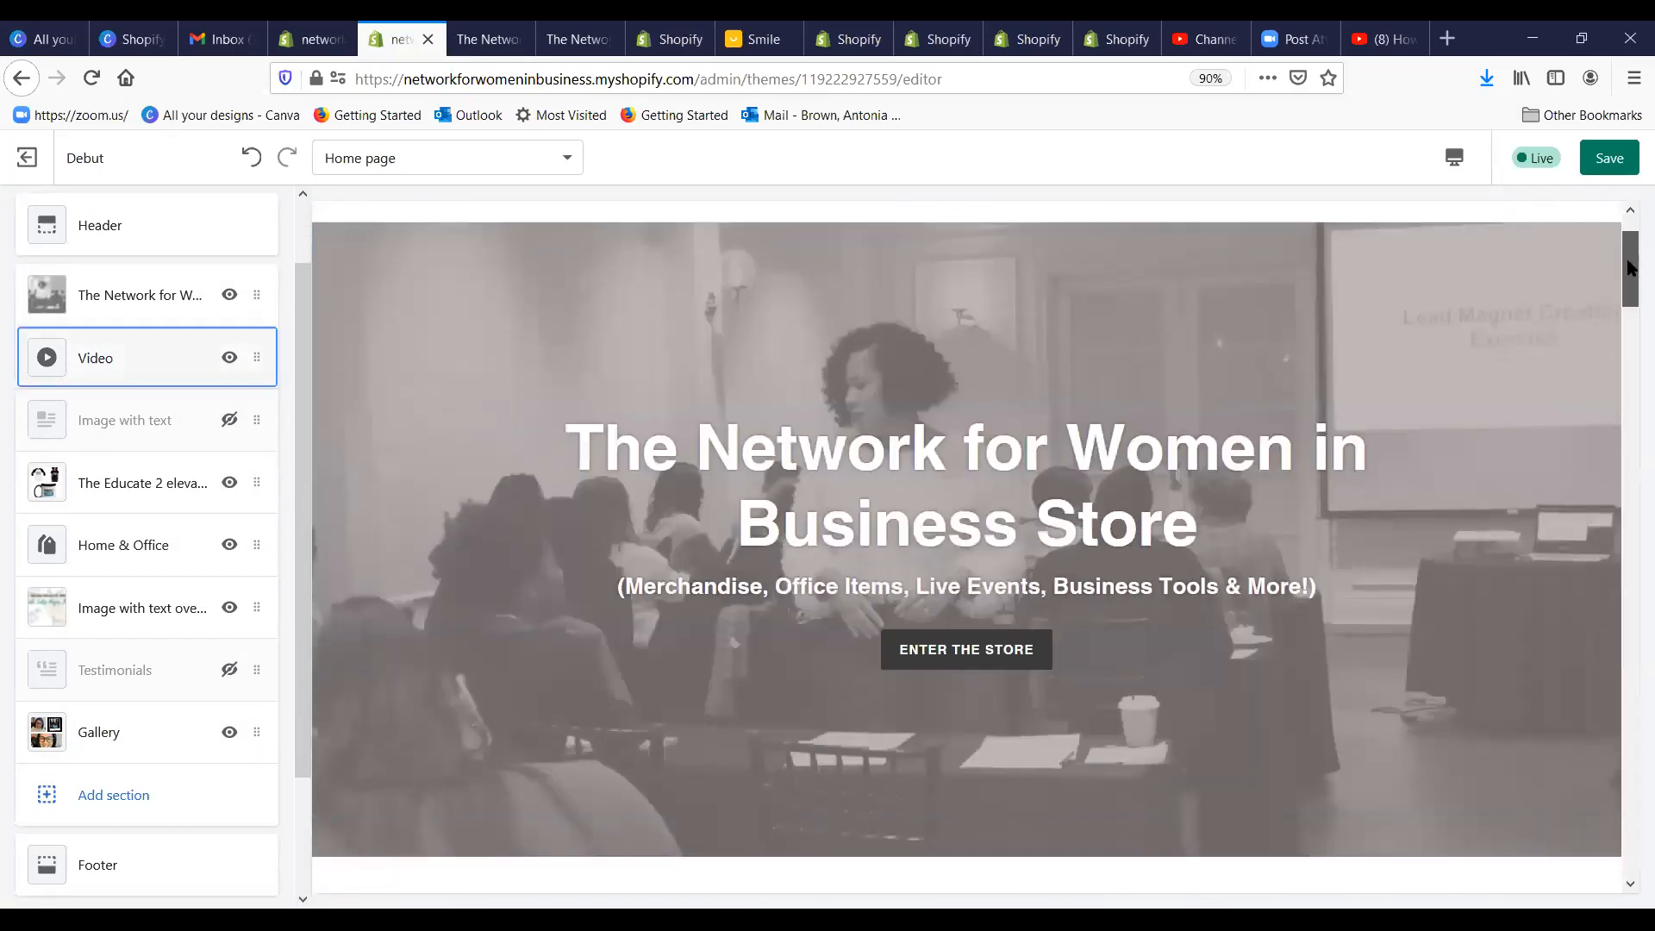
pyautogui.click(1611, 163)
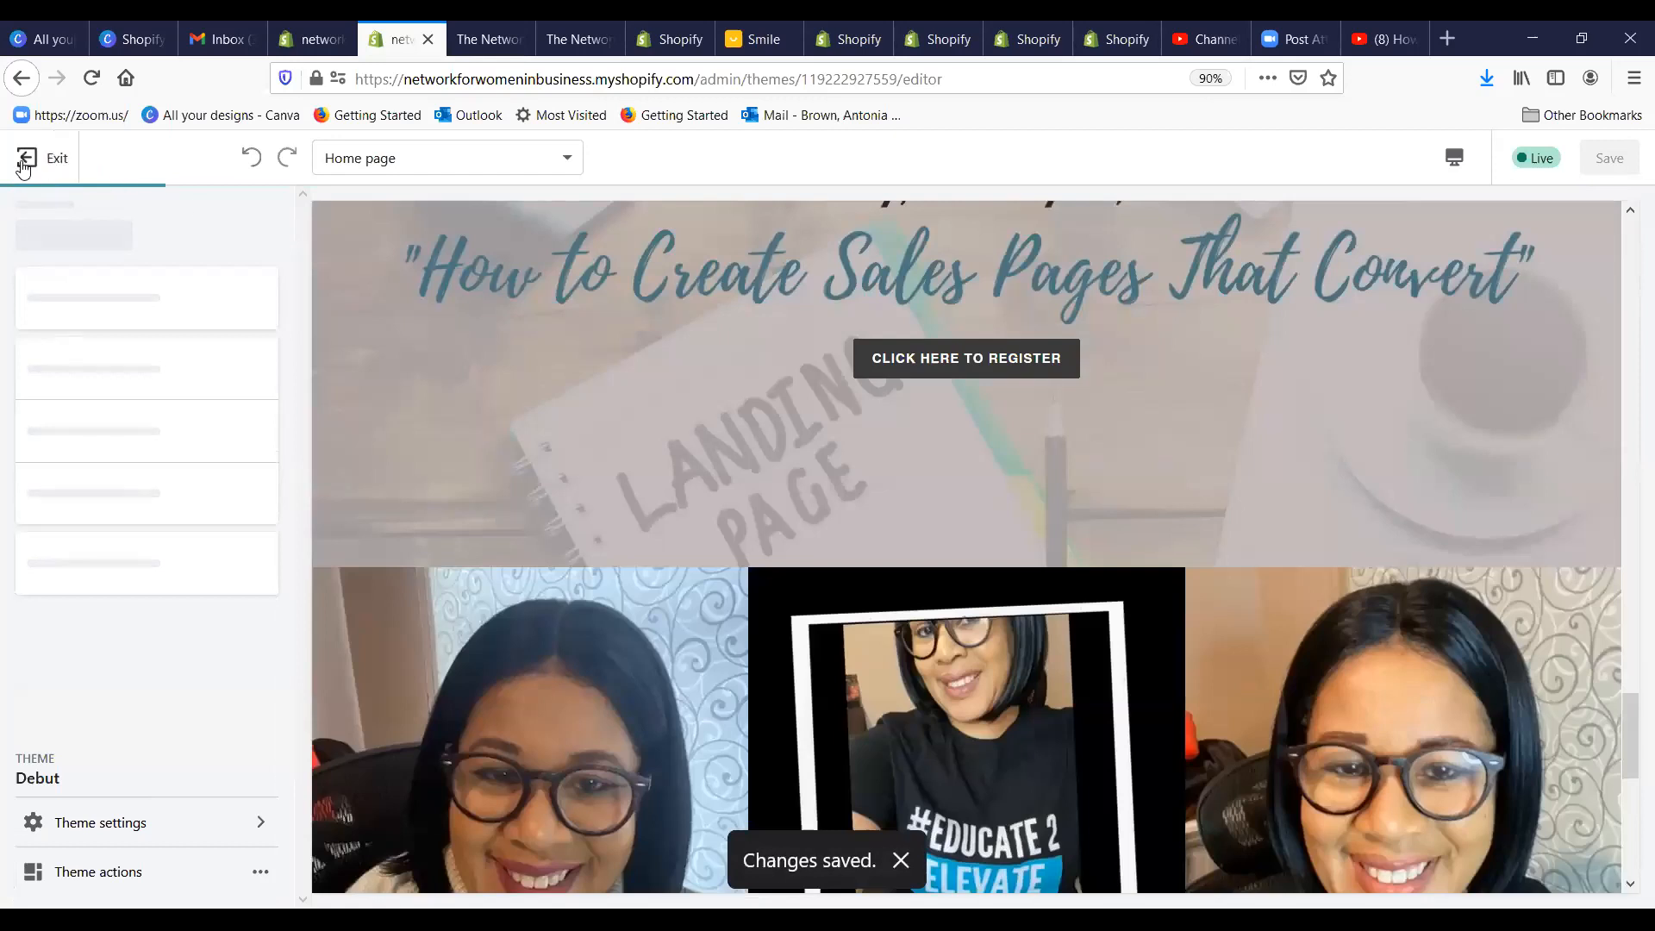
pyautogui.click(24, 160)
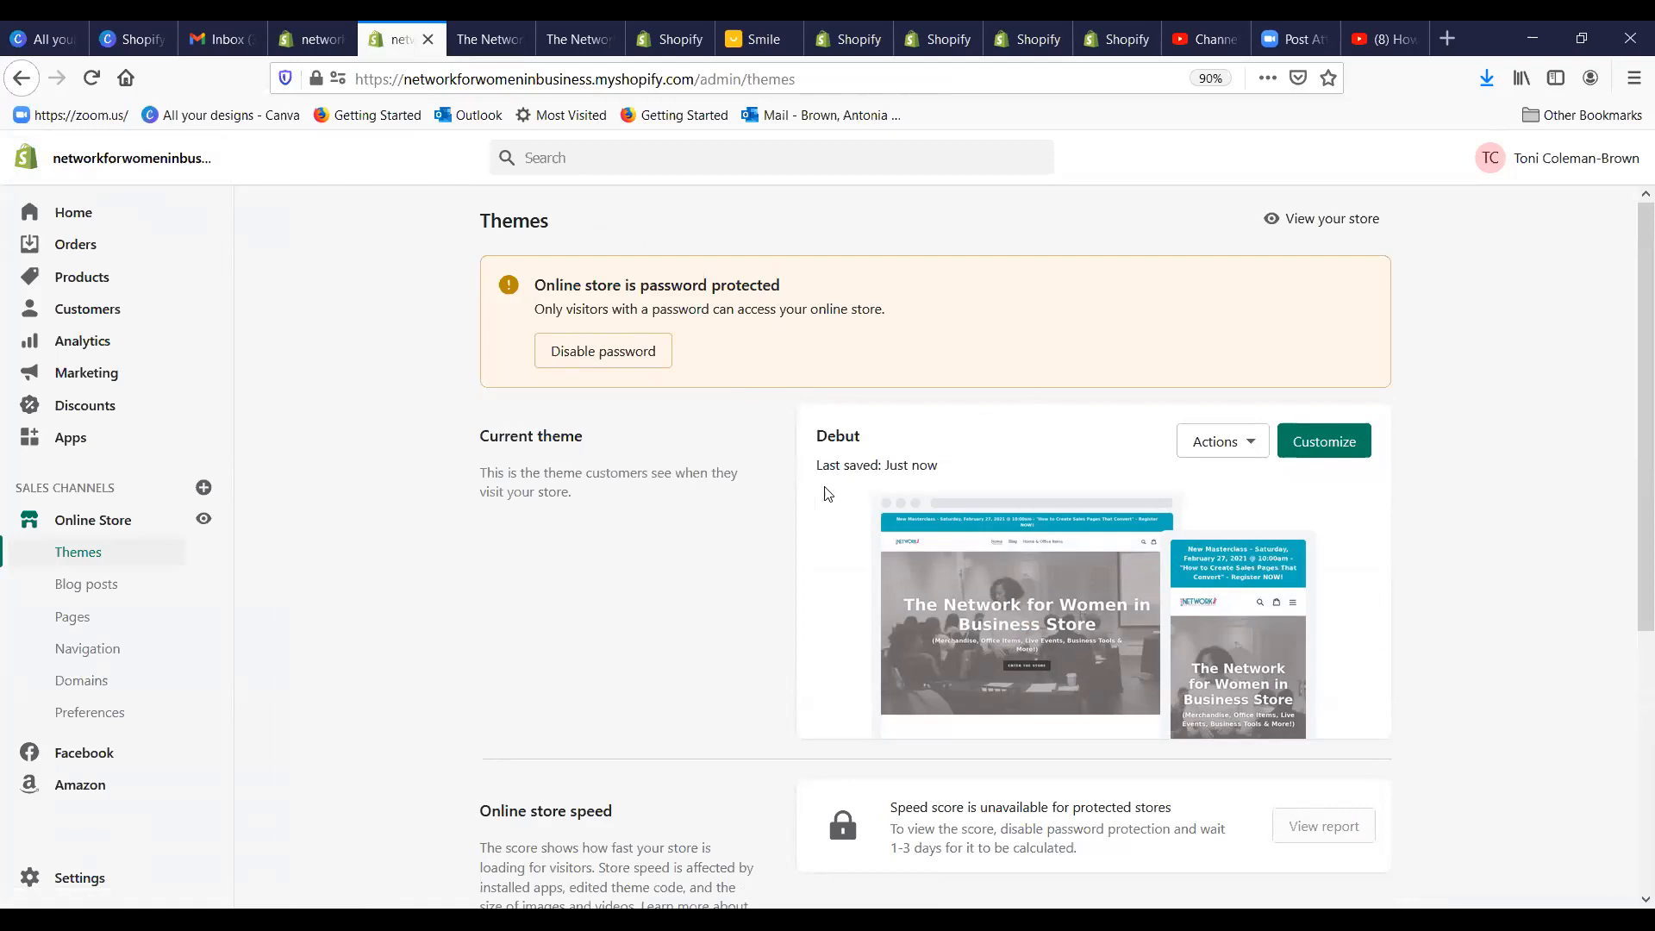
# Step: View the actions available for the current Debut theme without choosing any
pyautogui.scroll(-2, 1139, 489)
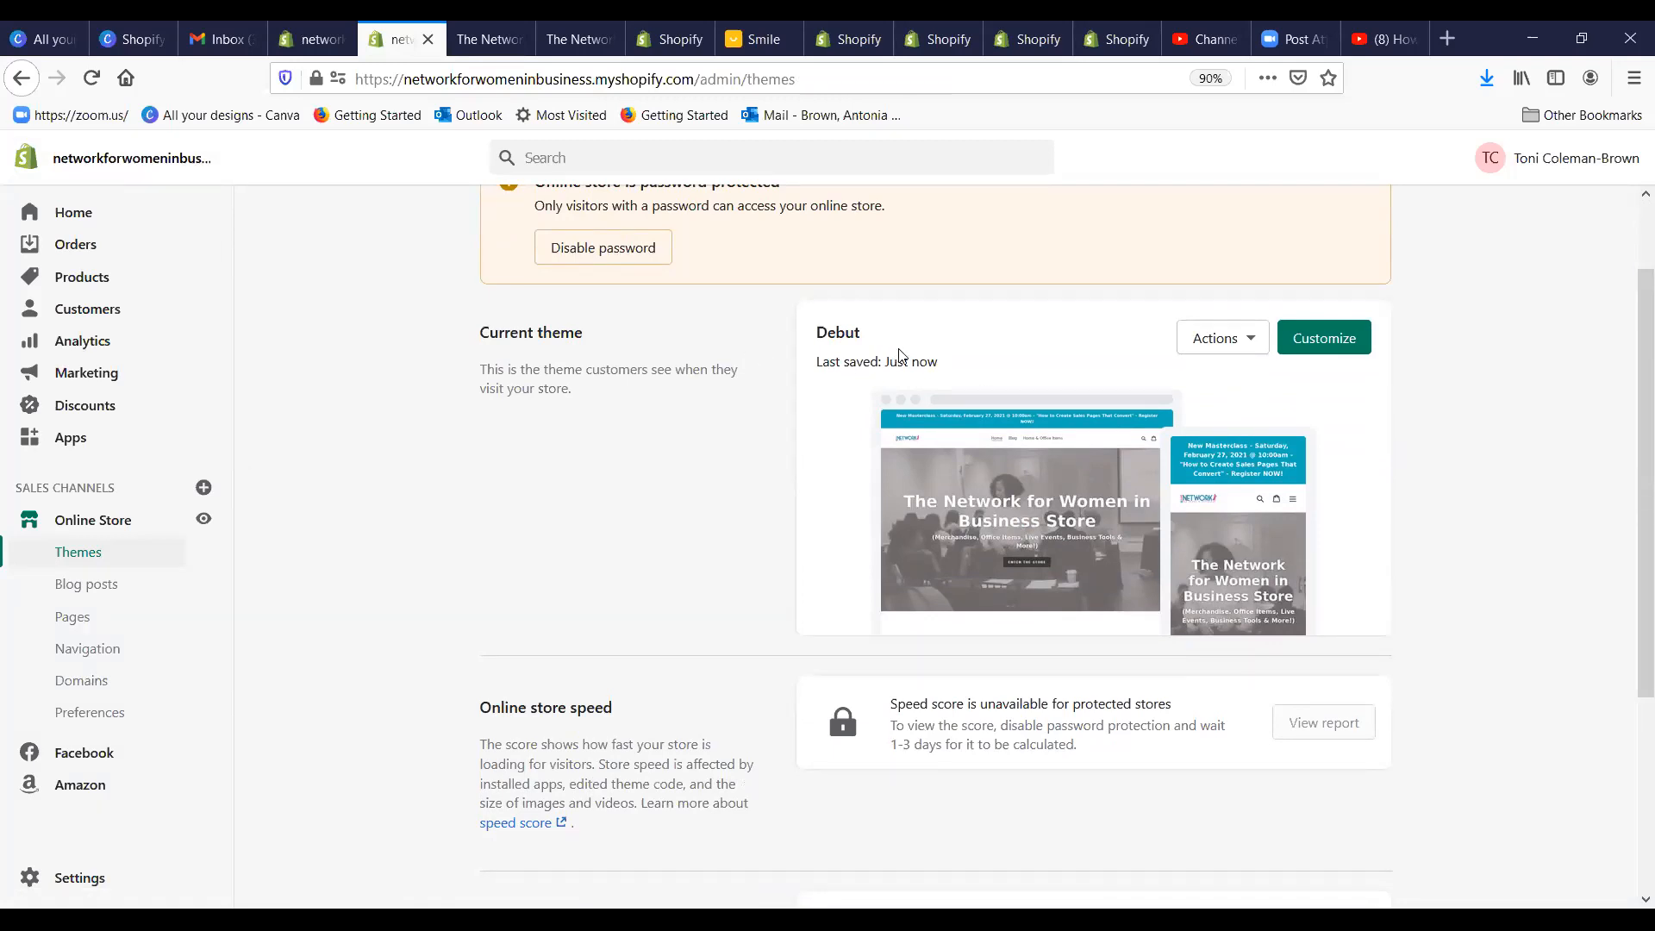
pyautogui.click(1253, 348)
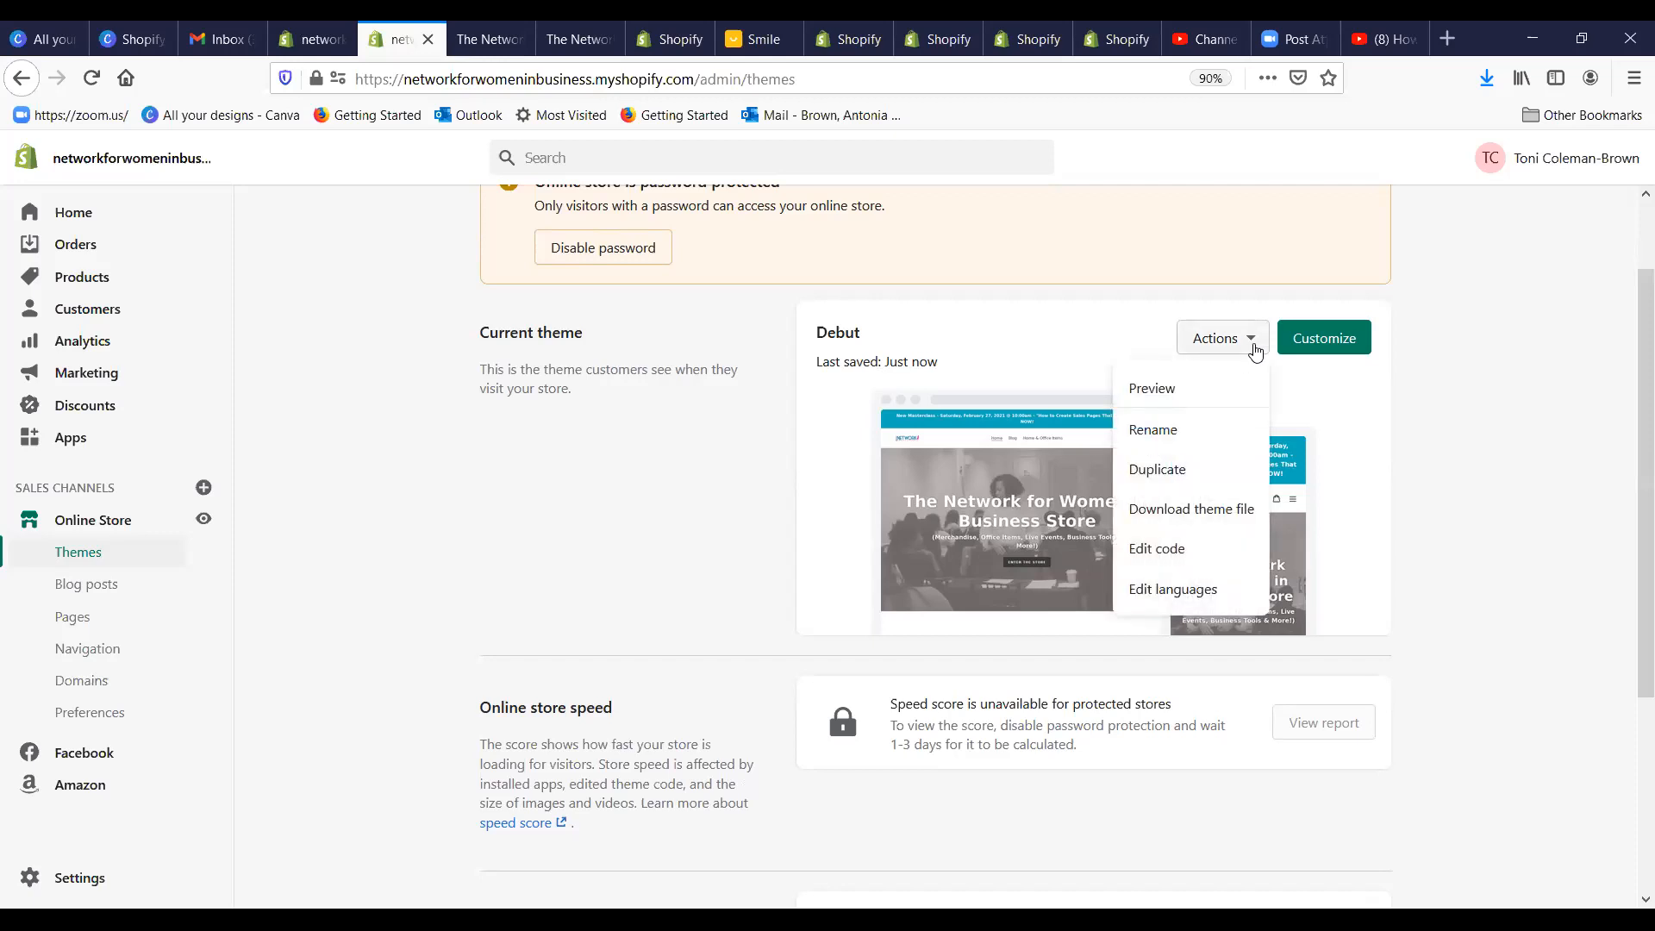
pyautogui.click(1364, 405)
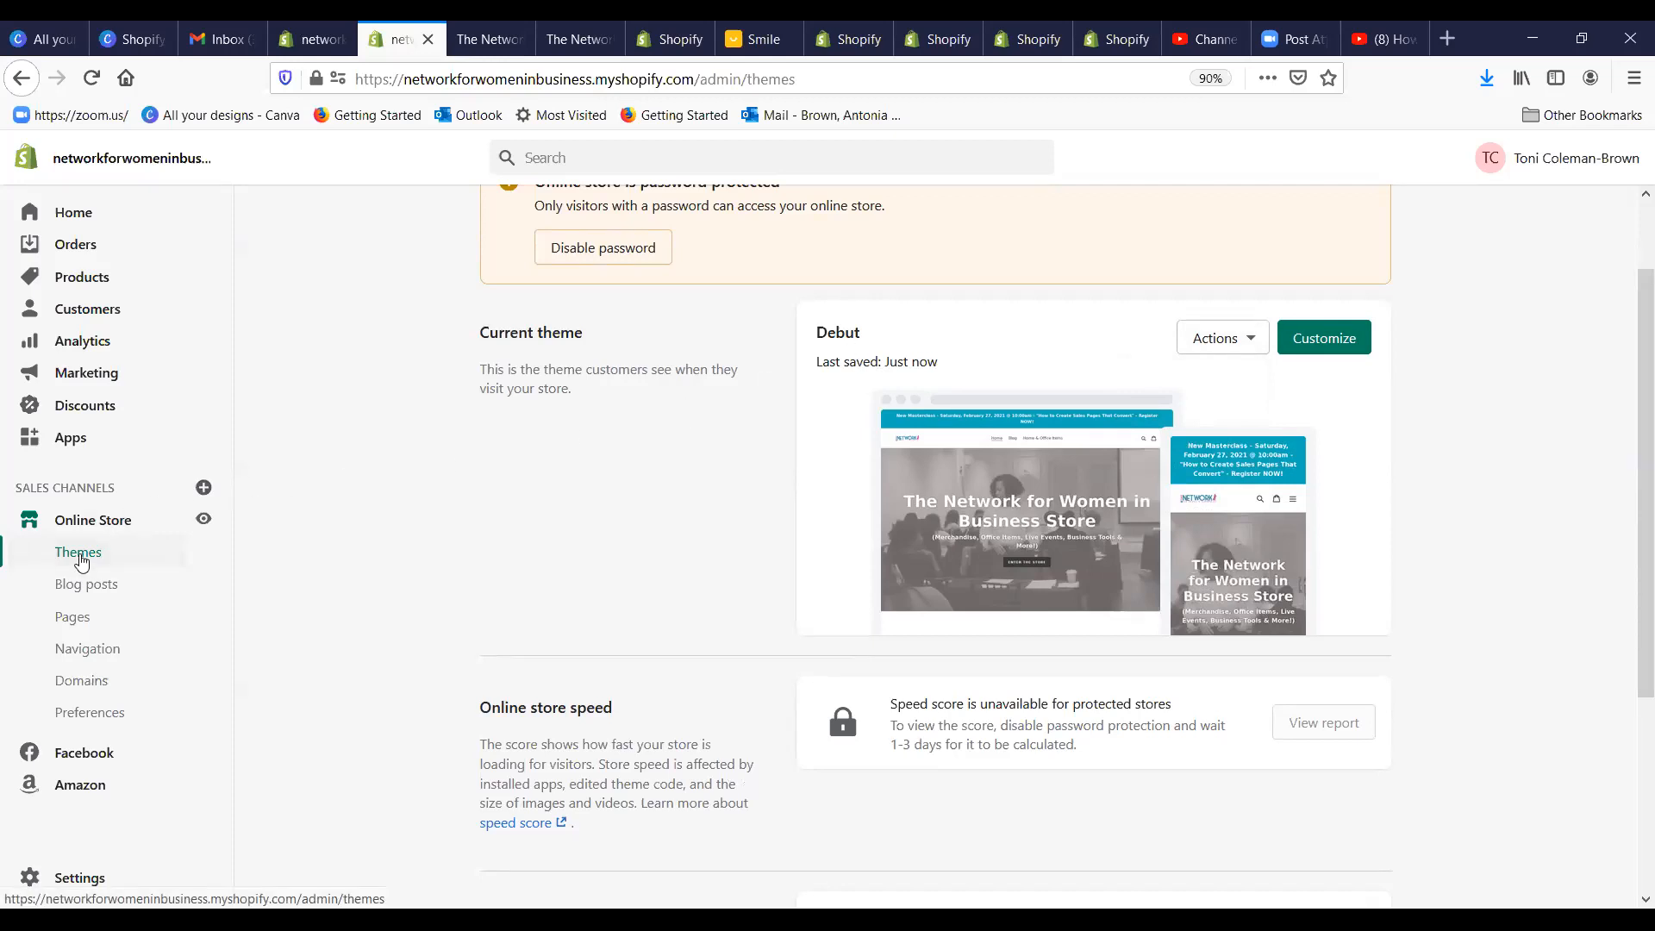
# Step: Open the selection of Shopify's free themes from the theme library
pyautogui.scroll(-3, 399, 601)
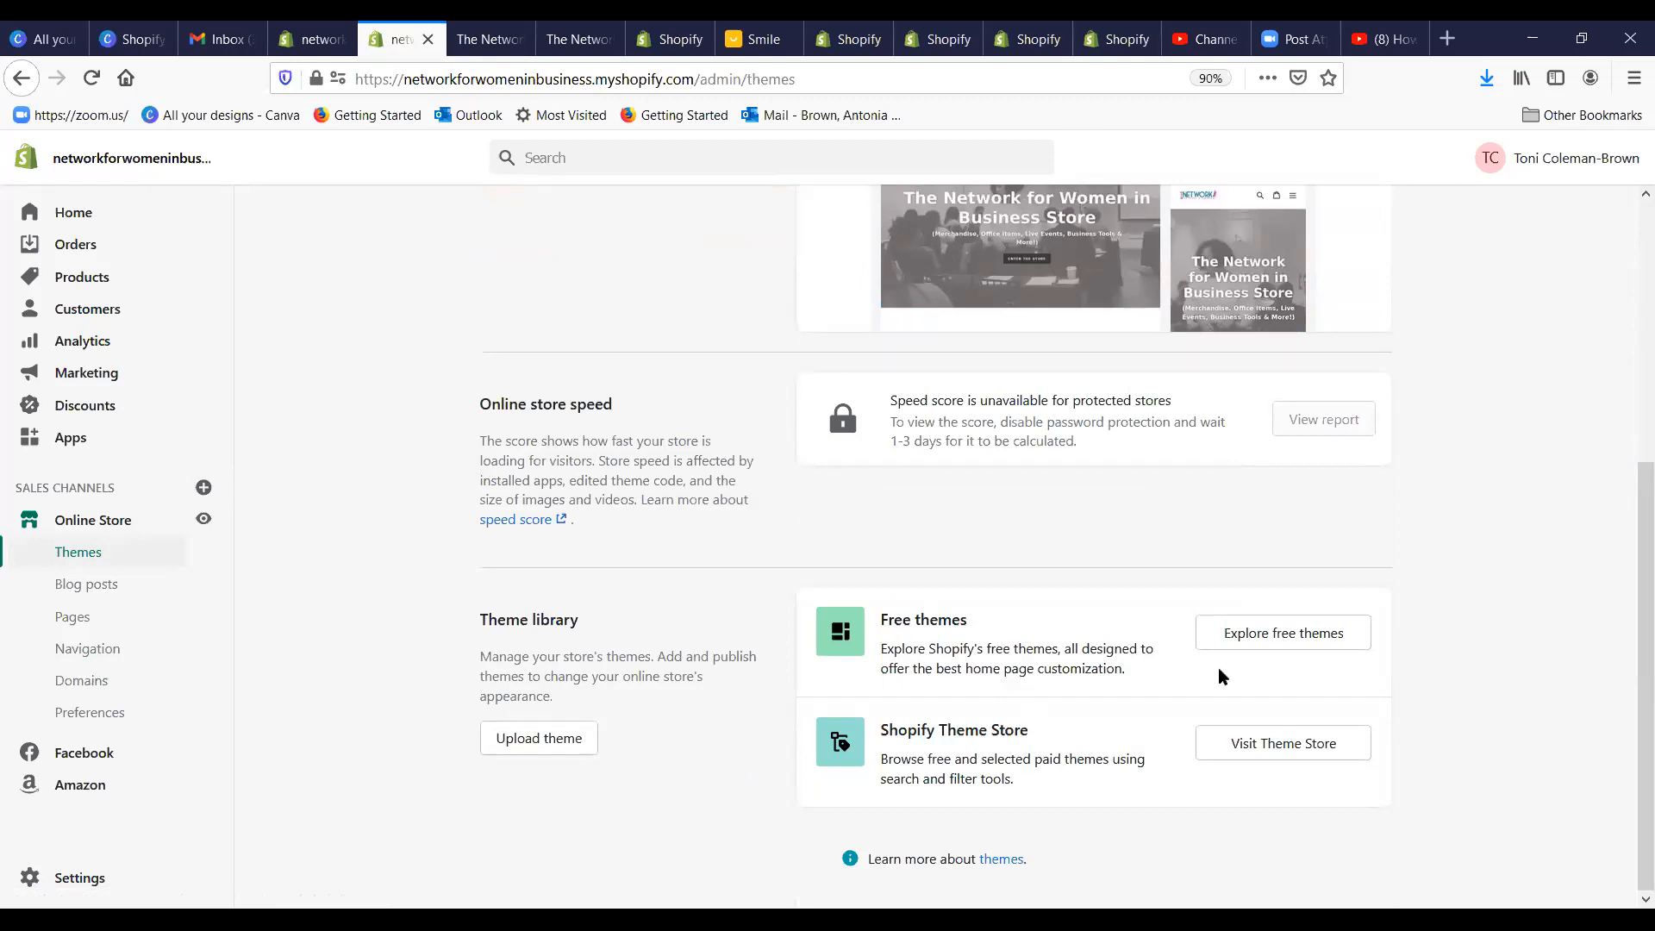
pyautogui.click(1269, 635)
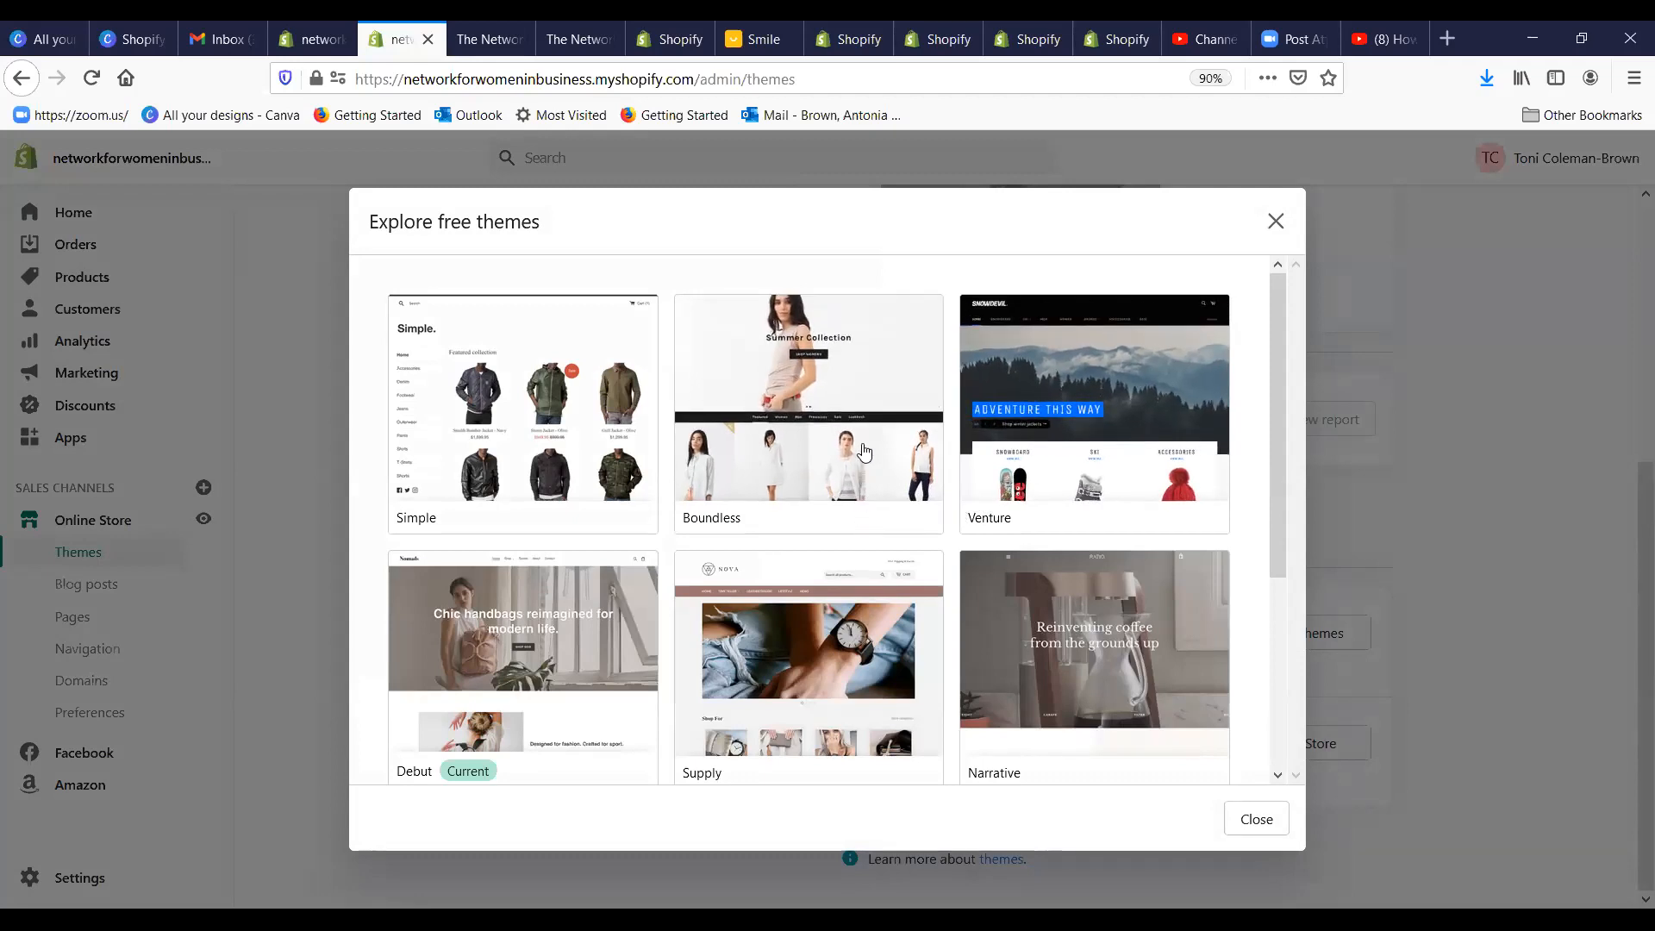
# Step: Look through all of Shopify's free themes, from Simple to Express, and close the selection without choosing one
pyautogui.scroll(-2, 846, 450)
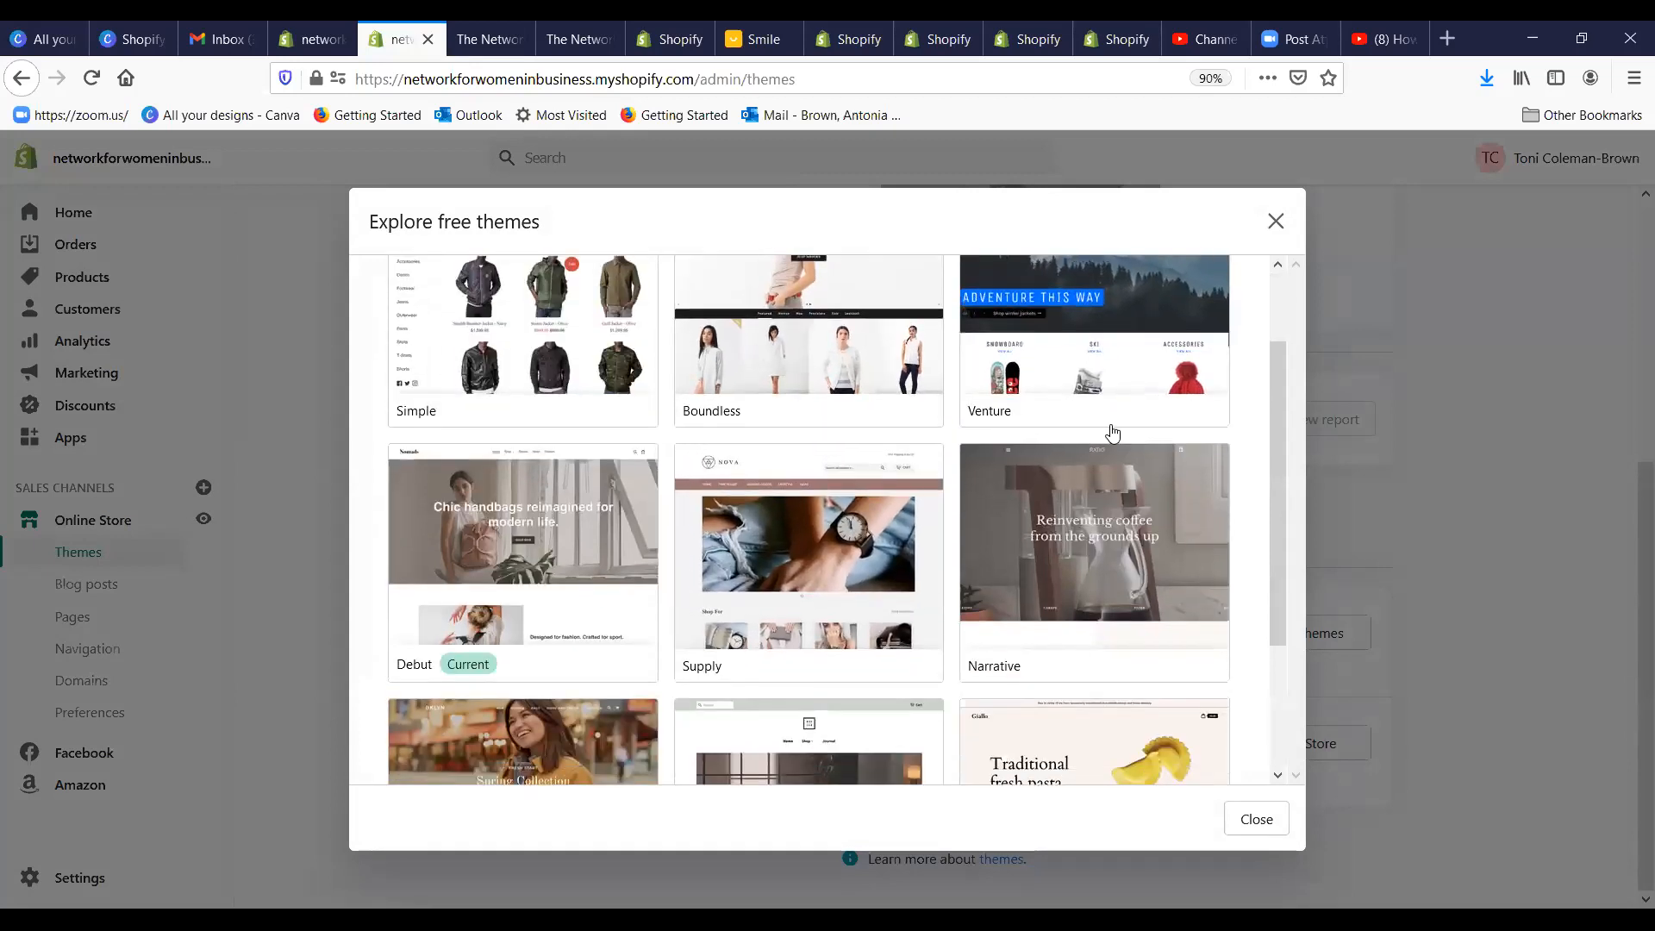
pyautogui.scroll(2, 1112, 436)
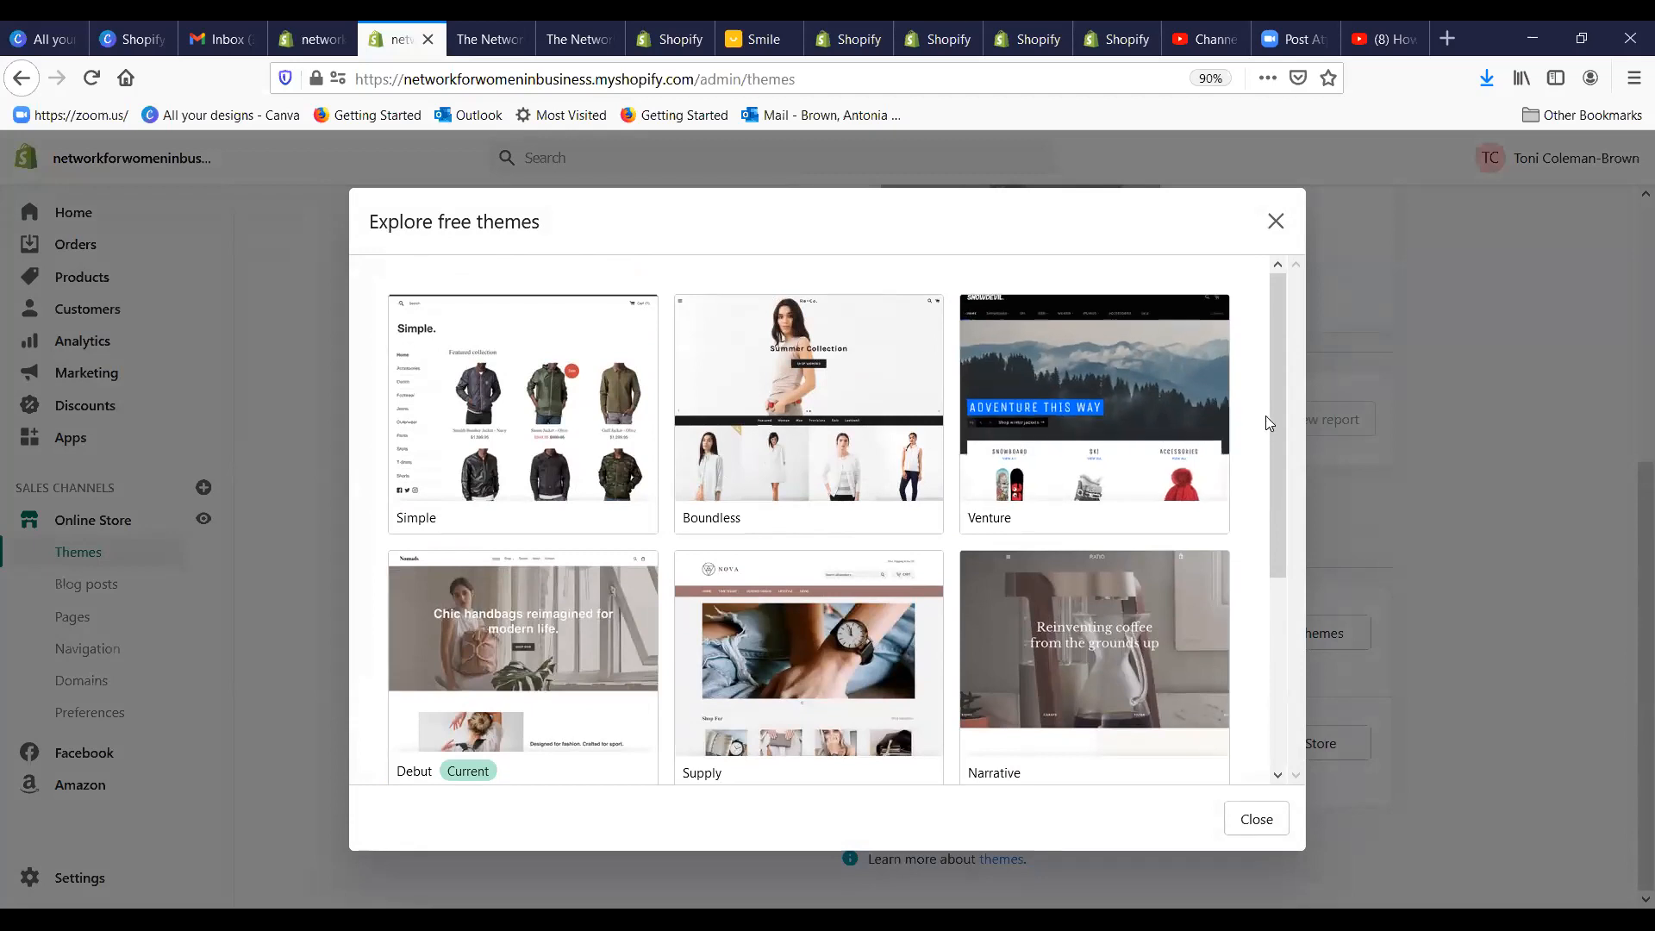
pyautogui.scroll(-1, 1286, 439)
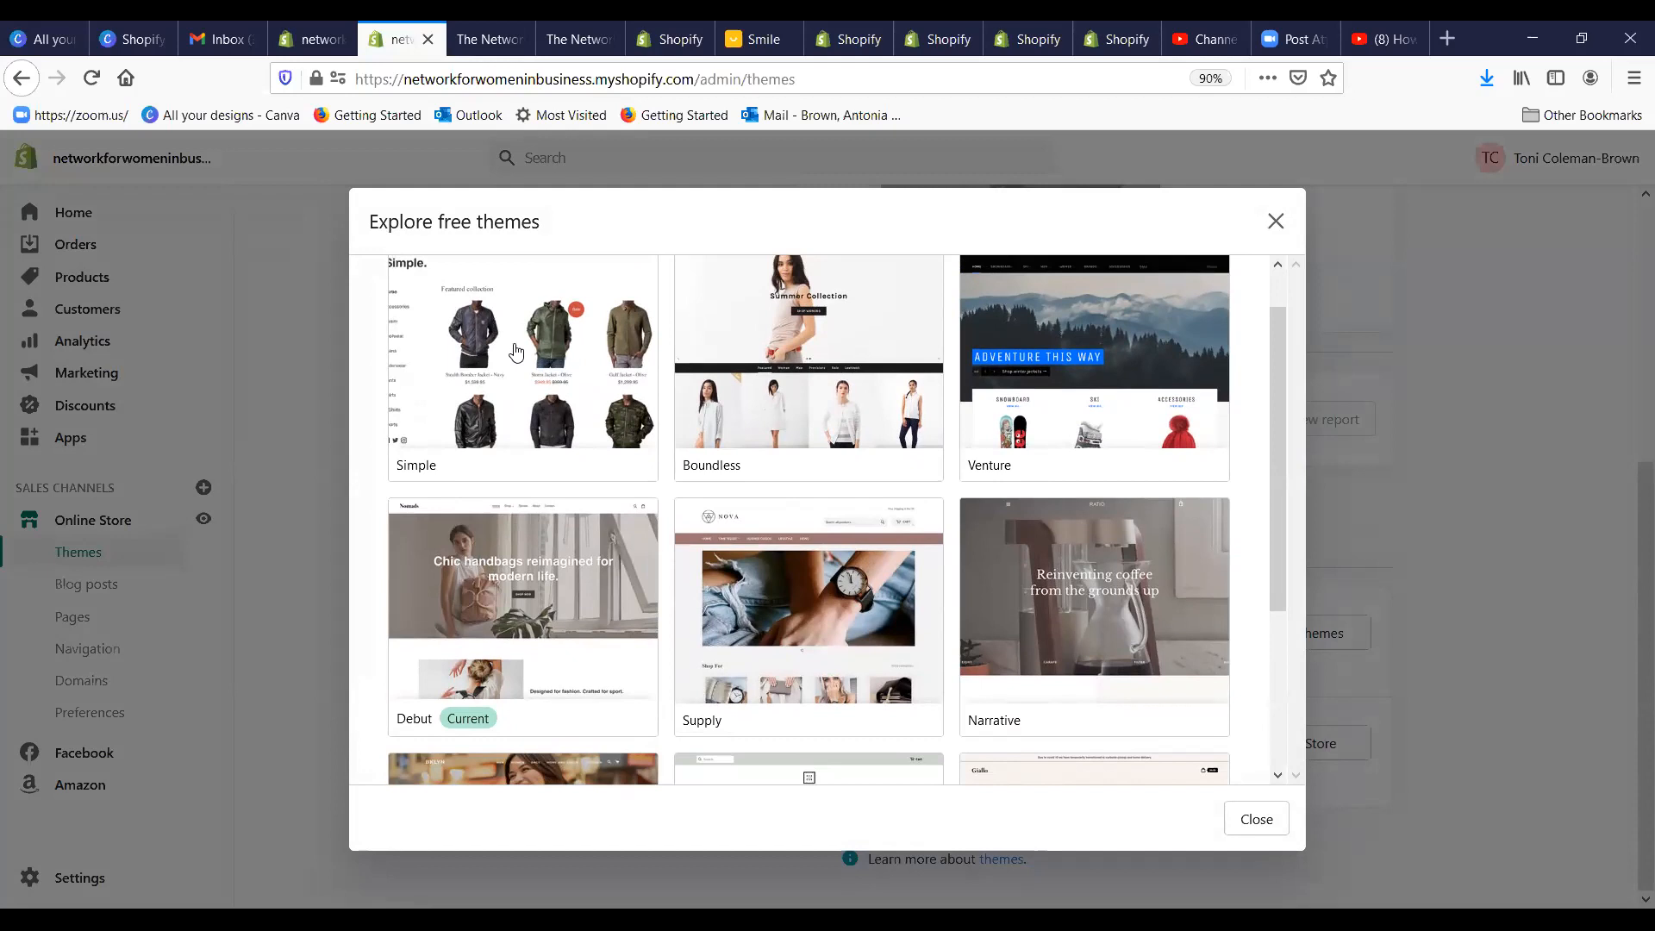
pyautogui.scroll(-3, 526, 371)
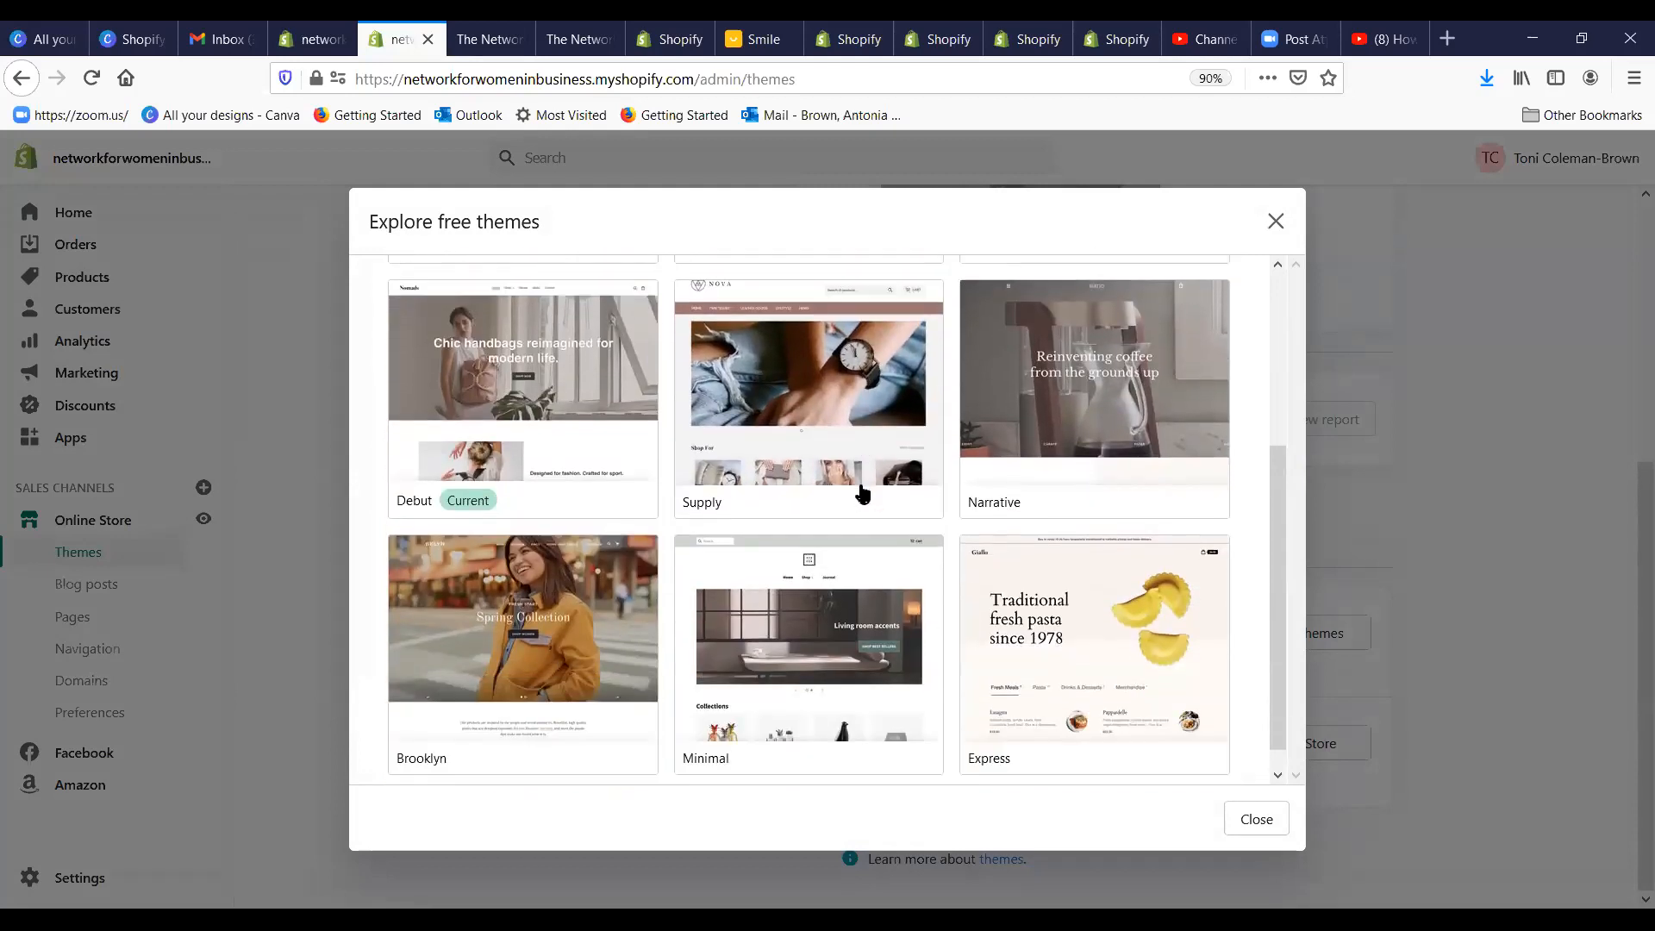
pyautogui.scroll(-1, 862, 494)
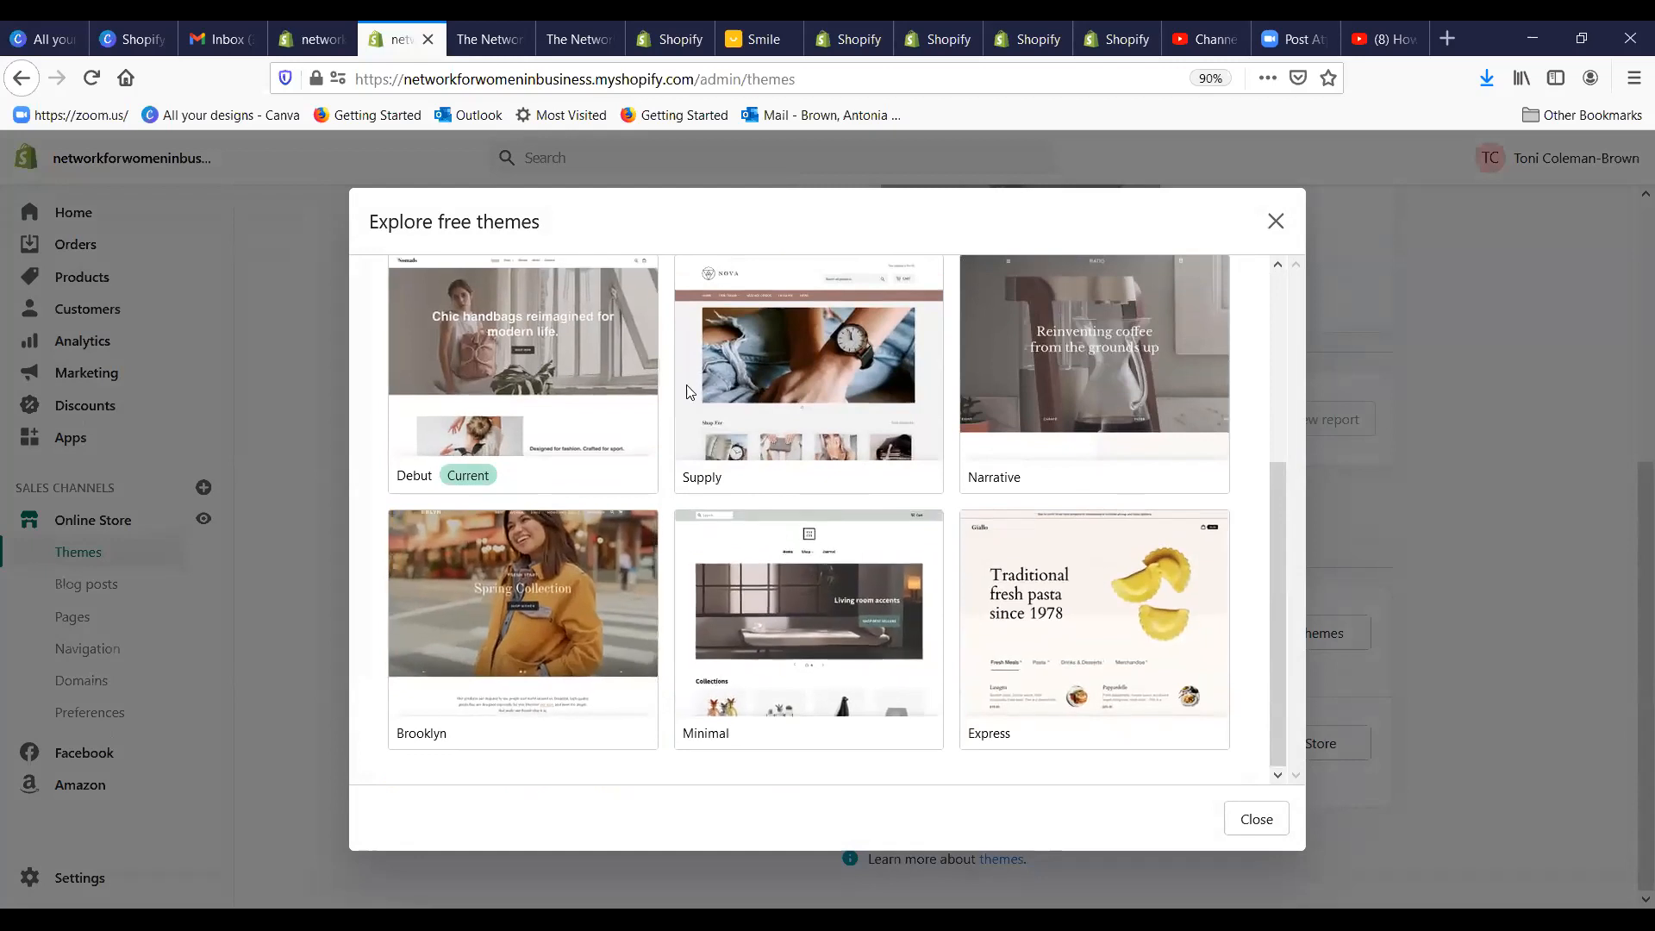
pyautogui.click(1276, 222)
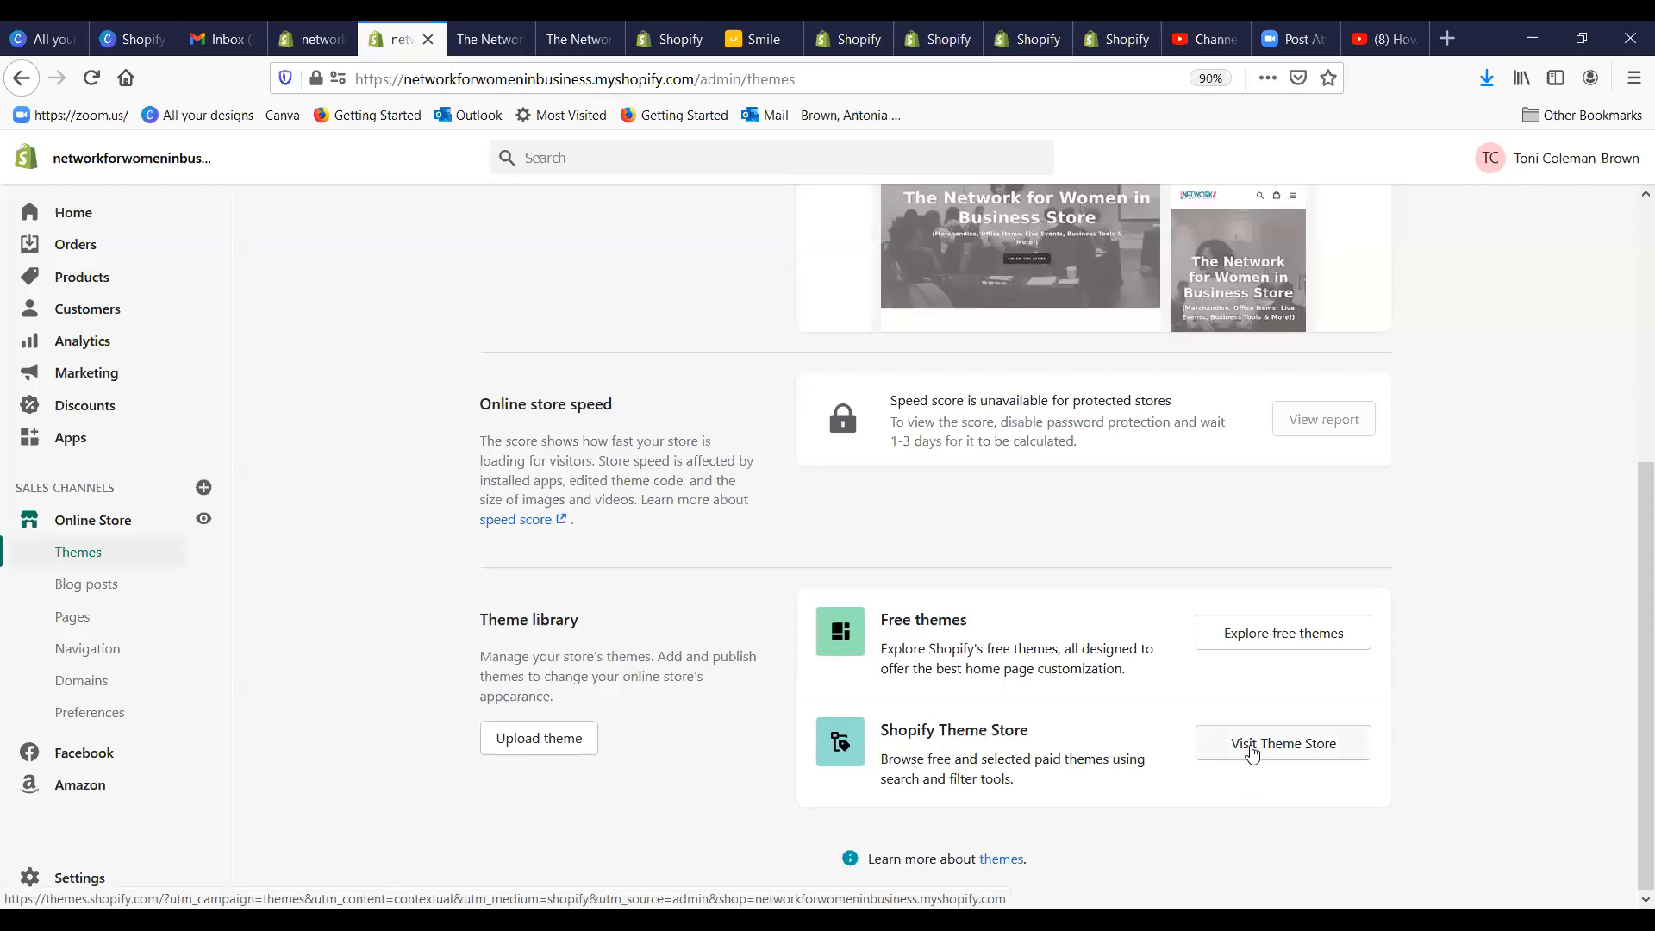
# Step: Visit the Shopify Theme Store and look over its featured themes and the Trending this week collection
pyautogui.click(1249, 750)
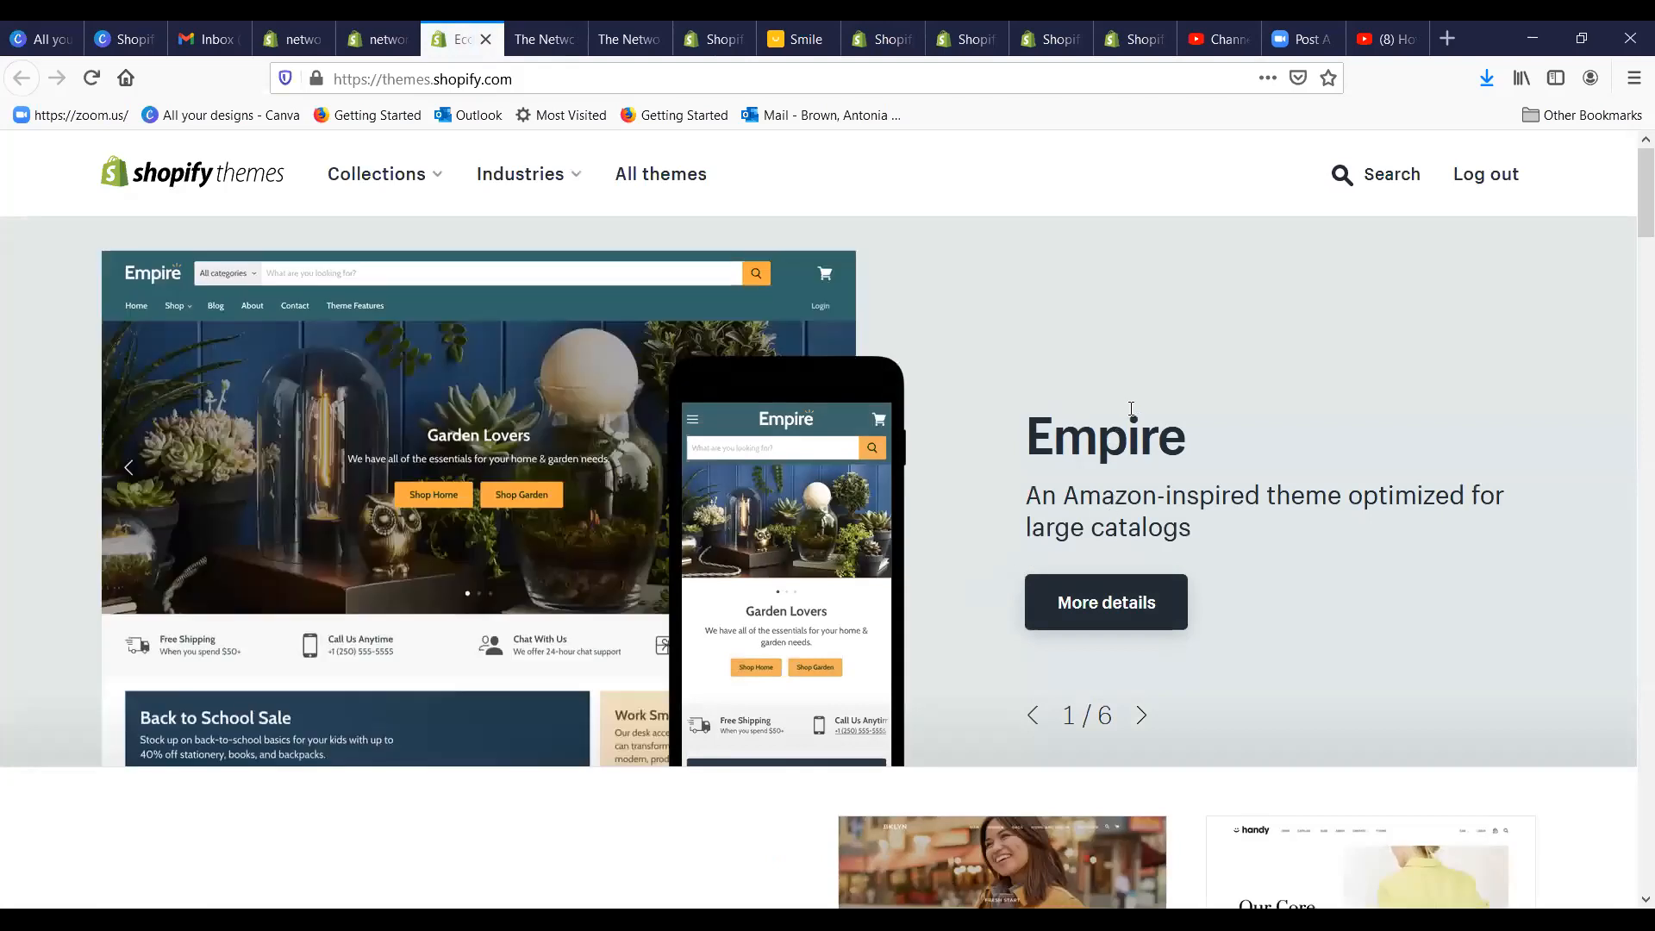
pyautogui.scroll(-5, 1215, 400)
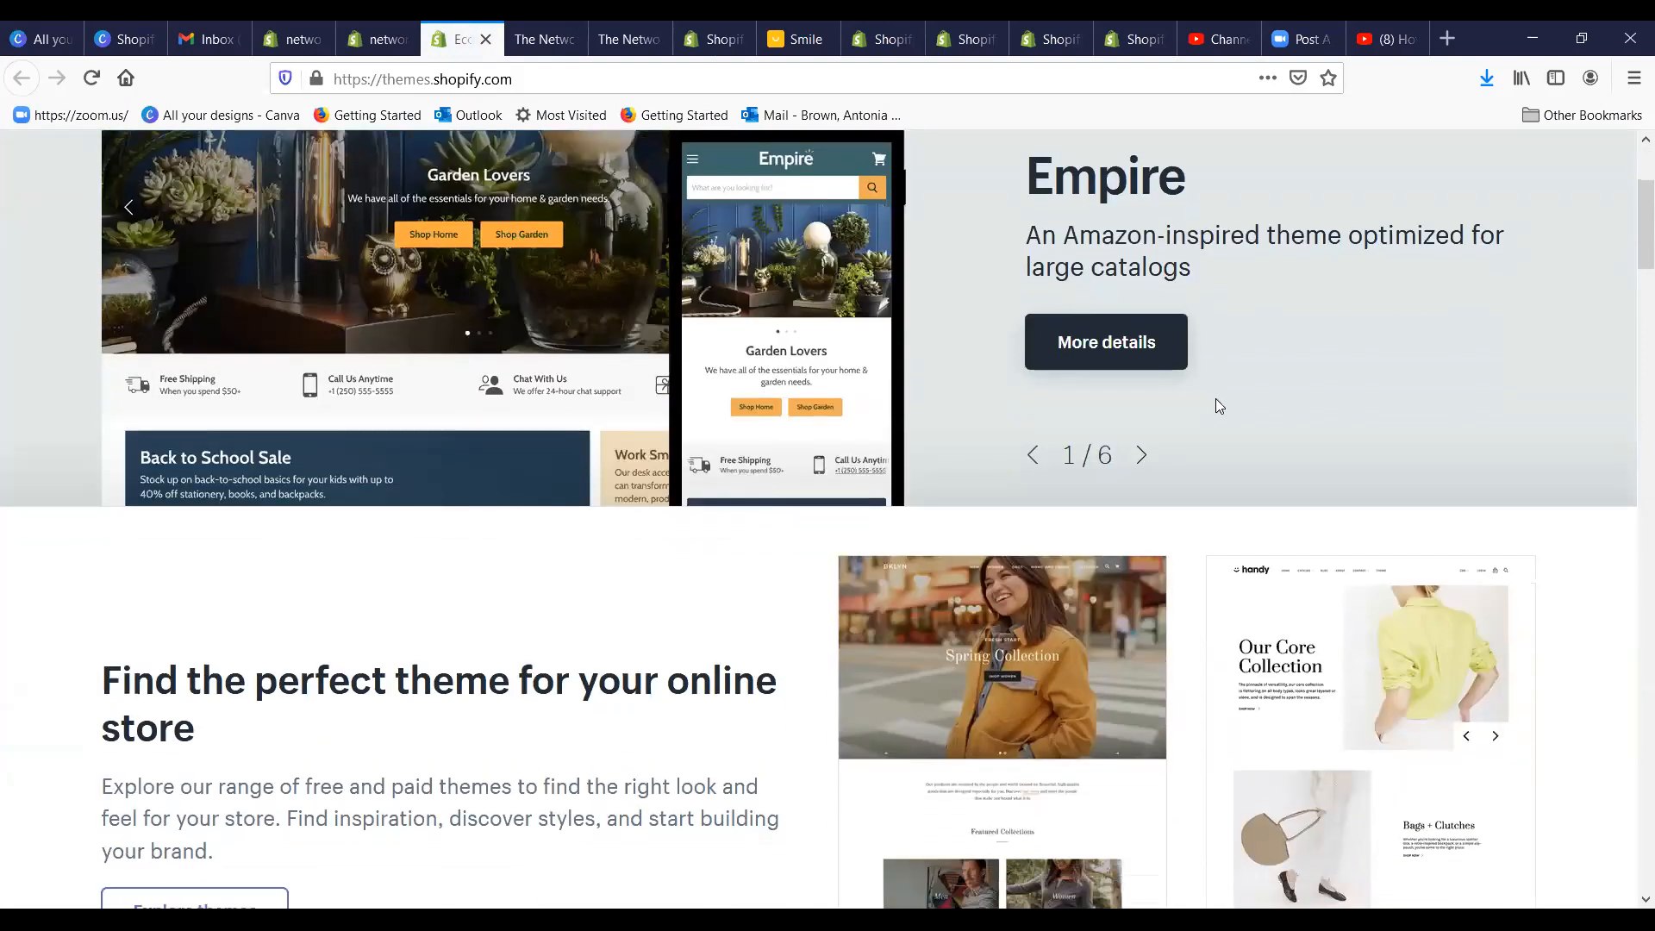
pyautogui.scroll(-3, 1218, 410)
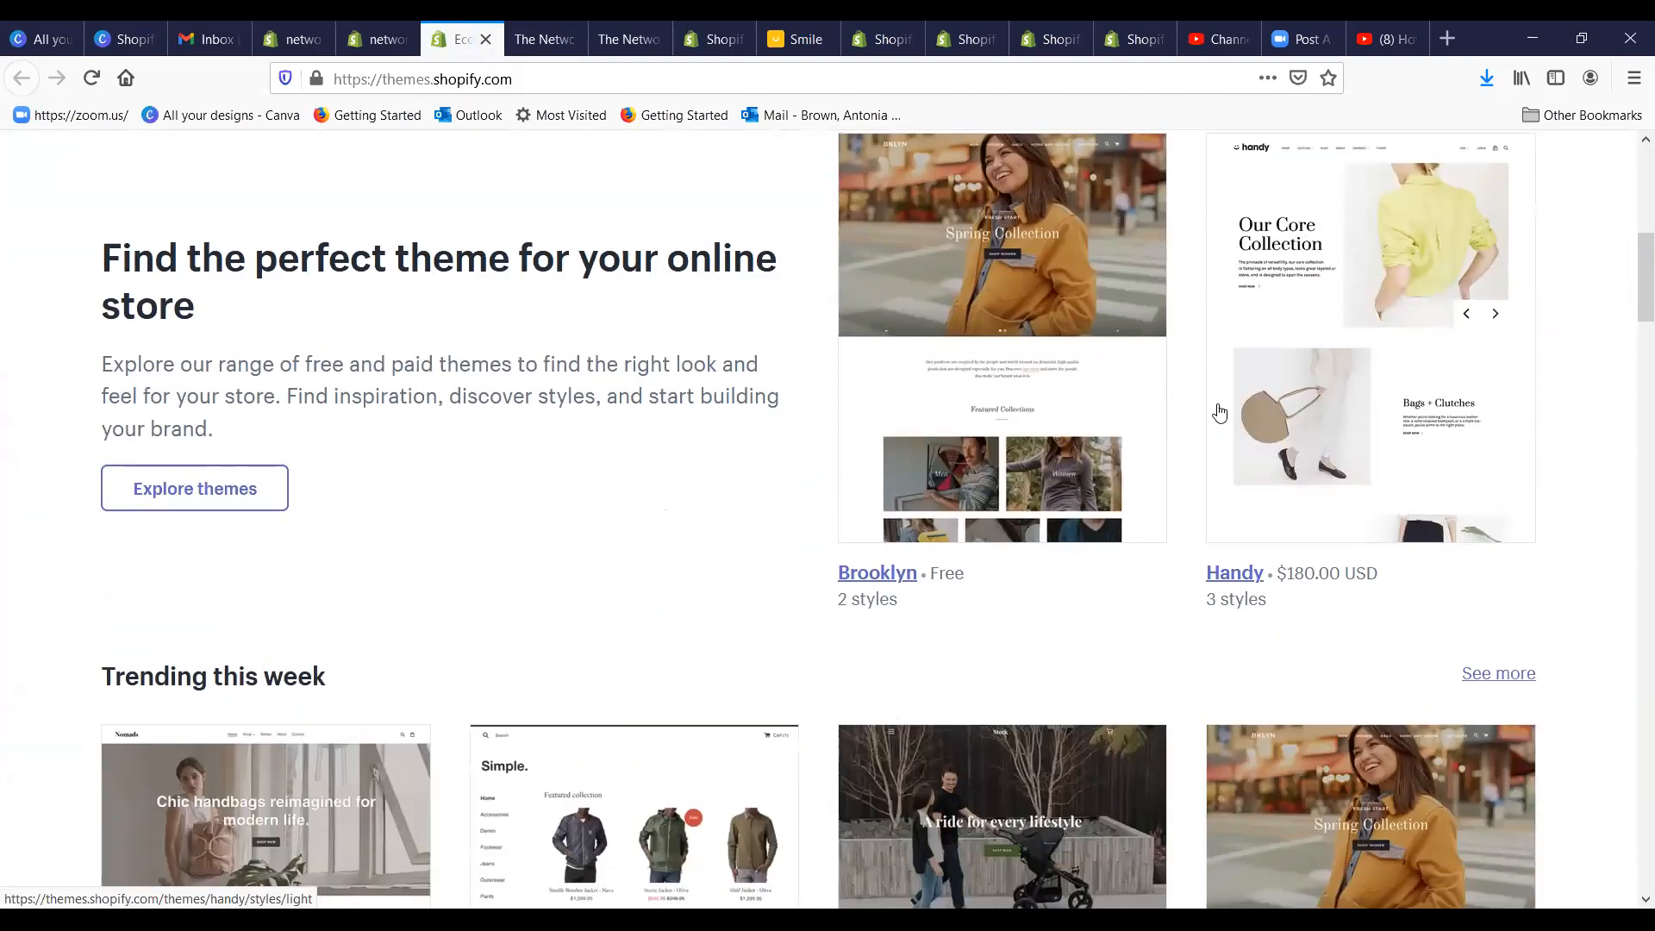
pyautogui.scroll(-3, 1215, 420)
pyautogui.scroll(4, 1215, 421)
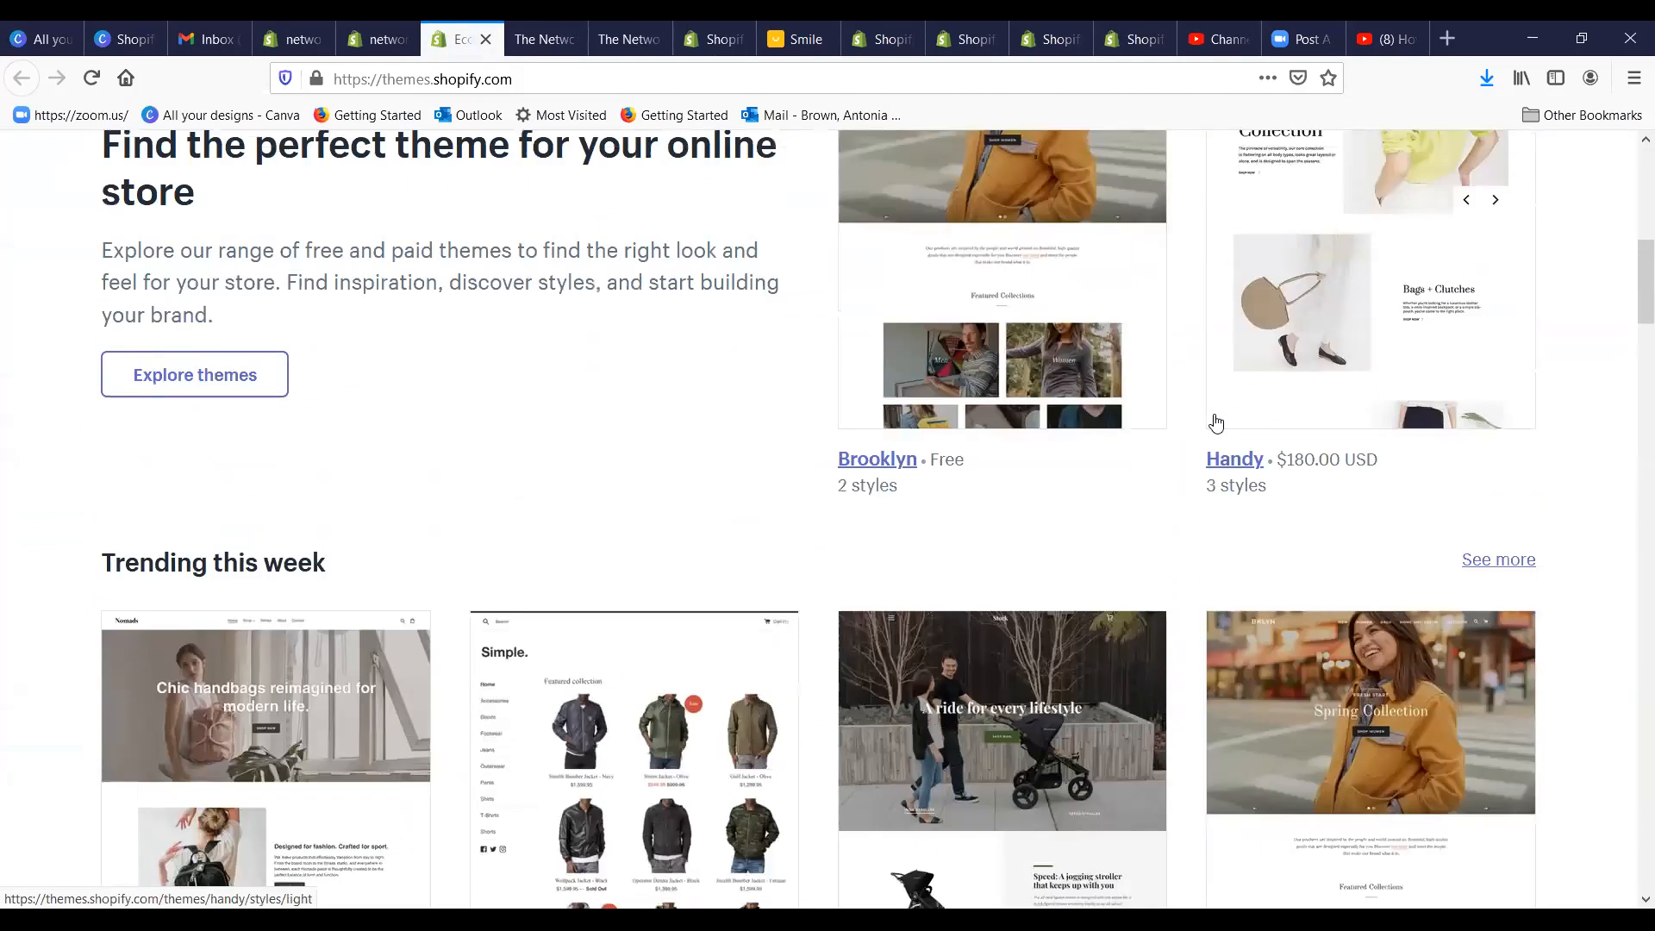
pyautogui.scroll(1, 1214, 420)
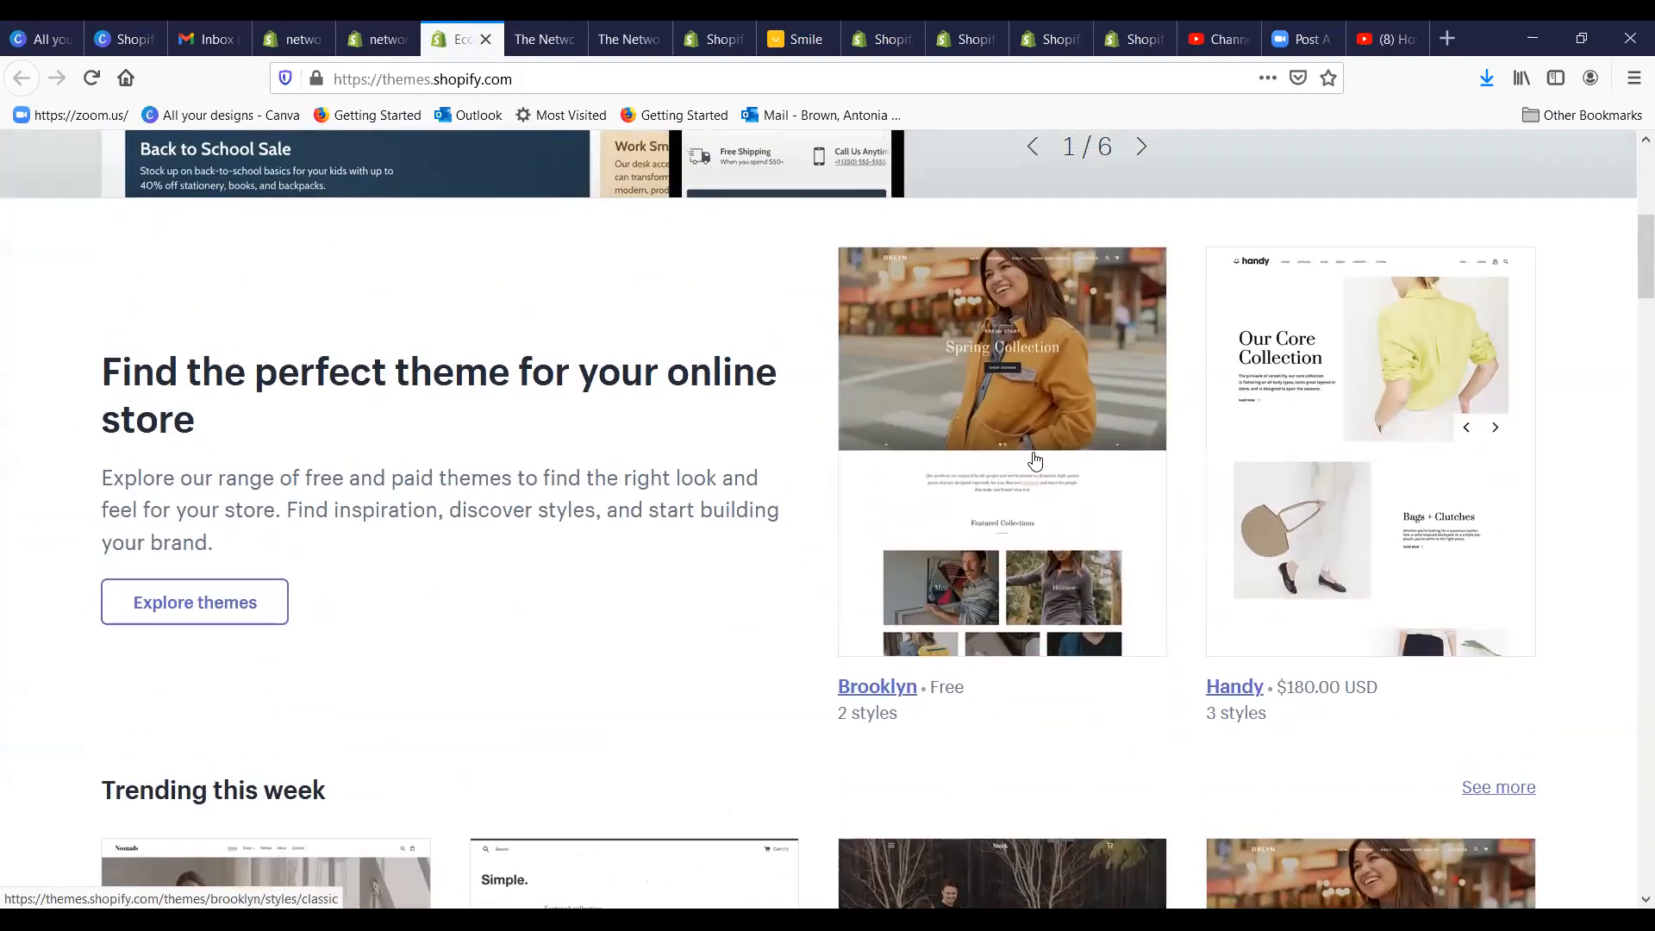
pyautogui.scroll(-5, 1034, 453)
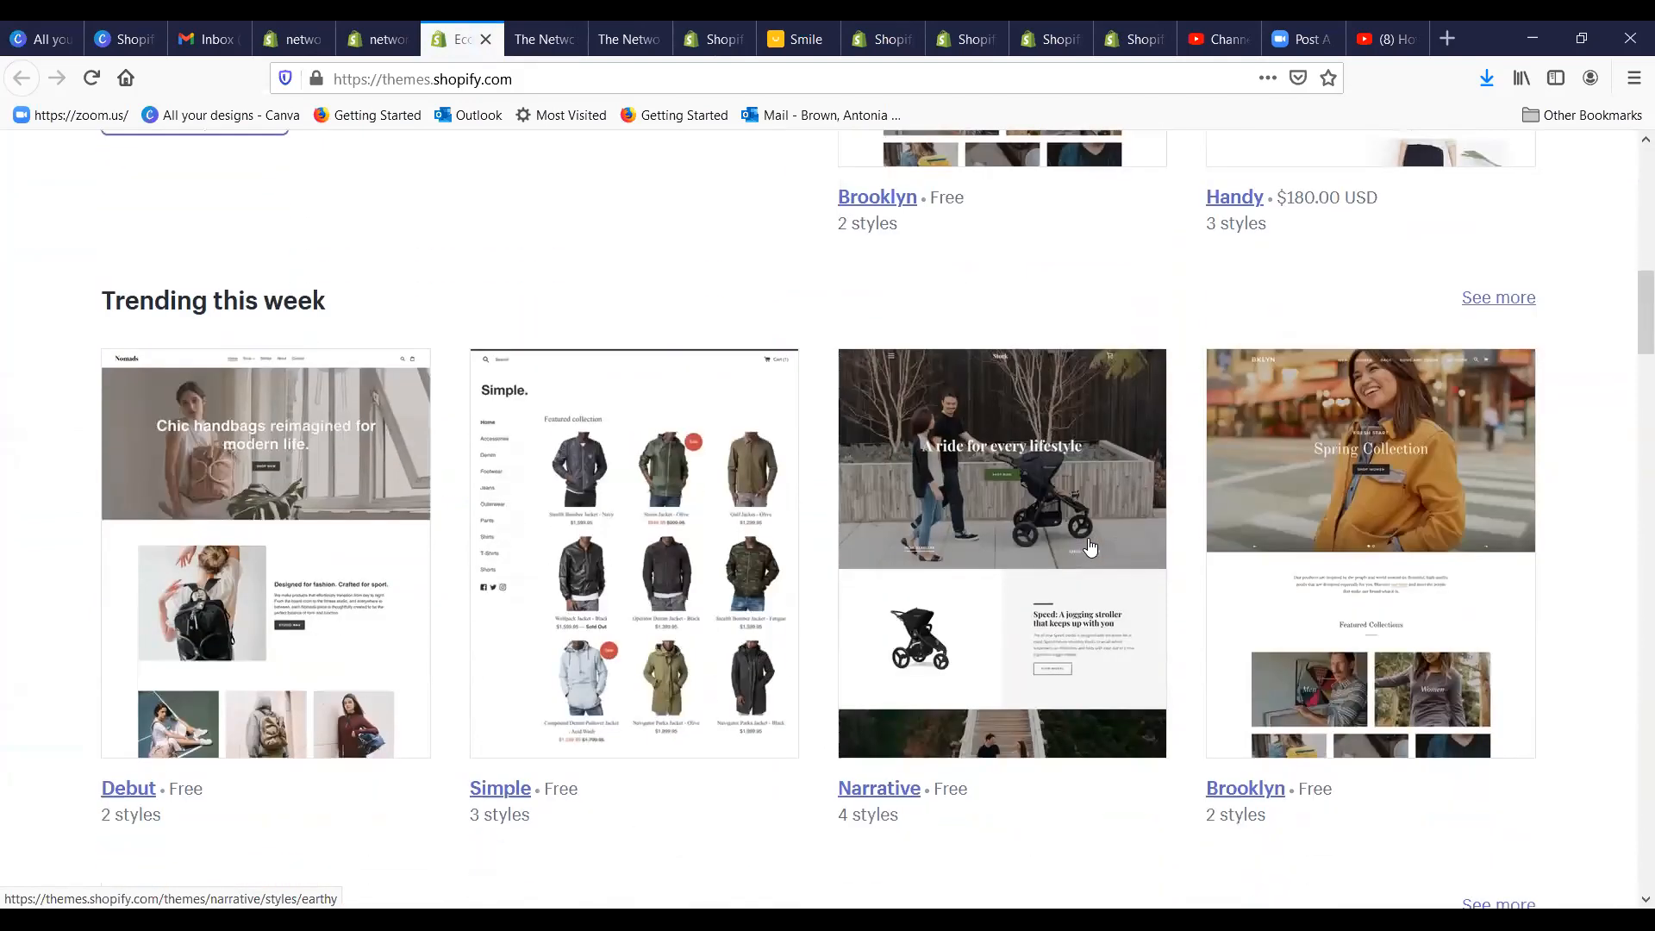
# Step: Examine the prices and designs of the Food & Drink and Grid-style layout themes
pyautogui.scroll(-8, 1075, 529)
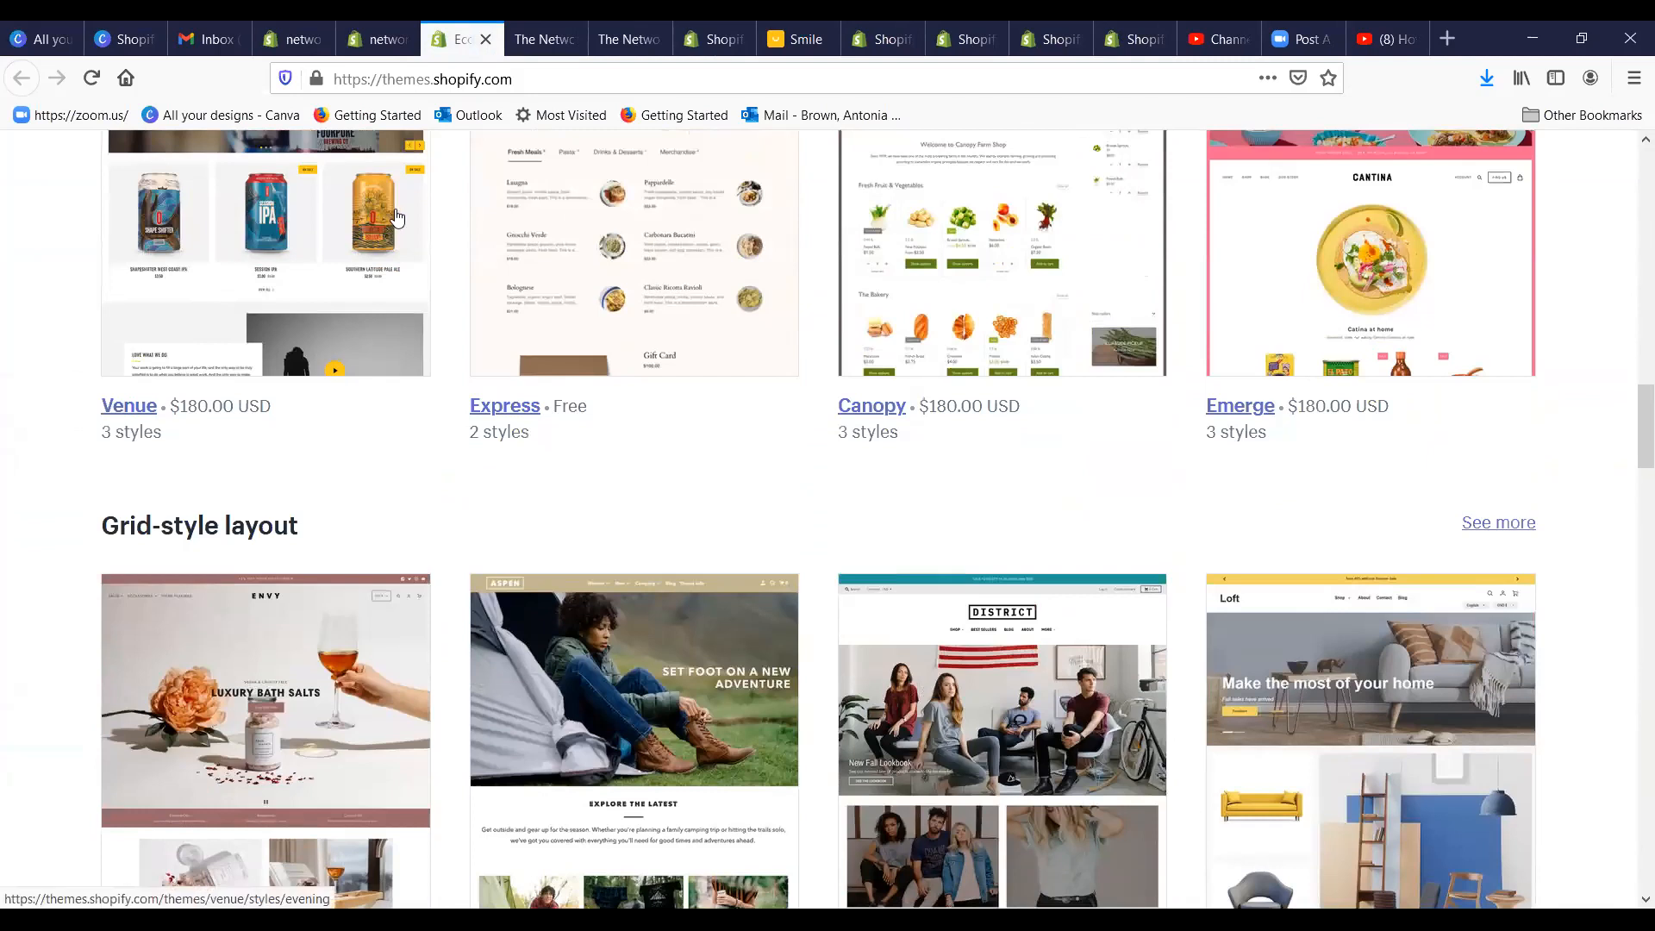
pyautogui.scroll(2, 392, 216)
pyautogui.scroll(1, 392, 216)
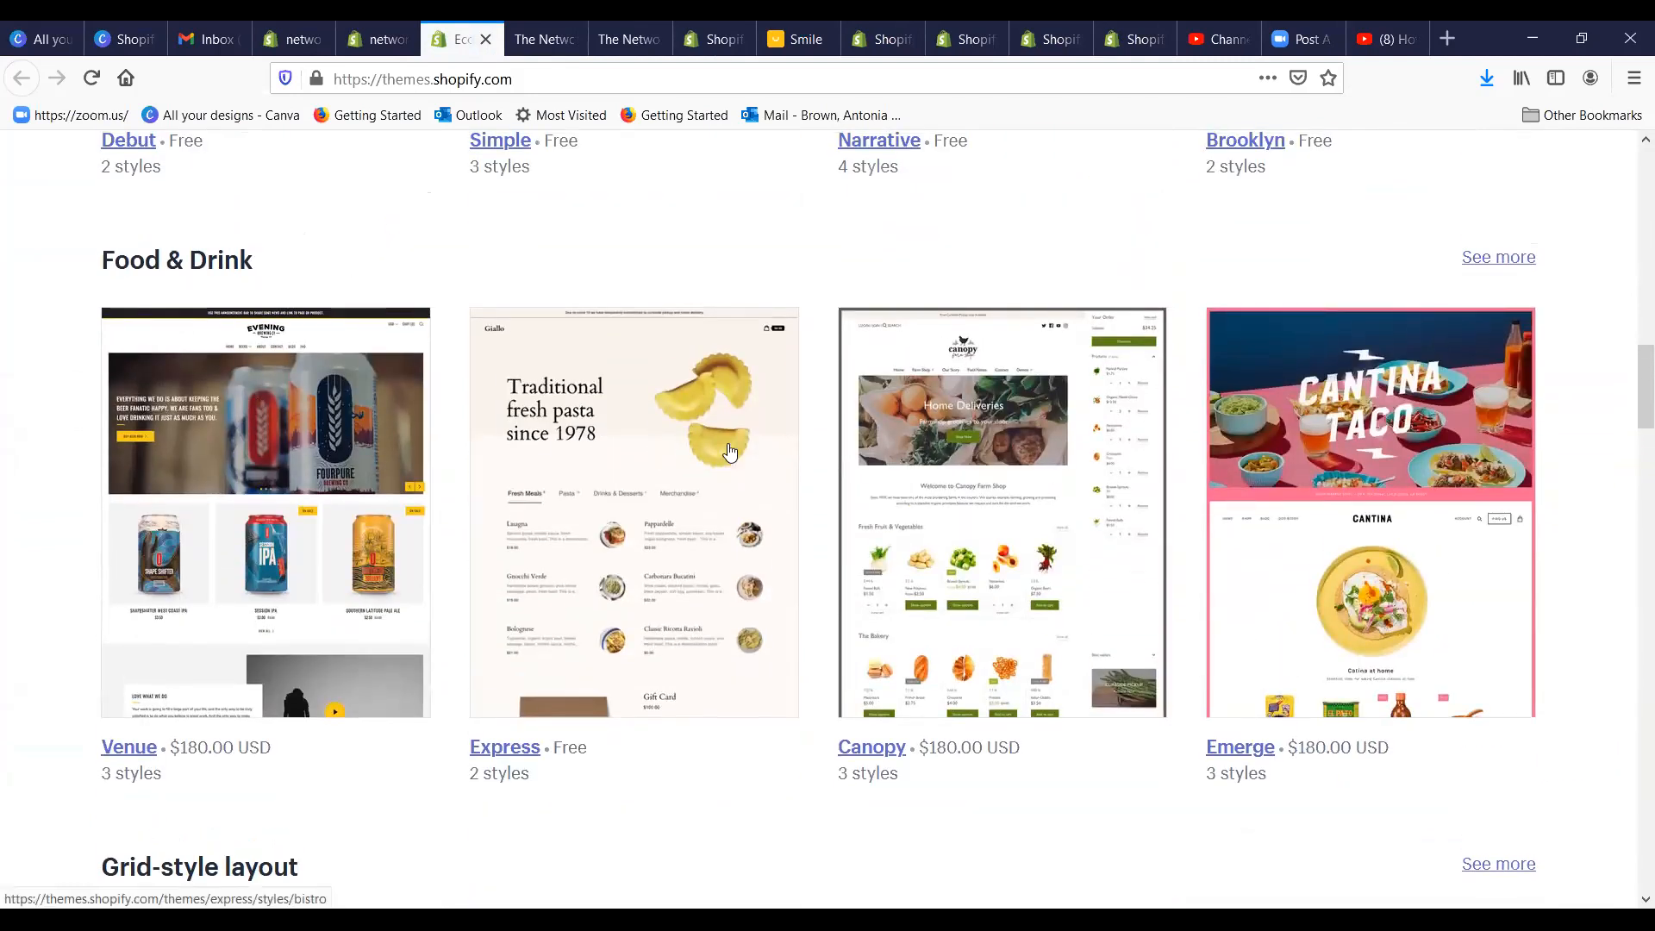
pyautogui.scroll(-2, 687, 463)
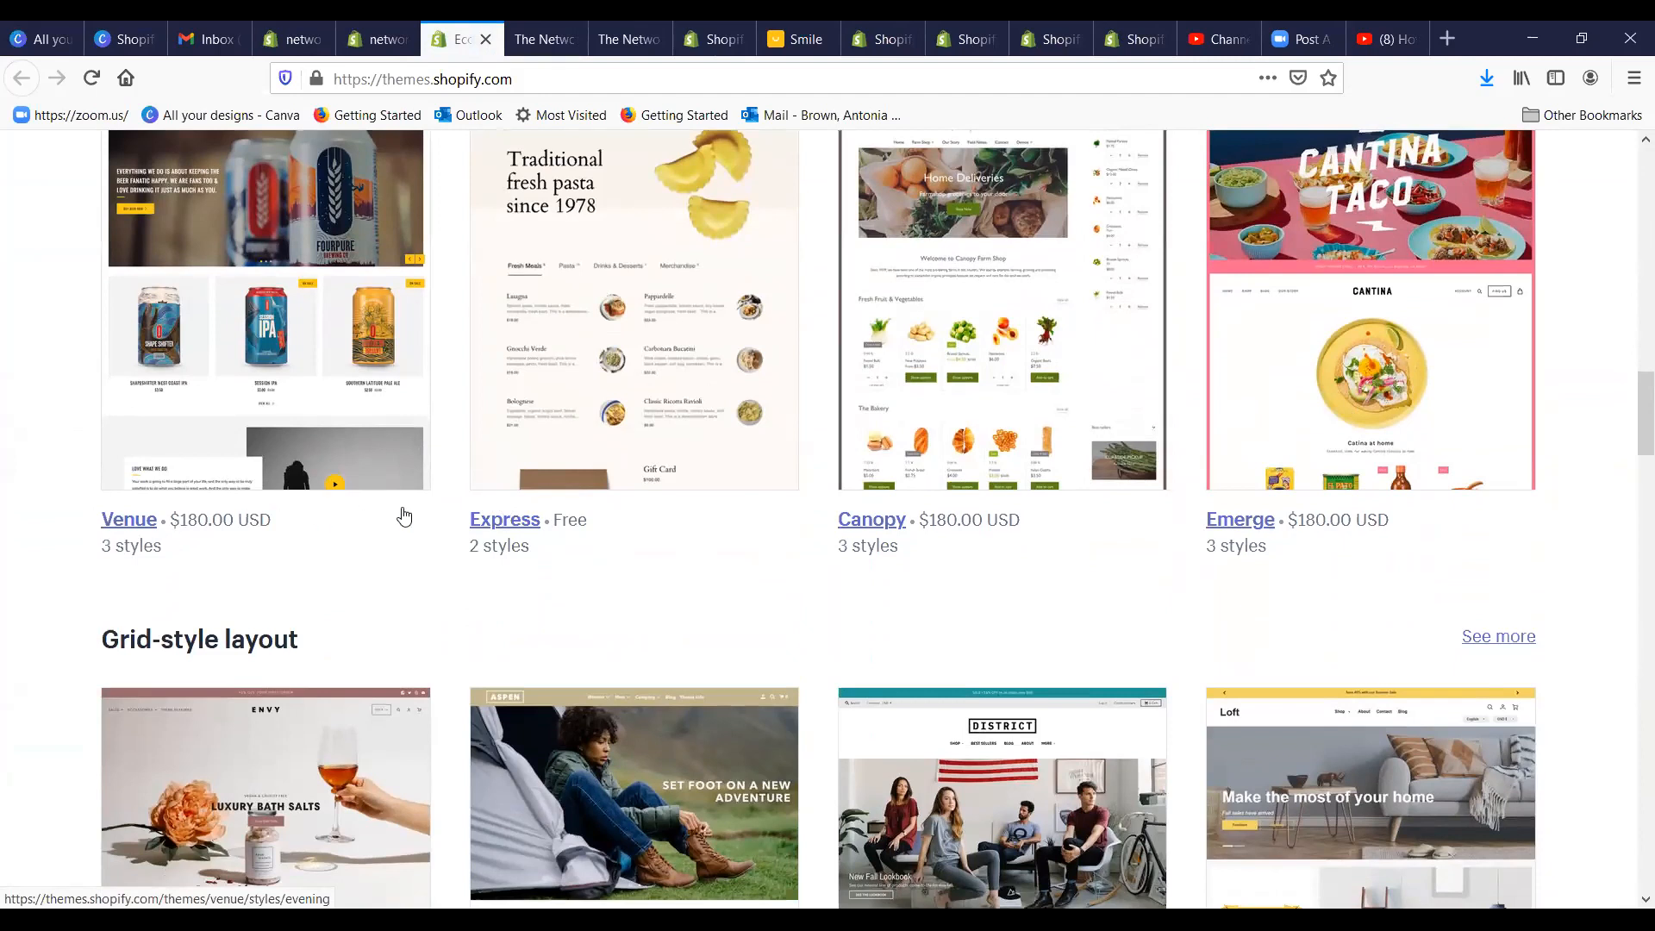
pyautogui.scroll(1, 1012, 532)
pyautogui.scroll(1, 1013, 533)
pyautogui.scroll(-5, 1034, 536)
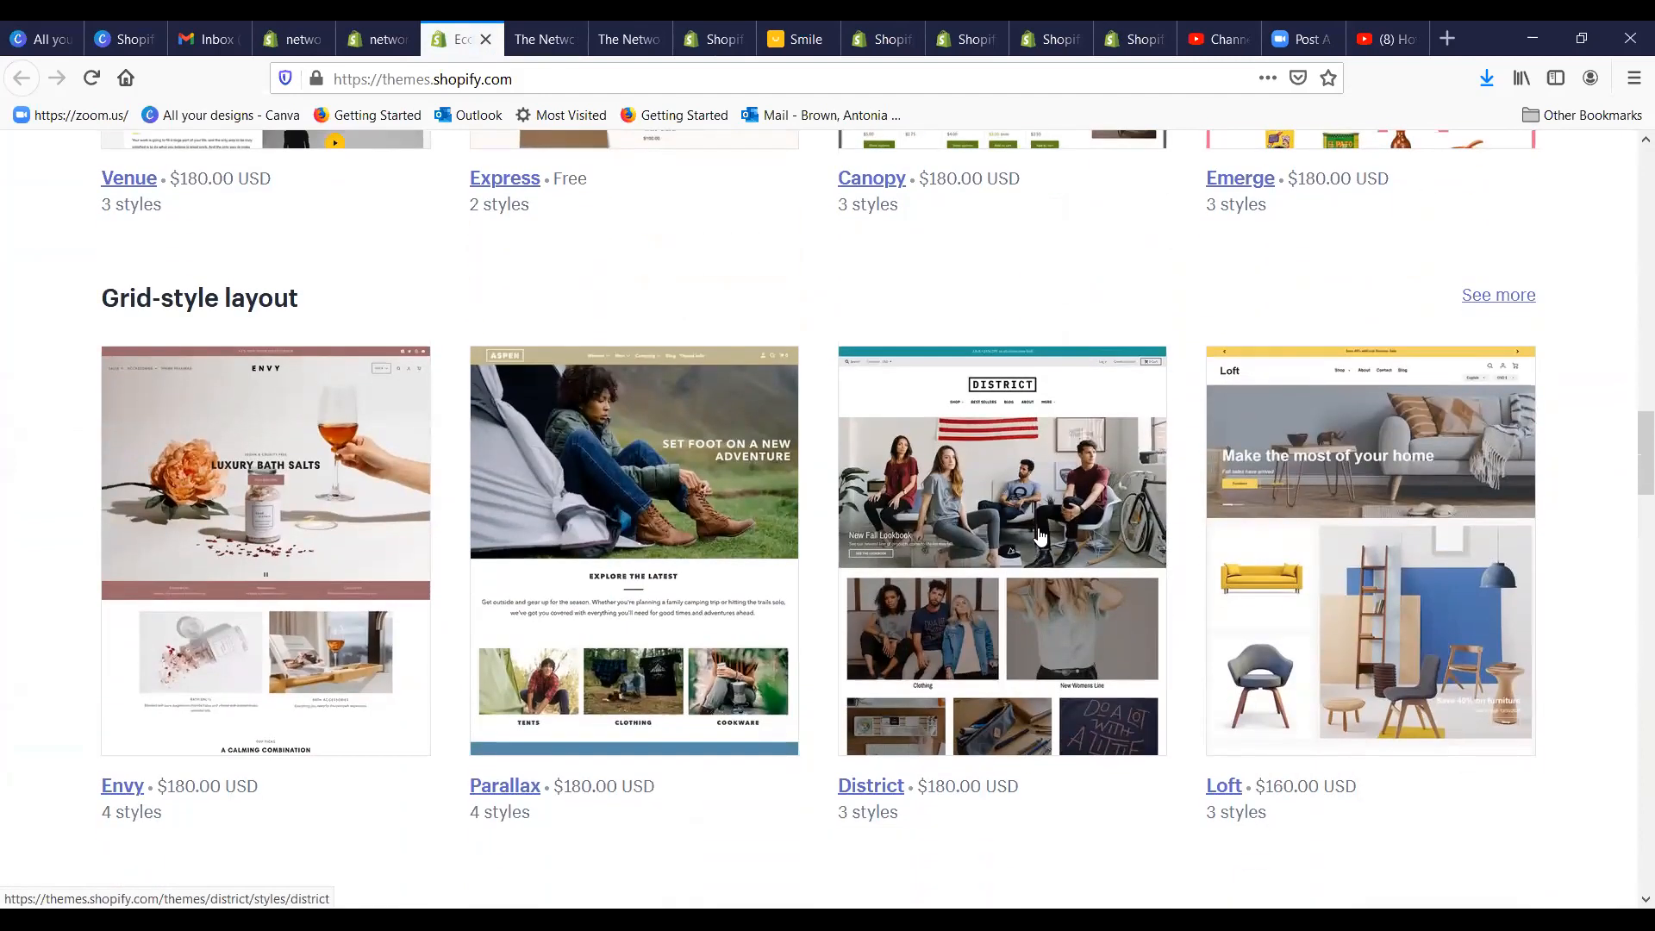
pyautogui.scroll(-1, 1040, 536)
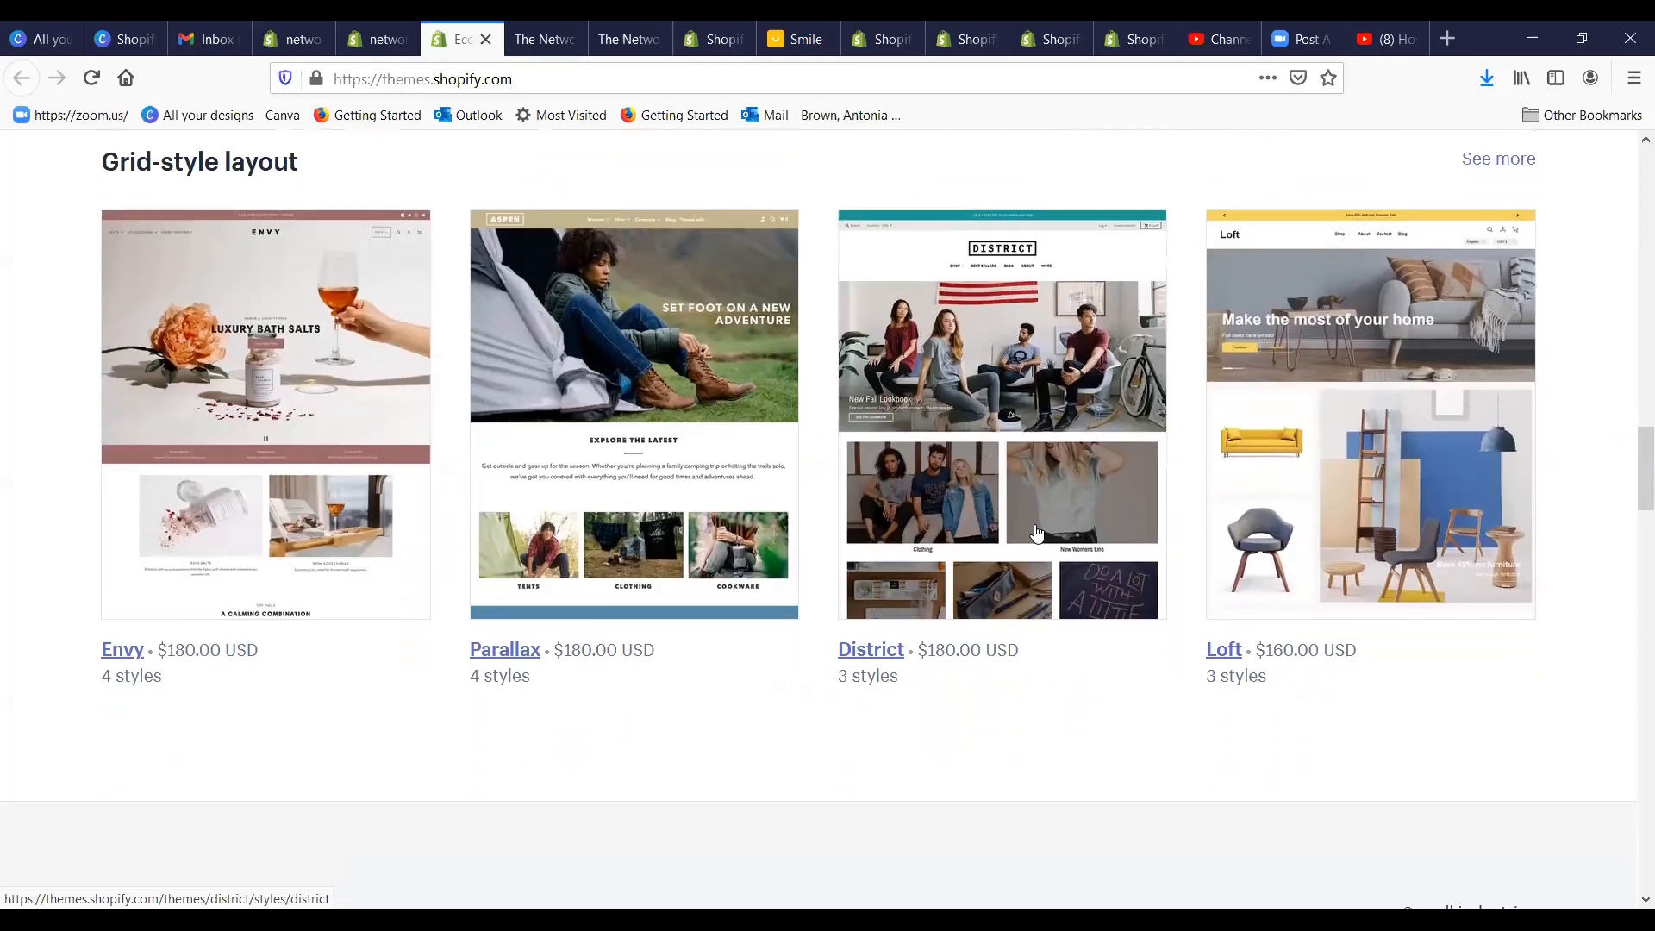
# Step: Review the theme categories under Browse by industry, from Art & Photography to Toys & Games
pyautogui.scroll(-4, 1037, 530)
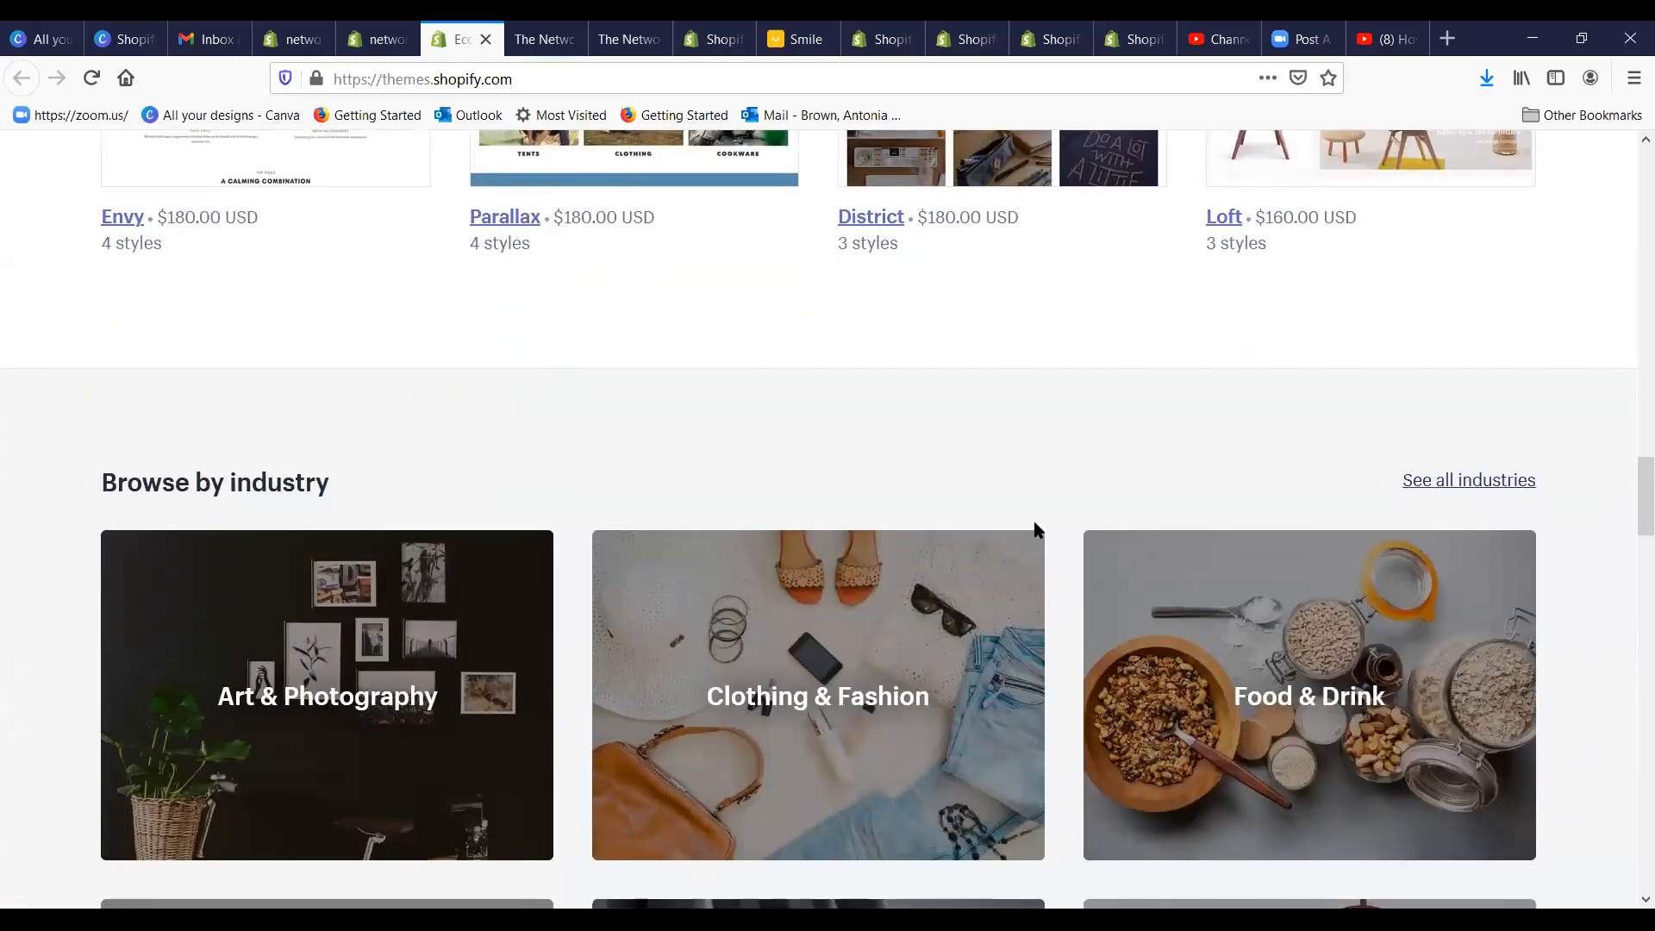
pyautogui.scroll(-5, 1037, 534)
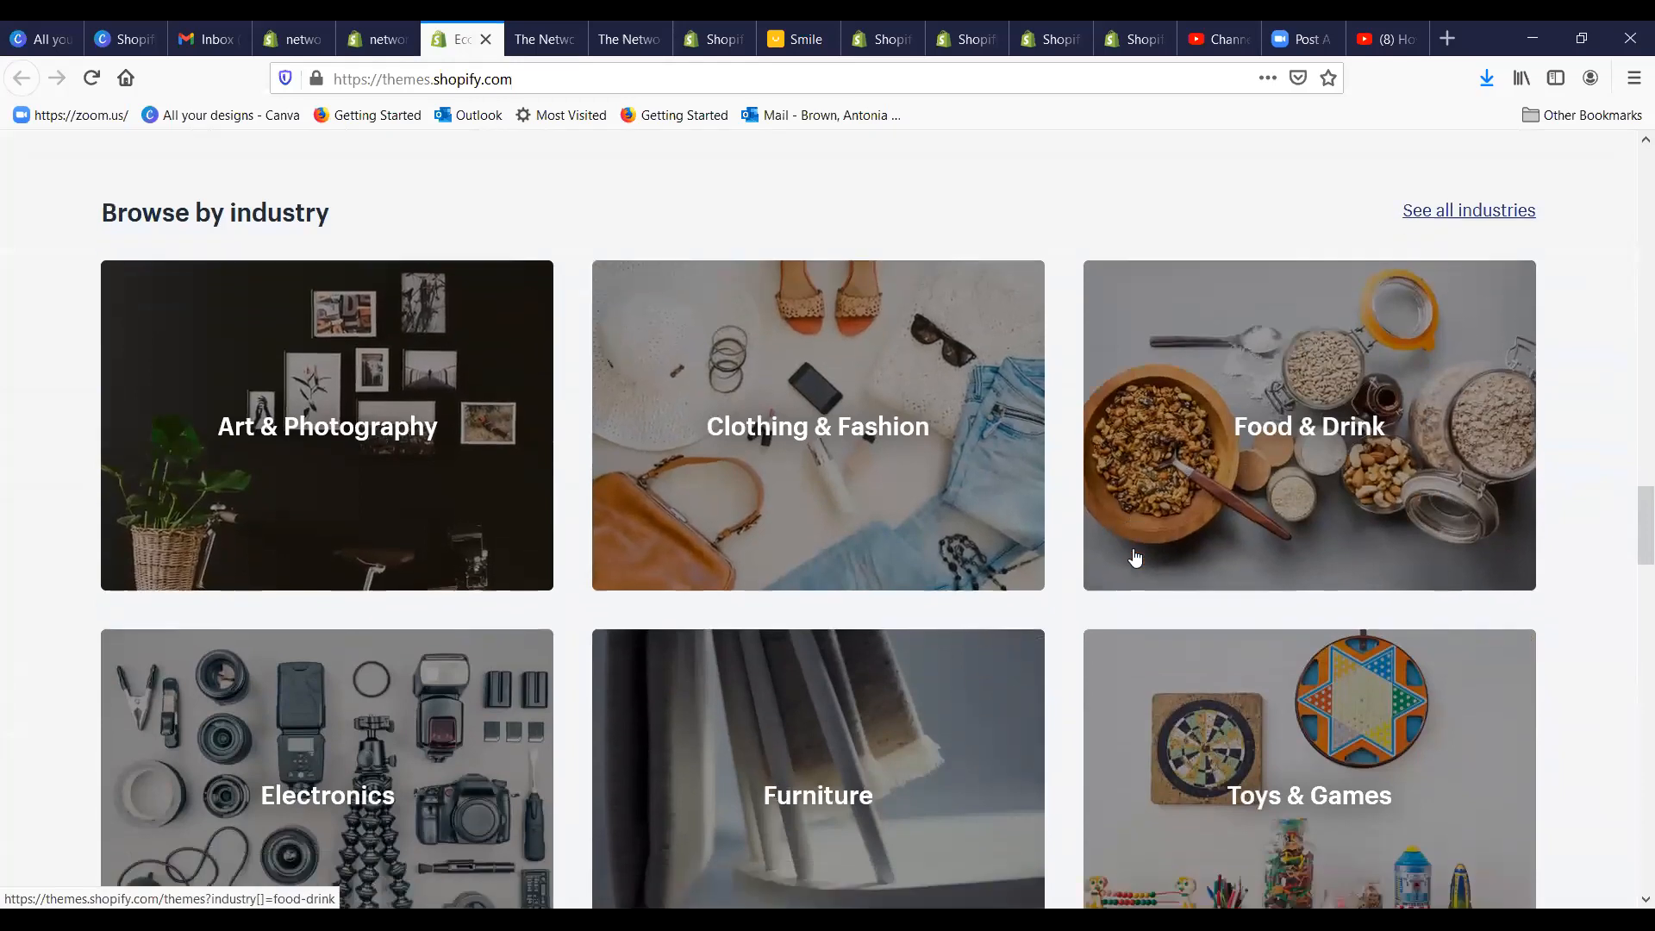
pyautogui.scroll(1, 519, 541)
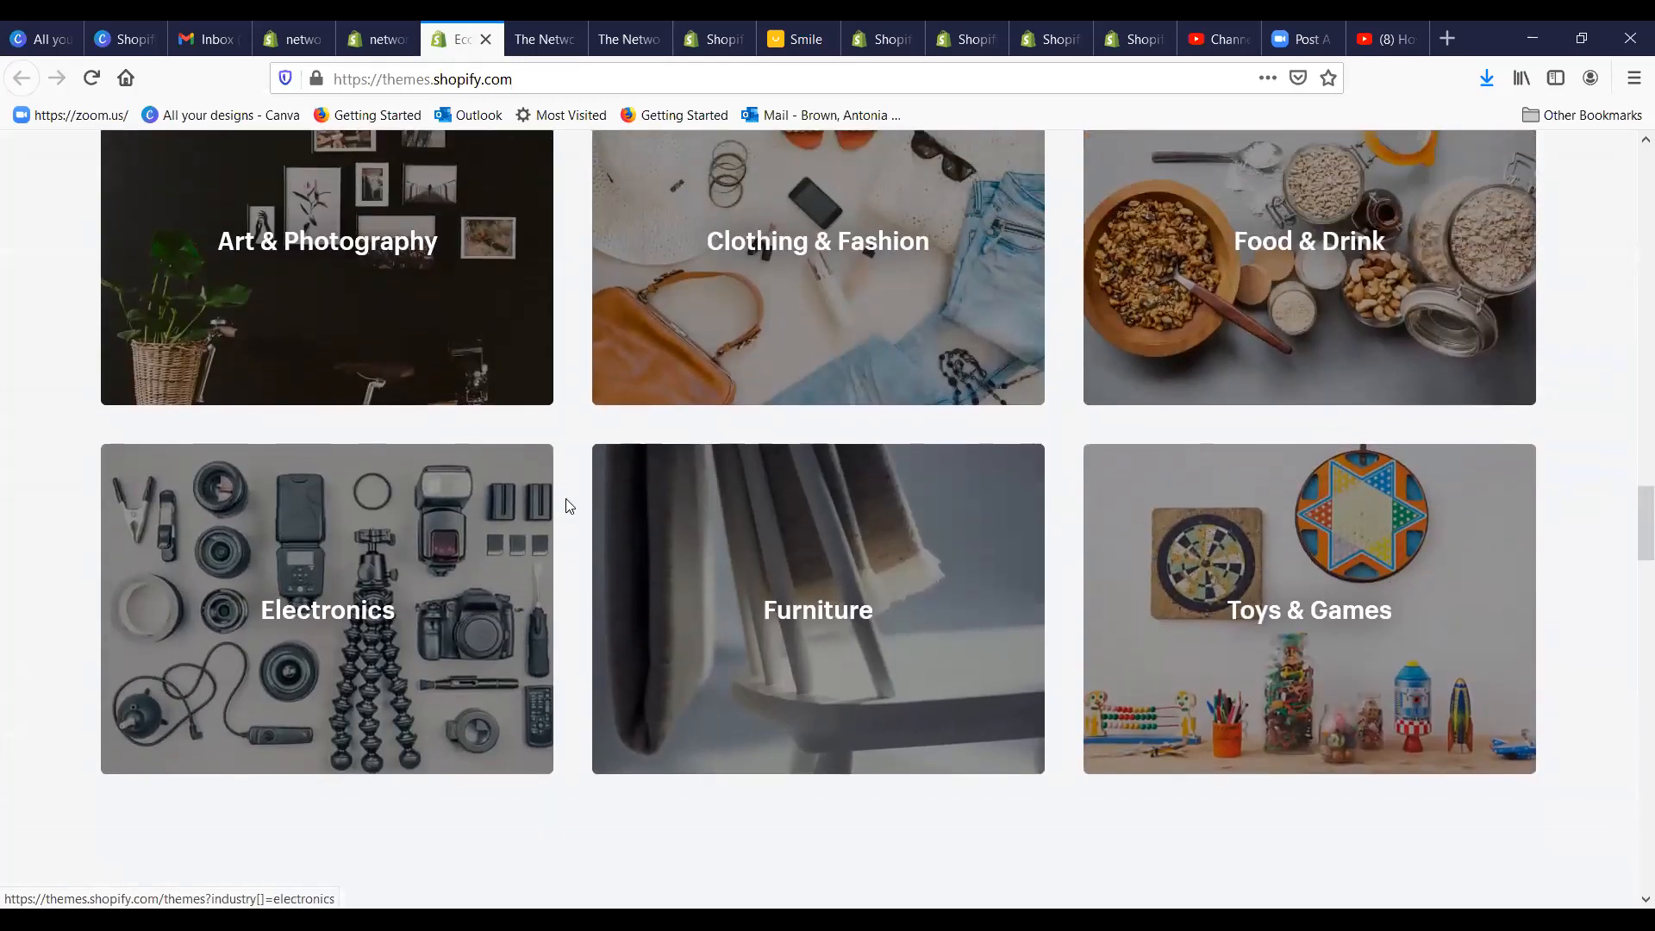
pyautogui.scroll(-6, 672, 526)
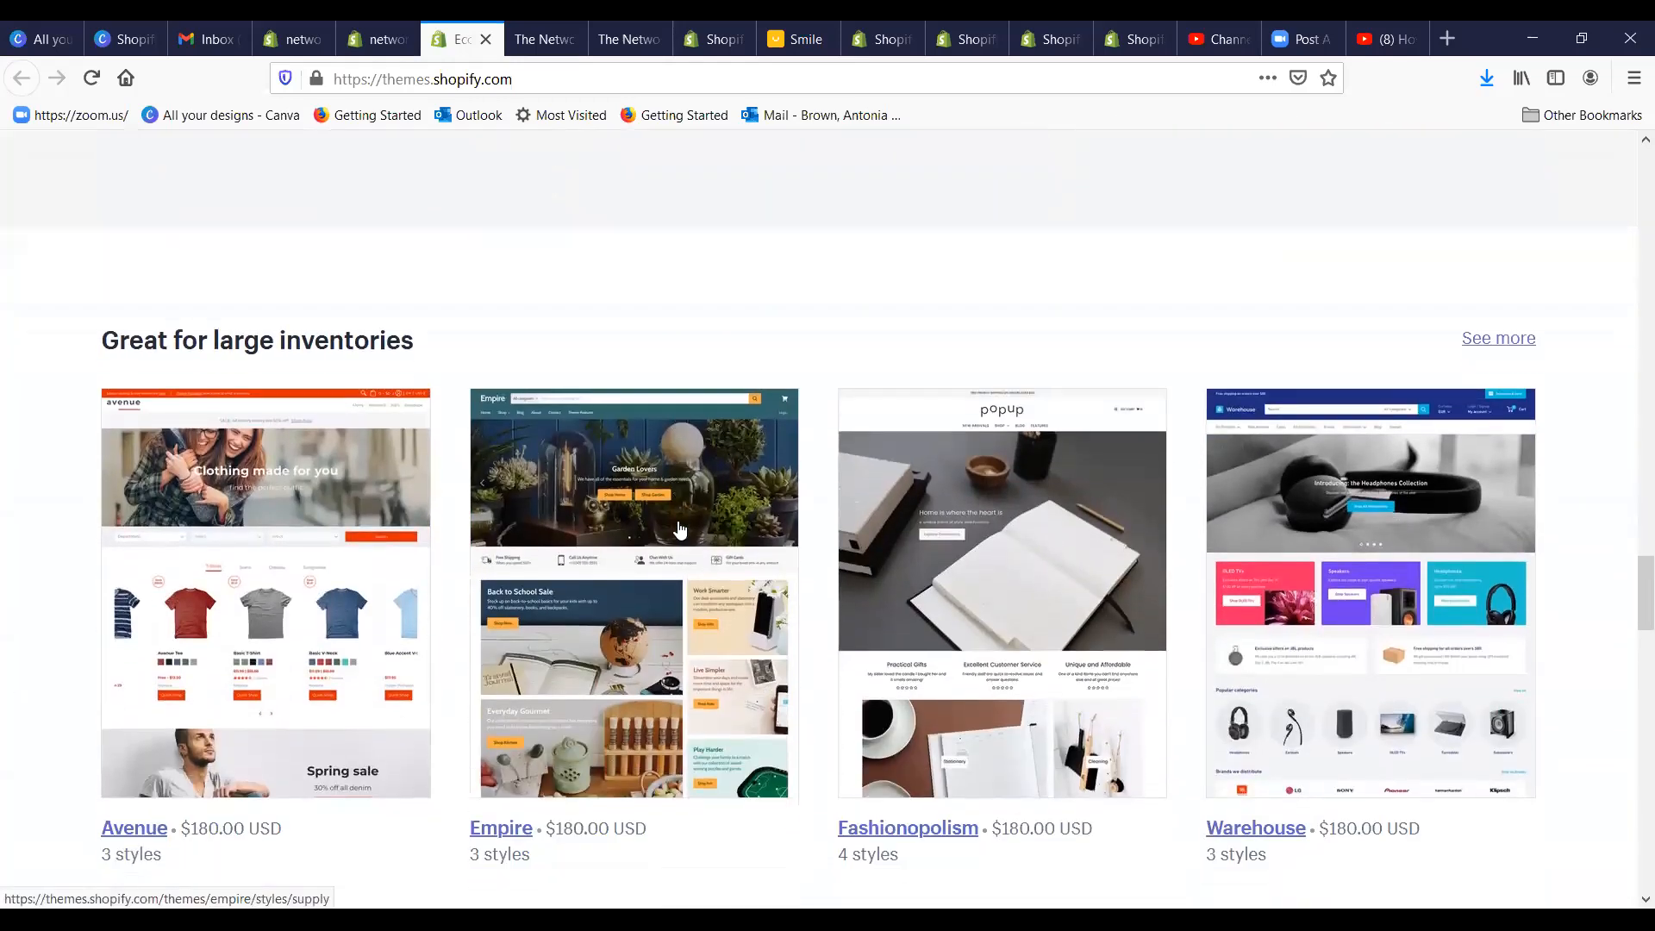
# Step: Examine the themes for large inventories, Fun and lively and small inventories, and return to the start of the store page
pyautogui.scroll(-5, 677, 526)
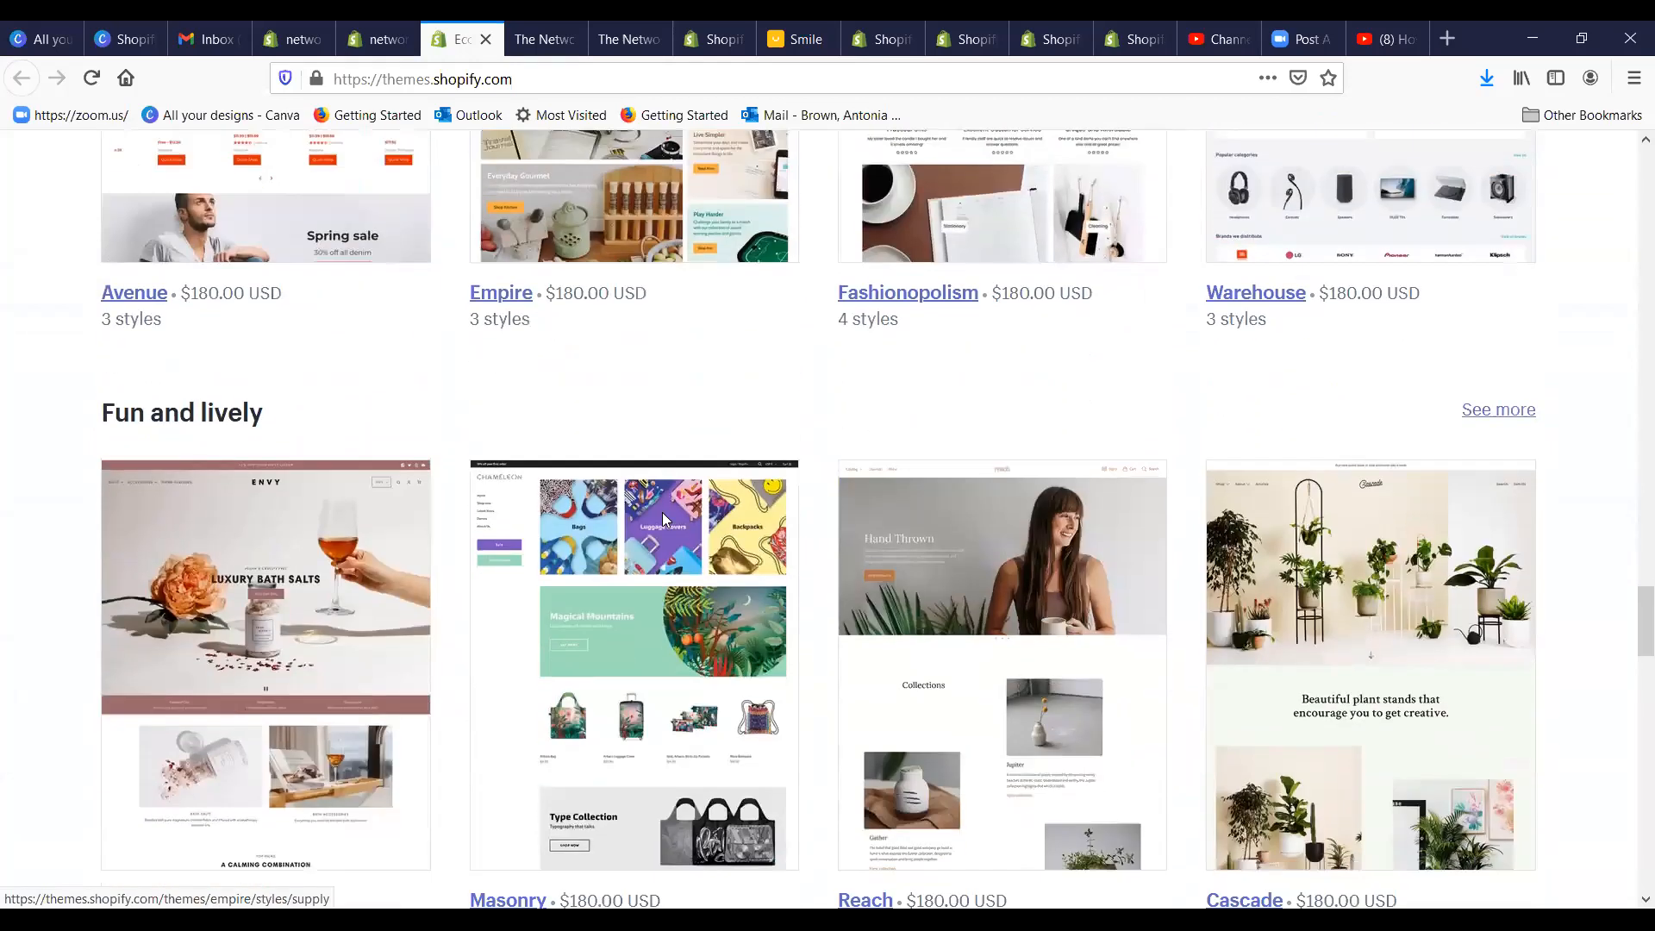
pyautogui.scroll(-1, 662, 517)
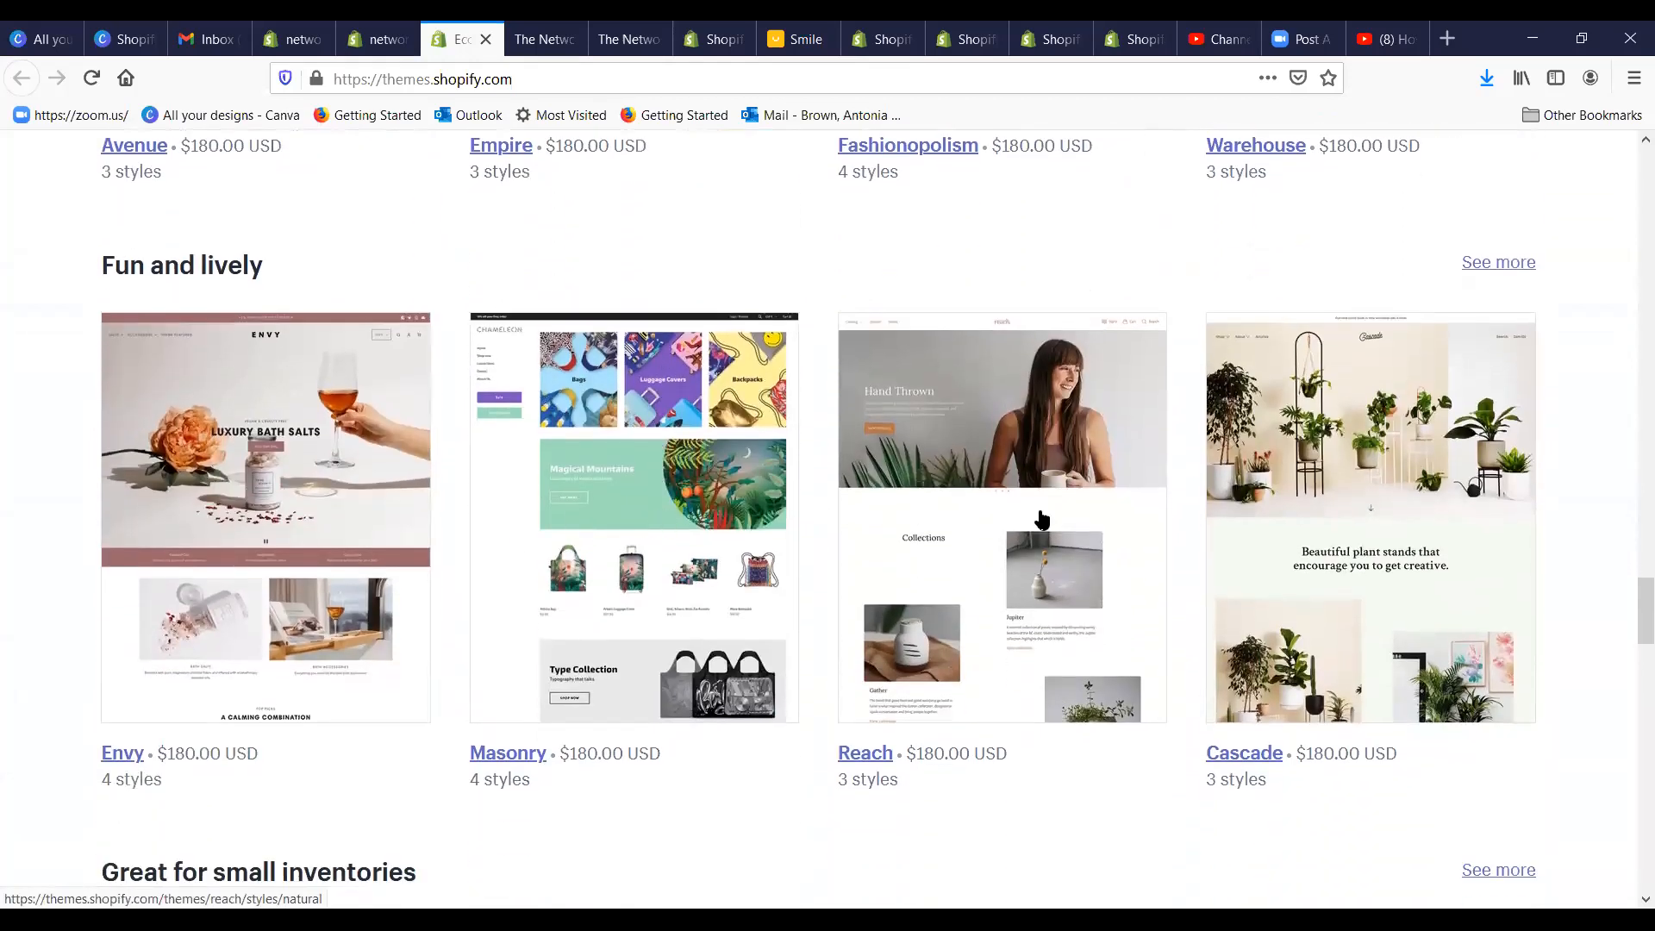
pyautogui.scroll(-4, 1040, 517)
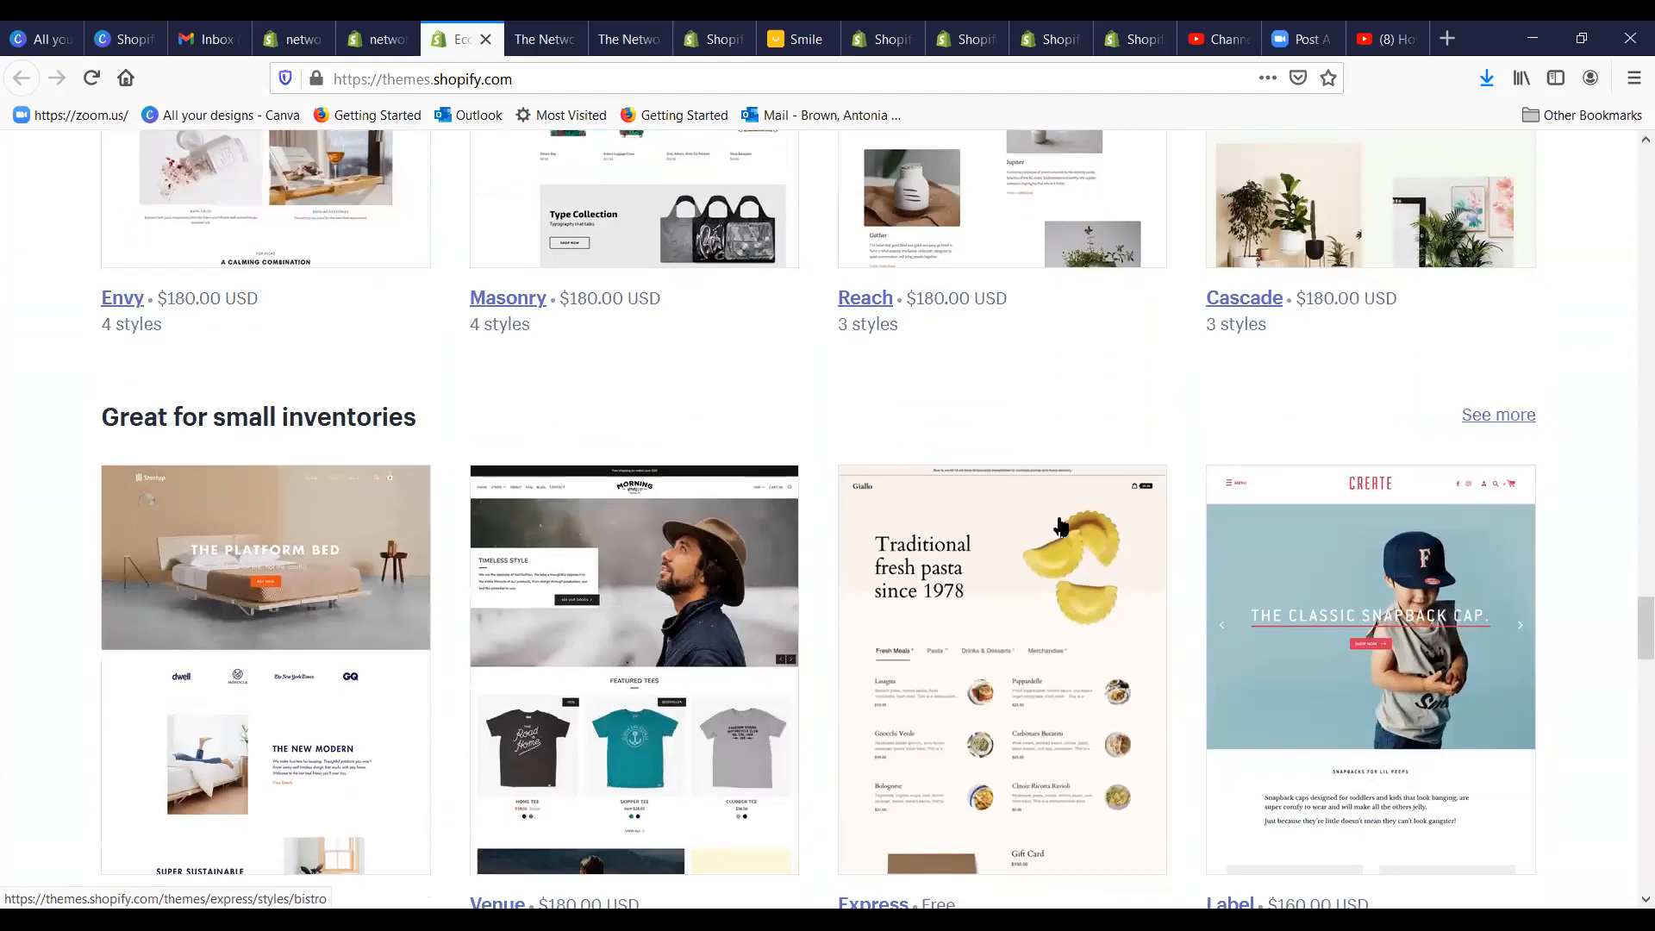
pyautogui.scroll(1, 1062, 523)
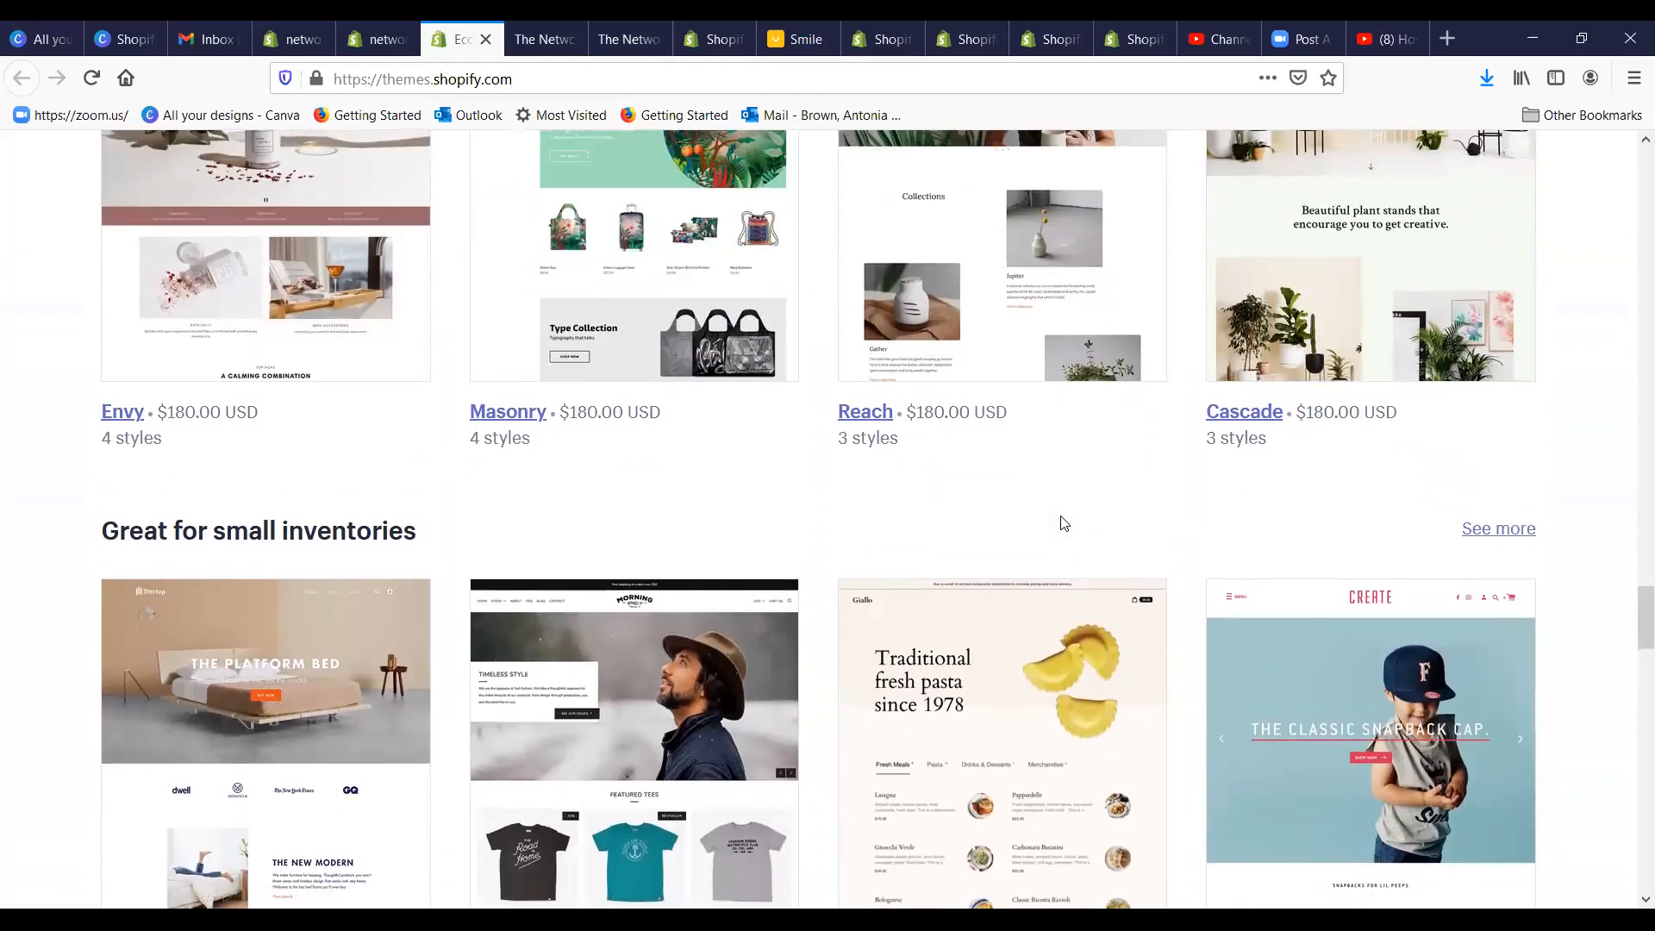
pyautogui.scroll(-2, 1063, 523)
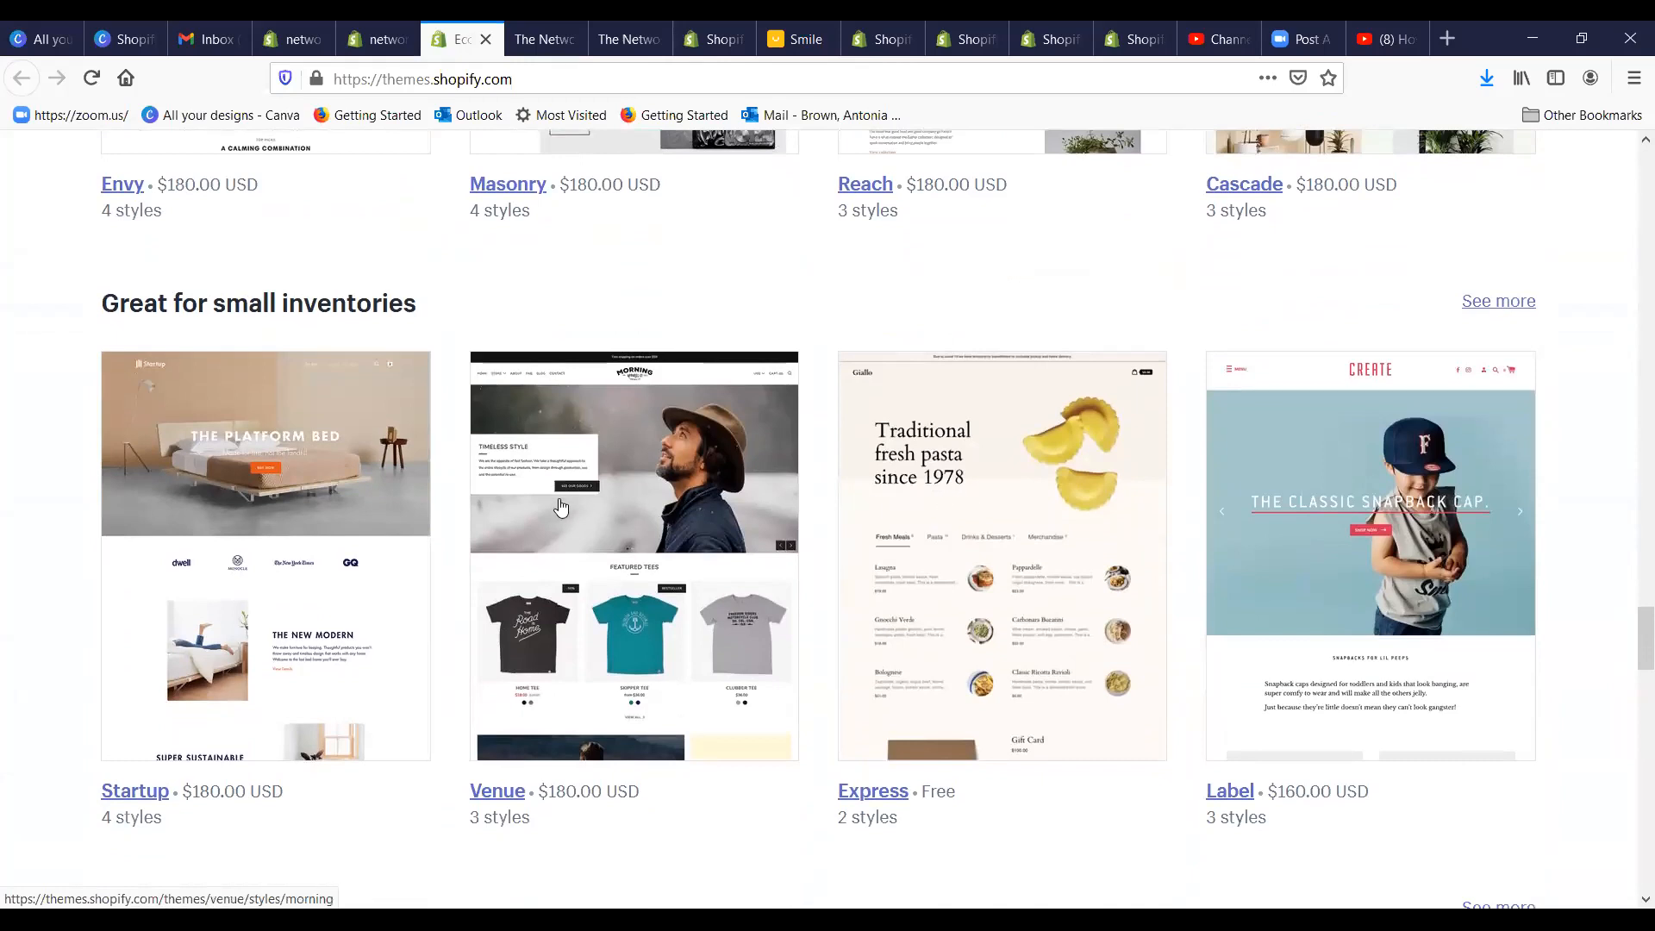
pyautogui.scroll(7, 842, 530)
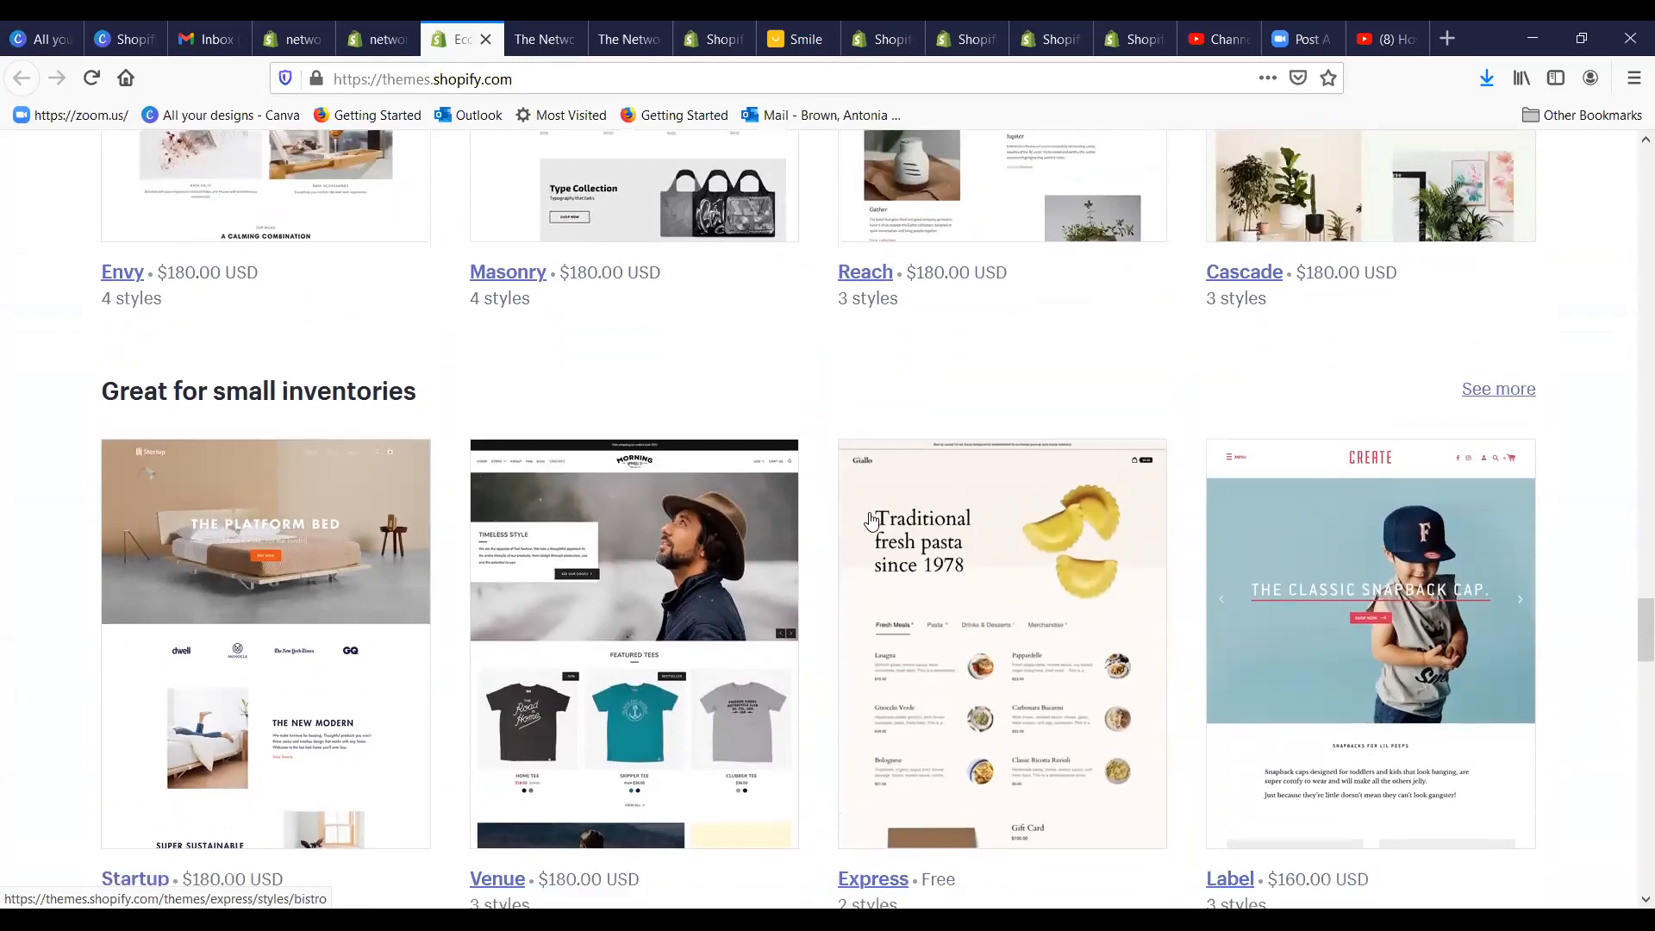
pyautogui.scroll(20, 843, 530)
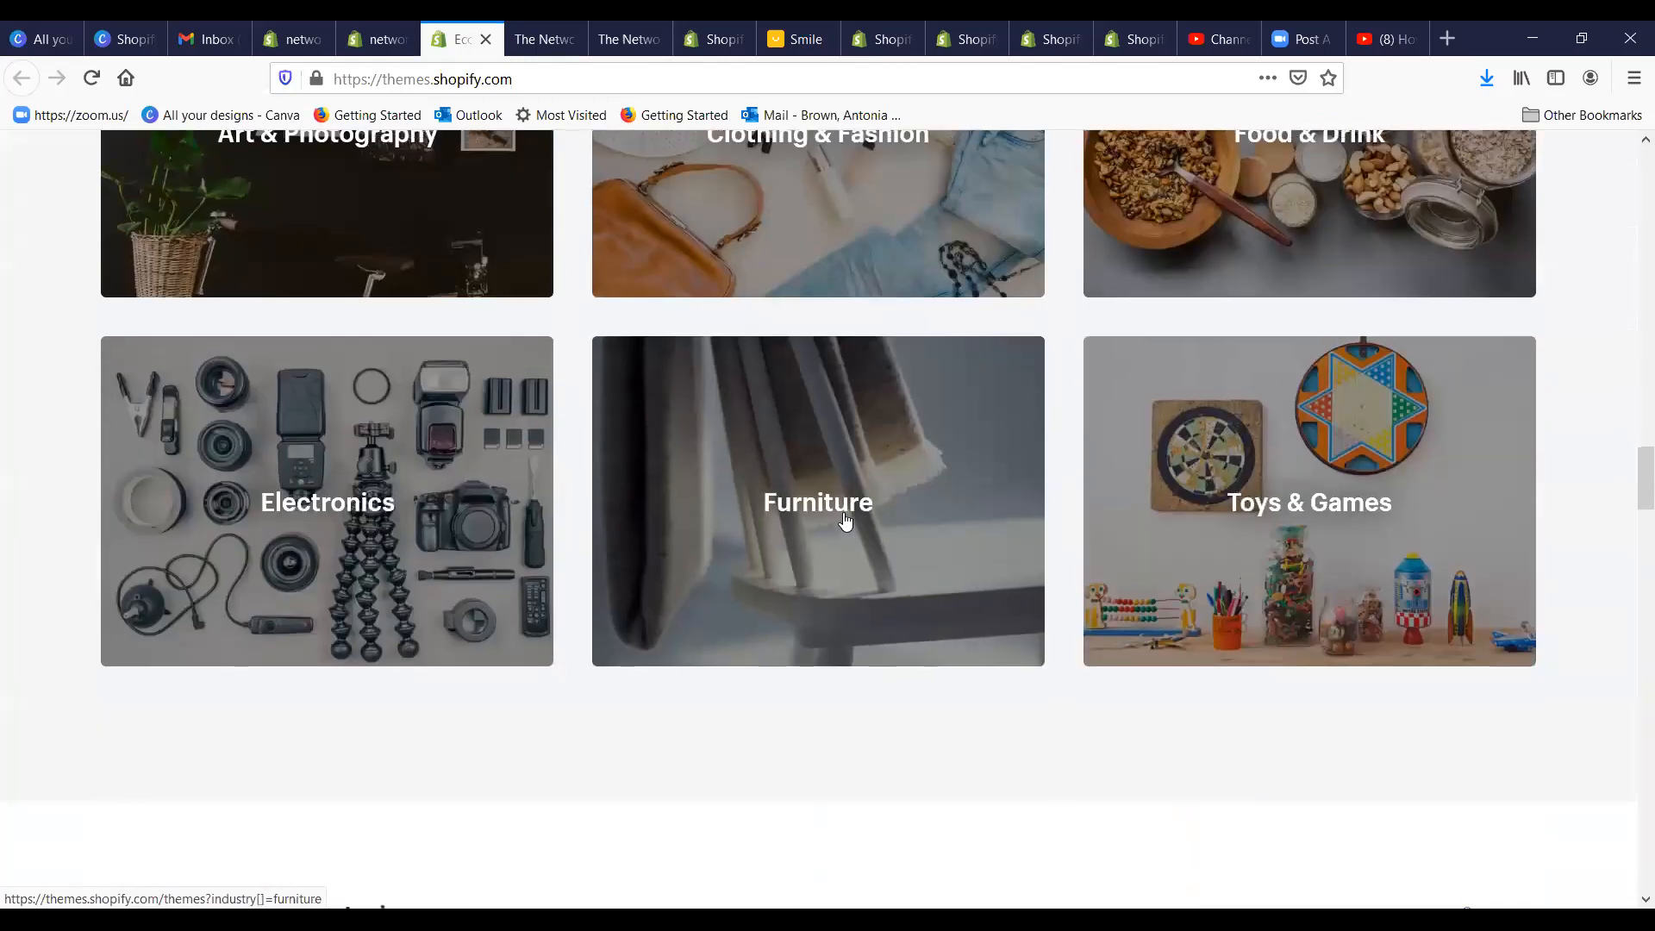
pyautogui.scroll(15, 868, 519)
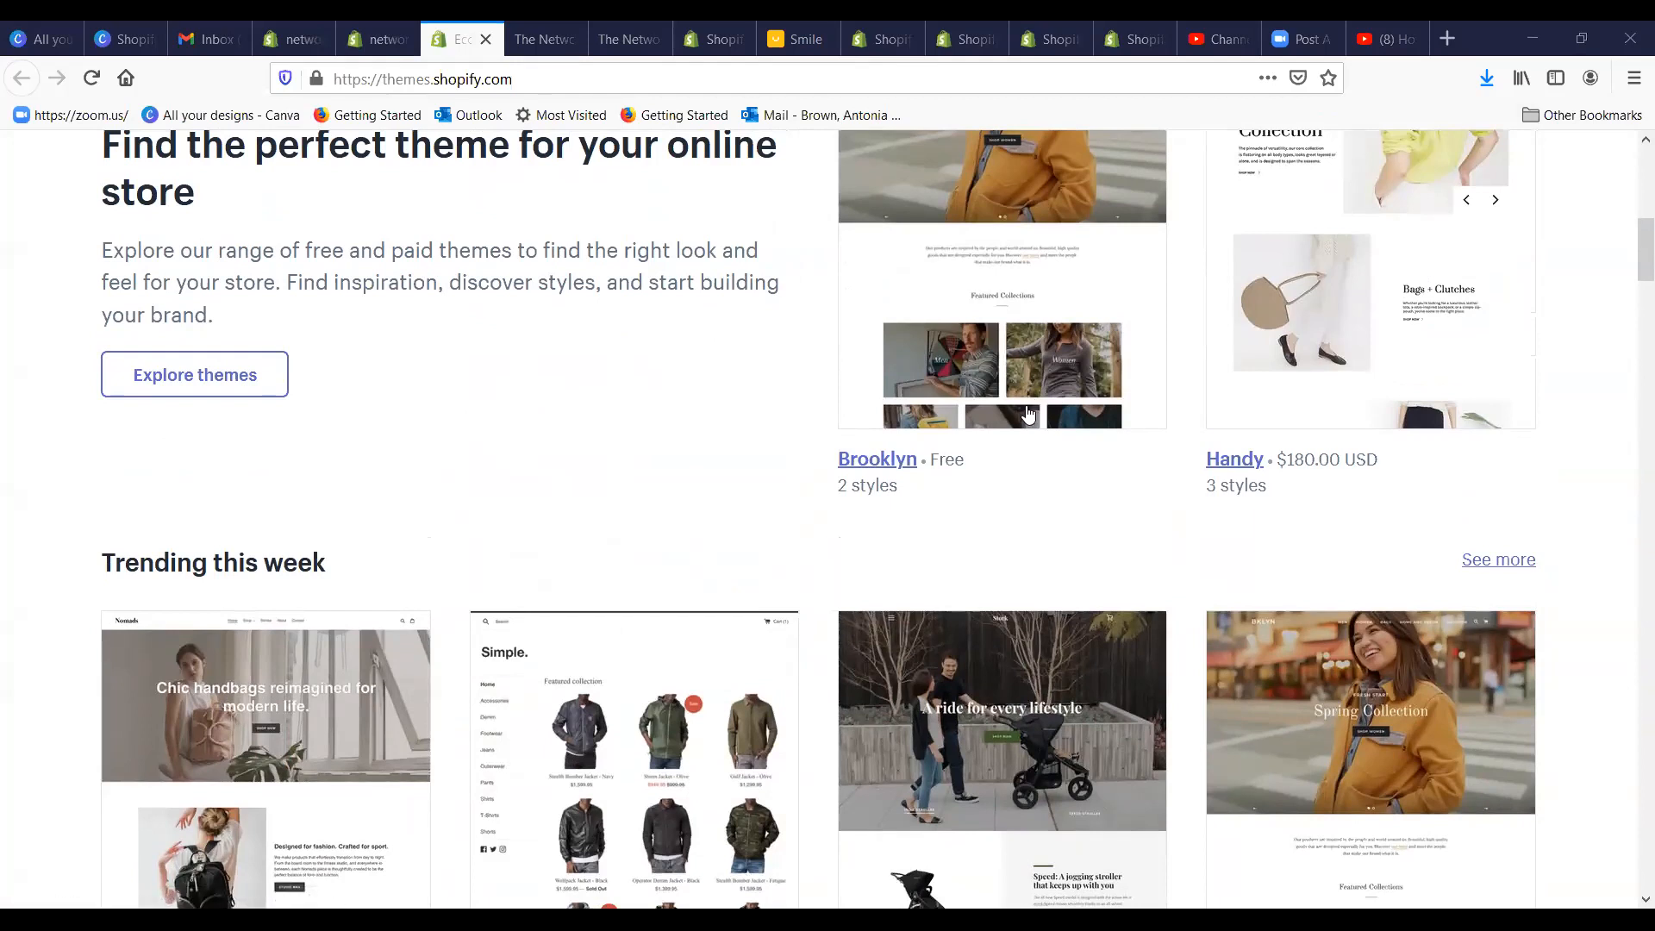
# Step: Open the Closet12812 store's web address in a new browser tab to view its storefront
pyautogui.click(621, 381)
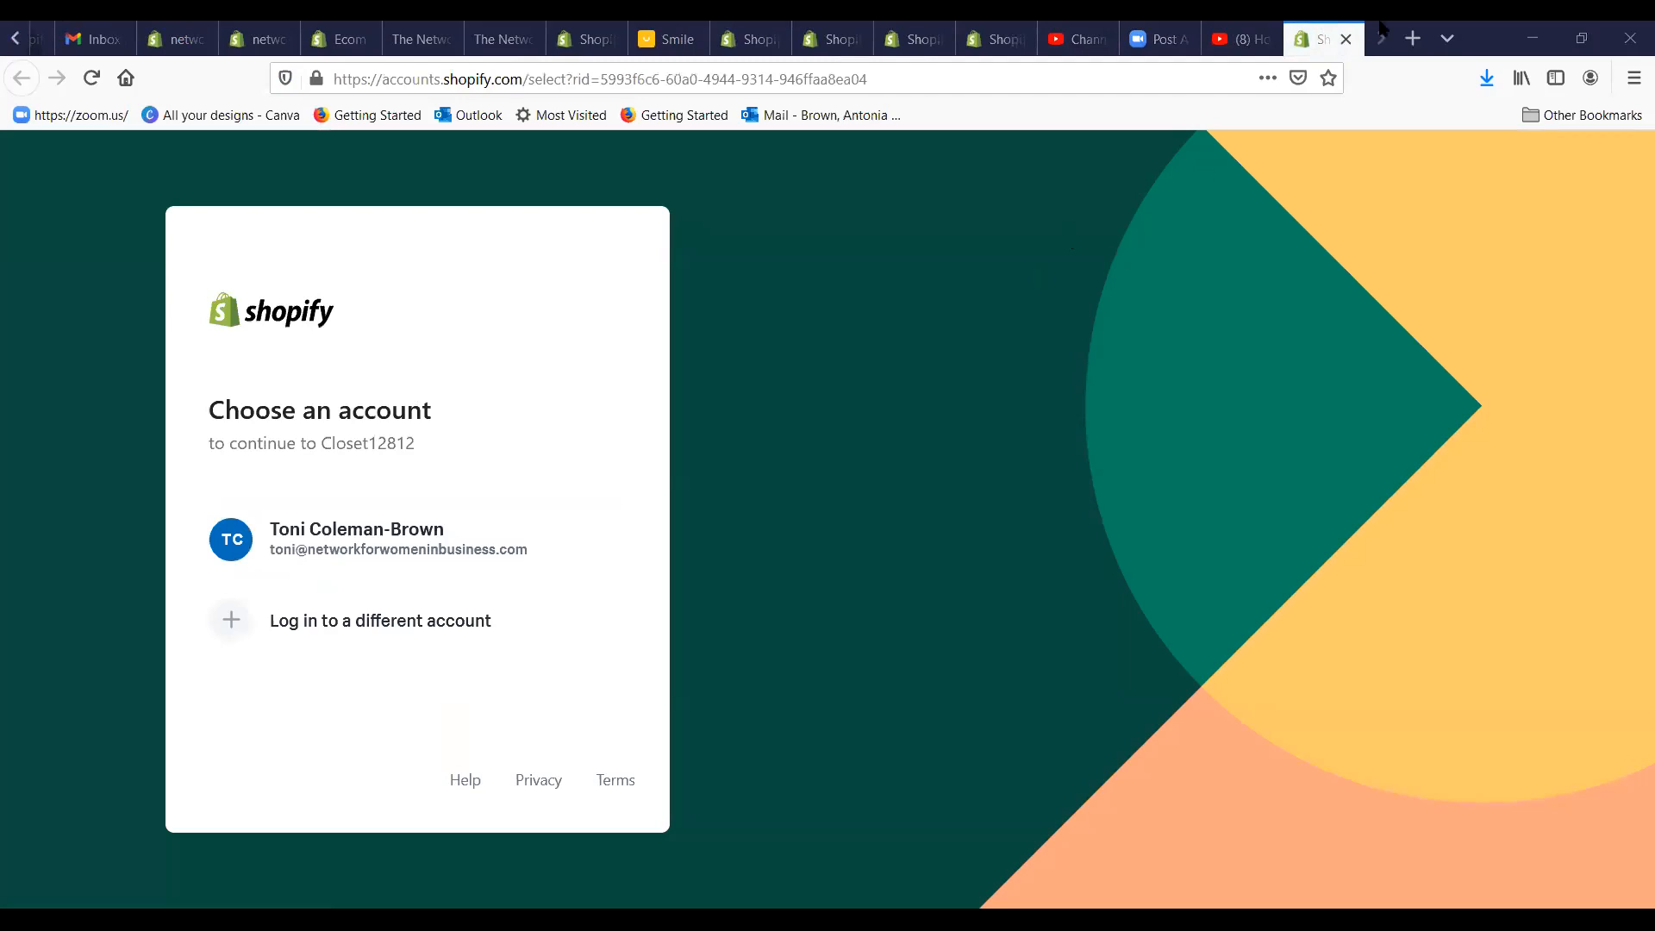
pyautogui.click(1414, 38)
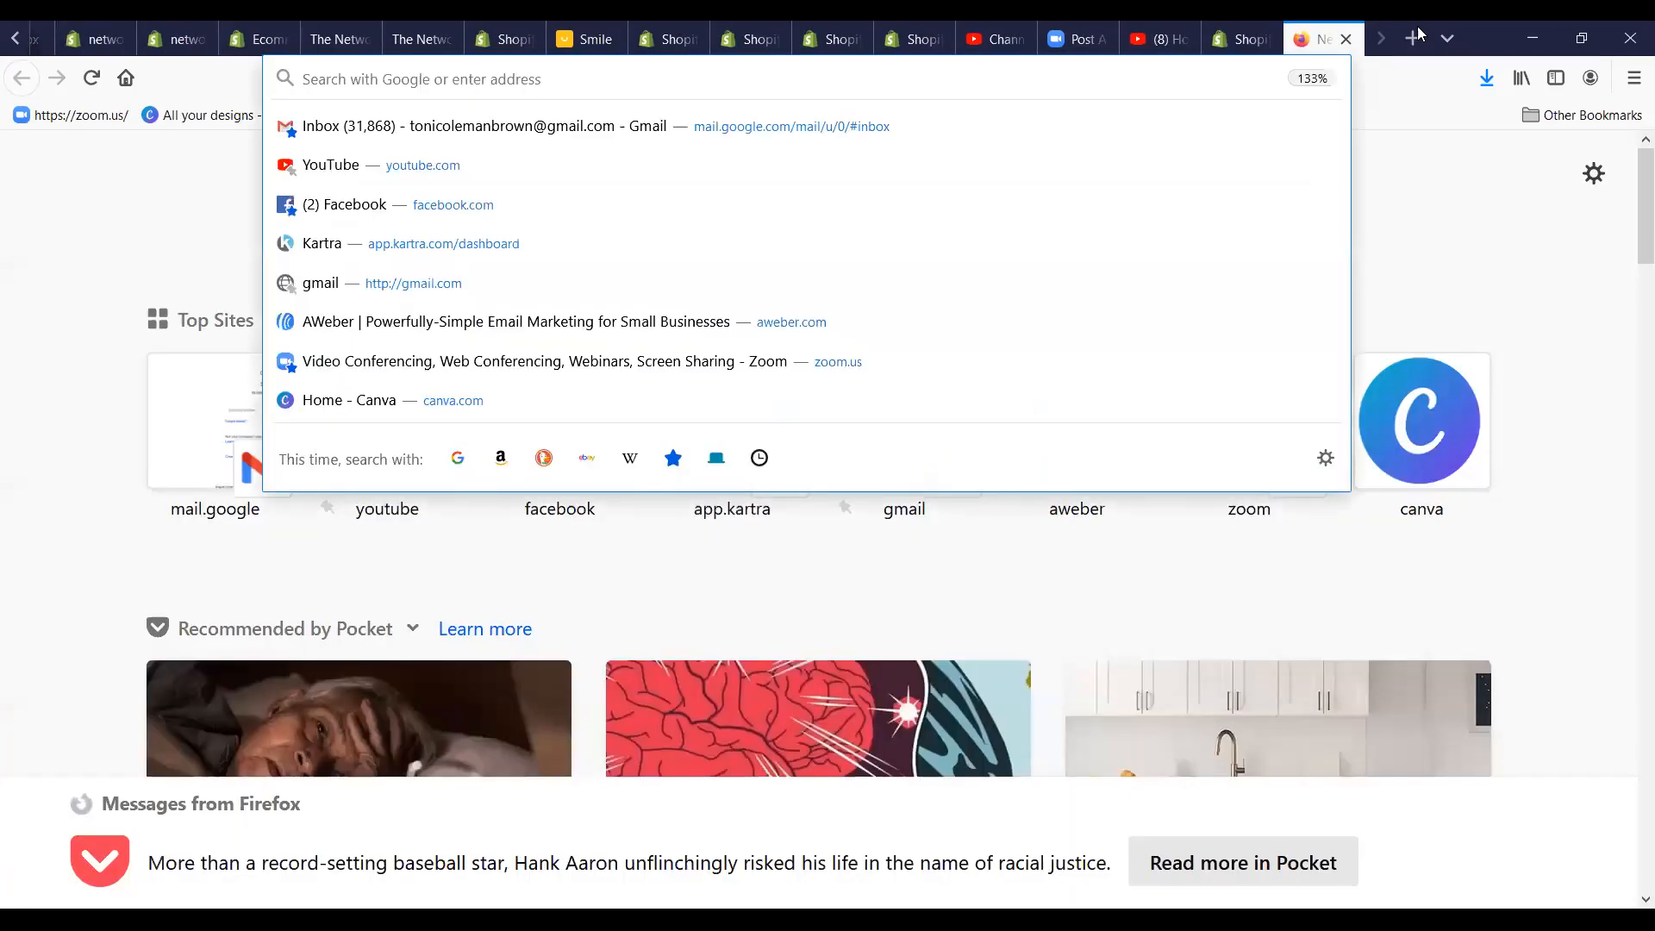
pyautogui.hotkey('ctrl', 'v')
pyautogui.press('Return')
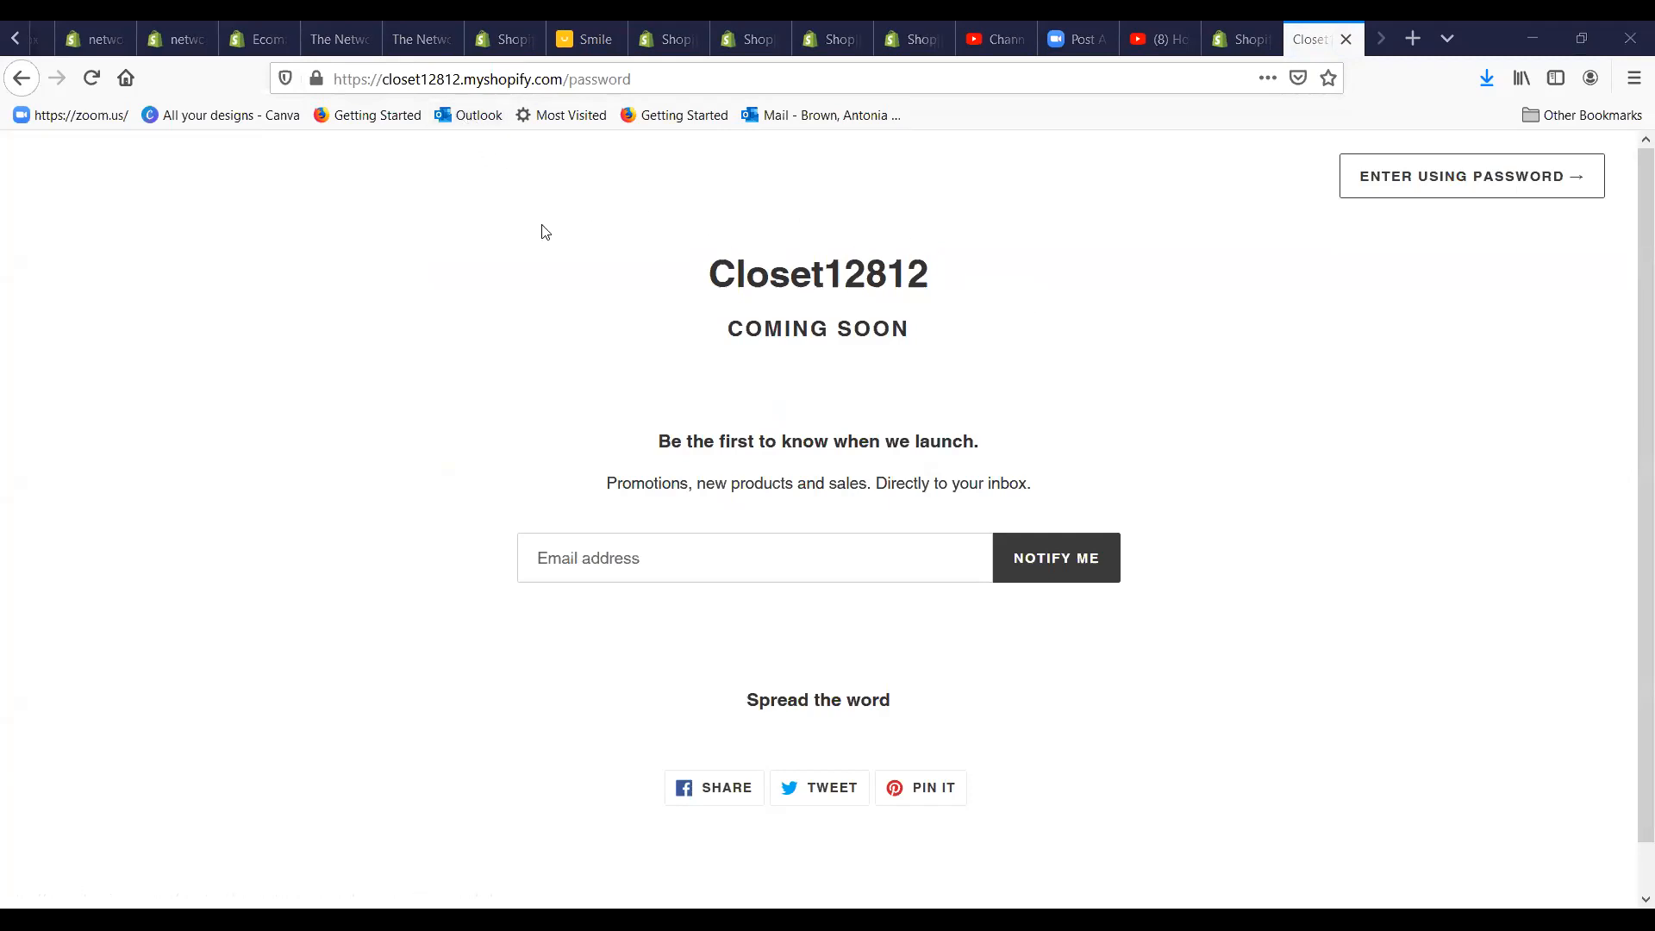
# Step: Return to the Network for Women in Business store's Themes page and view its current Debut theme
pyautogui.click(83, 44)
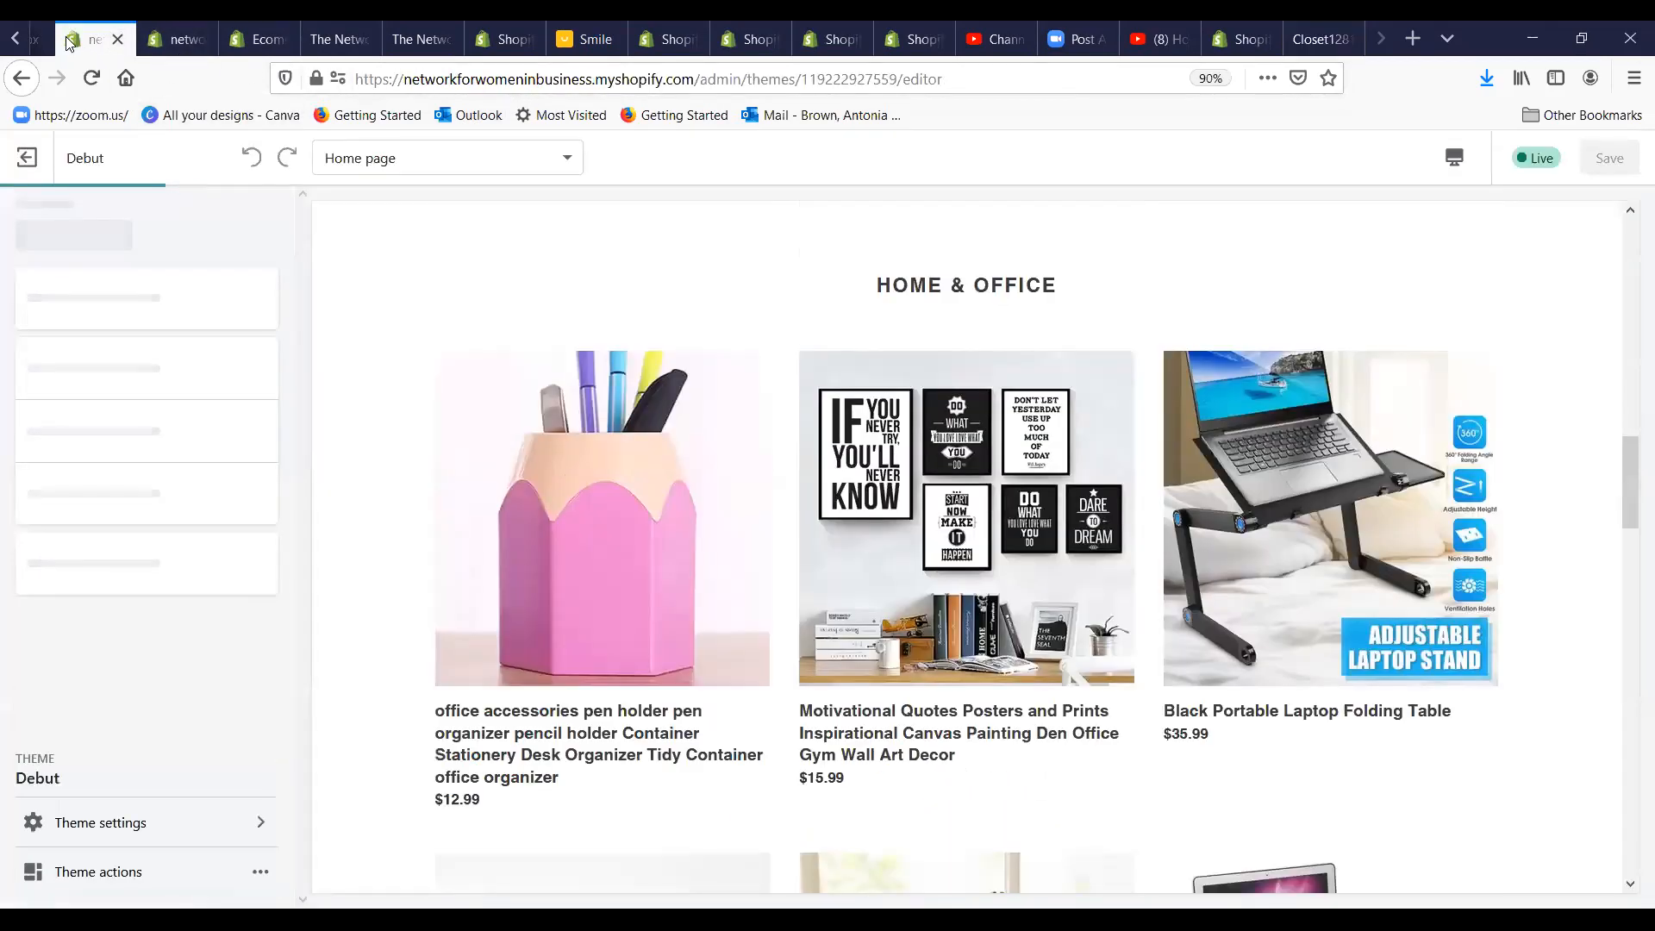
pyautogui.click(24, 39)
pyautogui.click(399, 43)
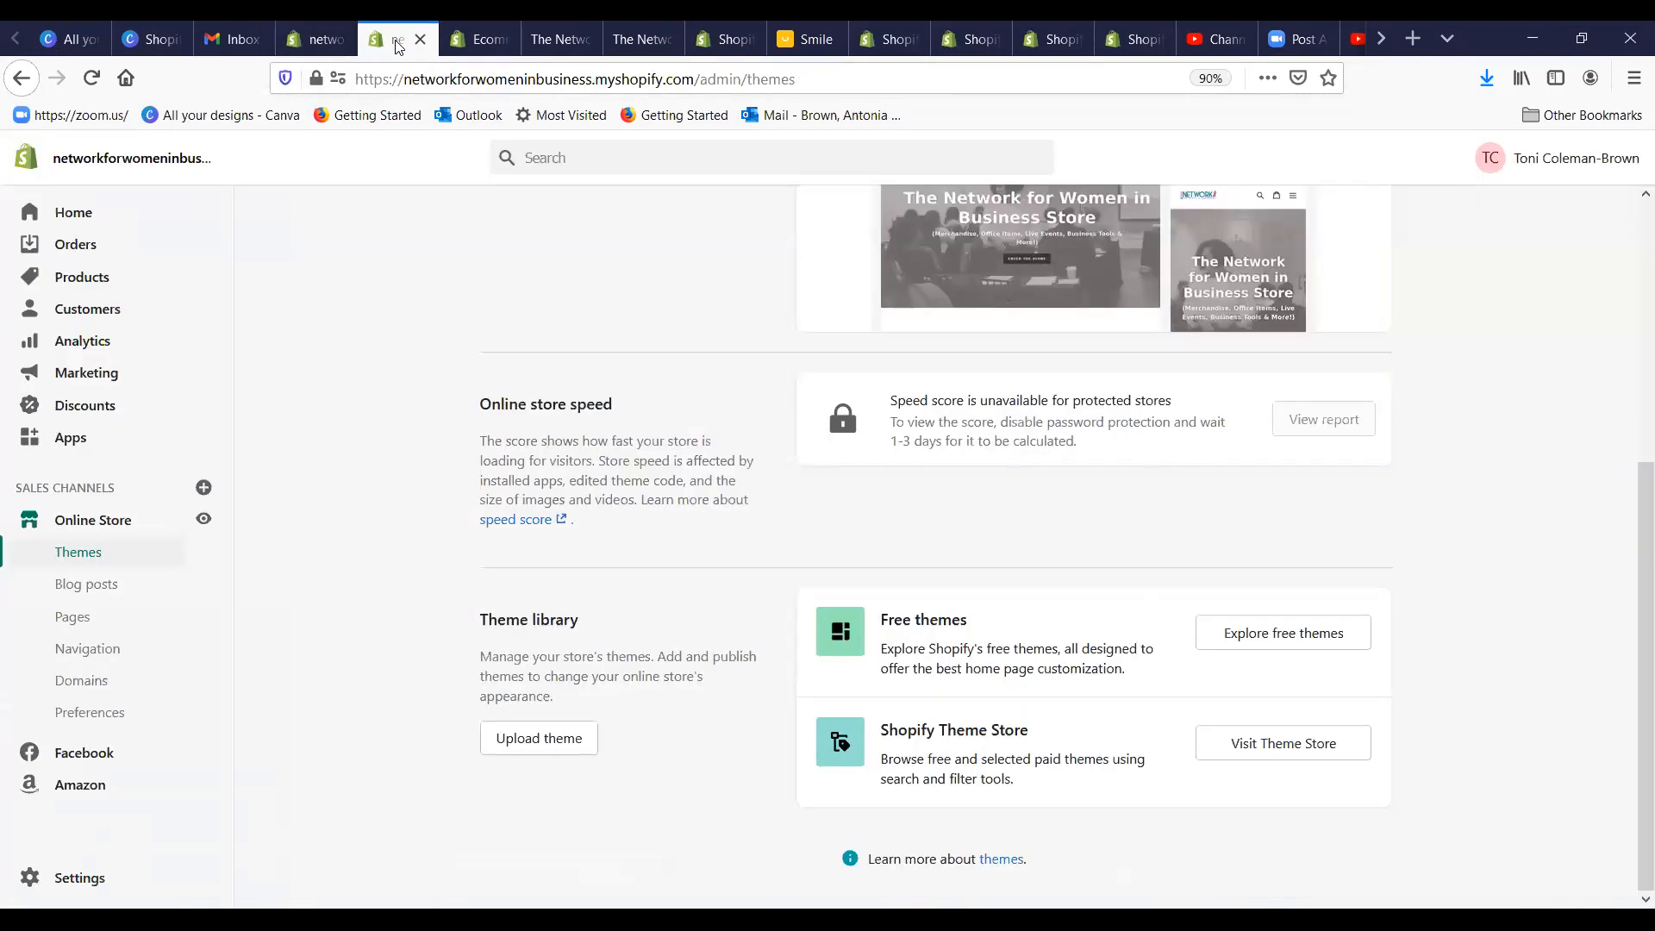
pyautogui.scroll(5, 1505, 390)
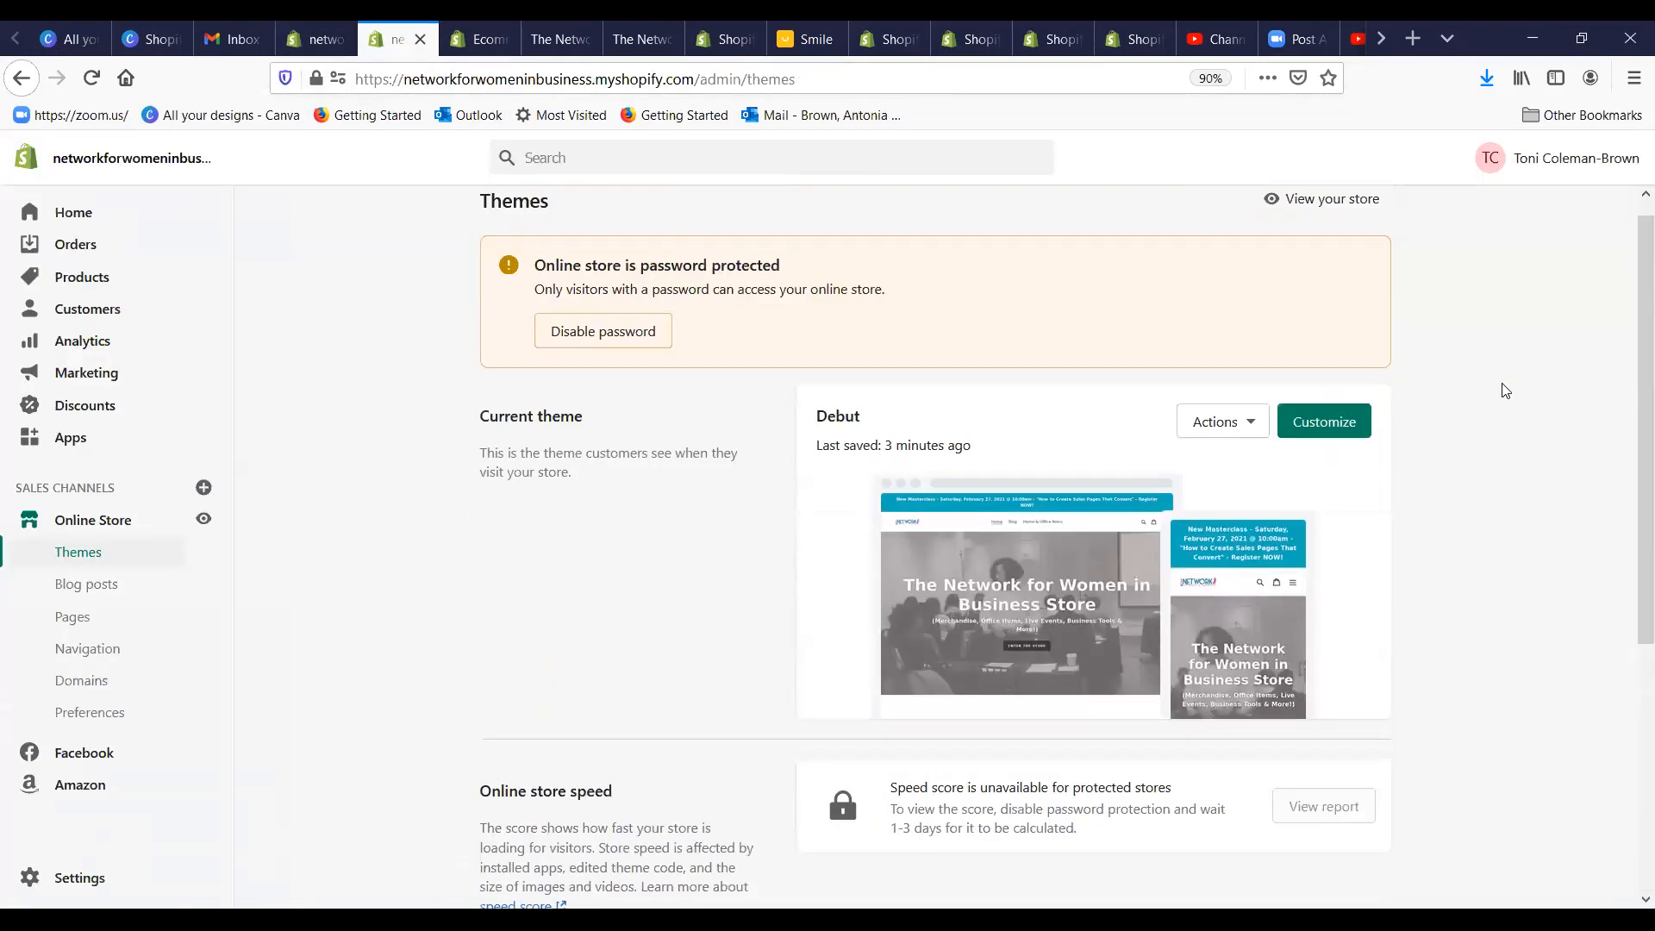
# Step: Review the Themes page down to the theme library, and open the blog post "About the Network for Women in Business Store"
pyautogui.scroll(-5, 1502, 386)
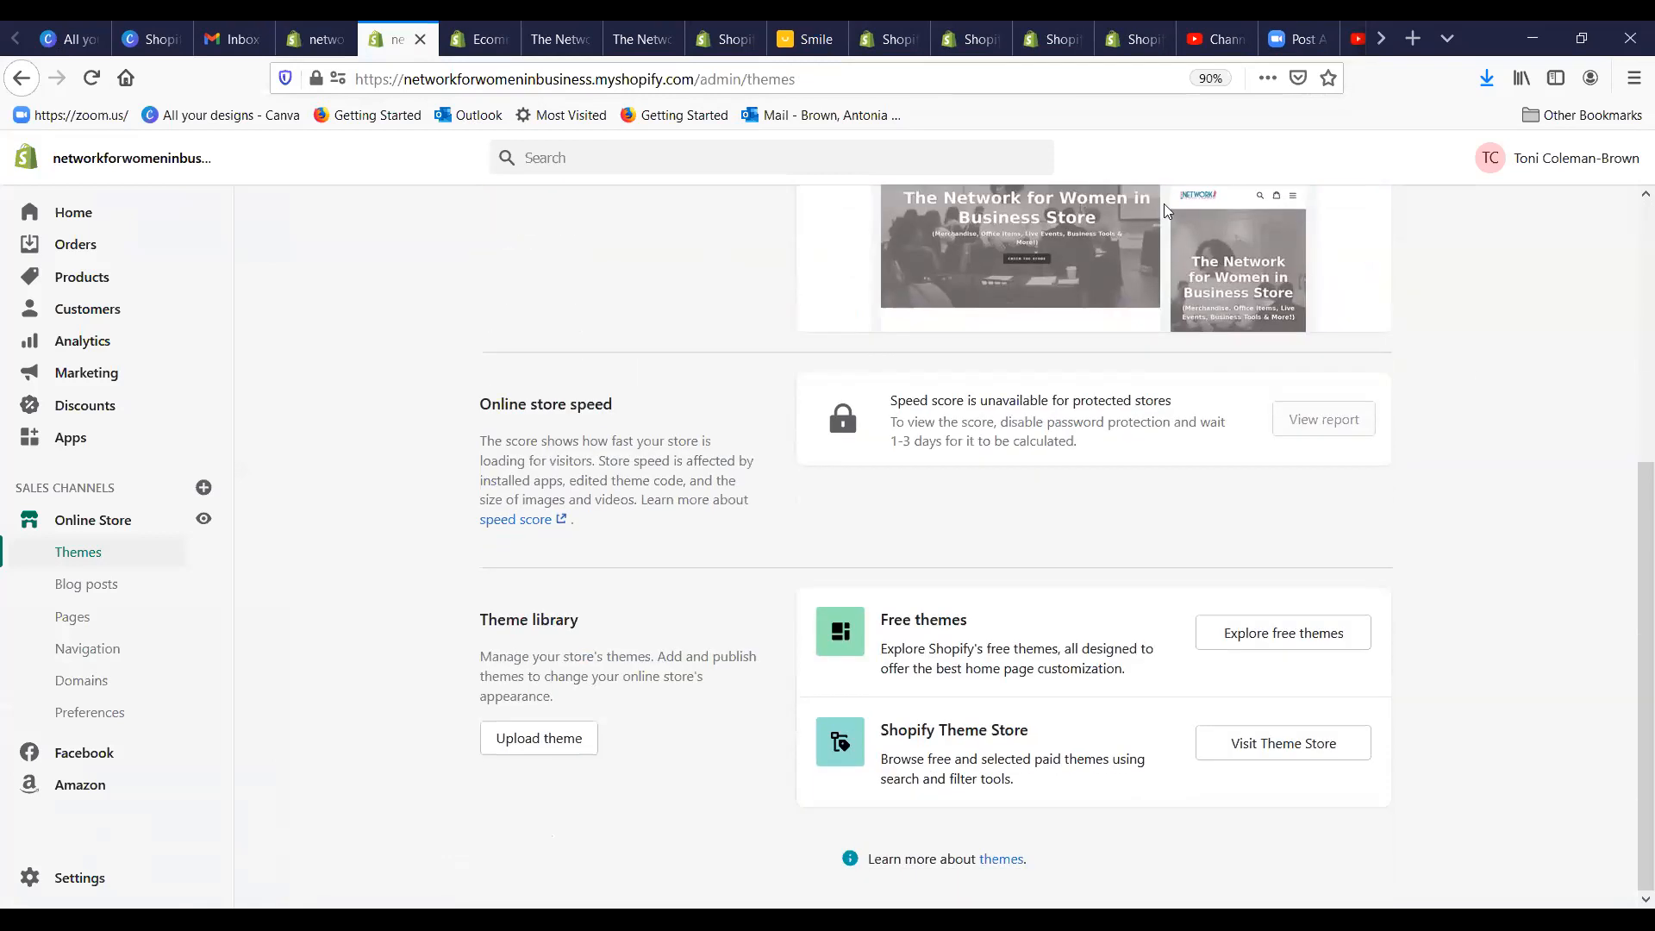
pyautogui.scroll(5, 578, 293)
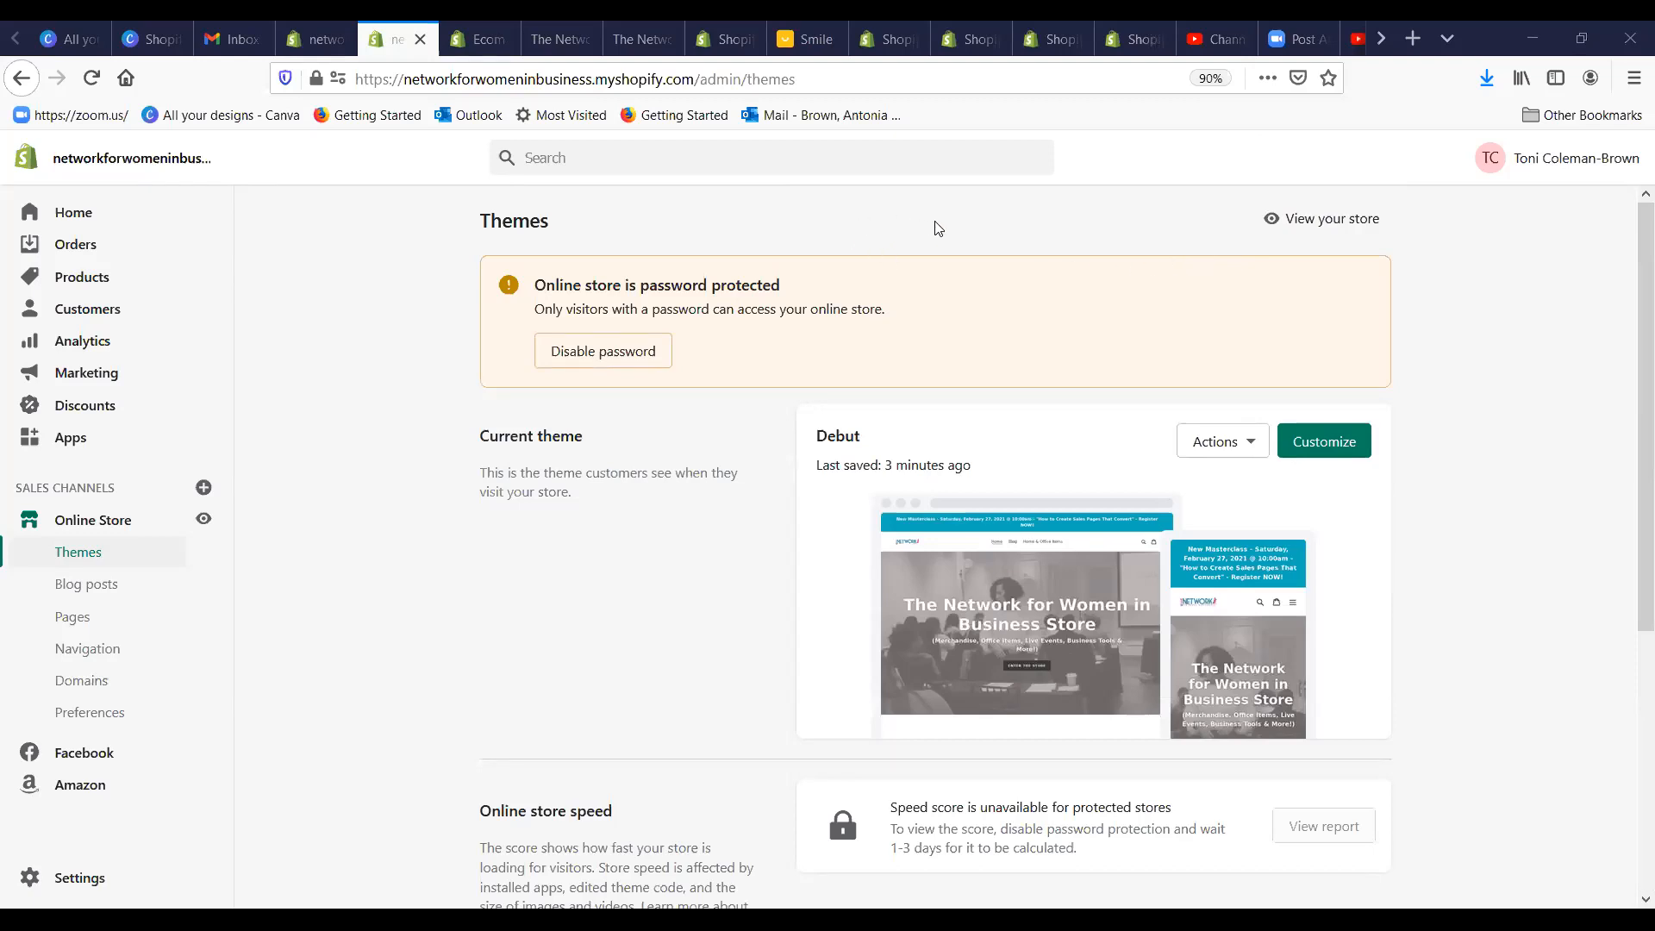
pyautogui.scroll(-5, 603, 414)
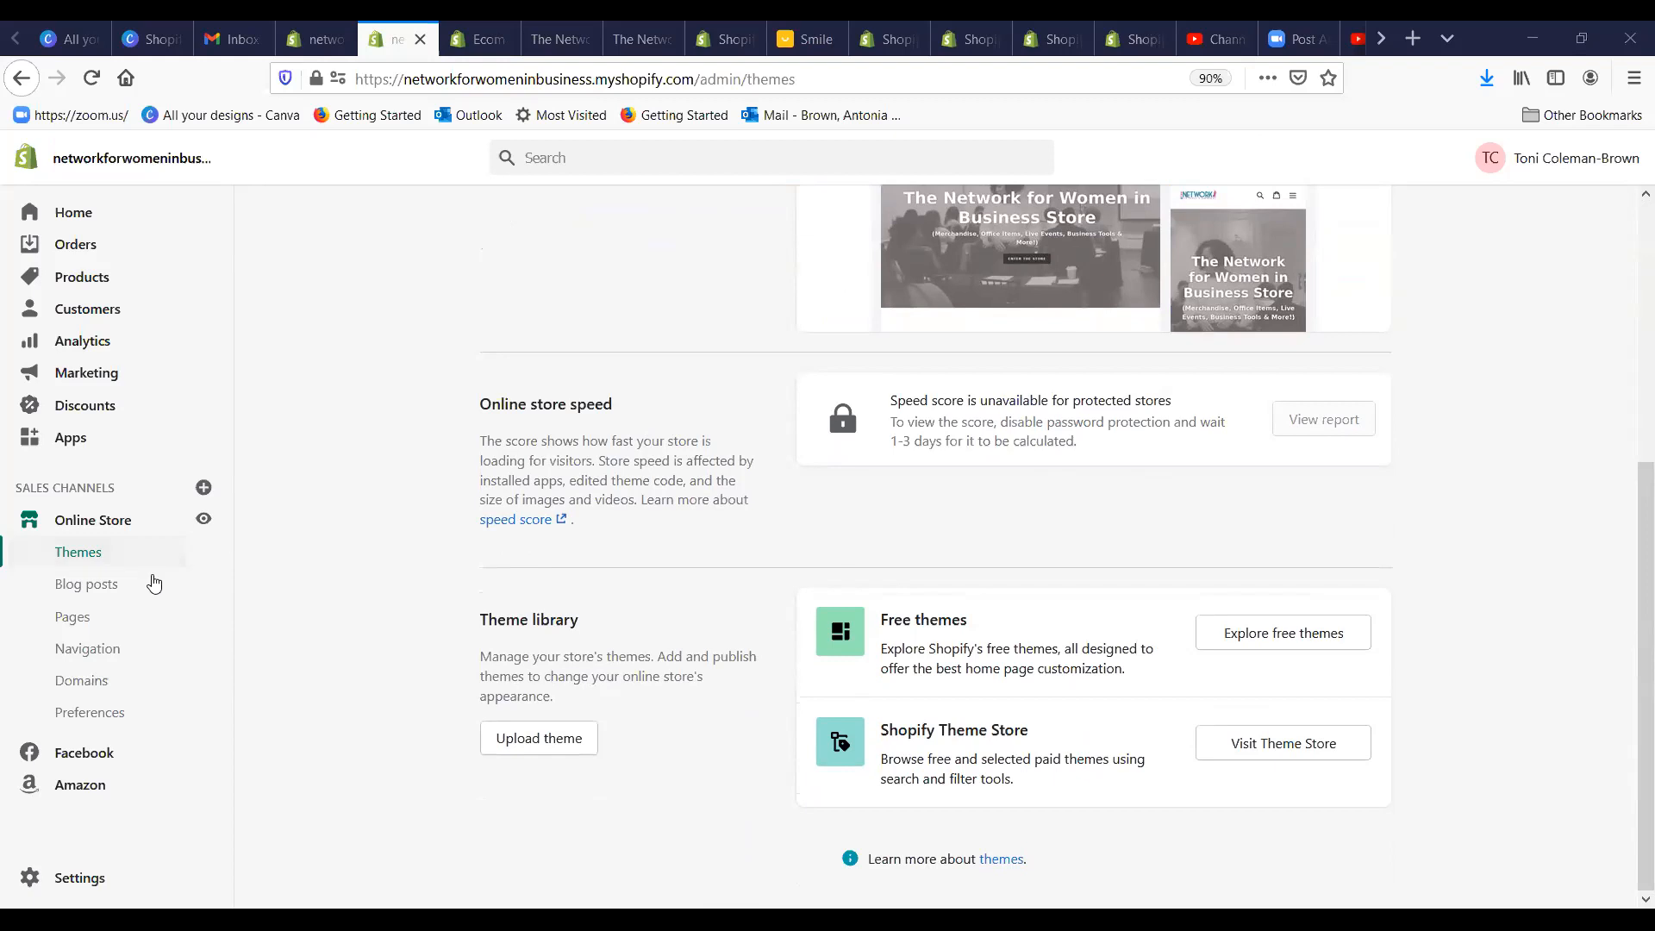
pyautogui.click(101, 588)
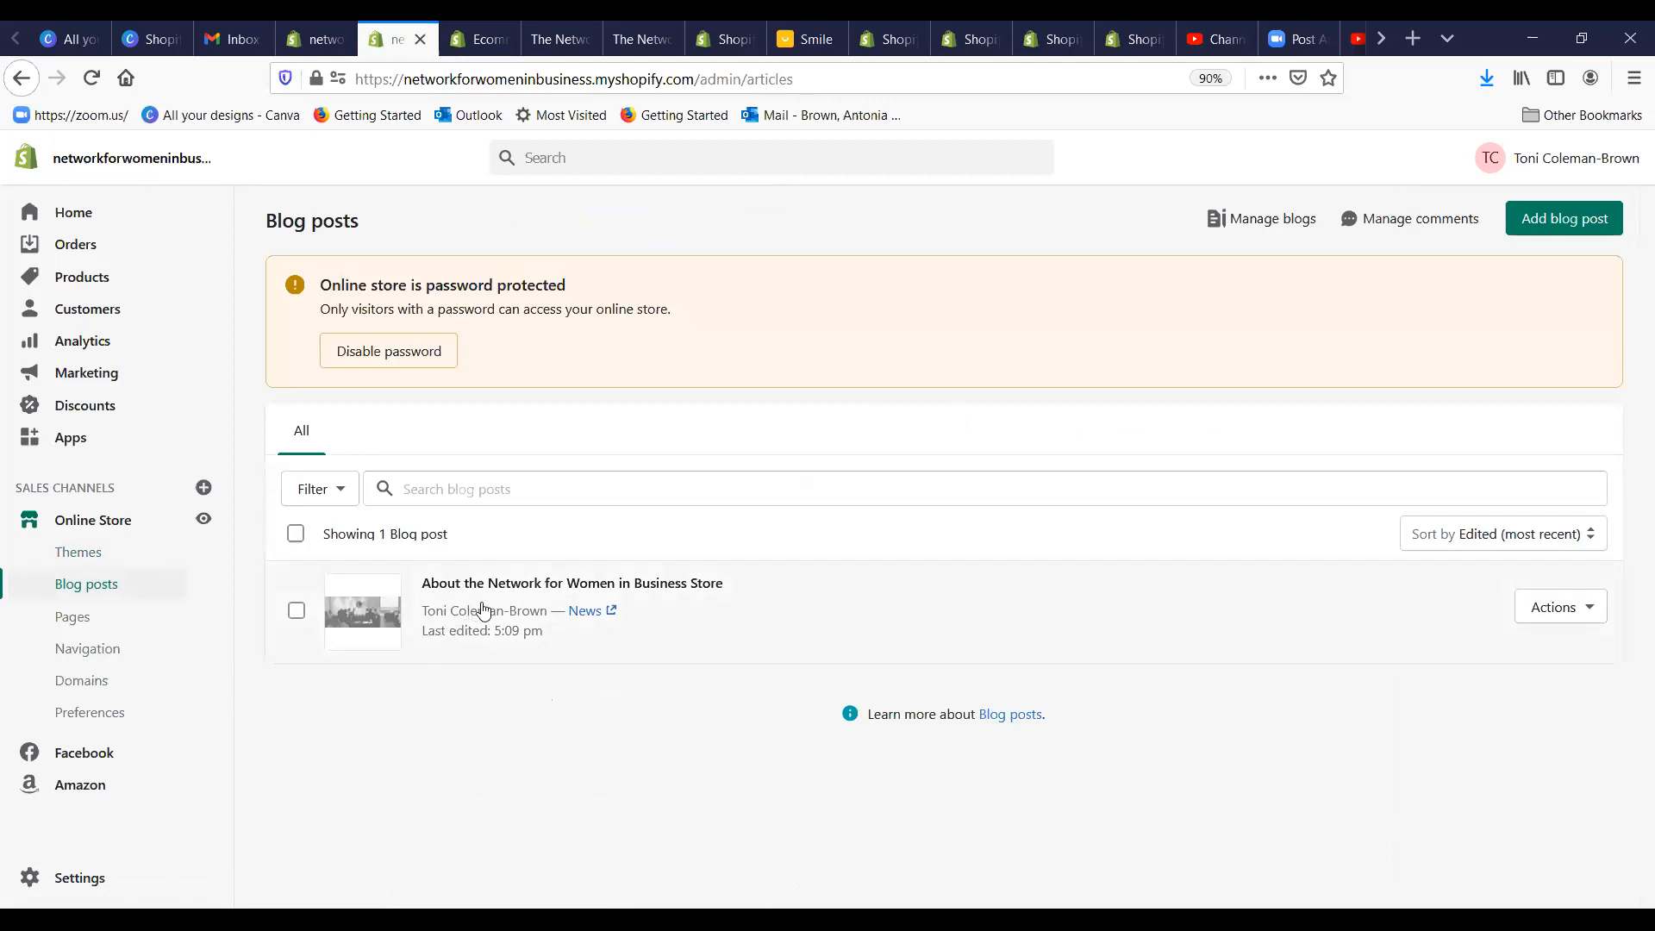
pyautogui.click(534, 589)
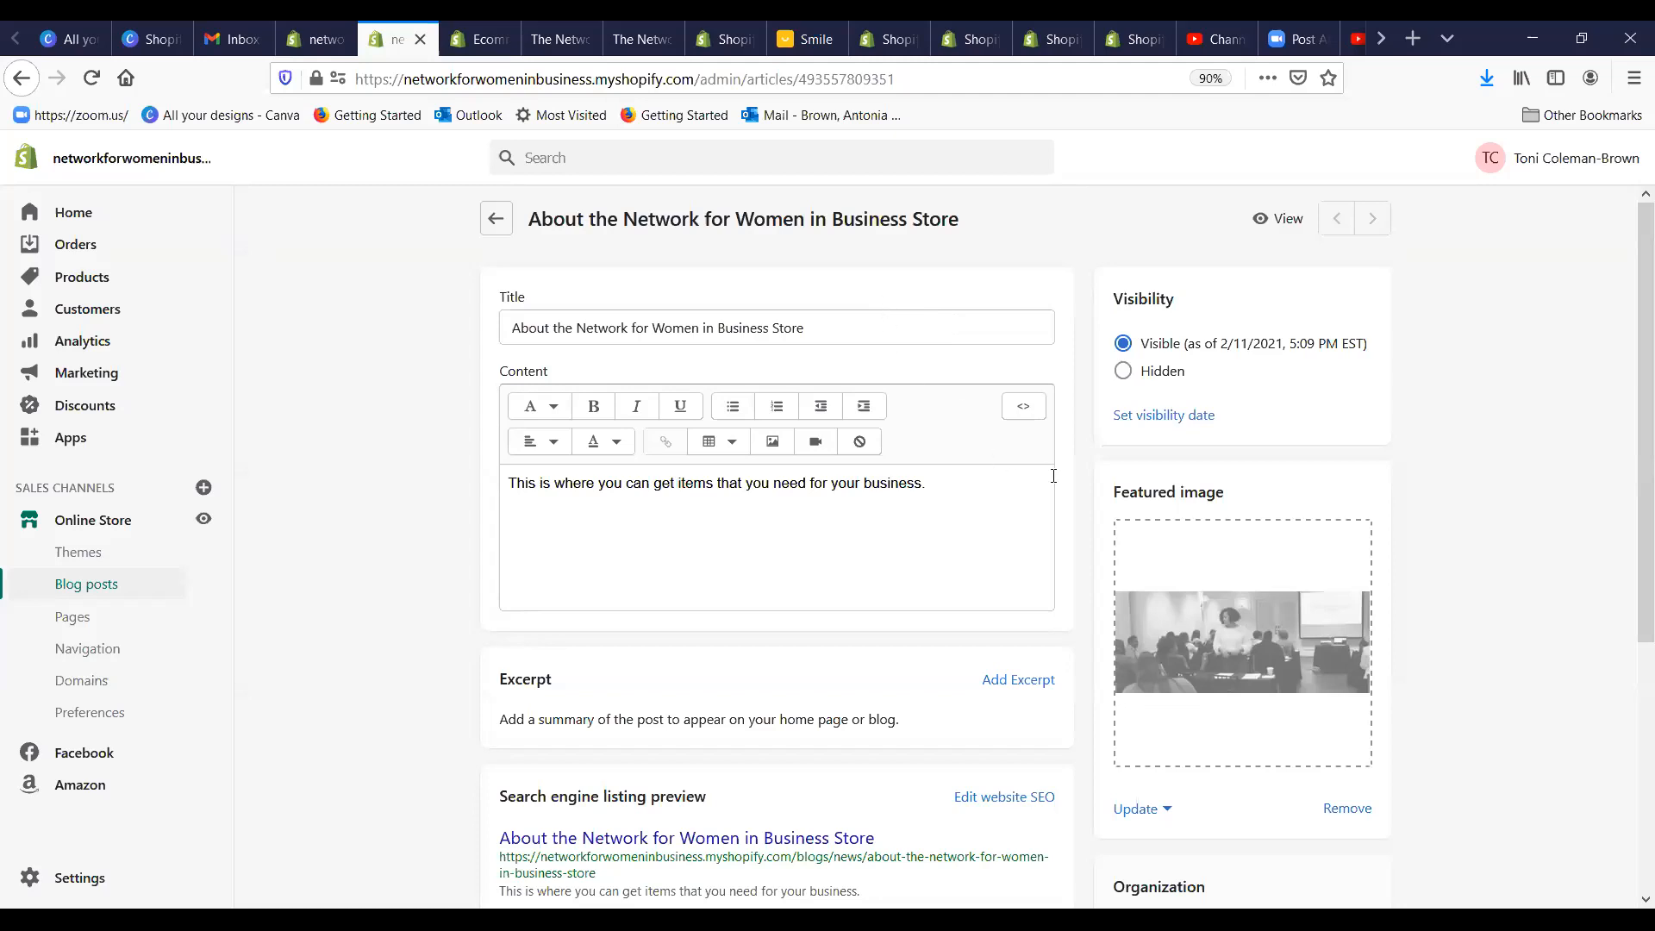
# Step: Examine the blog post's website SEO settings, including the page title, description, and URL and handle
pyautogui.scroll(-4, 988, 485)
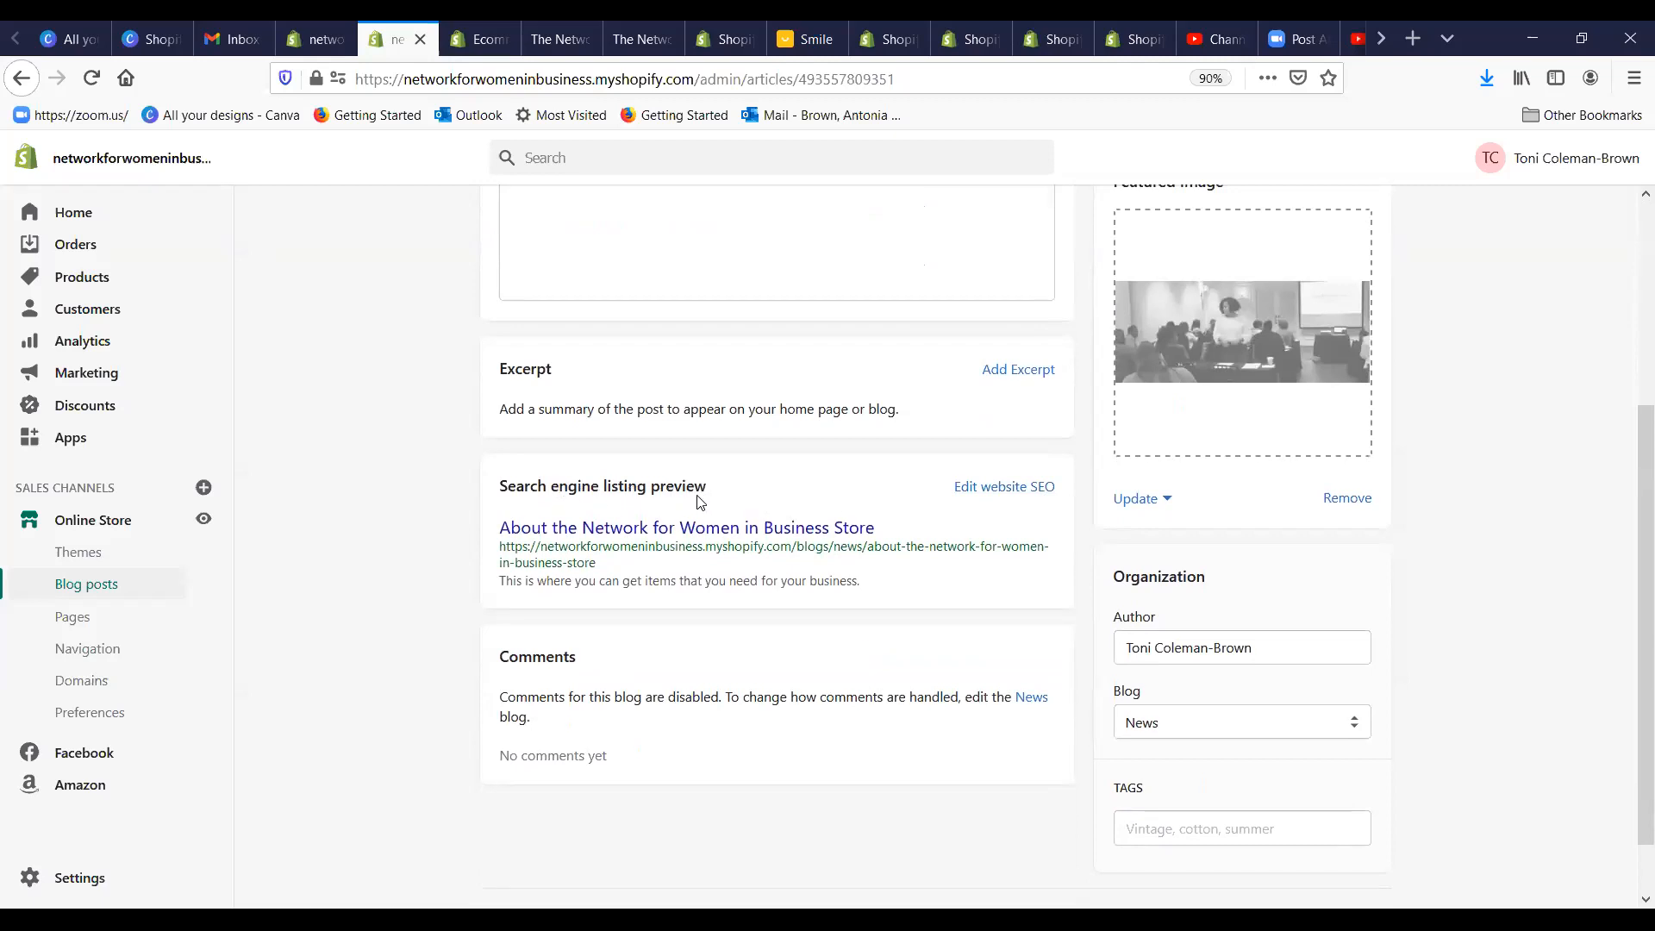
pyautogui.click(999, 493)
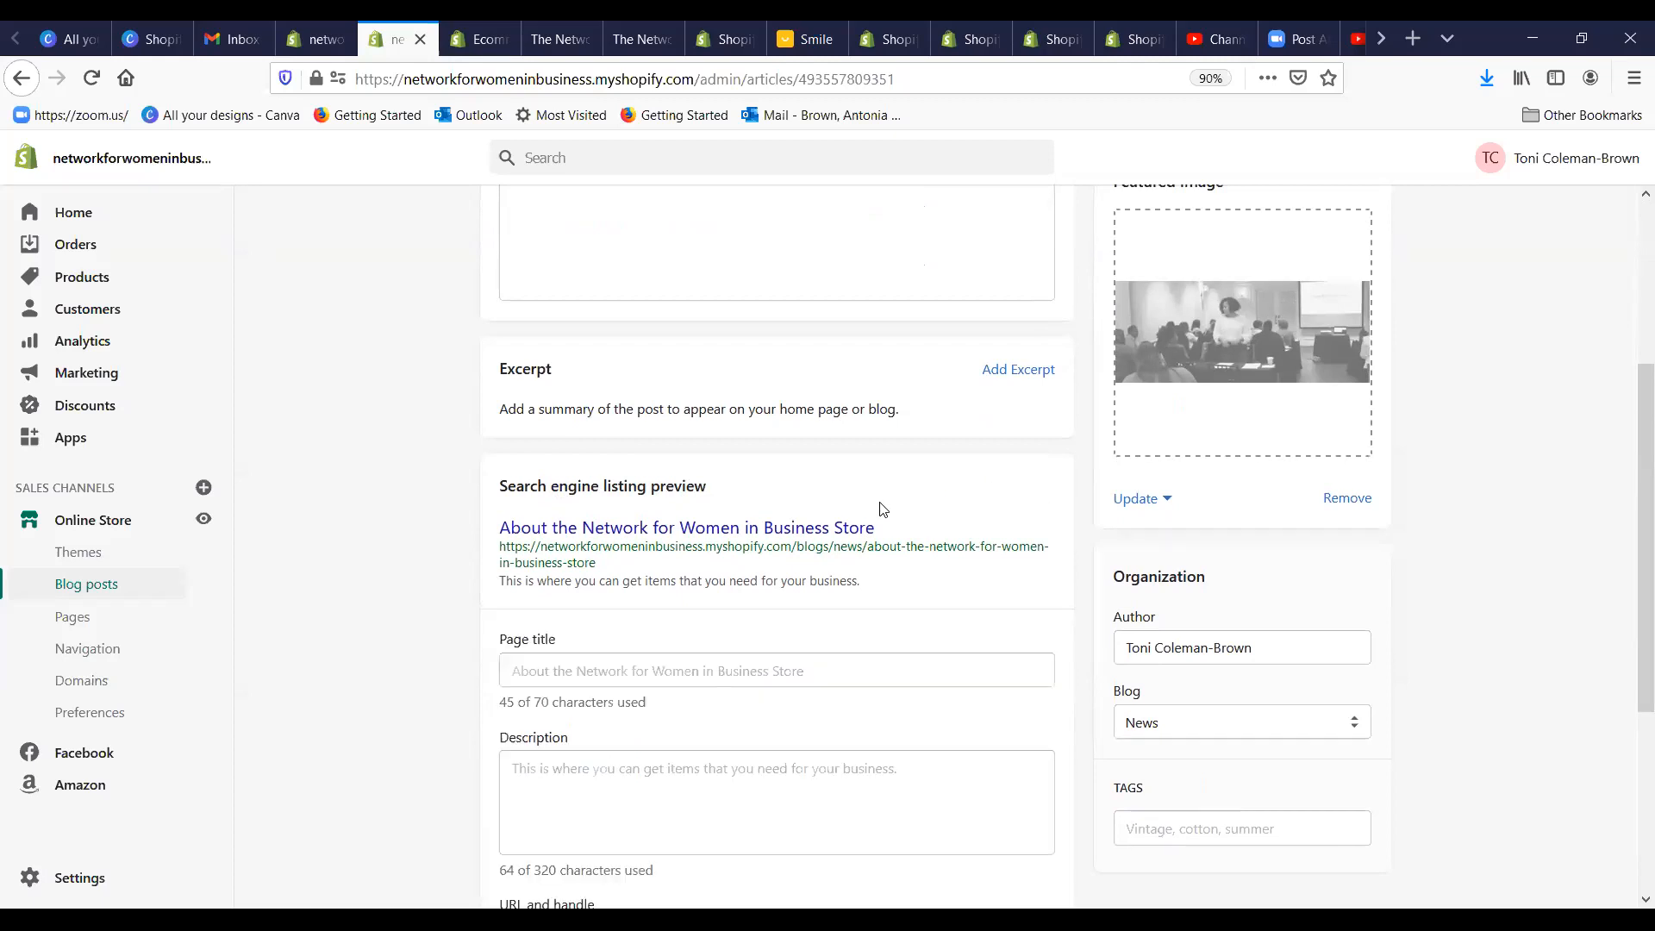
pyautogui.scroll(-3, 852, 508)
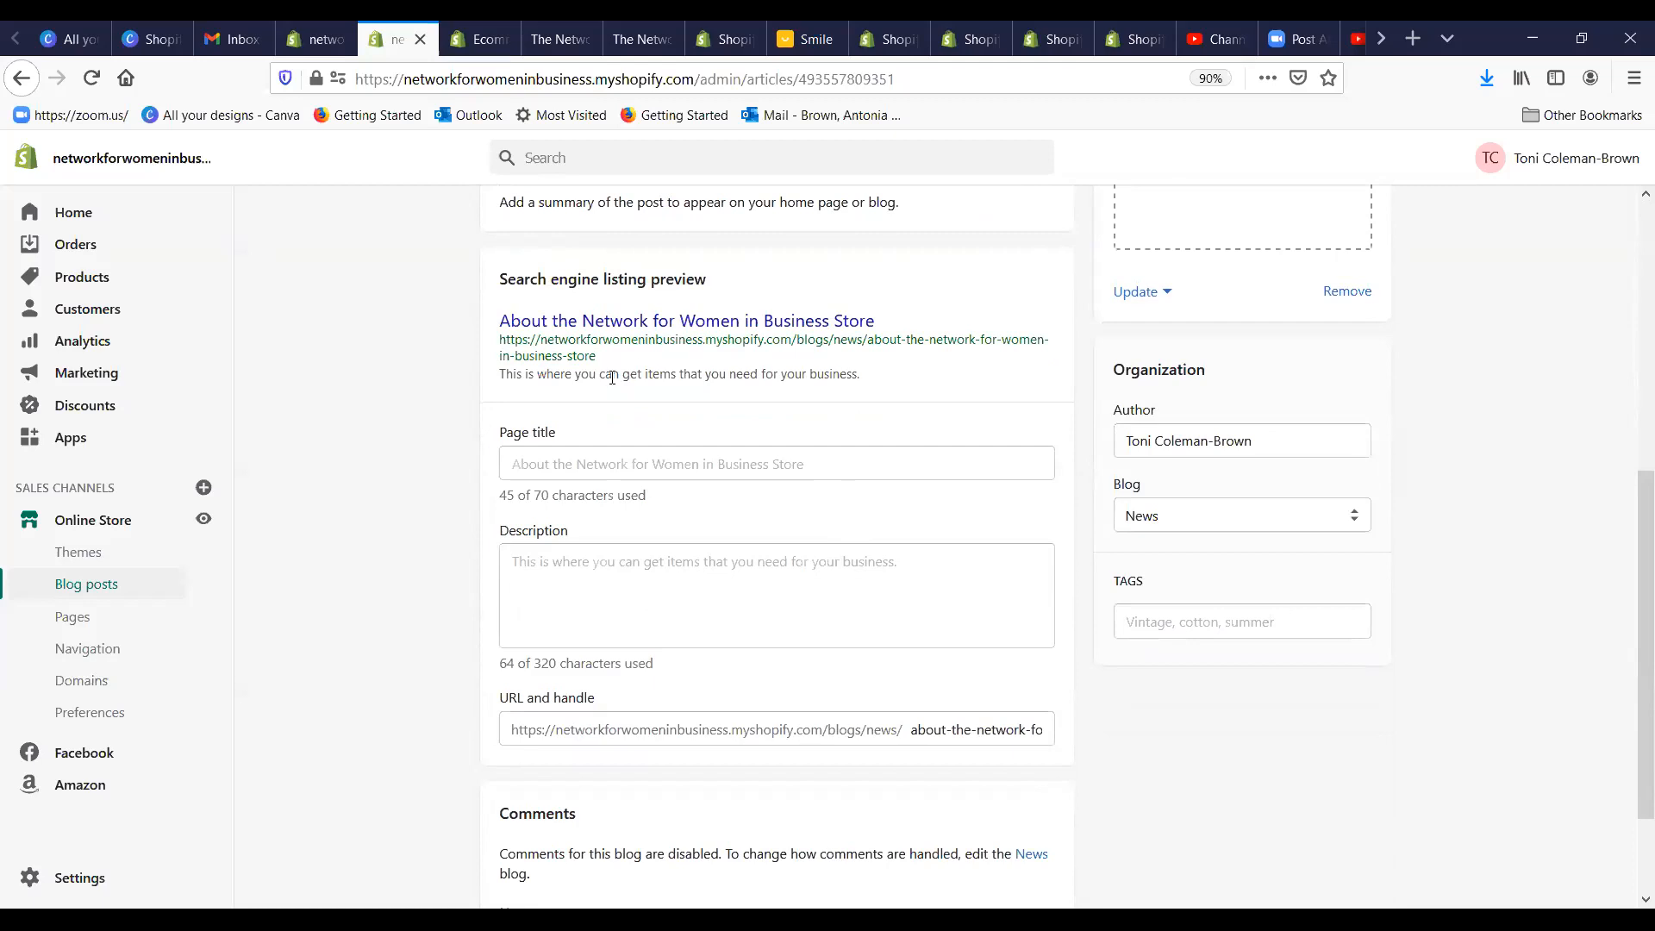
pyautogui.click(551, 457)
pyautogui.click(545, 576)
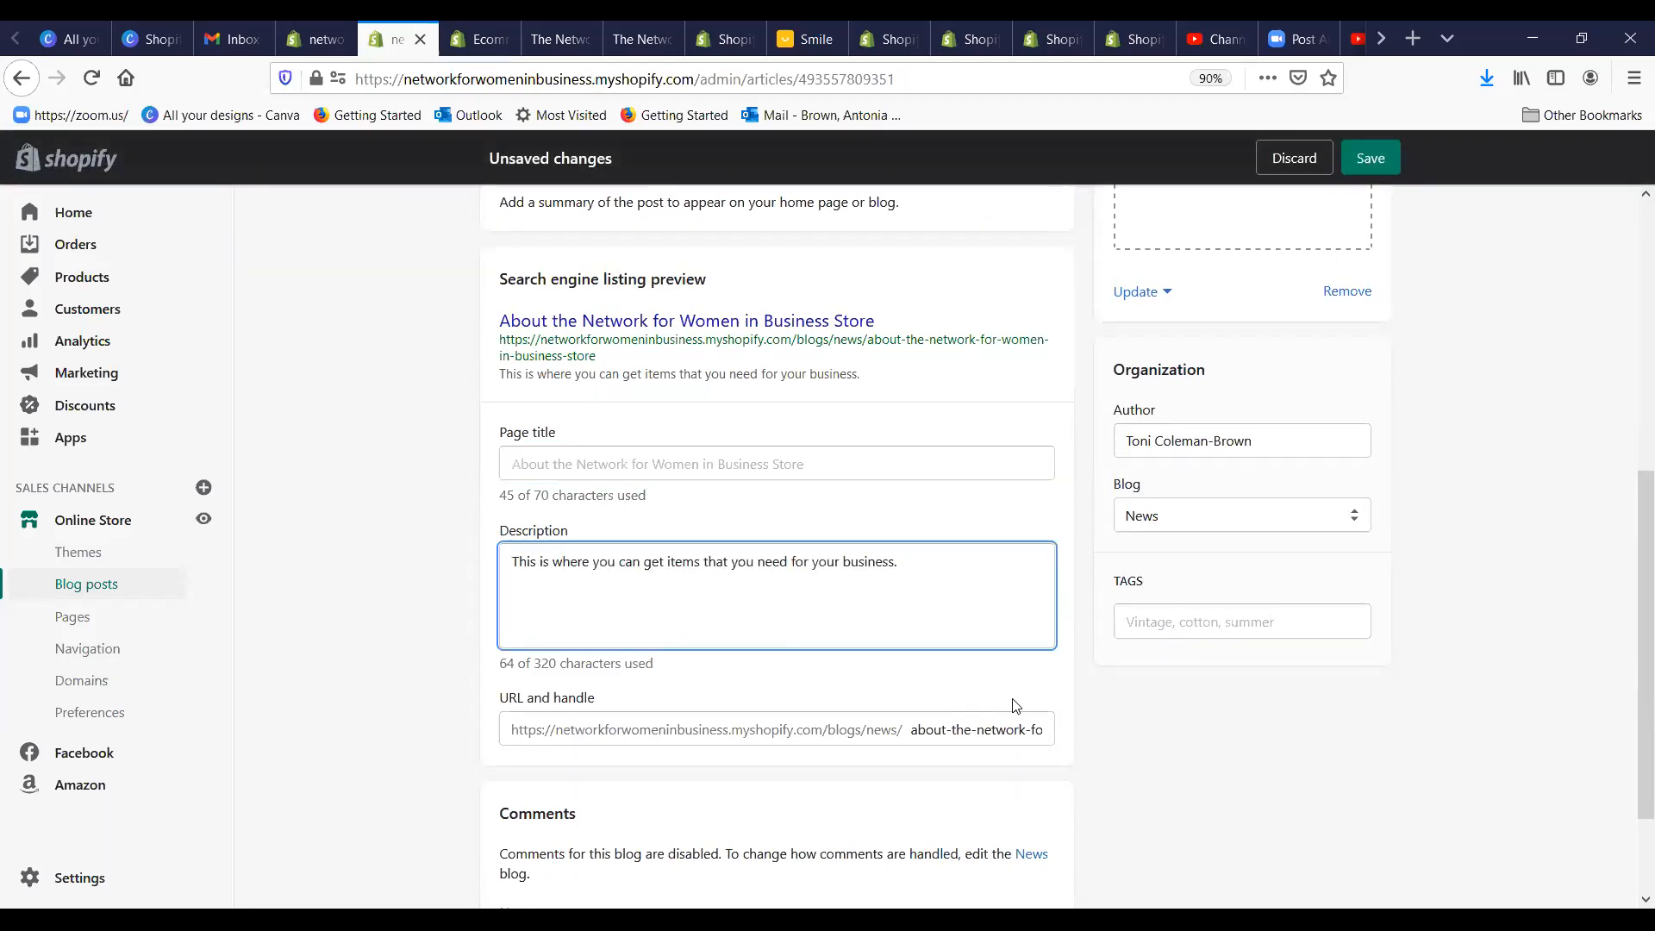
pyautogui.scroll(2, 978, 671)
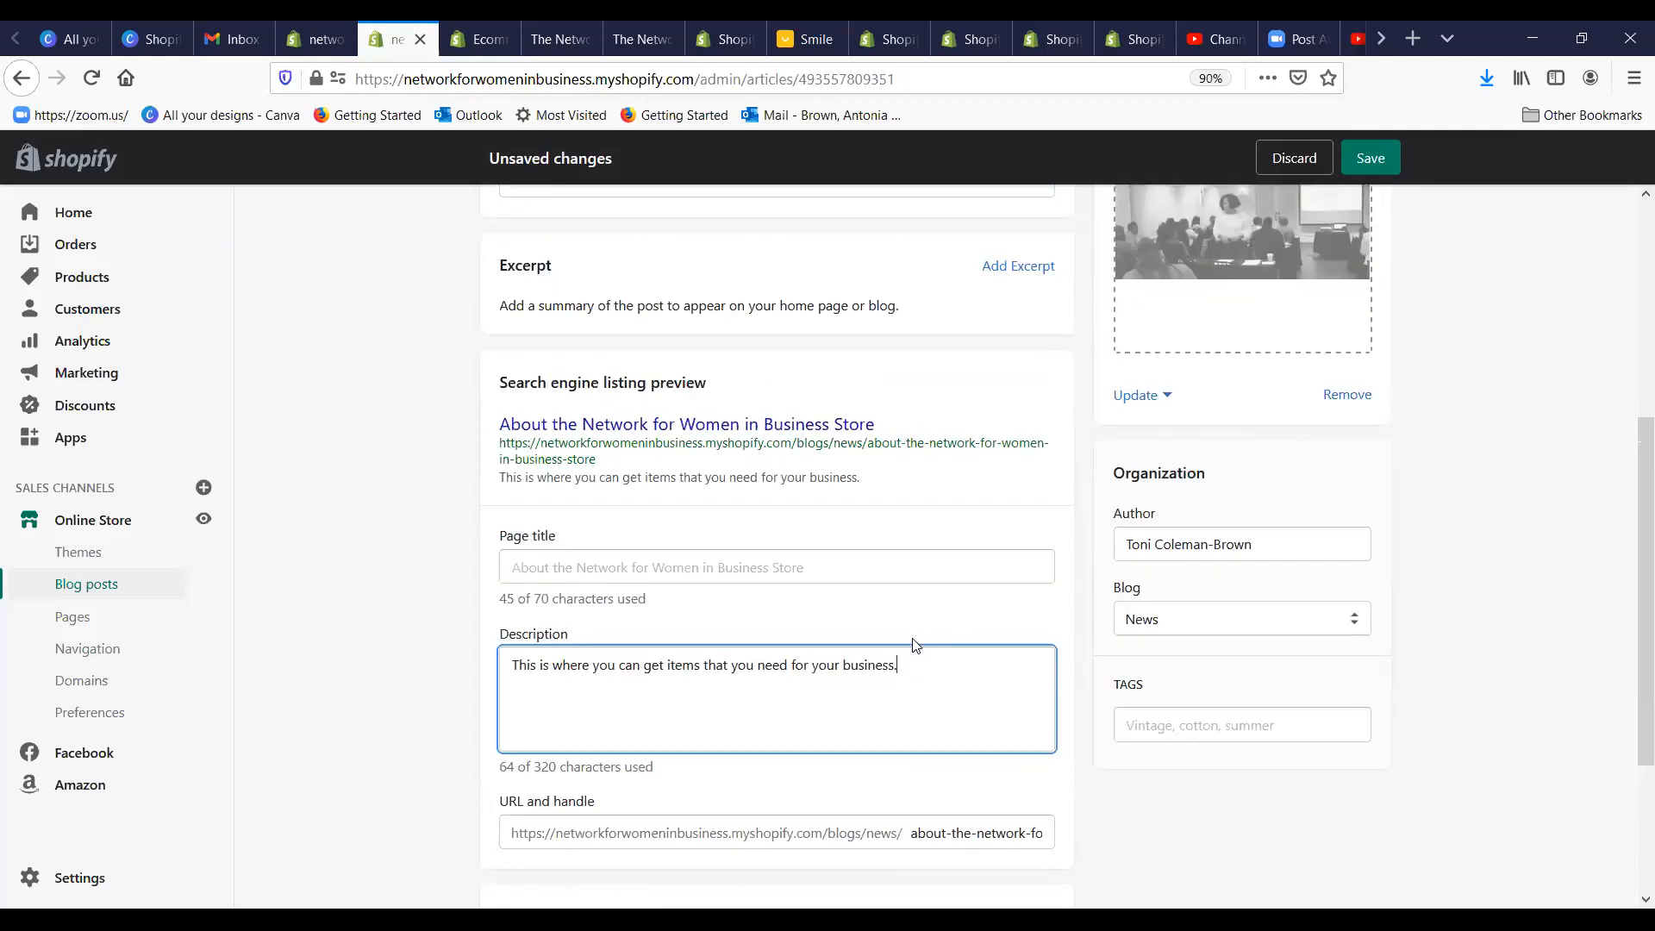
pyautogui.click(667, 572)
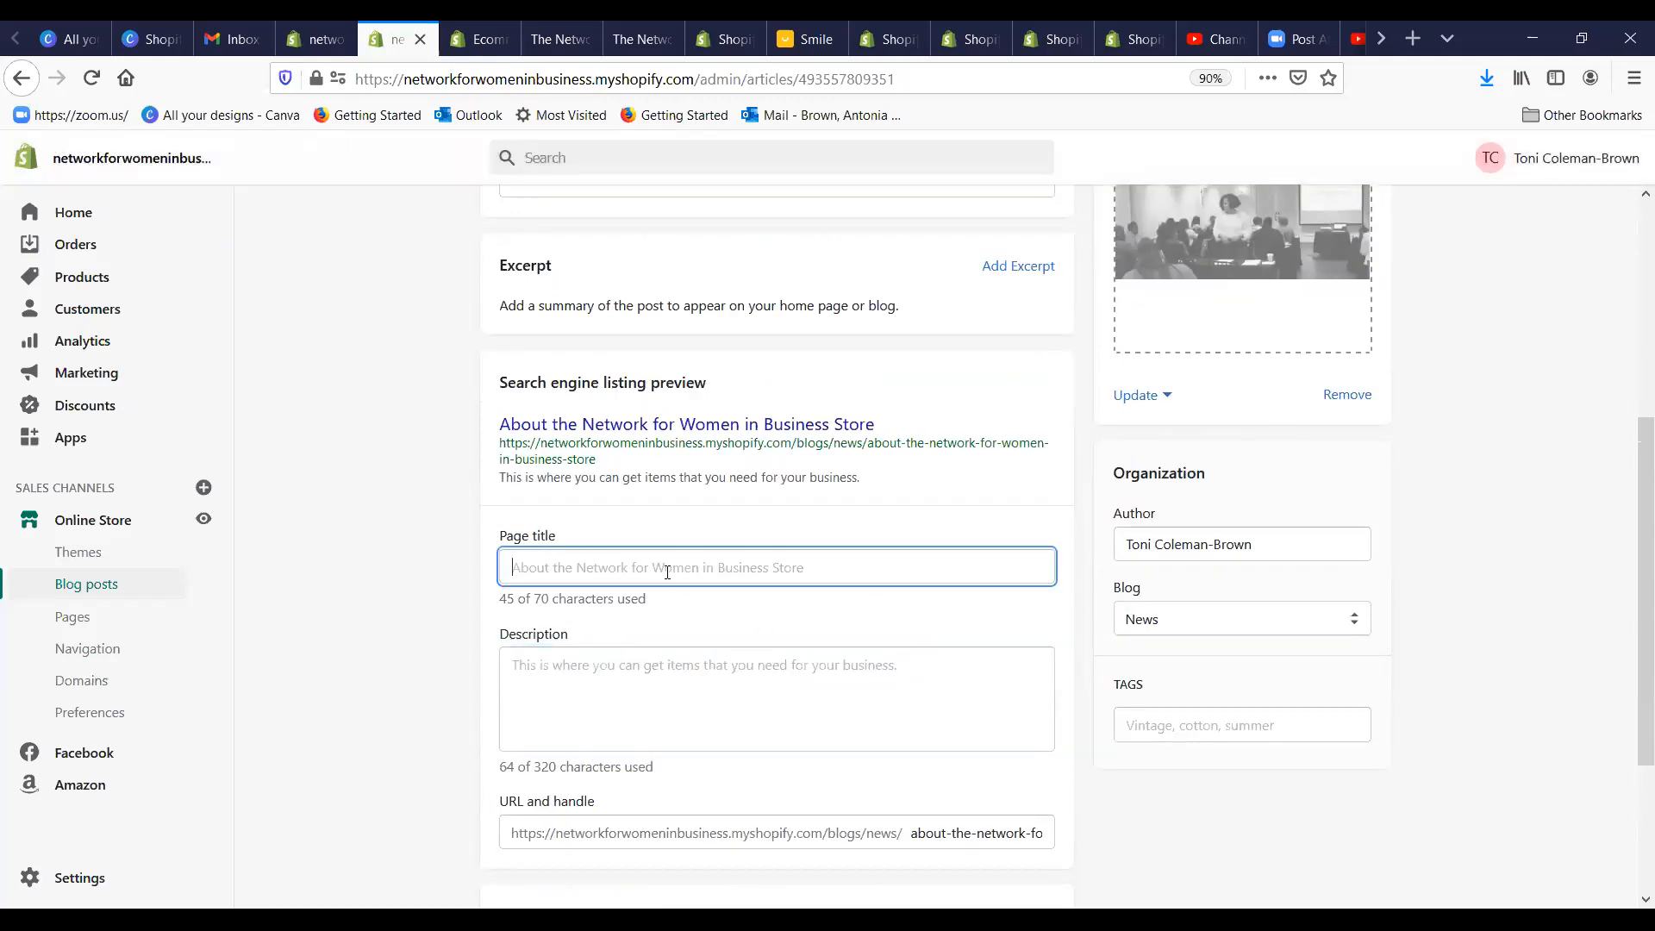
pyautogui.click(610, 702)
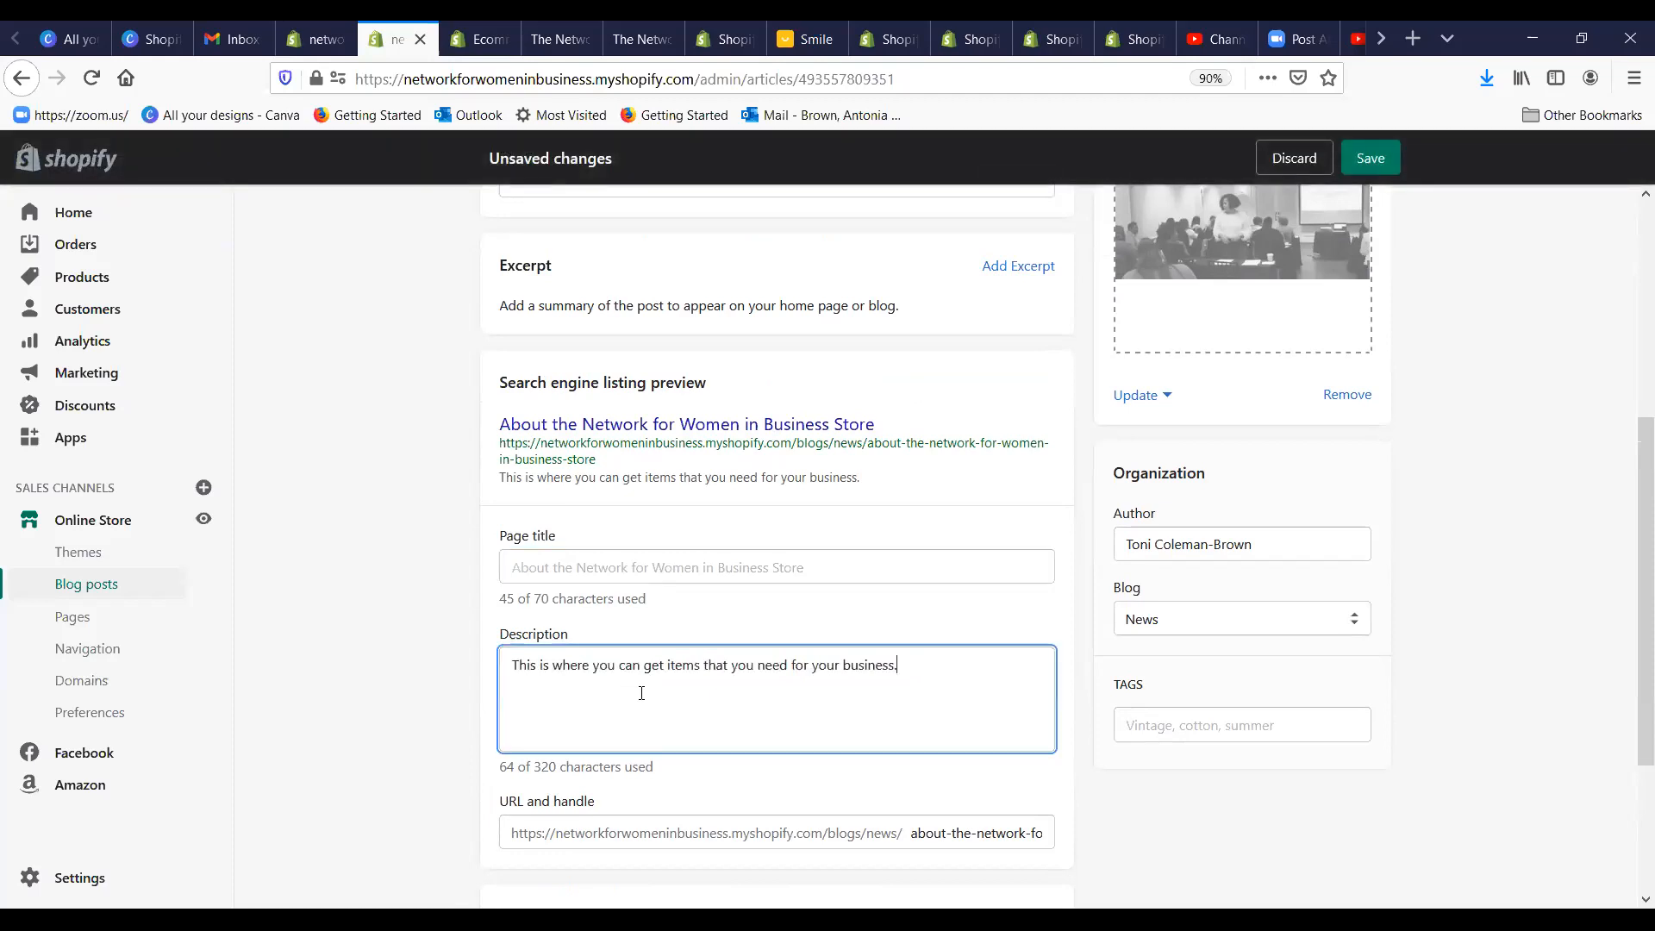
pyautogui.scroll(-4, 669, 689)
pyautogui.click(983, 632)
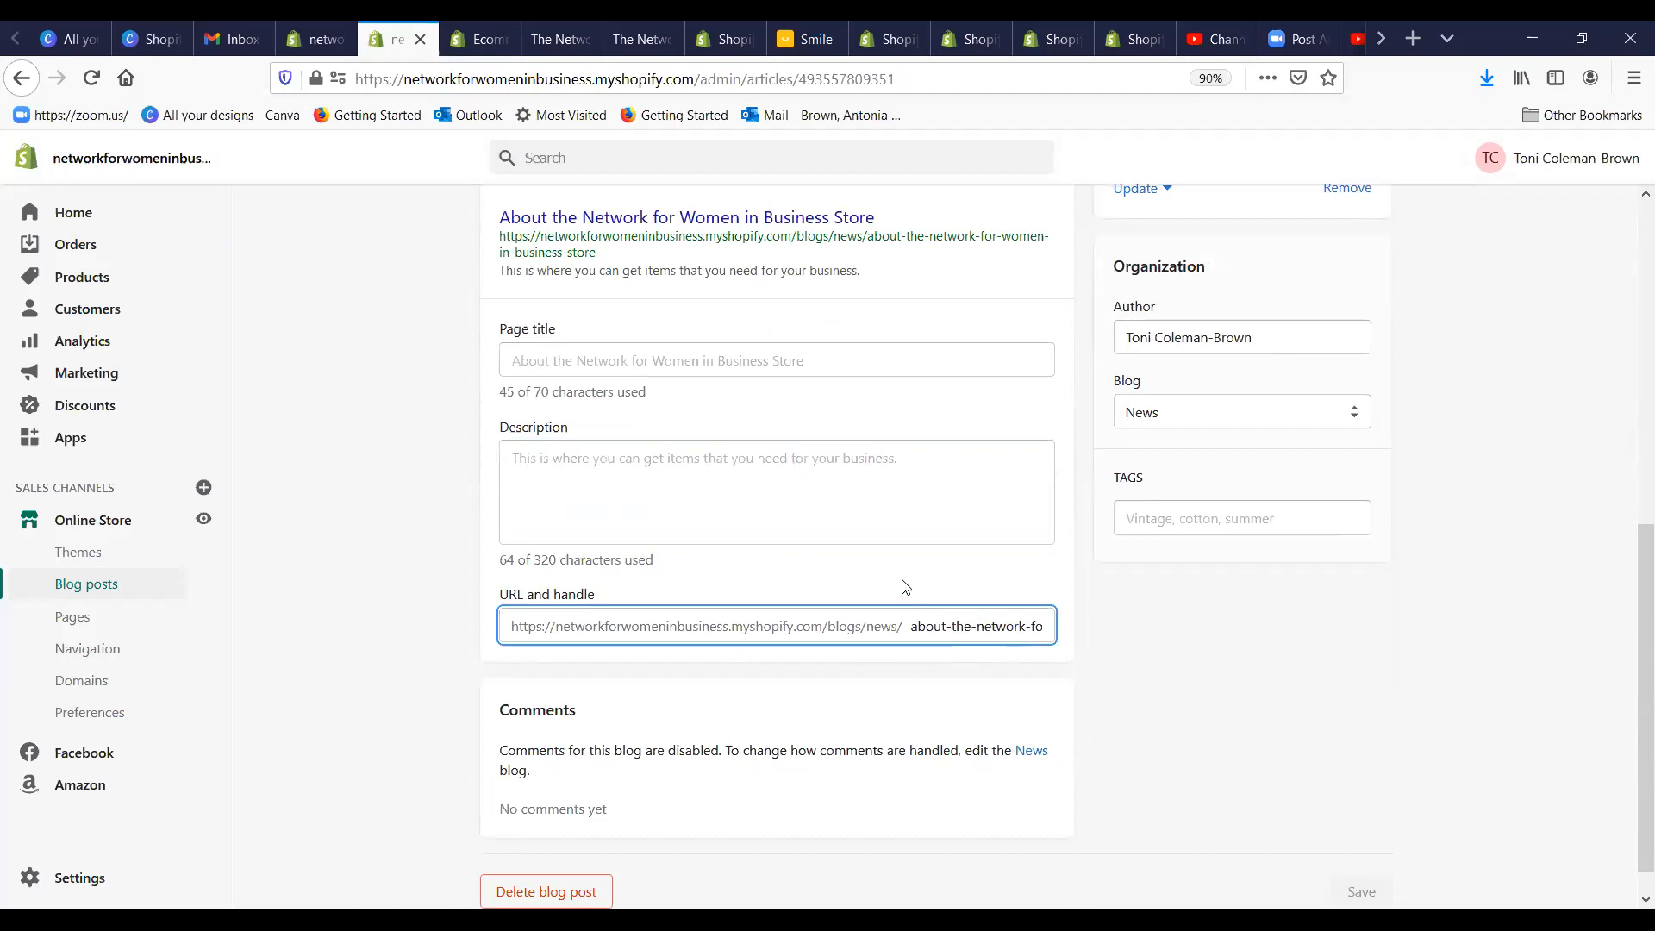
pyautogui.scroll(3, 901, 569)
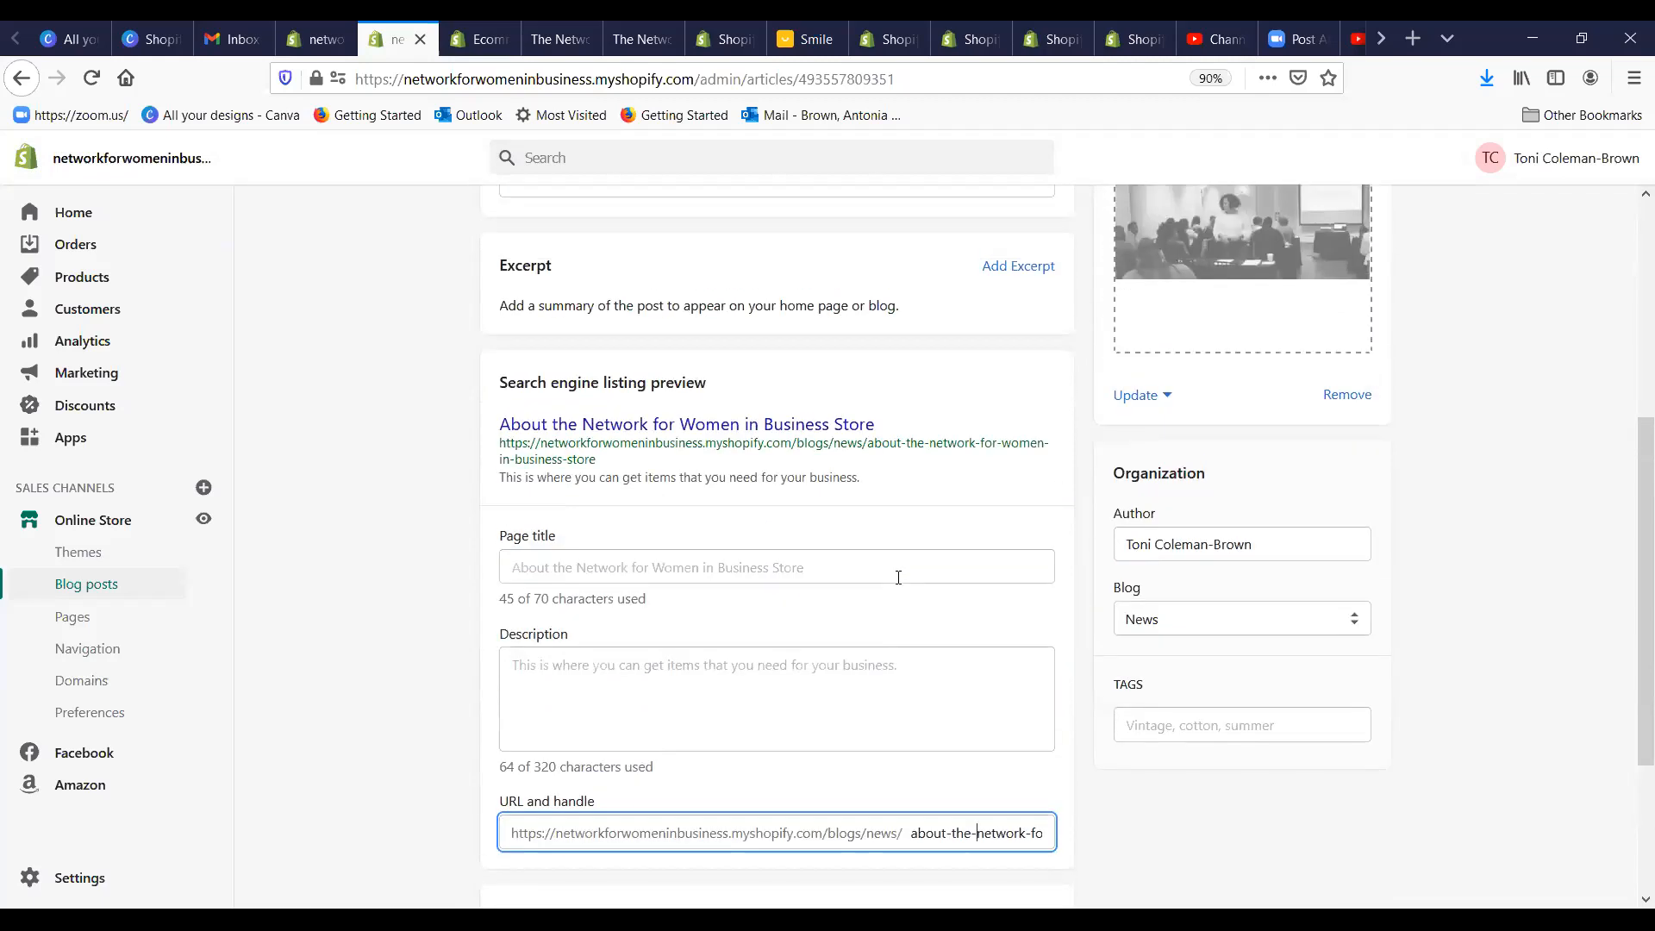
pyautogui.scroll(6, 902, 569)
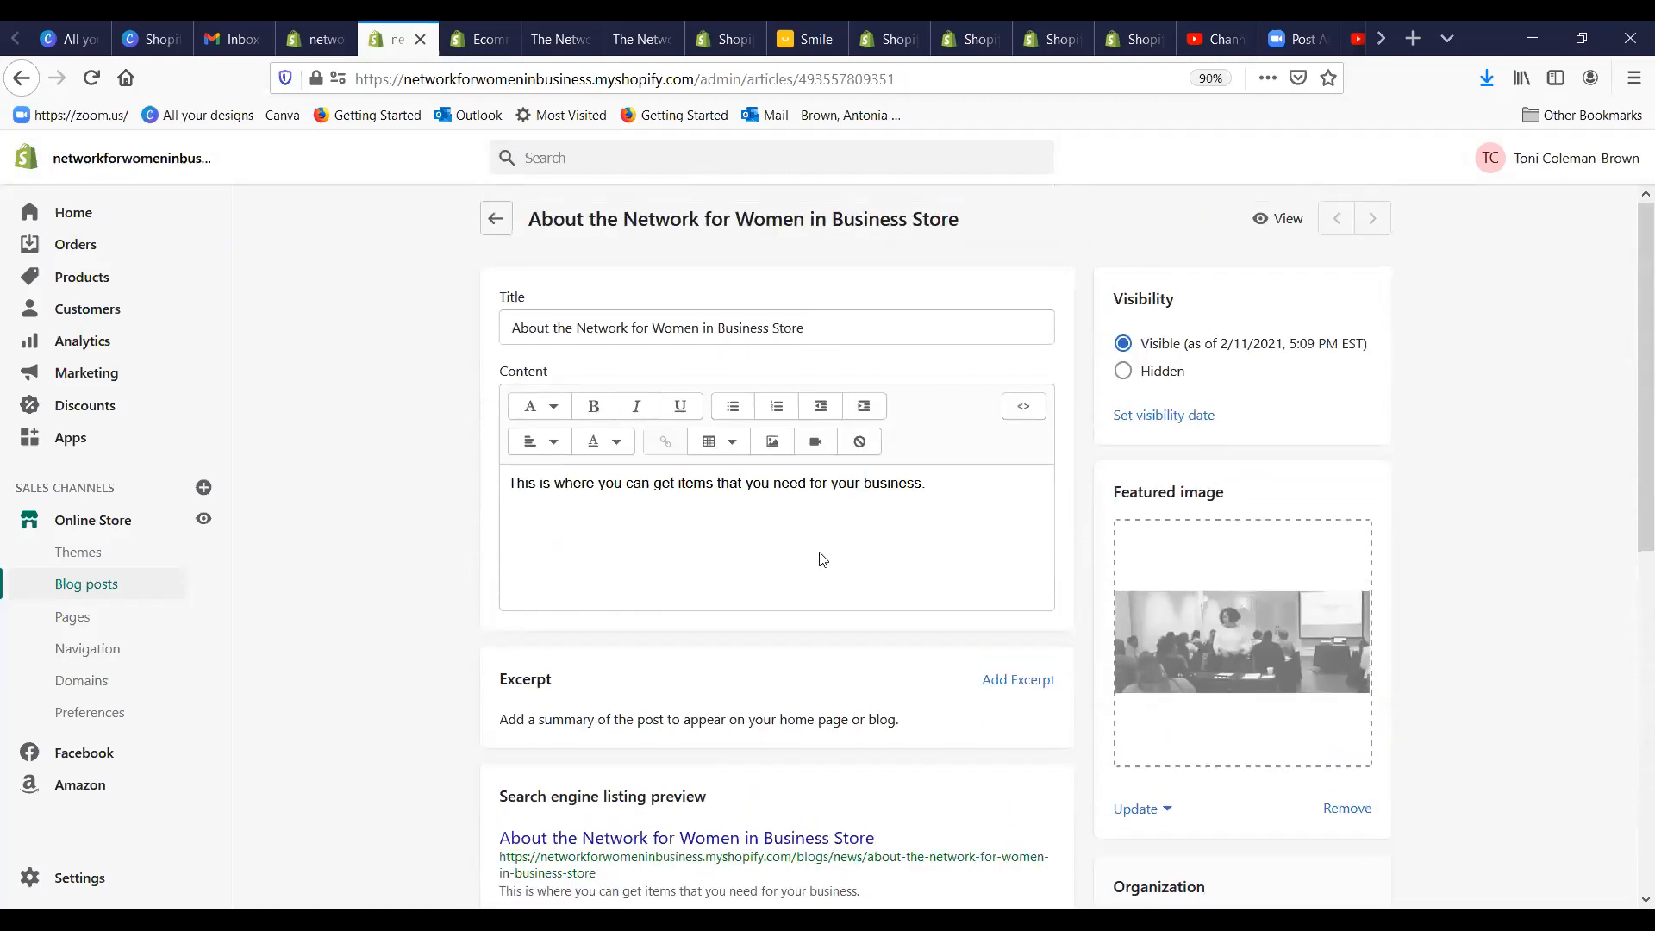
# Step: Highlight the post's content sentence, view the post on the online store, and return to the post editor
pyautogui.click(583, 483)
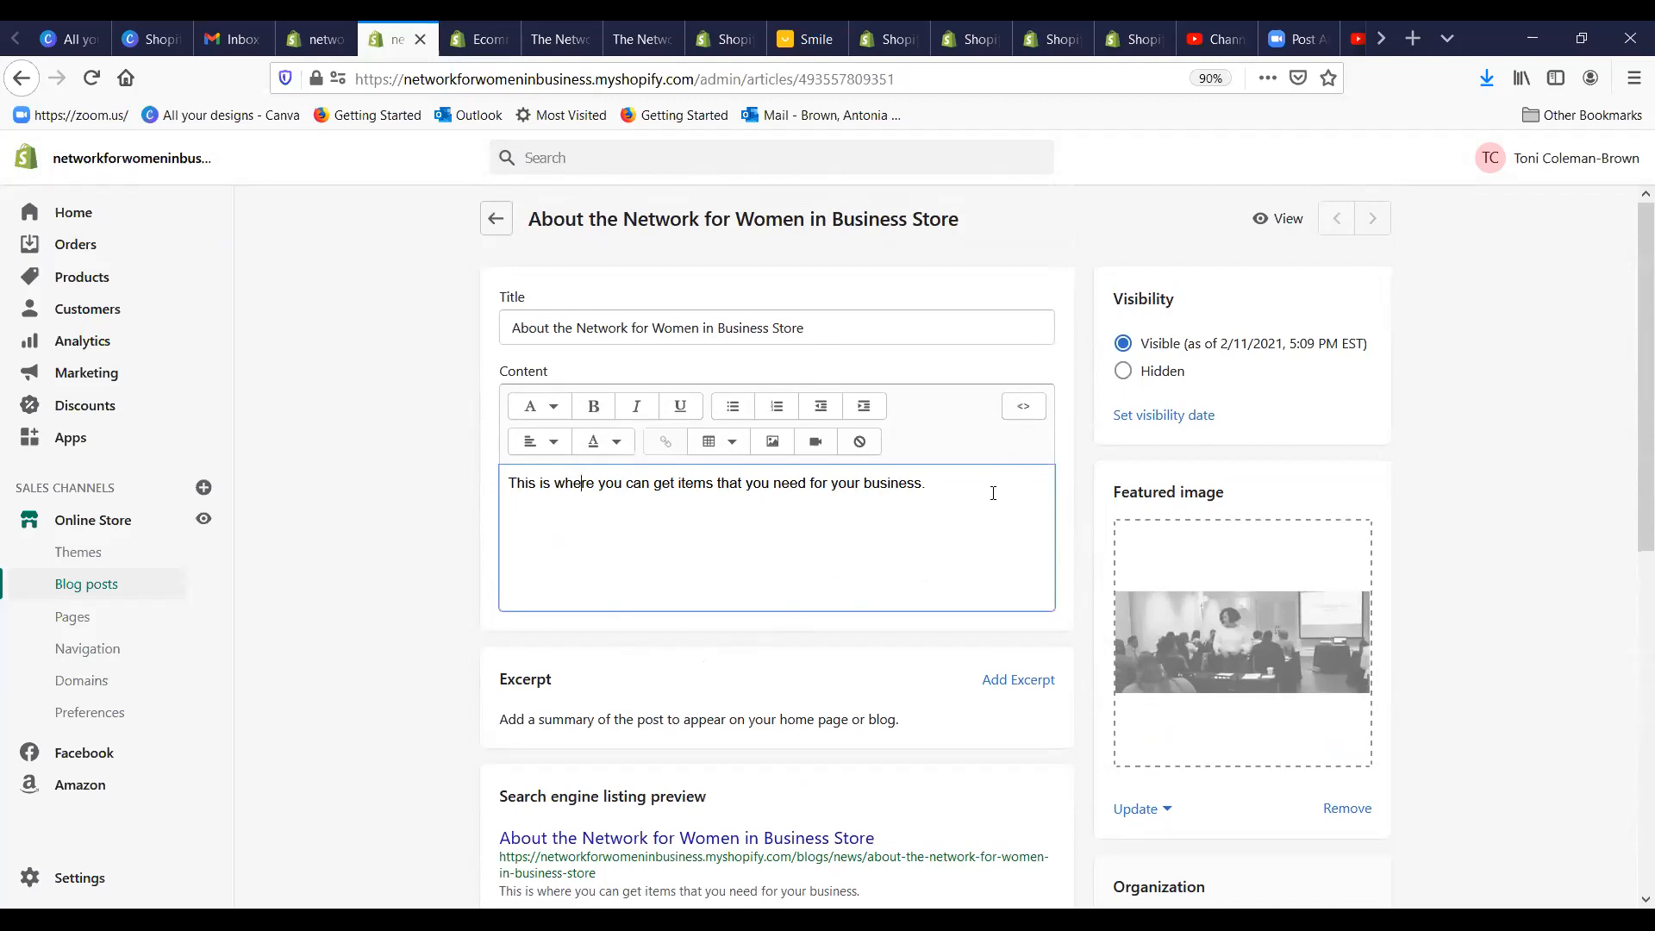
pyautogui.moveTo(933, 493); pyautogui.dragTo(496, 463)
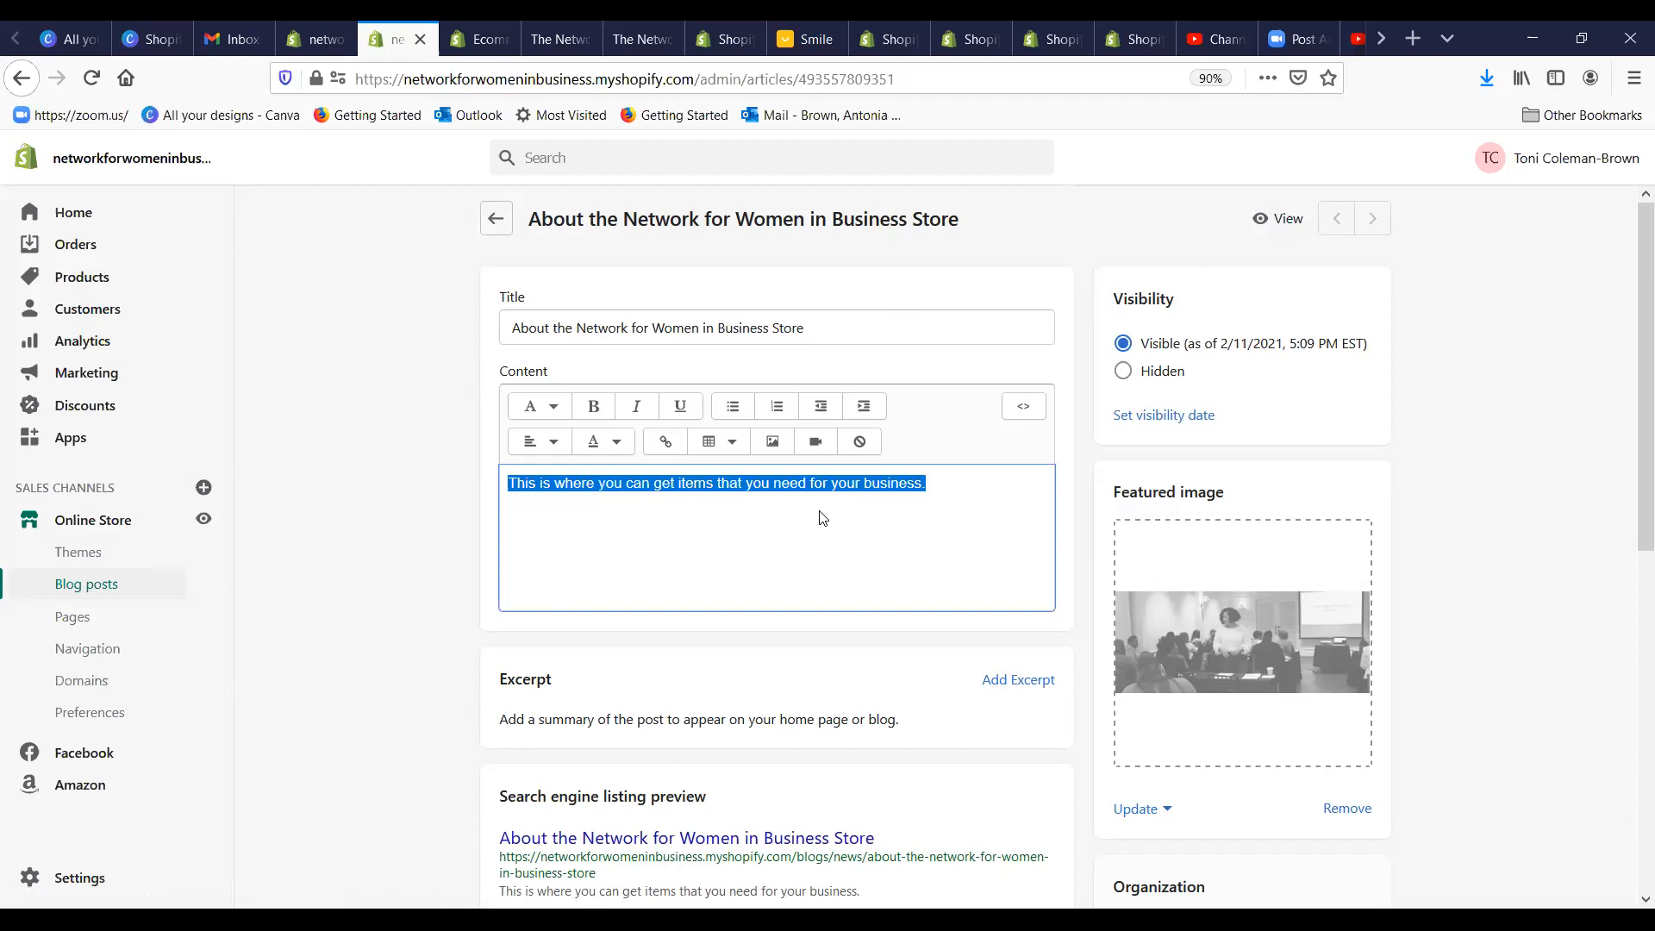
pyautogui.click(1274, 215)
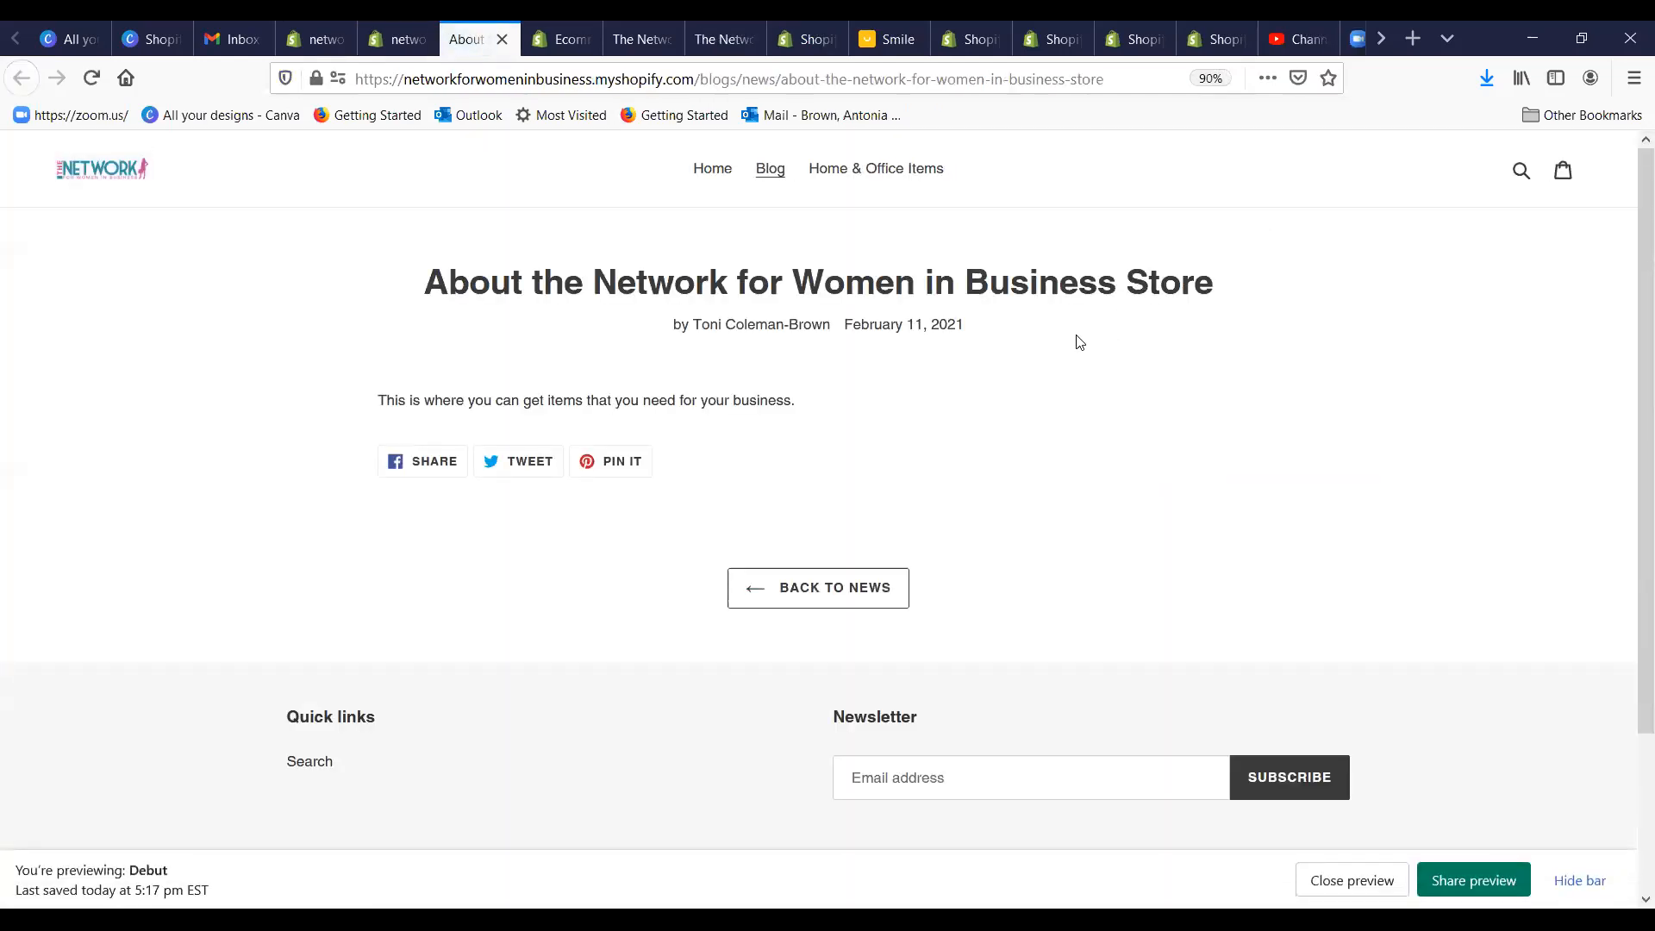
pyautogui.scroll(-2, 1139, 368)
pyautogui.scroll(2, 1139, 368)
pyautogui.click(502, 40)
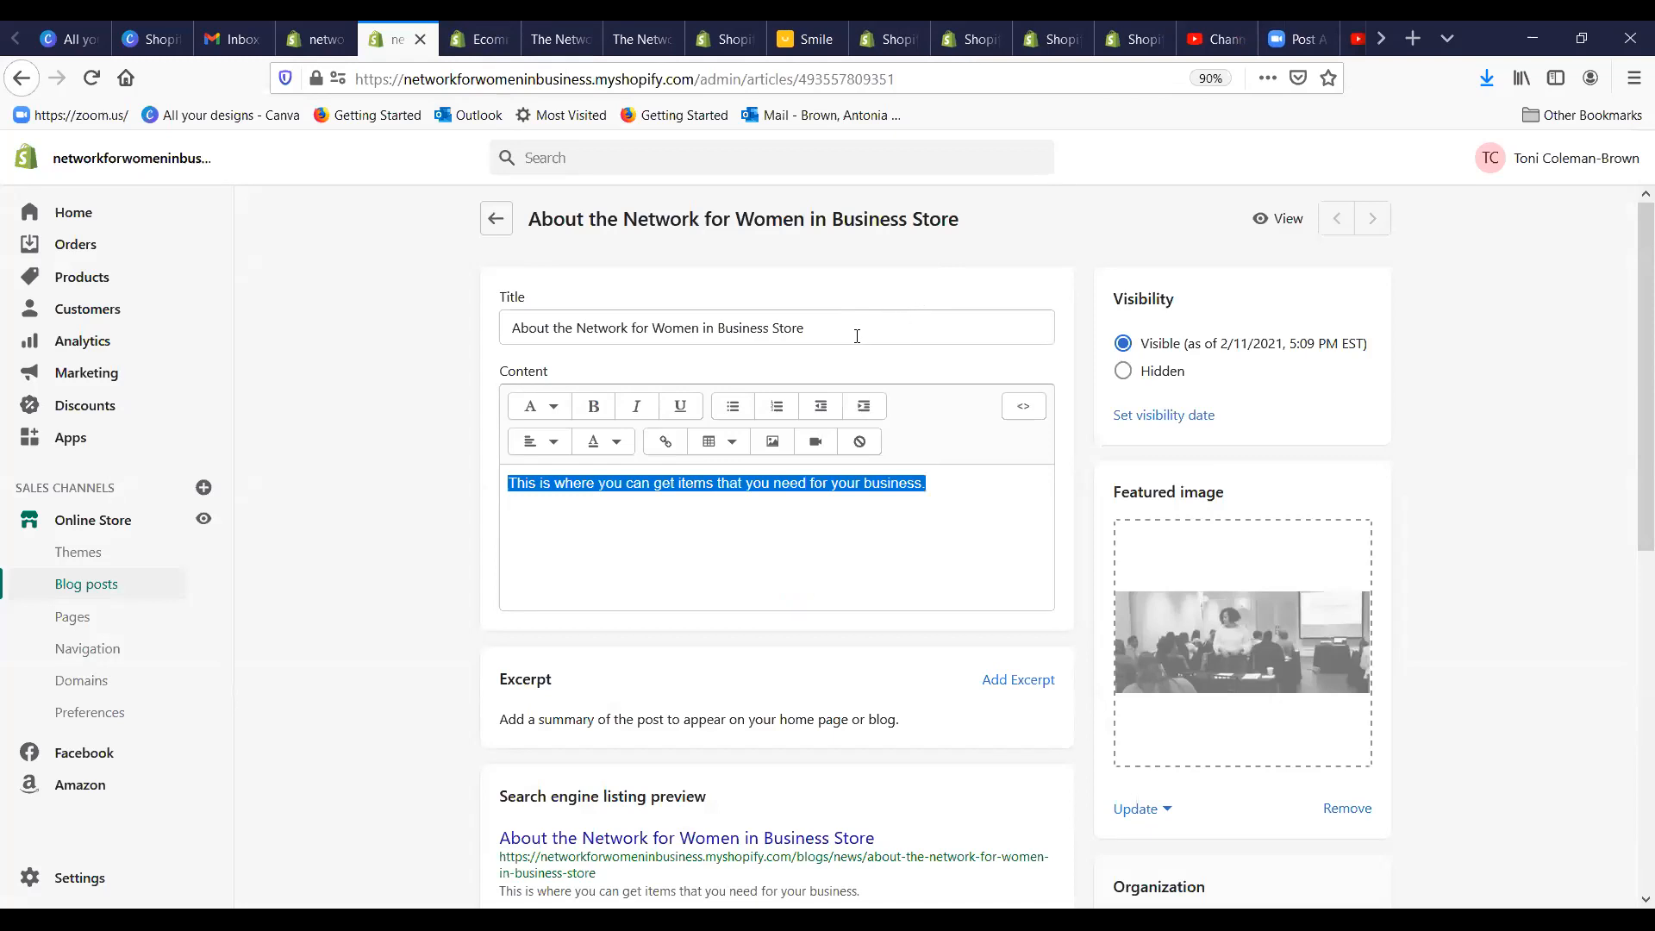
# Step: Add a new store page titled "The Network for Women in Business In the Media"
pyautogui.click(74, 617)
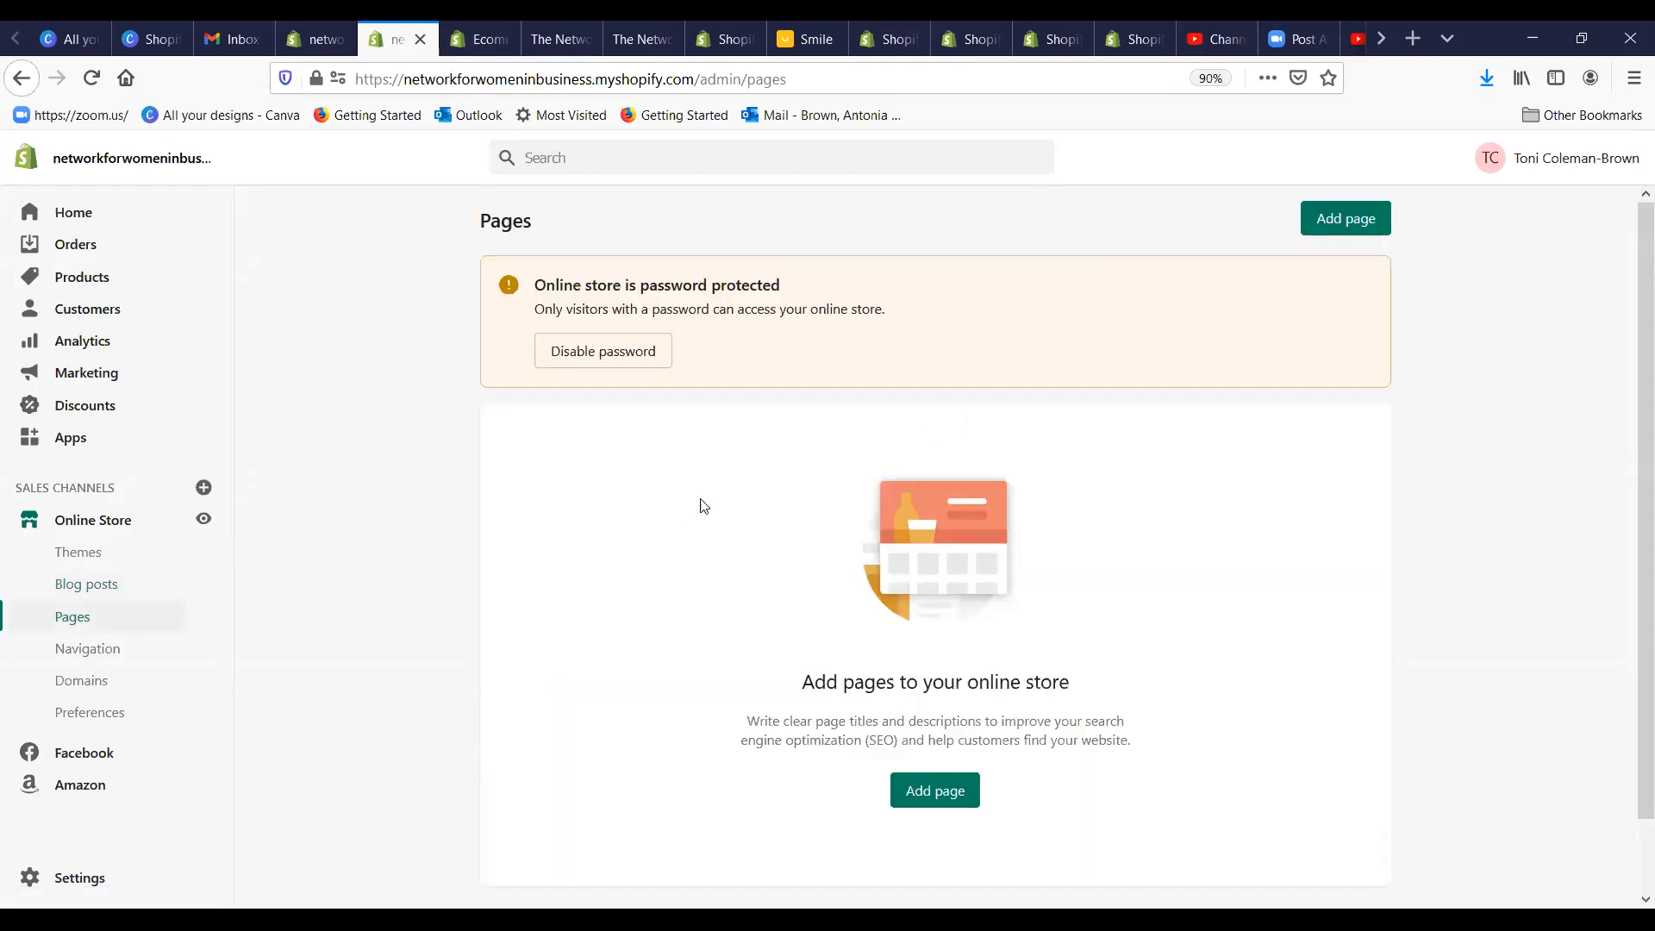
pyautogui.click(935, 790)
pyautogui.click(702, 308)
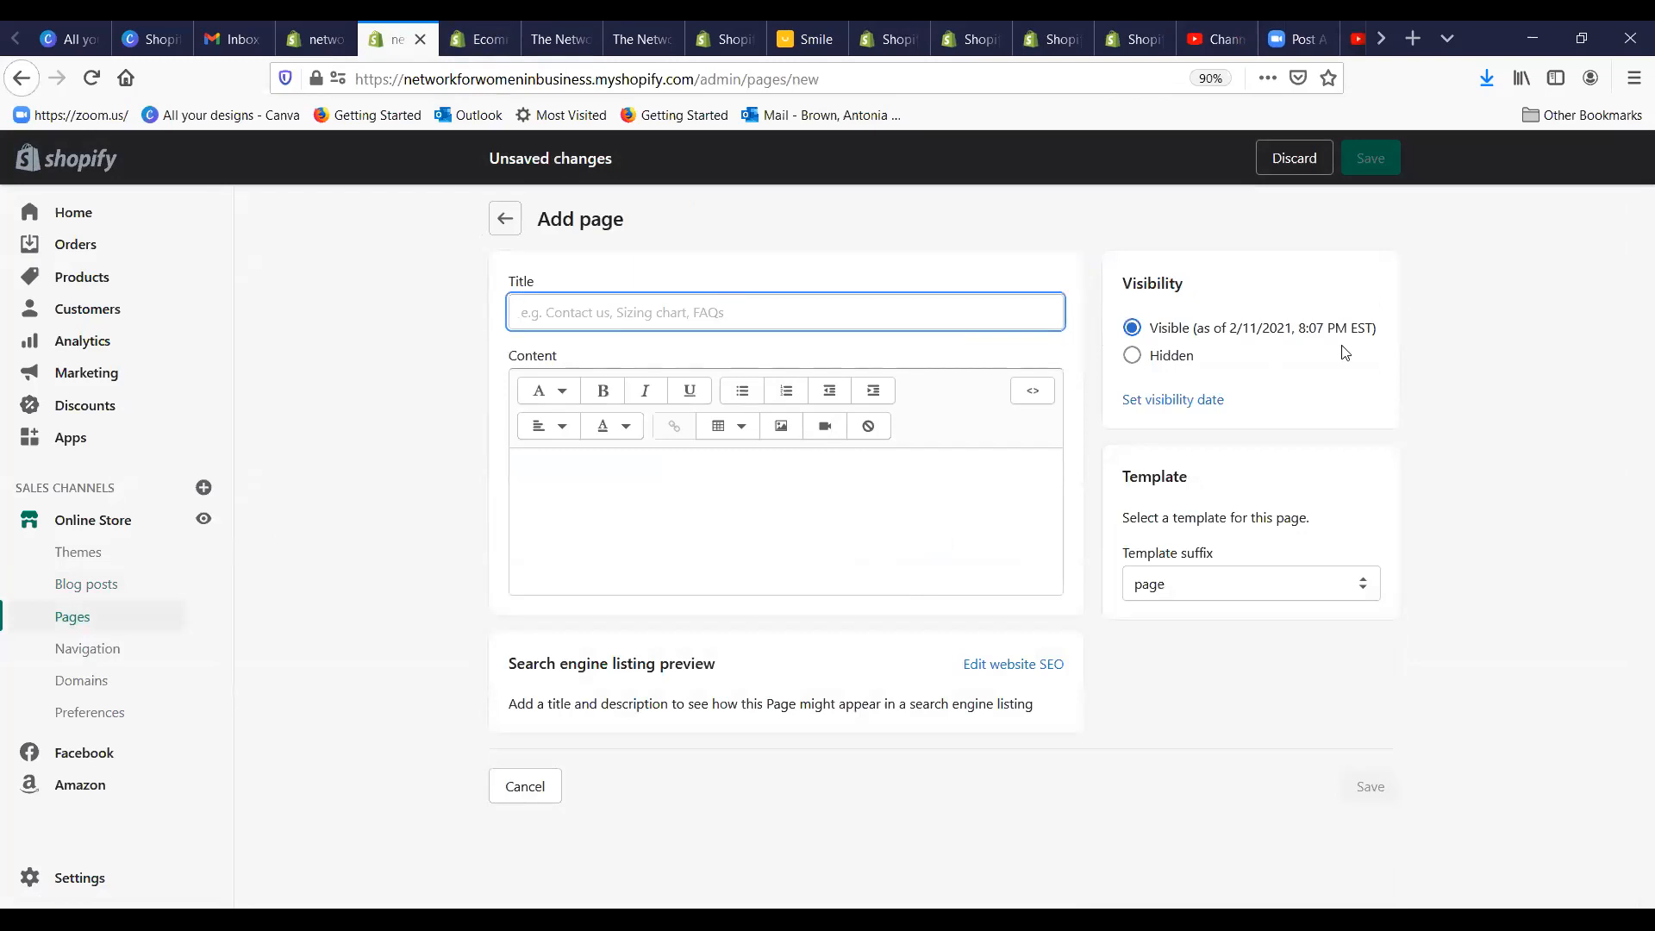
pyautogui.write('The Net')
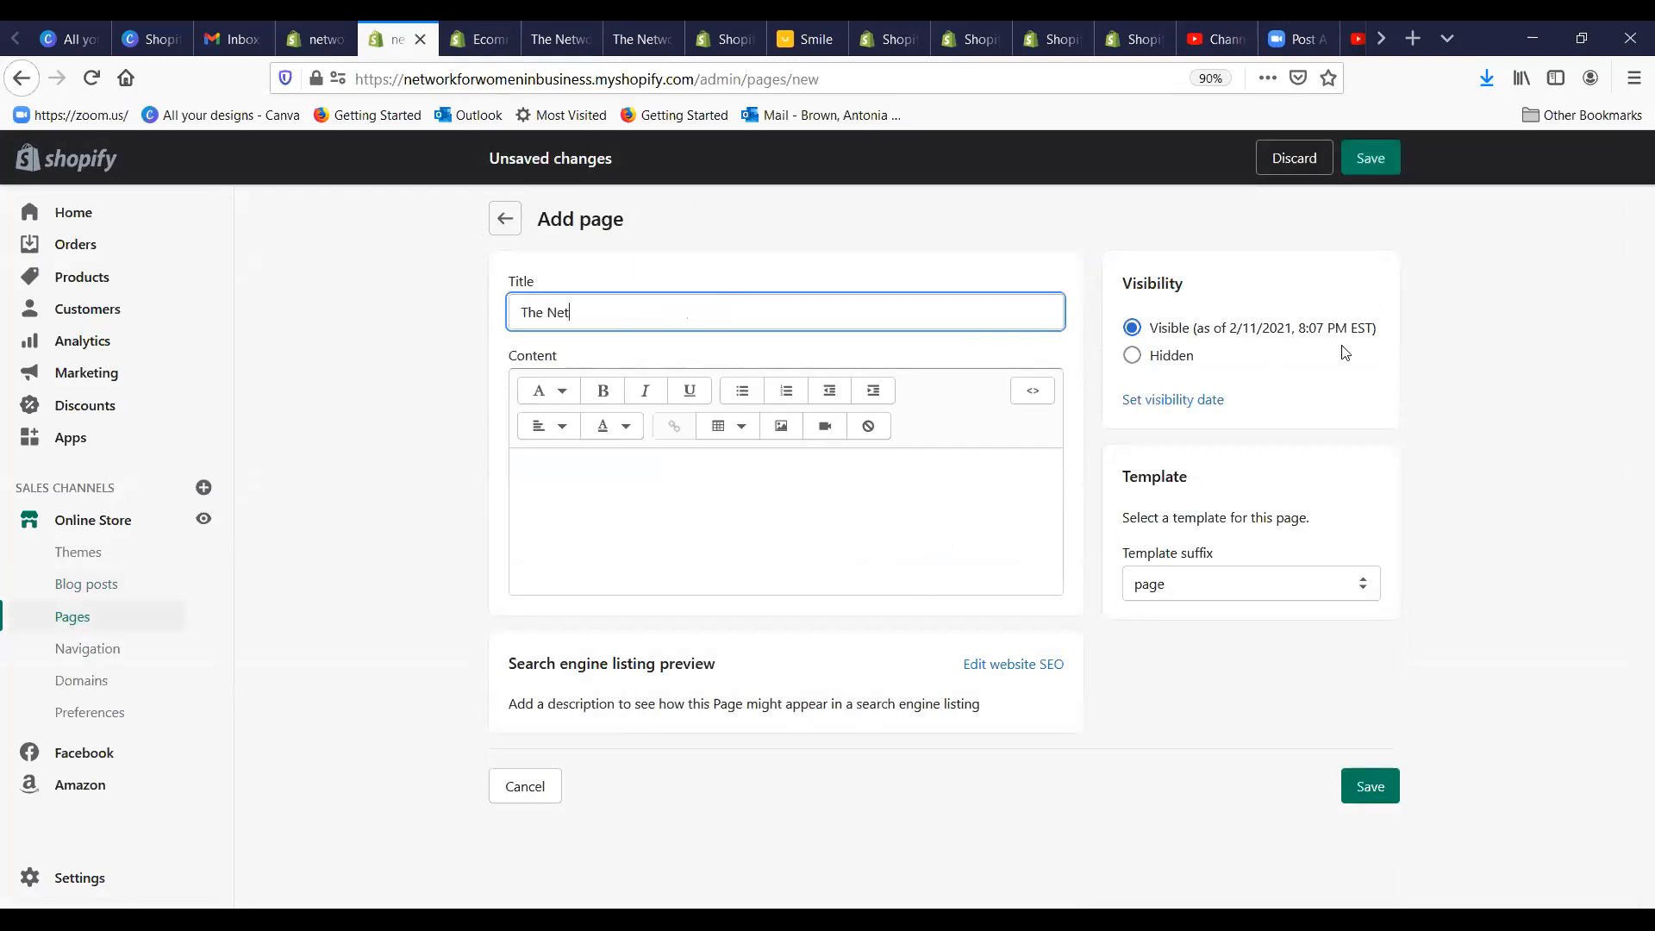
pyautogui.write('work for Women in Business In the Media')
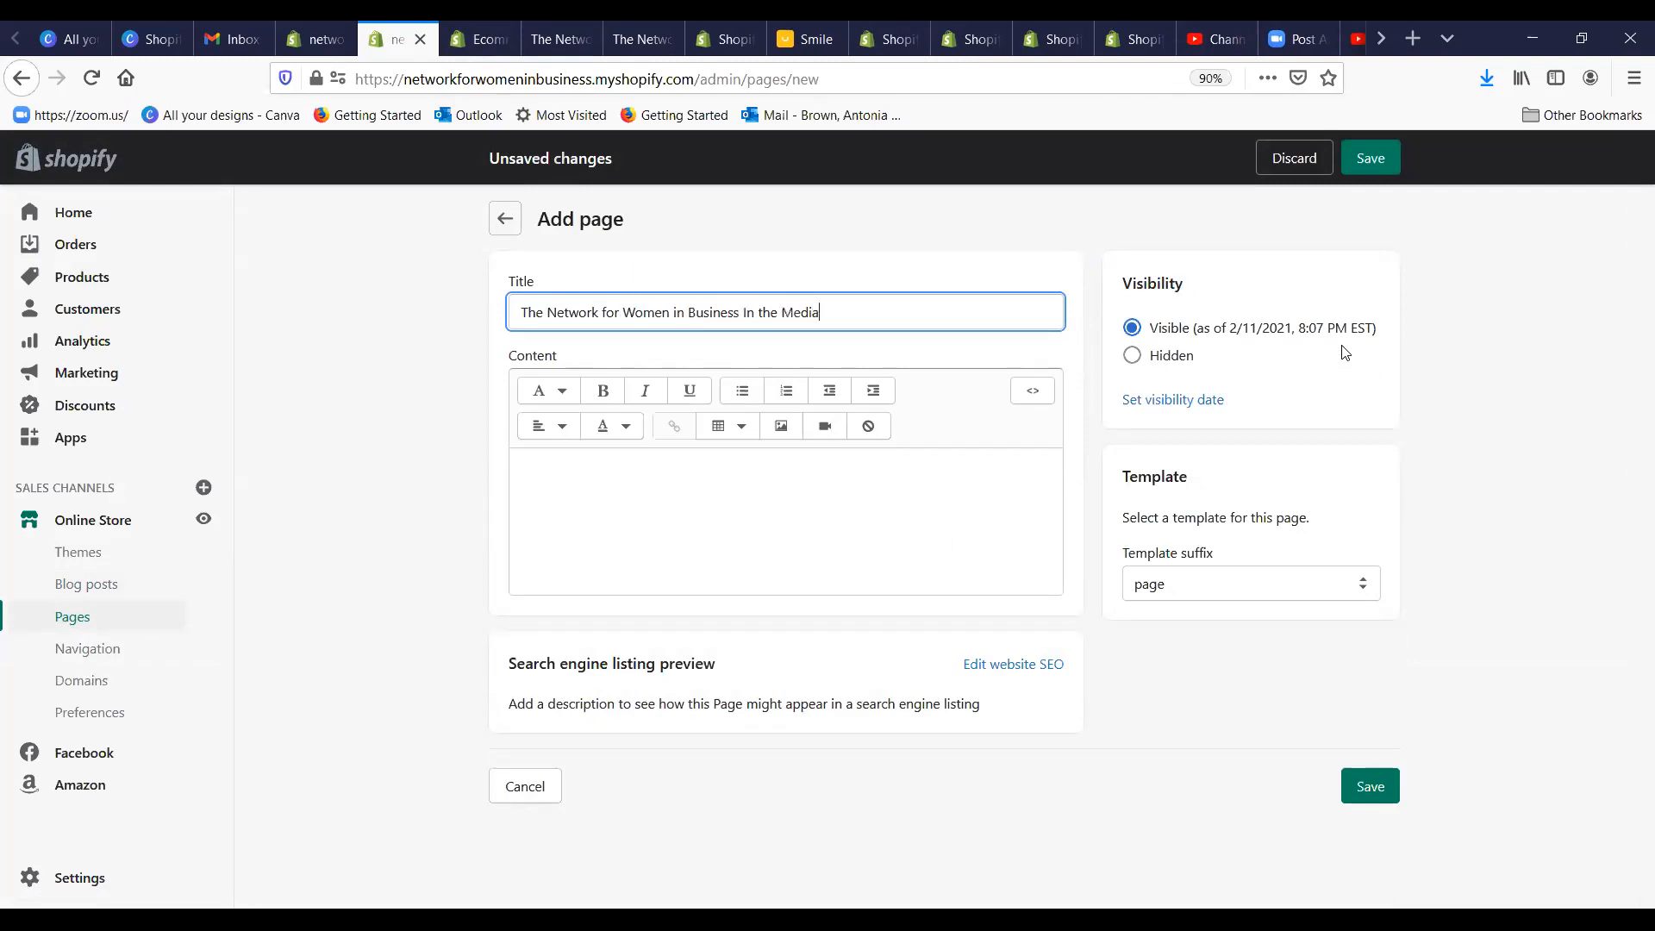
# Step: Insert the uploaded group photo of four women into the page content at Compact (160x160) size and save the page
pyautogui.click(828, 467)
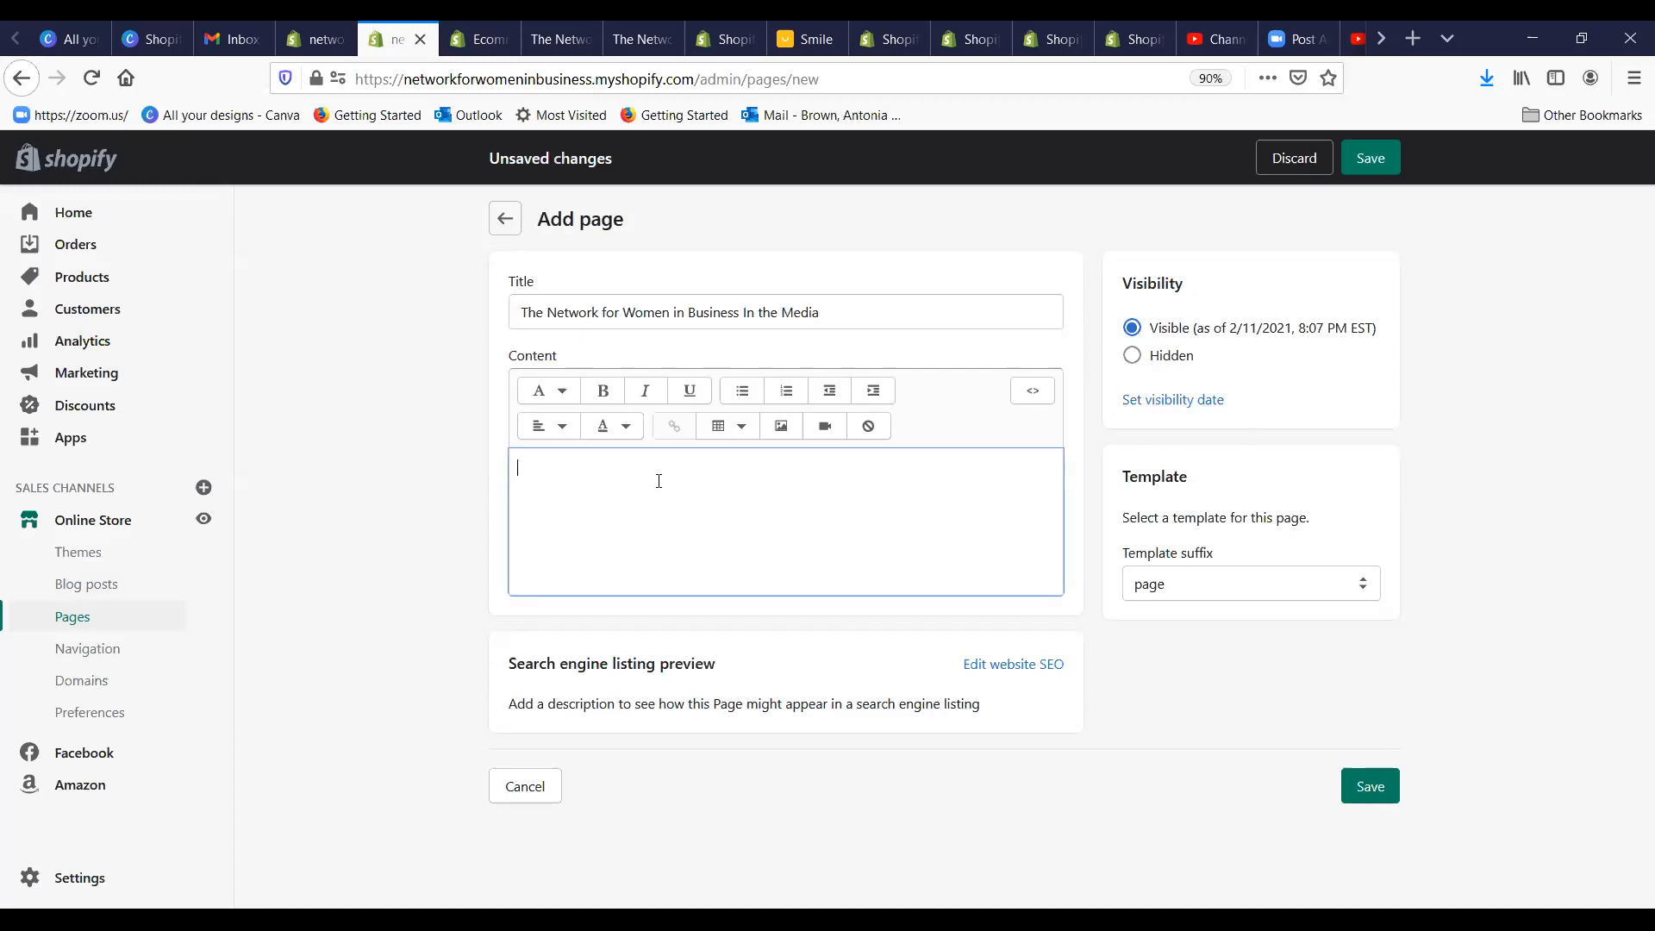
pyautogui.click(785, 427)
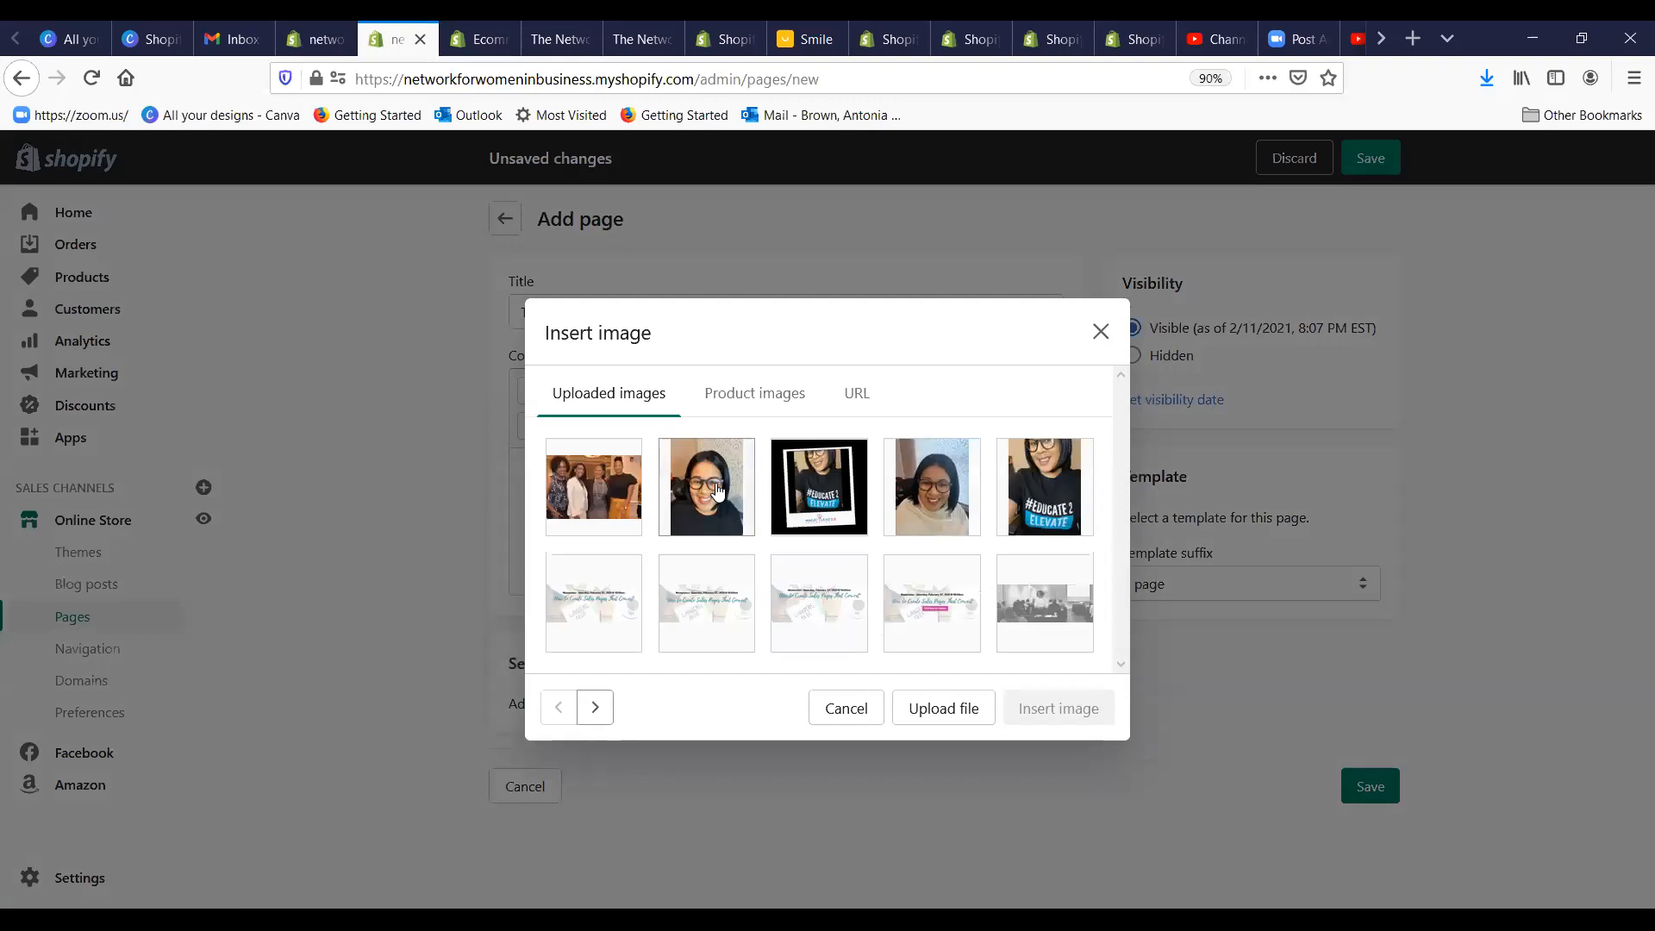
pyautogui.click(717, 490)
pyautogui.click(592, 412)
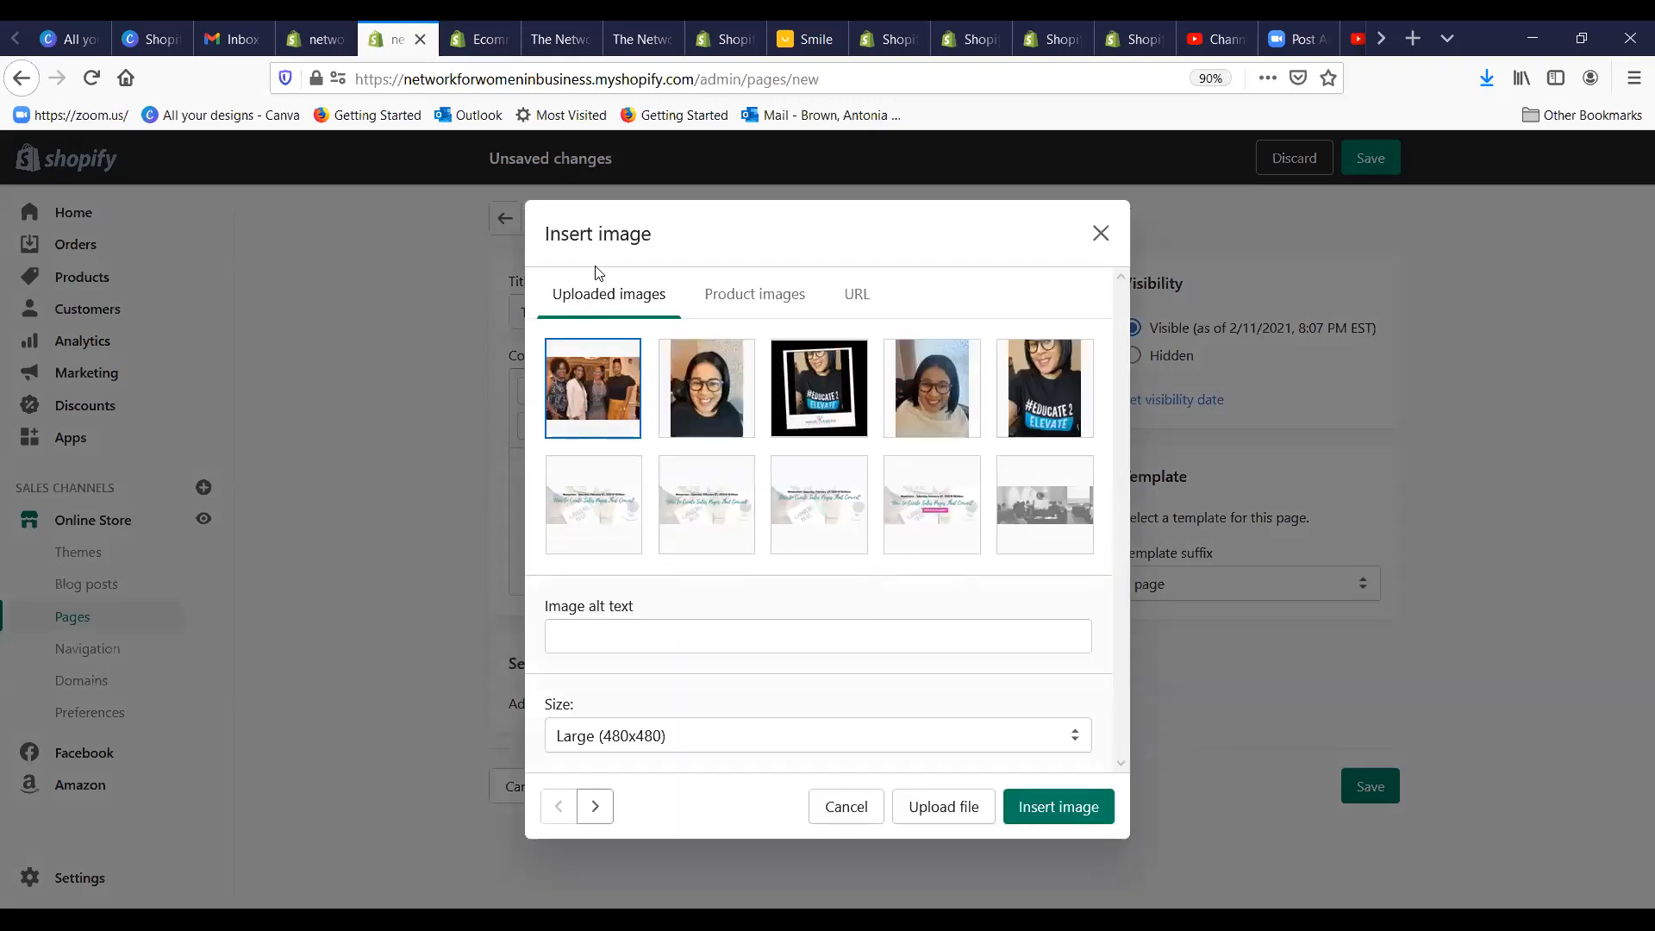
pyautogui.click(724, 627)
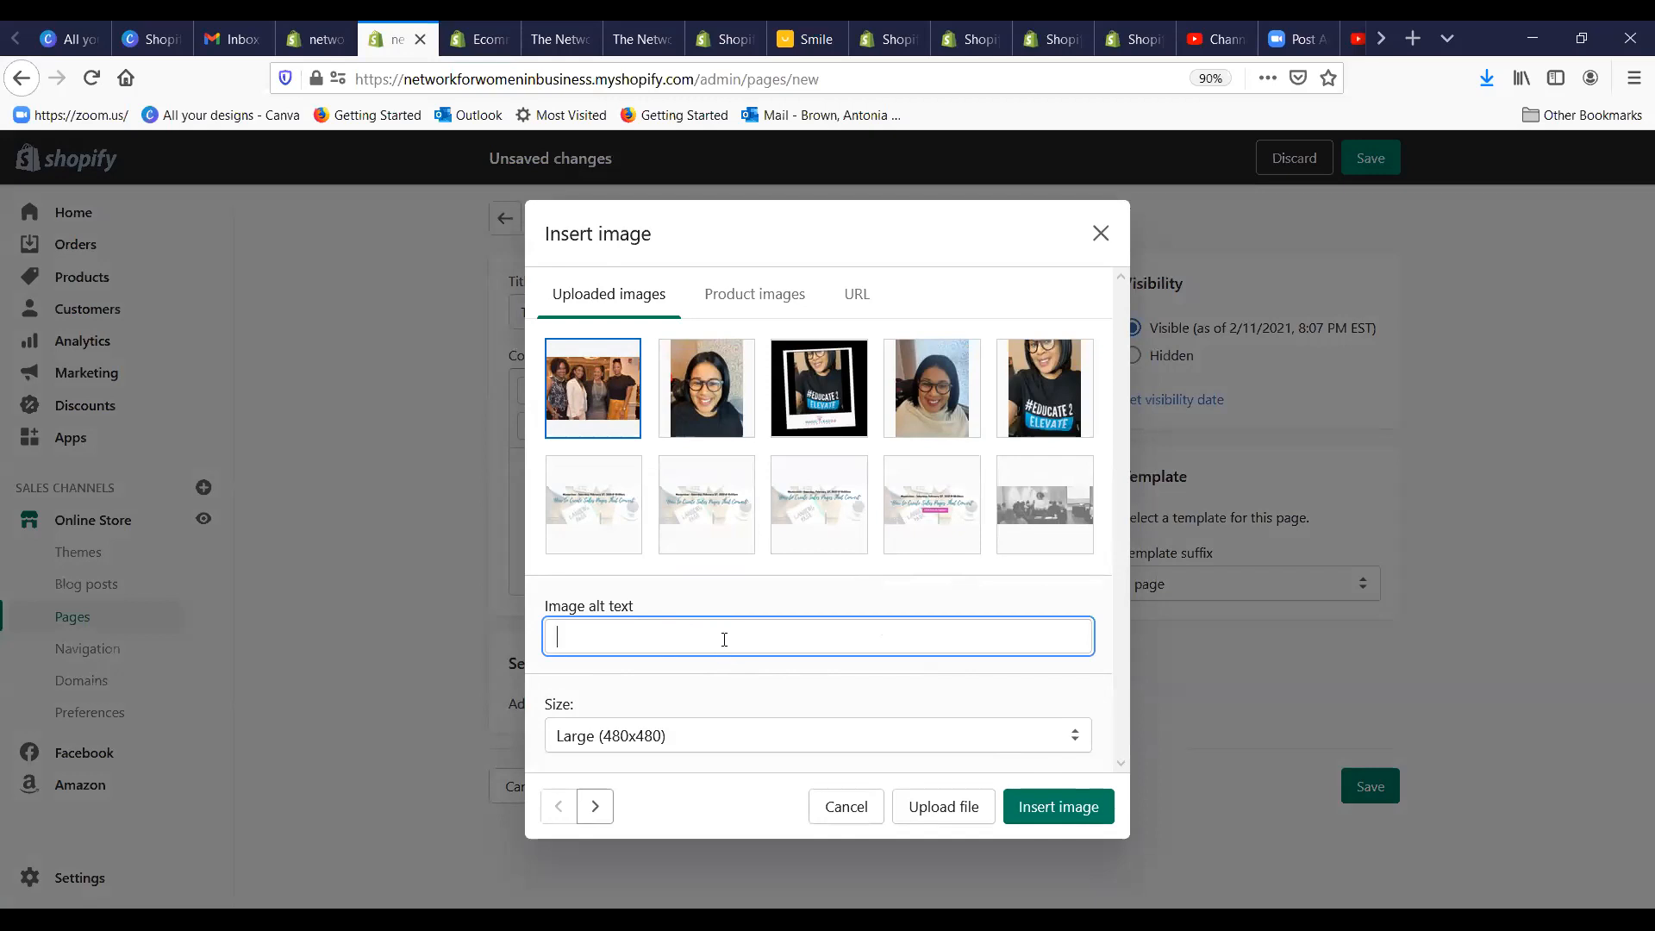
pyautogui.click(1039, 738)
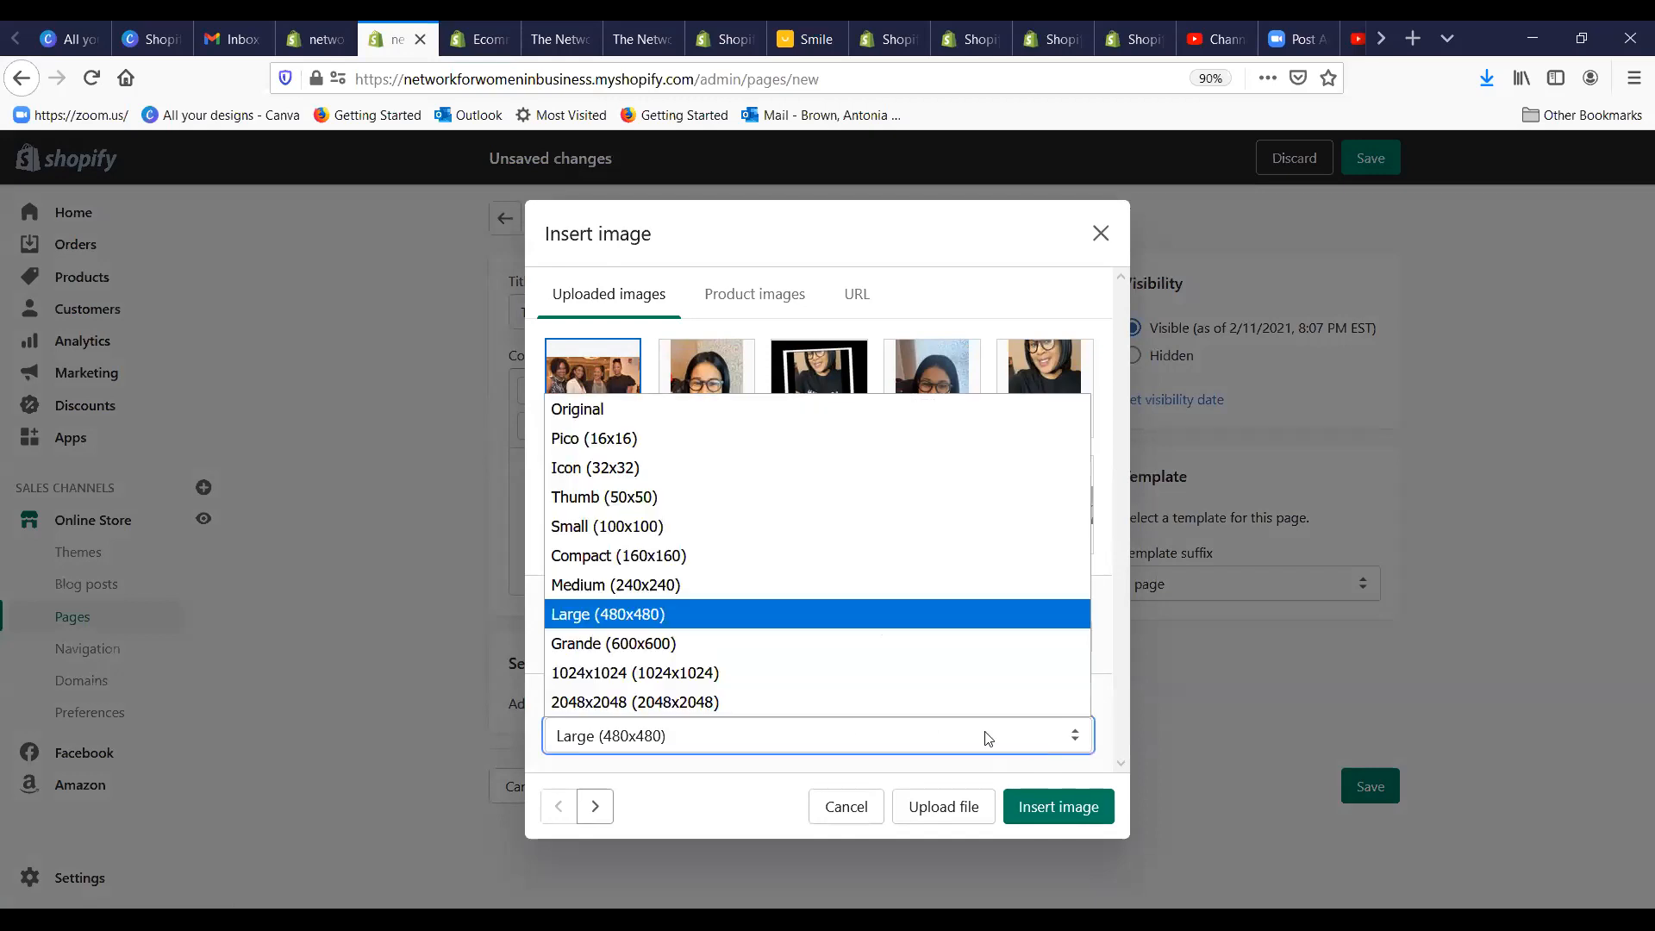
pyautogui.click(653, 556)
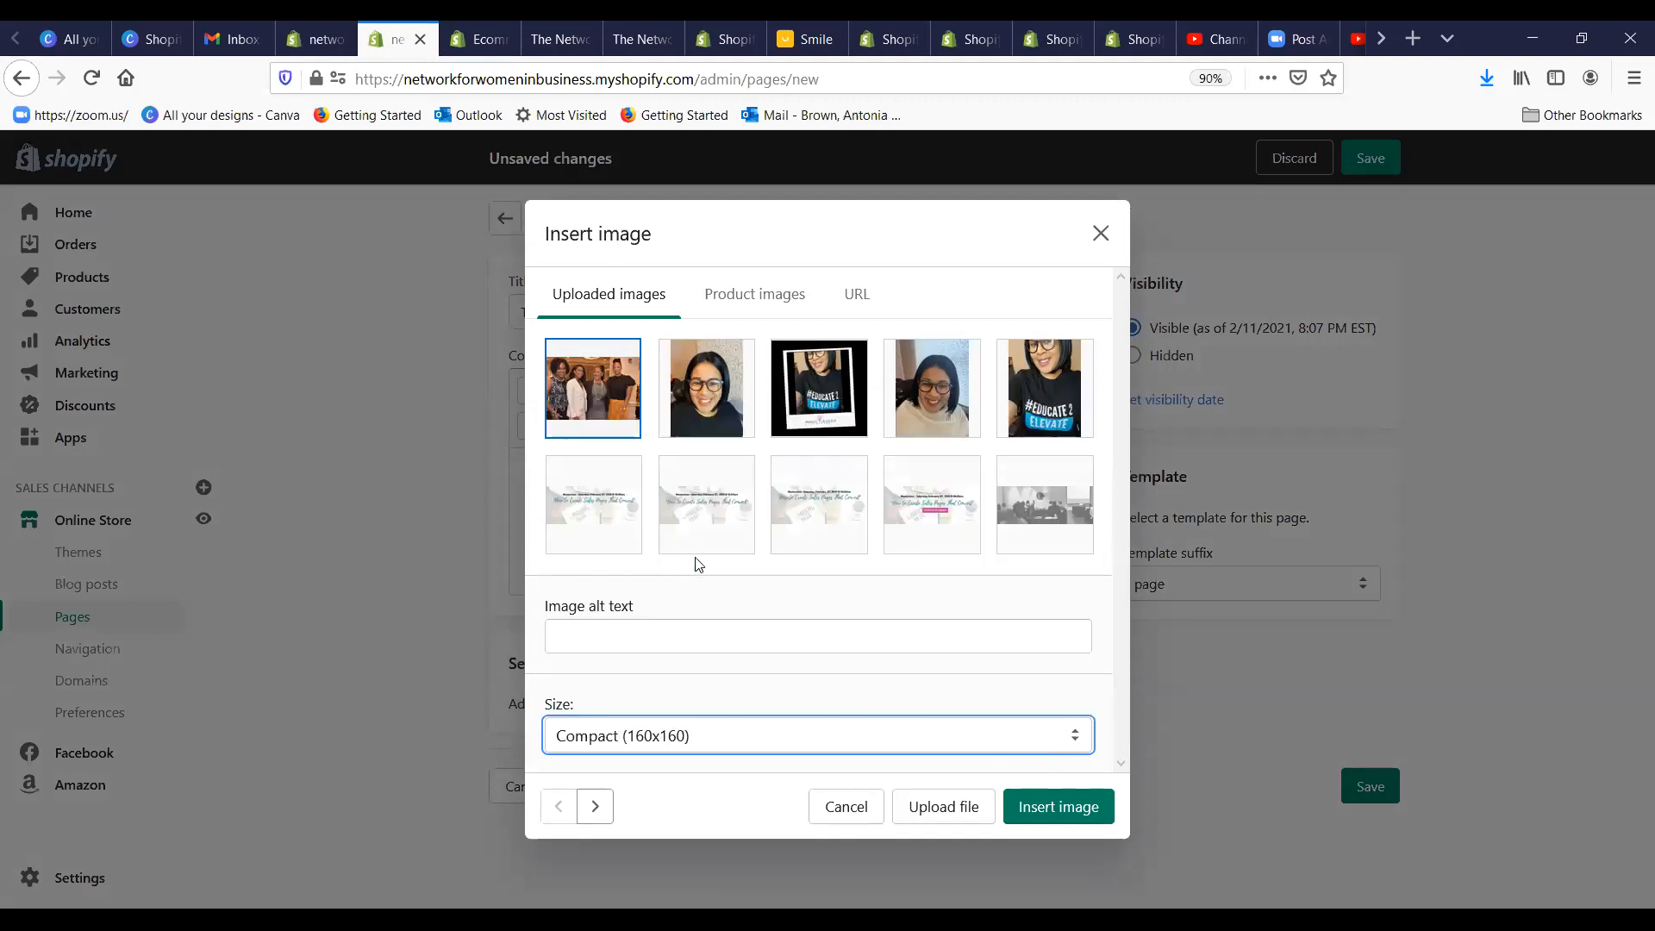
pyautogui.click(1046, 809)
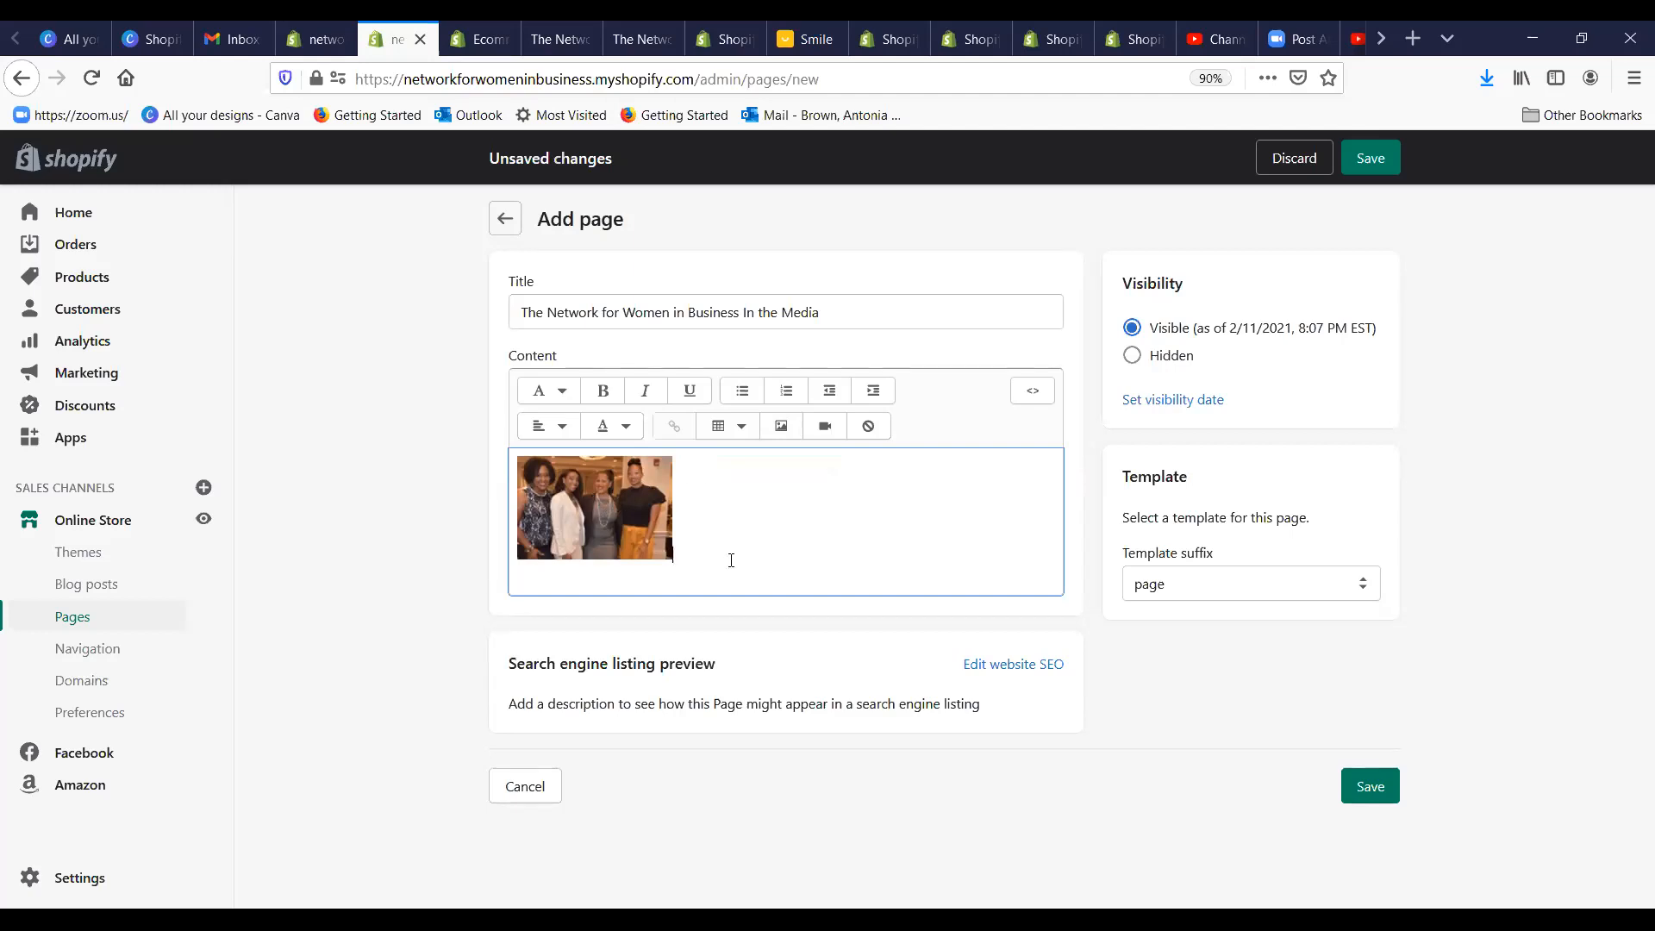
pyautogui.press('Return')
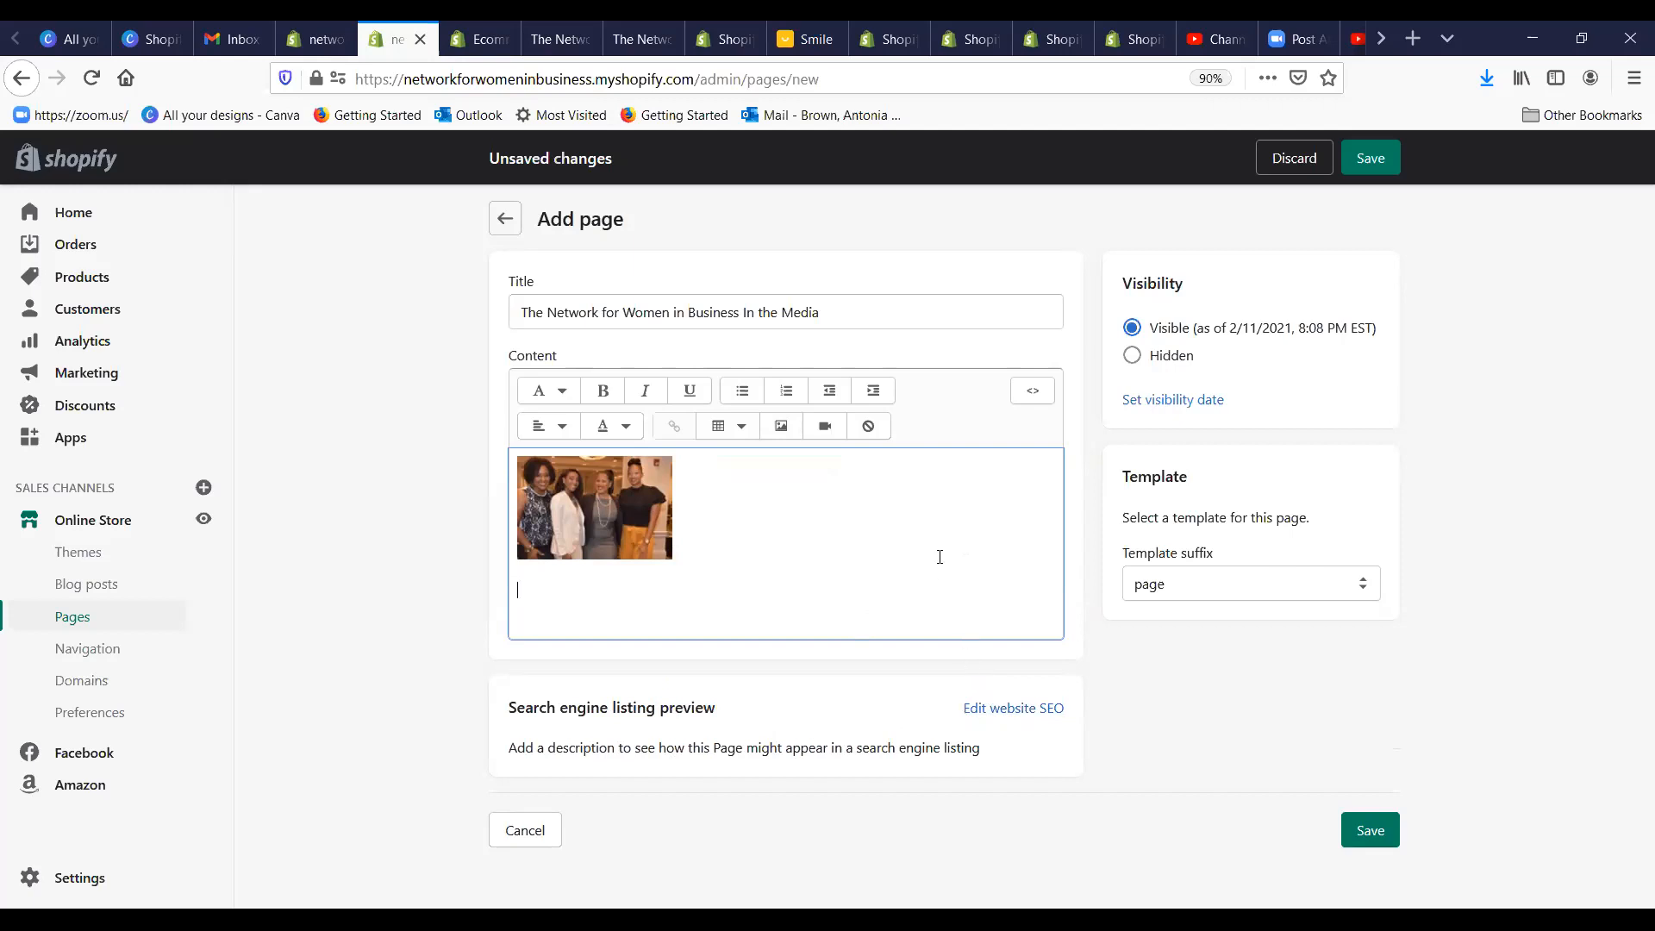
pyautogui.click(1383, 815)
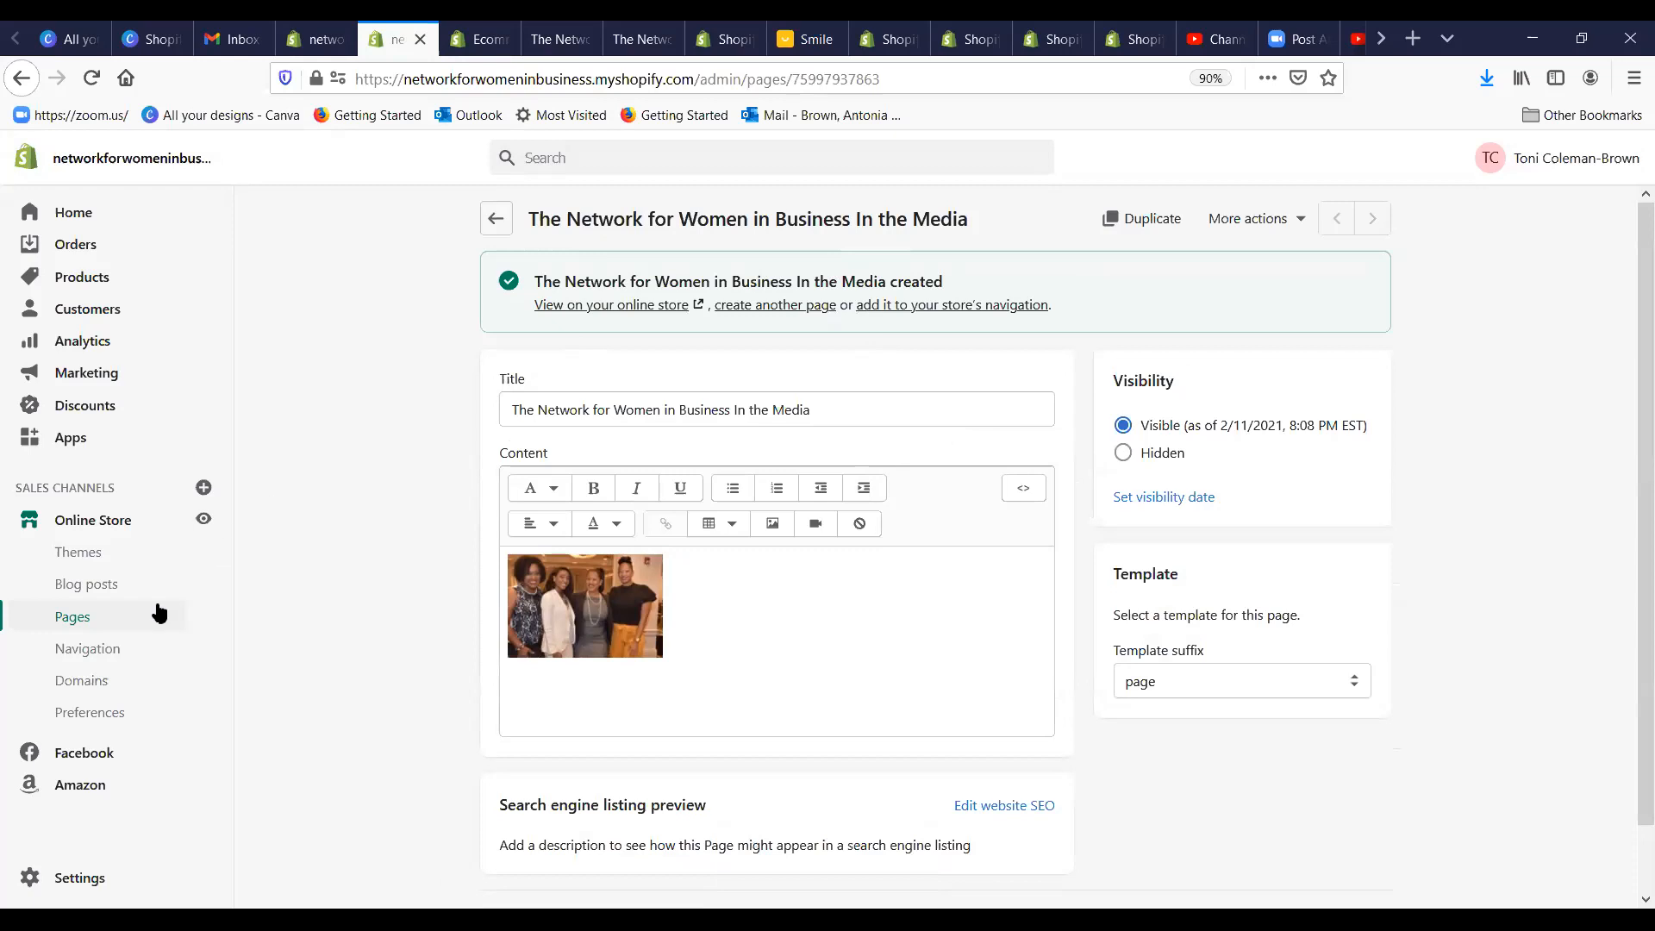
# Step: View the online store's Navigation settings with the Footer menu and Main menu
pyautogui.click(115, 664)
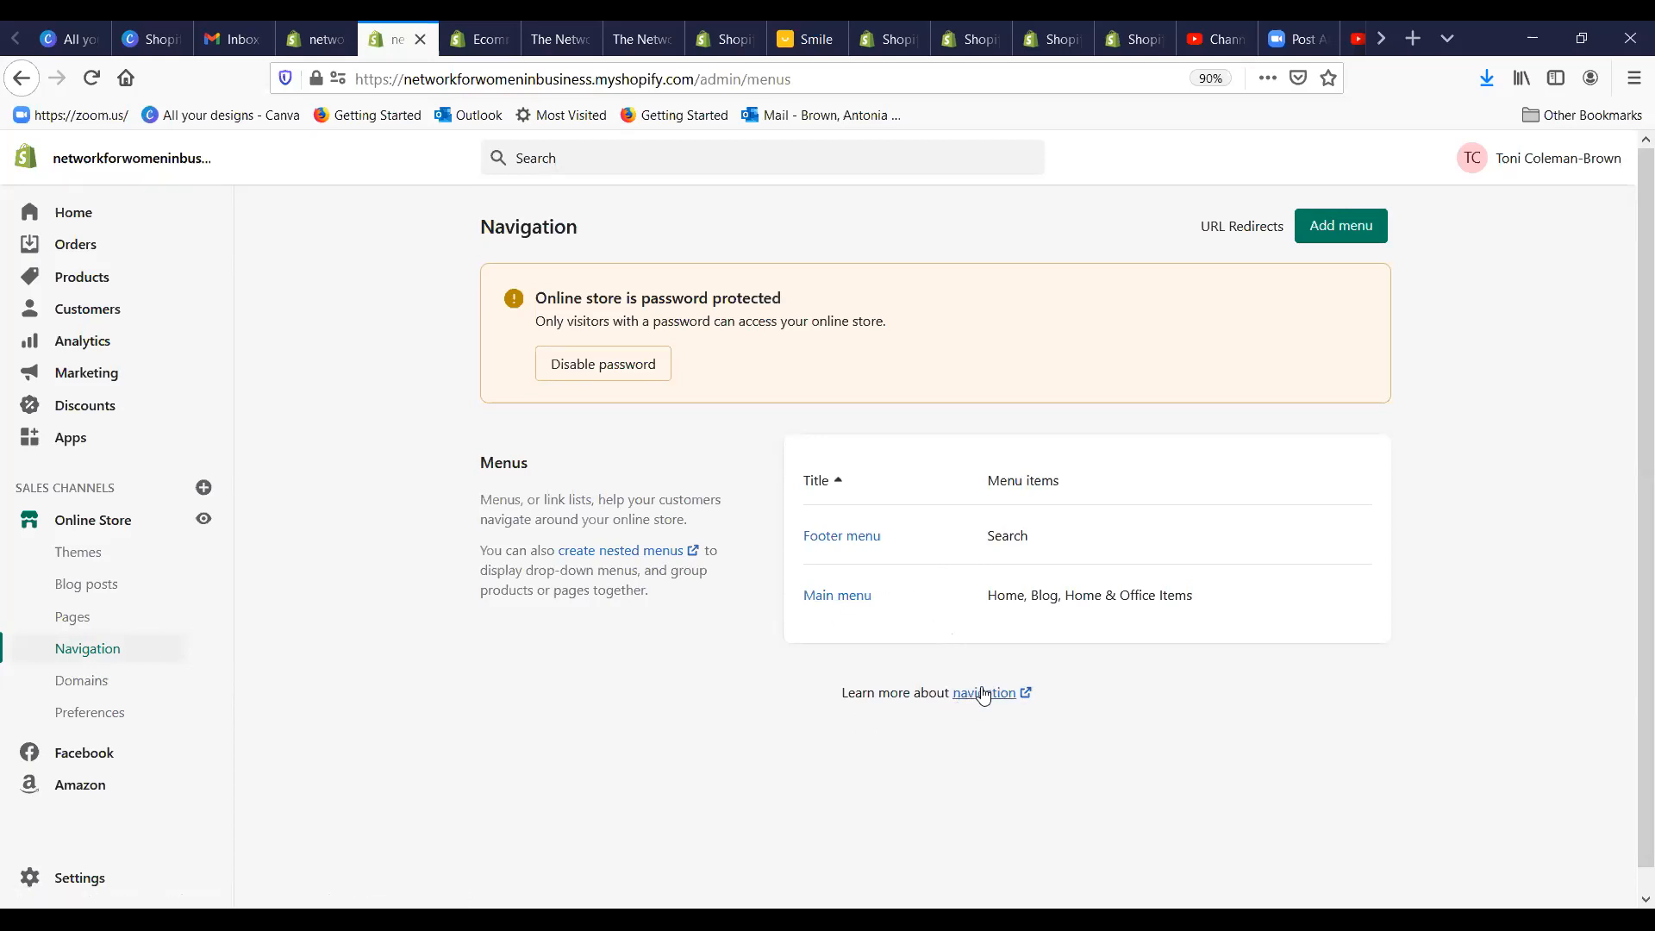
pyautogui.scroll(-1, 1030, 622)
pyautogui.scroll(1, 1030, 621)
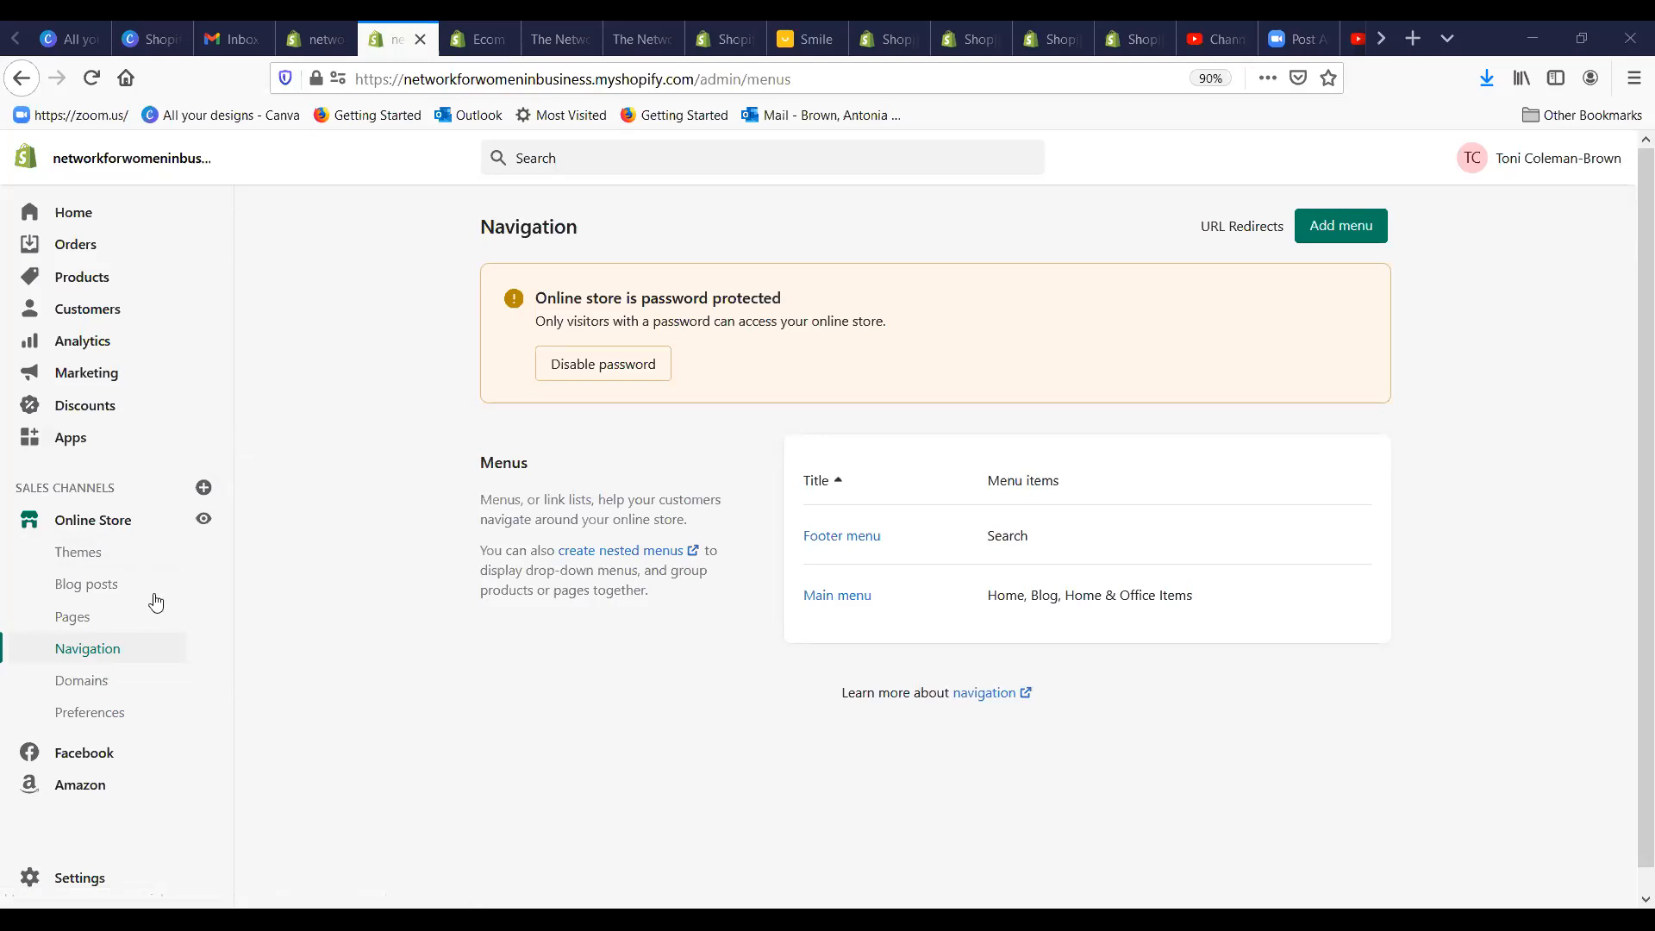
# Step: Review the Facebook sales channel's setup options for Facebook Shop, Instagram Shopping and Facebook Marketing
pyautogui.click(75, 759)
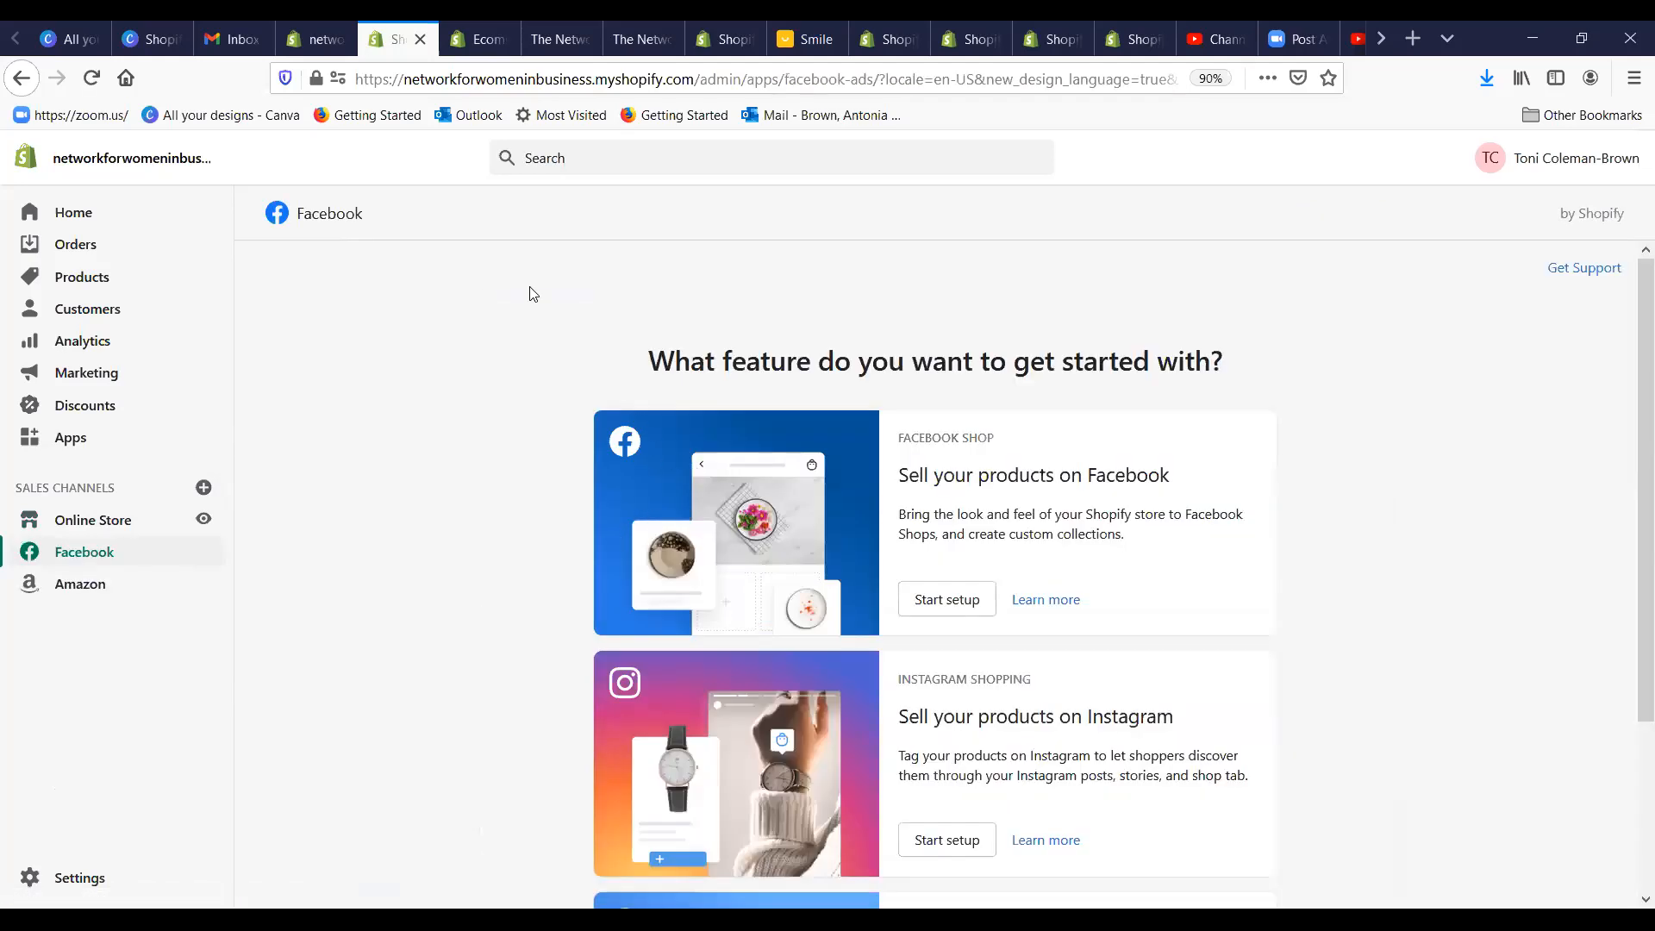
pyautogui.scroll(-3, 508, 405)
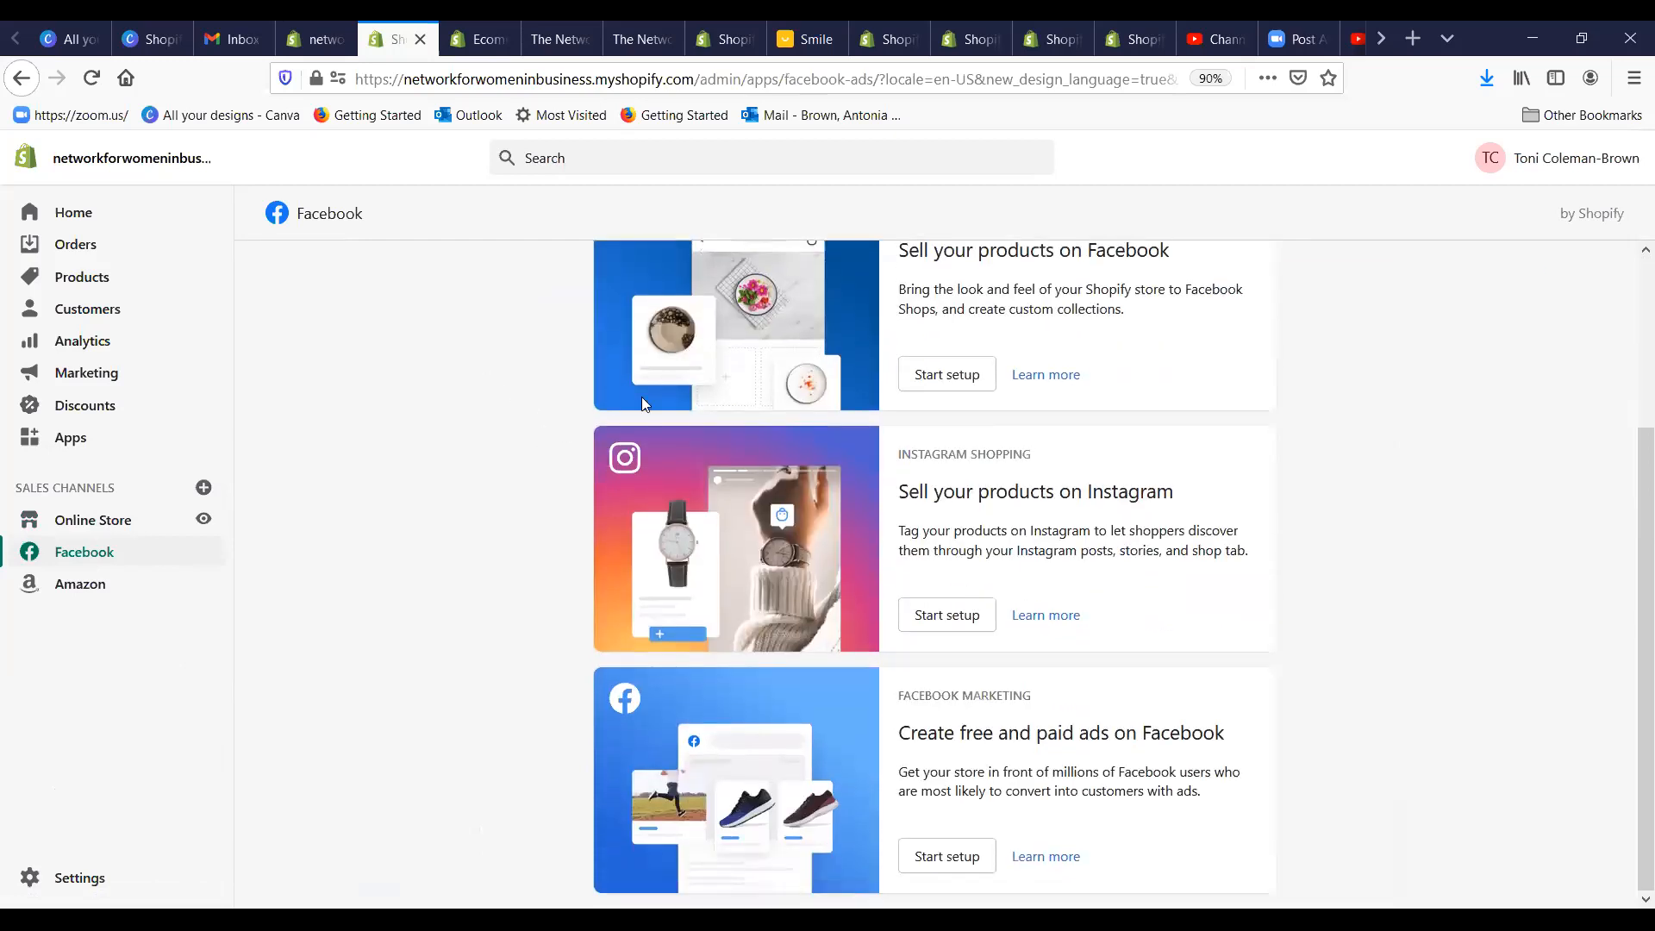
pyautogui.scroll(3, 707, 422)
pyautogui.scroll(-1, 700, 431)
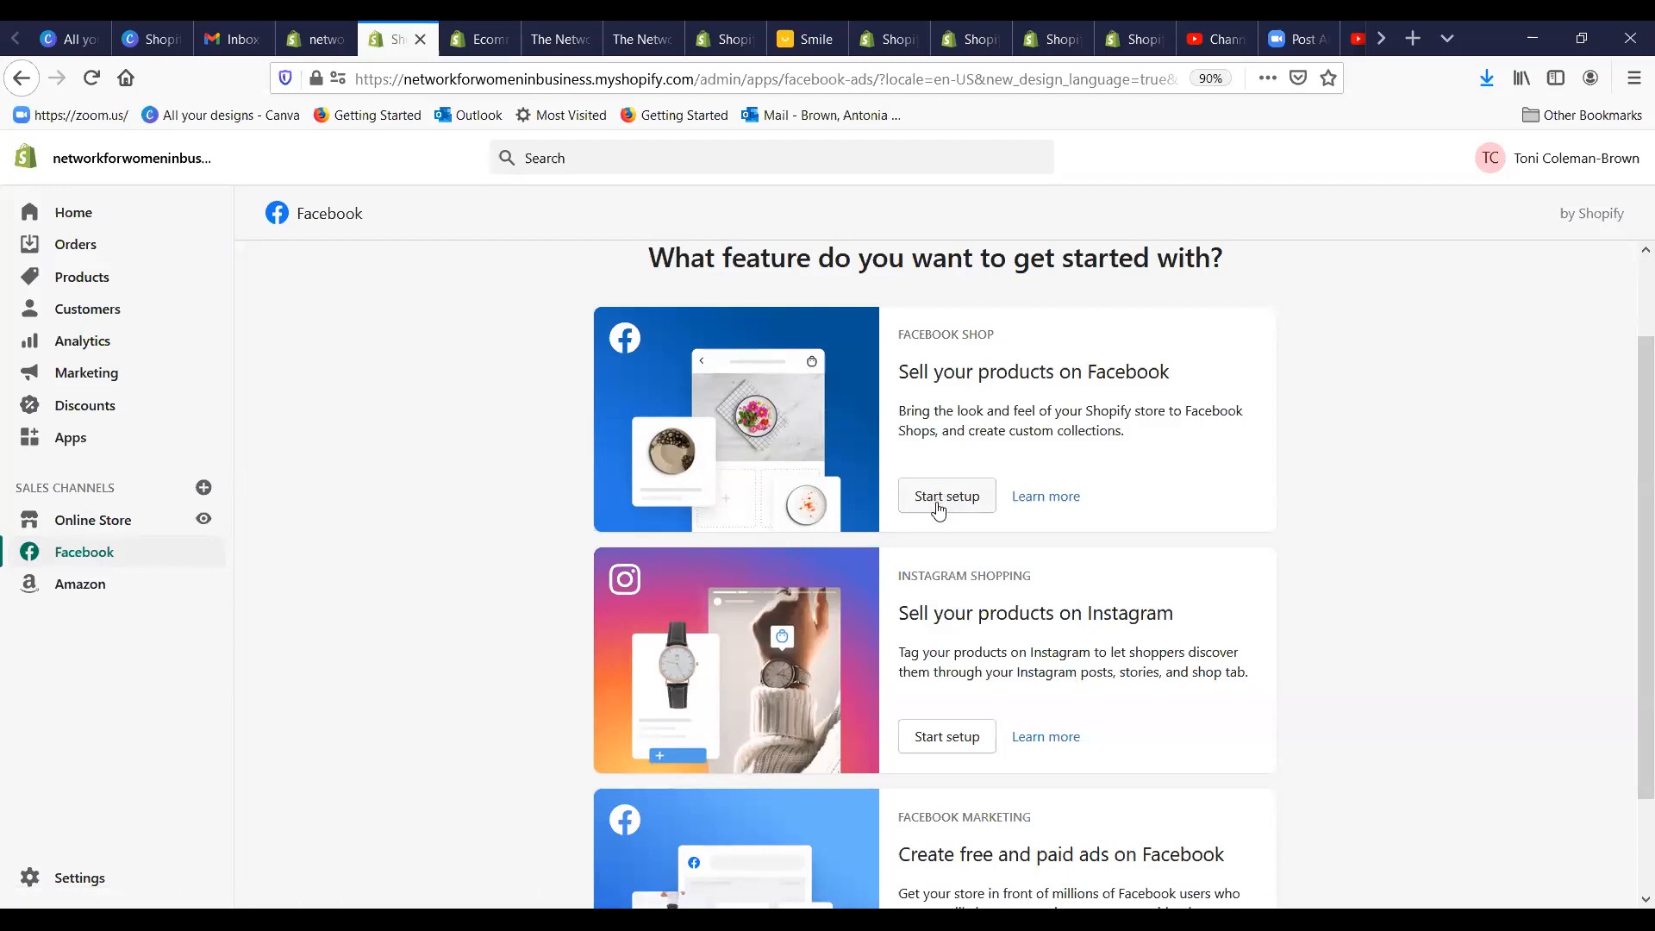
pyautogui.scroll(-3, 946, 487)
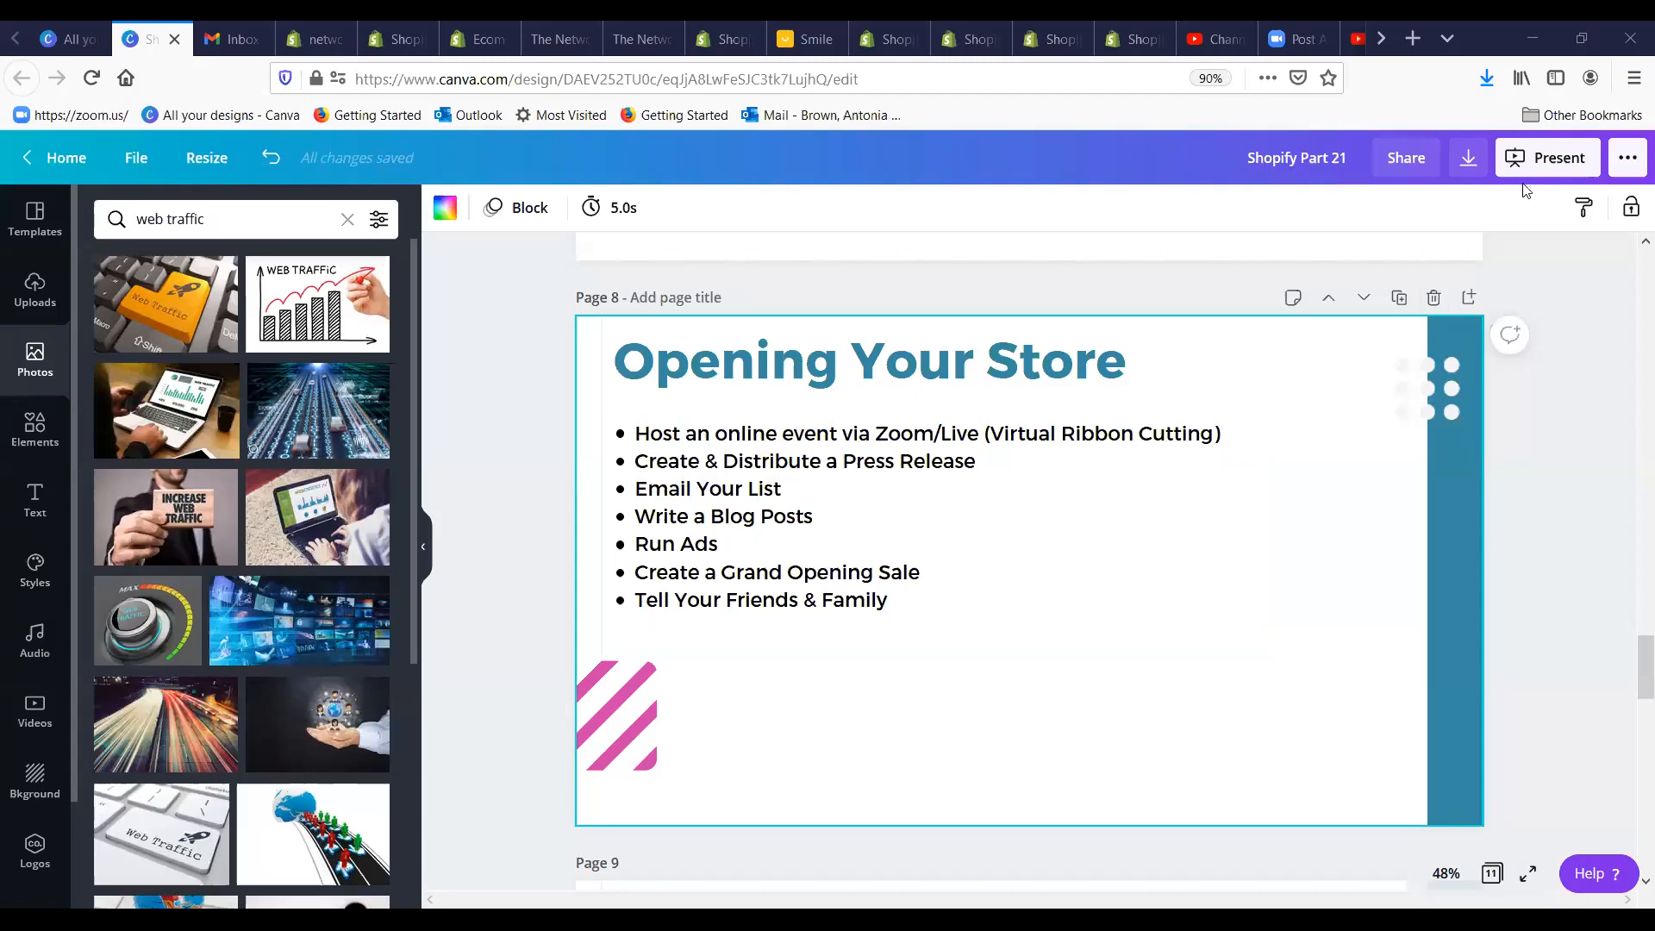
# Step: Switch to the Shopify Part 21 design in Canva and present its "Opening Your Store" slide in Standard mode
pyautogui.click(1538, 162)
pyautogui.click(1451, 345)
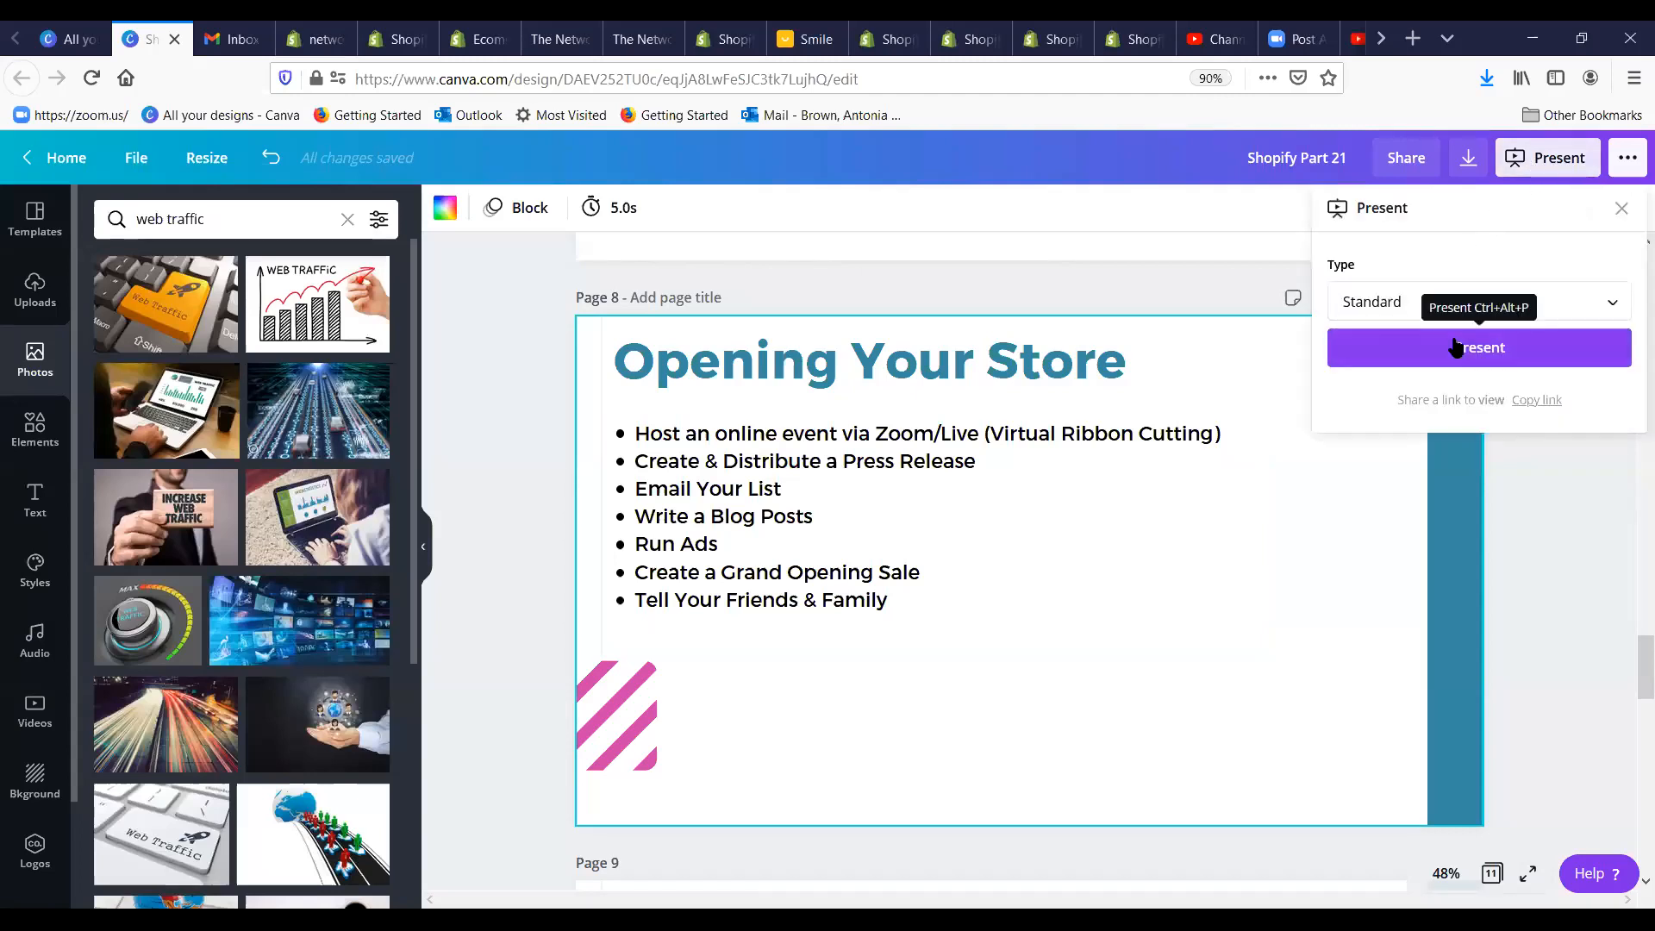